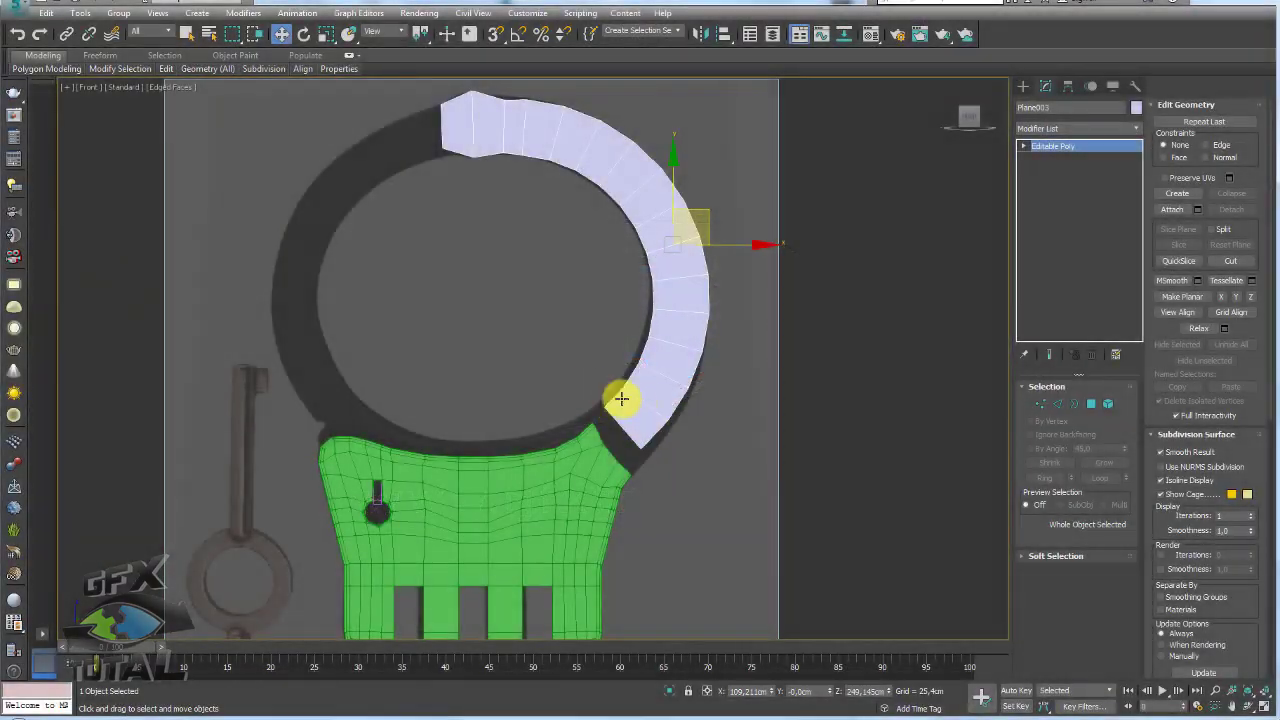
Select the end vertices of Plane003's strip and nudge them up and right onto the reference ring edge
{"action": "left_click", "coordinate": [1041, 404]}
{"action": "scroll", "coordinate": [650, 460], "scroll_direction": "up", "scroll_amount": 3}
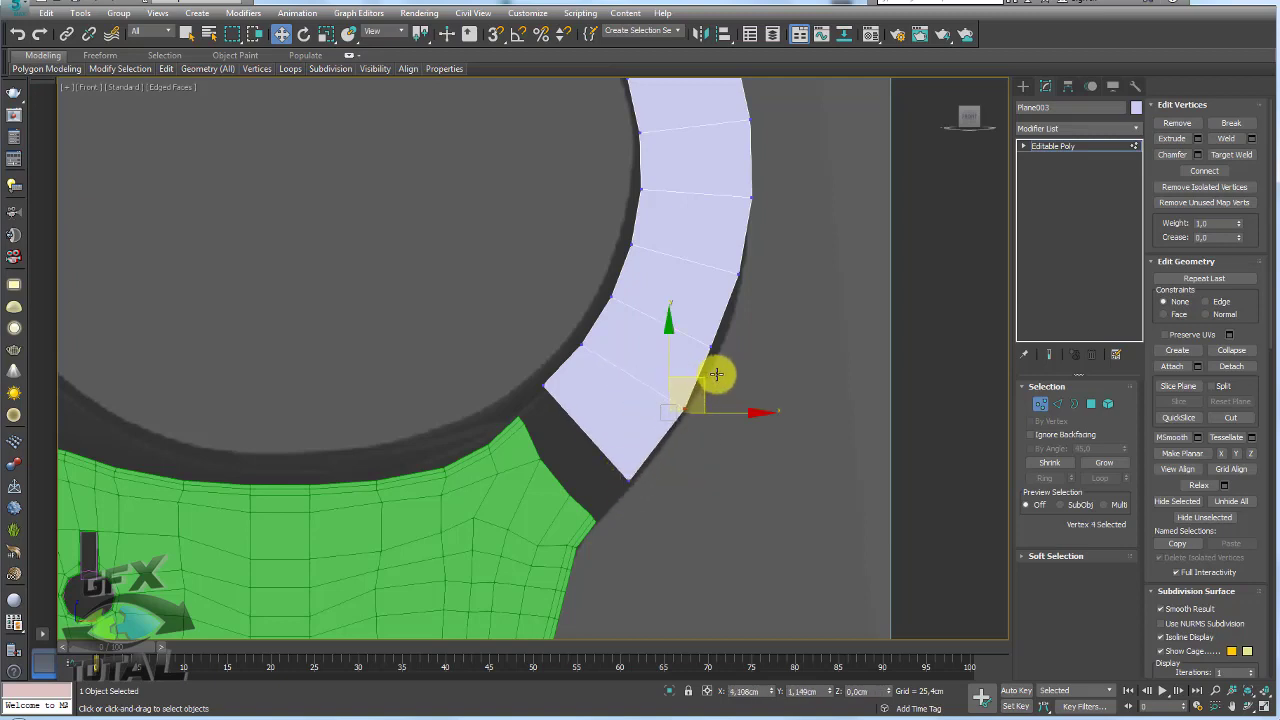
{"action": "left_click", "coordinate": [702, 335], "text": "ctrl"}
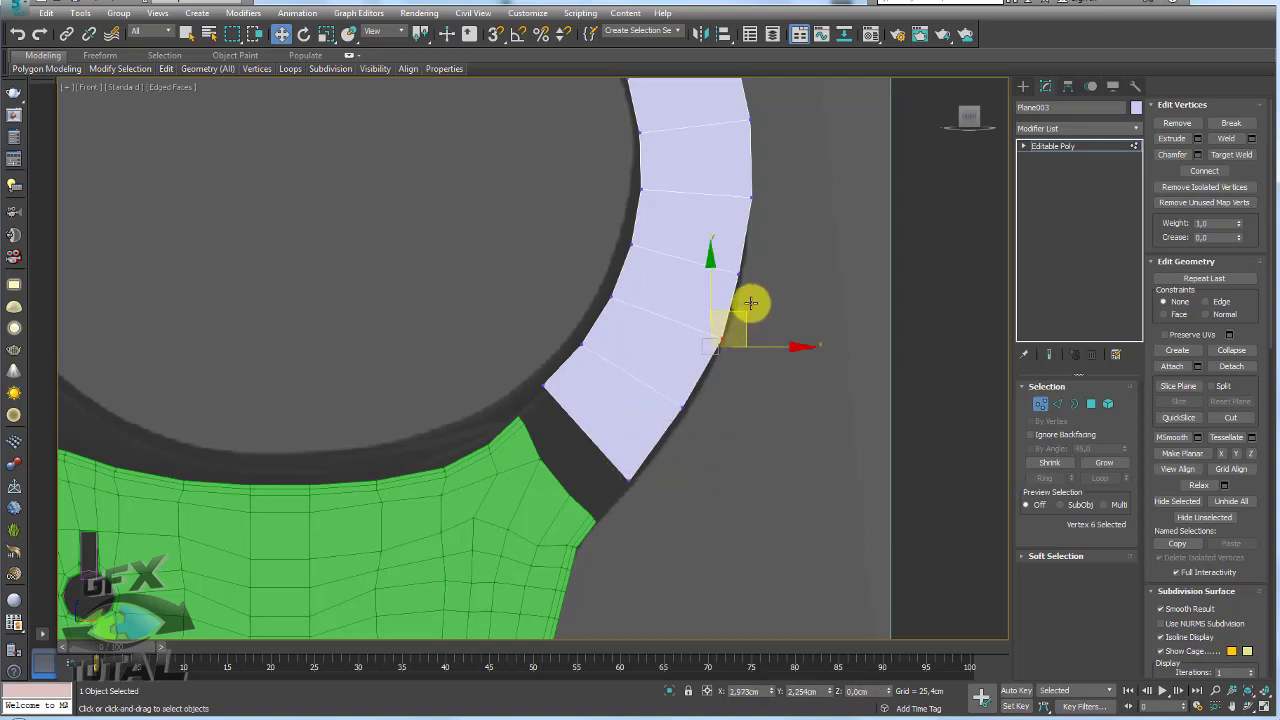
{"action": "left_click_drag", "start_coordinate": [750, 303], "coordinate": [762, 296]}
{"action": "left_click", "coordinate": [614, 458]}
{"action": "scroll", "coordinate": [640, 400], "scroll_direction": "up", "scroll_amount": 2}
{"action": "middle_click_drag", "start_coordinate": [651, 357], "coordinate": [614, 249]}
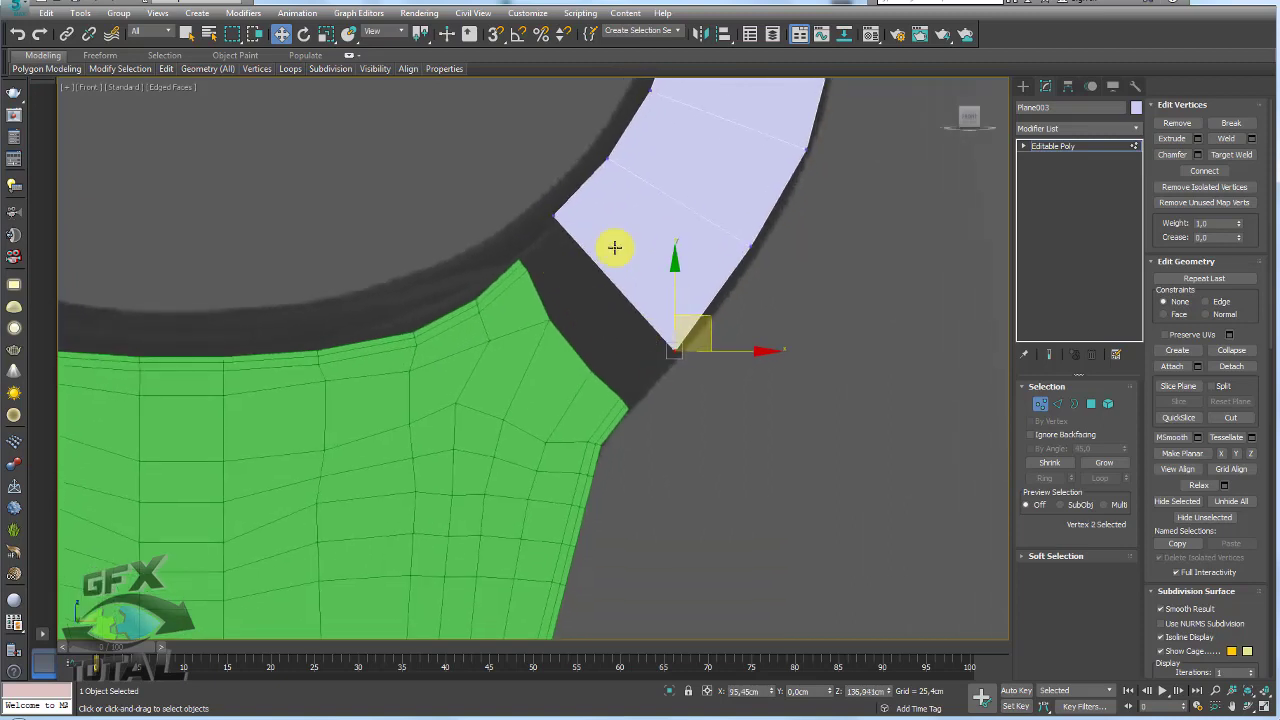
{"action": "left_click", "coordinate": [1056, 404]}
Ring-select the strip edges and Connect them with 5 segments and pinch 68
{"action": "double_click", "coordinate": [632, 285]}
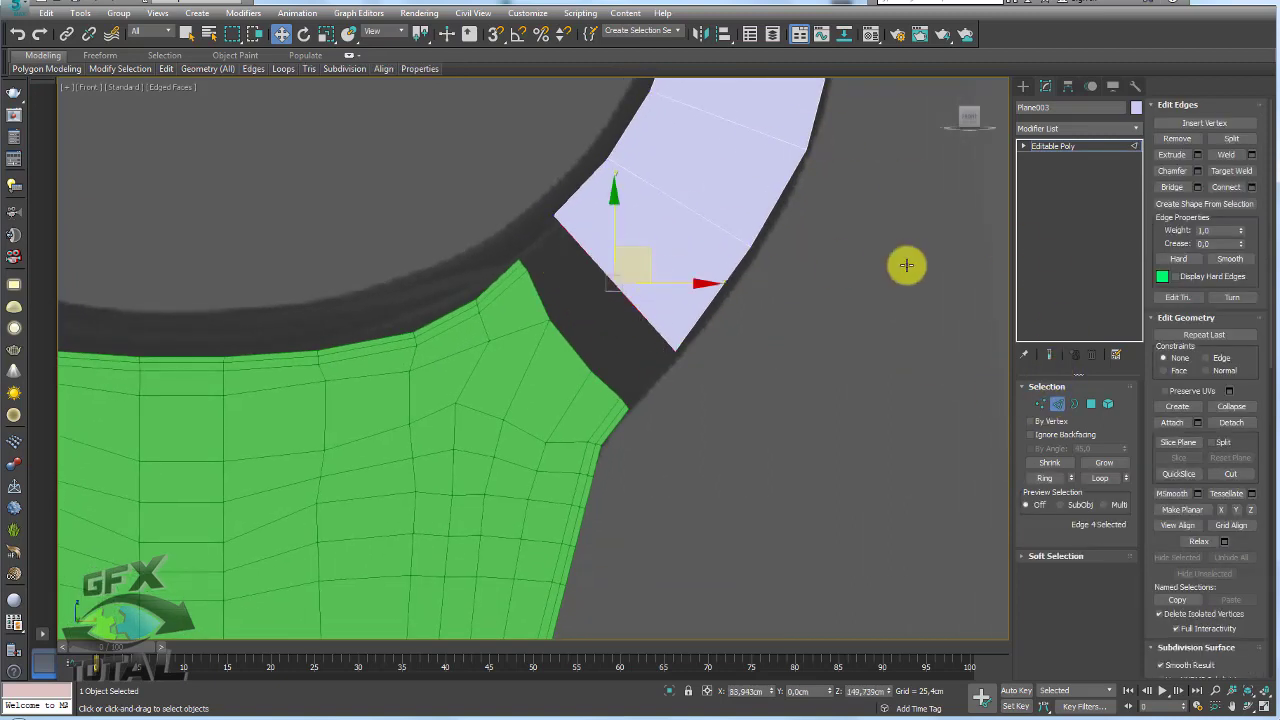
{"action": "left_click", "coordinate": [1043, 476]}
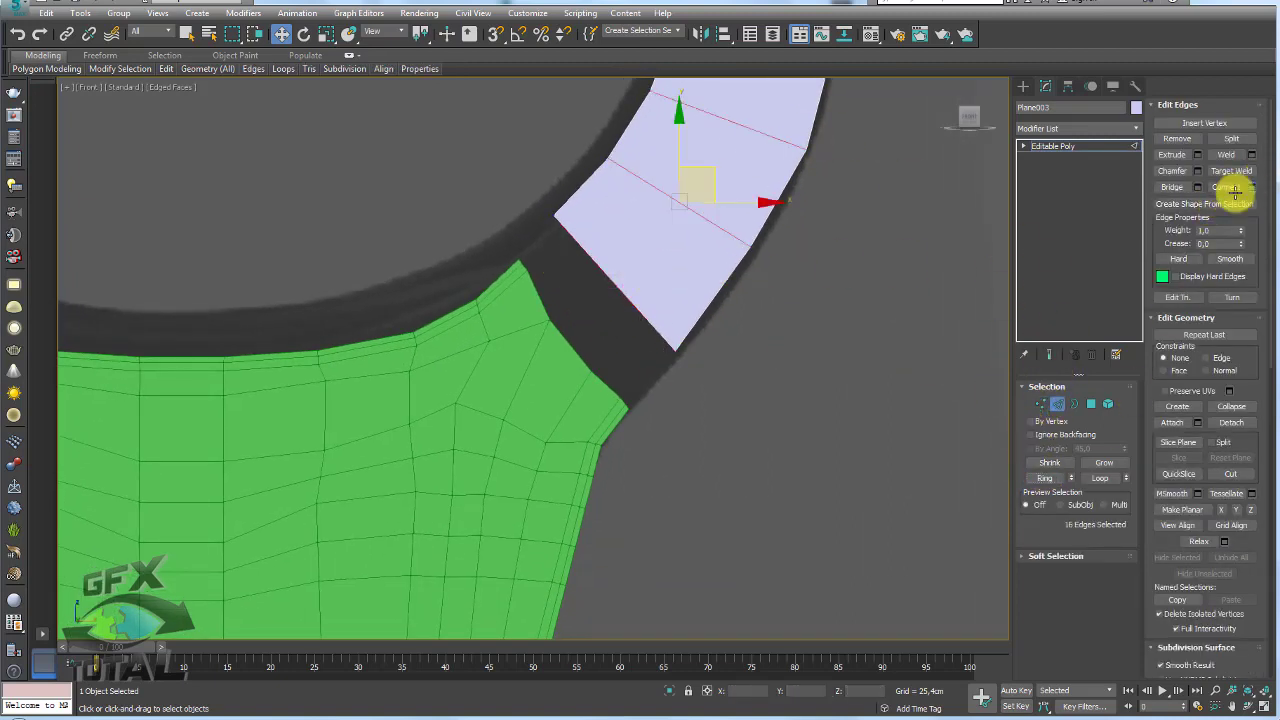
{"action": "left_click", "coordinate": [1235, 191]}
{"action": "left_click_drag", "start_coordinate": [541, 366], "coordinate": [542, 364]}
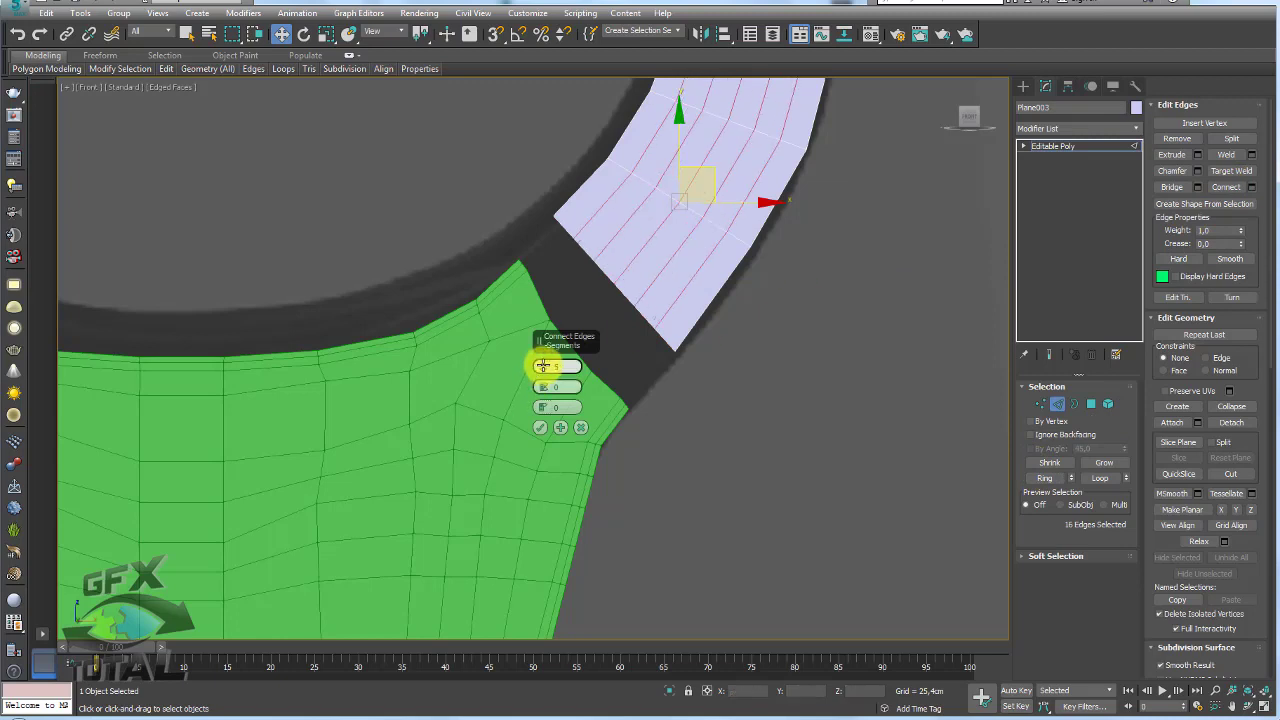
{"action": "key", "text": "Tab"}
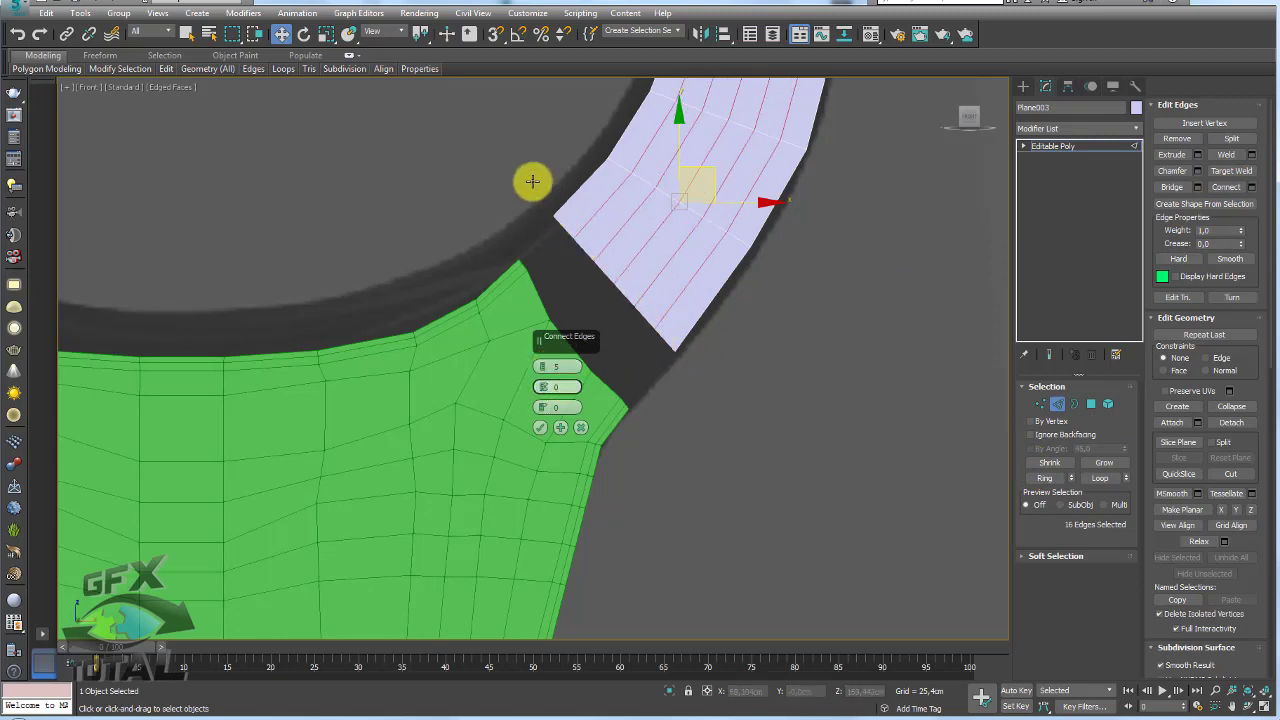
{"action": "left_click_drag", "start_coordinate": [542, 387], "coordinate": [546, 263]}
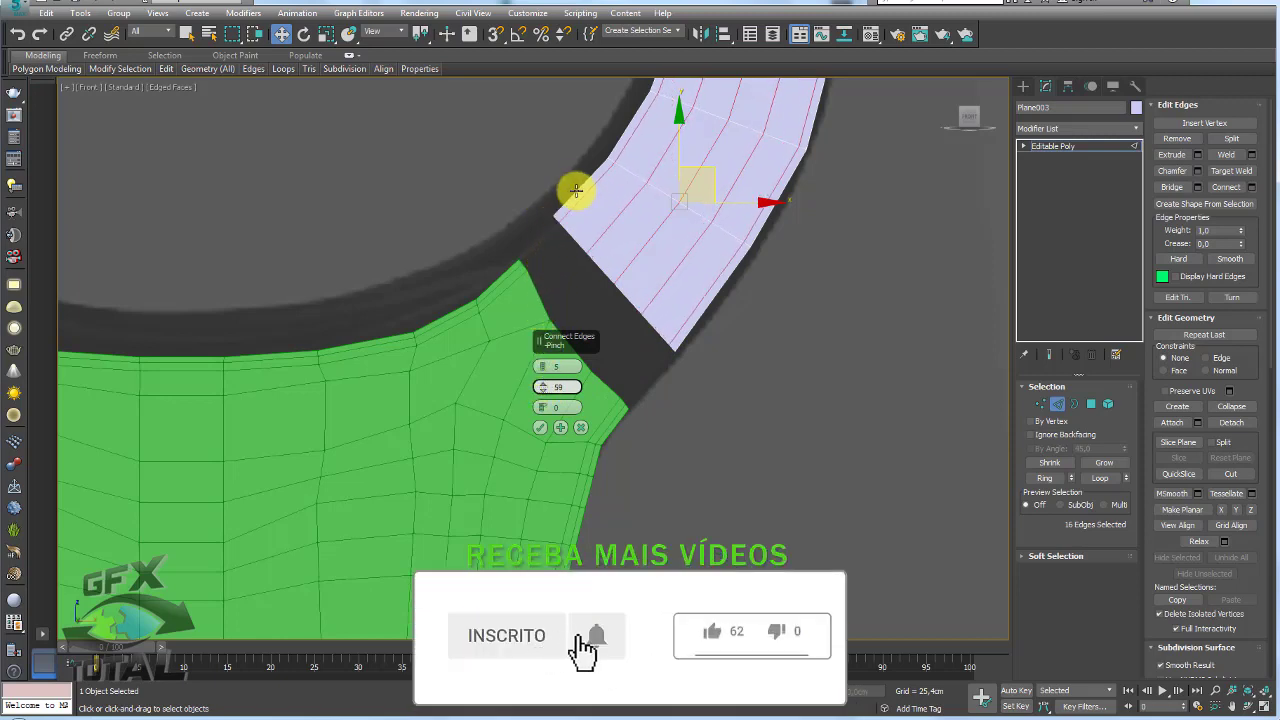
{"action": "left_click_drag", "start_coordinate": [542, 387], "coordinate": [543, 371]}
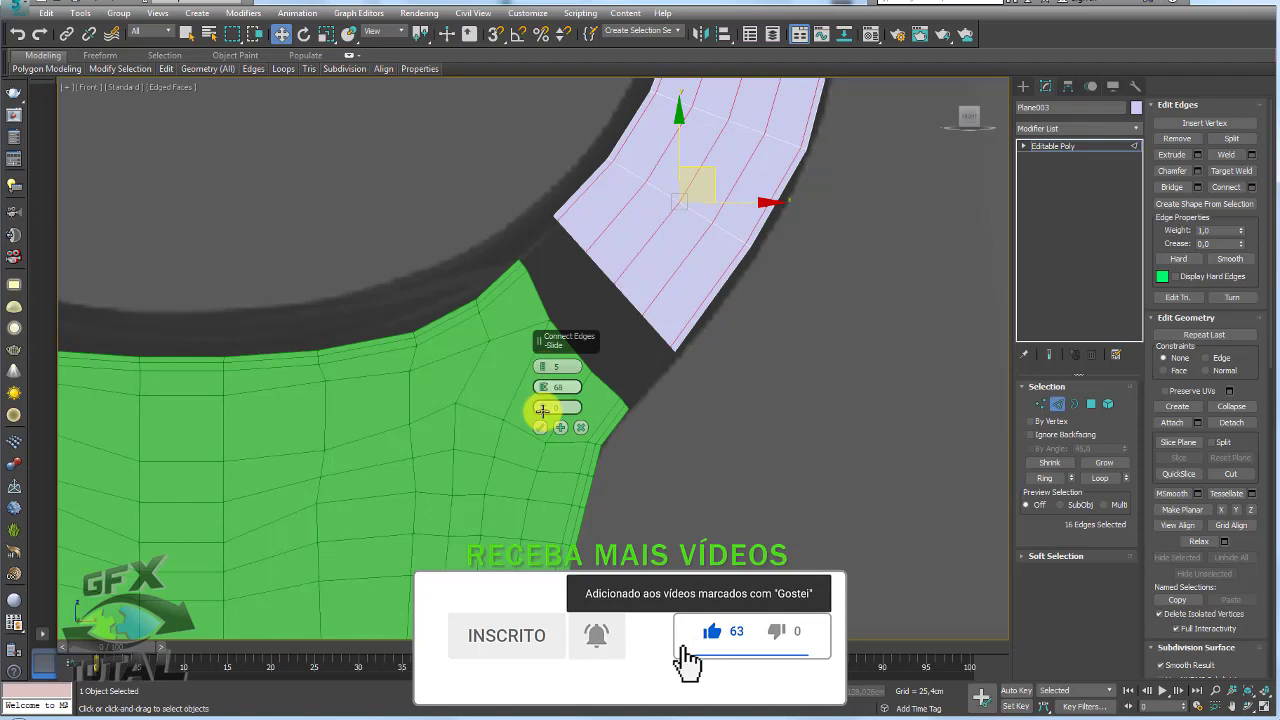
{"action": "left_click", "coordinate": [540, 427]}
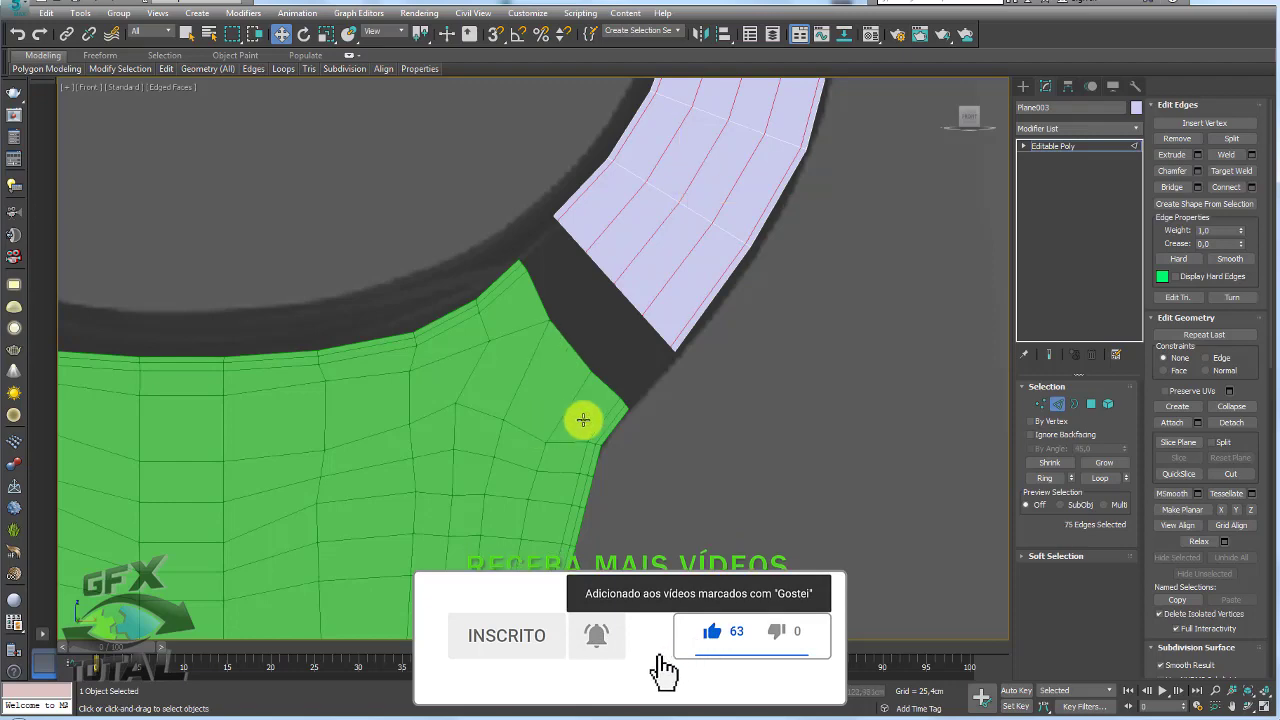
Select the border edges at the strip's end again
{"action": "scroll", "coordinate": [686, 397], "scroll_direction": "down", "scroll_amount": 5}
{"action": "scroll", "coordinate": [688, 399], "scroll_direction": "up", "scroll_amount": 5}
{"action": "double_click", "coordinate": [688, 399]}
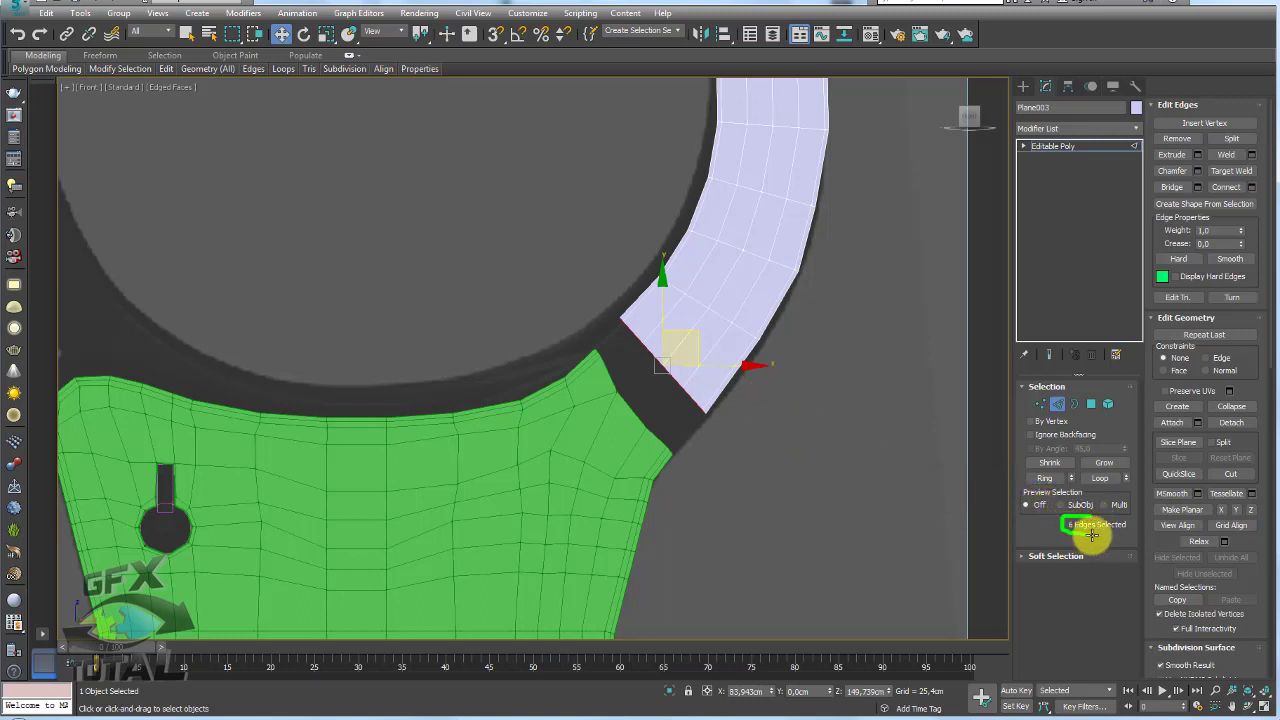
Connect the end-section edges with the same caddy settings, then select the lower-left border edges
{"action": "scroll", "coordinate": [692, 397], "scroll_direction": "up", "scroll_amount": 3}
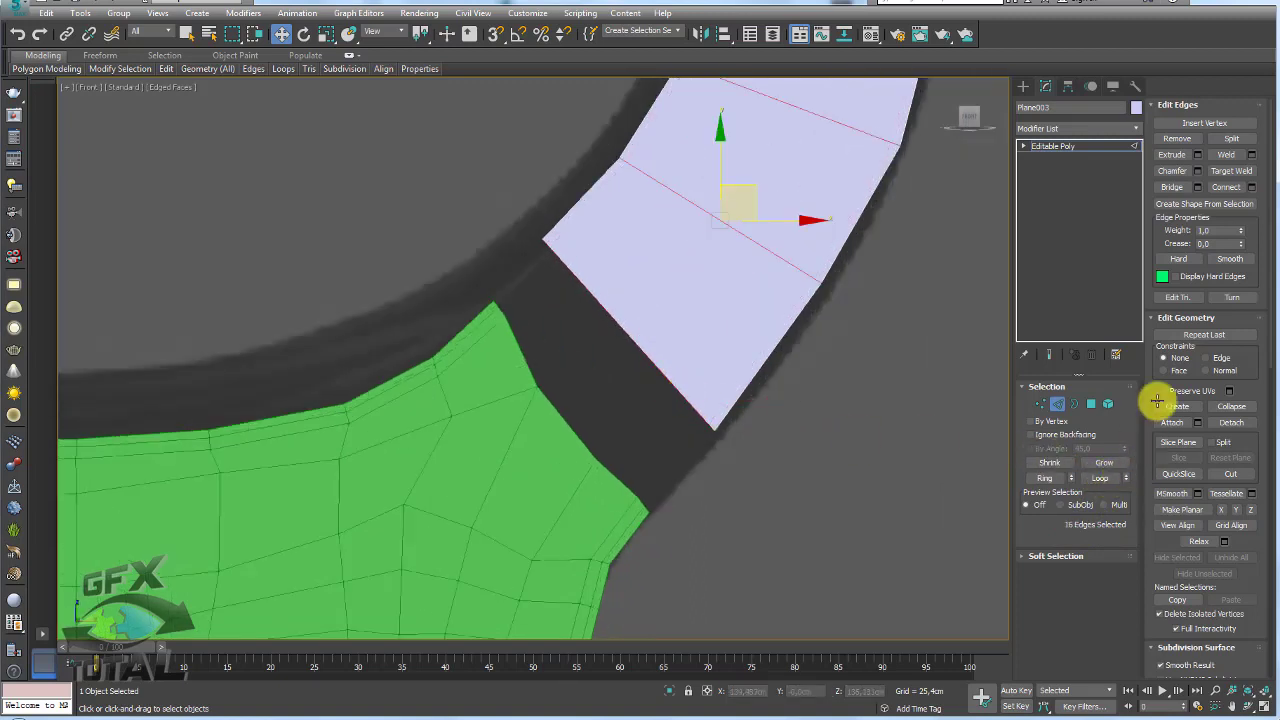
{"action": "left_click", "coordinate": [1251, 186]}
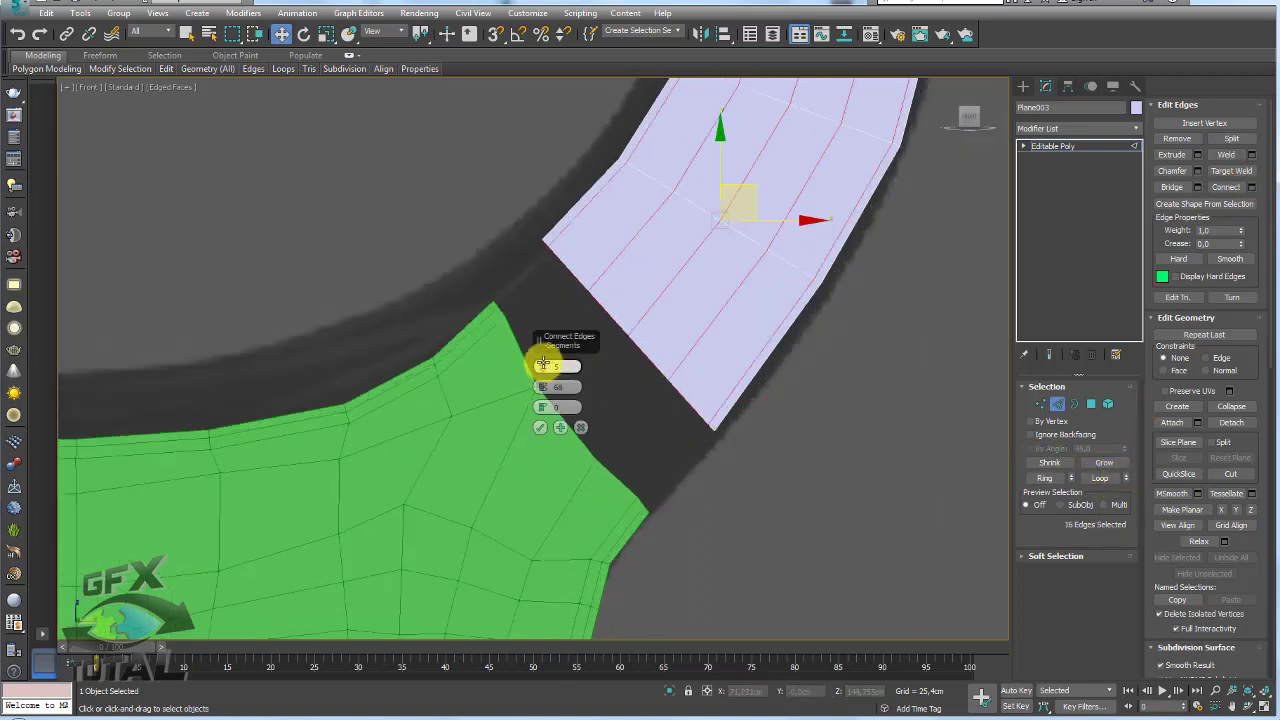
{"action": "left_click", "coordinate": [540, 427]}
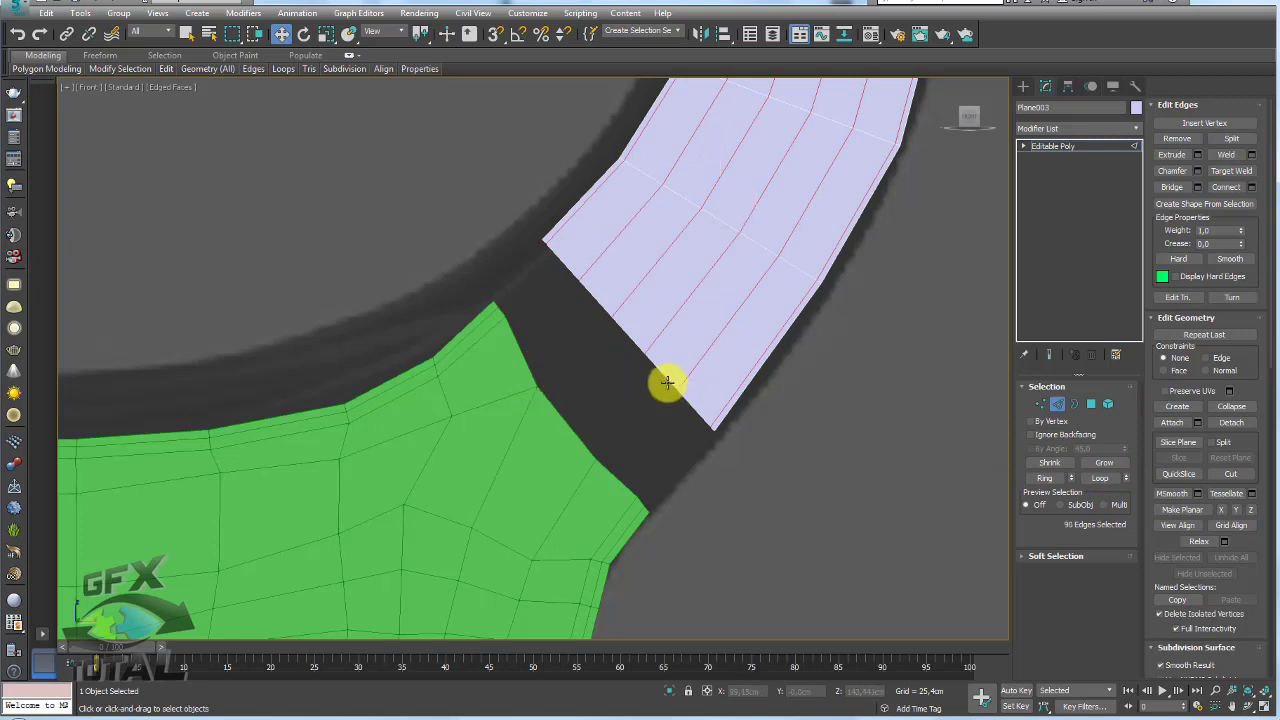
{"action": "double_click", "coordinate": [667, 383]}
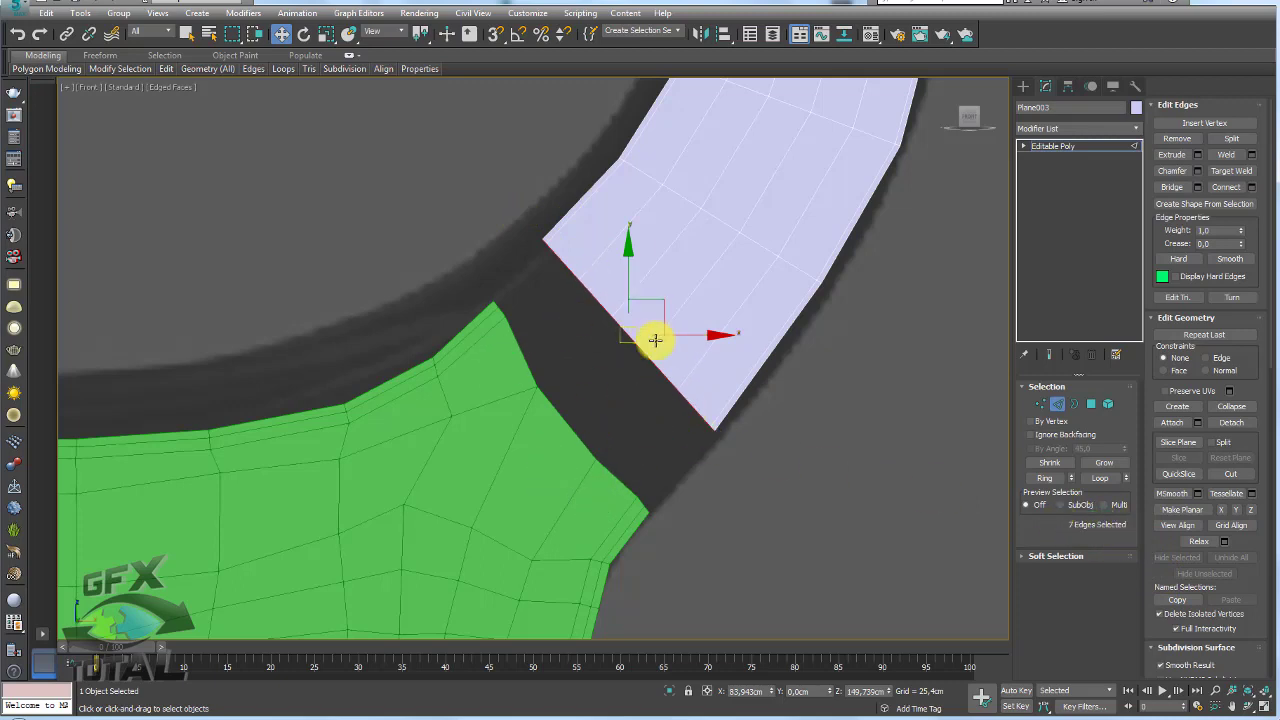
{"action": "scroll", "coordinate": [663, 362], "scroll_direction": "down", "scroll_amount": 2}
Attach the lavender strip Plane003 to the green body Plane002
{"action": "left_click", "coordinate": [1080, 146]}
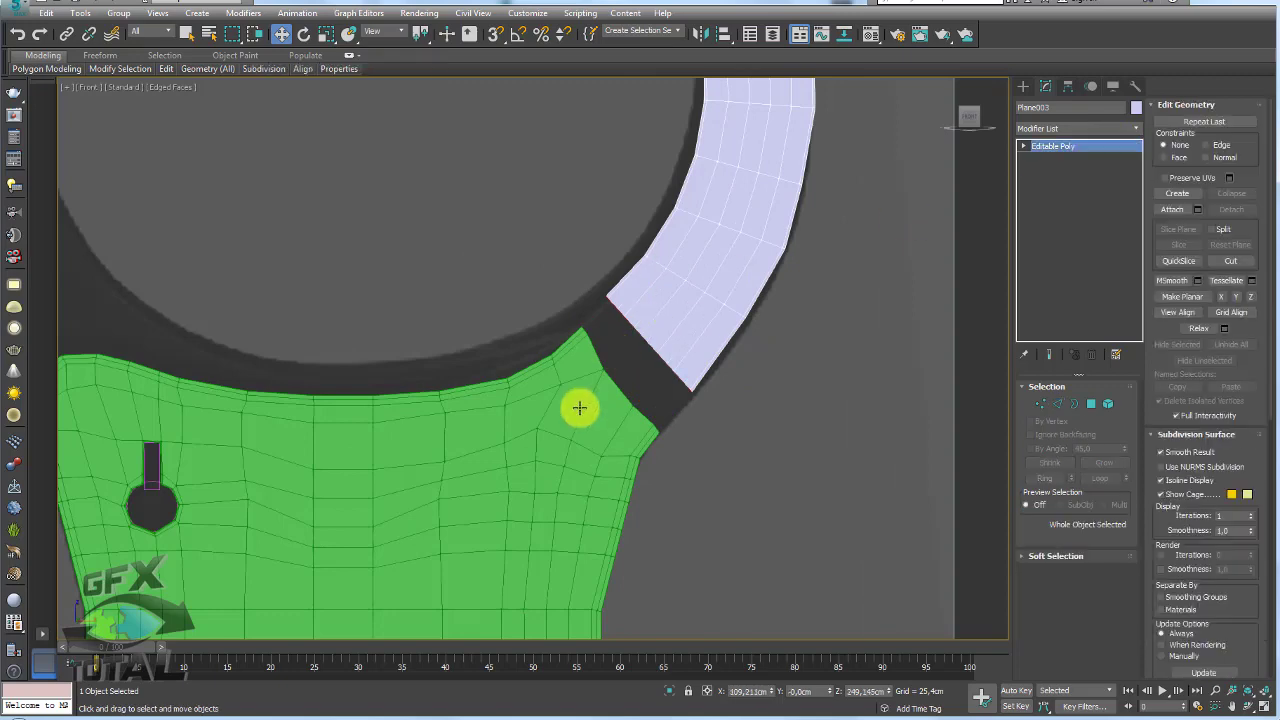
{"action": "left_click", "coordinate": [577, 406]}
{"action": "left_click", "coordinate": [1172, 209]}
{"action": "left_click", "coordinate": [725, 299]}
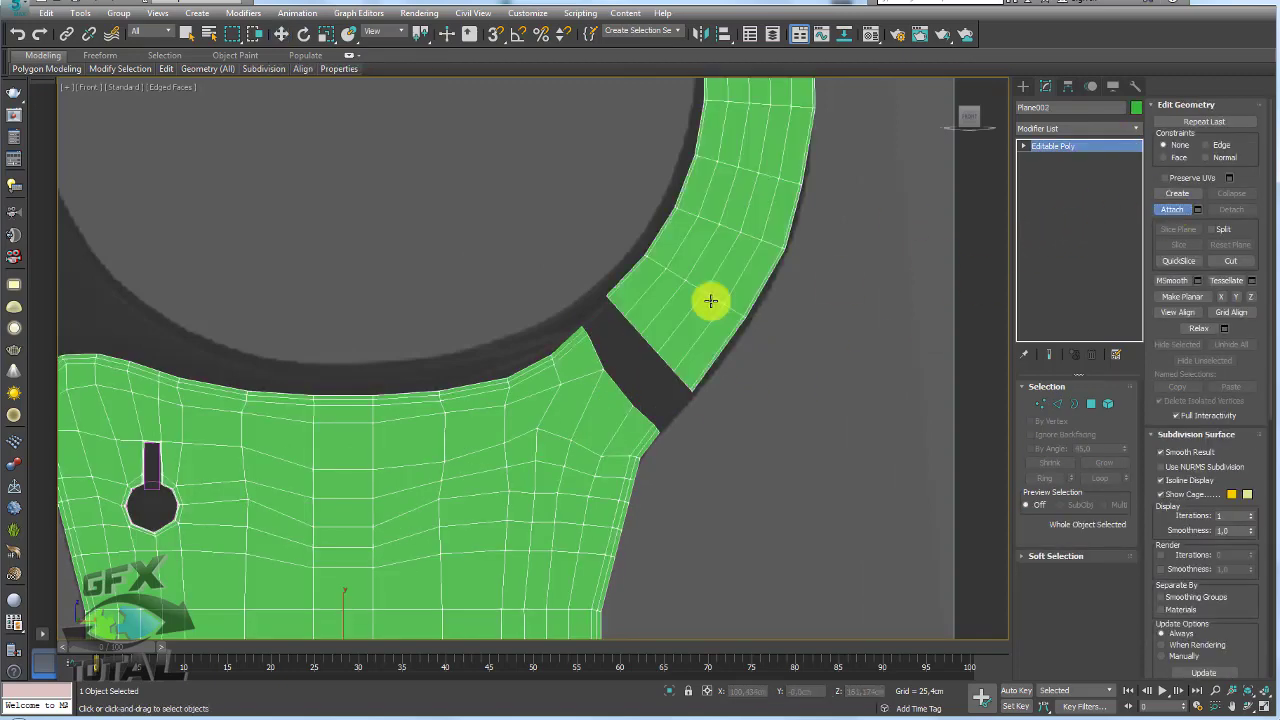
Select the border edges on both sides of the gap and Bridge them into polygons
{"action": "left_click", "coordinate": [1057, 403]}
{"action": "double_click", "coordinate": [698, 382]}
{"action": "scroll", "coordinate": [700, 380], "scroll_direction": "up", "scroll_amount": 3}
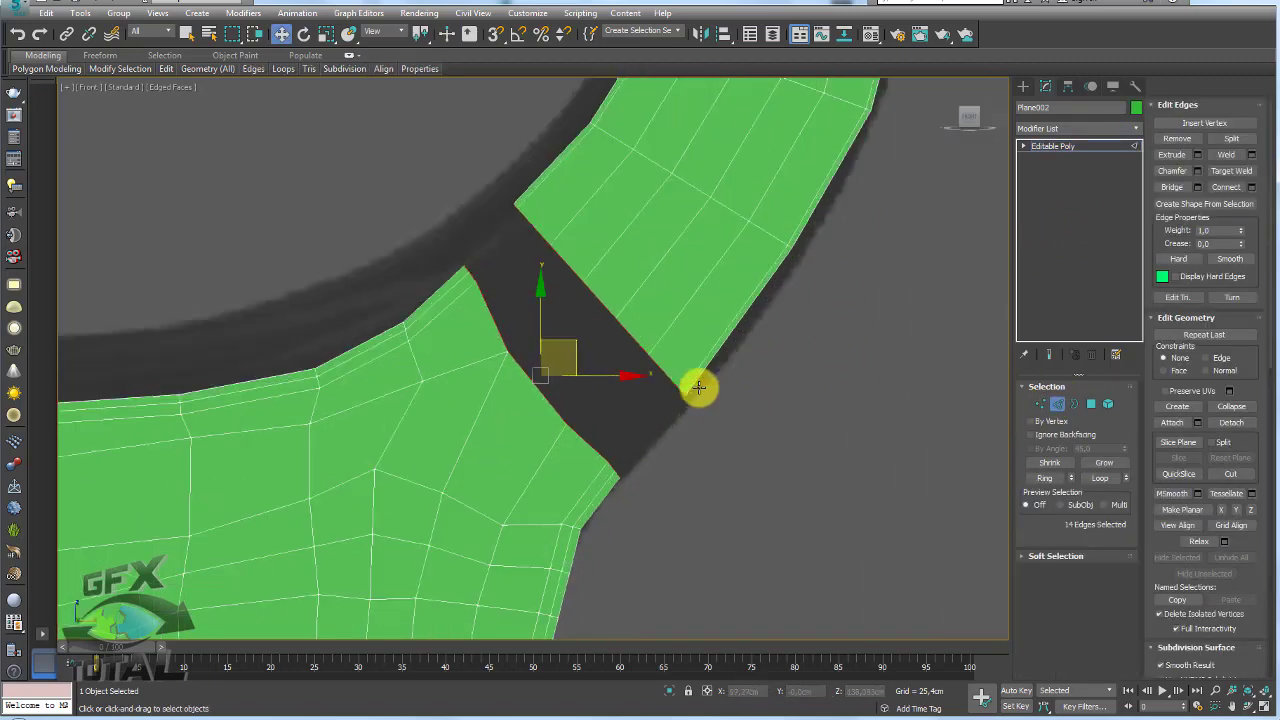
{"action": "left_click", "coordinate": [1172, 186]}
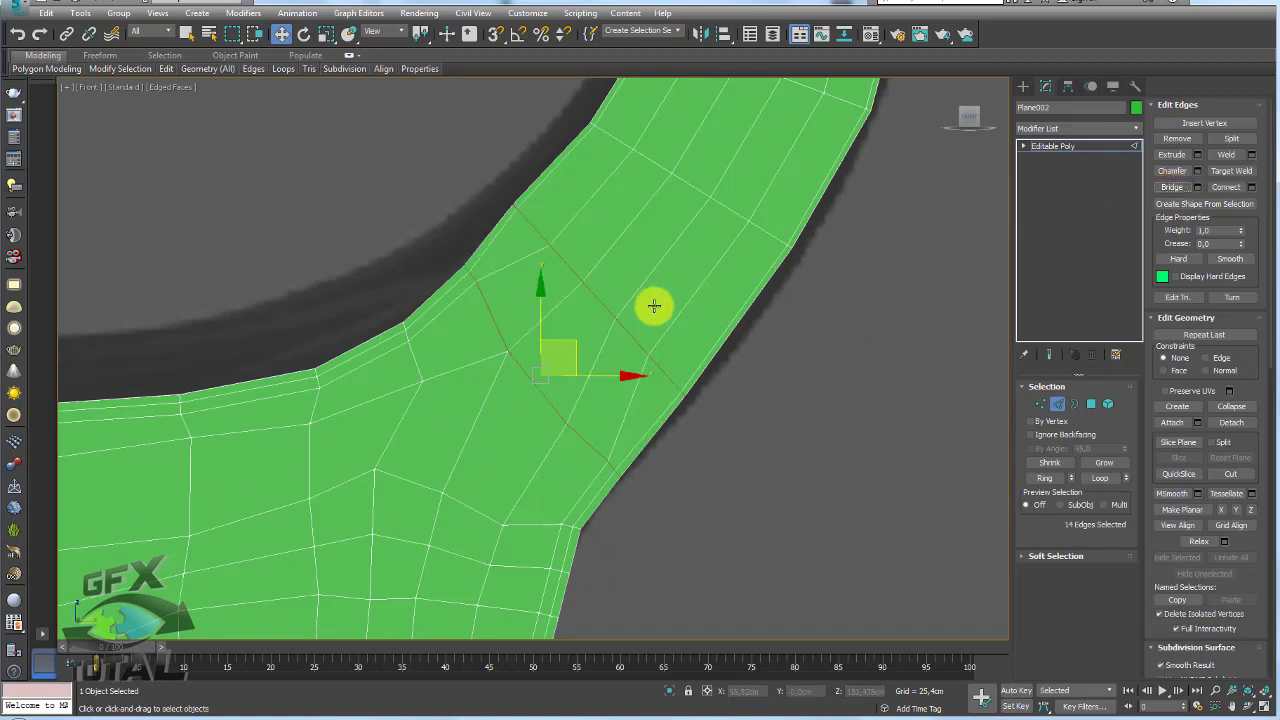
{"action": "middle_click_drag", "start_coordinate": [651, 303], "coordinate": [657, 366]}
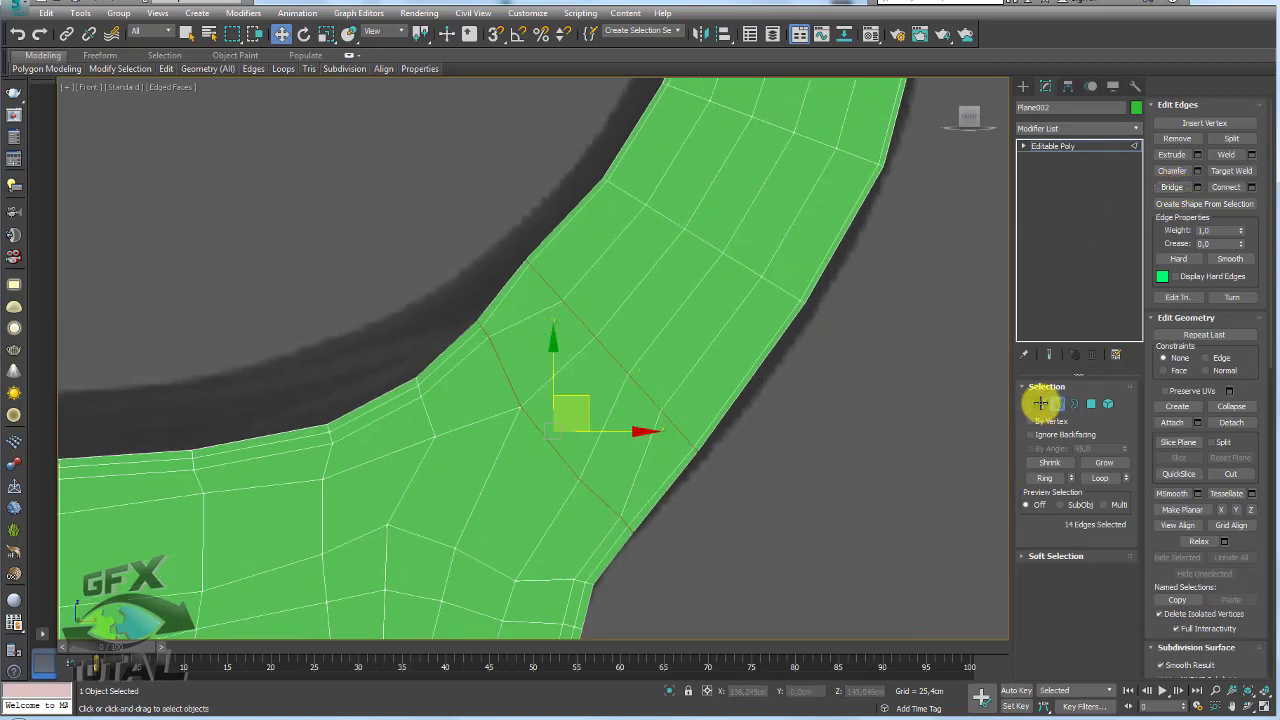
{"action": "left_click", "coordinate": [1040, 403]}
{"action": "scroll", "coordinate": [477, 300], "scroll_direction": "up", "scroll_amount": 1}
{"action": "scroll", "coordinate": [457, 323], "scroll_direction": "up", "scroll_amount": 2}
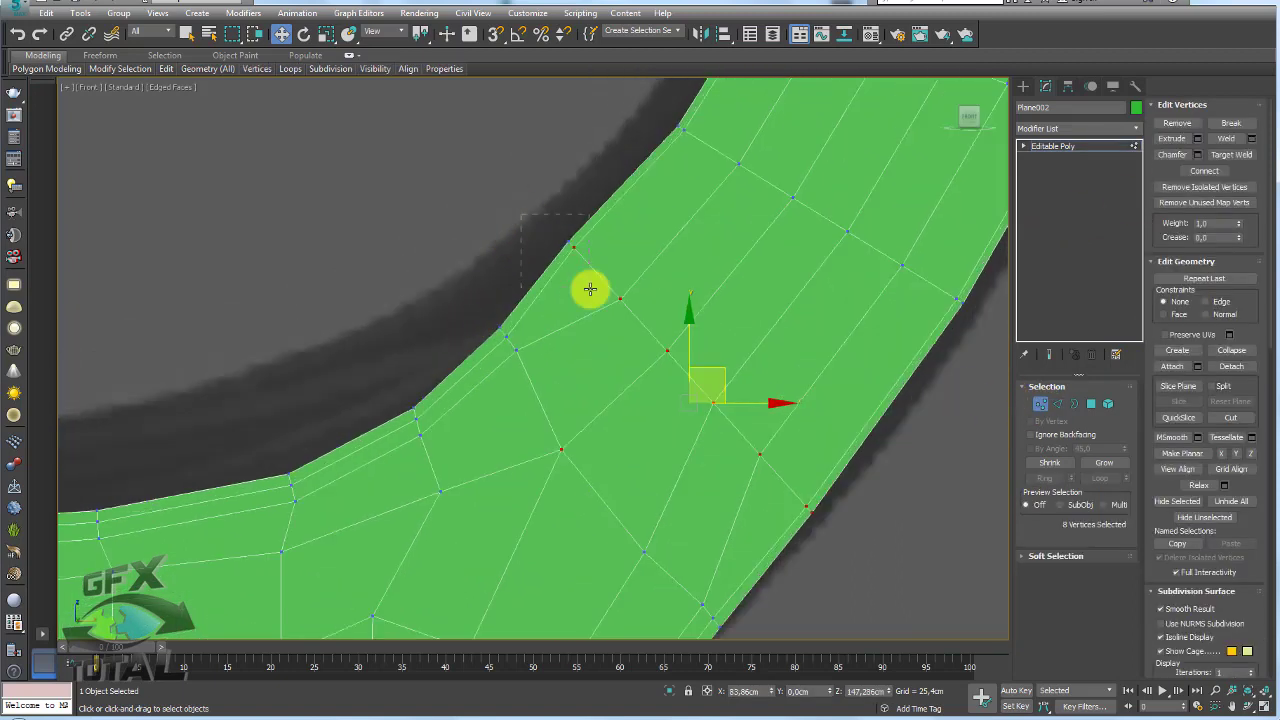
Move joint vertices, including 328 and 327, to even out the ring-body joint
{"action": "left_click_drag", "start_coordinate": [555, 280], "coordinate": [615, 223]}
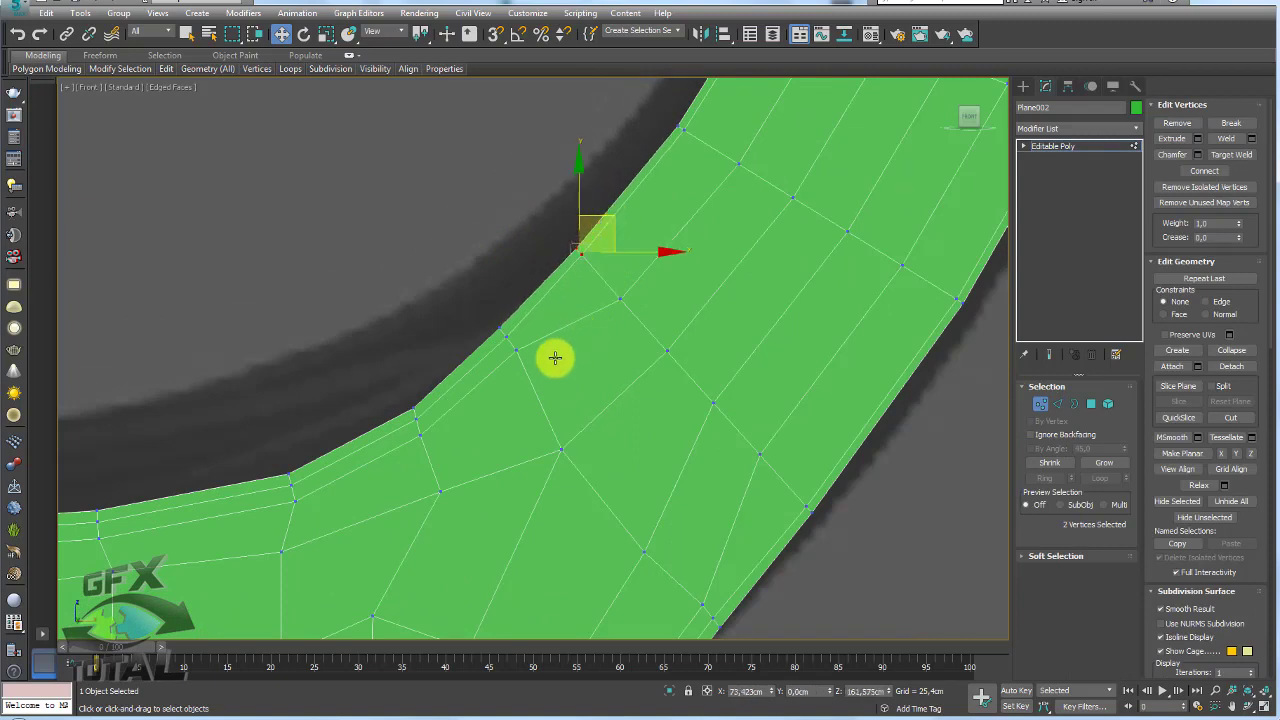
{"action": "left_click_drag", "start_coordinate": [518, 343], "coordinate": [547, 329]}
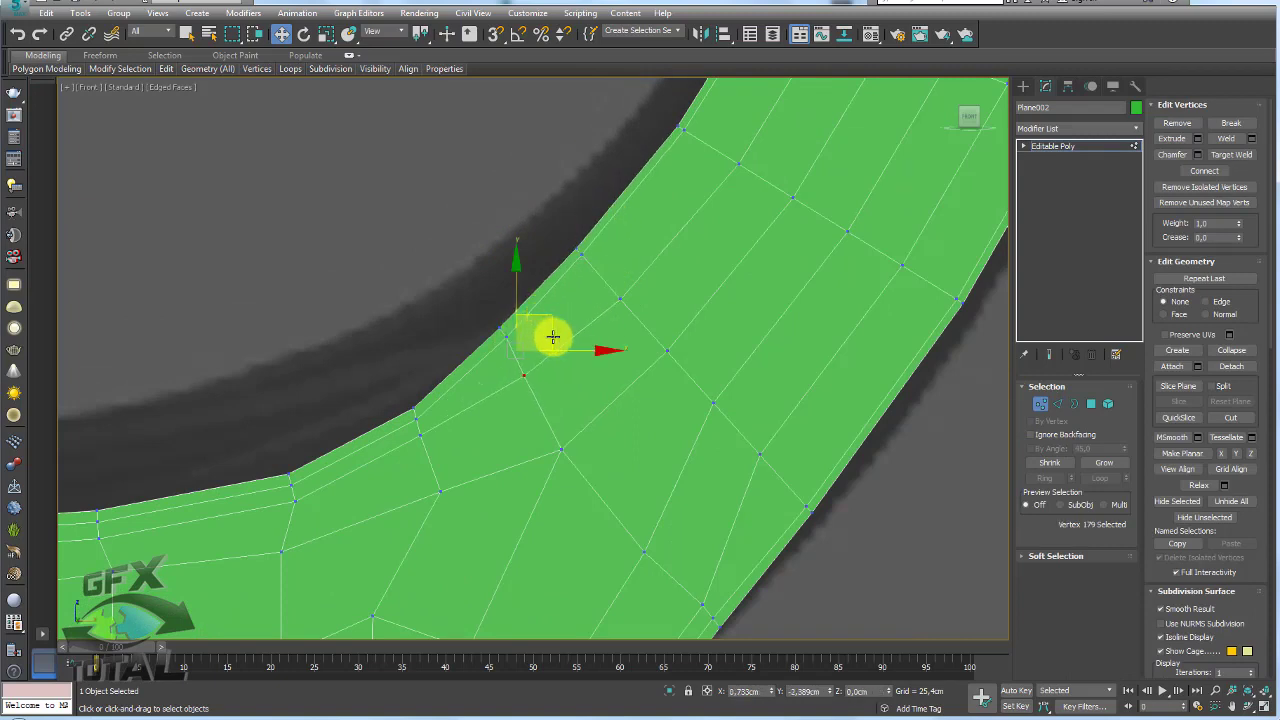
{"action": "middle_click_drag", "start_coordinate": [686, 477], "coordinate": [657, 357]}
{"action": "left_click", "coordinate": [666, 318]}
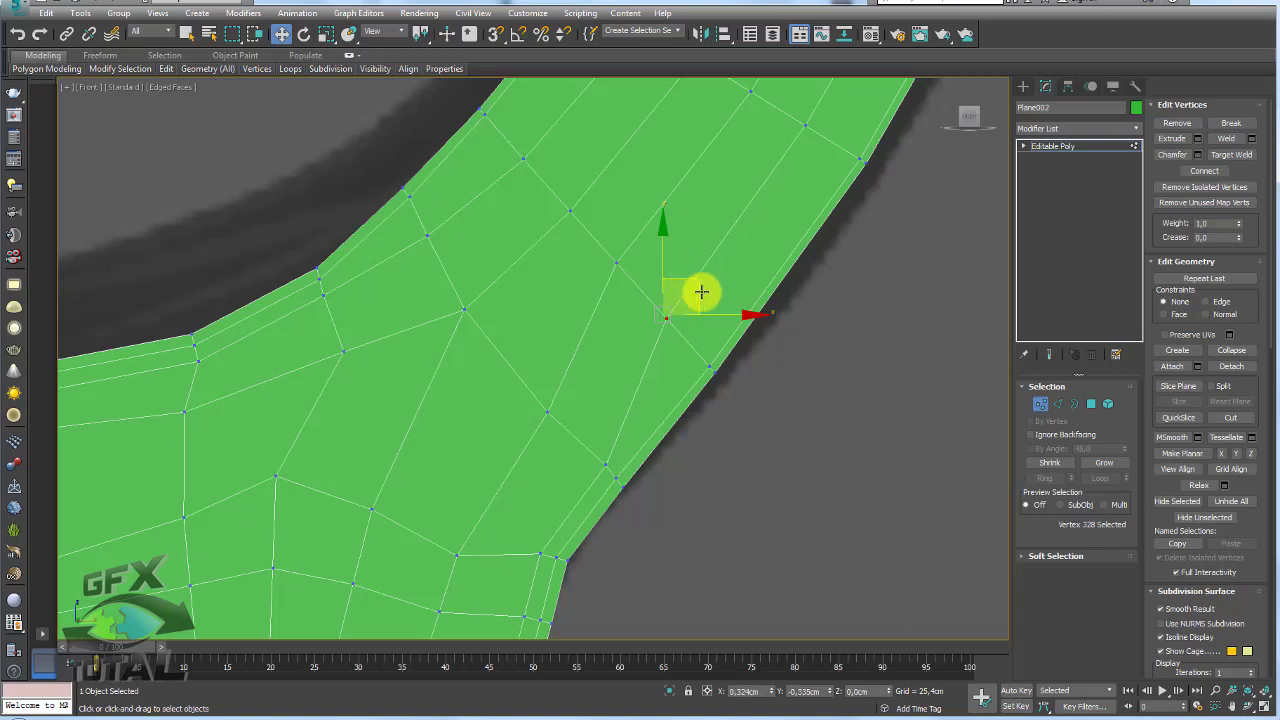
{"action": "left_click_drag", "start_coordinate": [714, 297], "coordinate": [729, 320]}
{"action": "left_click", "coordinate": [617, 263]}
{"action": "left_click_drag", "start_coordinate": [649, 223], "coordinate": [668, 256]}
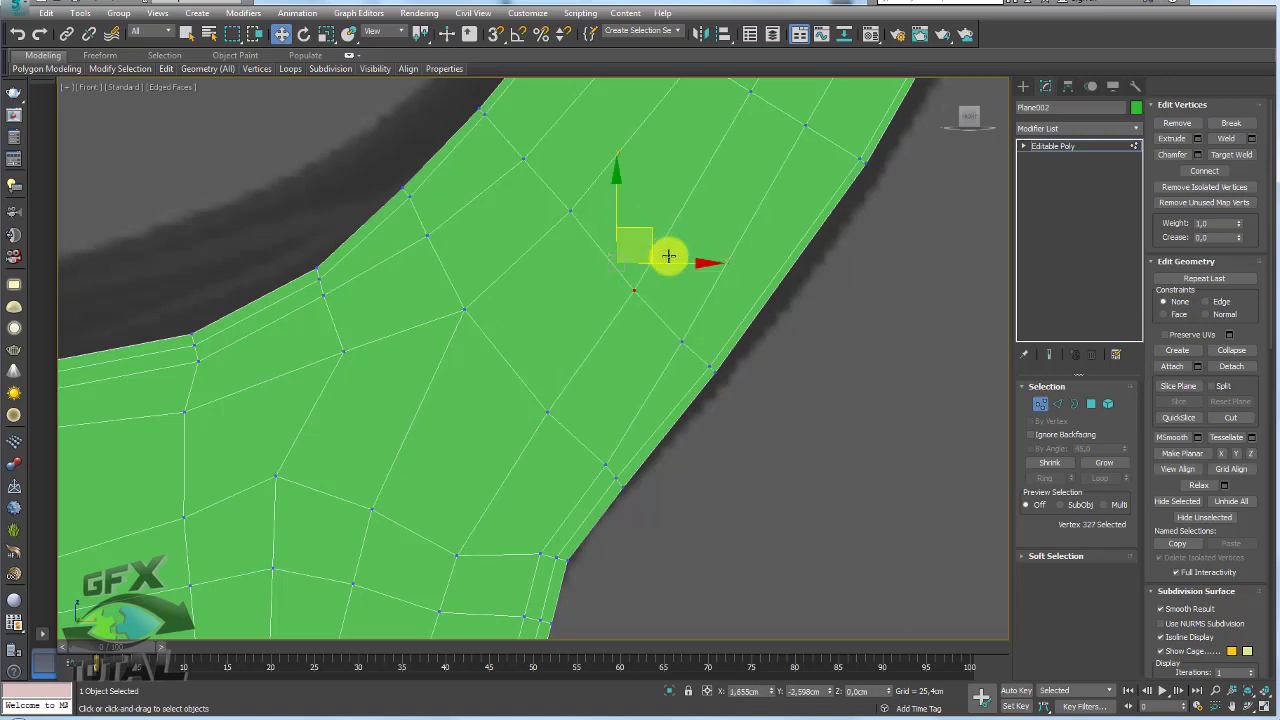
Cut a new edge from the body's right edge across to its left side
{"action": "scroll", "coordinate": [600, 320], "scroll_direction": "down", "scroll_amount": 2}
{"action": "mouse_move", "coordinate": [471, 402]}
{"action": "middle_mouse_down"}
{"action": "mouse_move", "coordinate": [525, 339]}
{"action": "mouse_move", "coordinate": [482, 267]}
{"action": "middle_mouse_up"}
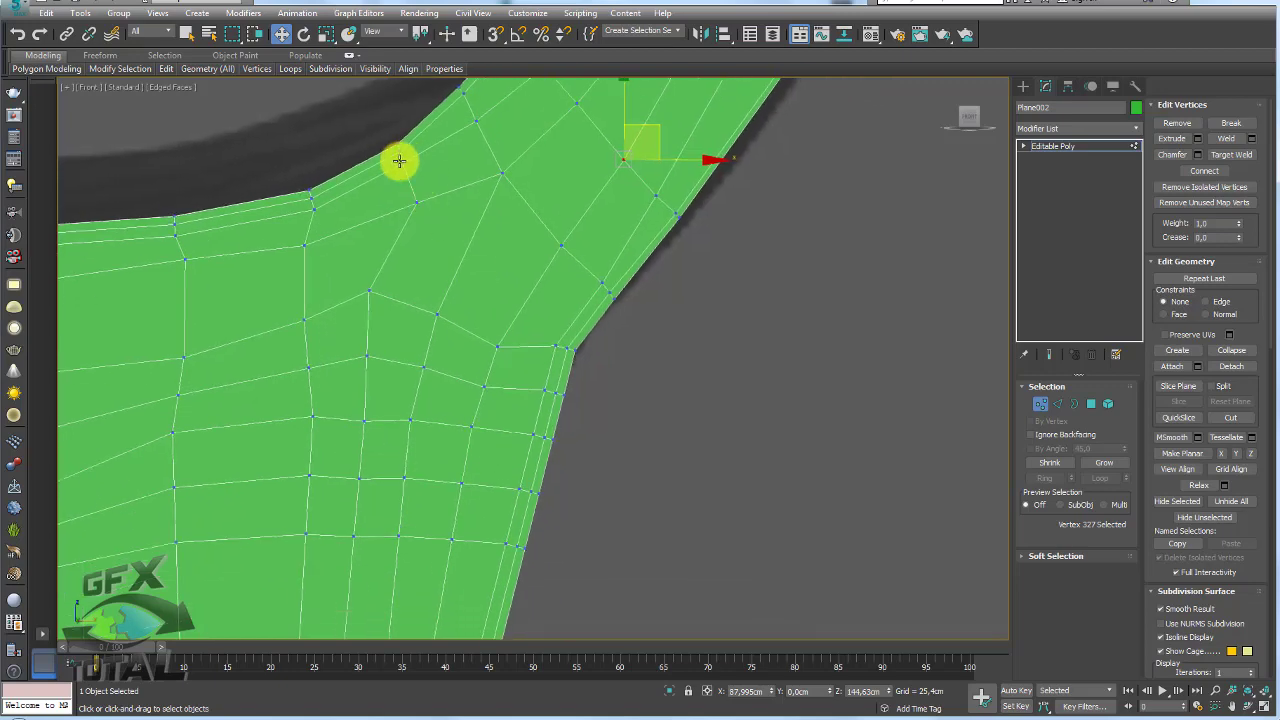
{"action": "scroll", "coordinate": [540, 318], "scroll_direction": "down", "scroll_amount": 1}
{"action": "scroll", "coordinate": [620, 315], "scroll_direction": "down", "scroll_amount": 2}
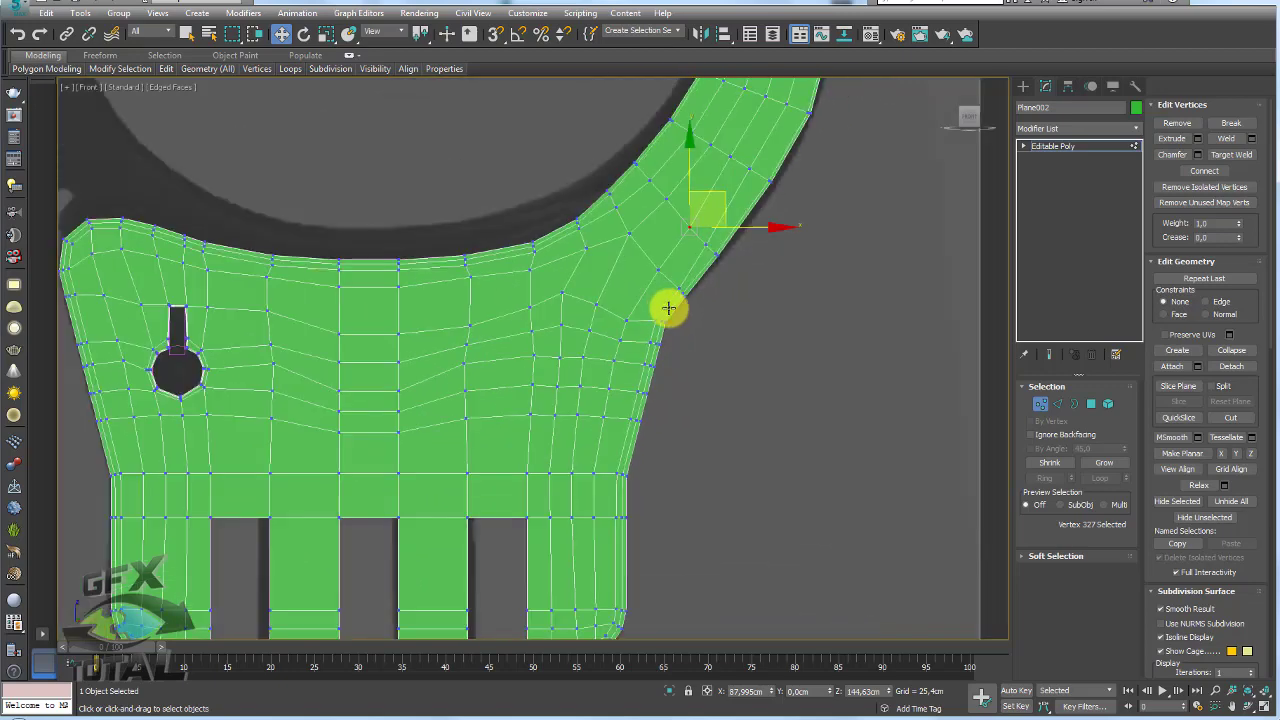
{"action": "scroll", "coordinate": [690, 285], "scroll_direction": "up", "scroll_amount": 1}
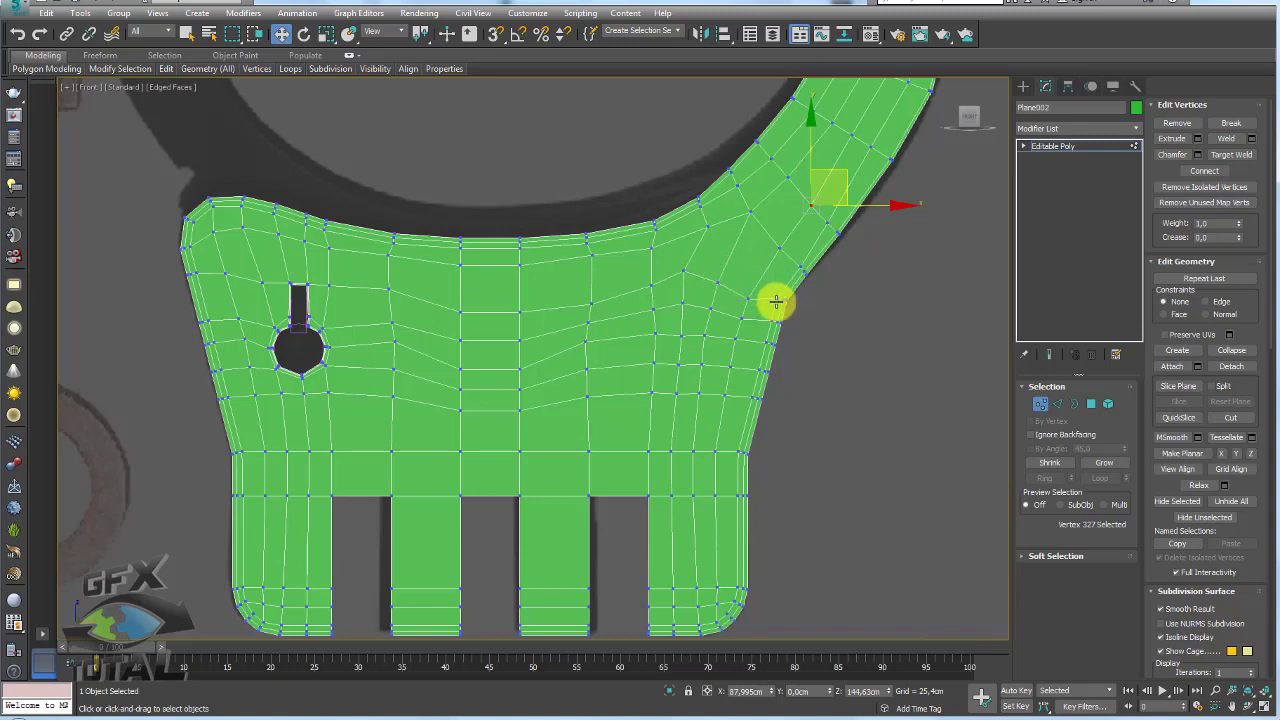
{"action": "left_click", "coordinate": [783, 299]}
{"action": "left_click", "coordinate": [590, 297]}
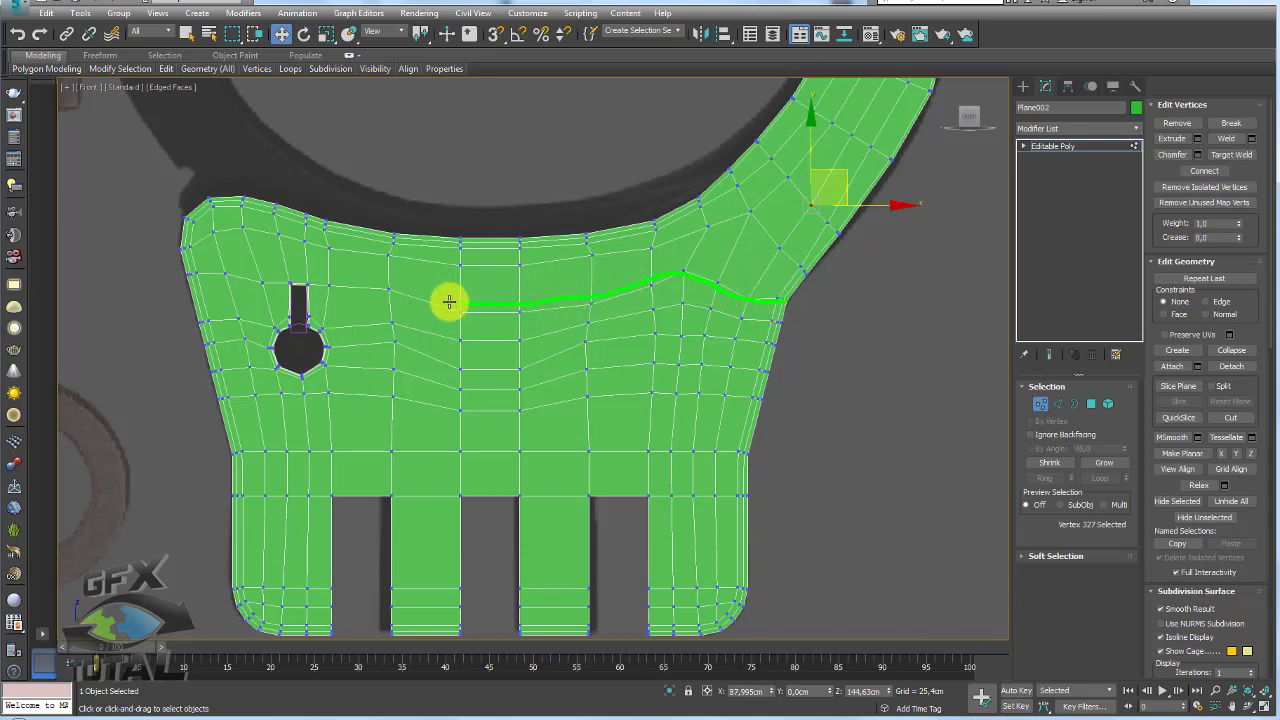
{"action": "left_click", "coordinate": [179, 271]}
{"action": "right_click", "coordinate": [260, 229]}
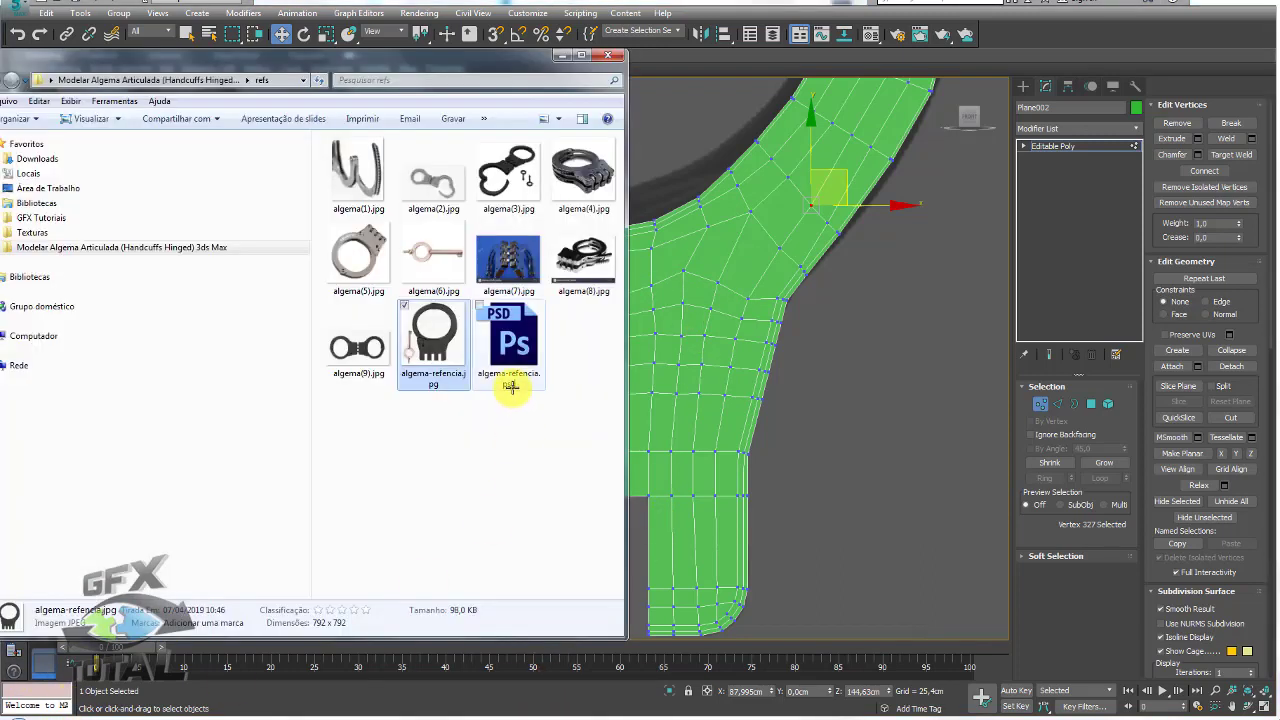
Page through the handcuff photos to the black hinged-handcuff one, then return to 3ds Max
{"action": "left_click", "coordinate": [430, 252]}
{"action": "double_click", "coordinate": [381, 242]}
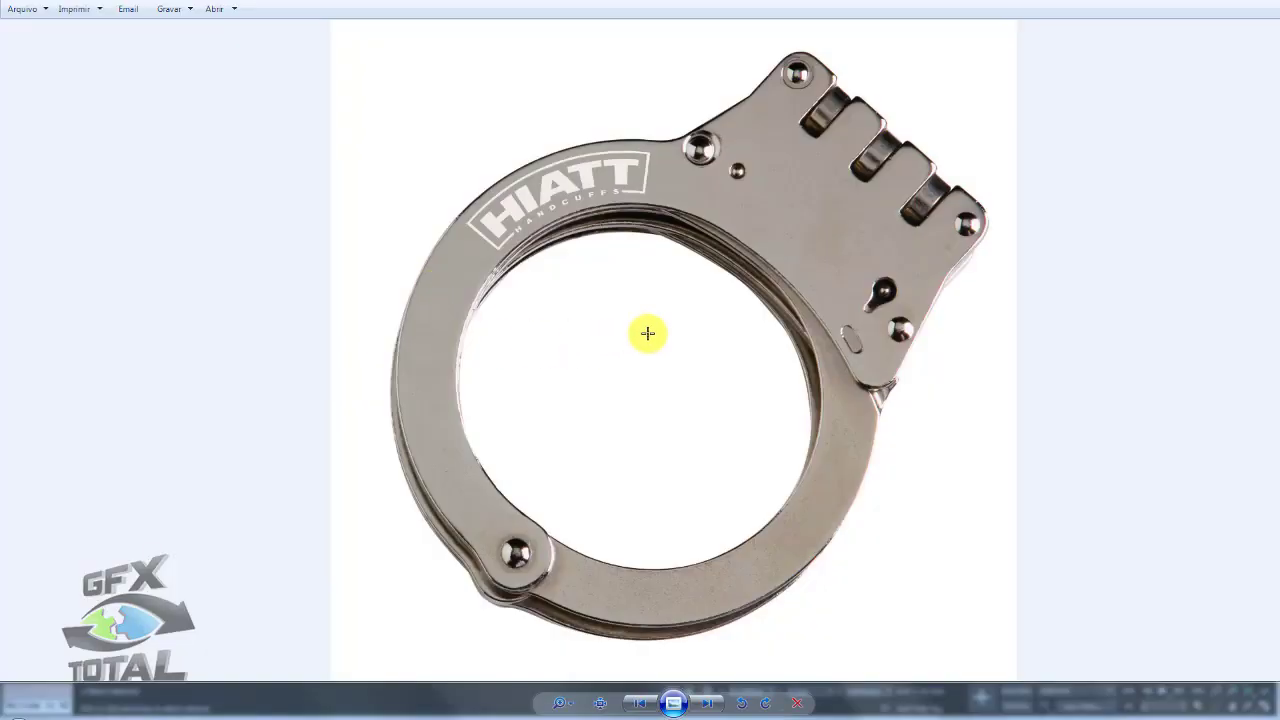
{"action": "left_click", "coordinate": [707, 702]}
{"action": "left_click", "coordinate": [707, 702]}
{"action": "left_click", "coordinate": [707, 702]}
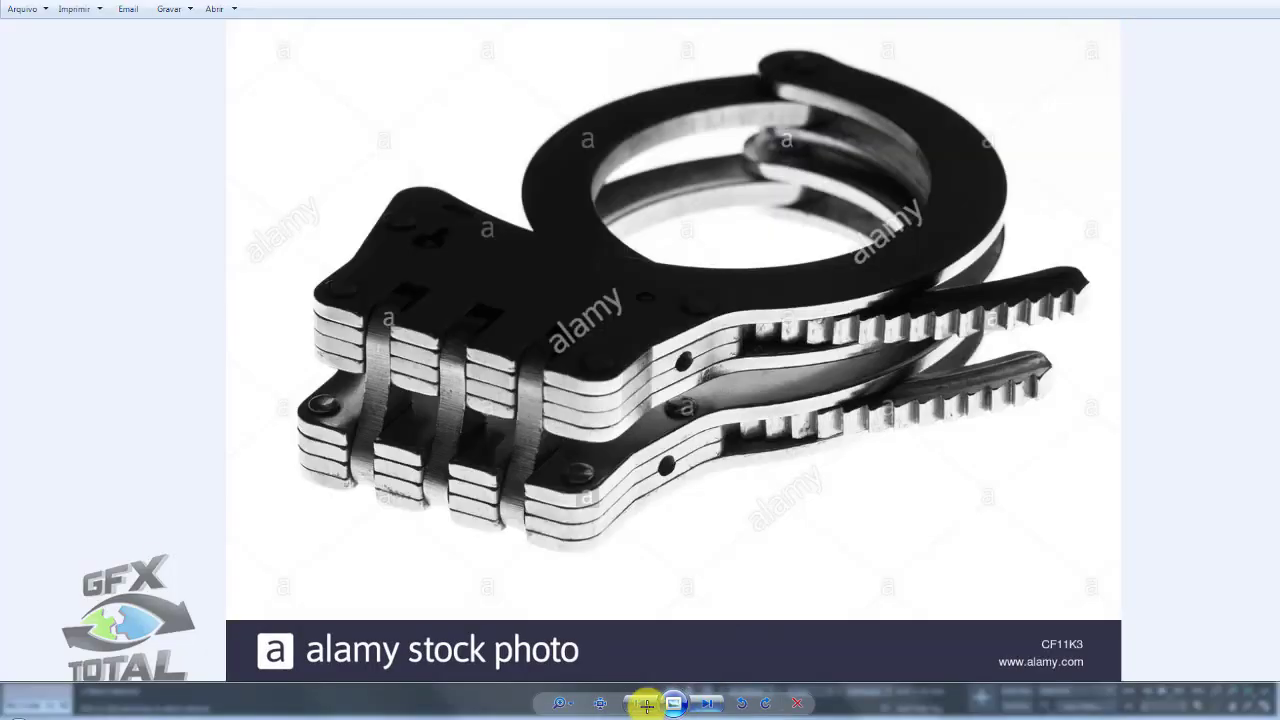
{"action": "left_click", "coordinate": [700, 703]}
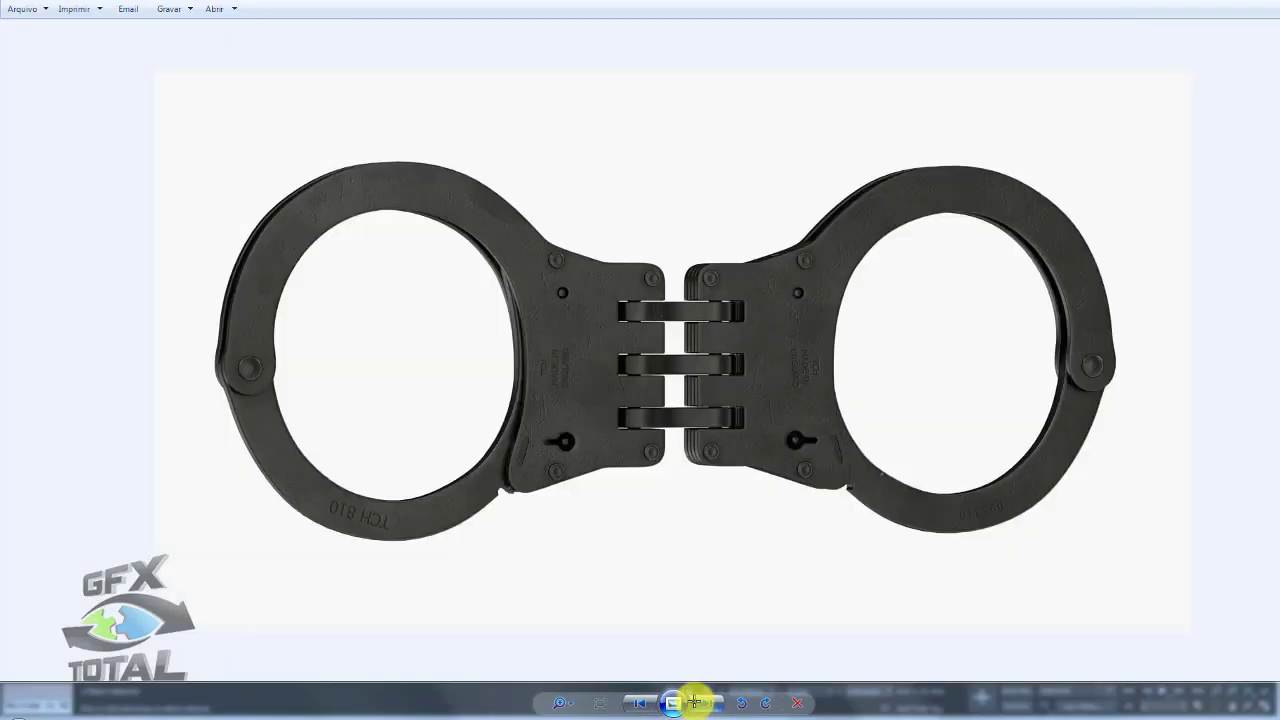
{"action": "left_click", "coordinate": [640, 702]}
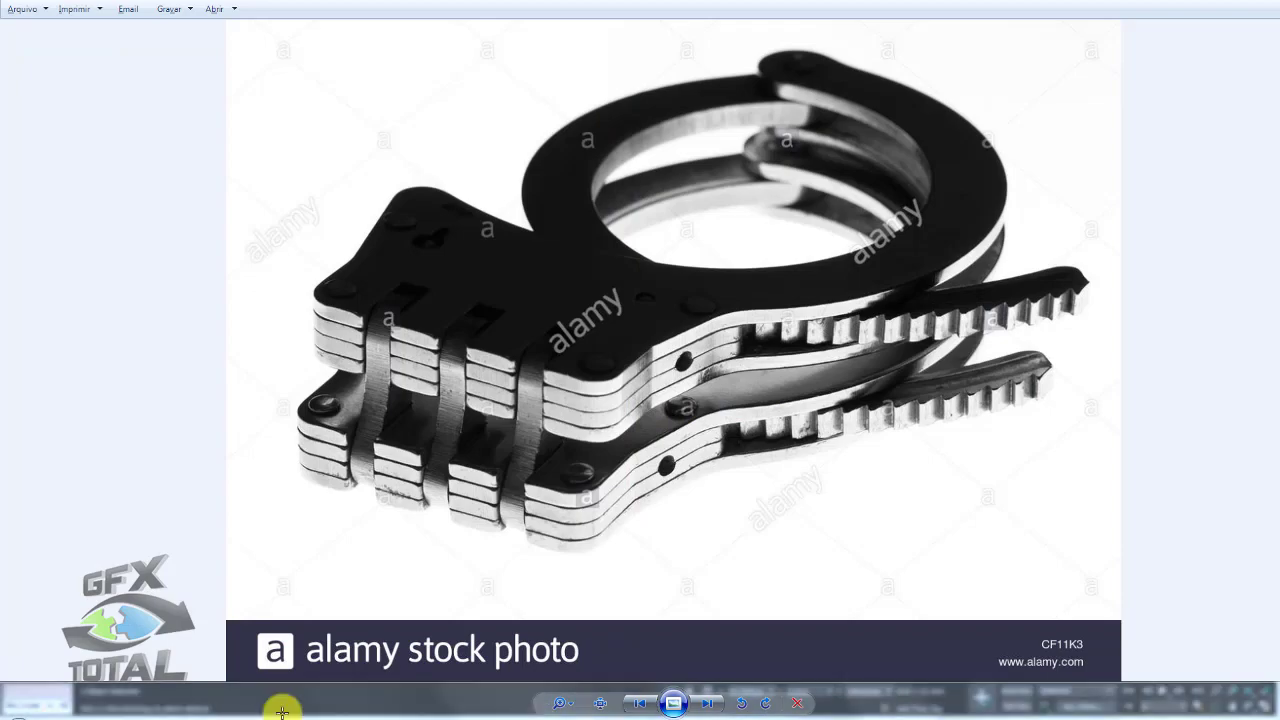
{"action": "left_click", "coordinate": [286, 706]}
{"action": "middle_click_drag", "start_coordinate": [766, 334], "coordinate": [825, 303]}
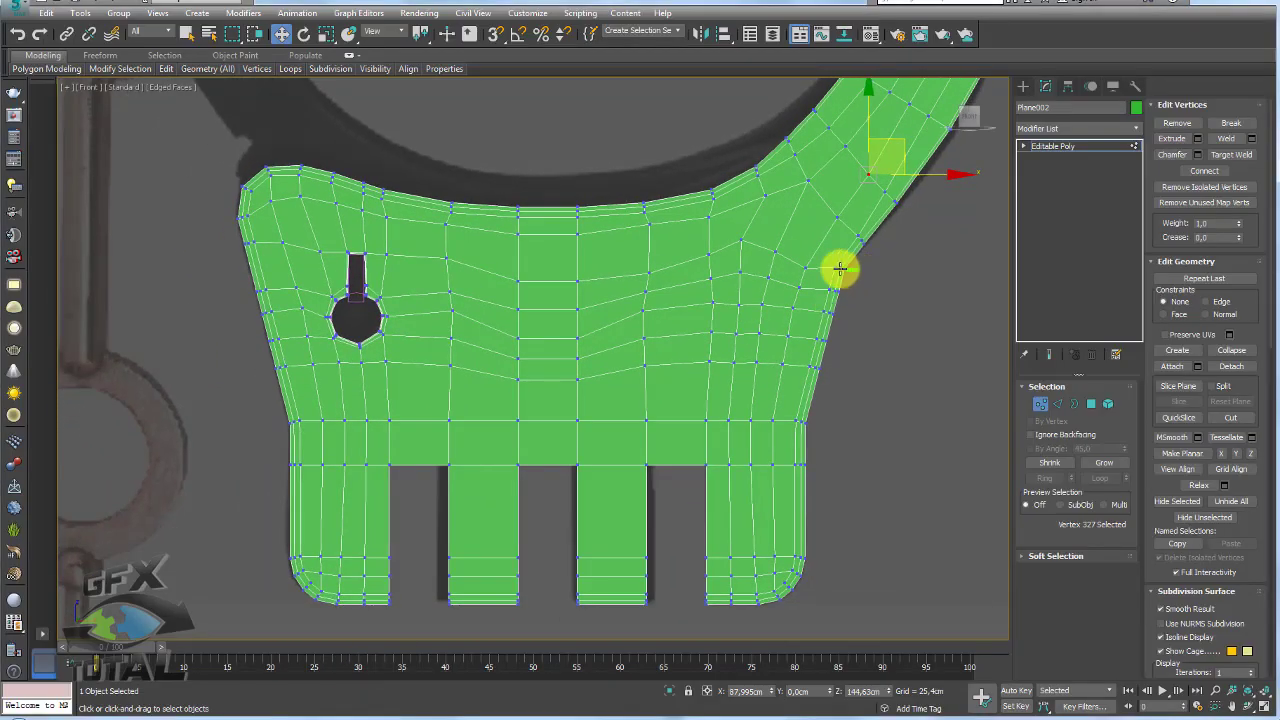
Exit to Editable Poly, switch to Perspective zoomed on the right shoulder, and re-enter Vertex mode
{"action": "left_click_drag", "start_coordinate": [840, 268], "coordinate": [614, 273]}
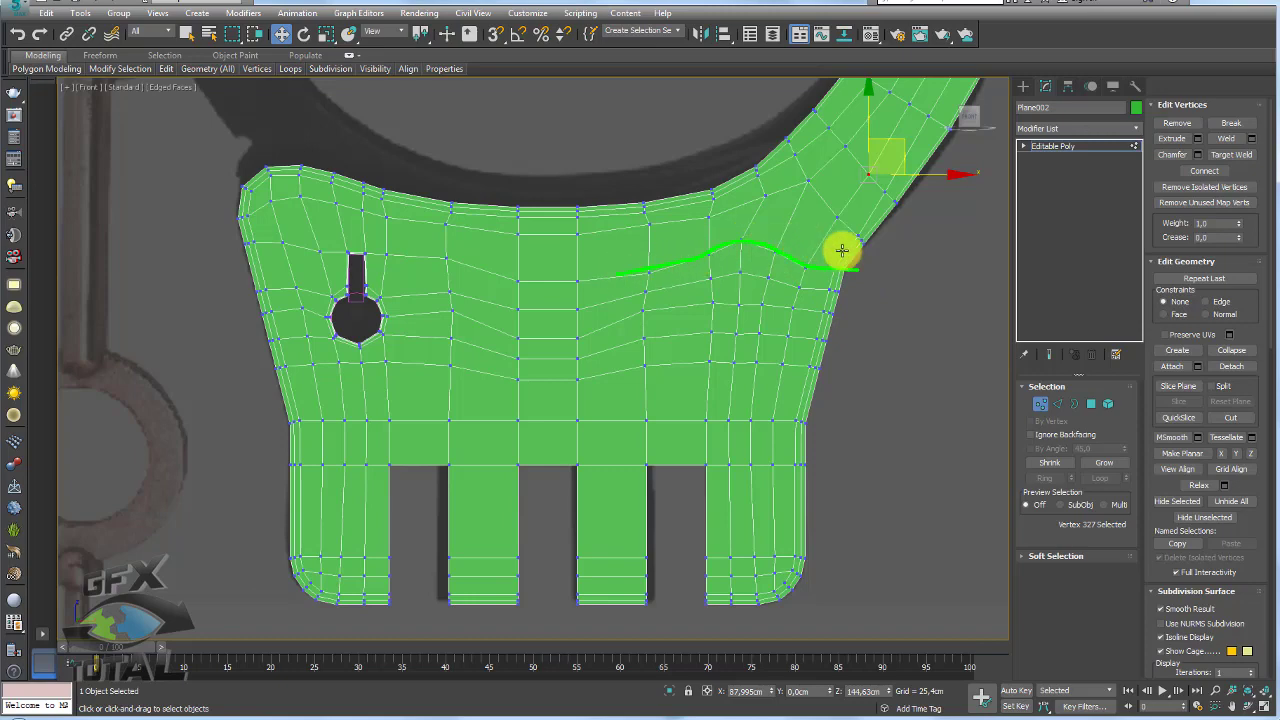
{"action": "left_click", "coordinate": [1051, 145]}
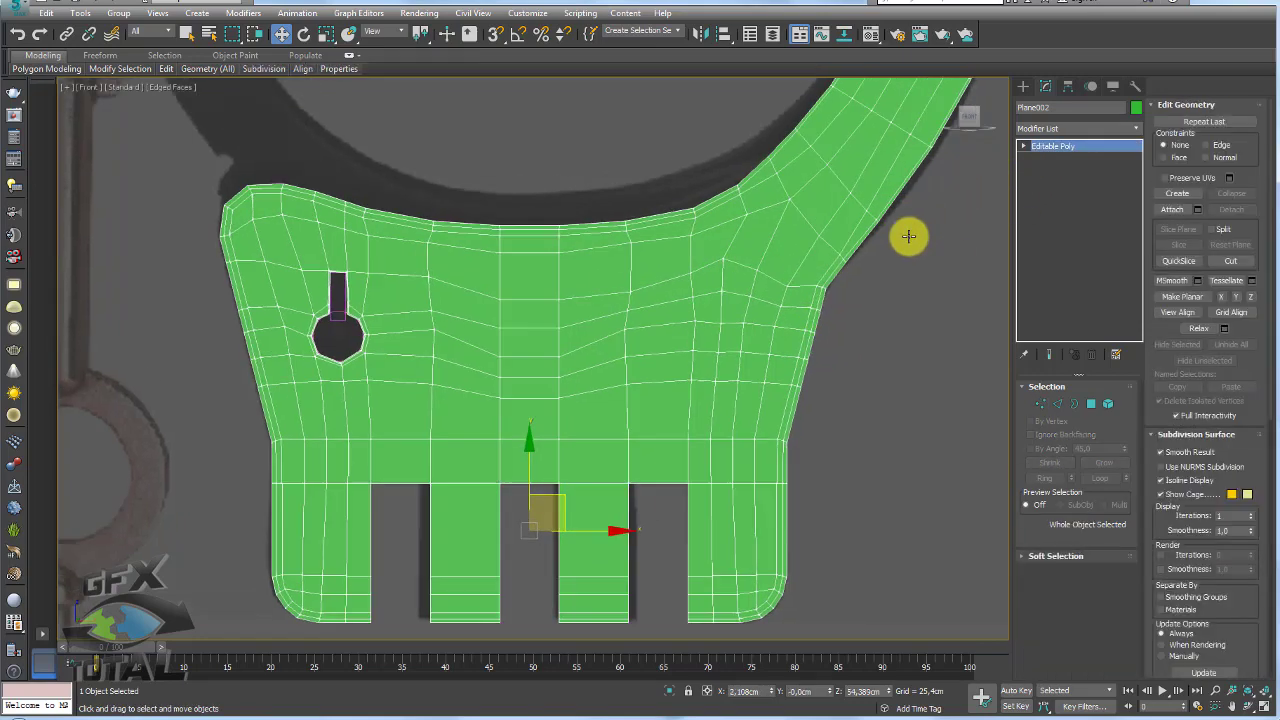
{"action": "scroll", "coordinate": [823, 283], "scroll_direction": "down", "scroll_amount": 5}
{"action": "key", "text": "p"}
{"action": "scroll", "coordinate": [790, 298], "scroll_direction": "down", "scroll_amount": 3}
{"action": "scroll", "coordinate": [787, 309], "scroll_direction": "up", "scroll_amount": 4}
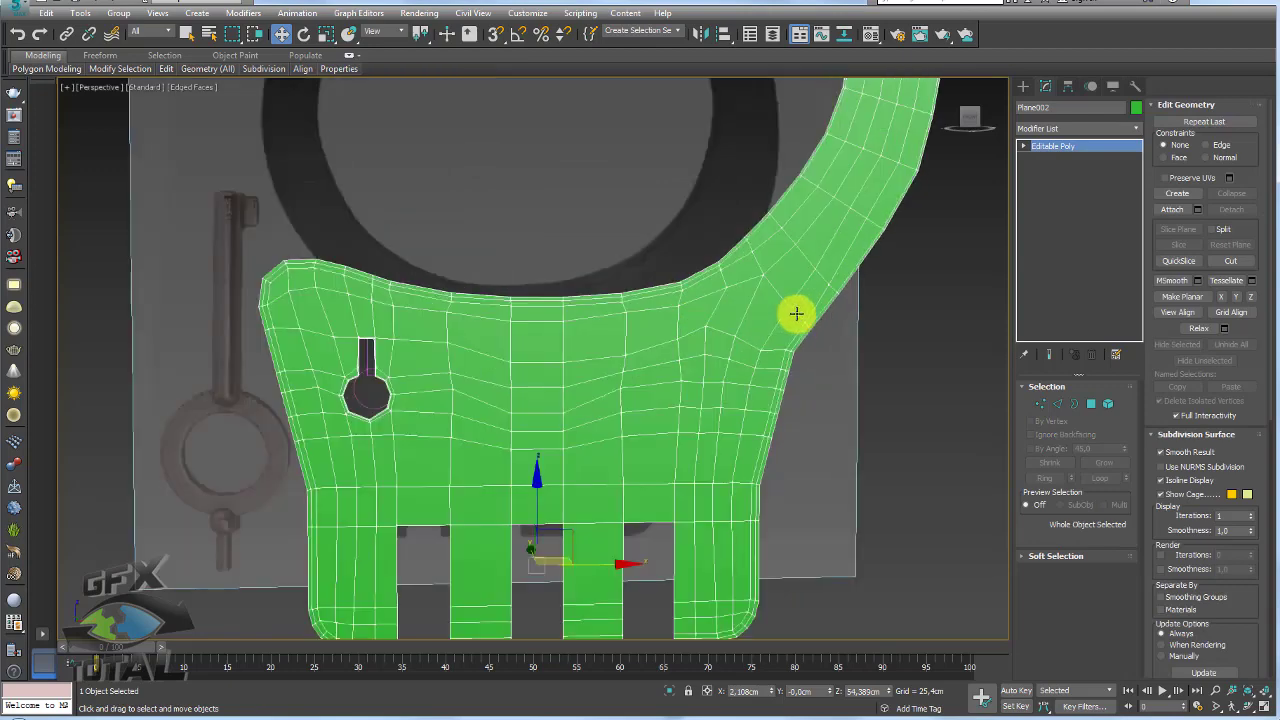
{"action": "scroll", "coordinate": [760, 306], "scroll_direction": "up", "scroll_amount": 3}
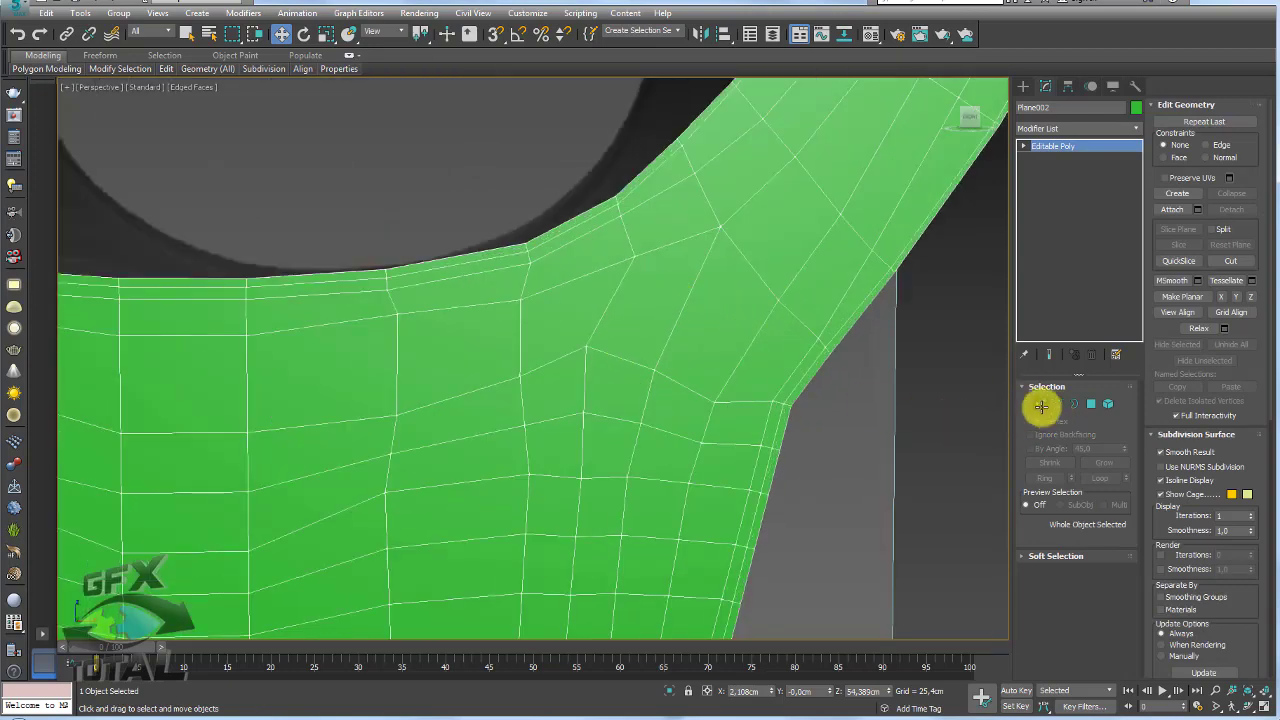
{"action": "scroll", "coordinate": [712, 328], "scroll_direction": "down", "scroll_amount": 2}
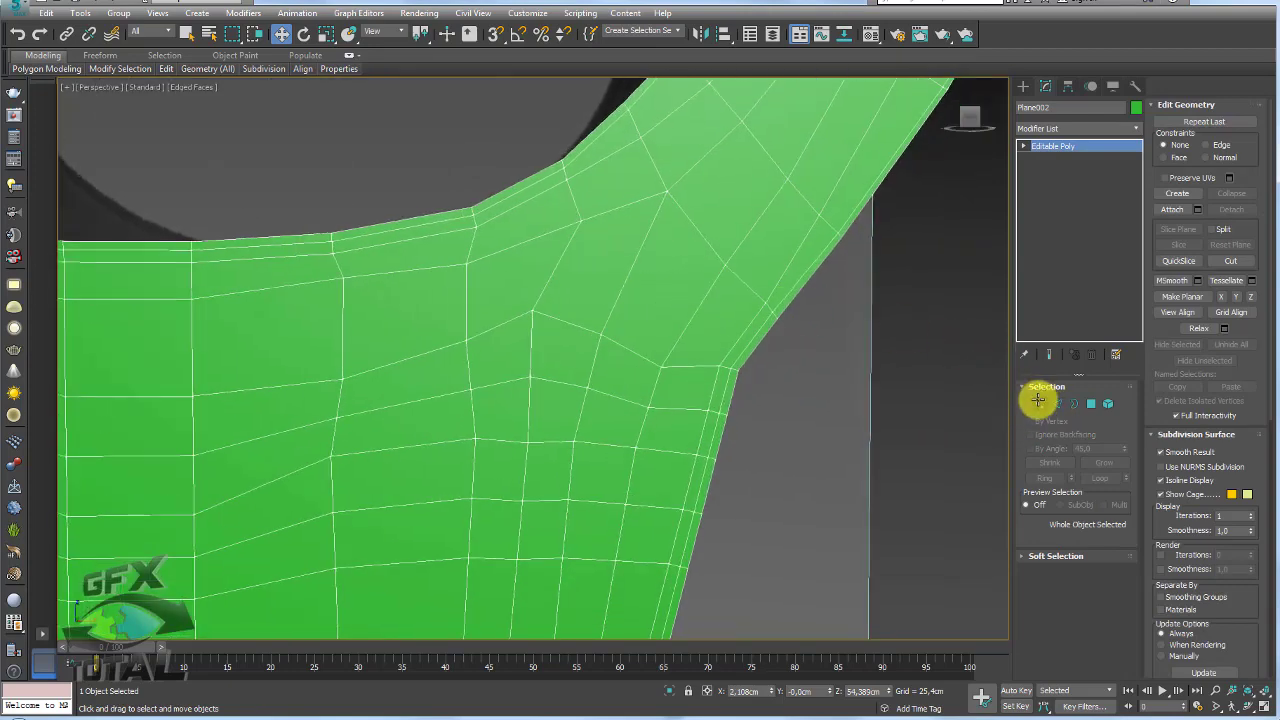
{"action": "left_click", "coordinate": [1040, 403]}
Cut new edges across the shoulder from the mesh up to the shoulder vertex and back to the border
{"action": "left_click", "coordinate": [760, 343]}
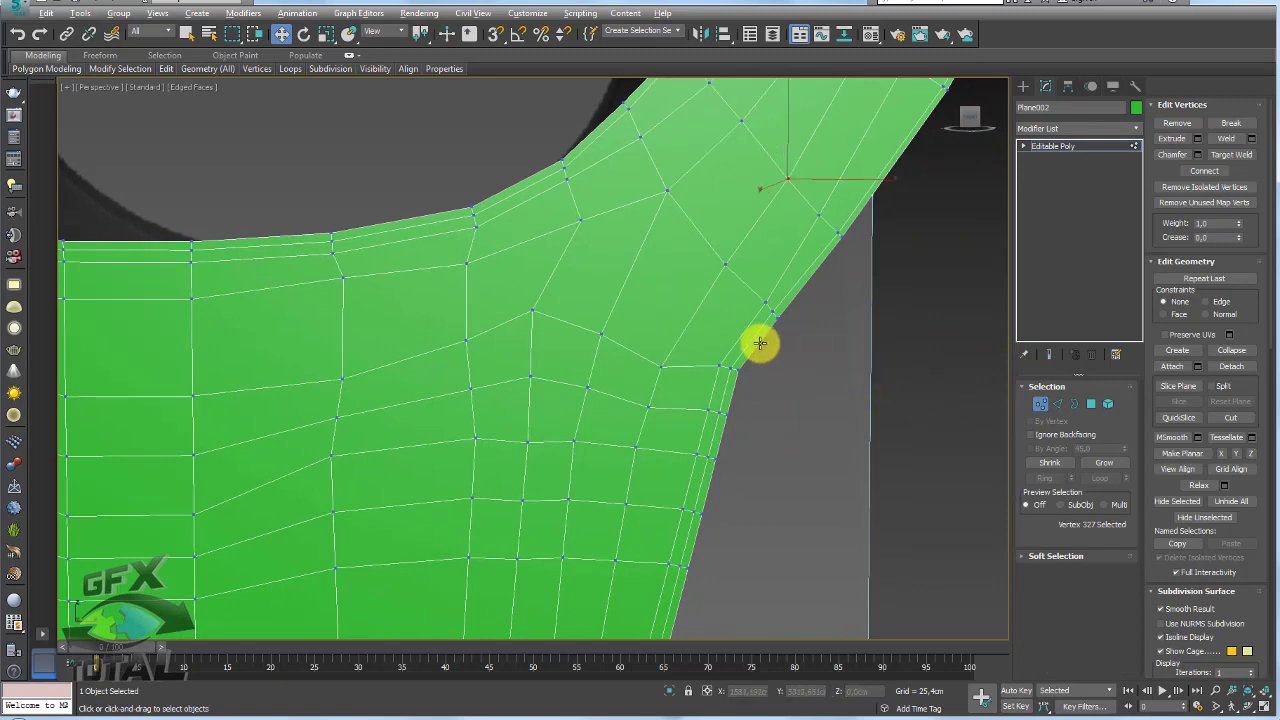
{"action": "left_click", "coordinate": [668, 189]}
{"action": "left_click", "coordinate": [627, 266]}
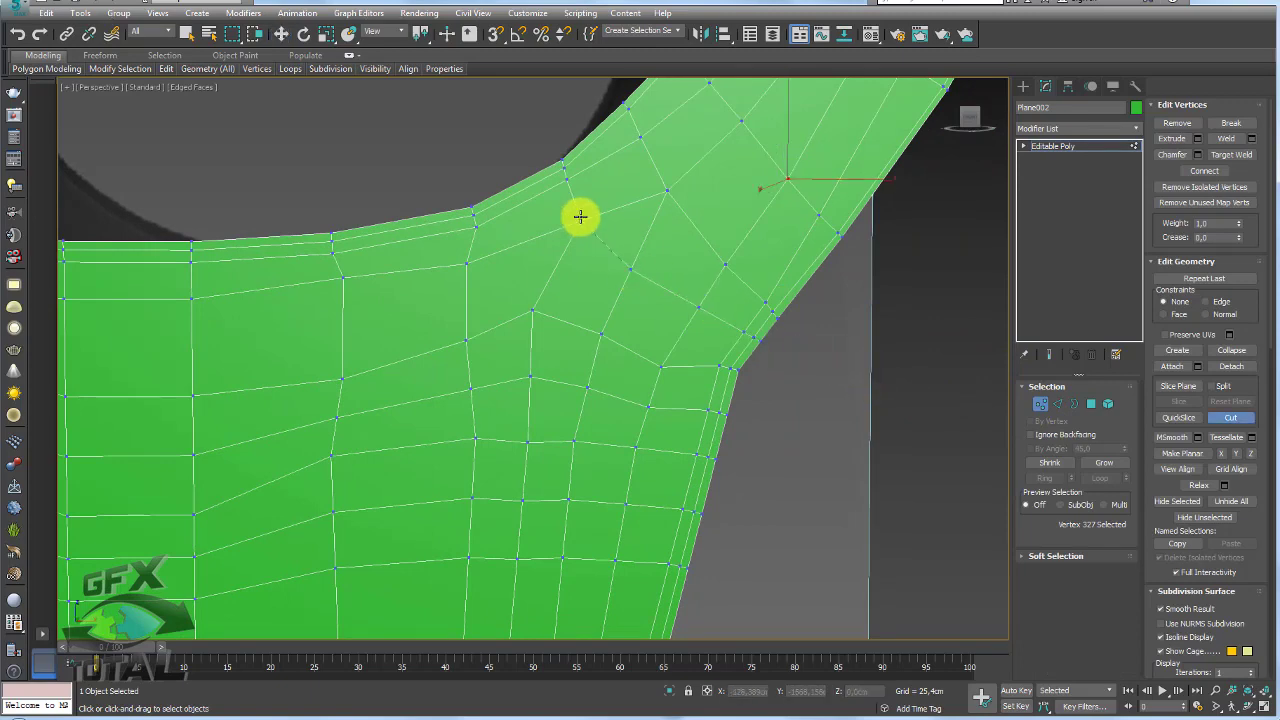
{"action": "mouse_move", "coordinate": [651, 249]}
{"action": "middle_mouse_down", "text": "alt"}
{"action": "mouse_move", "coordinate": [663, 346]}
{"action": "mouse_move", "coordinate": [640, 383]}
{"action": "mouse_move", "coordinate": [568, 316]}
{"action": "mouse_move", "coordinate": [571, 217]}
{"action": "middle_mouse_up", "text": "alt"}
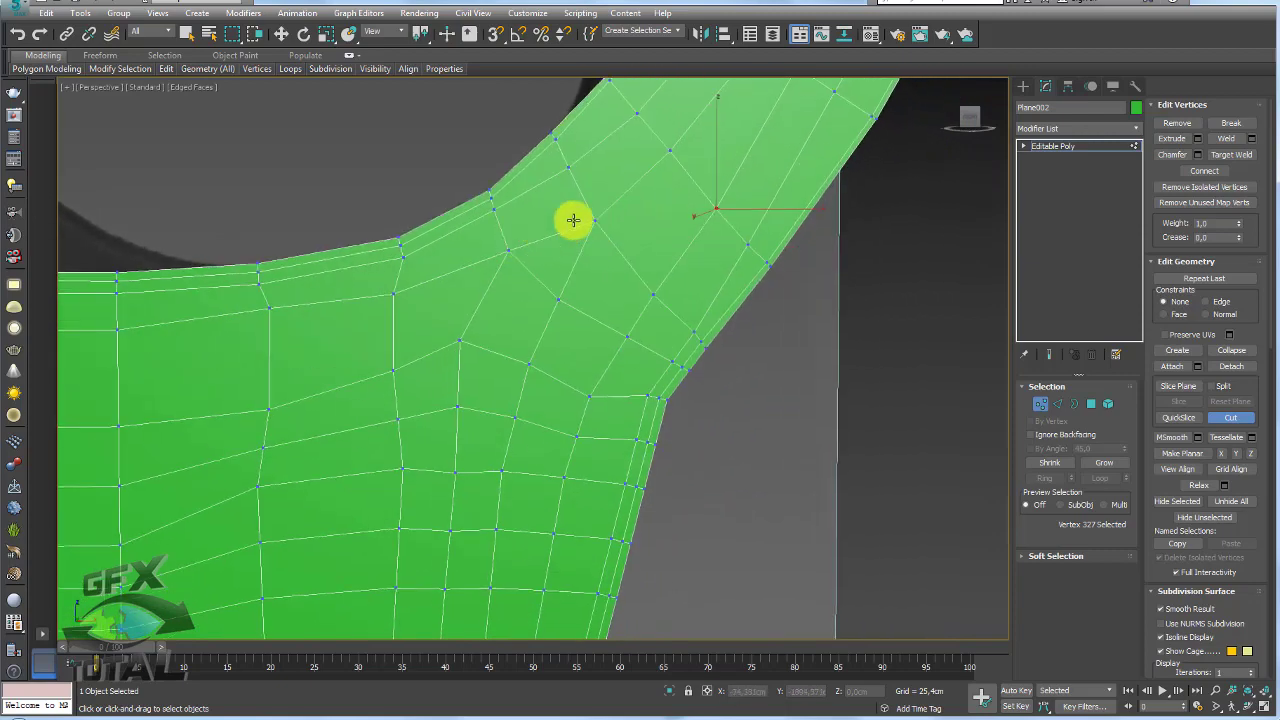
{"action": "left_click", "coordinate": [690, 350]}
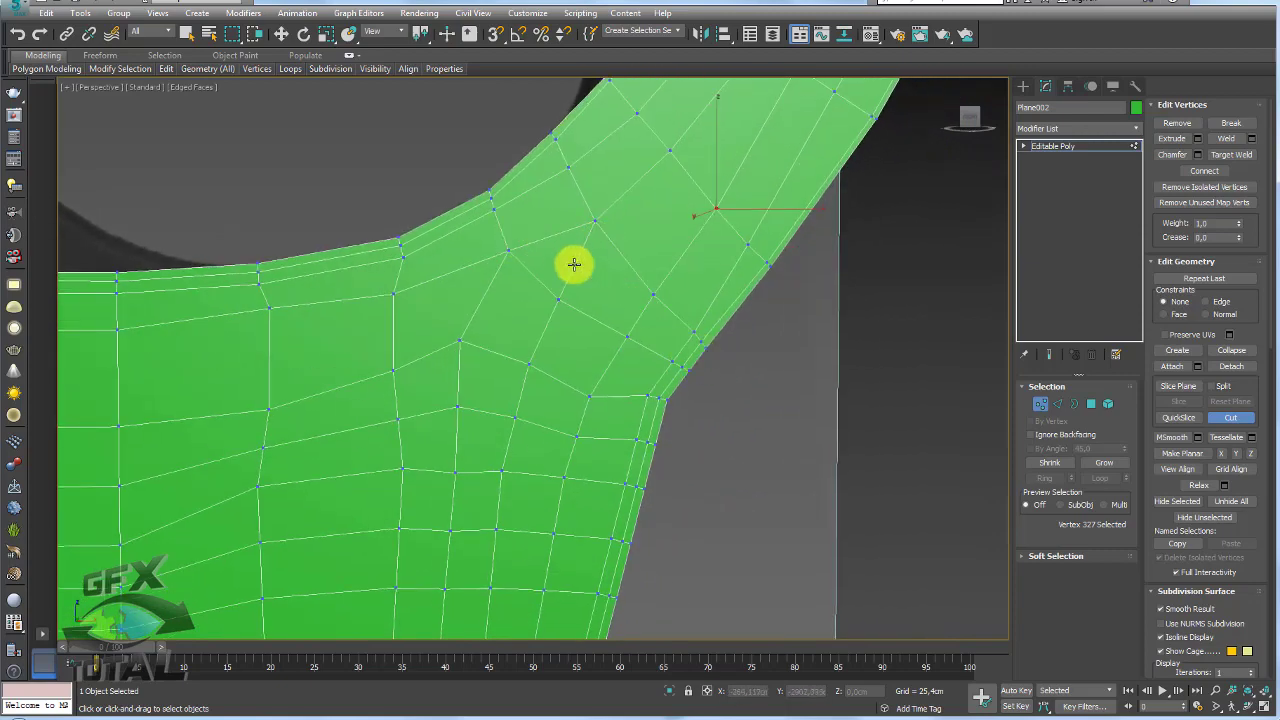
Ring-select the edges around the hook and Connect them
{"action": "left_click", "coordinate": [1057, 403]}
{"action": "key", "text": "w"}
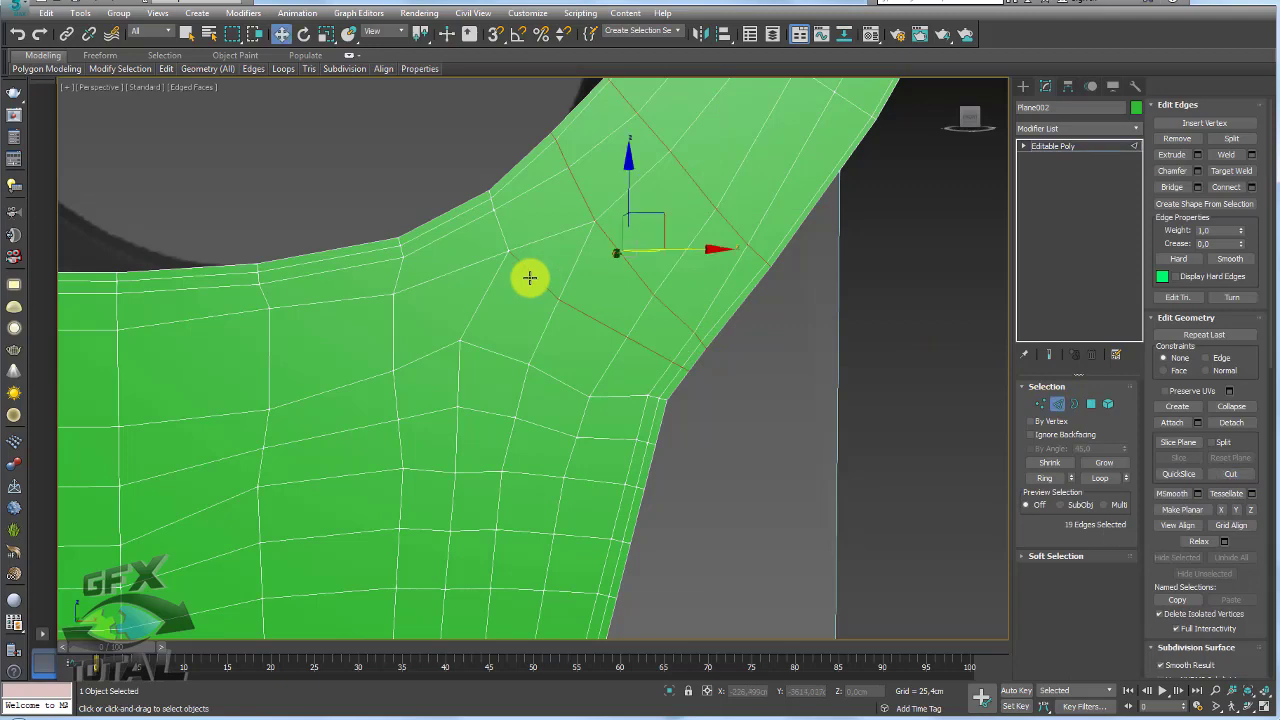
{"action": "mouse_move", "coordinate": [529, 277]}
{"action": "middle_mouse_down"}
{"action": "mouse_move", "coordinate": [562, 371]}
{"action": "mouse_move", "coordinate": [491, 331]}
{"action": "mouse_move", "coordinate": [537, 324]}
{"action": "middle_mouse_up"}
{"action": "scroll", "coordinate": [523, 320], "scroll_direction": "down", "scroll_amount": 3}
{"action": "scroll", "coordinate": [523, 337], "scroll_direction": "up", "scroll_amount": 3}
{"action": "left_click", "coordinate": [543, 314]}
{"action": "middle_click_drag", "start_coordinate": [771, 386], "coordinate": [594, 380], "text": "alt"}
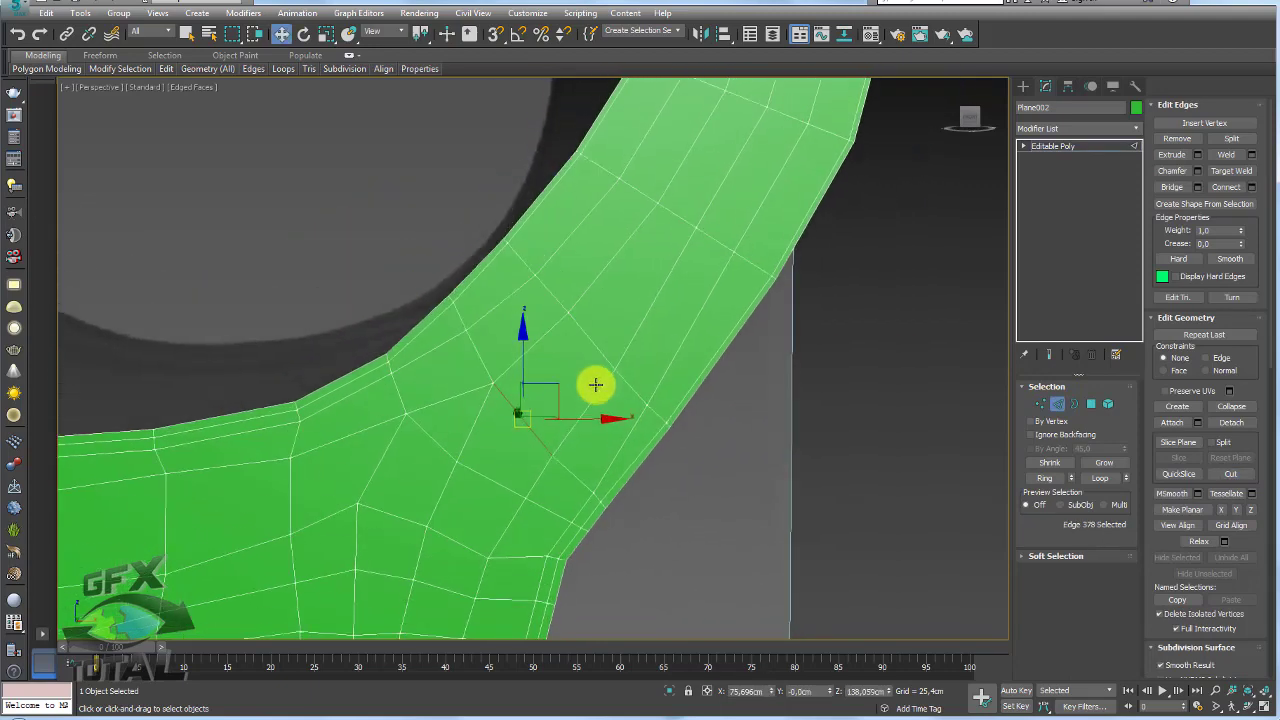
{"action": "left_click", "coordinate": [1045, 477]}
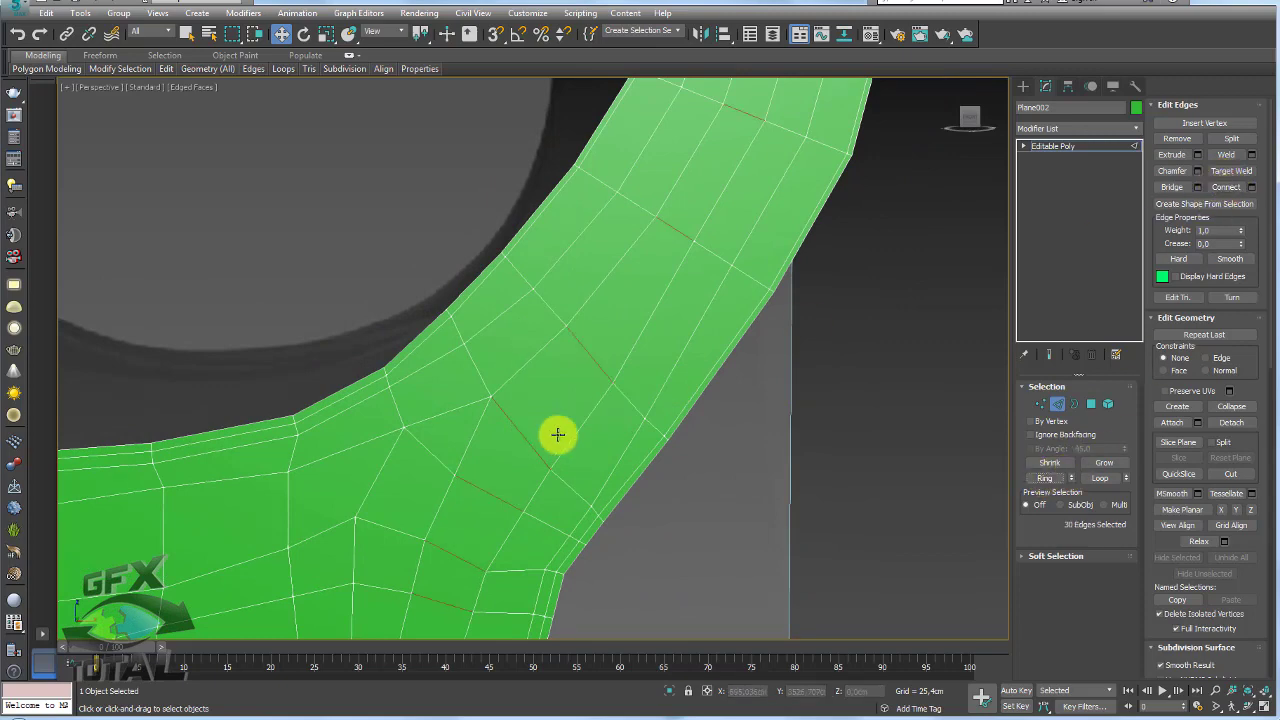
{"action": "scroll", "coordinate": [557, 434], "scroll_direction": "down", "scroll_amount": 5}
{"action": "scroll", "coordinate": [523, 331], "scroll_direction": "up", "scroll_amount": 3}
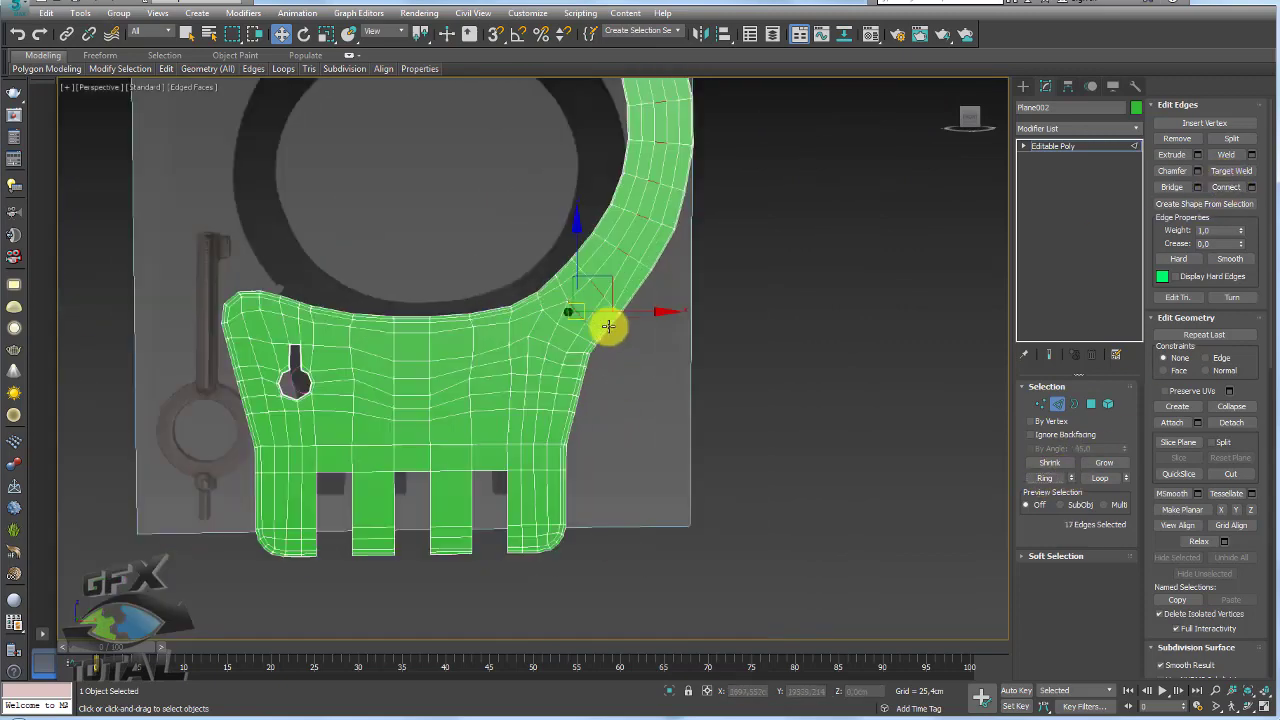
{"action": "scroll", "coordinate": [606, 323], "scroll_direction": "up", "scroll_amount": 5}
{"action": "left_click", "coordinate": [1222, 185]}
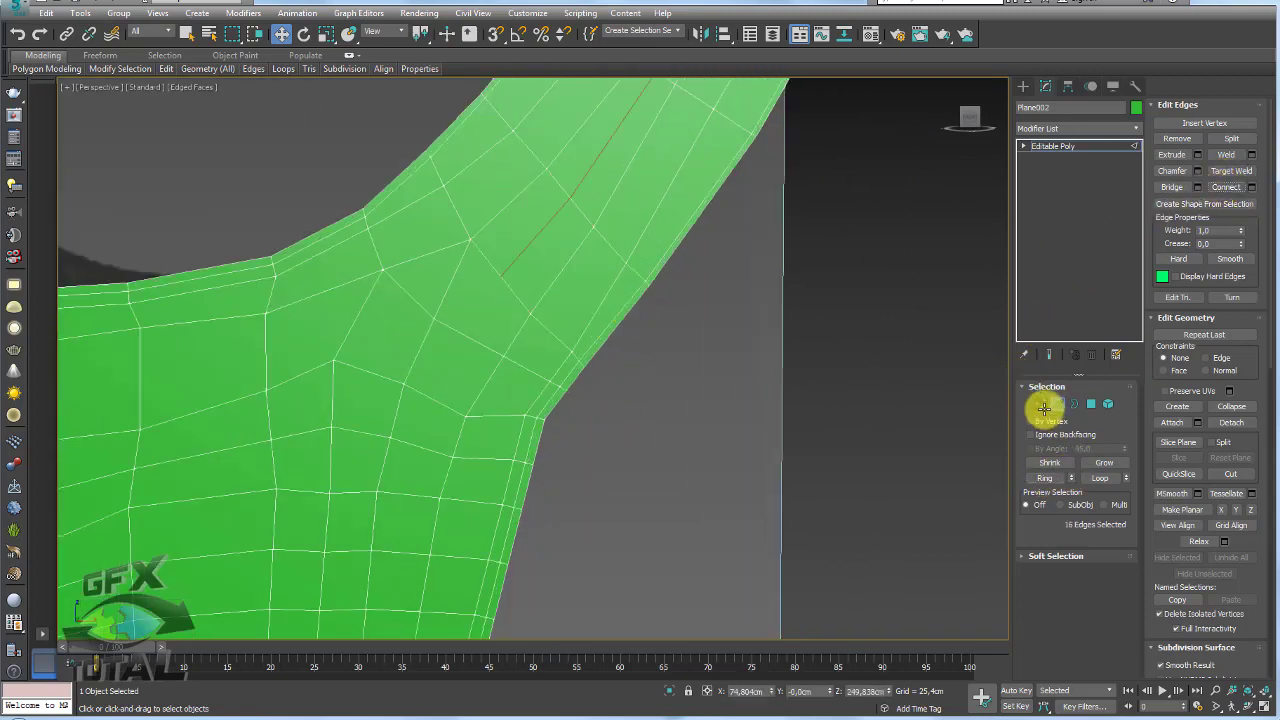
Join two selected vertices with a new connecting edge
{"action": "left_click", "coordinate": [1041, 404]}
{"action": "left_click", "coordinate": [435, 318], "text": "ctrl"}
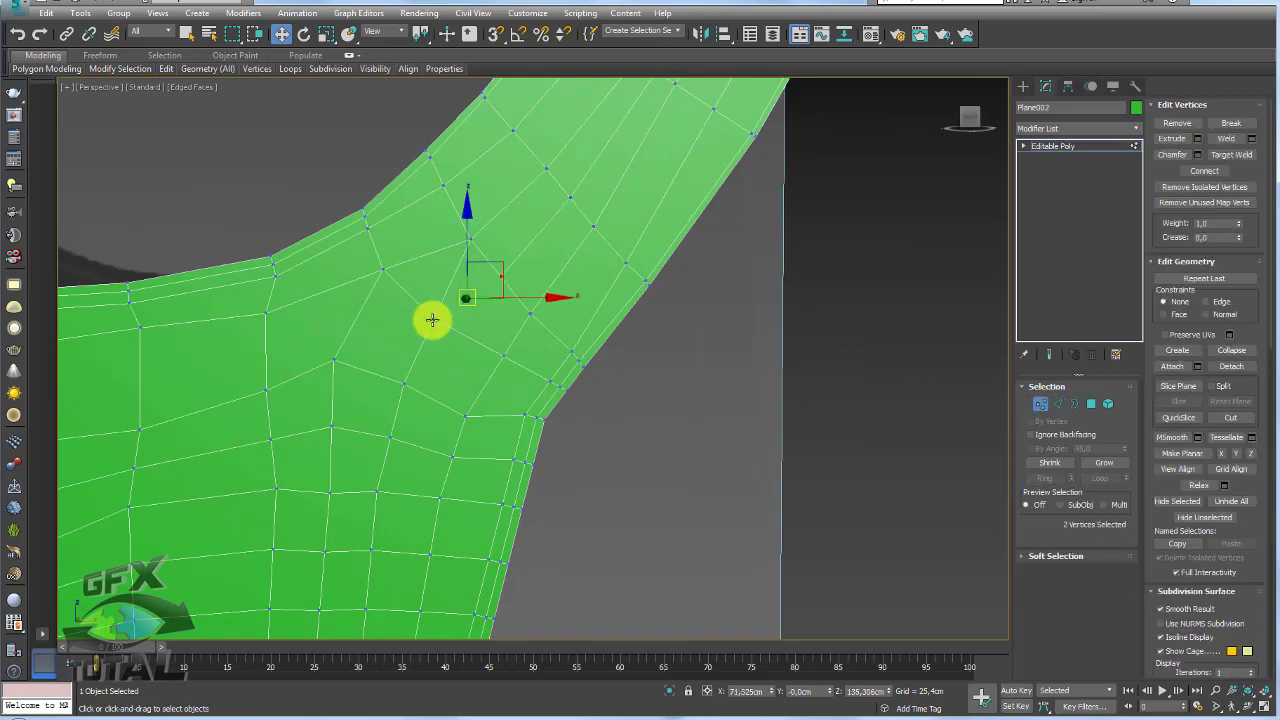
{"action": "left_click", "coordinate": [1204, 171]}
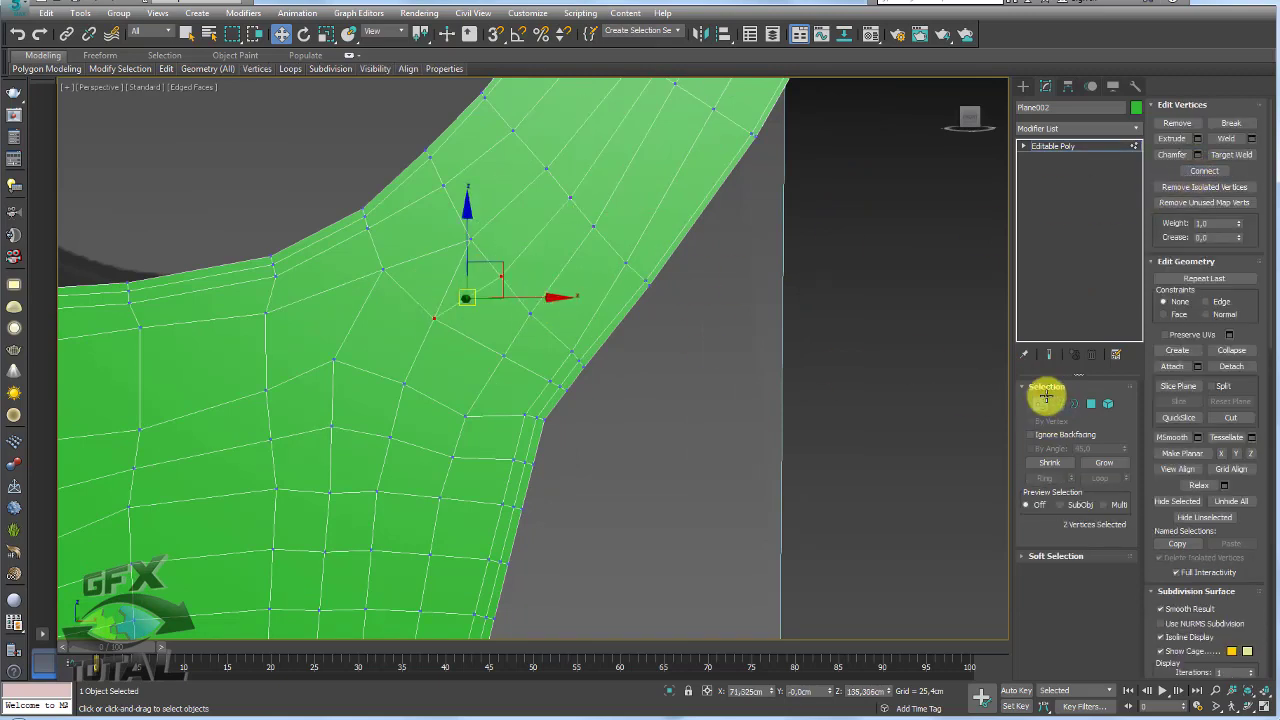
Remove the redundant edge on the shoulder
{"action": "left_click", "coordinate": [1048, 400]}
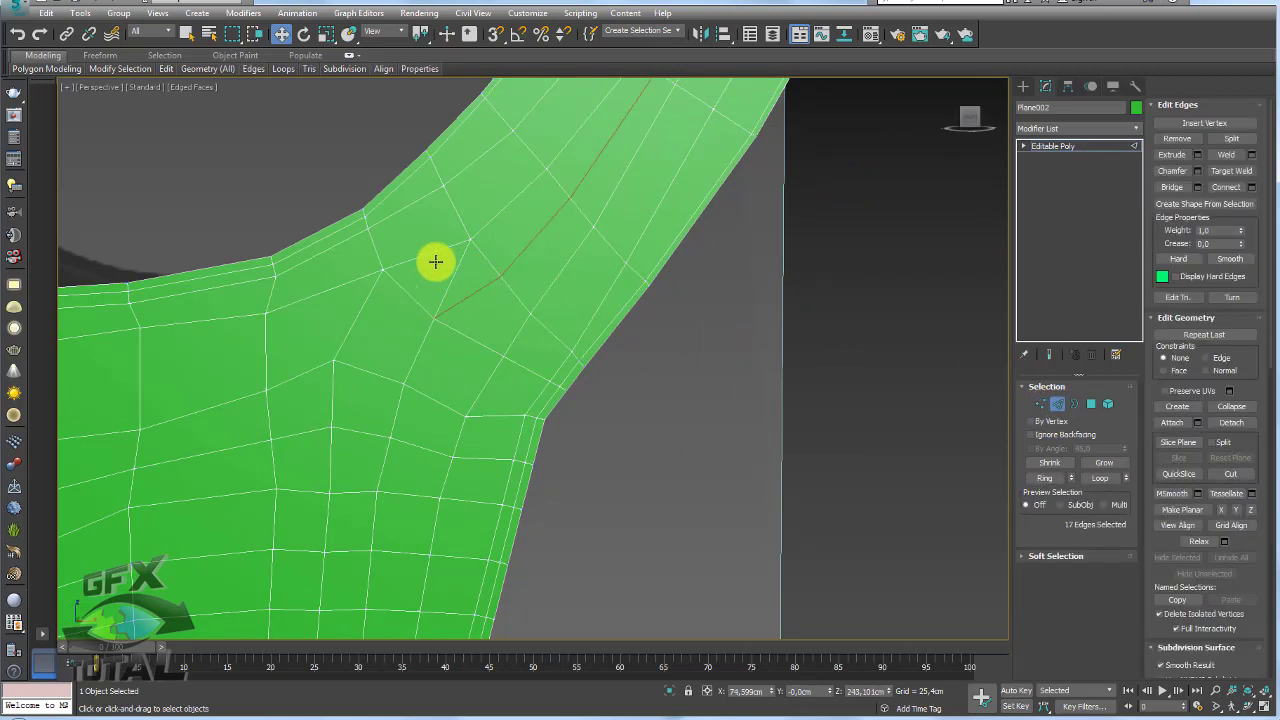
{"action": "left_click", "coordinate": [1177, 138]}
{"action": "middle_click_drag", "start_coordinate": [486, 268], "coordinate": [516, 265]}
{"action": "scroll", "coordinate": [516, 265], "scroll_direction": "down", "scroll_amount": 2}
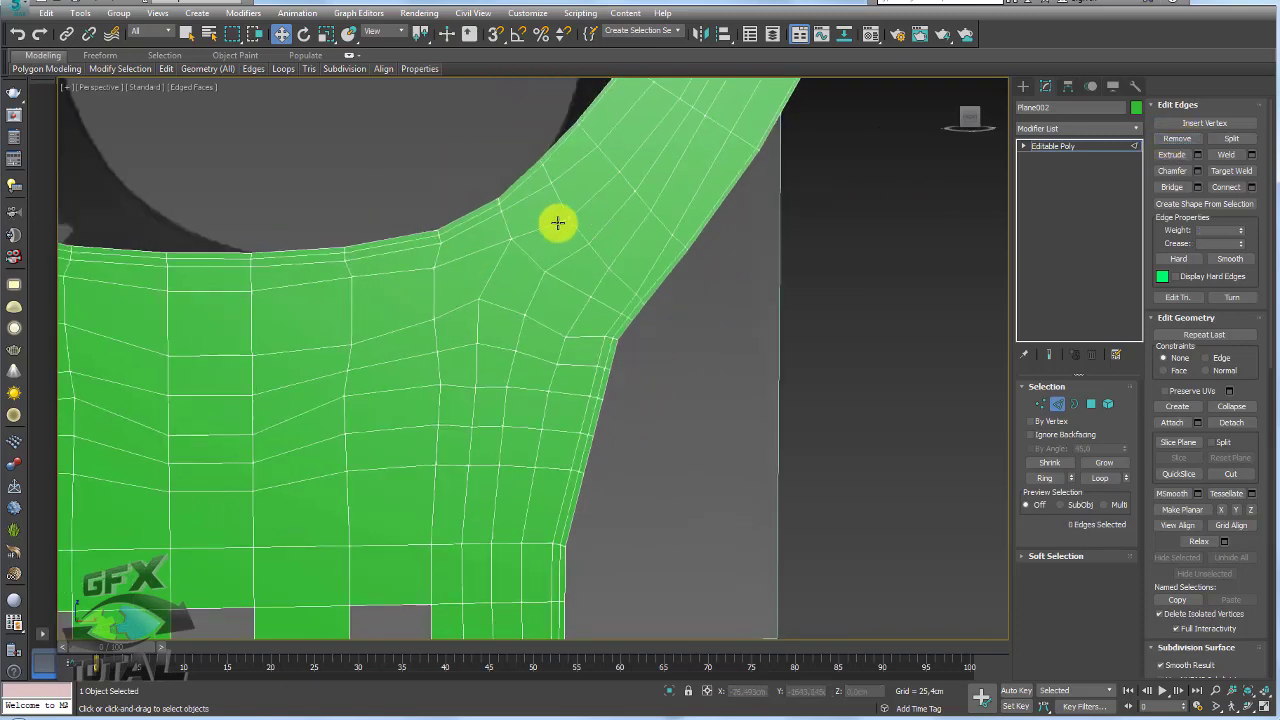
{"action": "scroll", "coordinate": [677, 254], "scroll_direction": "down", "scroll_amount": 2}
{"action": "scroll", "coordinate": [680, 258], "scroll_direction": "down", "scroll_amount": 2}
{"action": "scroll", "coordinate": [757, 182], "scroll_direction": "up", "scroll_amount": 2}
In Front view, nudge the hook-end vertex, then box-select and delete the leftmost end vertices
{"action": "left_click", "coordinate": [1091, 146]}
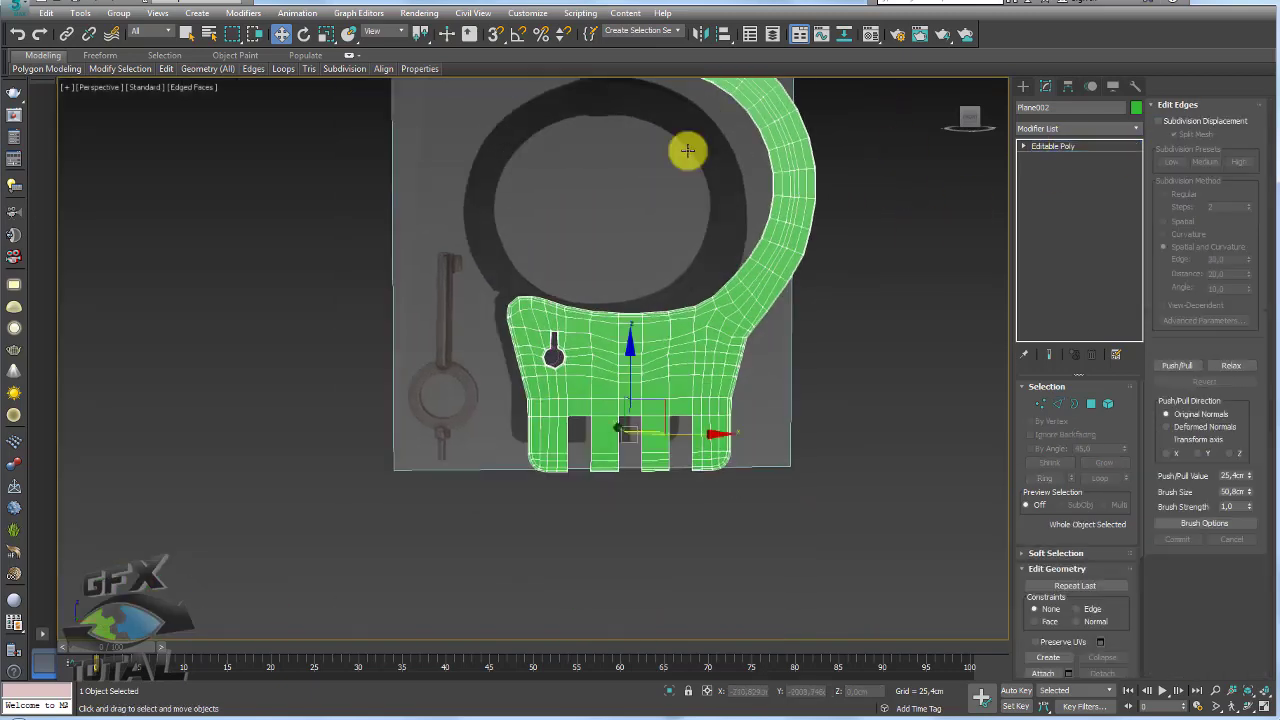
{"action": "middle_click_drag", "start_coordinate": [686, 149], "coordinate": [663, 289]}
{"action": "scroll", "coordinate": [1002, 362], "scroll_direction": "up", "scroll_amount": 2}
{"action": "left_click", "coordinate": [1040, 403]}
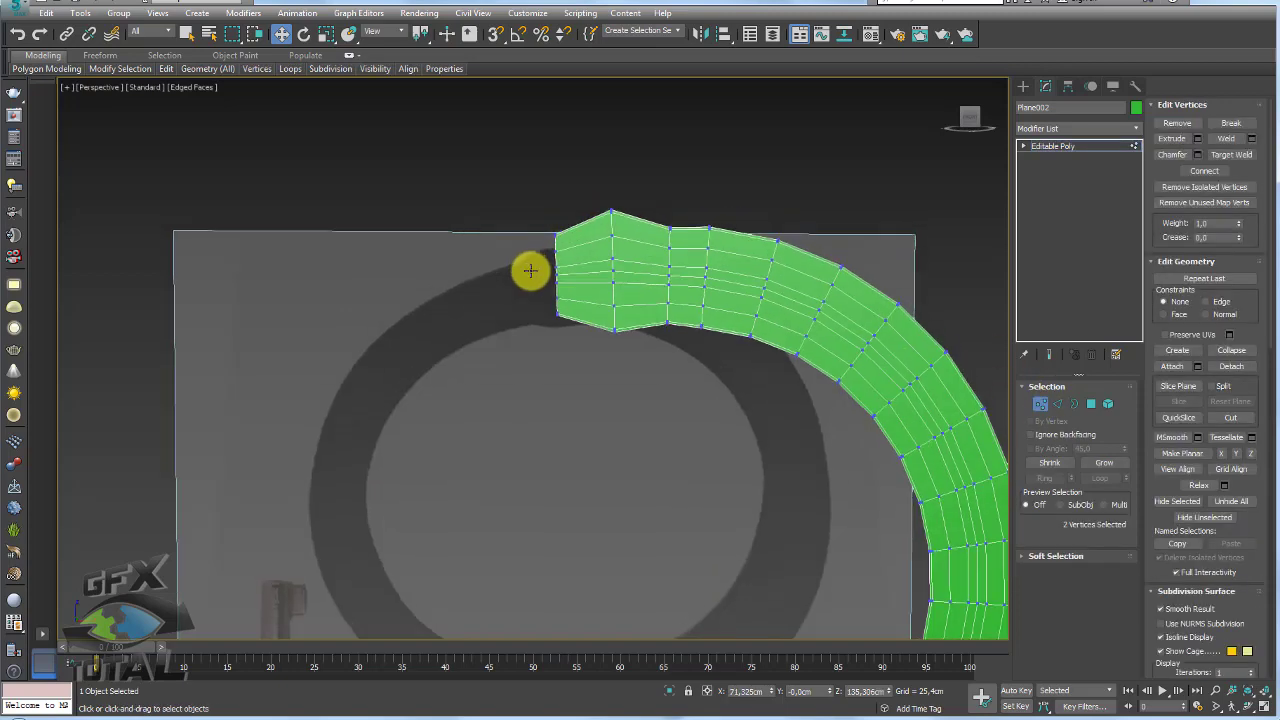
{"action": "scroll", "coordinate": [603, 266], "scroll_direction": "up", "scroll_amount": 3}
{"action": "scroll", "coordinate": [610, 268], "scroll_direction": "down", "scroll_amount": 3}
{"action": "key", "text": "f"}
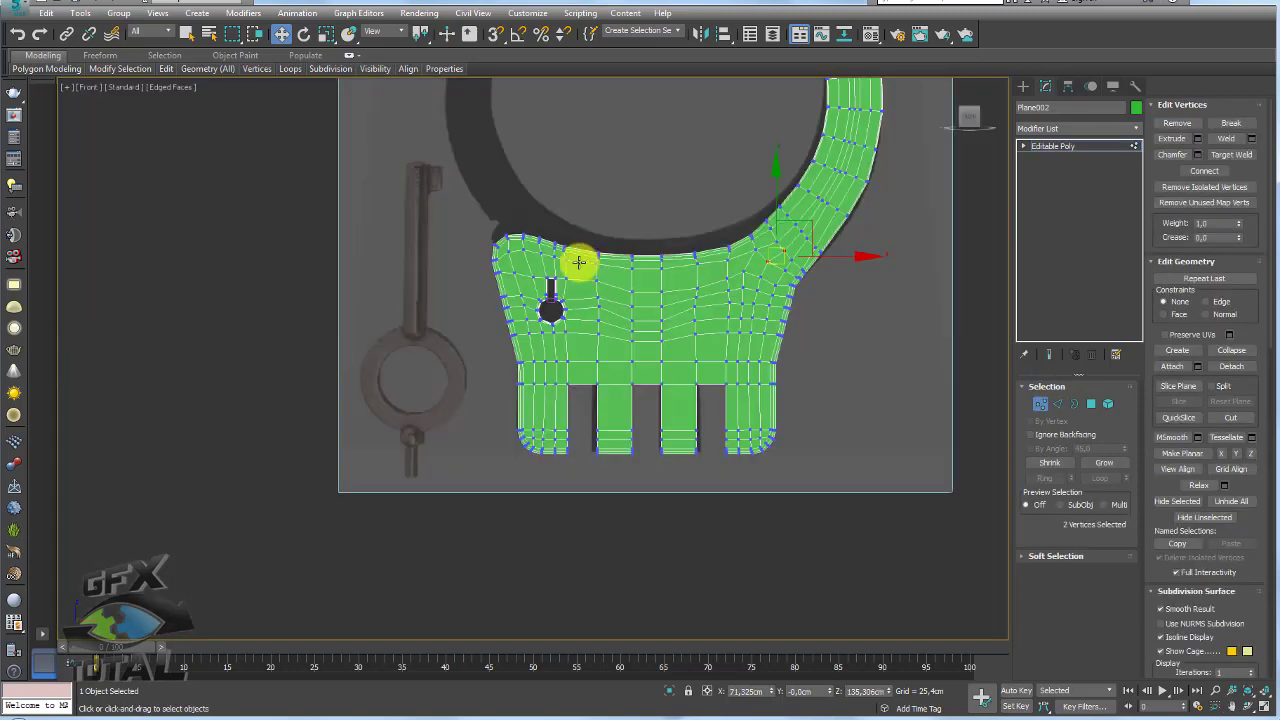
{"action": "scroll", "coordinate": [529, 491], "scroll_direction": "up", "scroll_amount": 2}
{"action": "scroll", "coordinate": [543, 177], "scroll_direction": "up", "scroll_amount": 2}
{"action": "scroll", "coordinate": [604, 157], "scroll_direction": "up", "scroll_amount": 2}
{"action": "middle_click_drag", "start_coordinate": [604, 157], "coordinate": [557, 251]}
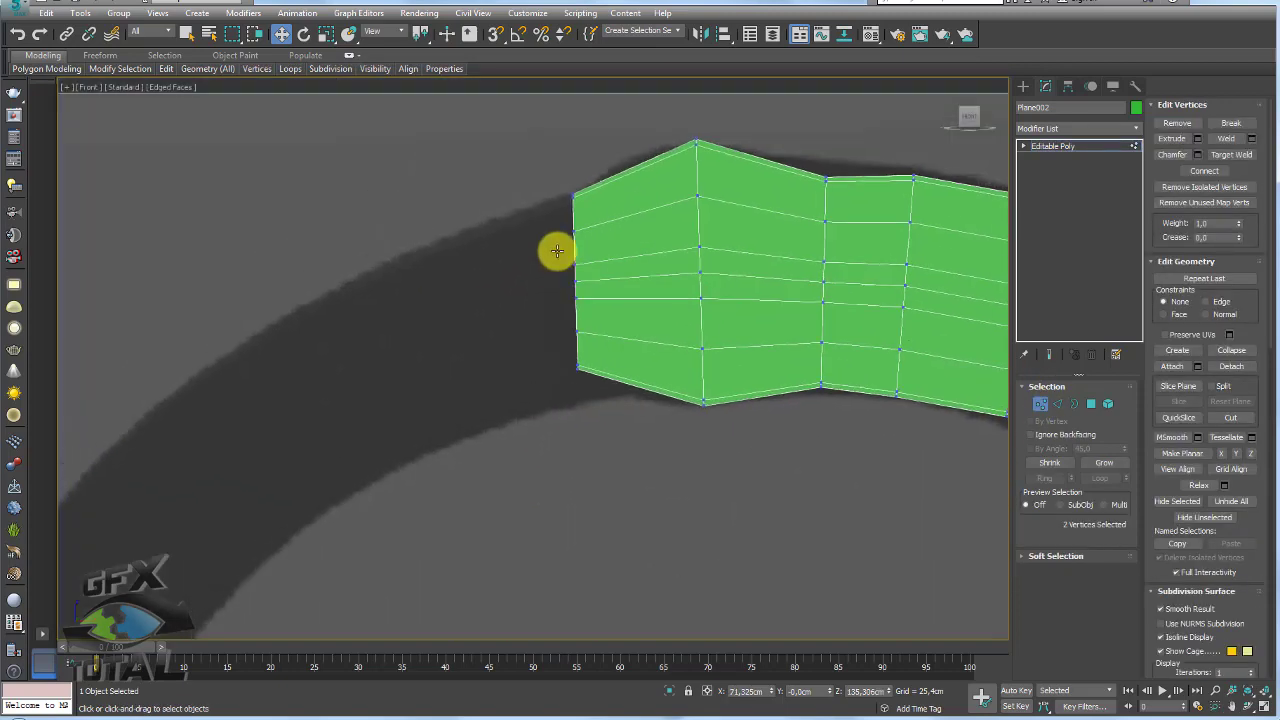
{"action": "left_click", "coordinate": [576, 234]}
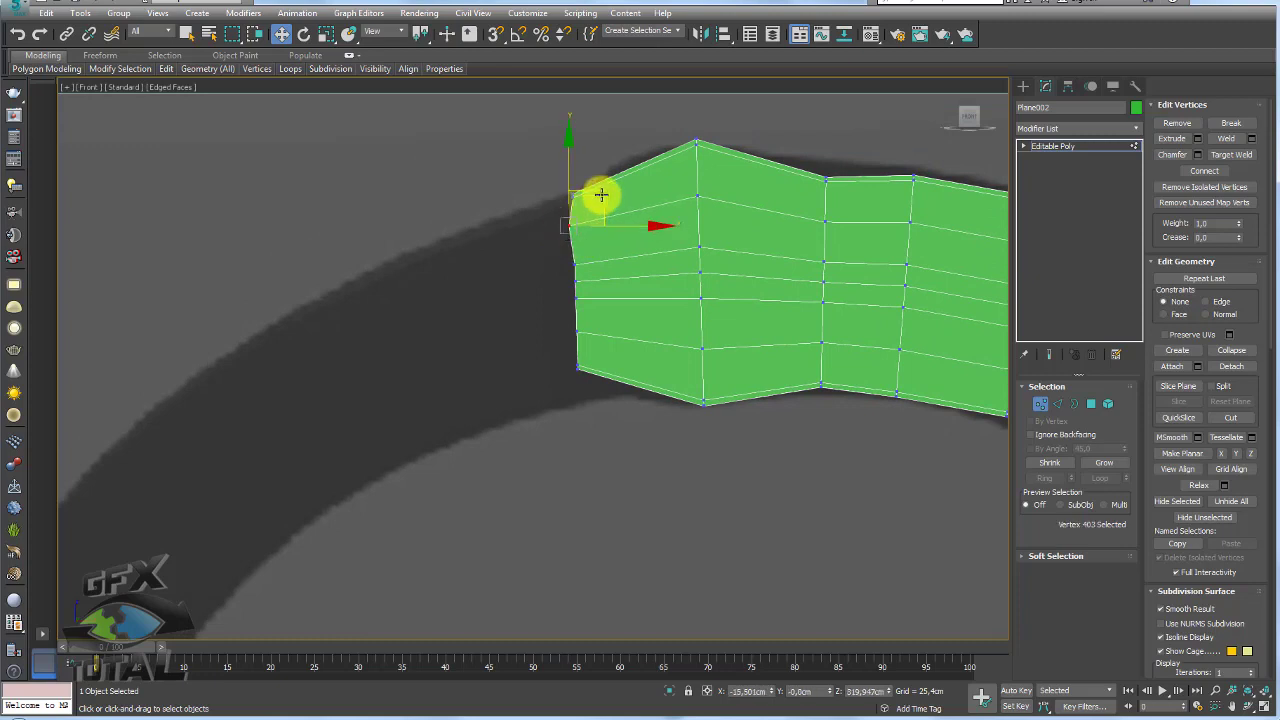
{"action": "left_click_drag", "start_coordinate": [612, 224], "coordinate": [617, 230]}
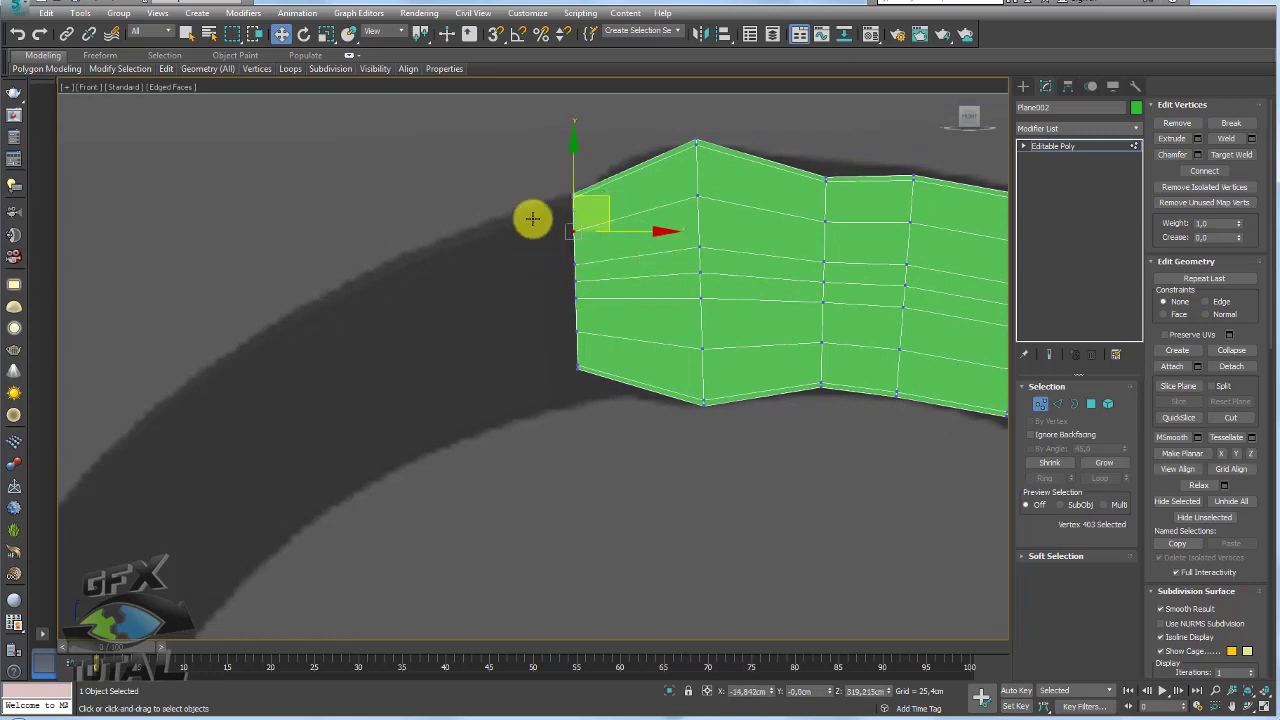
{"action": "left_click_drag", "start_coordinate": [540, 222], "coordinate": [640, 336]}
{"action": "key", "text": "Delete"}
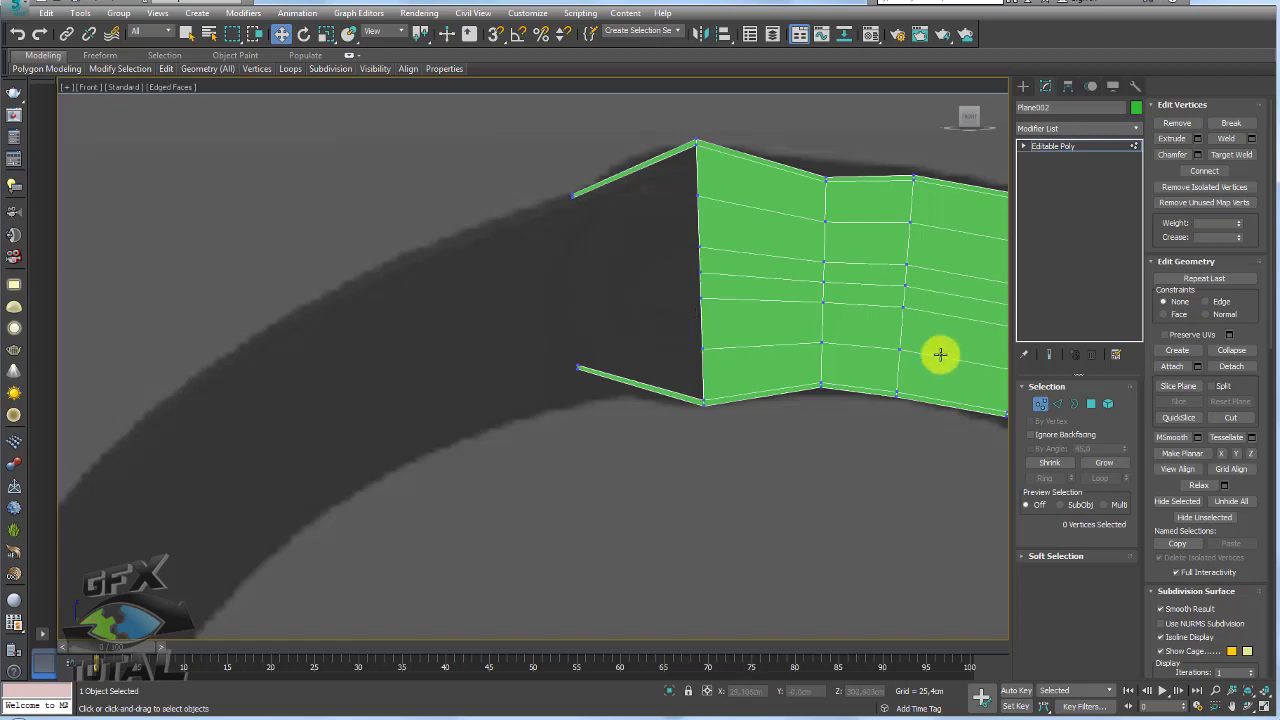
Move the upper end vertex to the right and rotate the lower end vertex to shape the tip
{"action": "left_click", "coordinate": [580, 193]}
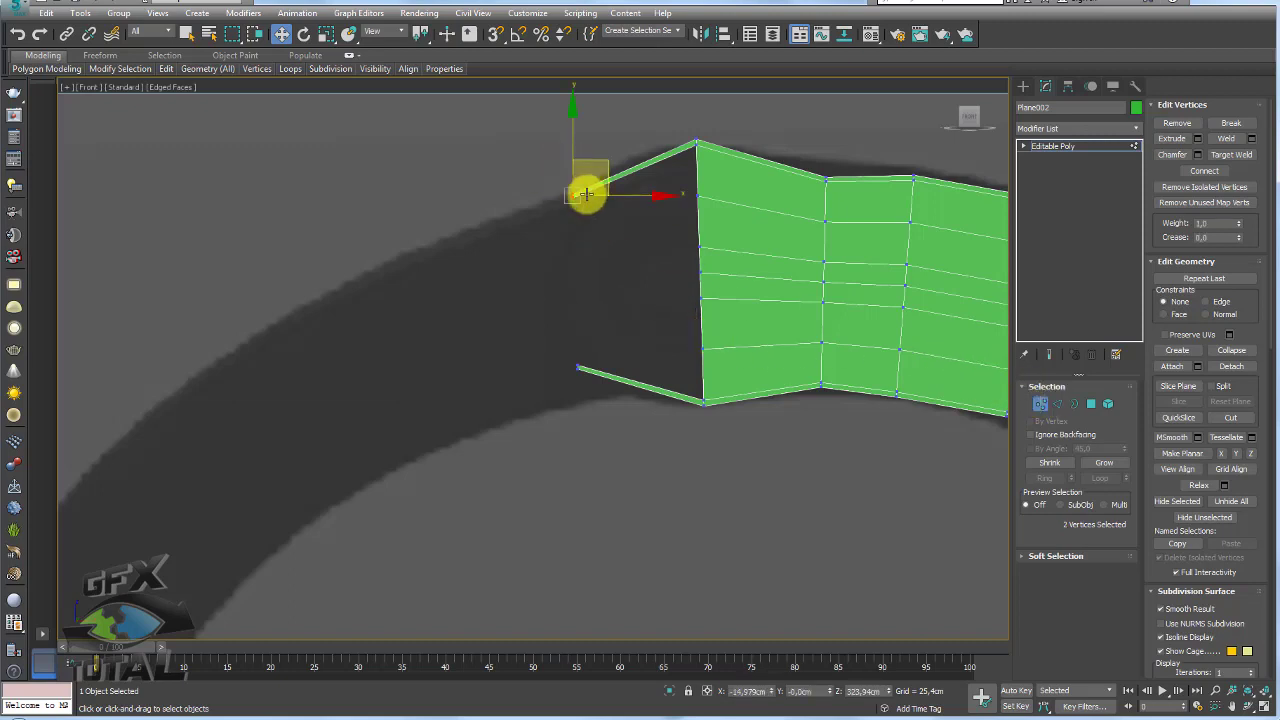
{"action": "scroll", "coordinate": [590, 195], "scroll_direction": "up", "scroll_amount": 2}
{"action": "key", "text": "e"}
{"action": "left_click_drag", "start_coordinate": [627, 265], "coordinate": [645, 246]}
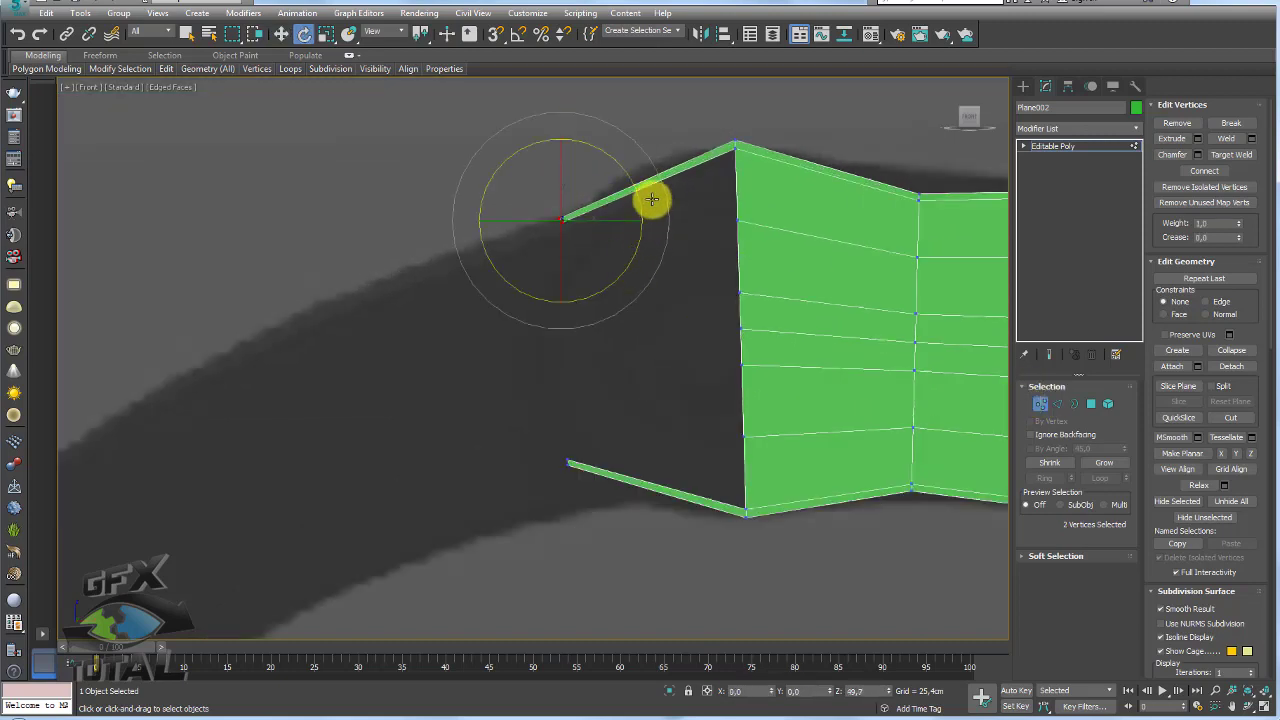
{"action": "key", "text": "w"}
{"action": "left_click_drag", "start_coordinate": [623, 191], "coordinate": [652, 200]}
{"action": "left_click", "coordinate": [567, 462]}
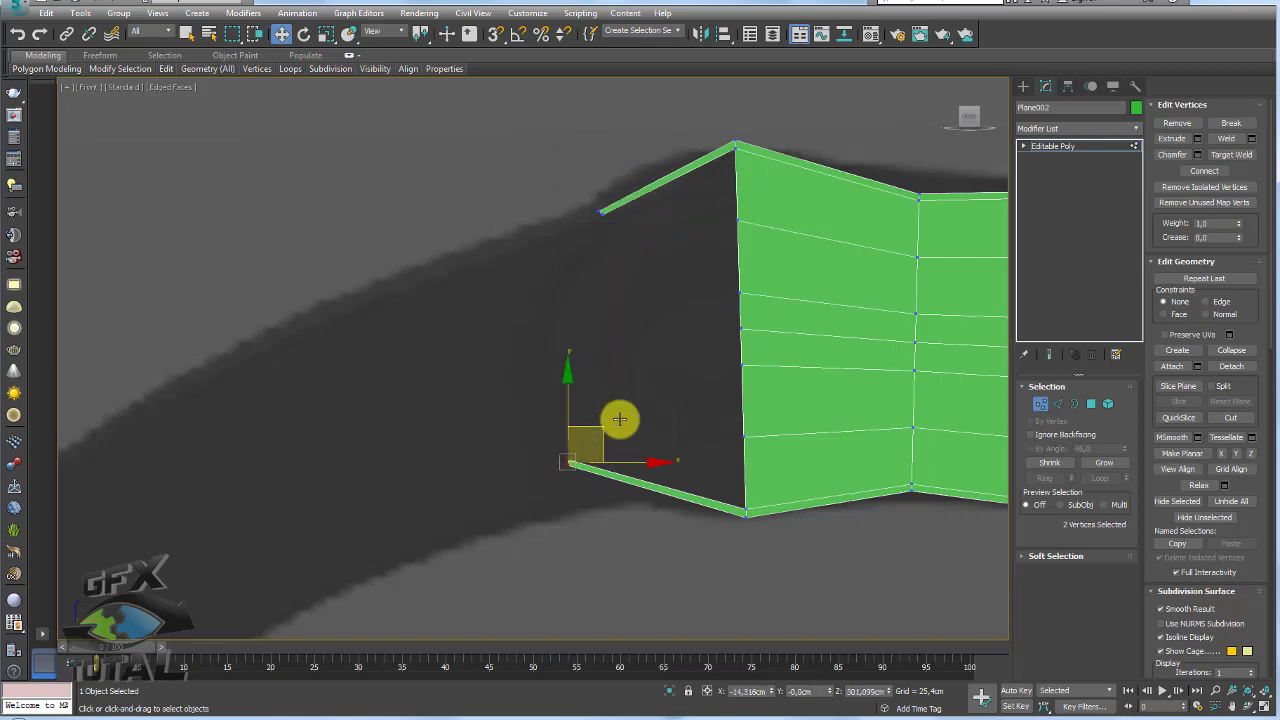
{"action": "key", "text": "e"}
{"action": "left_click_drag", "start_coordinate": [623, 400], "coordinate": [666, 436]}
Bridge the two open end edges and push the new end edge left into a point
{"action": "key", "text": "w"}
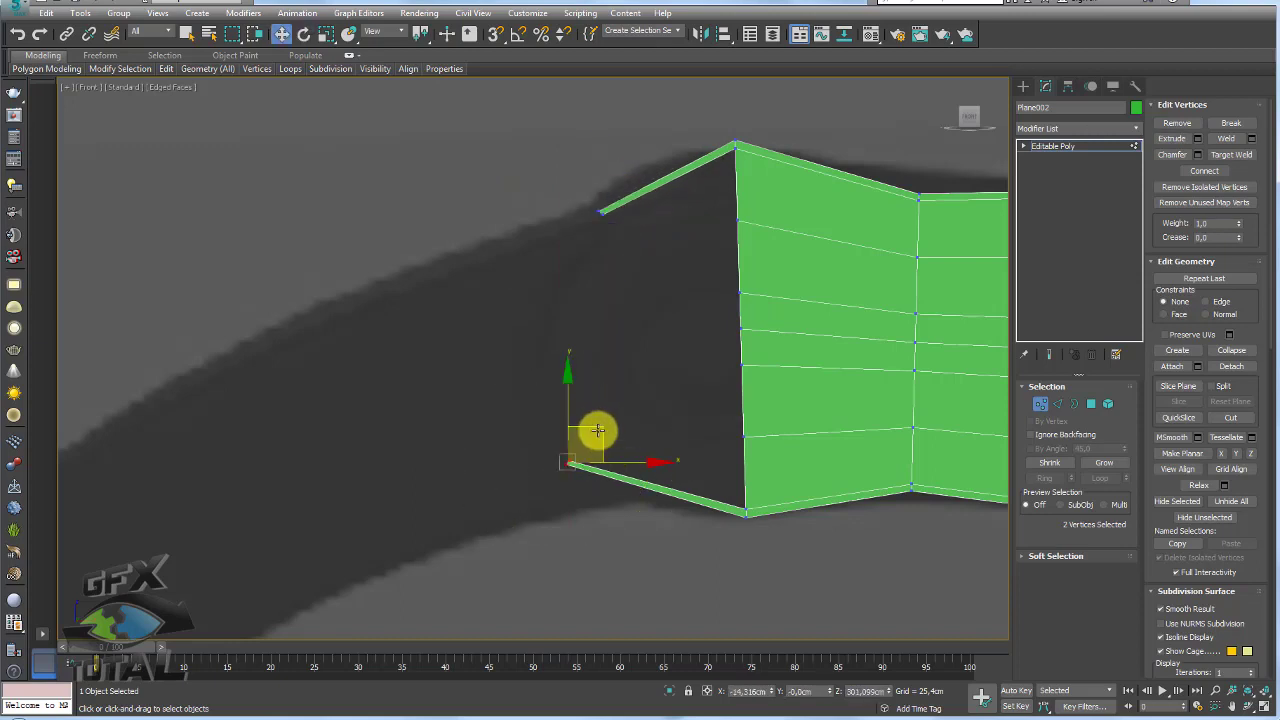
{"action": "left_click", "coordinate": [1056, 403]}
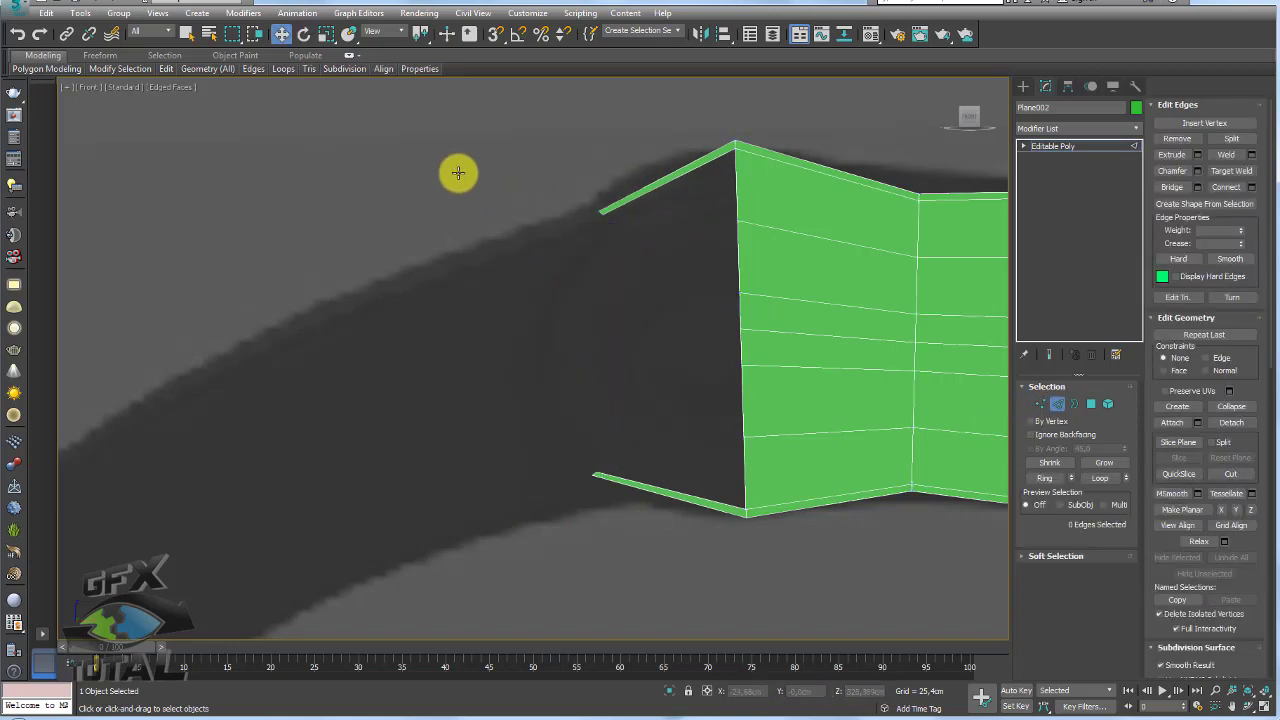
{"action": "left_click_drag", "start_coordinate": [474, 191], "coordinate": [651, 491]}
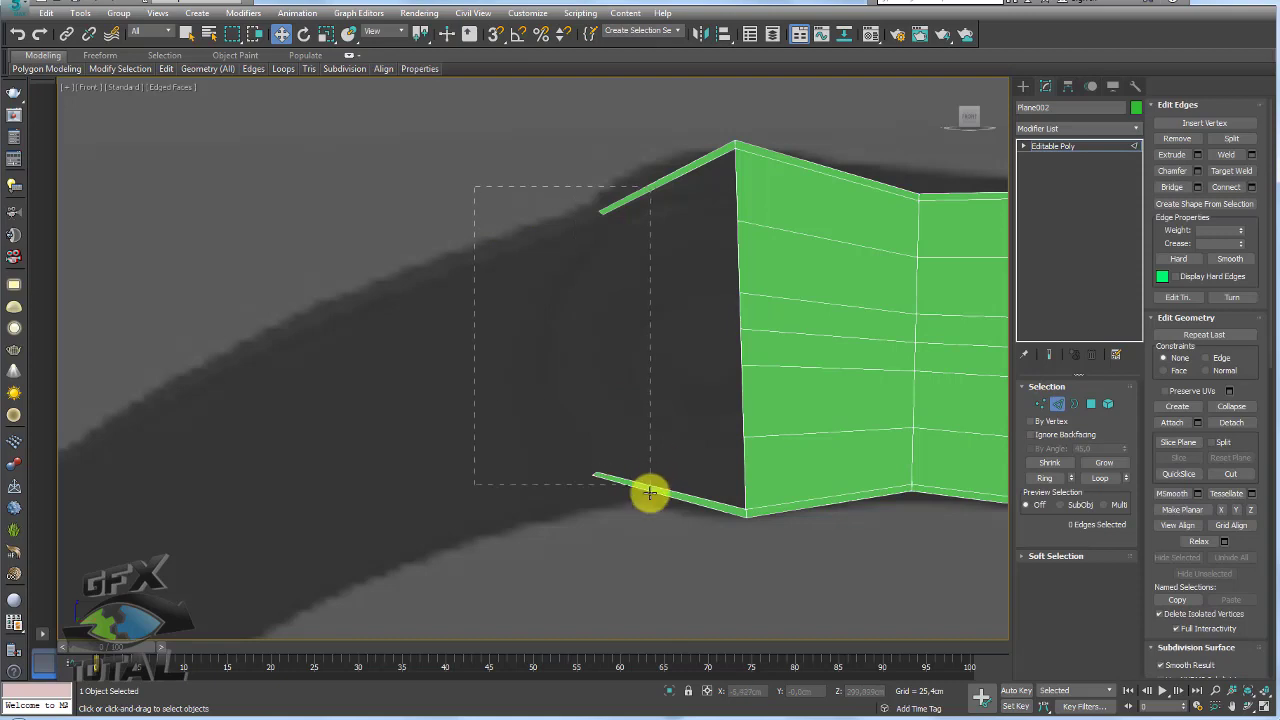
{"action": "left_click", "coordinate": [1171, 187]}
{"action": "left_click", "coordinate": [598, 343]}
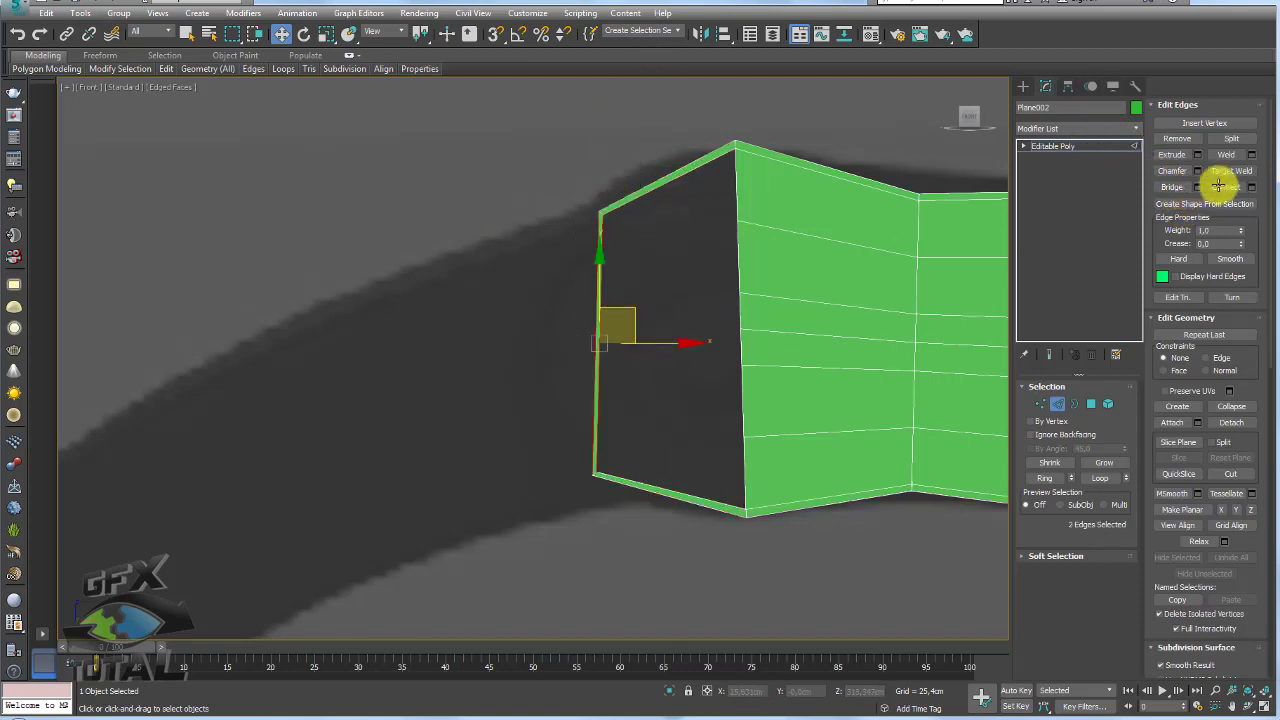
{"action": "left_click_drag", "start_coordinate": [663, 343], "coordinate": [634, 343]}
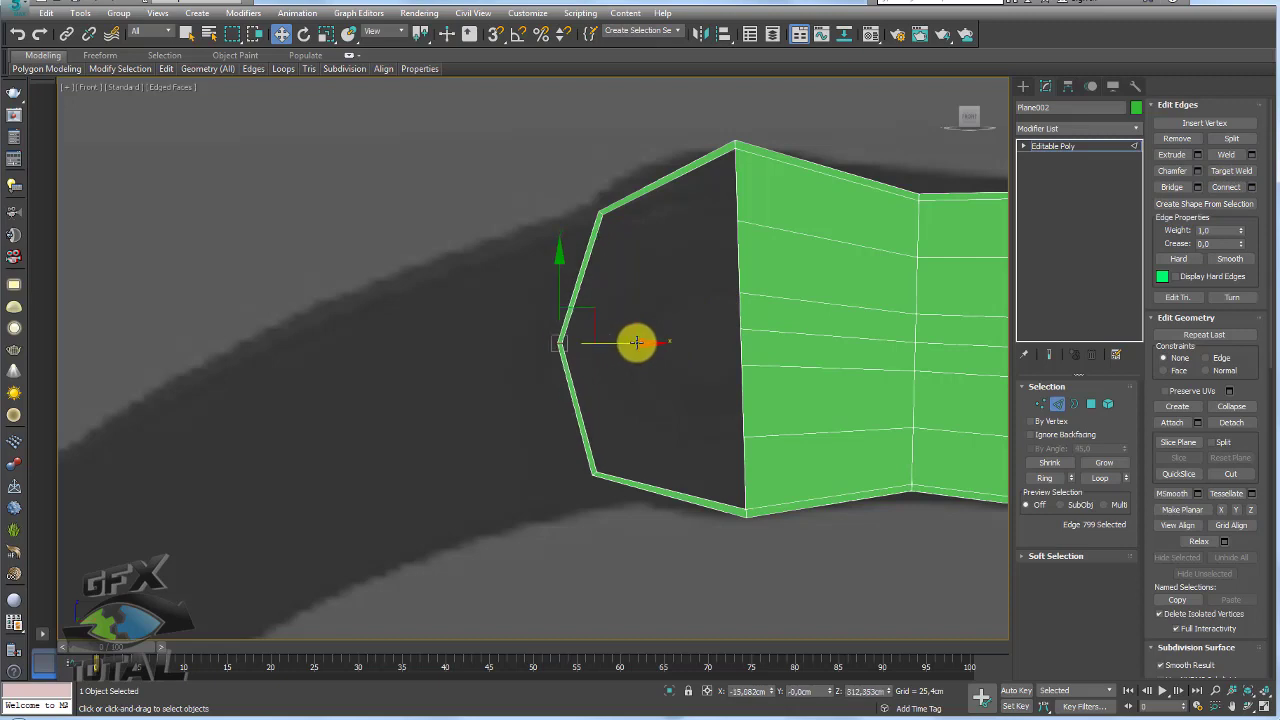
Round the pointed end into a cap by scaling its side and outer edges vertically
{"action": "left_click", "coordinate": [577, 286], "text": "ctrl"}
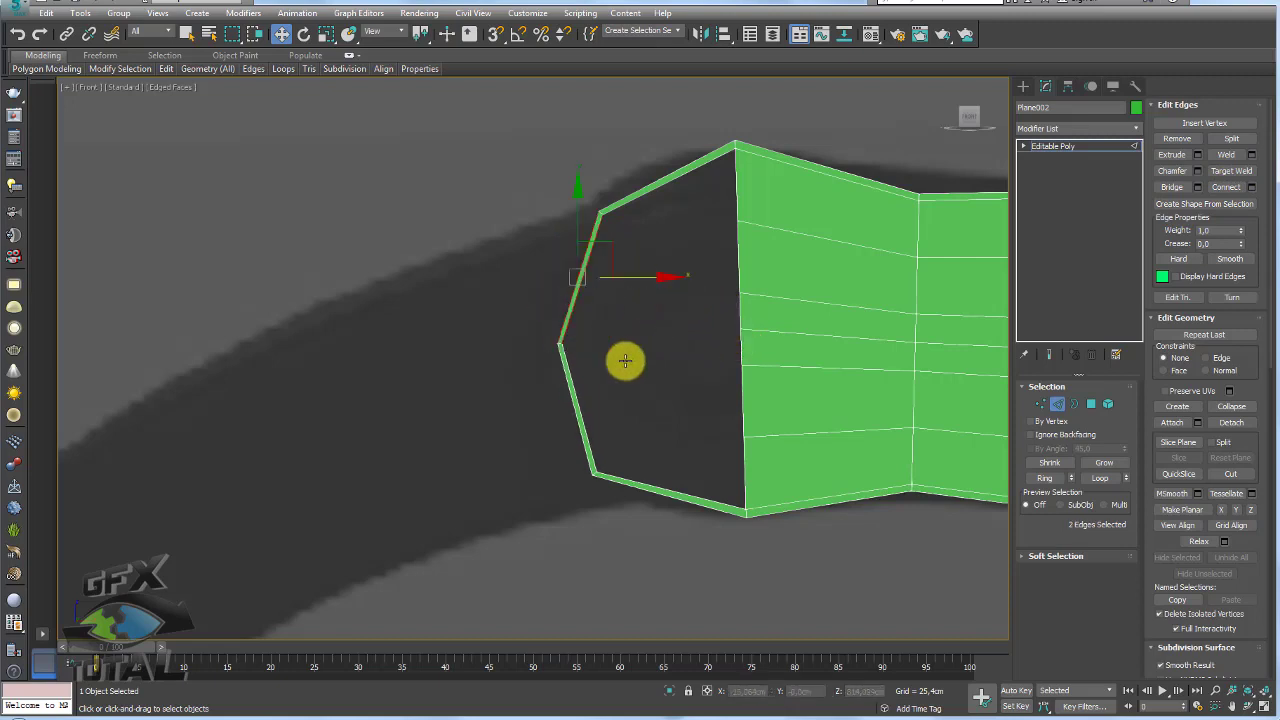
{"action": "left_click", "coordinate": [580, 410], "text": "ctrl"}
{"action": "left_click", "coordinate": [1226, 187]}
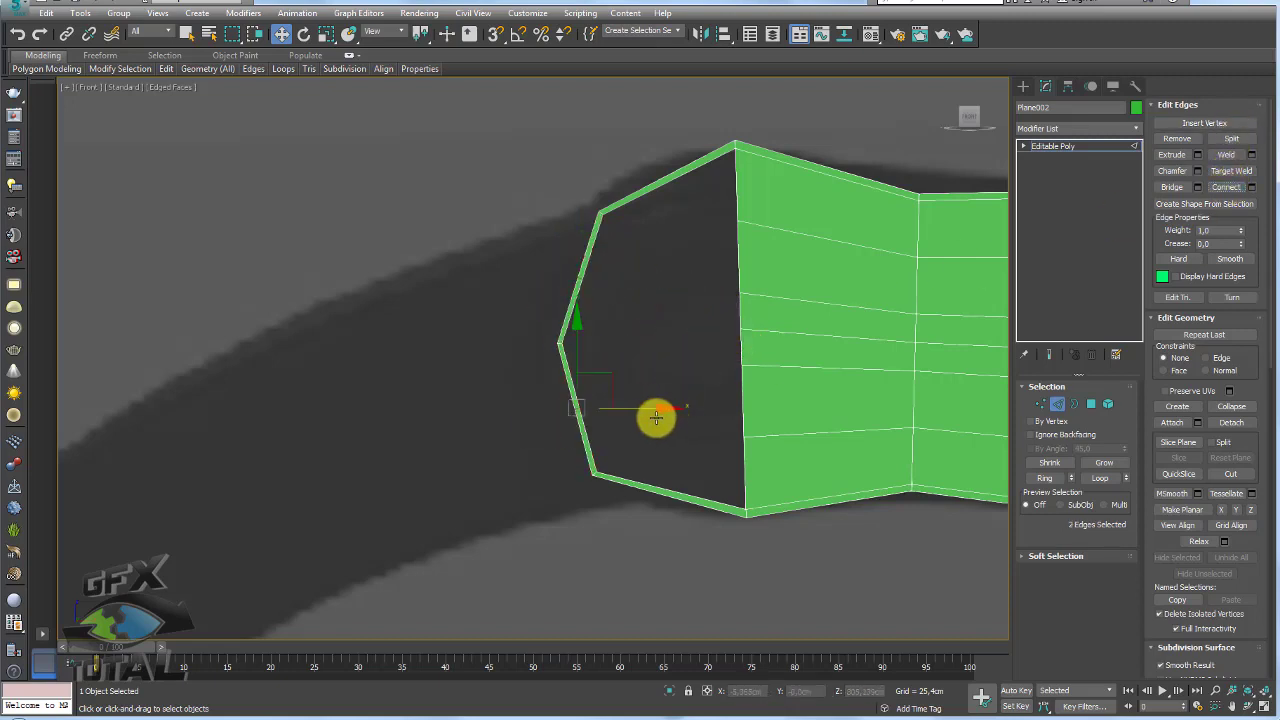
{"action": "left_click", "coordinate": [665, 178], "text": "ctrl"}
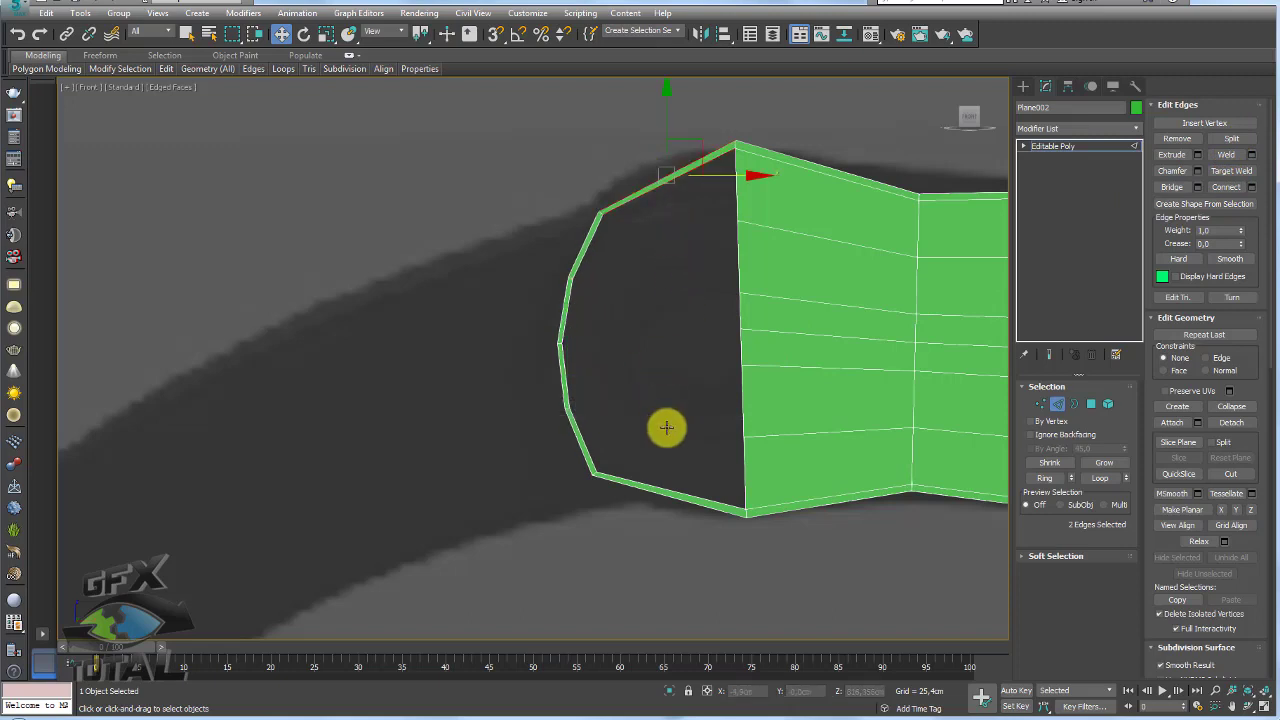
{"action": "left_click", "coordinate": [658, 494], "text": "ctrl"}
{"action": "key", "text": "r"}
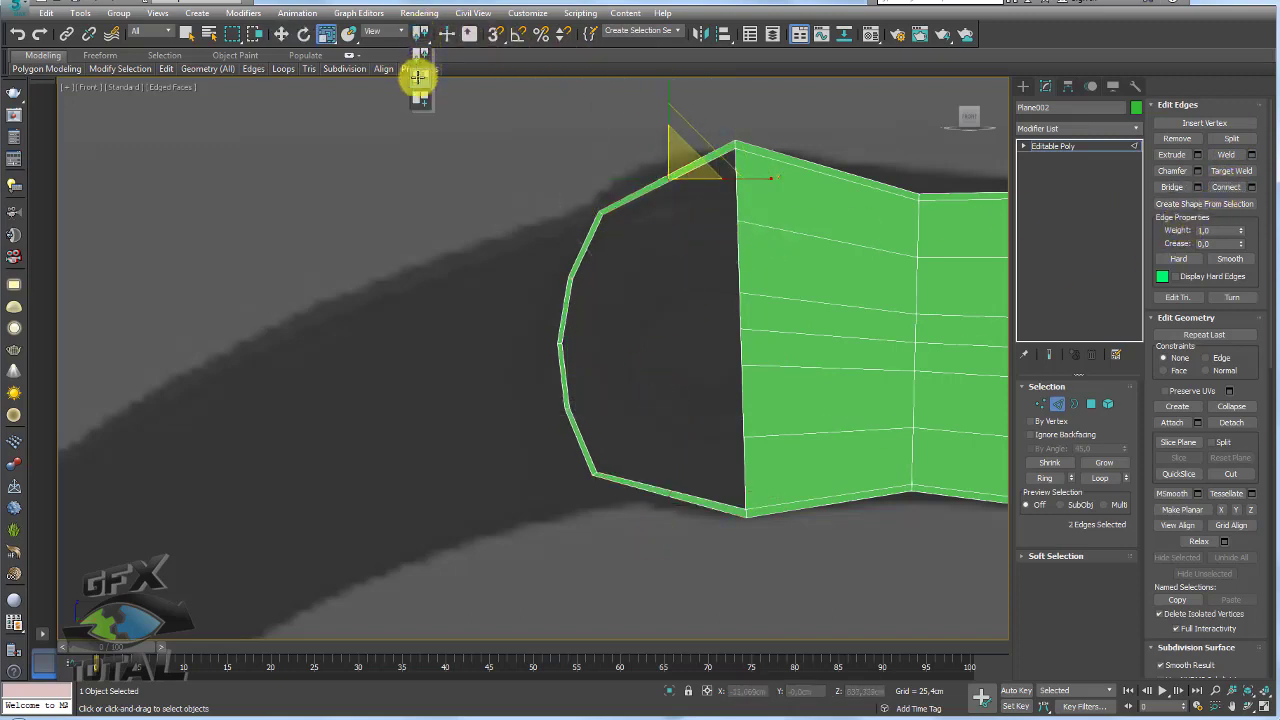
{"action": "middle_click_drag", "start_coordinate": [723, 180], "coordinate": [713, 200]}
{"action": "left_click_drag", "start_coordinate": [657, 257], "coordinate": [668, 247]}
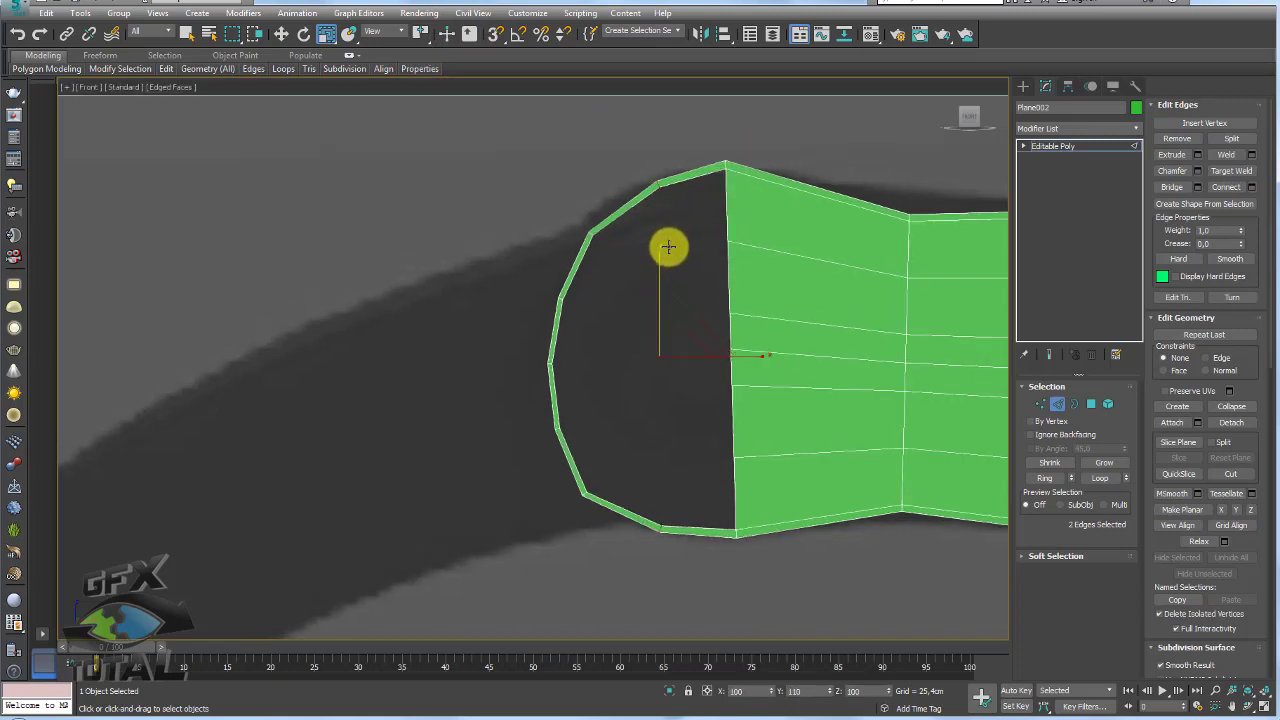
{"action": "middle_click_drag", "start_coordinate": [668, 247], "coordinate": [629, 229]}
Bridge a strip of faces across the cap and fill the upper-left gap with a face
{"action": "left_click", "coordinate": [631, 241]}
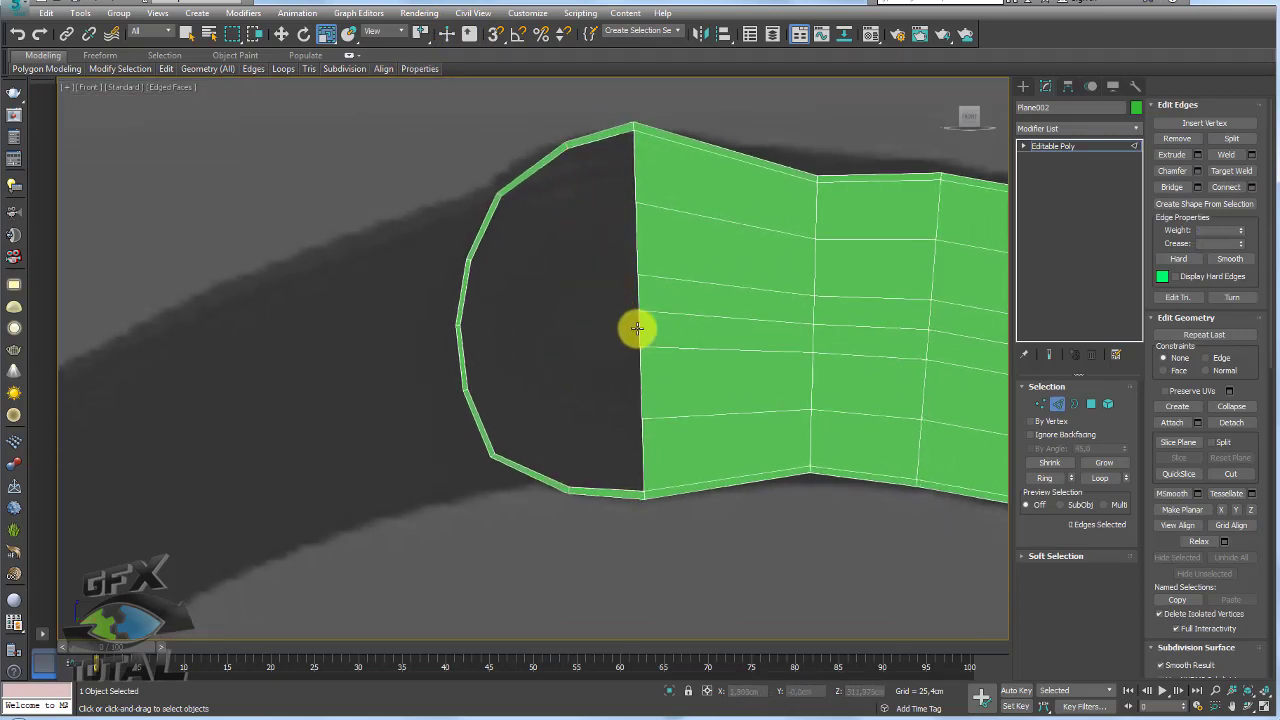
{"action": "left_click", "coordinate": [638, 290], "text": "ctrl"}
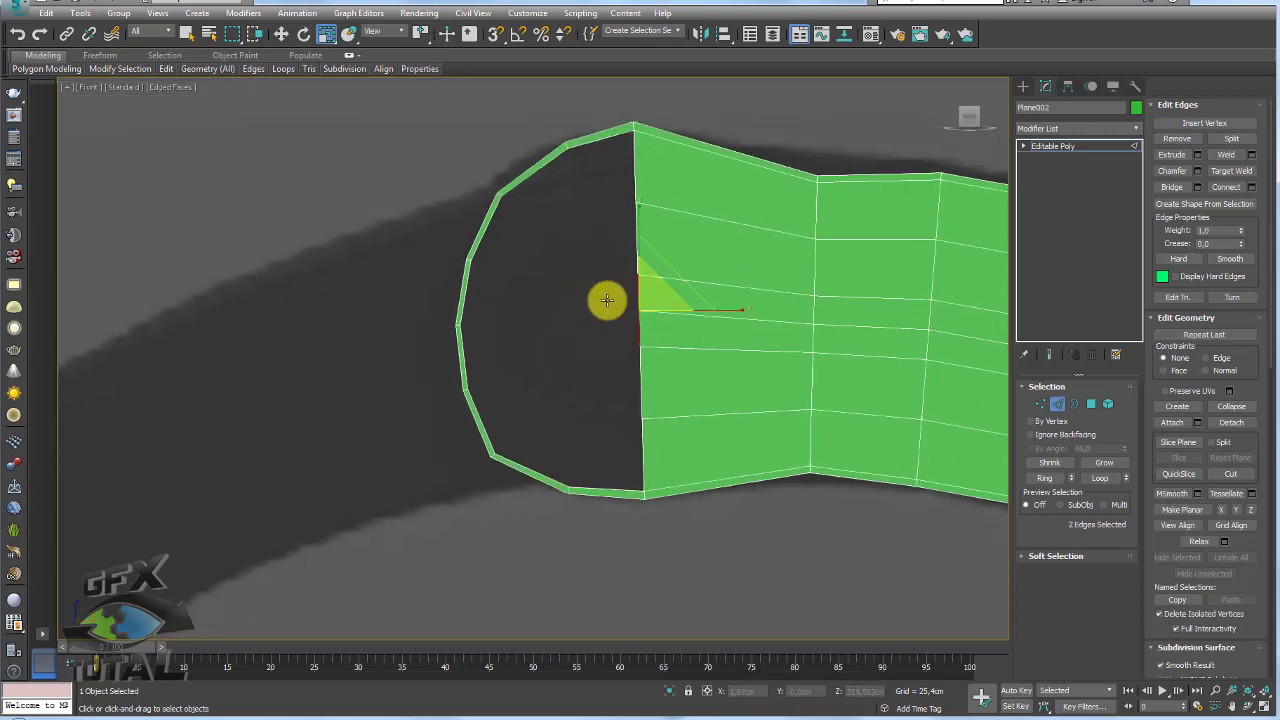
{"action": "left_click", "coordinate": [465, 302], "text": "ctrl"}
{"action": "left_click", "coordinate": [462, 345], "text": "ctrl"}
{"action": "left_click", "coordinate": [1172, 186]}
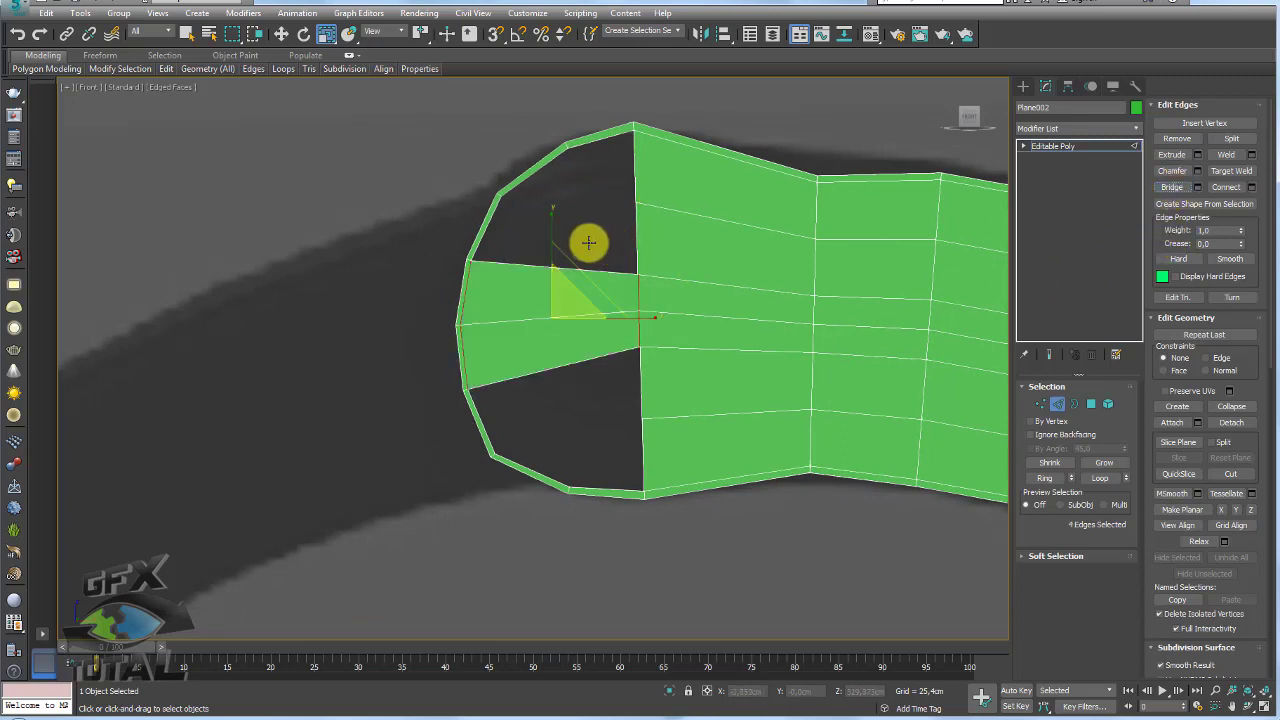
{"action": "left_click", "coordinate": [493, 225]}
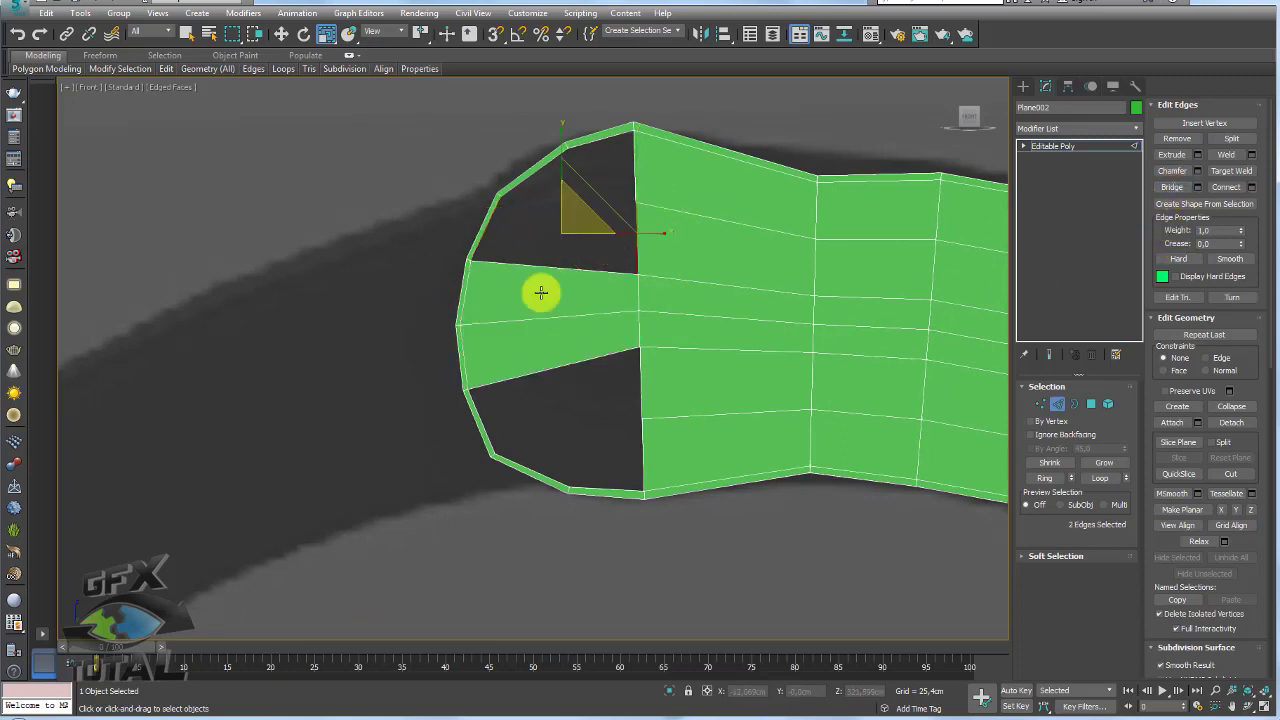
{"action": "left_click", "coordinate": [640, 395], "text": "ctrl"}
{"action": "left_click", "coordinate": [490, 427], "text": "ctrl"}
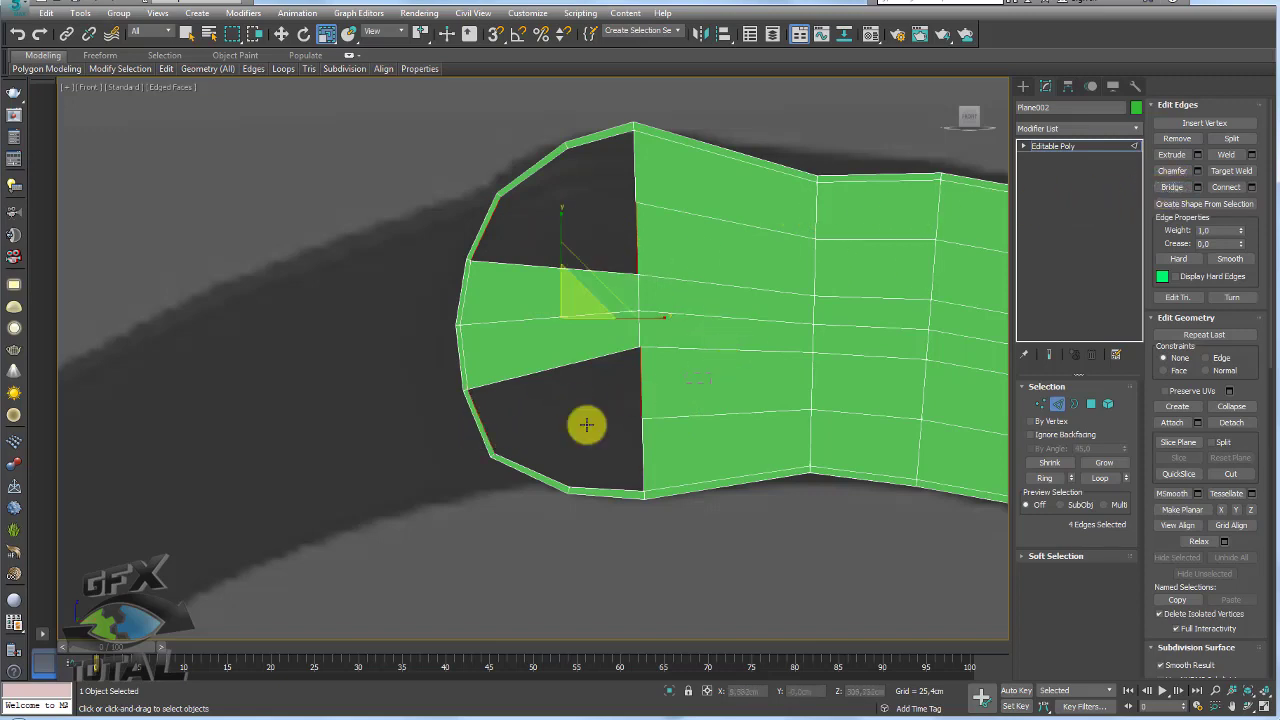
{"action": "key", "text": "ctrl+z"}
{"action": "key", "text": "ctrl+z"}
{"action": "left_click", "coordinate": [1170, 187]}
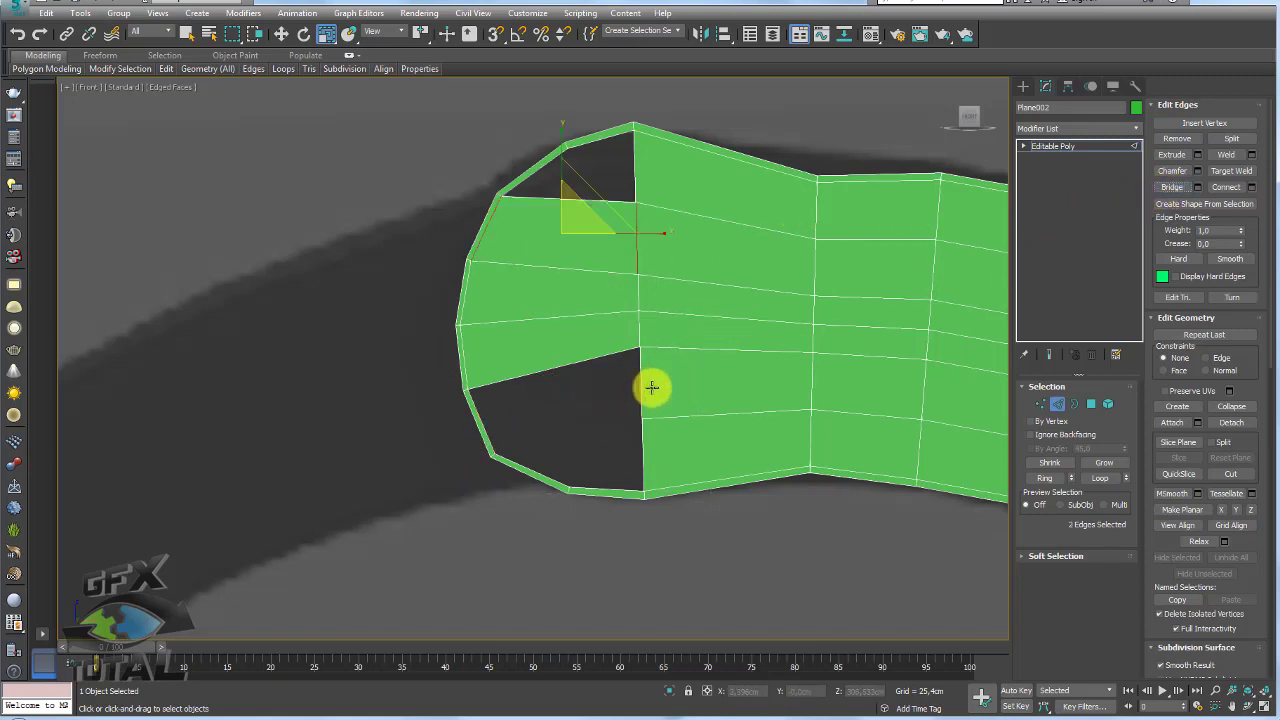
Bridge the lower centre and lower-left cap edges to partly fill the lower hole
{"action": "left_click", "coordinate": [648, 388]}
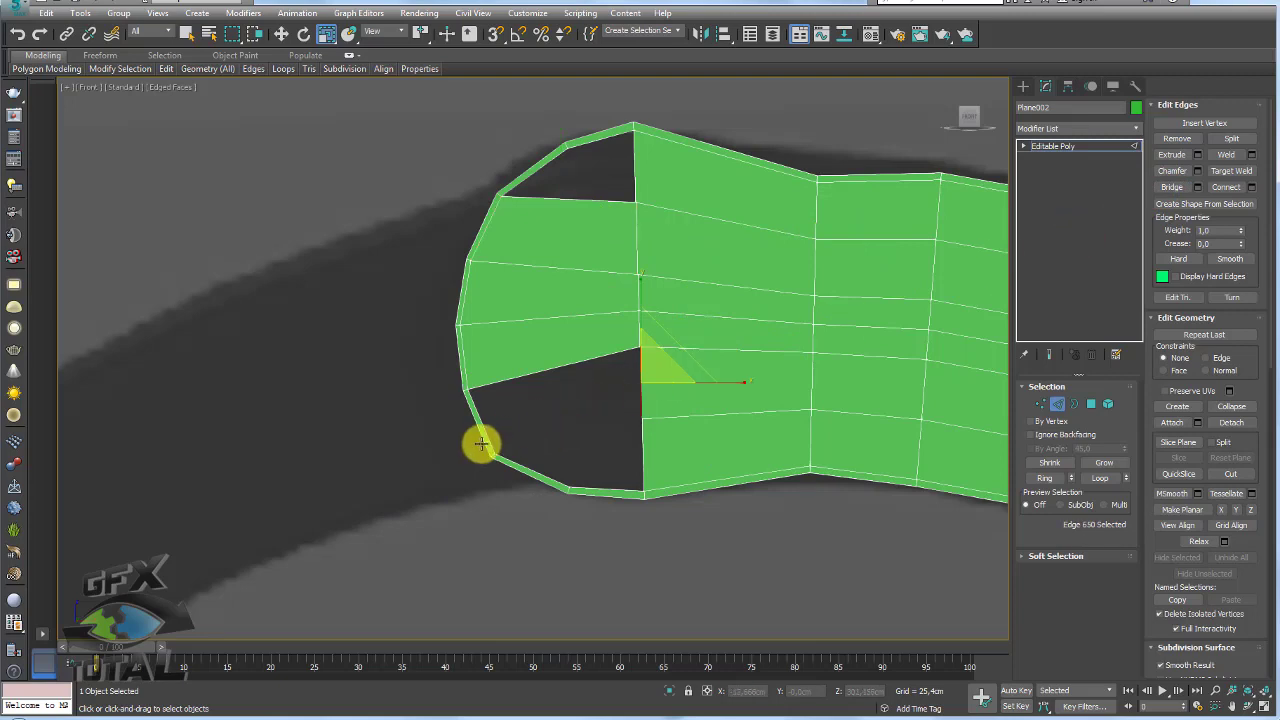
{"action": "left_click", "coordinate": [487, 440], "text": "ctrl"}
{"action": "left_click", "coordinate": [1170, 187]}
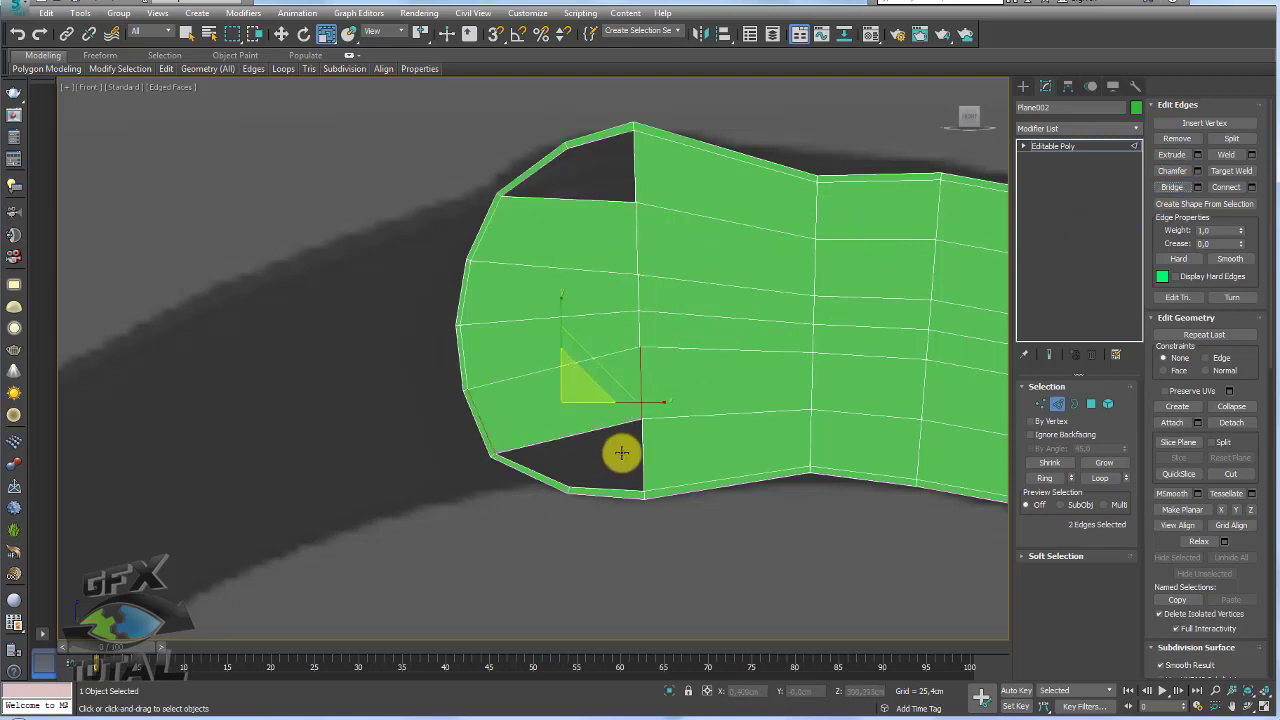
{"action": "left_click", "coordinate": [1074, 403]}
Cap both remaining triangular holes with faces
{"action": "left_click", "coordinate": [634, 175]}
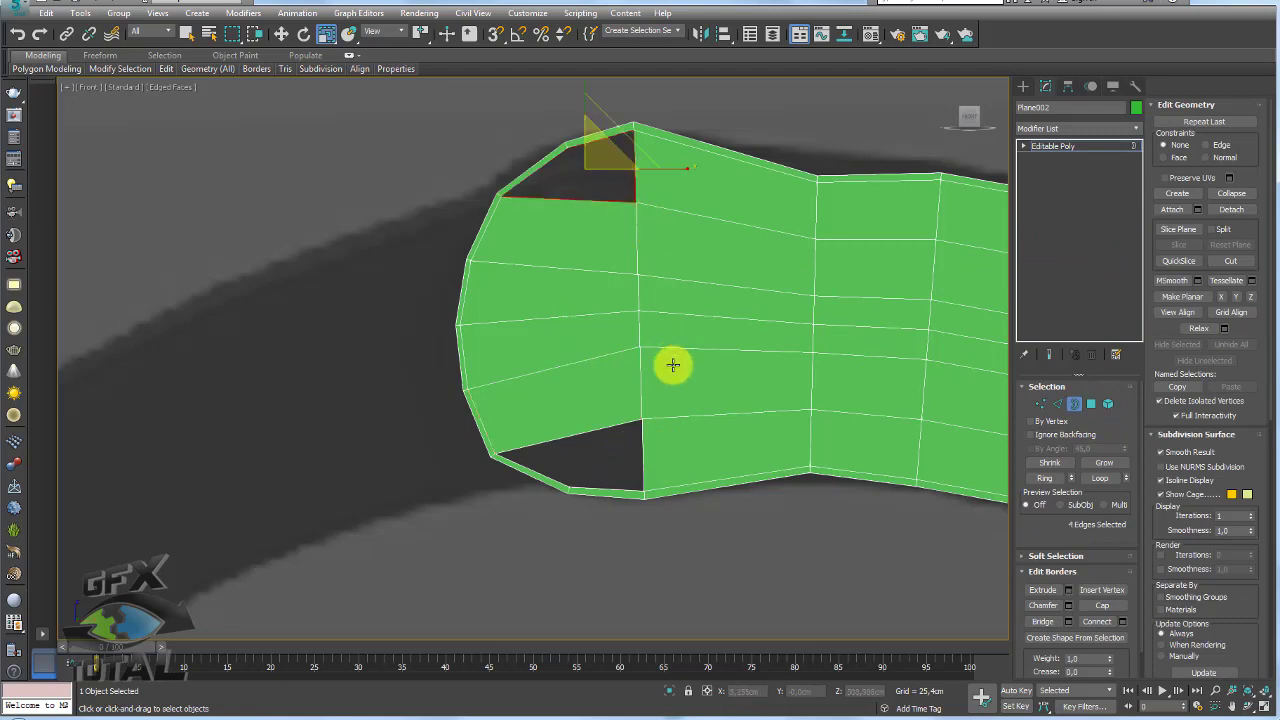
{"action": "left_click", "coordinate": [600, 432], "text": "ctrl"}
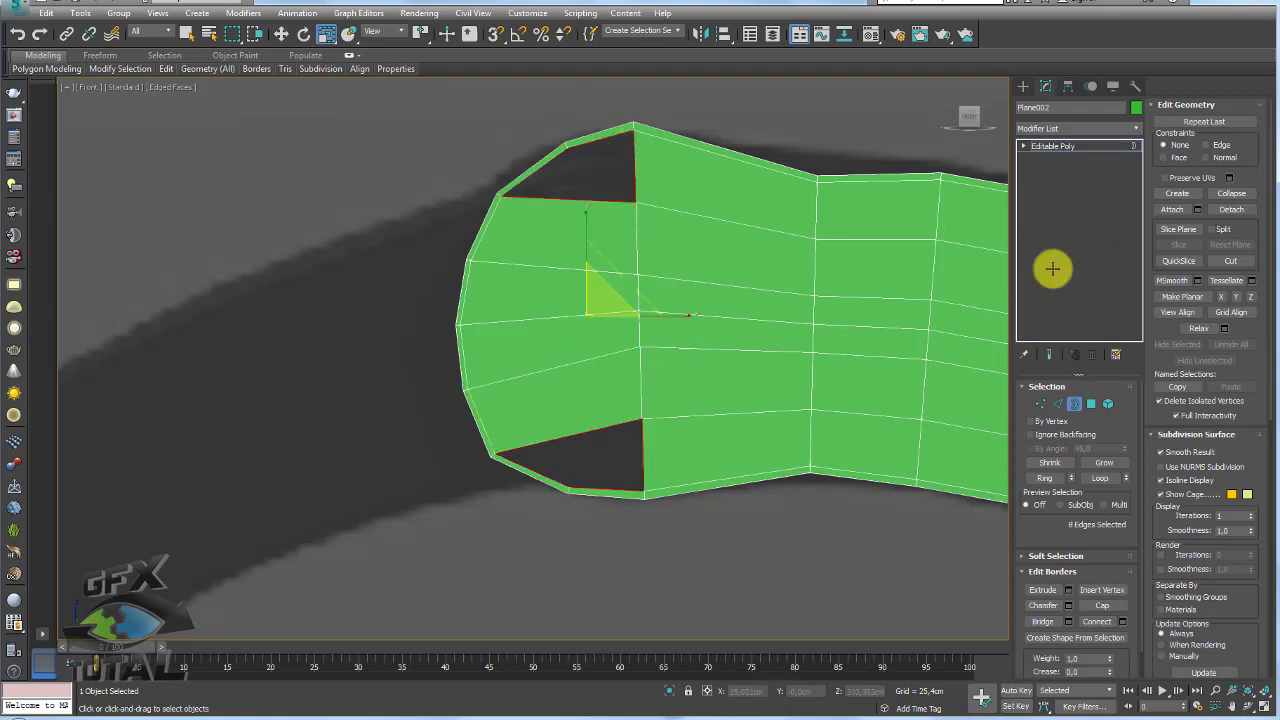
{"action": "left_click", "coordinate": [1102, 605]}
{"action": "middle_click_drag", "start_coordinate": [735, 406], "coordinate": [580, 366]}
{"action": "scroll", "coordinate": [528, 297], "scroll_direction": "down", "scroll_amount": 5}
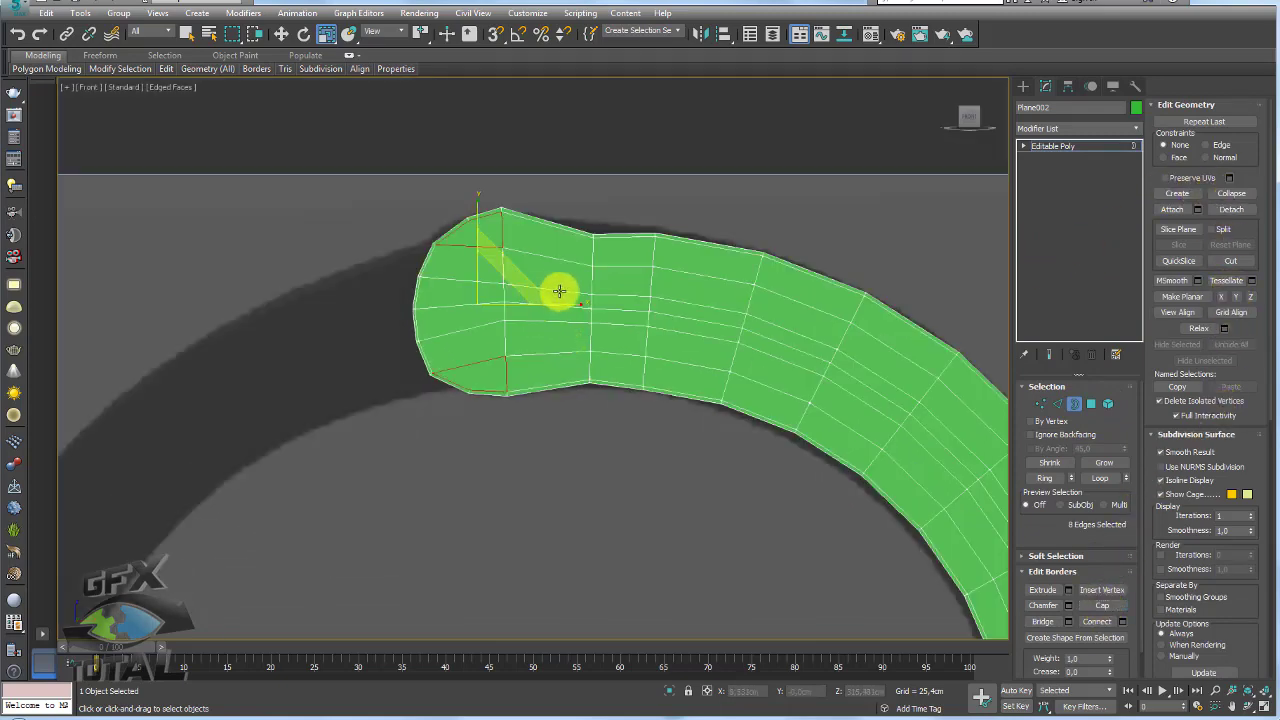
{"action": "scroll", "coordinate": [680, 315], "scroll_direction": "up", "scroll_amount": 3}
Nudge the top-left vertex right and spread the left and middle vertex columns vertically
{"action": "left_click", "coordinate": [1037, 405]}
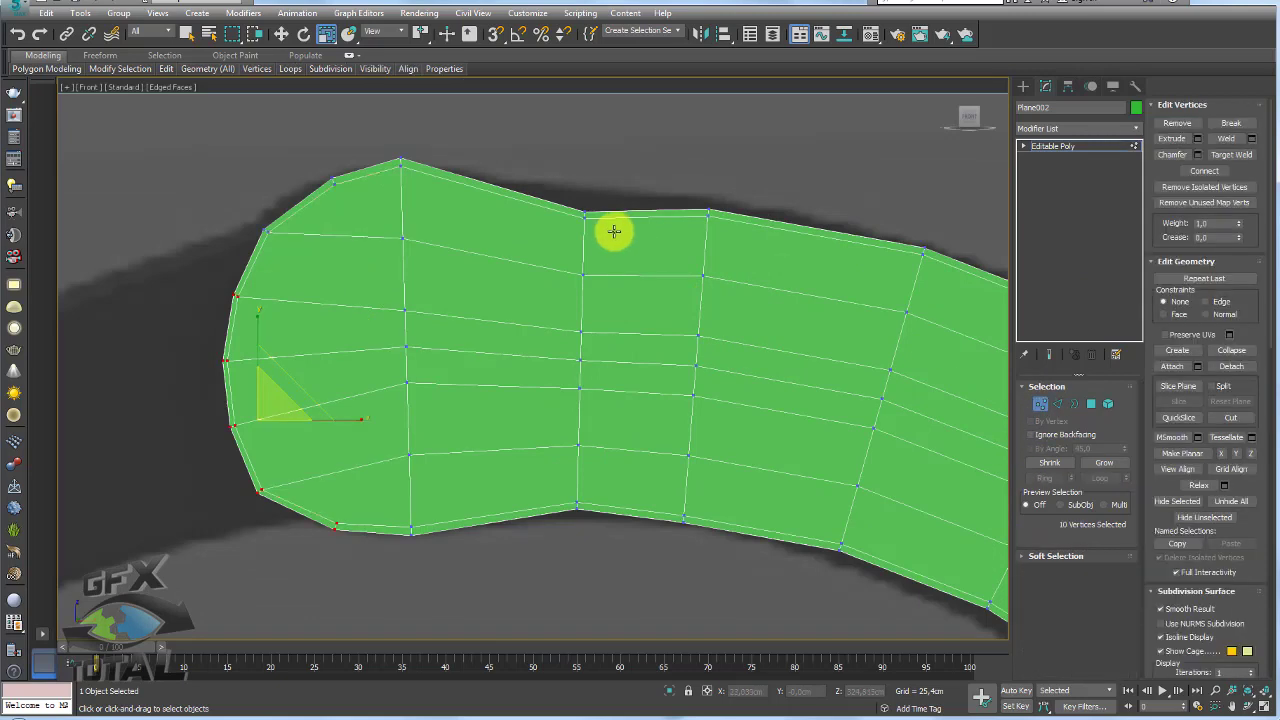
{"action": "left_click_drag", "start_coordinate": [608, 231], "coordinate": [560, 180]}
{"action": "key", "text": "w"}
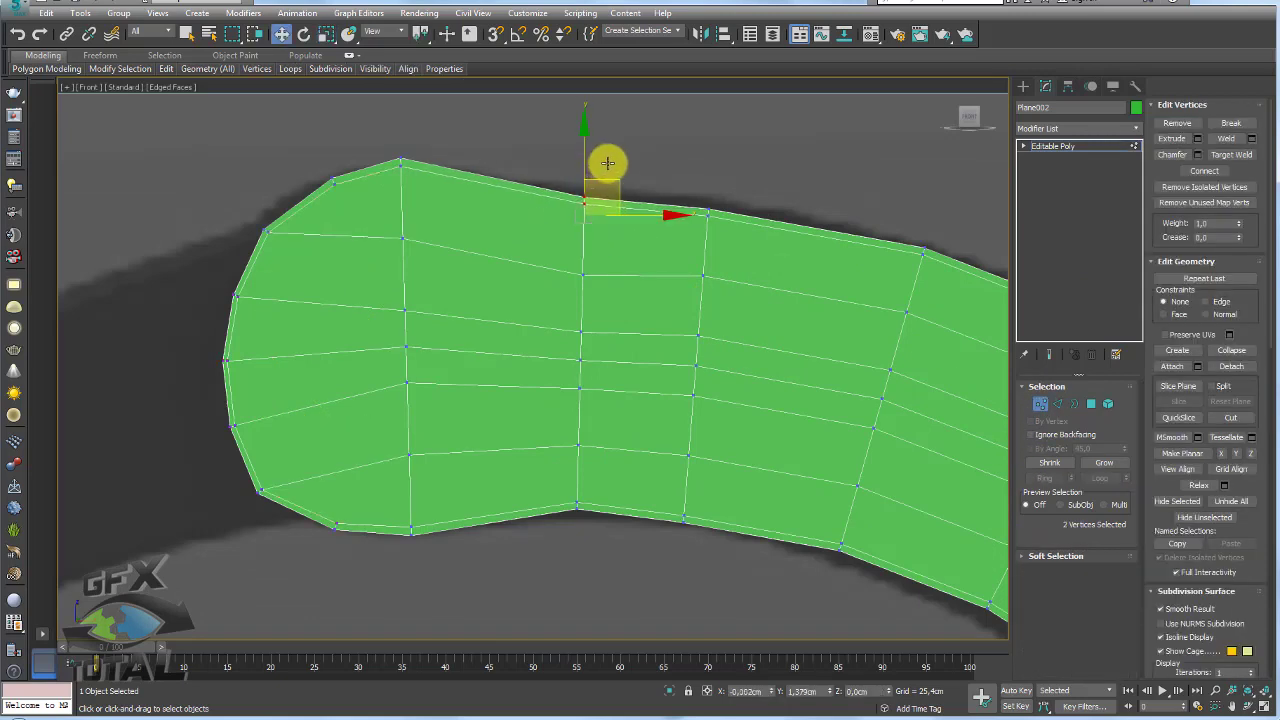
{"action": "left_click", "coordinate": [401, 160]}
{"action": "left_click_drag", "start_coordinate": [429, 126], "coordinate": [455, 130]}
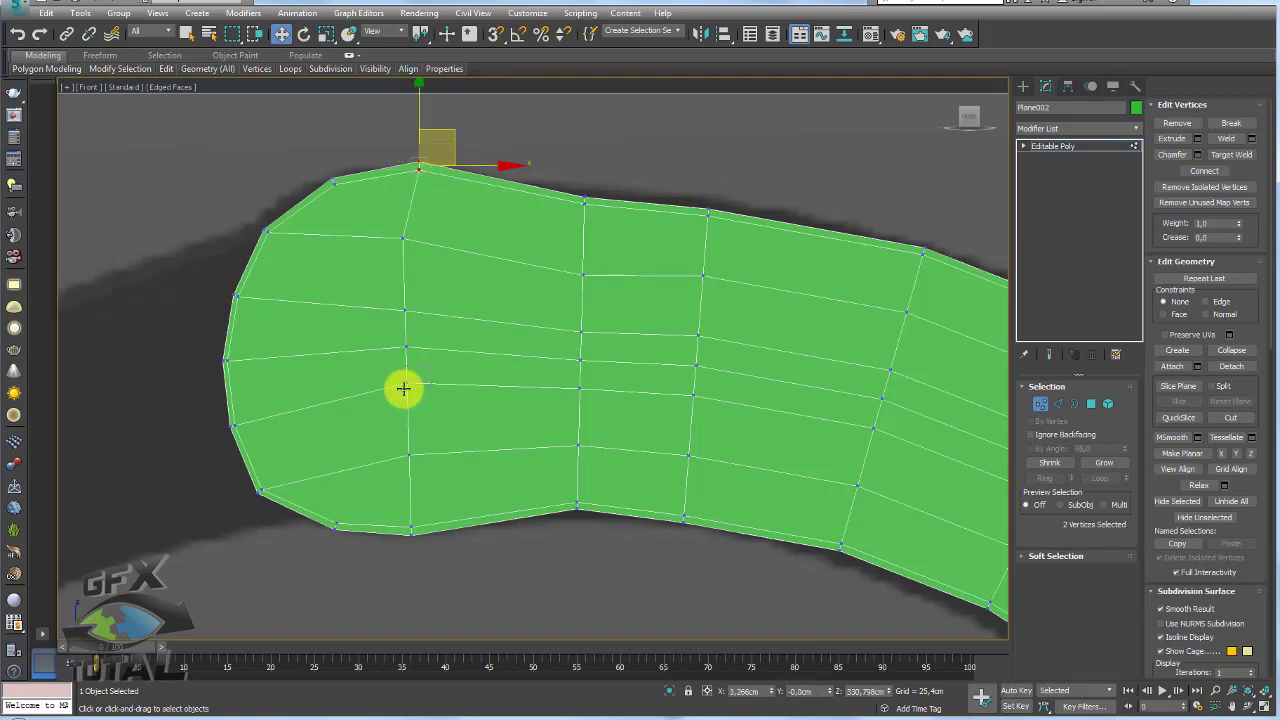
{"action": "left_click_drag", "start_coordinate": [403, 388], "coordinate": [374, 286]}
{"action": "key", "text": "r"}
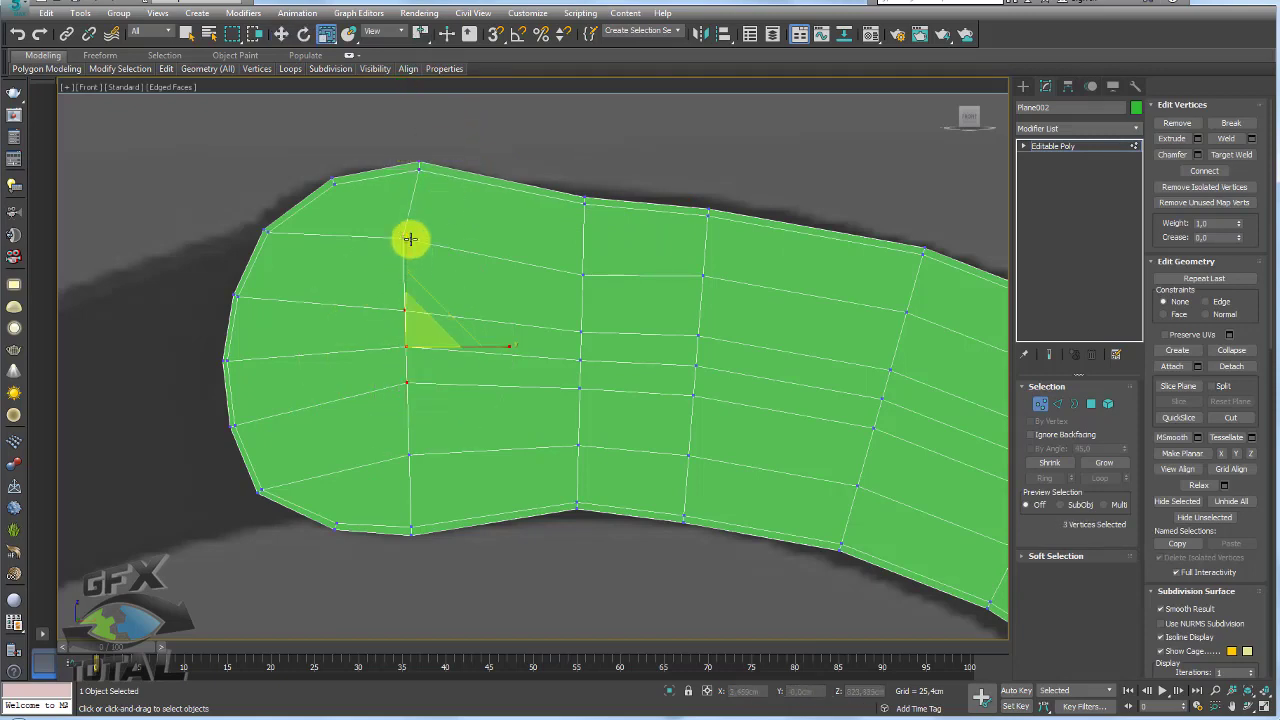
{"action": "left_click_drag", "start_coordinate": [406, 229], "coordinate": [414, 206]}
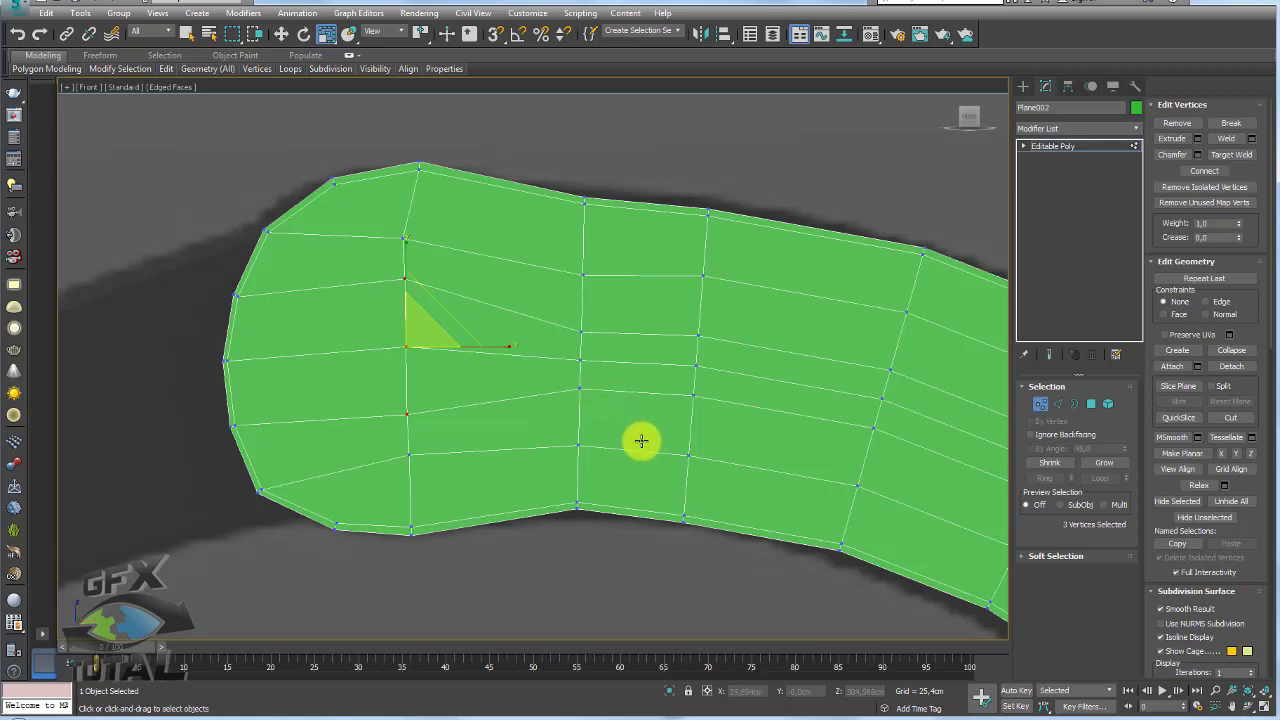
{"action": "left_click_drag", "start_coordinate": [549, 311], "coordinate": [561, 330]}
{"action": "left_click_drag", "start_coordinate": [580, 251], "coordinate": [581, 280]}
{"action": "key", "text": "w"}
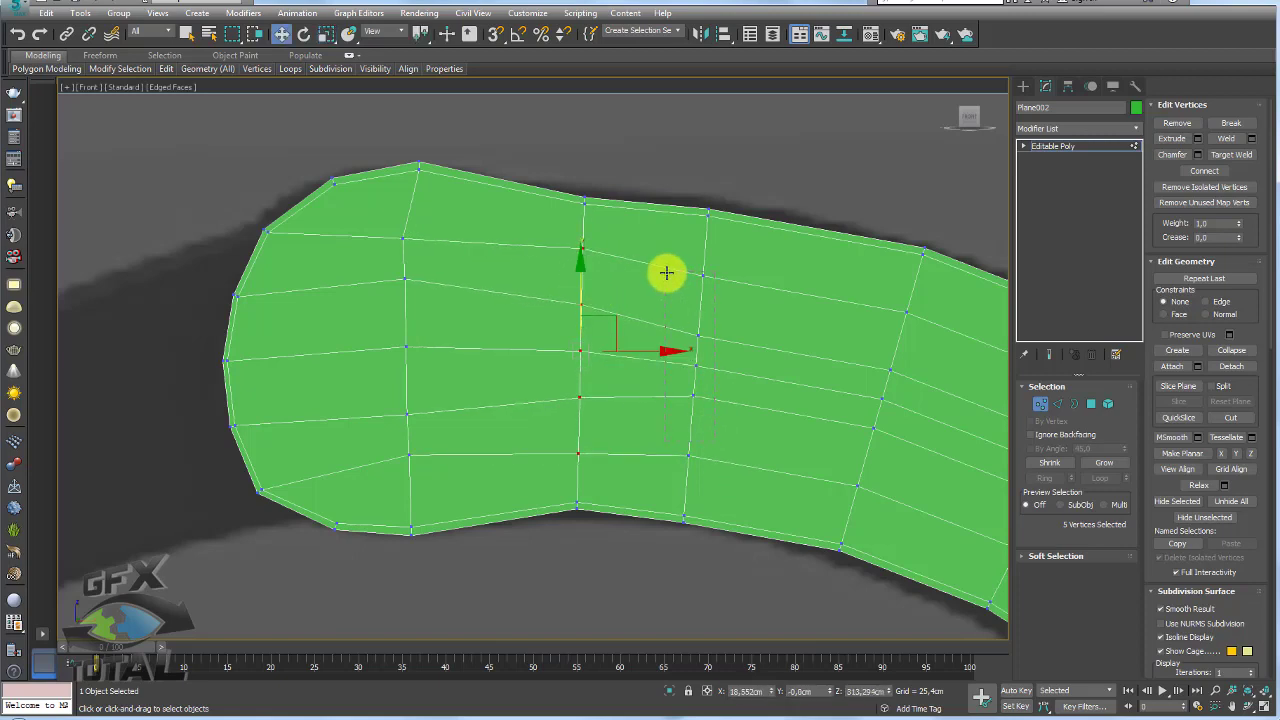
Stretch the next vertex column vertically, leaving its top vertex out of the selection
{"action": "left_click_drag", "start_coordinate": [666, 272], "coordinate": [668, 274]}
{"action": "key", "text": "e"}
{"action": "key", "text": "r"}
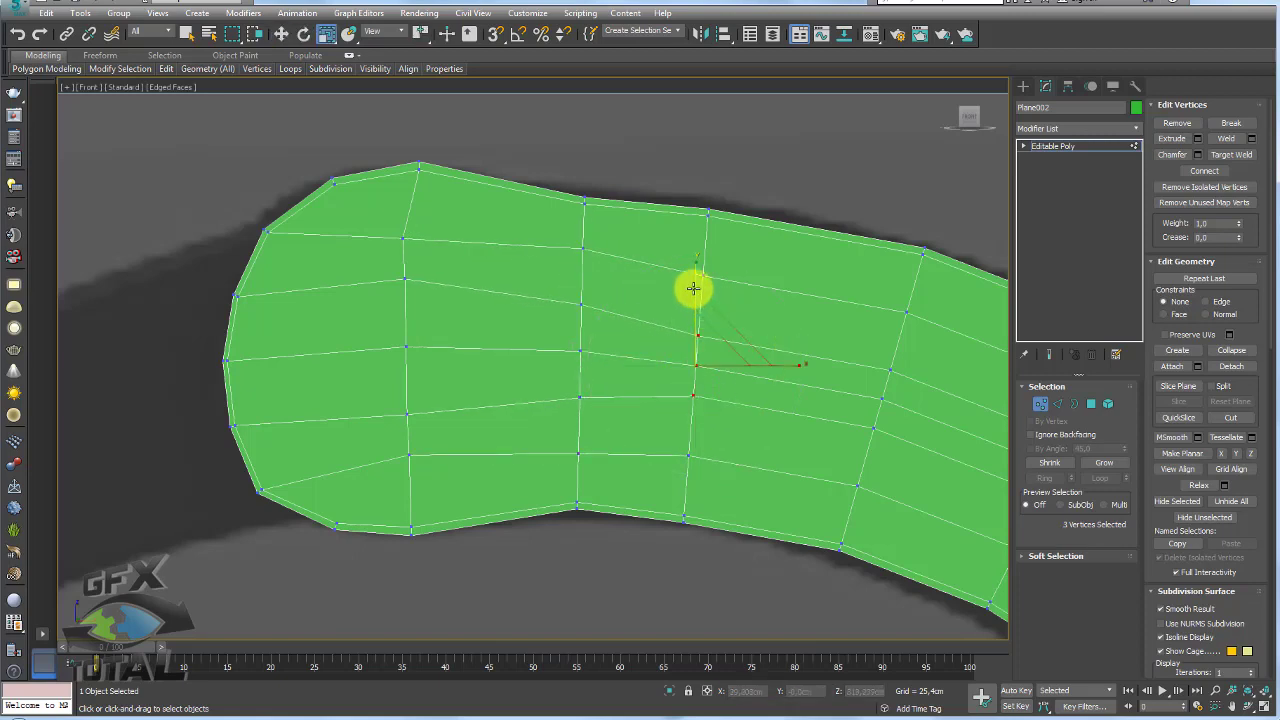
{"action": "left_click", "coordinate": [701, 274], "text": "alt"}
{"action": "mouse_move", "coordinate": [689, 251]}
{"action": "left_mouse_down"}
{"action": "mouse_move", "coordinate": [689, 266]}
{"action": "mouse_move", "coordinate": [773, 243]}
{"action": "left_mouse_up"}
Return to object level and view the model at an angle in perspective
{"action": "left_click", "coordinate": [1065, 146]}
{"action": "scroll", "coordinate": [614, 191], "scroll_direction": "down", "scroll_amount": 3}
{"action": "scroll", "coordinate": [634, 253], "scroll_direction": "down", "scroll_amount": 3}
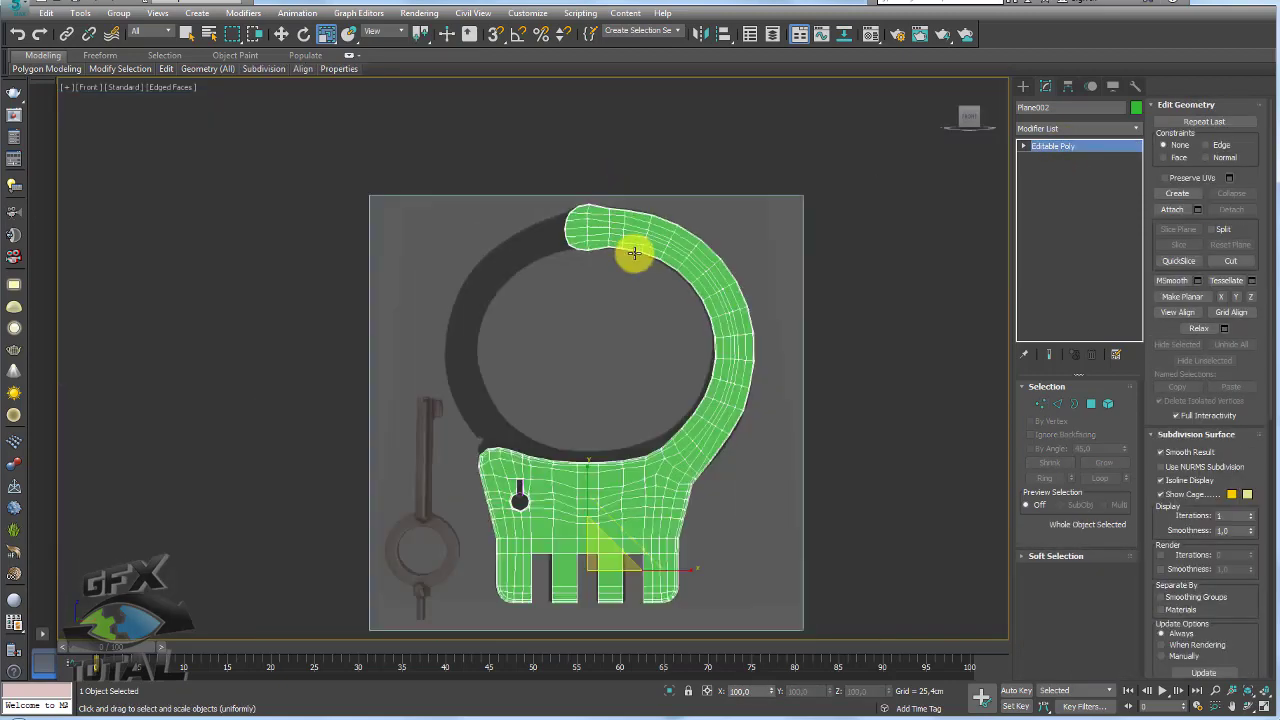
{"action": "key", "text": "p"}
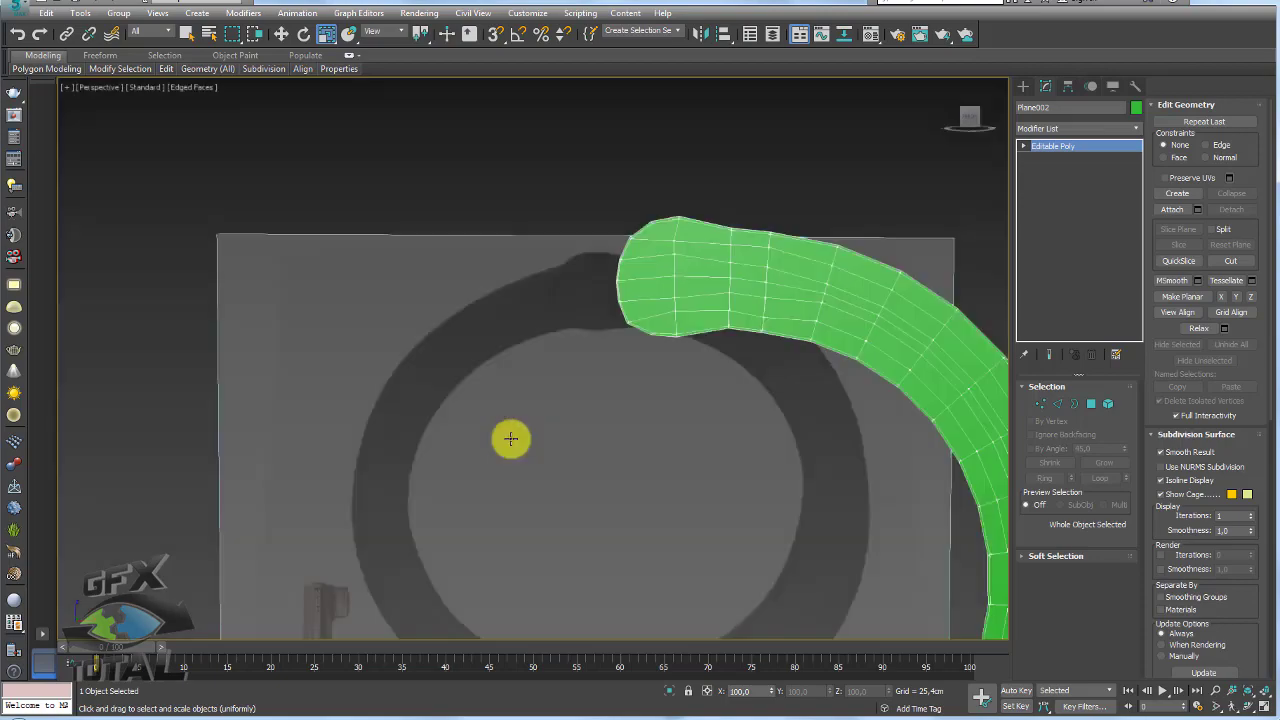
{"action": "scroll", "coordinate": [629, 354], "scroll_direction": "down", "scroll_amount": 3}
{"action": "mouse_move", "coordinate": [629, 354]}
{"action": "middle_mouse_down", "text": "alt"}
{"action": "mouse_move", "coordinate": [680, 375]}
{"action": "mouse_move", "coordinate": [634, 266]}
{"action": "mouse_move", "coordinate": [663, 286]}
{"action": "middle_mouse_up", "text": "alt"}
Add a Shell modifier with a 5,0cm Outer Amount and orbit to check the thickness
{"action": "scroll", "coordinate": [623, 357], "scroll_direction": "up", "scroll_amount": 5}
{"action": "scroll", "coordinate": [624, 387], "scroll_direction": "down", "scroll_amount": 1}
{"action": "scroll", "coordinate": [624, 387], "scroll_direction": "down", "scroll_amount": 2}
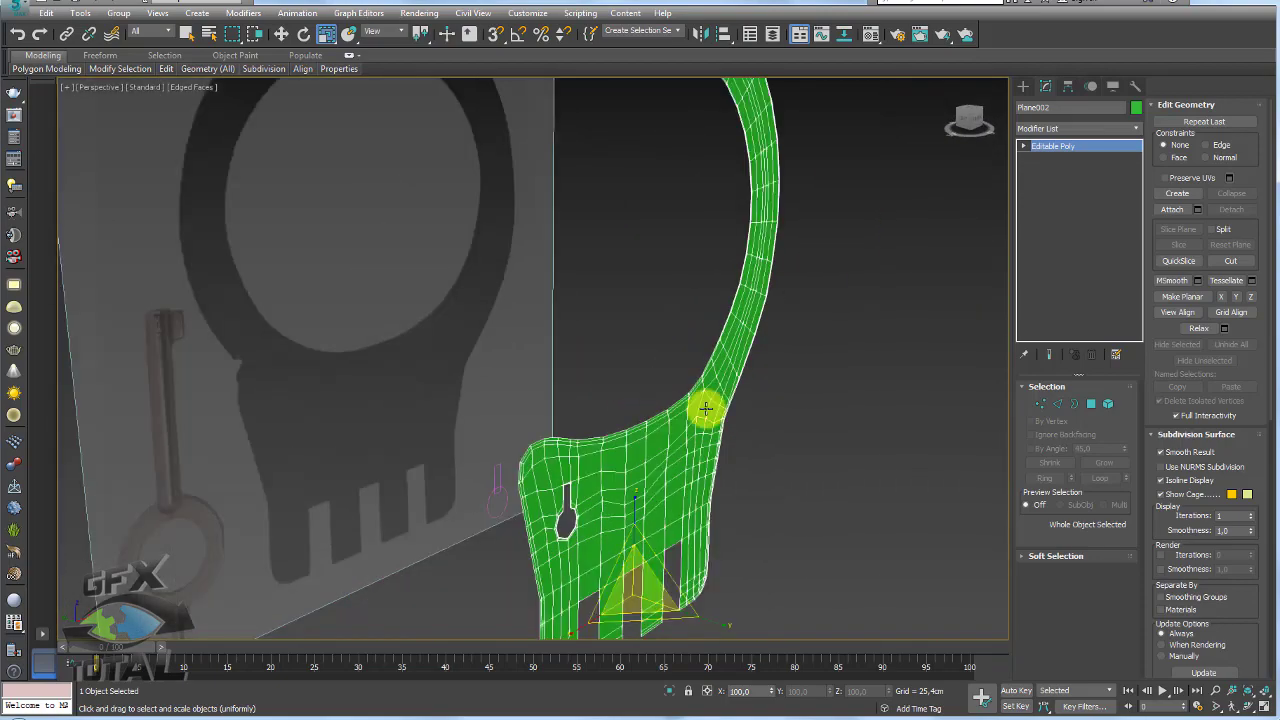
{"action": "type", "text": "x"}
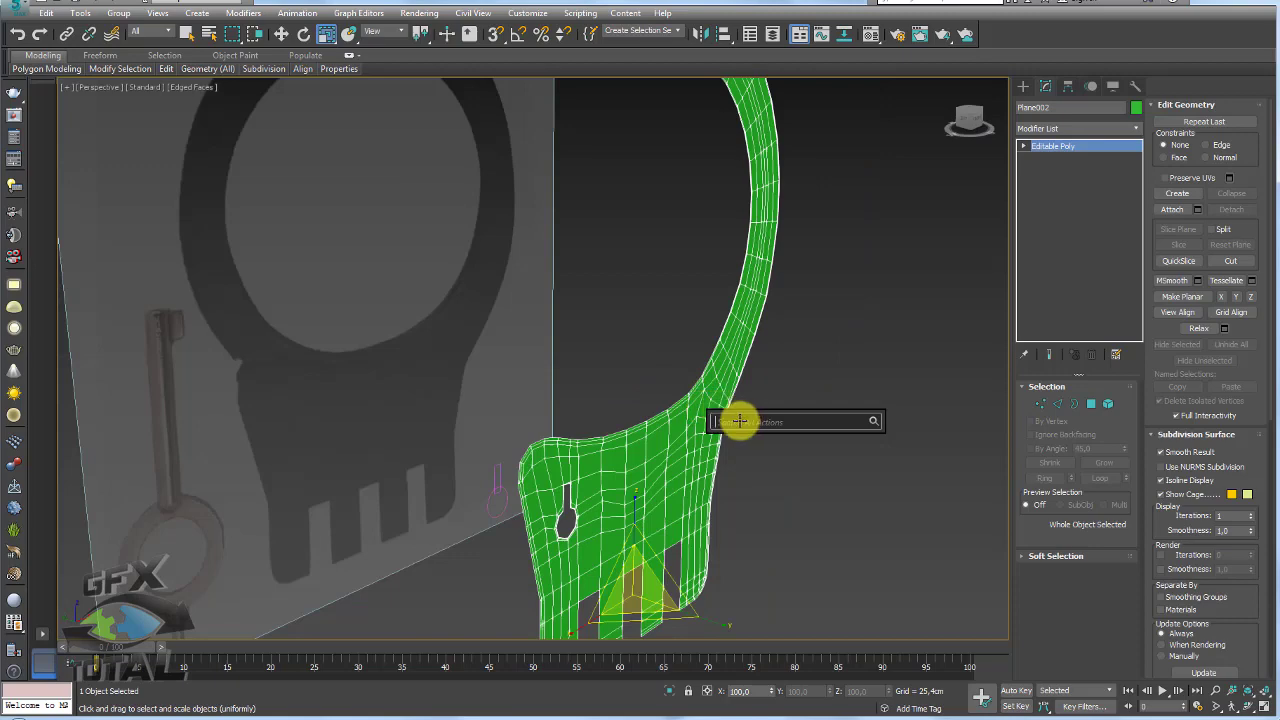
{"action": "type", "text": "shell"}
{"action": "key", "text": "Return"}
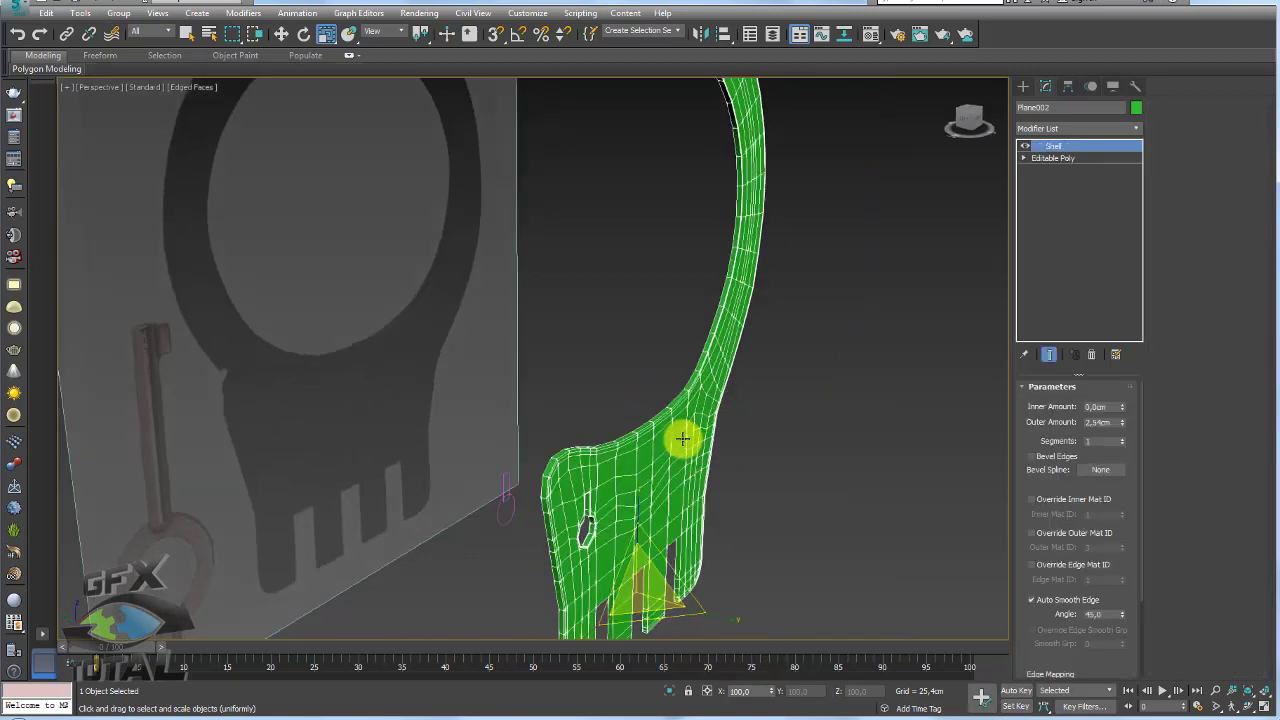
{"action": "middle_click_drag", "start_coordinate": [682, 438], "coordinate": [730, 436], "text": "alt"}
{"action": "double_click", "coordinate": [1113, 422]}
{"action": "type", "text": "5"}
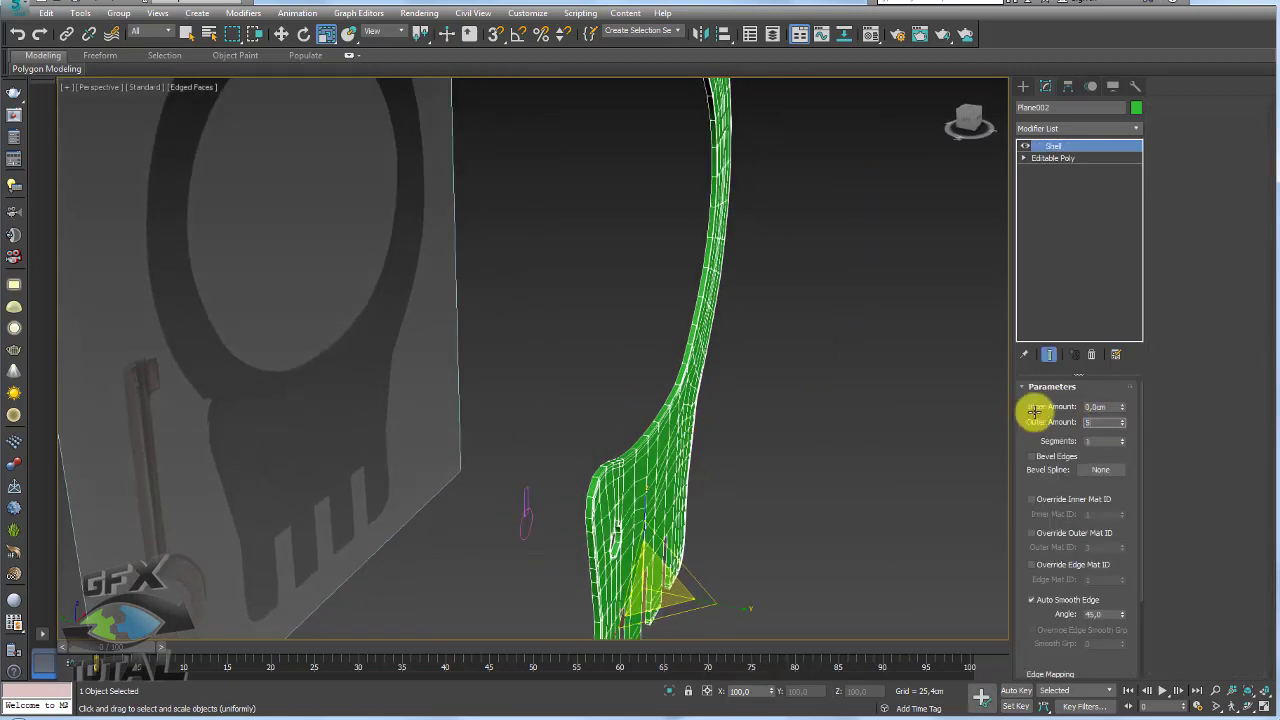
{"action": "key", "text": "Return"}
{"action": "middle_click_drag", "start_coordinate": [678, 493], "coordinate": [754, 380], "text": "alt"}
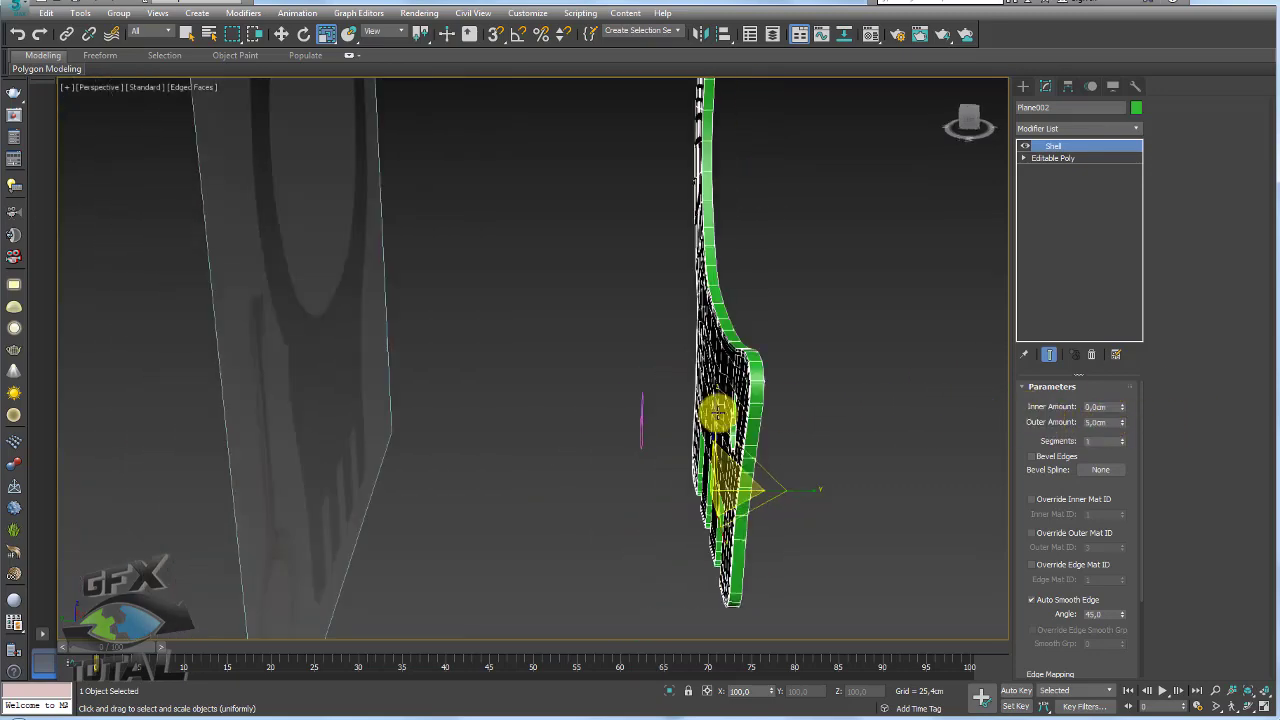
{"action": "middle_click_drag", "start_coordinate": [680, 416], "coordinate": [957, 397], "text": "alt"}
{"action": "mouse_move", "coordinate": [785, 416]}
{"action": "middle_mouse_down", "text": "alt"}
{"action": "mouse_move", "coordinate": [657, 408]}
{"action": "mouse_move", "coordinate": [694, 434]}
{"action": "mouse_move", "coordinate": [572, 393]}
{"action": "mouse_move", "coordinate": [828, 304]}
{"action": "mouse_move", "coordinate": [729, 423]}
{"action": "middle_mouse_up", "text": "alt"}
Add an Edit Poly modifier and ring-select the rim edges, including those beside the slot
{"action": "scroll", "coordinate": [729, 423], "scroll_direction": "up", "scroll_amount": 2}
{"action": "key", "text": "ctrl+e"}
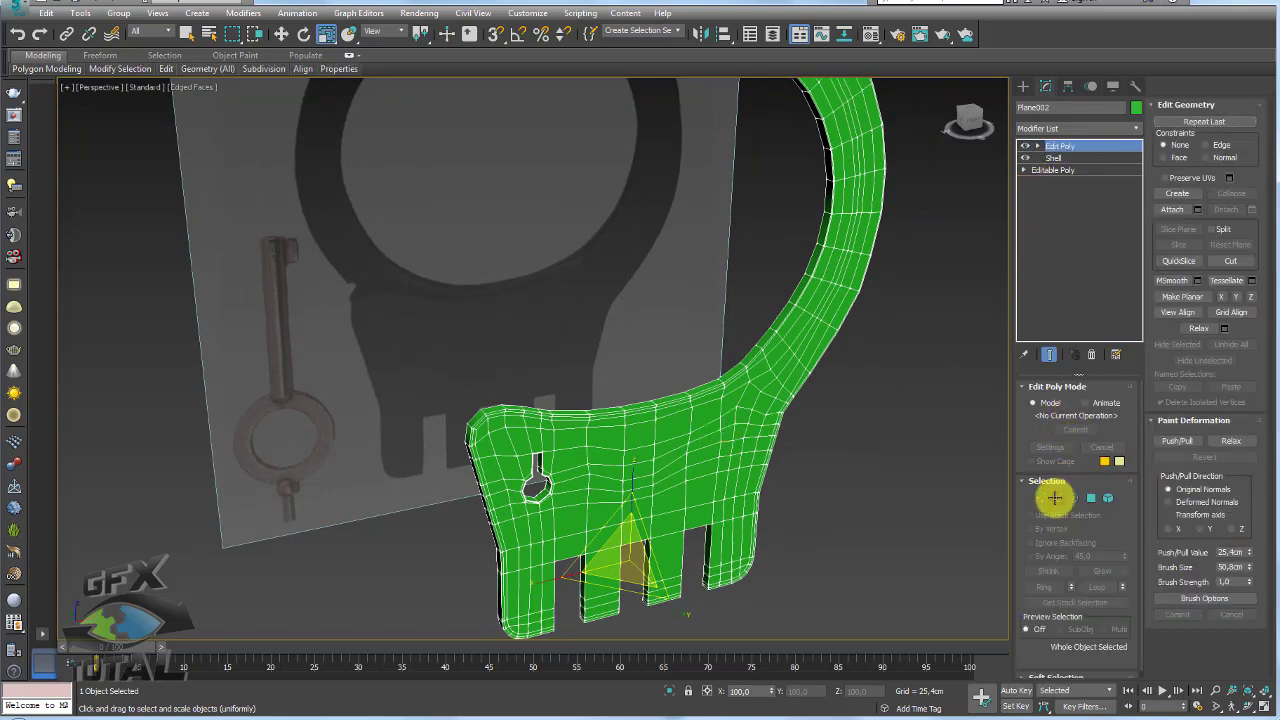
{"action": "left_click", "coordinate": [1054, 497]}
{"action": "mouse_move", "coordinate": [500, 406]}
{"action": "middle_mouse_down", "text": "alt"}
{"action": "mouse_move", "coordinate": [563, 443]}
{"action": "mouse_move", "coordinate": [549, 423]}
{"action": "middle_mouse_up", "text": "alt"}
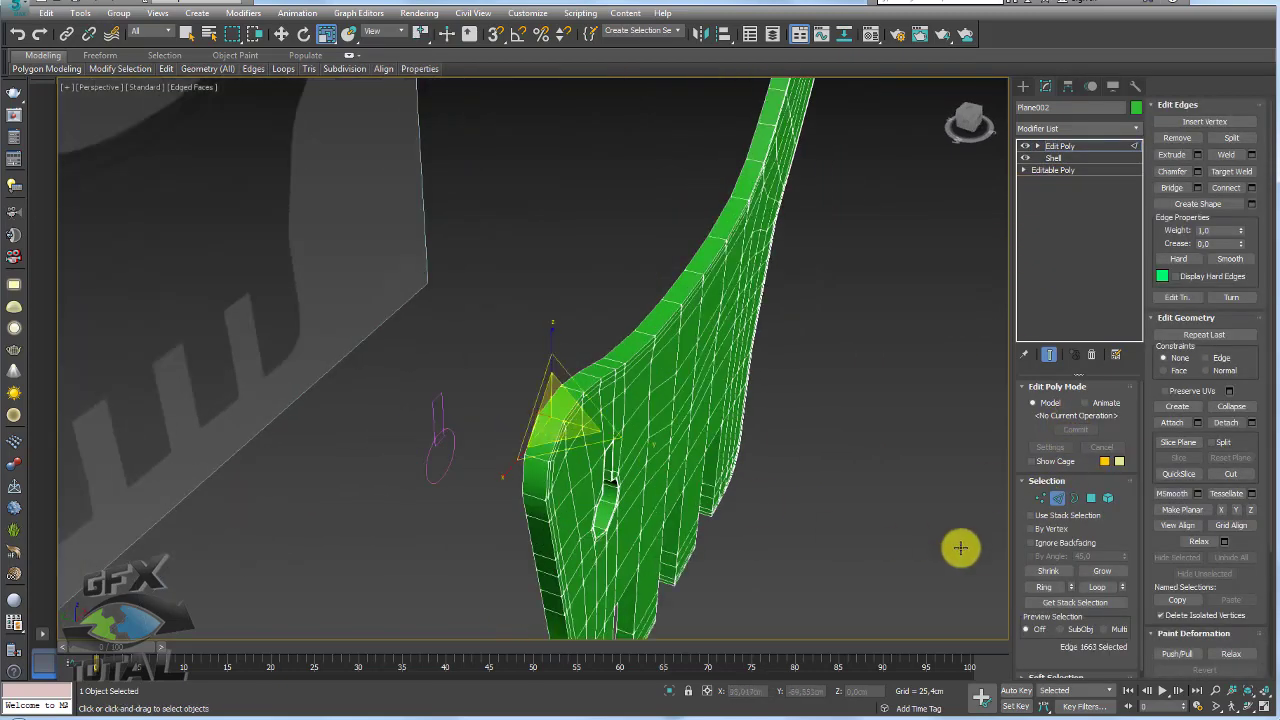
{"action": "left_click", "coordinate": [1043, 586]}
{"action": "scroll", "coordinate": [595, 440], "scroll_direction": "up", "scroll_amount": 4}
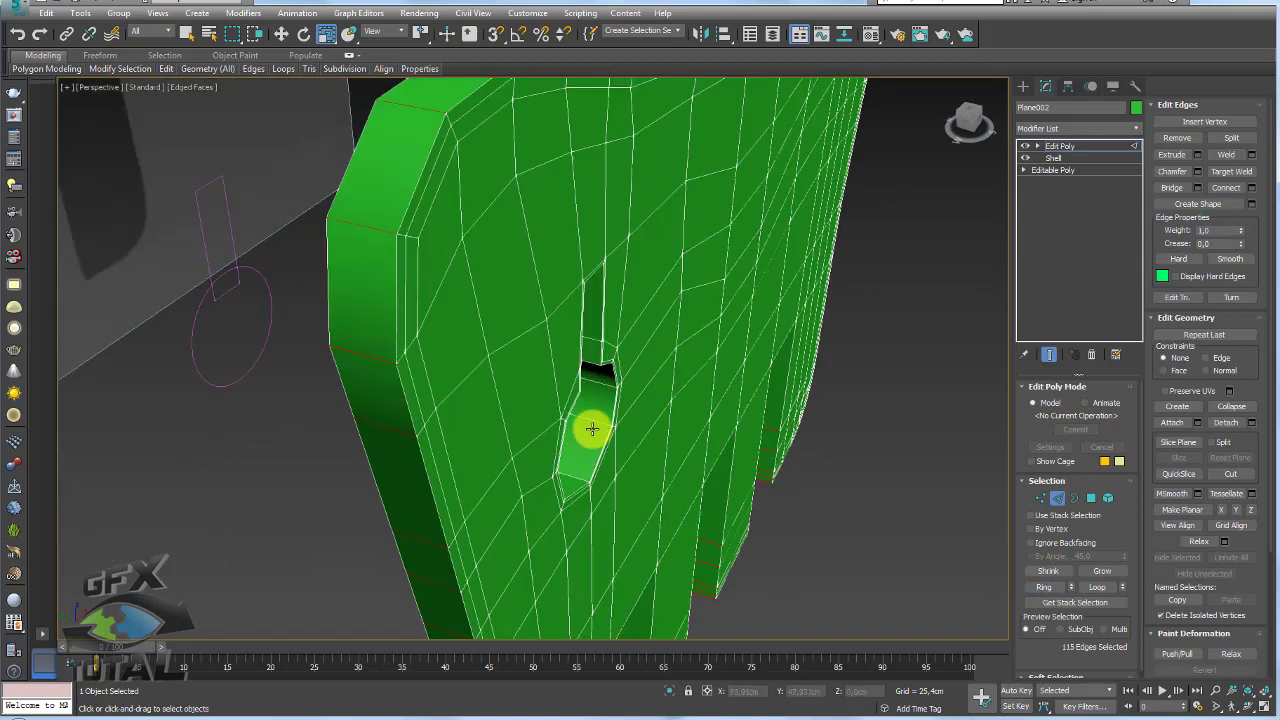
{"action": "left_click", "coordinate": [595, 420], "text": "ctrl"}
{"action": "left_click", "coordinate": [1043, 586]}
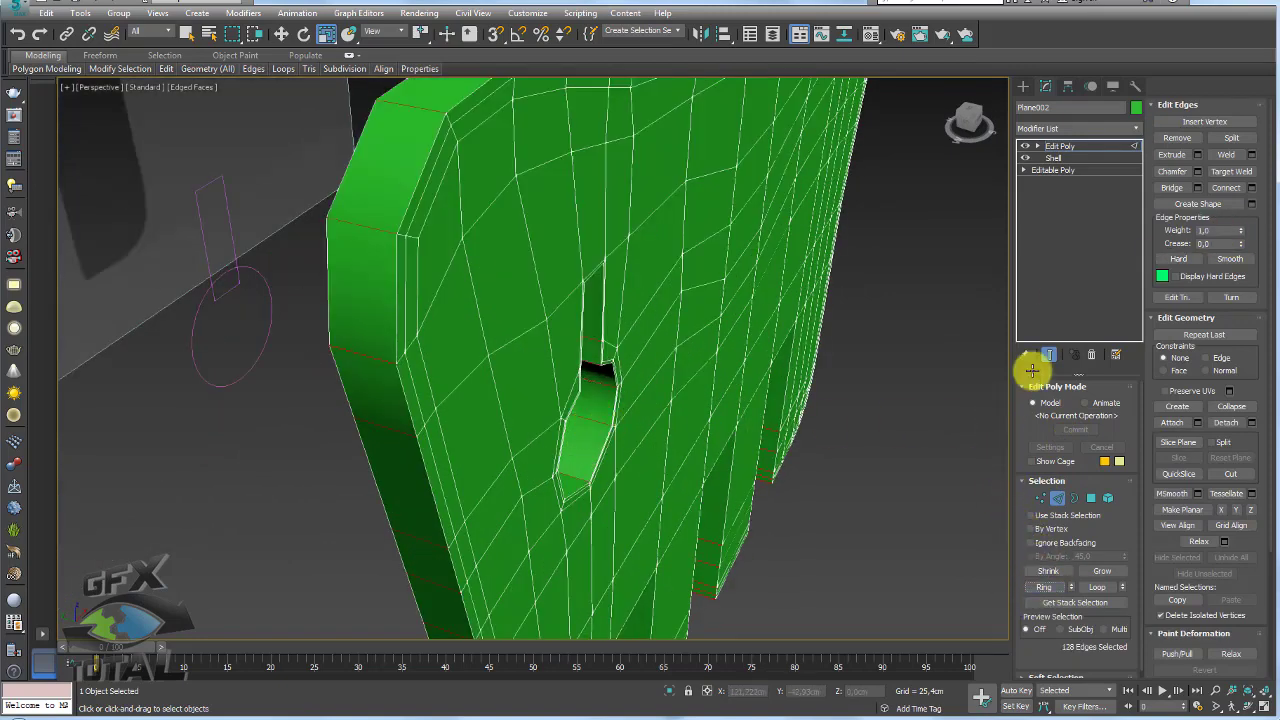
Connect the edge ring into two loops pinched toward the outer faces and commit
{"action": "left_click", "coordinate": [1251, 188]}
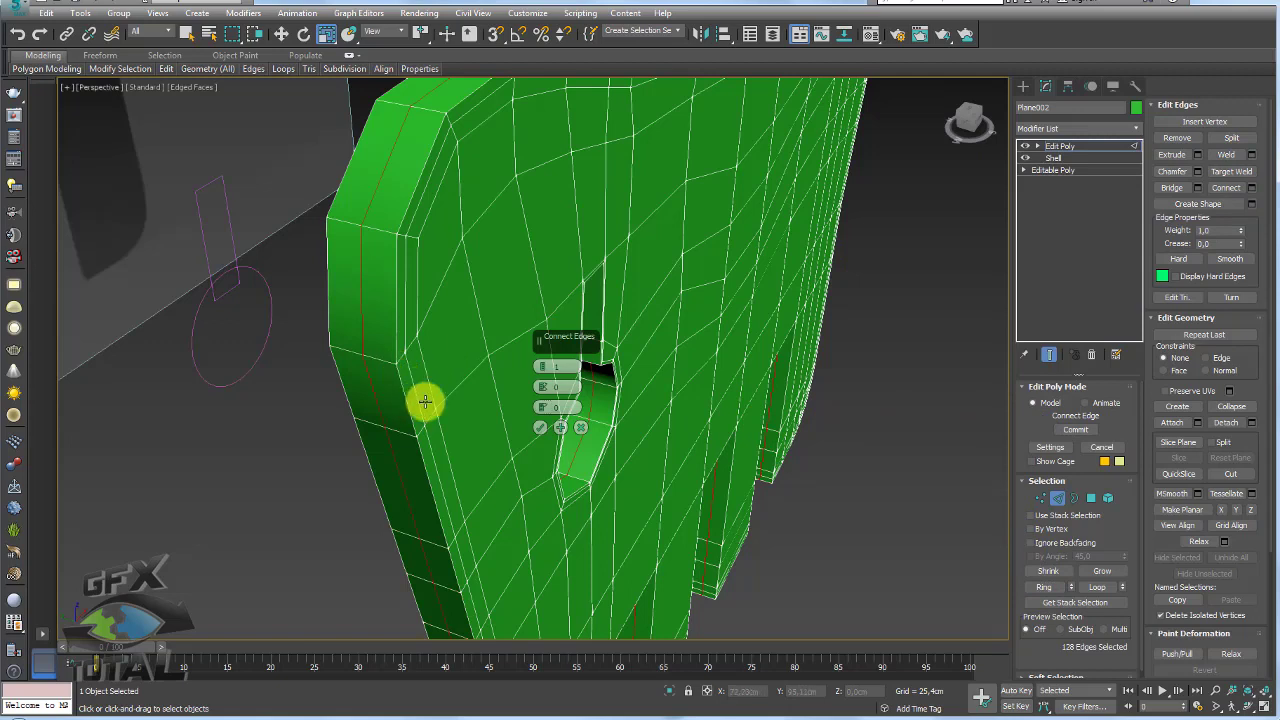
{"action": "mouse_move", "coordinate": [541, 377]}
{"action": "left_mouse_down"}
{"action": "mouse_move", "coordinate": [544, 171]}
{"action": "mouse_move", "coordinate": [543, 366]}
{"action": "mouse_move", "coordinate": [357, 314]}
{"action": "mouse_move", "coordinate": [571, 400]}
{"action": "mouse_move", "coordinate": [540, 386]}
{"action": "left_mouse_up"}
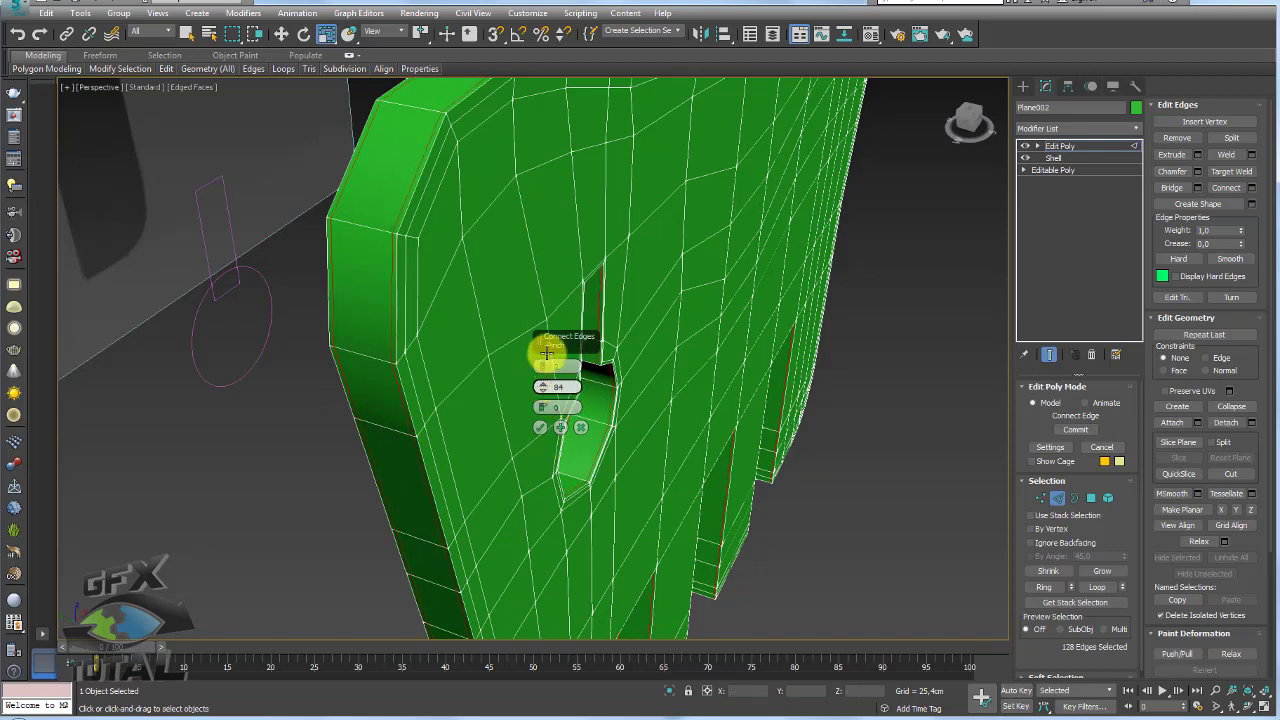
{"action": "left_click", "coordinate": [540, 427]}
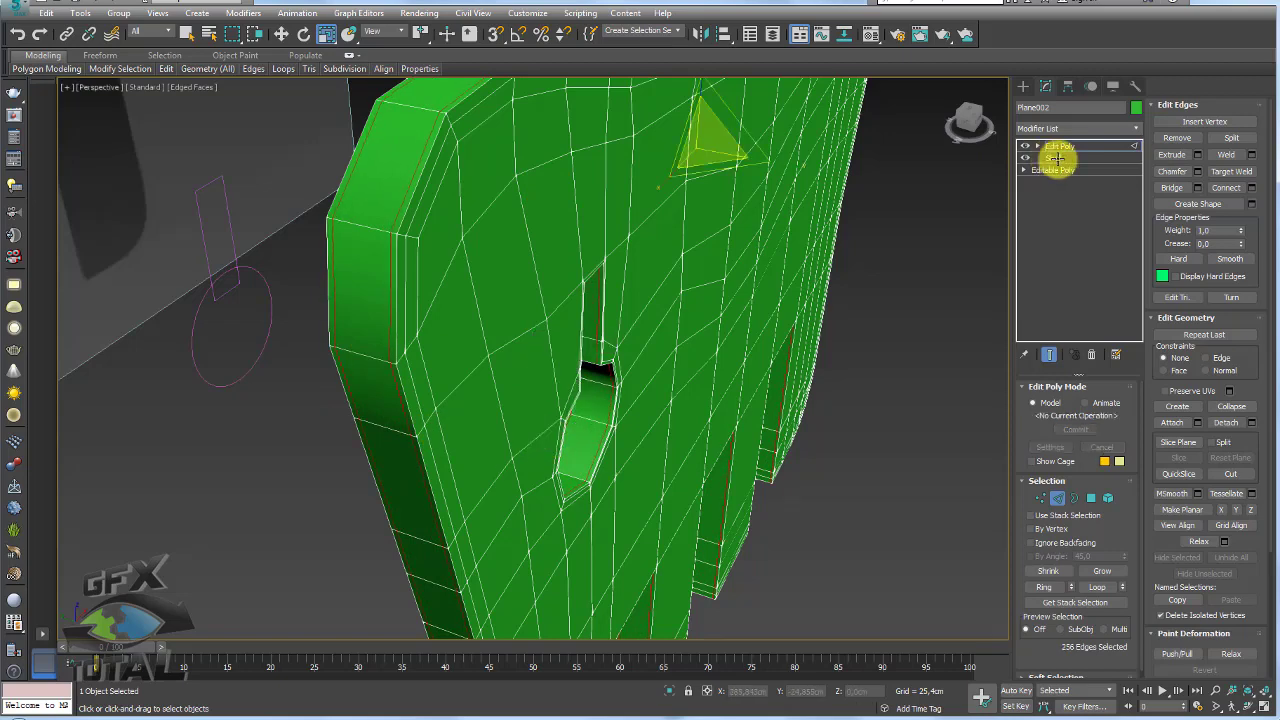
{"action": "left_click", "coordinate": [1056, 158]}
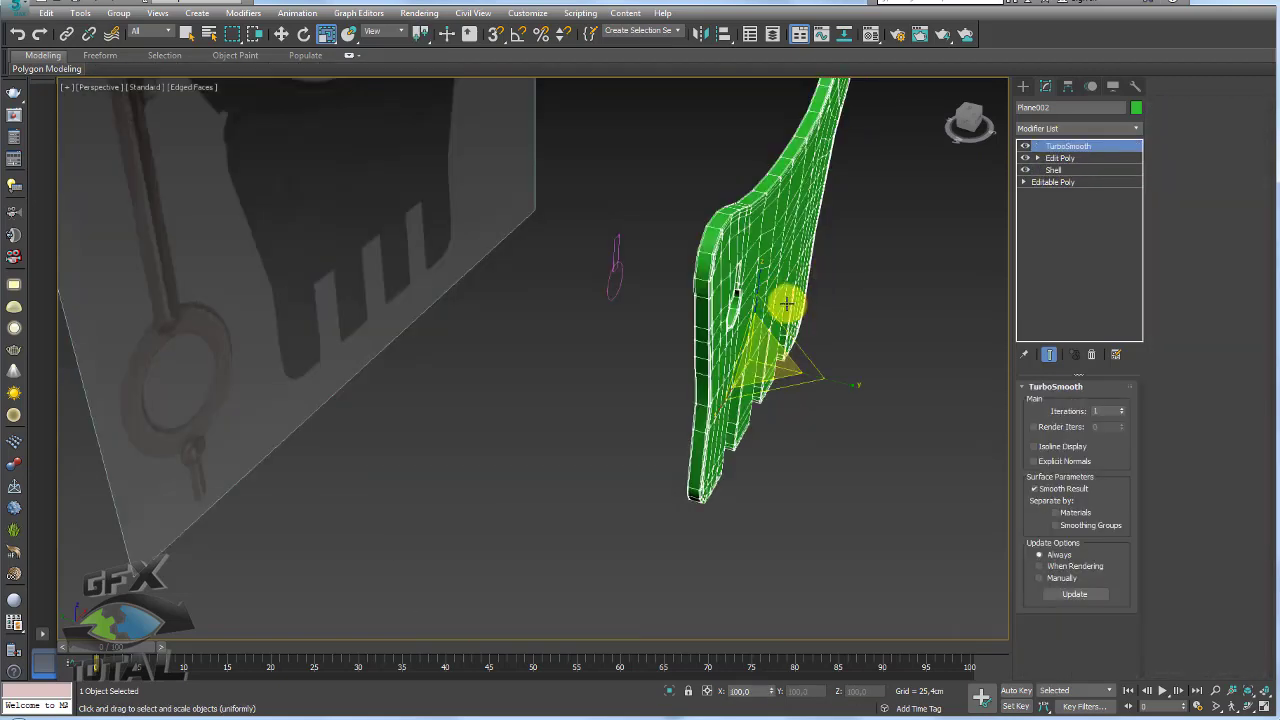
Set TurboSmooth to 2 iterations with Isoline Display, then hide its preview
{"action": "middle_click_drag", "start_coordinate": [787, 305], "coordinate": [991, 186], "text": "alt"}
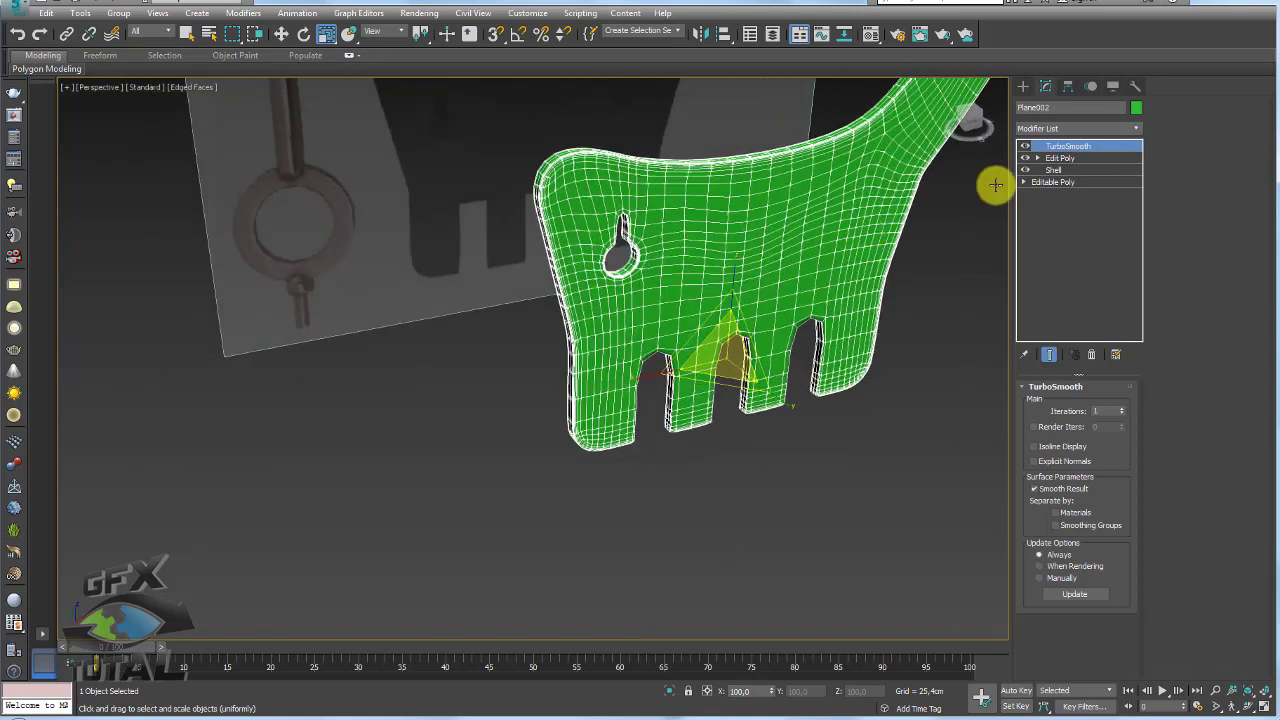
{"action": "left_click", "coordinate": [1122, 407]}
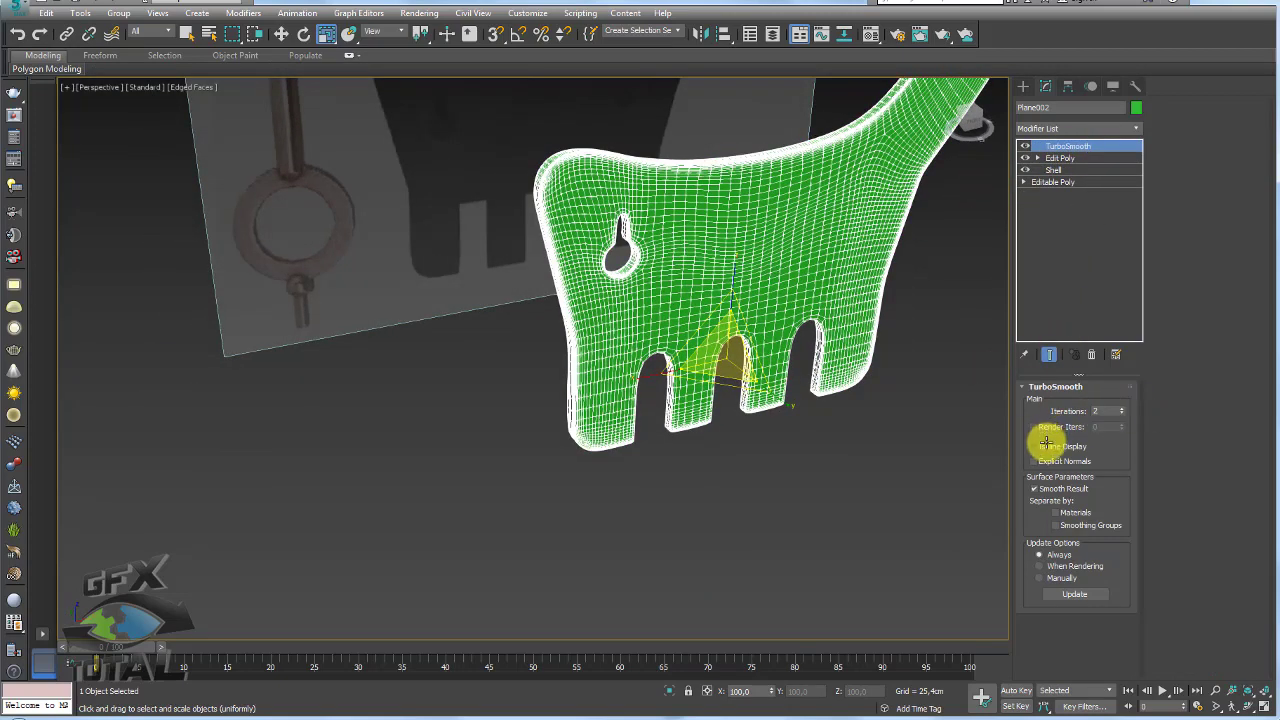
{"action": "left_click", "coordinate": [1034, 446]}
{"action": "scroll", "coordinate": [831, 329], "scroll_direction": "up", "scroll_amount": 3}
{"action": "scroll", "coordinate": [600, 263], "scroll_direction": "up", "scroll_amount": 3}
{"action": "scroll", "coordinate": [608, 248], "scroll_direction": "up", "scroll_amount": 3}
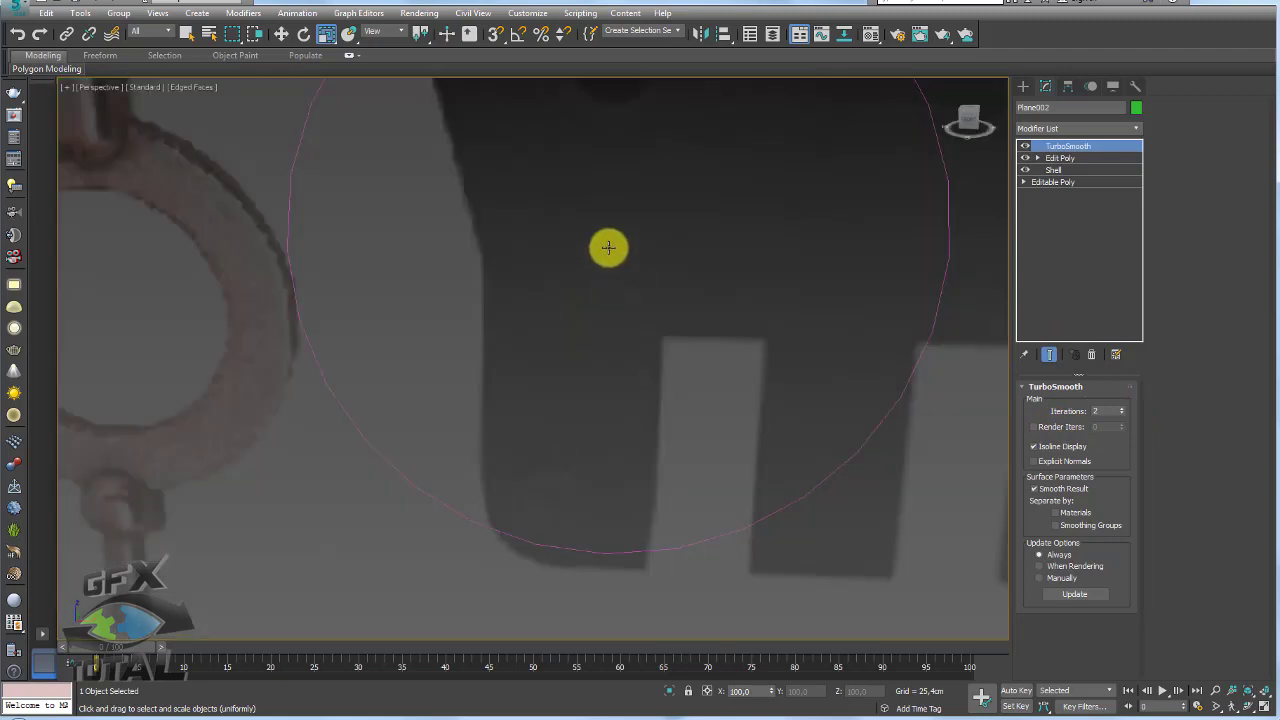
{"action": "scroll", "coordinate": [608, 248], "scroll_direction": "down", "scroll_amount": 5}
{"action": "scroll", "coordinate": [591, 257], "scroll_direction": "up", "scroll_amount": 3}
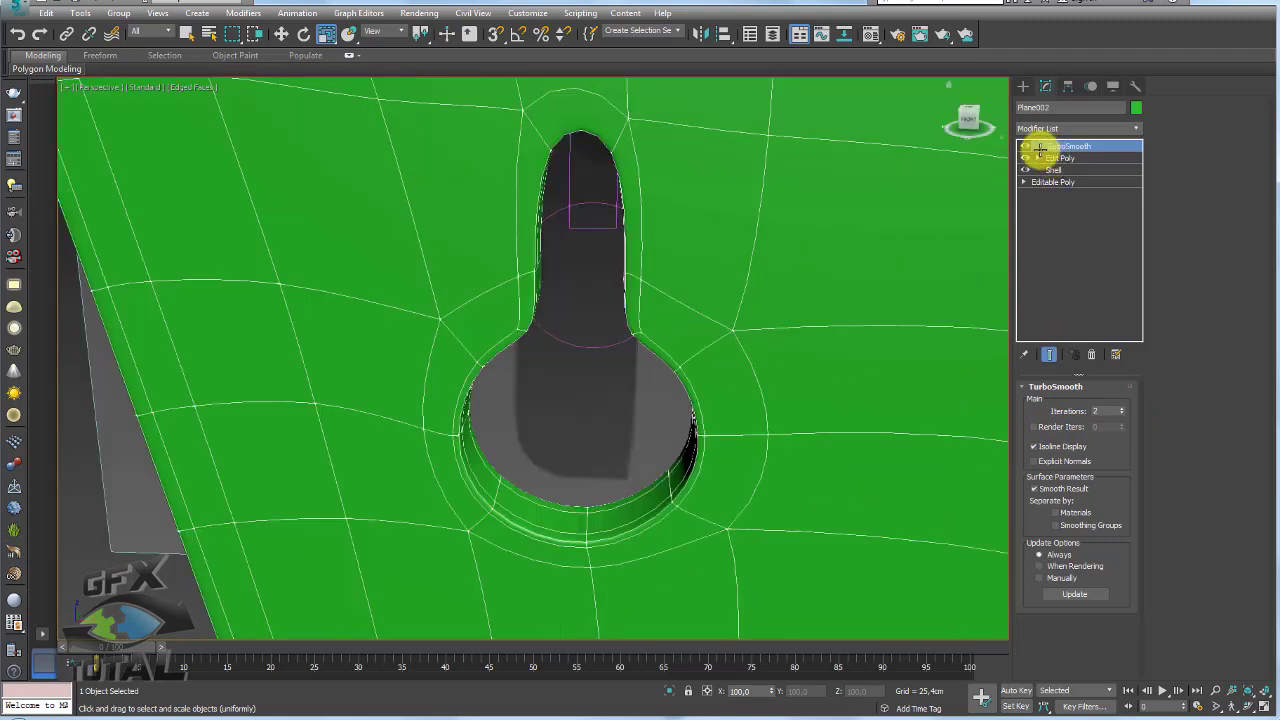
{"action": "left_click", "coordinate": [1027, 147]}
Ring-select edges around the keyhole at the Edit Poly edge level
{"action": "middle_click_drag", "start_coordinate": [626, 211], "coordinate": [609, 214], "text": "alt"}
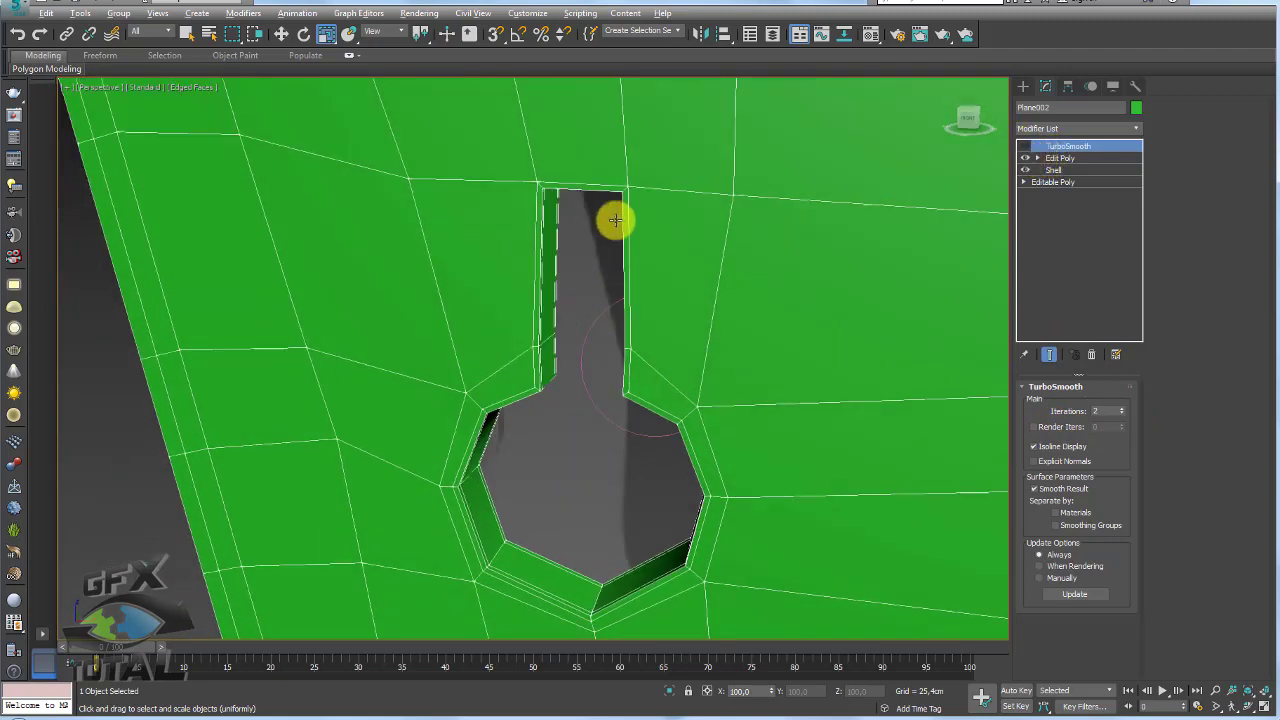
{"action": "left_click", "coordinate": [1037, 158]}
{"action": "left_click", "coordinate": [1061, 182]}
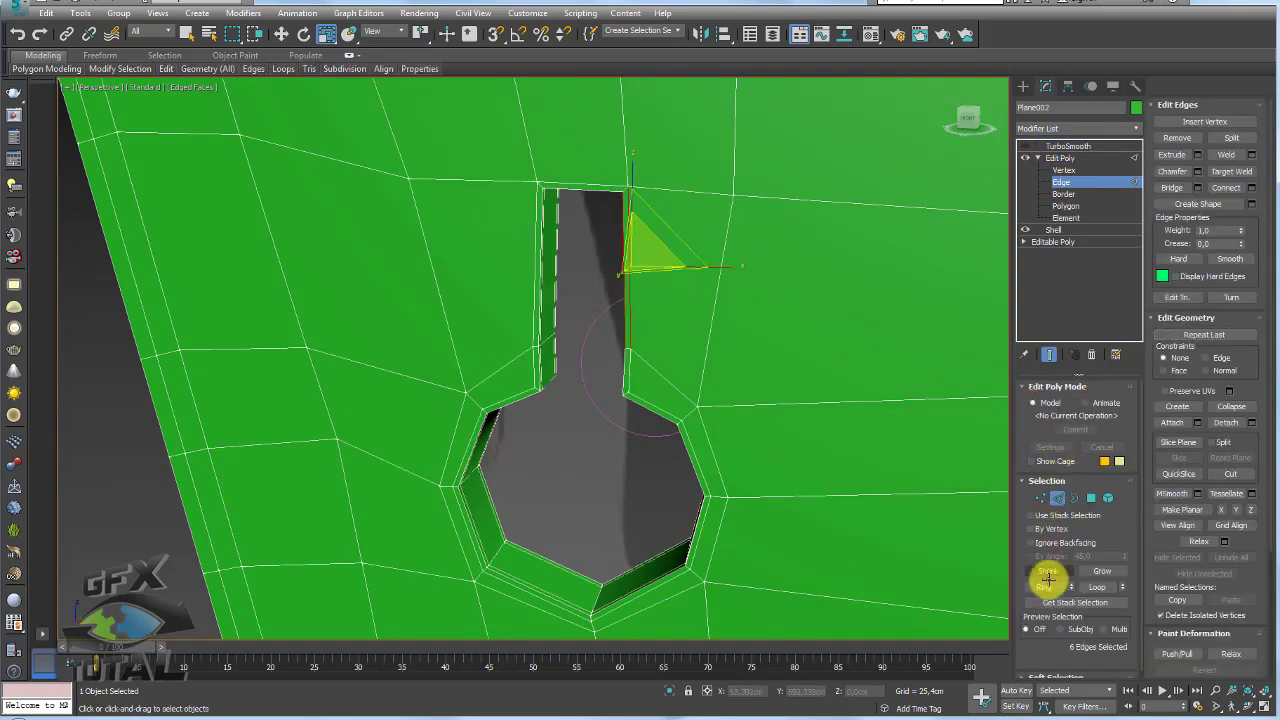
{"action": "left_click", "coordinate": [1044, 586]}
{"action": "scroll", "coordinate": [544, 232], "scroll_direction": "down", "scroll_amount": 5}
{"action": "scroll", "coordinate": [544, 232], "scroll_direction": "down", "scroll_amount": 1}
{"action": "scroll", "coordinate": [503, 246], "scroll_direction": "up", "scroll_amount": 2}
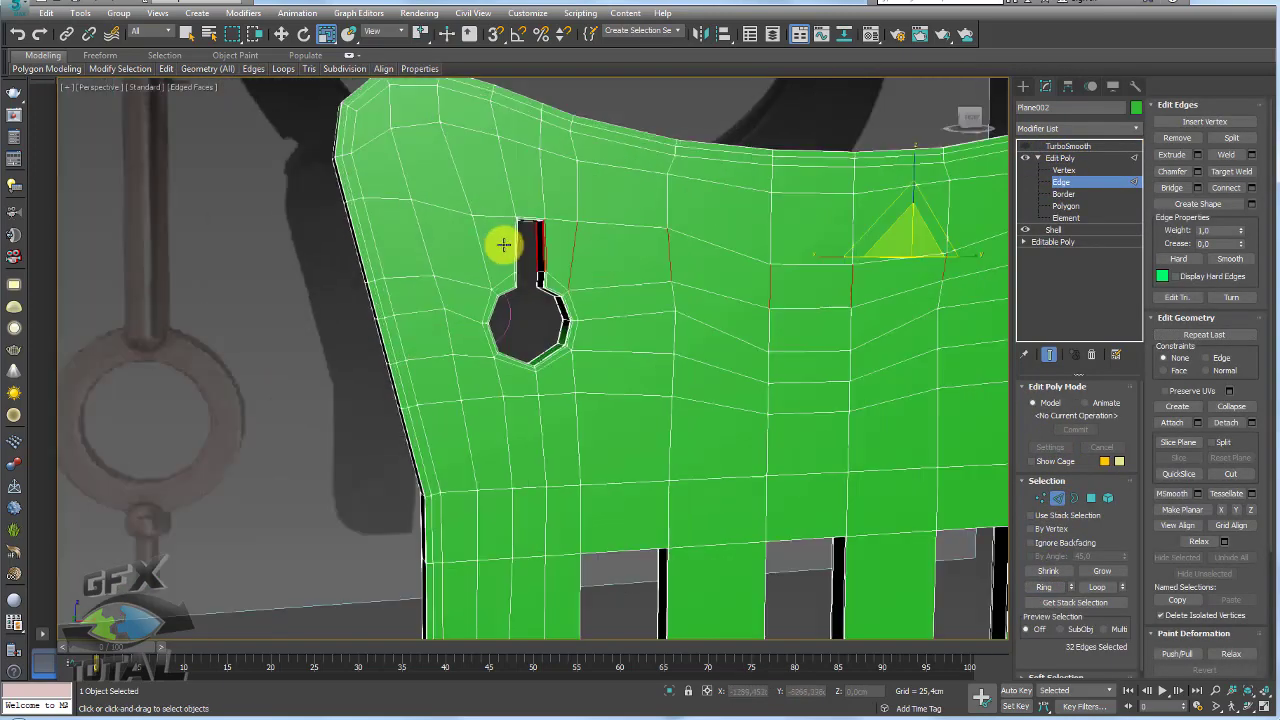
{"action": "scroll", "coordinate": [536, 245], "scroll_direction": "up", "scroll_amount": 4}
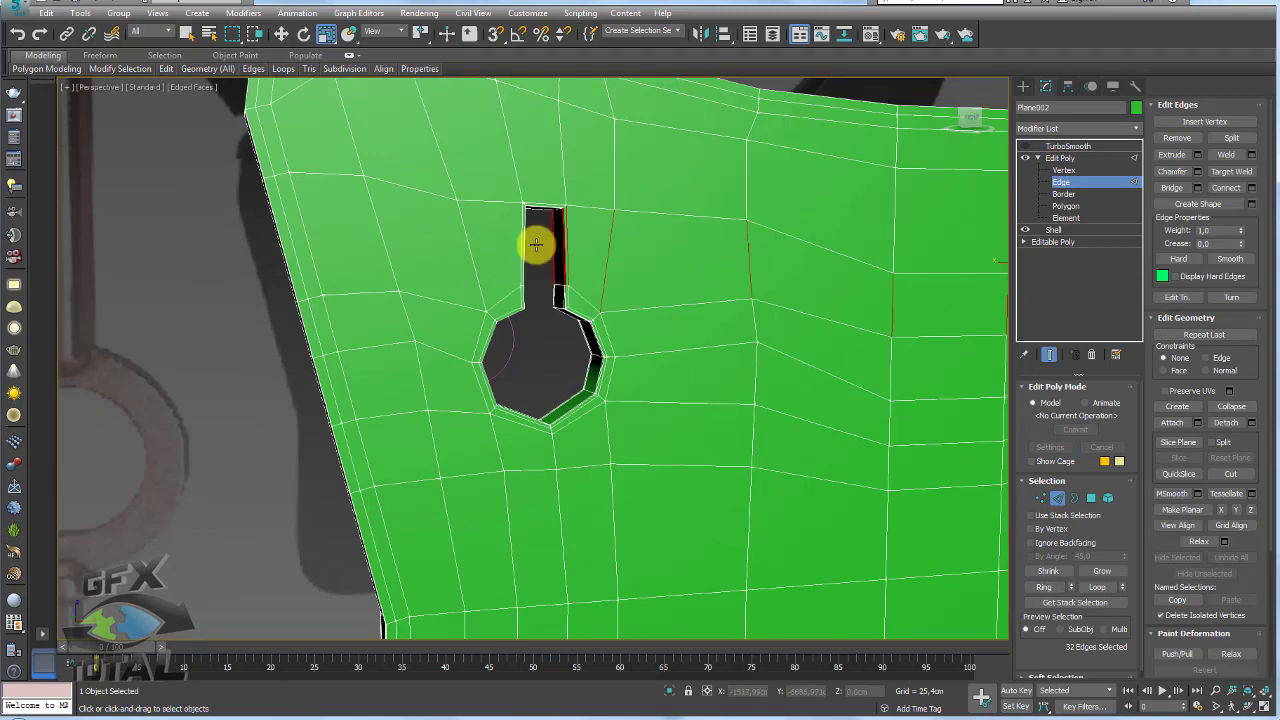
{"action": "left_click", "coordinate": [1044, 586]}
{"action": "middle_click_drag", "start_coordinate": [751, 371], "coordinate": [697, 371], "text": "alt"}
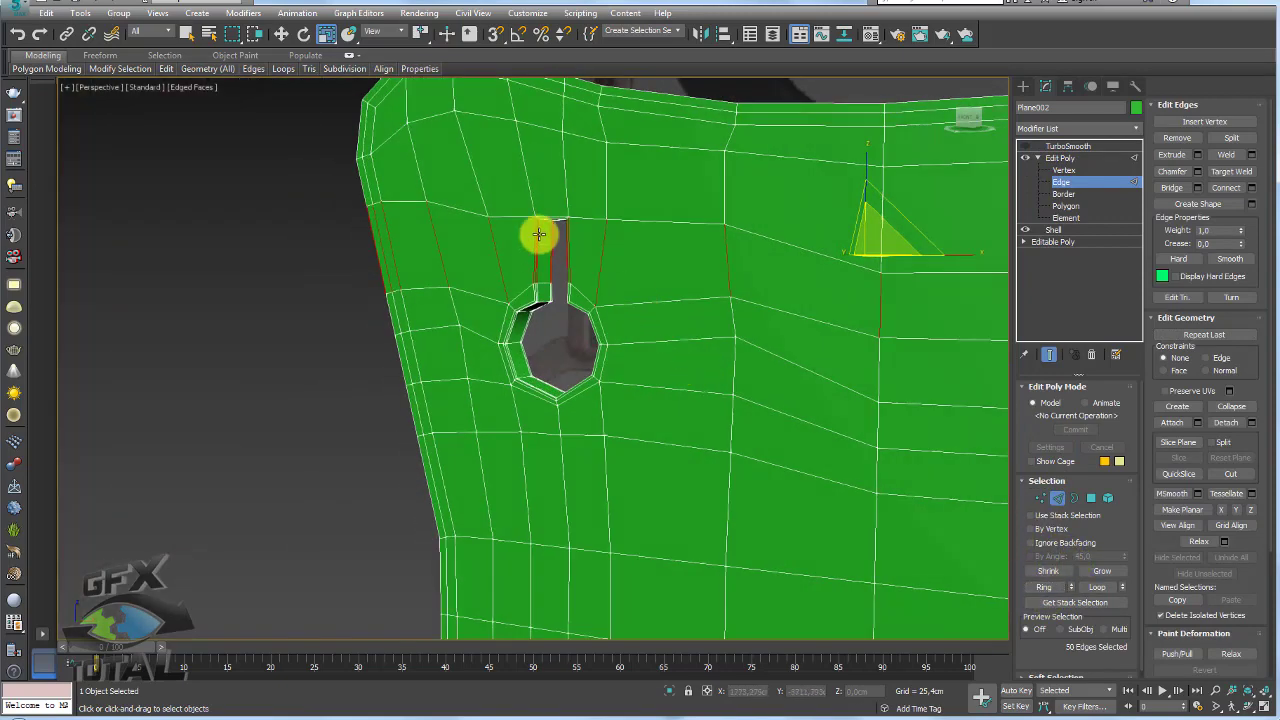
Ring-select the keyhole slot edges and connect them with 2 segments at pinch 87
{"action": "left_click", "coordinate": [1056, 157]}
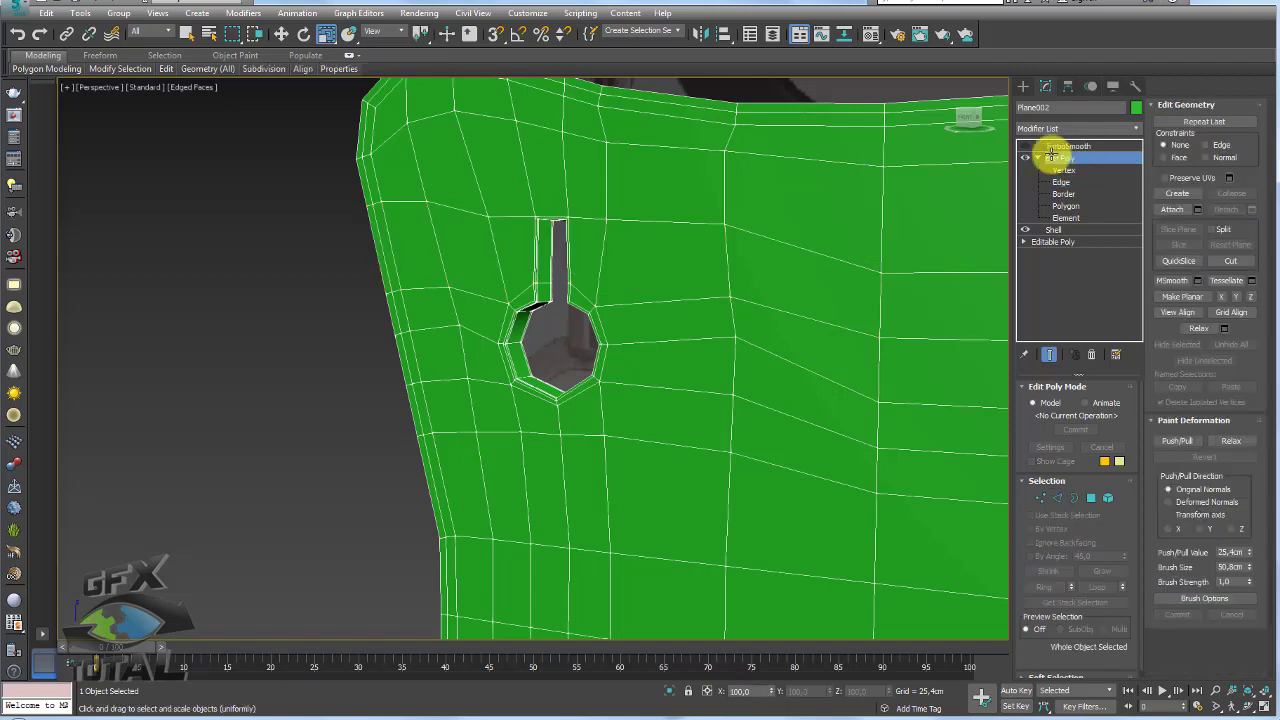
{"action": "left_click", "coordinate": [1037, 158]}
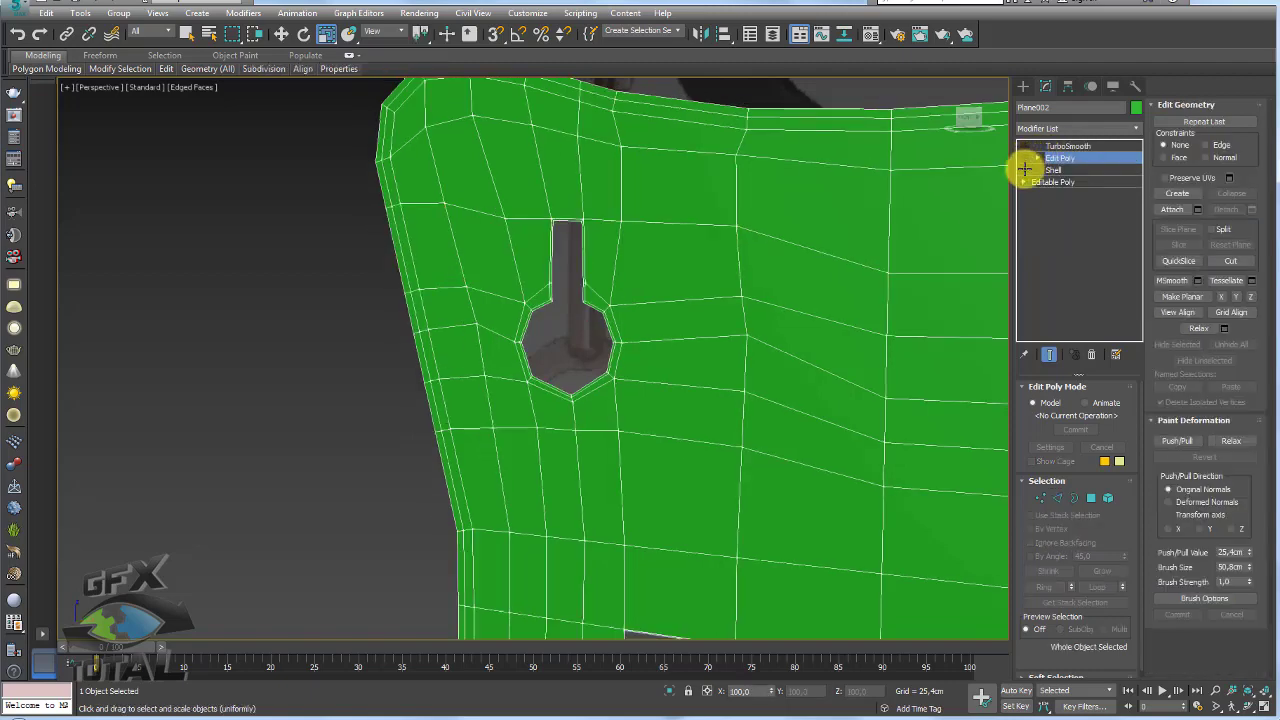
{"action": "left_click", "coordinate": [1026, 182]}
{"action": "left_click", "coordinate": [1047, 206]}
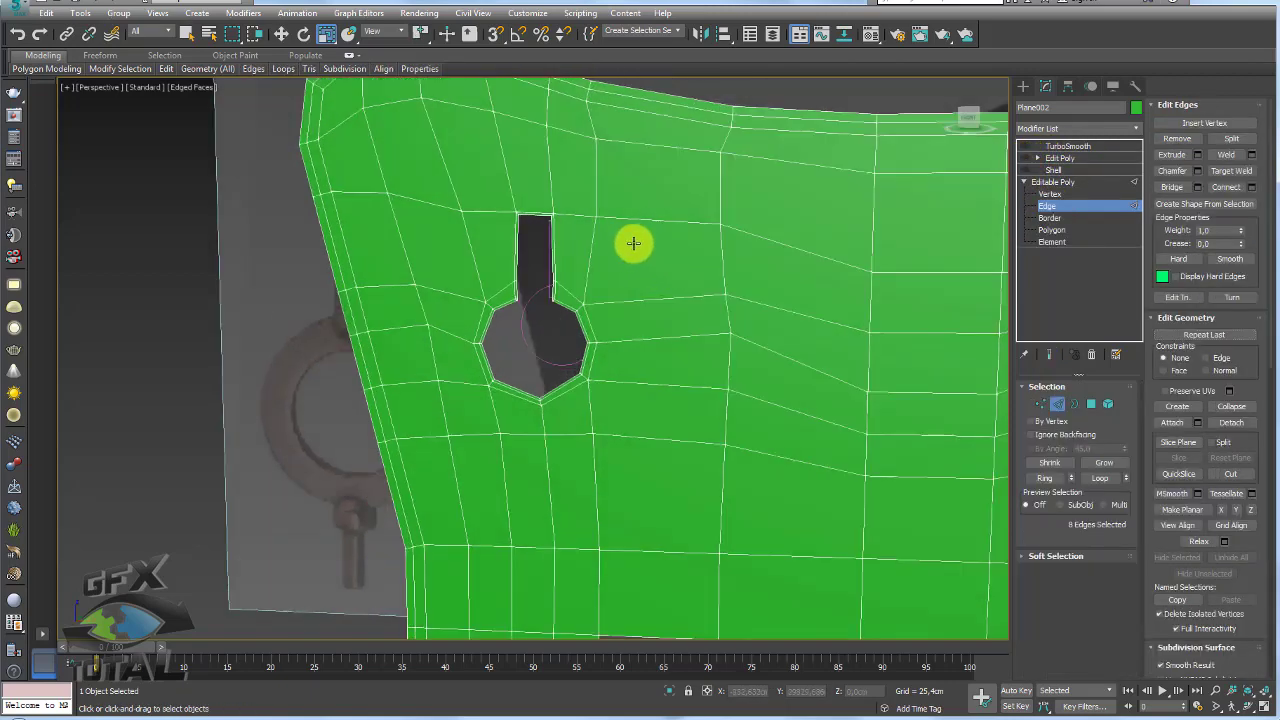
{"action": "left_click", "coordinate": [529, 249]}
{"action": "scroll", "coordinate": [566, 251], "scroll_direction": "up", "scroll_amount": 3}
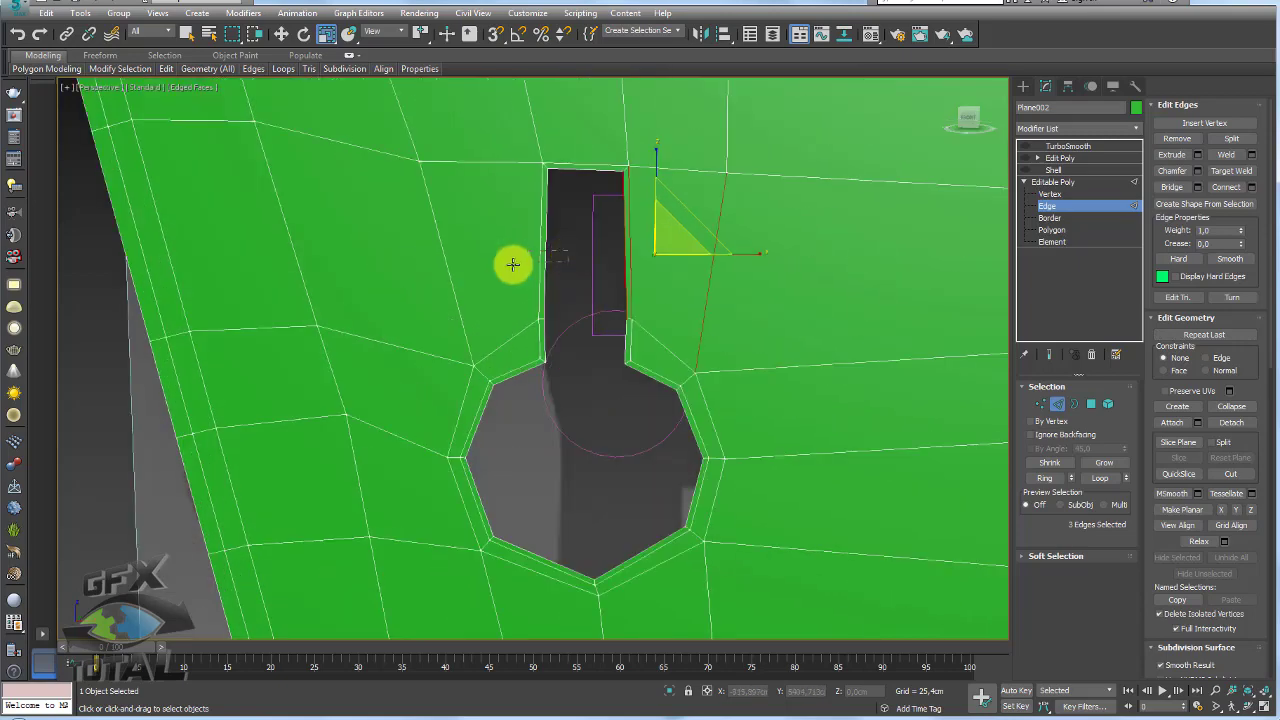
{"action": "left_click", "coordinate": [1045, 478]}
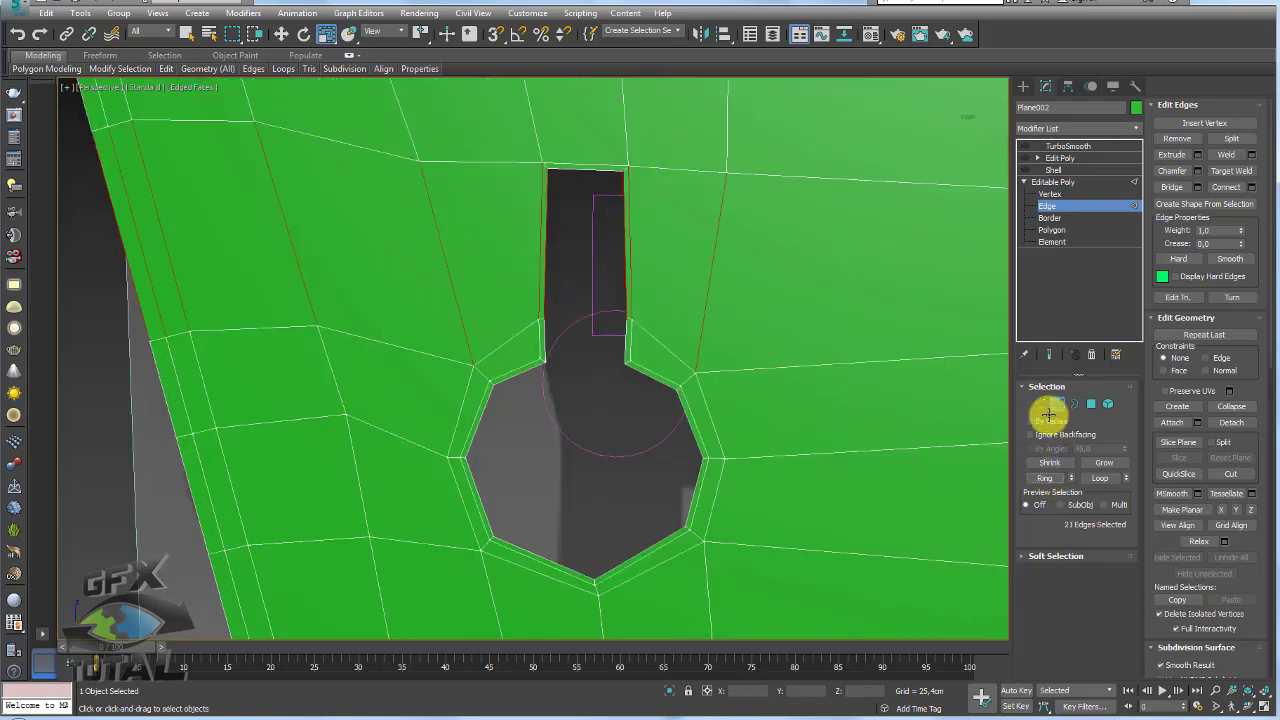
{"action": "left_click", "coordinate": [1252, 187]}
{"action": "mouse_move", "coordinate": [540, 365]}
{"action": "left_mouse_down"}
{"action": "mouse_move", "coordinate": [541, 380]}
{"action": "mouse_move", "coordinate": [543, 177]}
{"action": "mouse_move", "coordinate": [560, 137]}
{"action": "mouse_move", "coordinate": [534, 417]}
{"action": "mouse_move", "coordinate": [577, 243]}
{"action": "mouse_move", "coordinate": [549, 407]}
{"action": "left_mouse_up"}
{"action": "left_click", "coordinate": [538, 427]}
Connect the edge ring above the slot the same way, running the loops to the top edge
{"action": "middle_click_drag", "start_coordinate": [580, 223], "coordinate": [600, 380], "text": "alt"}
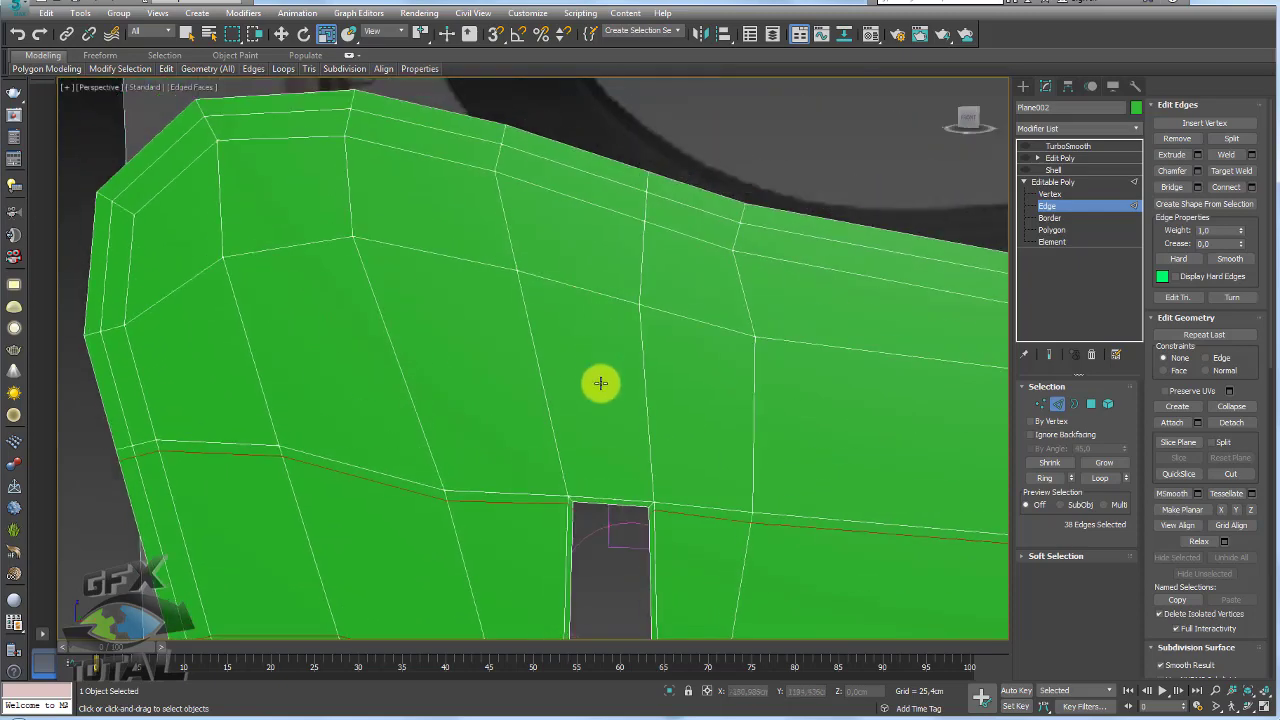
{"action": "left_click", "coordinate": [605, 500]}
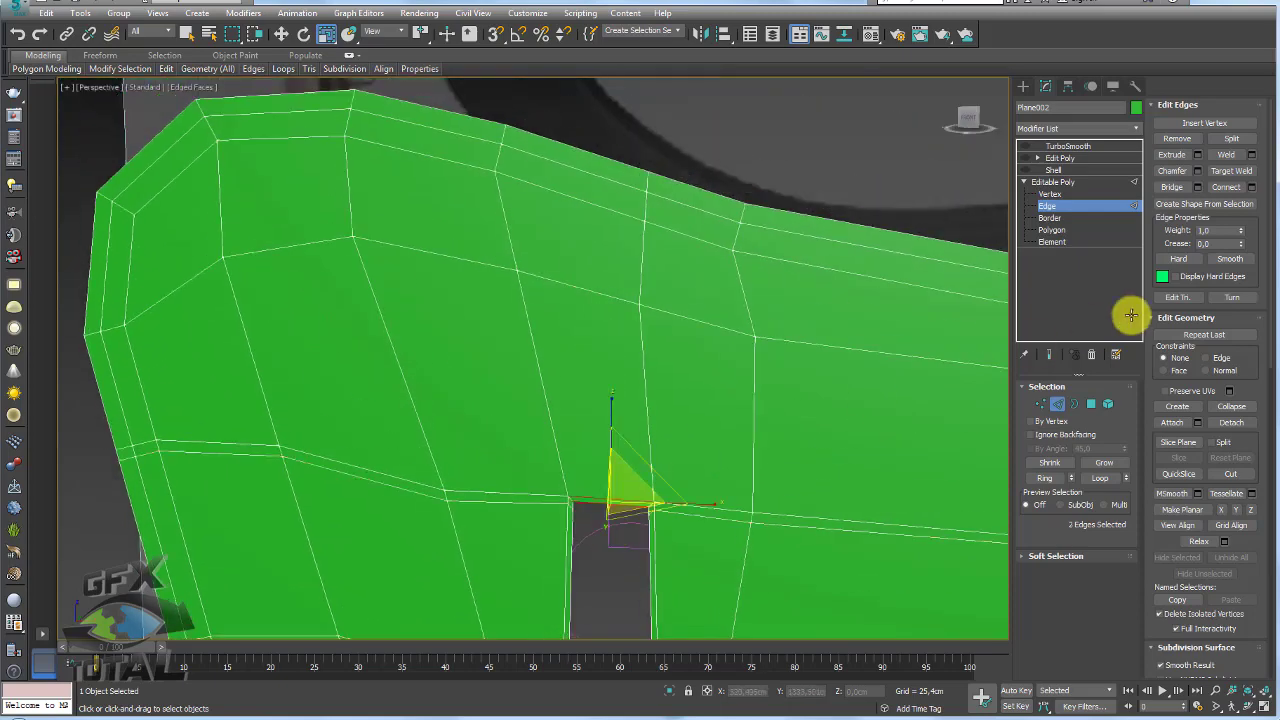
{"action": "left_click", "coordinate": [1060, 474]}
{"action": "key", "text": "ctrl+shift+e"}
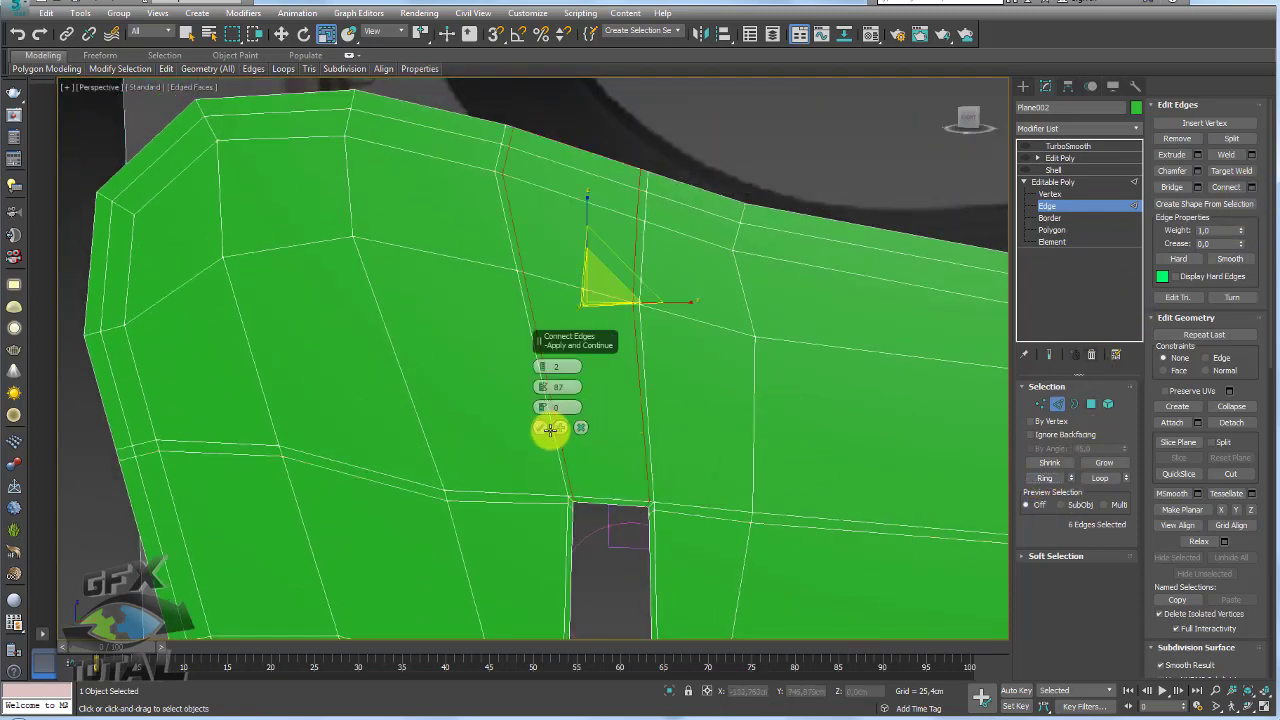
{"action": "left_click", "coordinate": [505, 155], "text": "alt"}
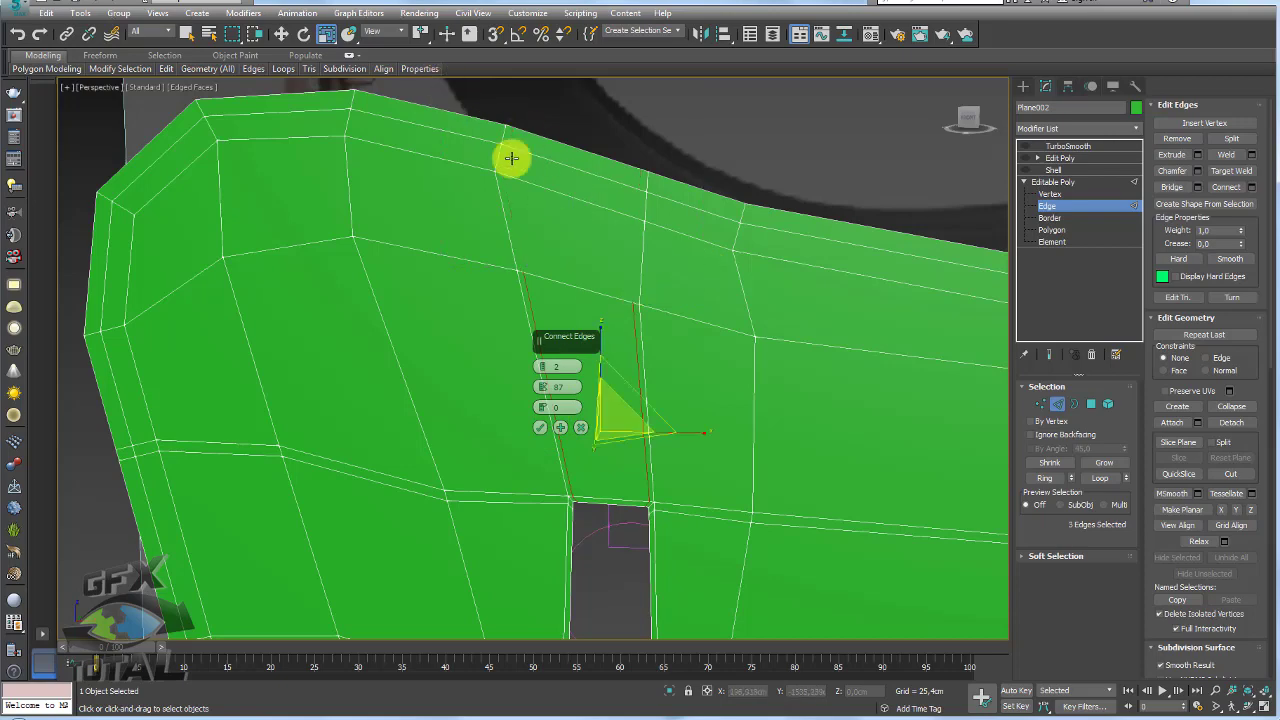
{"action": "middle_click_drag", "start_coordinate": [508, 157], "coordinate": [605, 296], "text": "alt"}
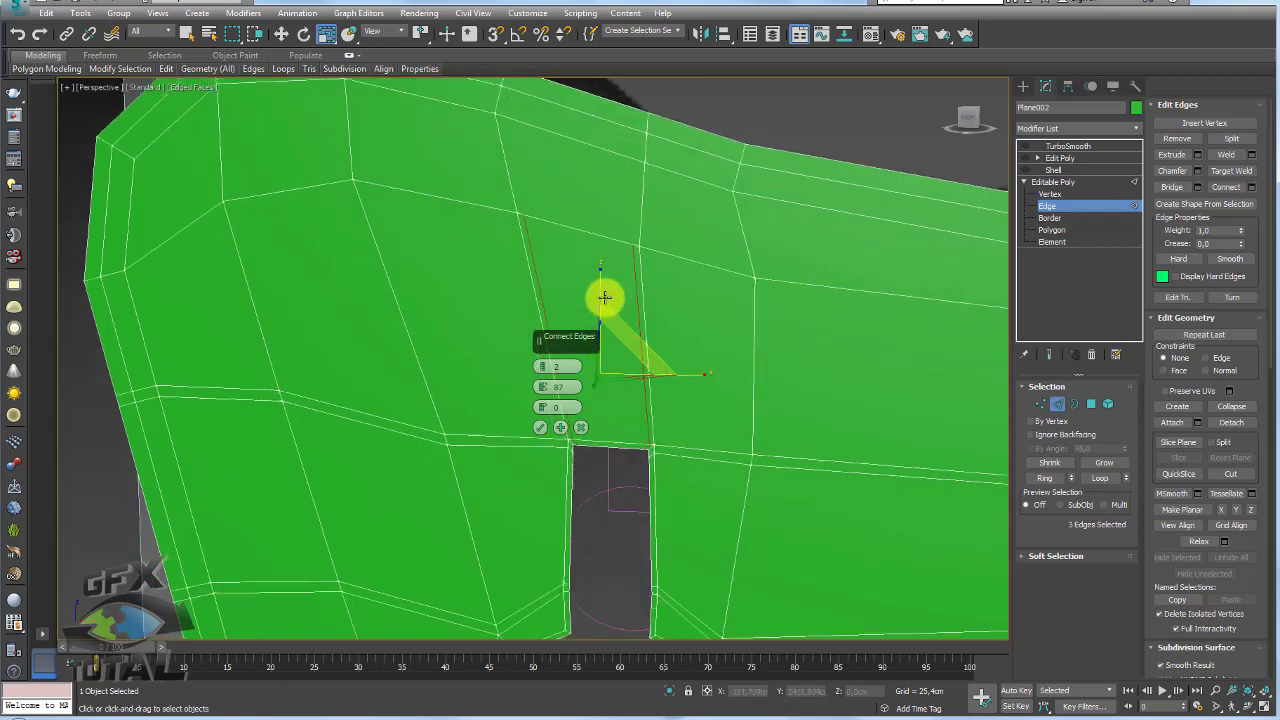
{"action": "left_click", "coordinate": [539, 426]}
{"action": "scroll", "coordinate": [640, 316], "scroll_direction": "up", "scroll_amount": 3}
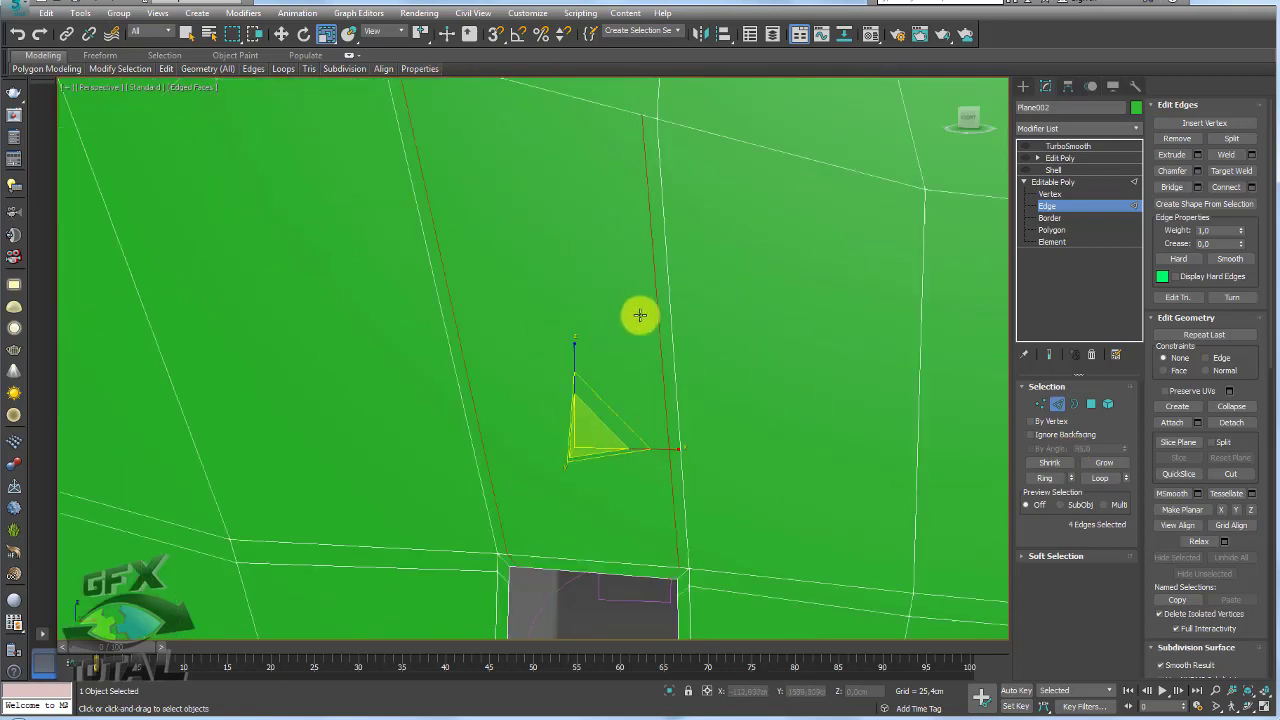
{"action": "mouse_move", "coordinate": [599, 313]}
{"action": "middle_mouse_down"}
{"action": "mouse_move", "coordinate": [612, 334]}
{"action": "mouse_move", "coordinate": [809, 360]}
{"action": "middle_mouse_up"}
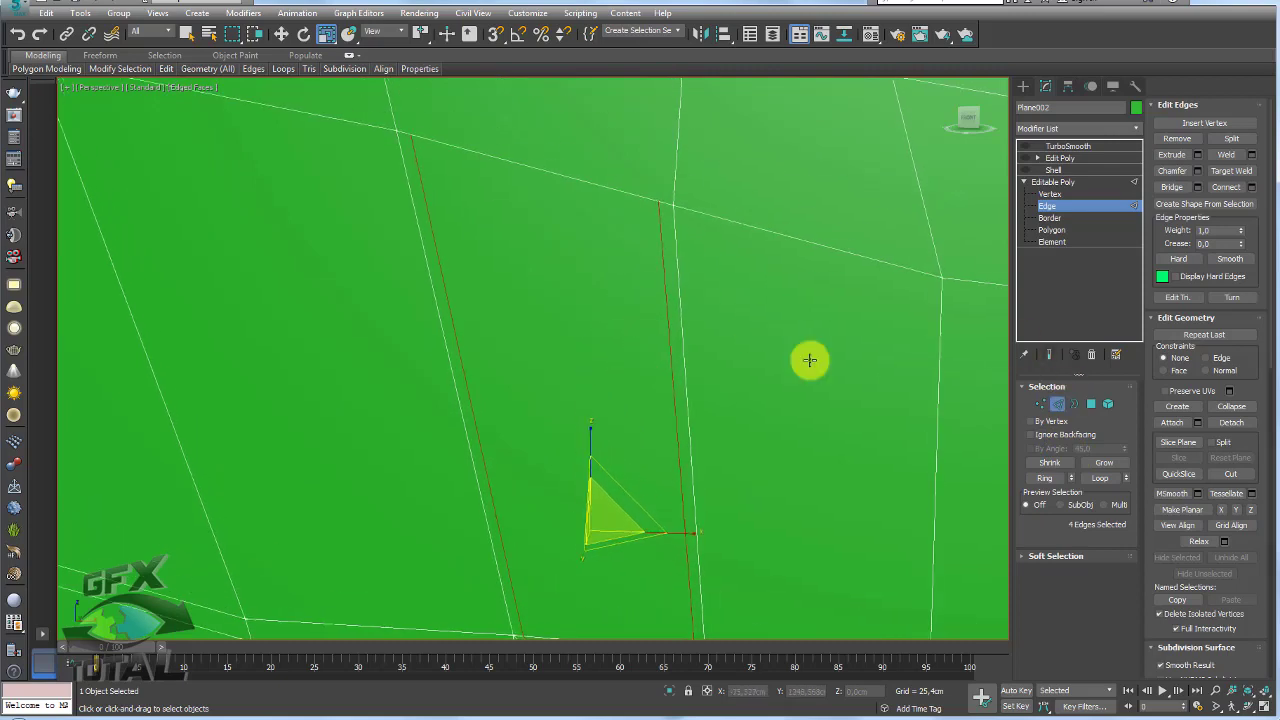
{"action": "left_click", "coordinate": [1038, 401]}
Target Weld the two doubled vertices above the keyhole at the top left and right
{"action": "left_click", "coordinate": [1231, 154]}
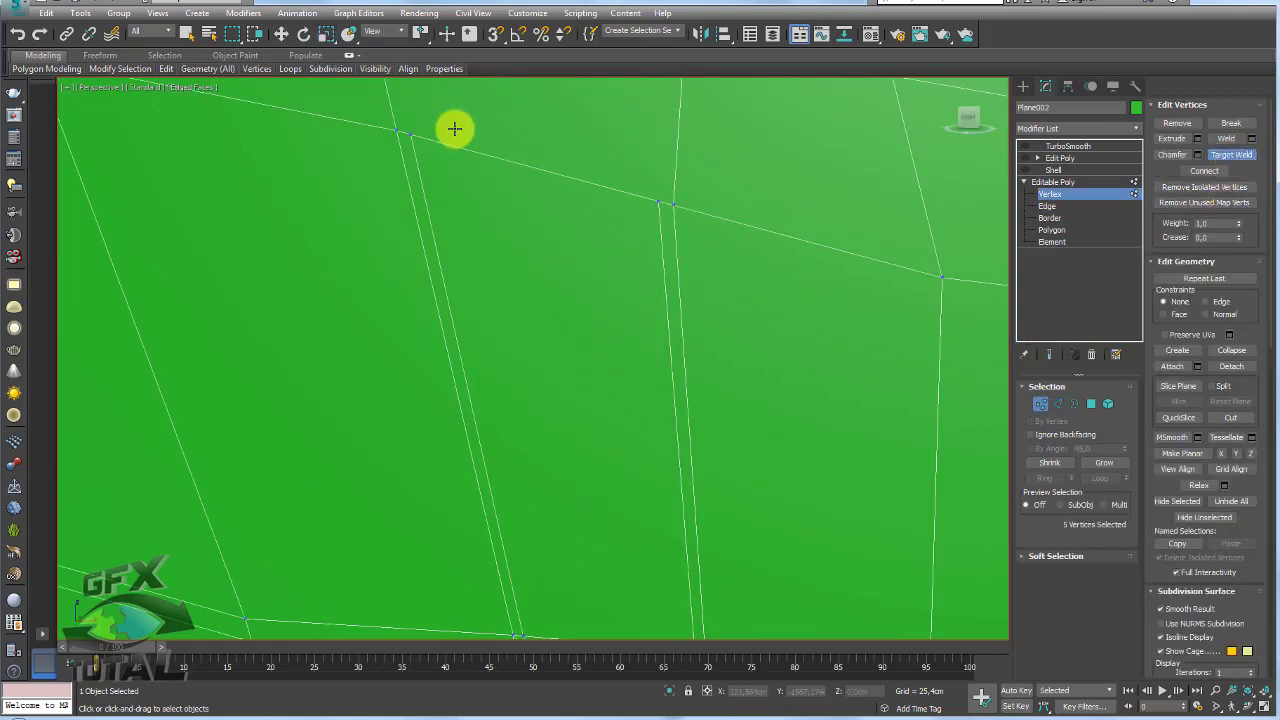
{"action": "left_click", "coordinate": [397, 131]}
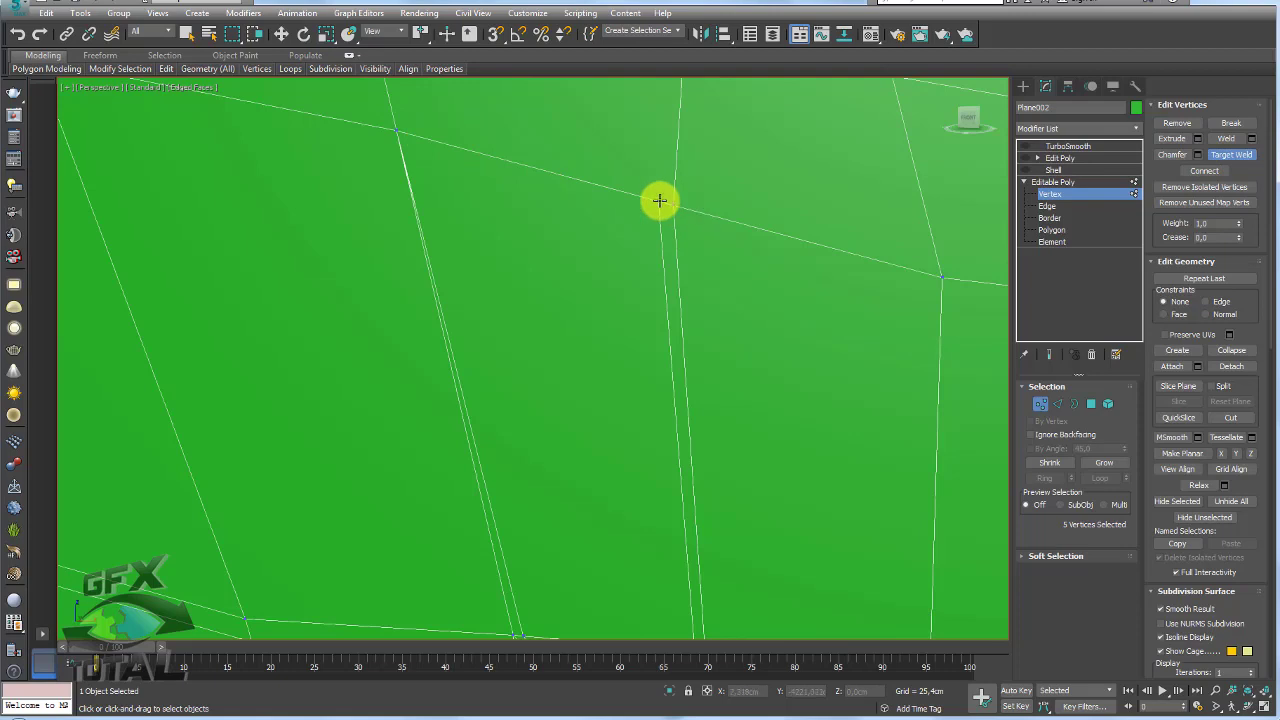
{"action": "left_click", "coordinate": [672, 205]}
{"action": "scroll", "coordinate": [713, 441], "scroll_direction": "down", "scroll_amount": 3}
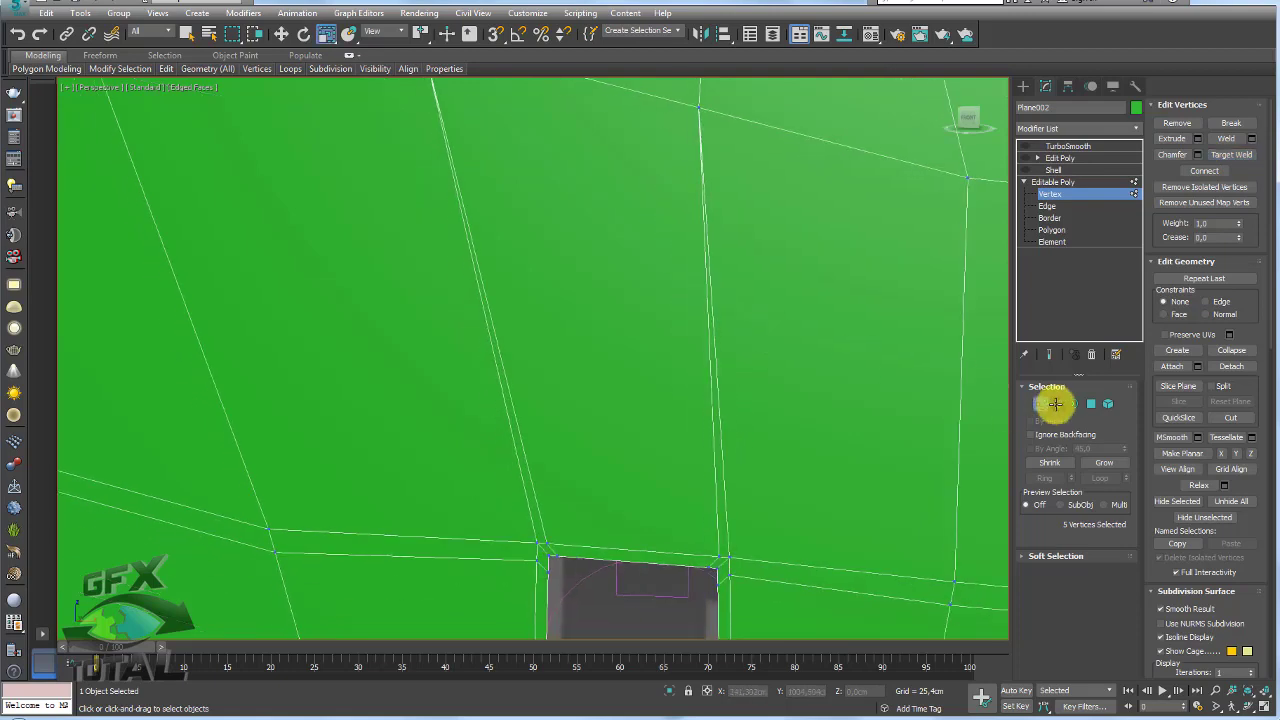
Connect the left and right vertical edges above the slot with a new edge
{"action": "left_click", "coordinate": [1057, 403]}
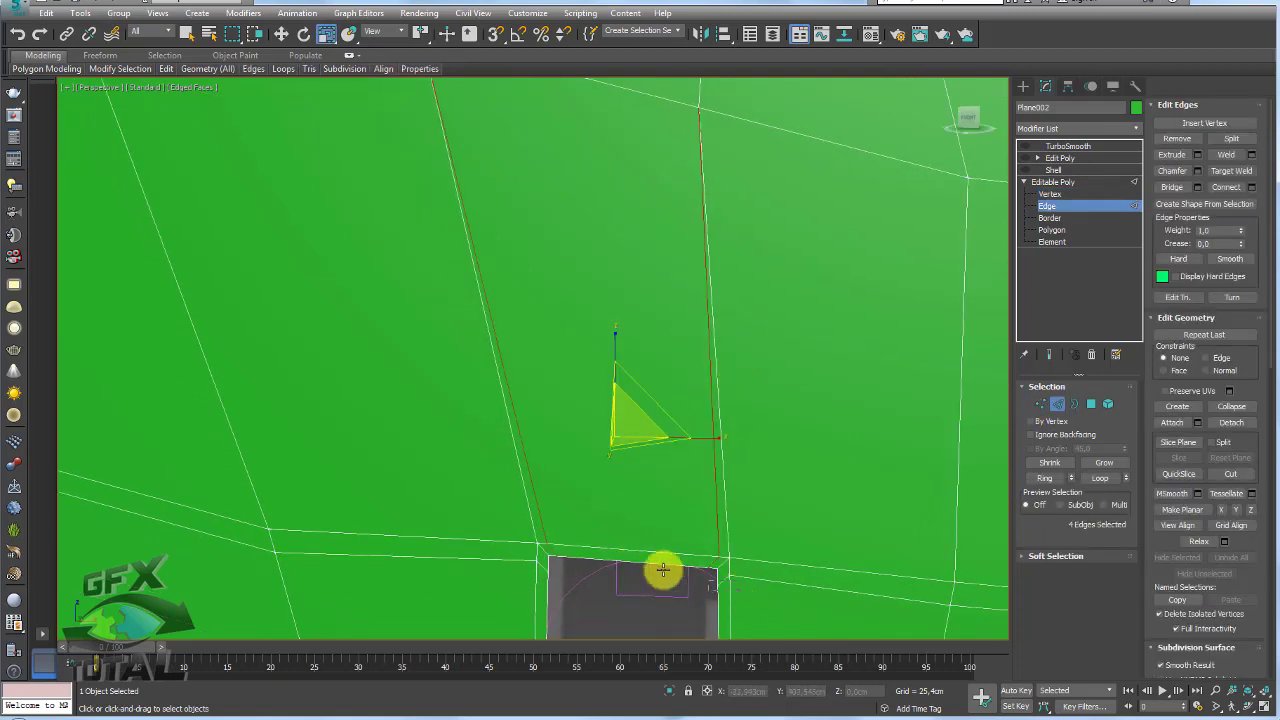
{"action": "left_click", "coordinate": [537, 553]}
{"action": "left_click", "coordinate": [712, 524], "text": "ctrl"}
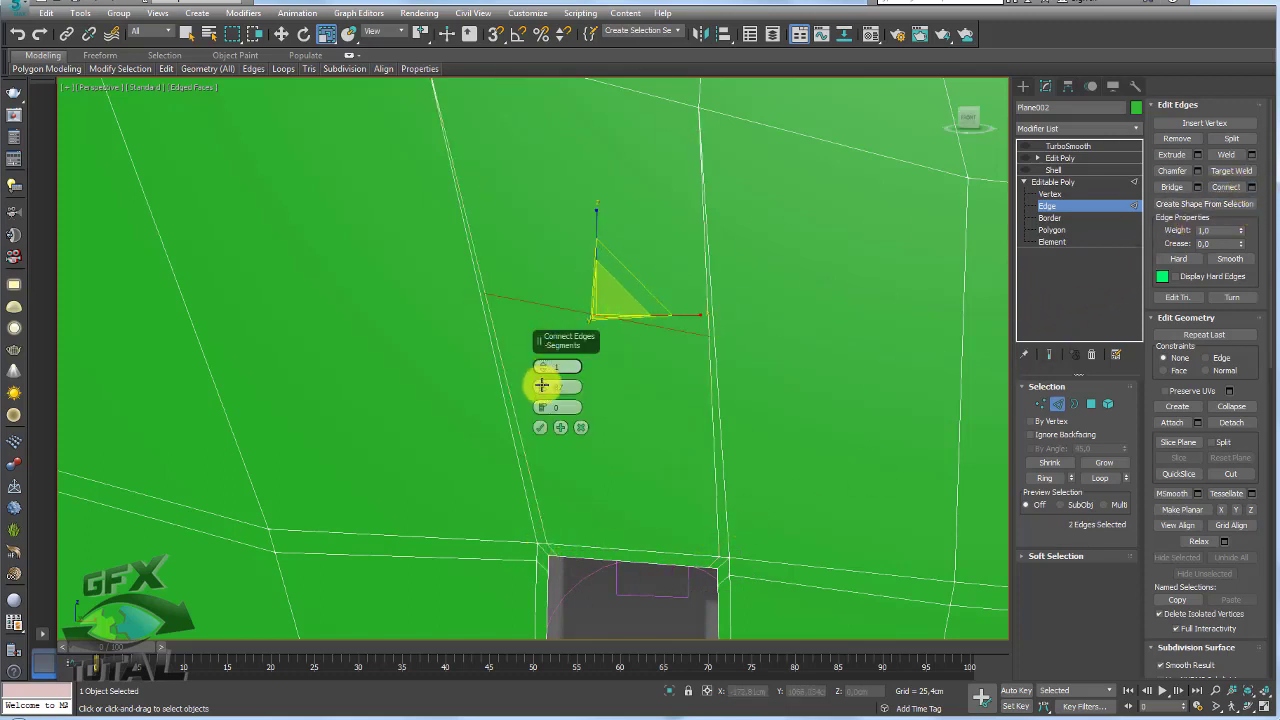
{"action": "left_click", "coordinate": [537, 423]}
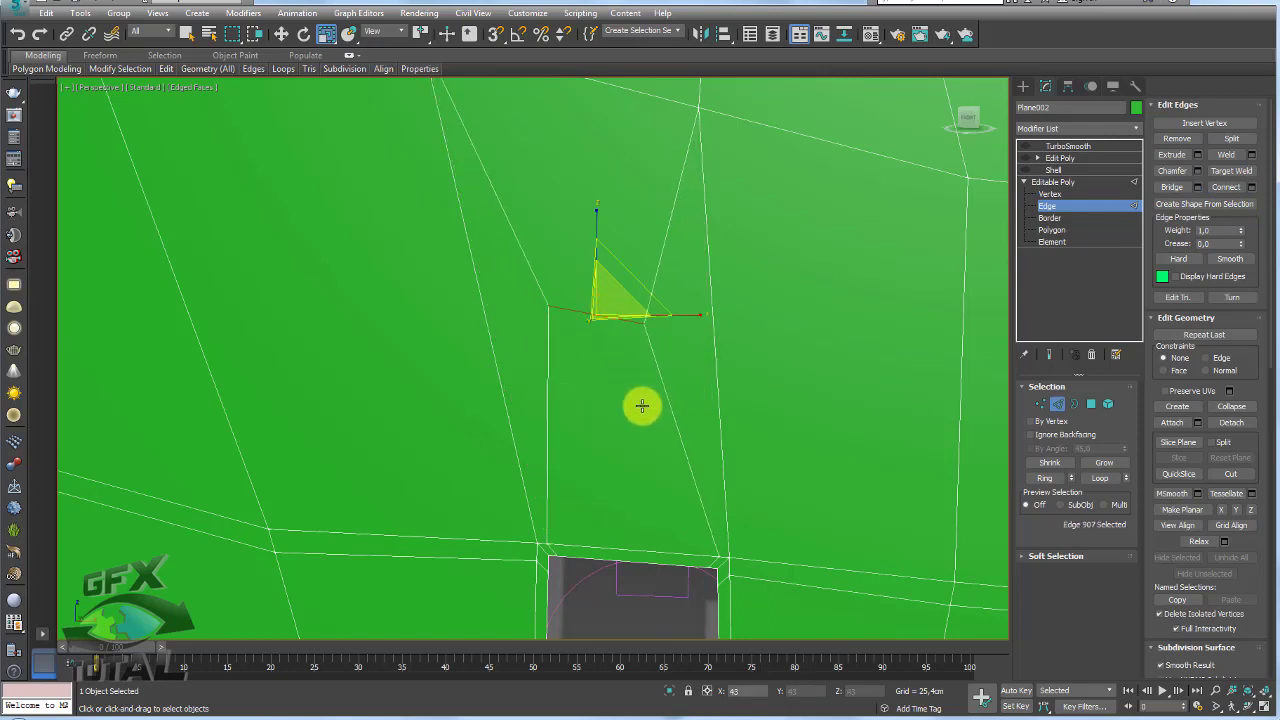
{"action": "middle_click_drag", "start_coordinate": [670, 426], "coordinate": [633, 393], "text": "alt"}
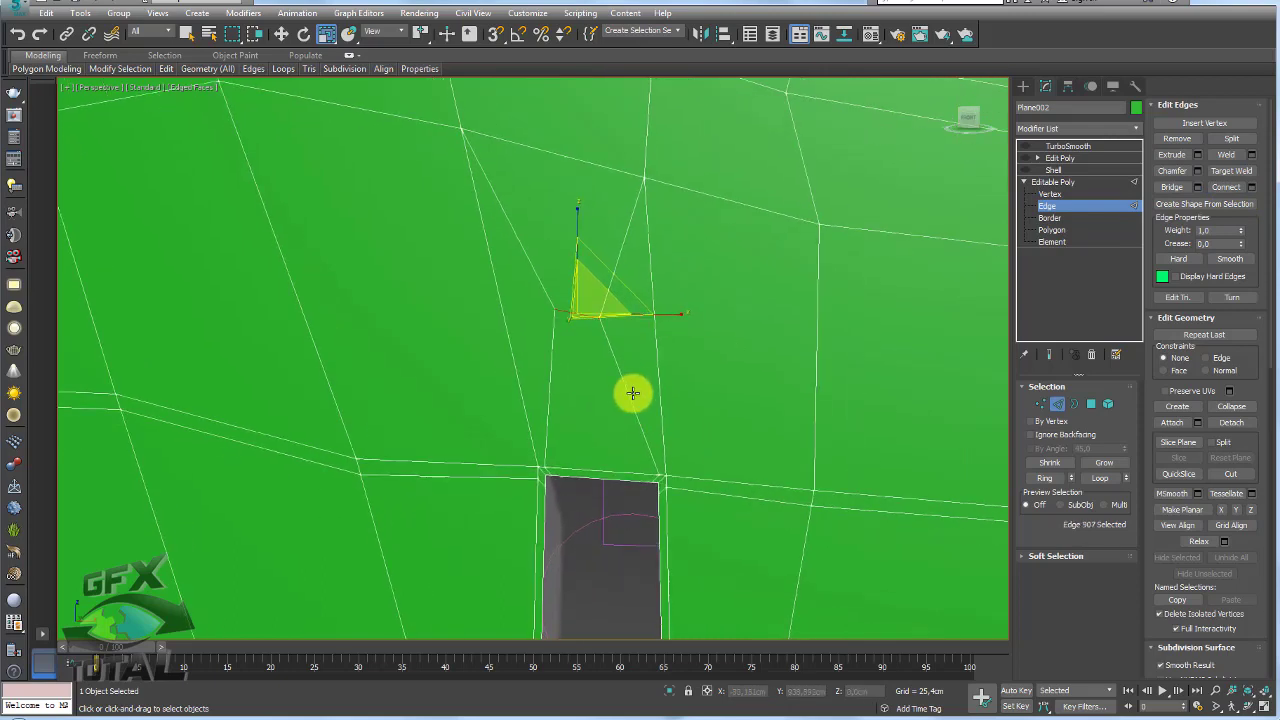
{"action": "left_click_drag", "start_coordinate": [656, 475], "coordinate": [613, 343]}
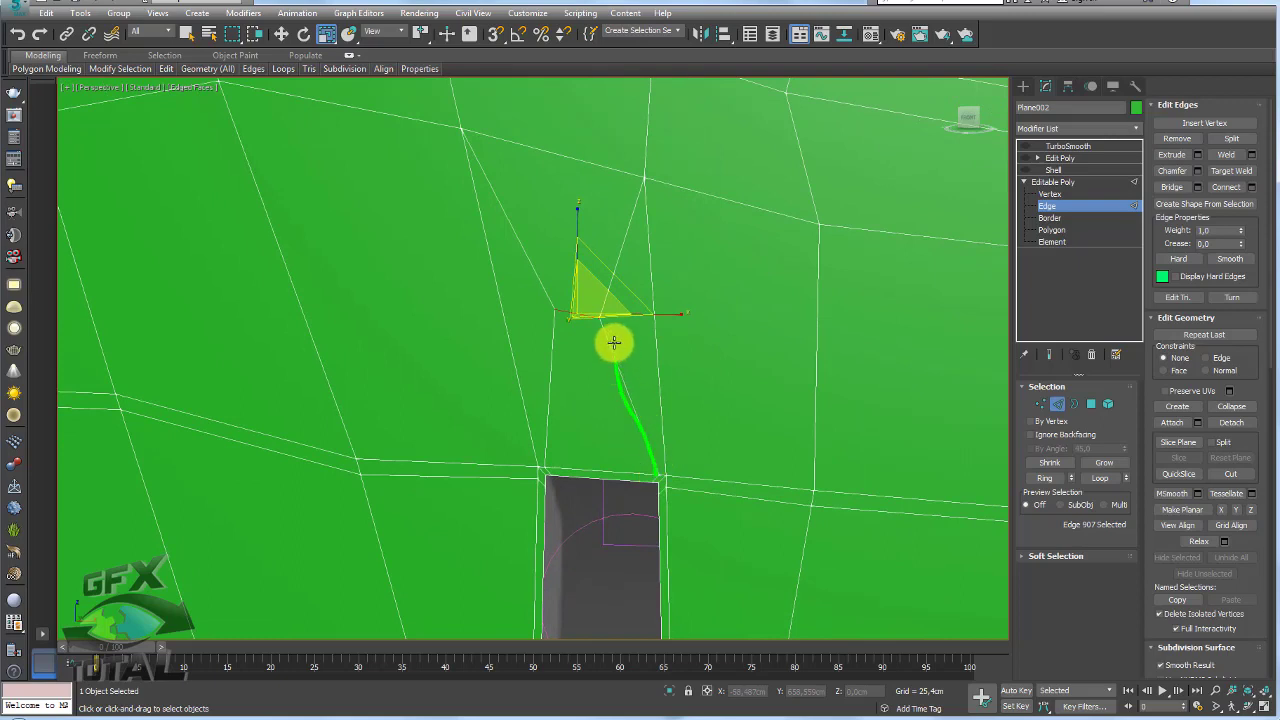
{"action": "mouse_move", "coordinate": [605, 292]}
{"action": "left_mouse_down"}
{"action": "mouse_move", "coordinate": [646, 174]}
{"action": "mouse_move", "coordinate": [660, 456]}
{"action": "left_mouse_up"}
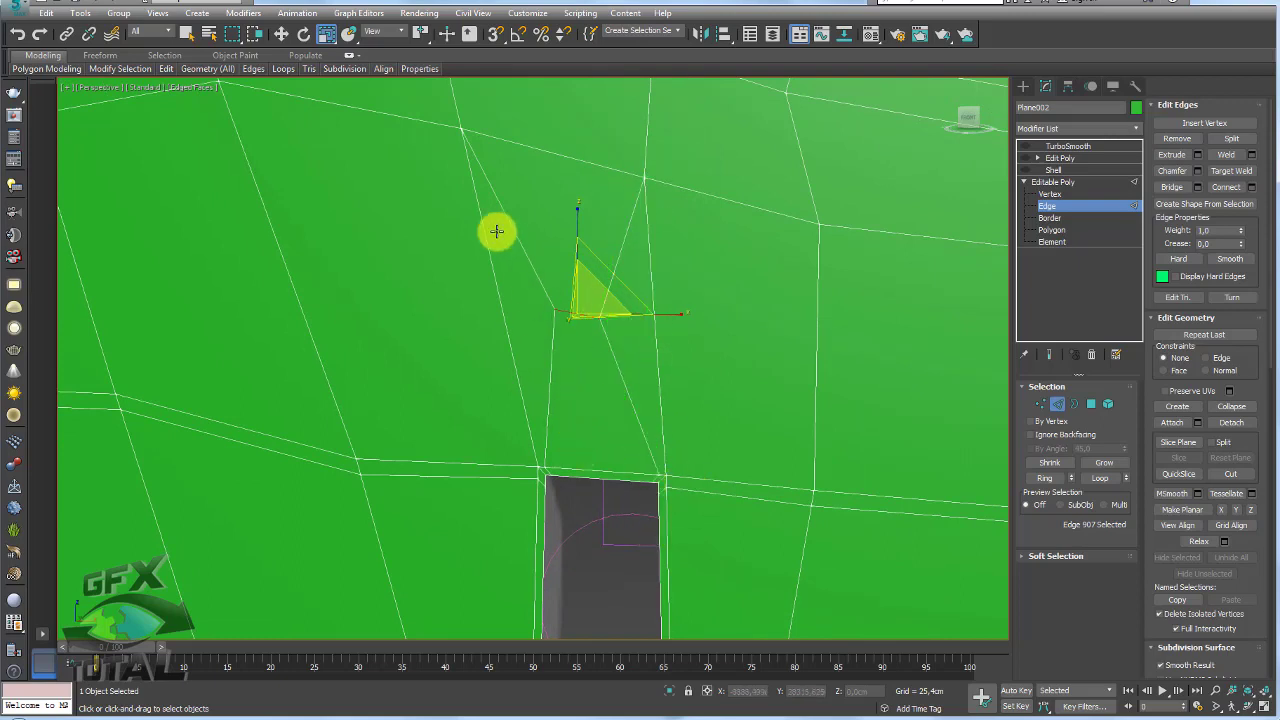
{"action": "scroll", "coordinate": [661, 278], "scroll_direction": "down", "scroll_amount": 2}
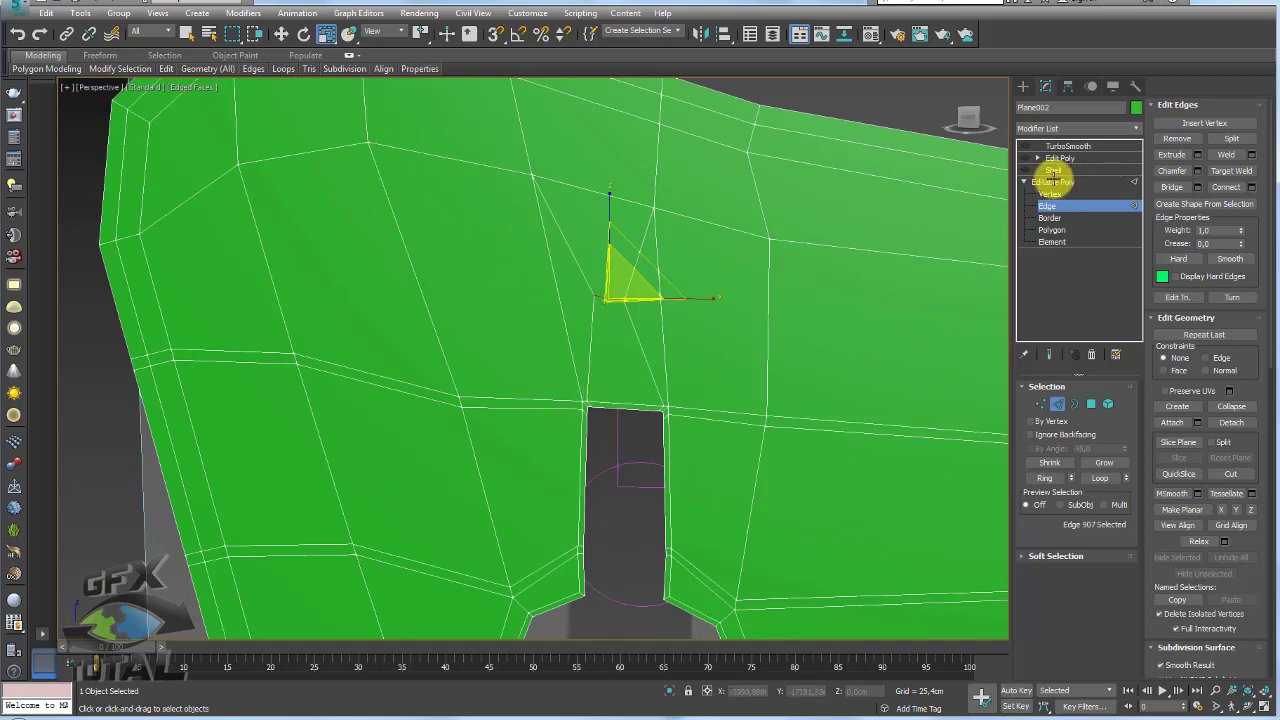
Check the Shell thickness settings, then move to the Edit Poly layer above the Shell
{"action": "left_click", "coordinate": [1041, 182]}
{"action": "left_click", "coordinate": [1050, 170]}
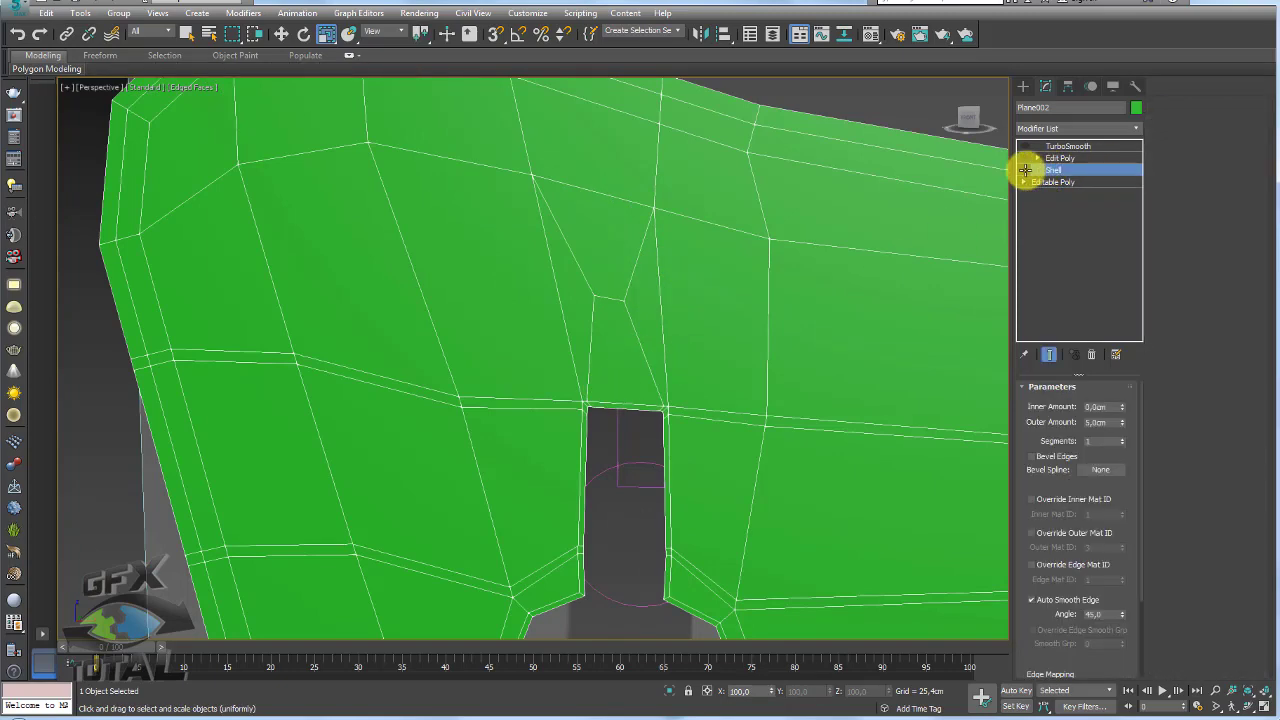
{"action": "scroll", "coordinate": [800, 280], "scroll_direction": "down", "scroll_amount": 3}
{"action": "scroll", "coordinate": [817, 278], "scroll_direction": "down", "scroll_amount": 2}
{"action": "left_click", "coordinate": [1045, 158]}
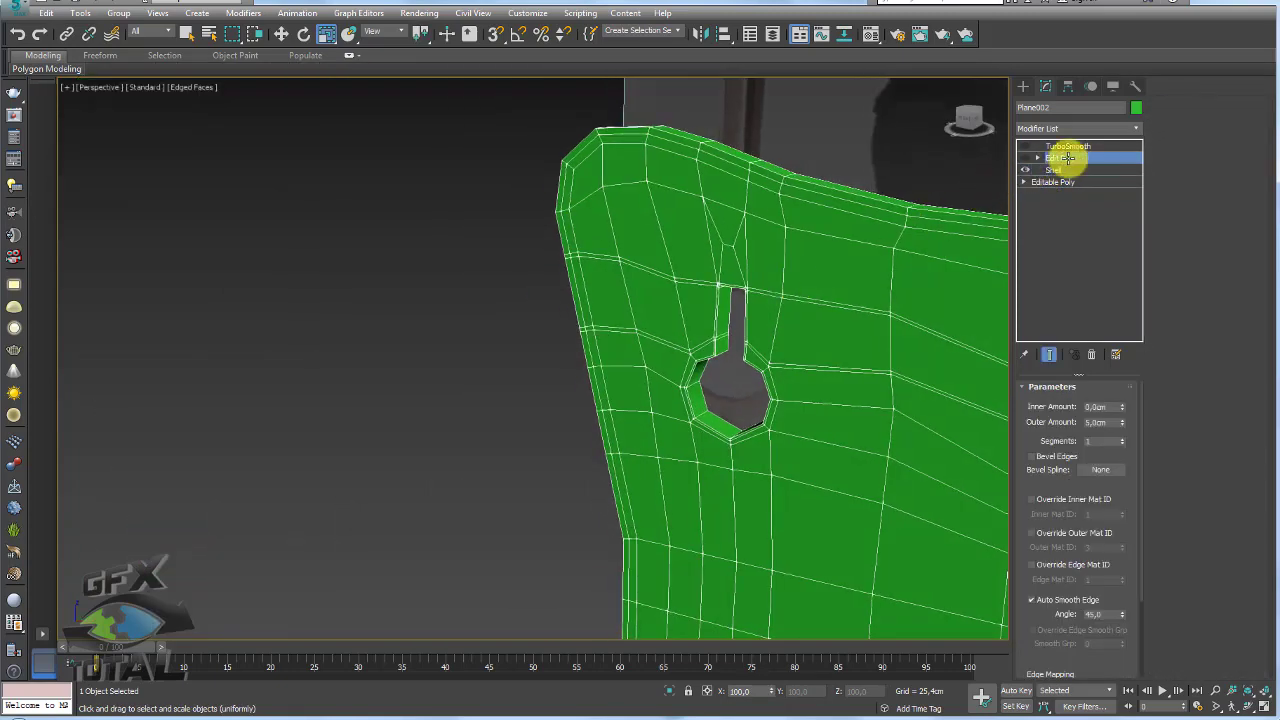
{"action": "mouse_move", "coordinate": [1027, 155]}
{"action": "middle_mouse_down", "text": "alt"}
{"action": "mouse_move", "coordinate": [857, 234]}
{"action": "mouse_move", "coordinate": [1029, 165]}
{"action": "middle_mouse_up", "text": "alt"}
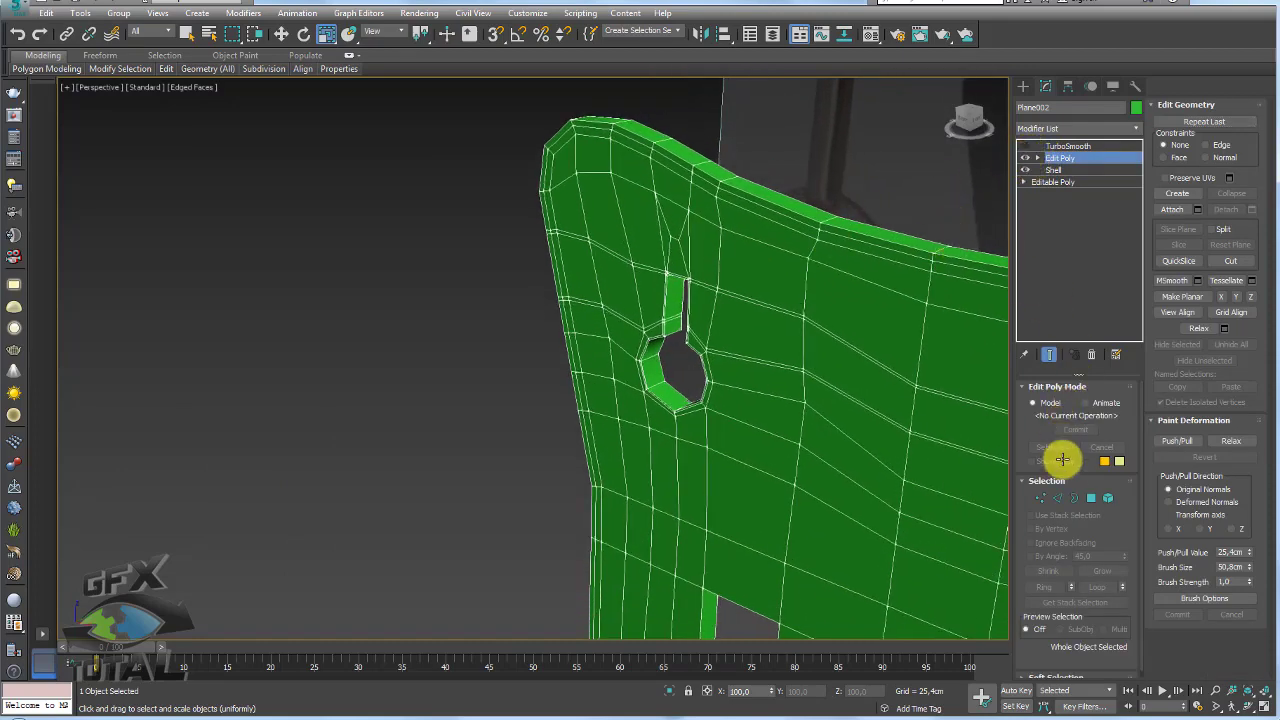
Ring-select the edges through the keyhole rim's thickness and connect them with a new loop
{"action": "left_click", "coordinate": [1057, 497]}
{"action": "left_click", "coordinate": [833, 219]}
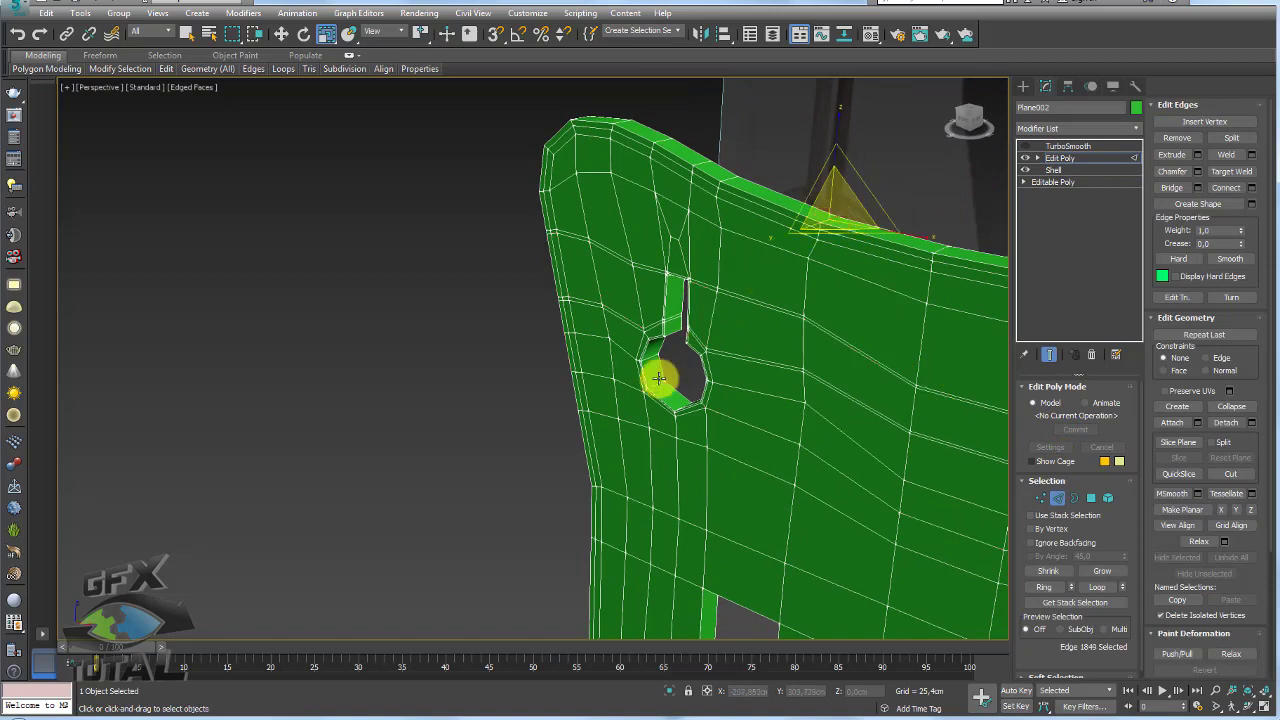
{"action": "scroll", "coordinate": [665, 328], "scroll_direction": "up", "scroll_amount": 3}
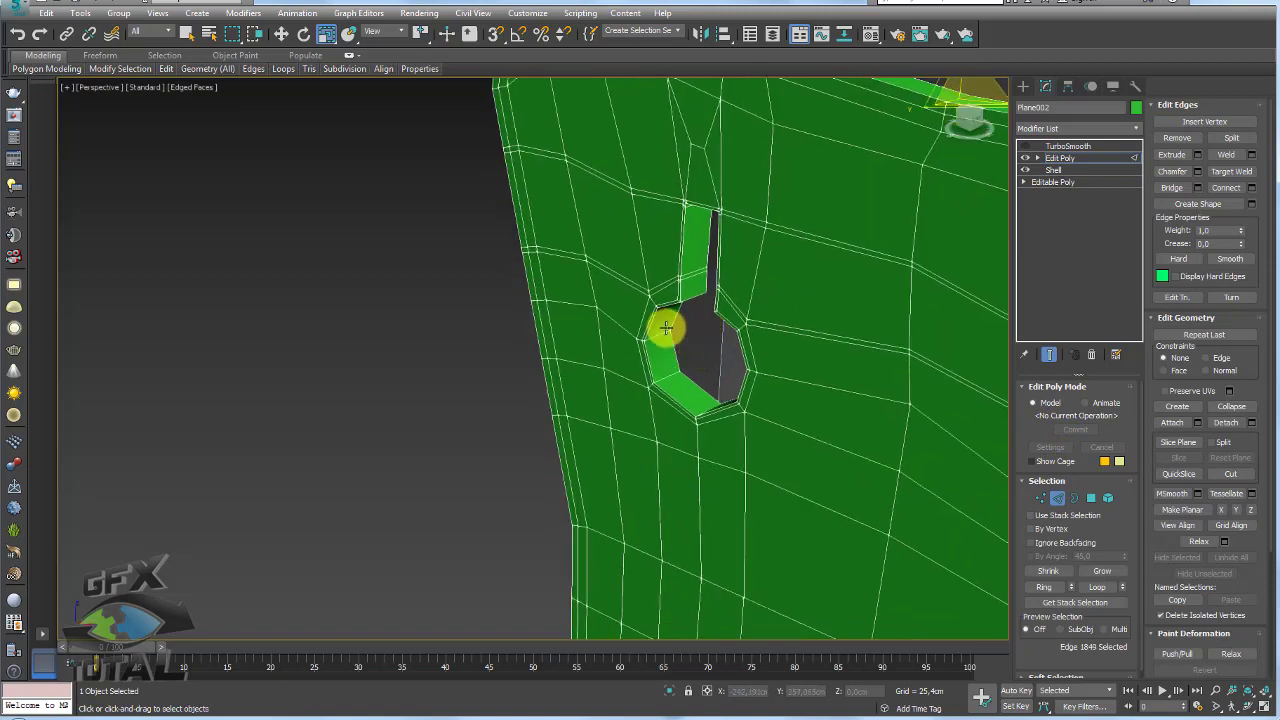
{"action": "left_click", "coordinate": [1043, 586]}
{"action": "mouse_move", "coordinate": [894, 380]}
{"action": "middle_mouse_down", "text": "alt"}
{"action": "mouse_move", "coordinate": [795, 471]}
{"action": "mouse_move", "coordinate": [820, 450]}
{"action": "middle_mouse_up", "text": "alt"}
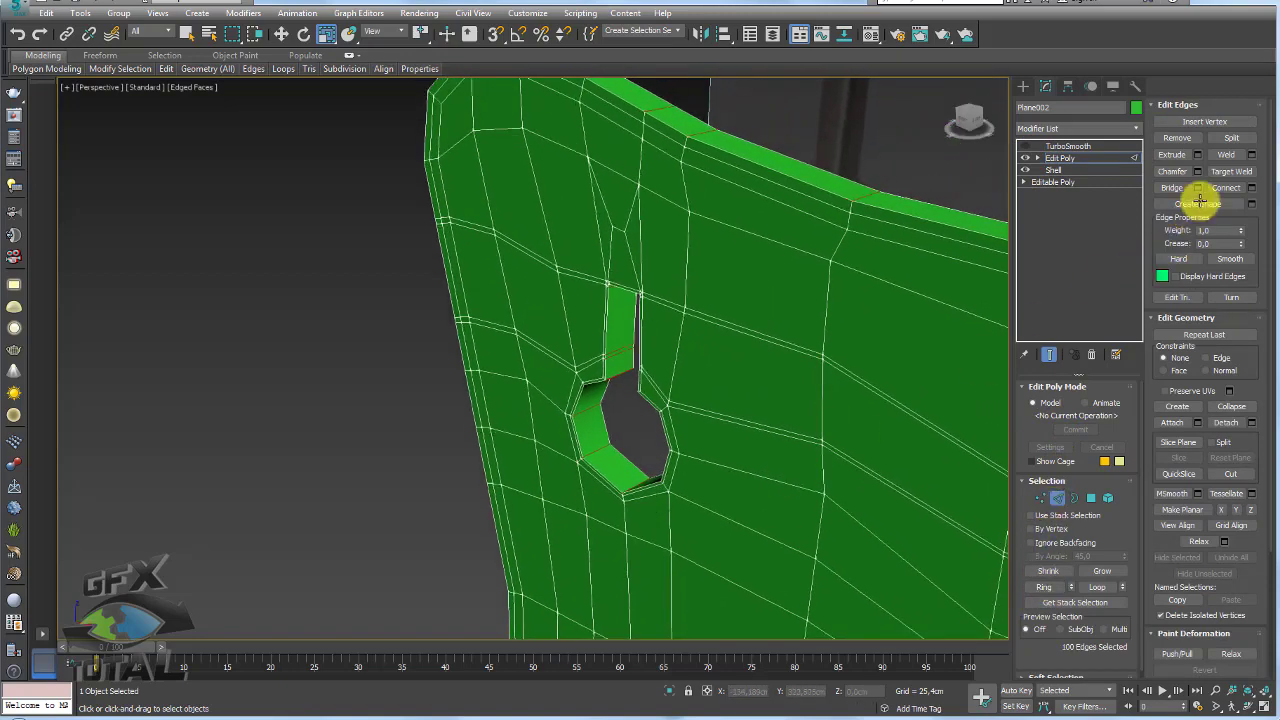
{"action": "left_click", "coordinate": [1253, 187]}
{"action": "left_click", "coordinate": [537, 423]}
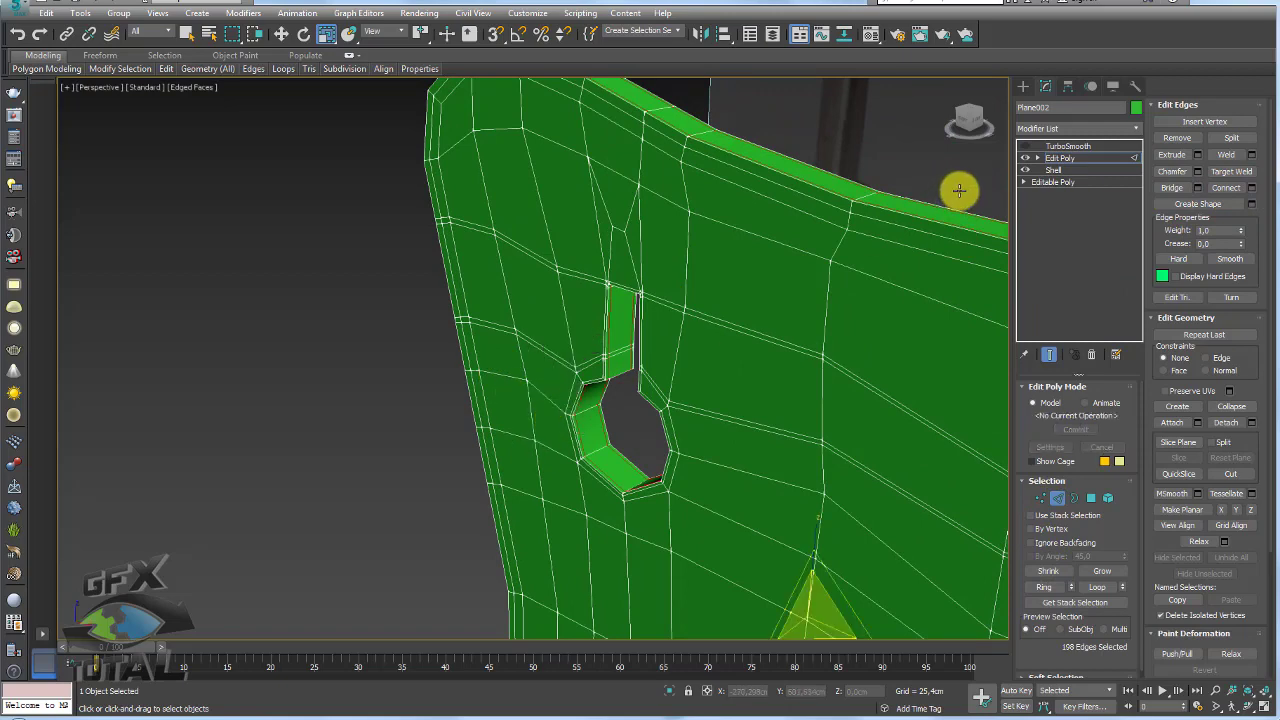
Turn on TurboSmooth and inspect the smoothed keyhole and finger slots up close
{"action": "left_click", "coordinate": [1068, 146]}
{"action": "left_click", "coordinate": [1024, 146]}
{"action": "scroll", "coordinate": [654, 243], "scroll_direction": "down", "scroll_amount": 3}
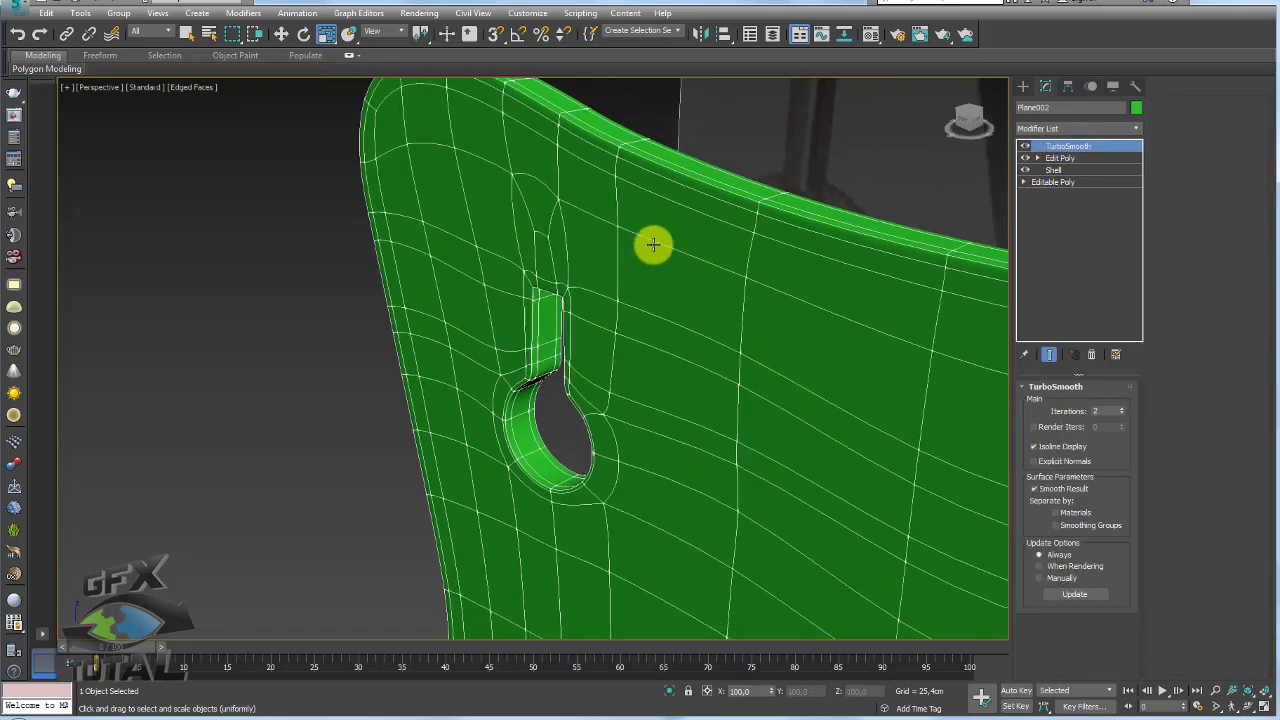
{"action": "middle_click_drag", "start_coordinate": [654, 243], "coordinate": [363, 366], "text": "alt"}
{"action": "left_click", "coordinate": [451, 395]}
{"action": "mouse_move", "coordinate": [549, 420]}
{"action": "middle_mouse_down", "text": "alt"}
{"action": "mouse_move", "coordinate": [753, 371]}
{"action": "mouse_move", "coordinate": [537, 251]}
{"action": "middle_mouse_up", "text": "alt"}
{"action": "mouse_move", "coordinate": [460, 274]}
{"action": "middle_mouse_down", "text": "alt"}
{"action": "mouse_move", "coordinate": [677, 343]}
{"action": "mouse_move", "coordinate": [651, 333]}
{"action": "mouse_move", "coordinate": [649, 366]}
{"action": "mouse_move", "coordinate": [617, 314]}
{"action": "mouse_move", "coordinate": [583, 314]}
{"action": "middle_mouse_up", "text": "alt"}
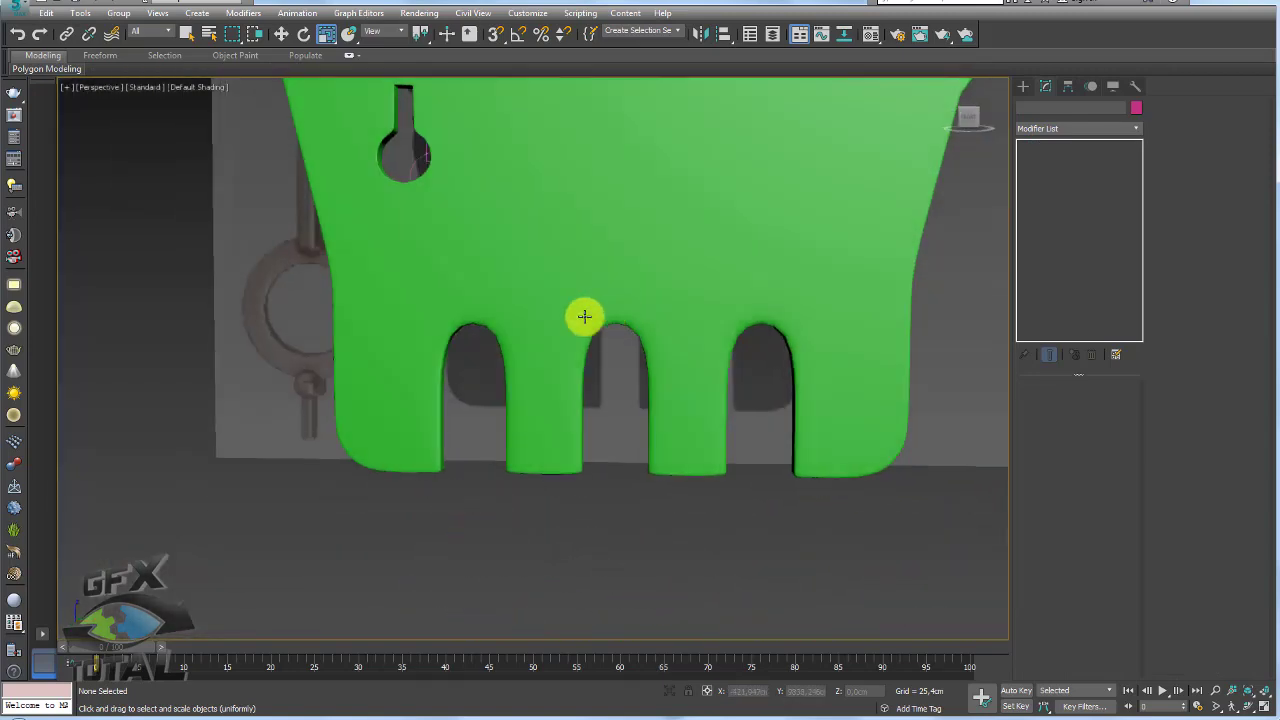
Show edged faces, disable TurboSmooth and Shell, and edit edges on the base Editable Poly
{"action": "key", "text": "F4"}
{"action": "scroll", "coordinate": [556, 316], "scroll_direction": "up", "scroll_amount": 2}
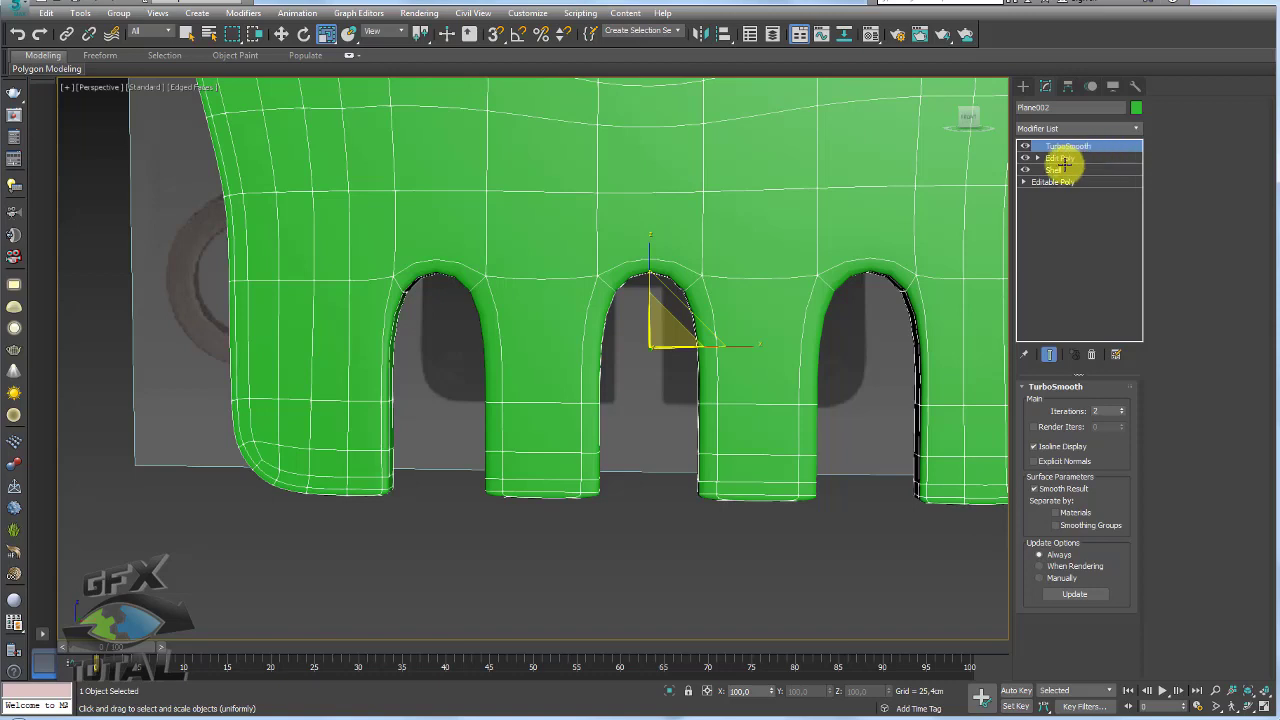
{"action": "left_click", "coordinate": [1062, 160]}
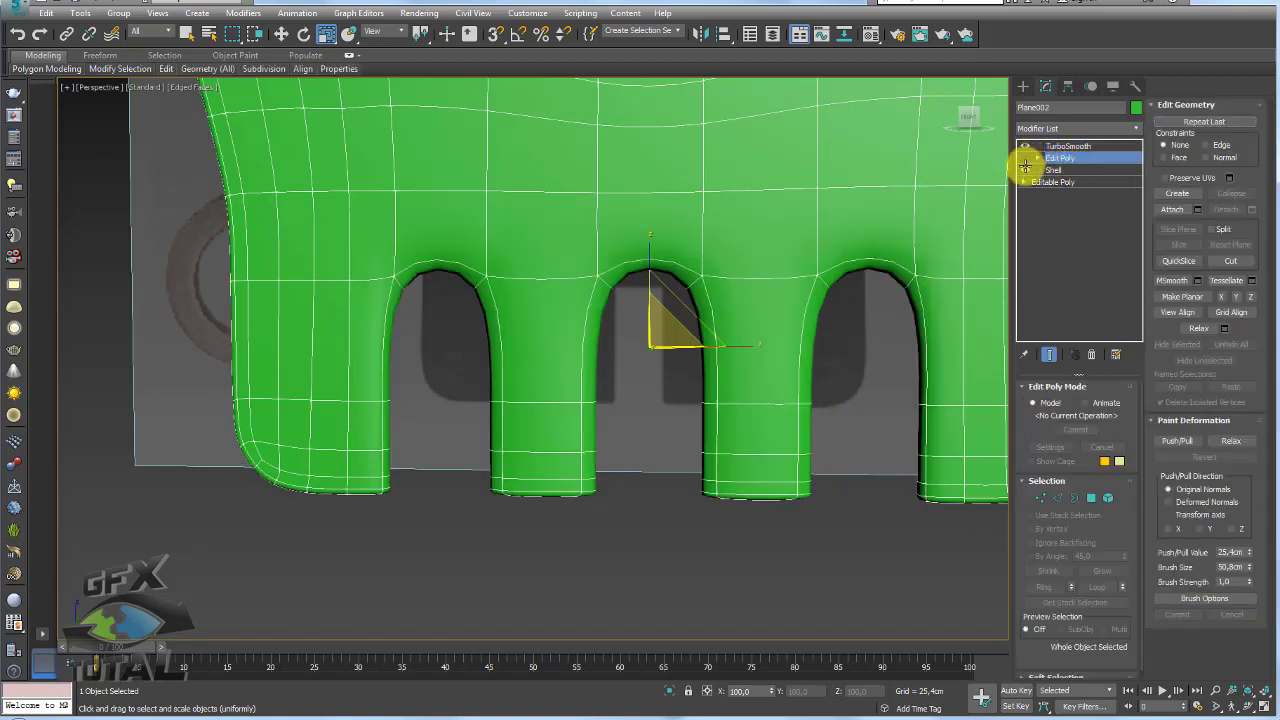
{"action": "left_click", "coordinate": [1025, 146]}
{"action": "left_click", "coordinate": [1027, 169]}
{"action": "left_click", "coordinate": [1027, 169]}
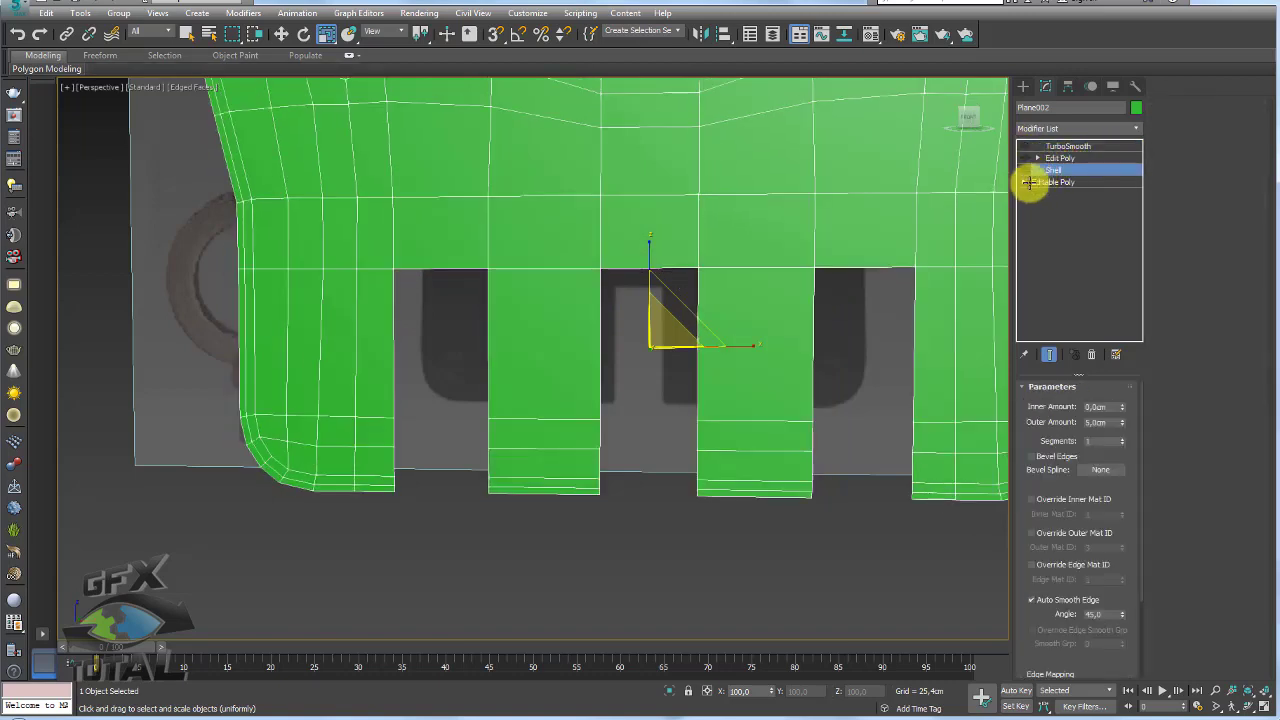
{"action": "left_click", "coordinate": [1050, 205]}
{"action": "mouse_move", "coordinate": [771, 323]}
{"action": "middle_mouse_down", "text": "alt"}
{"action": "mouse_move", "coordinate": [593, 347]}
{"action": "mouse_move", "coordinate": [640, 363]}
{"action": "mouse_move", "coordinate": [531, 323]}
{"action": "middle_mouse_up", "text": "alt"}
{"action": "left_click_drag", "start_coordinate": [732, 345], "coordinate": [460, 352]}
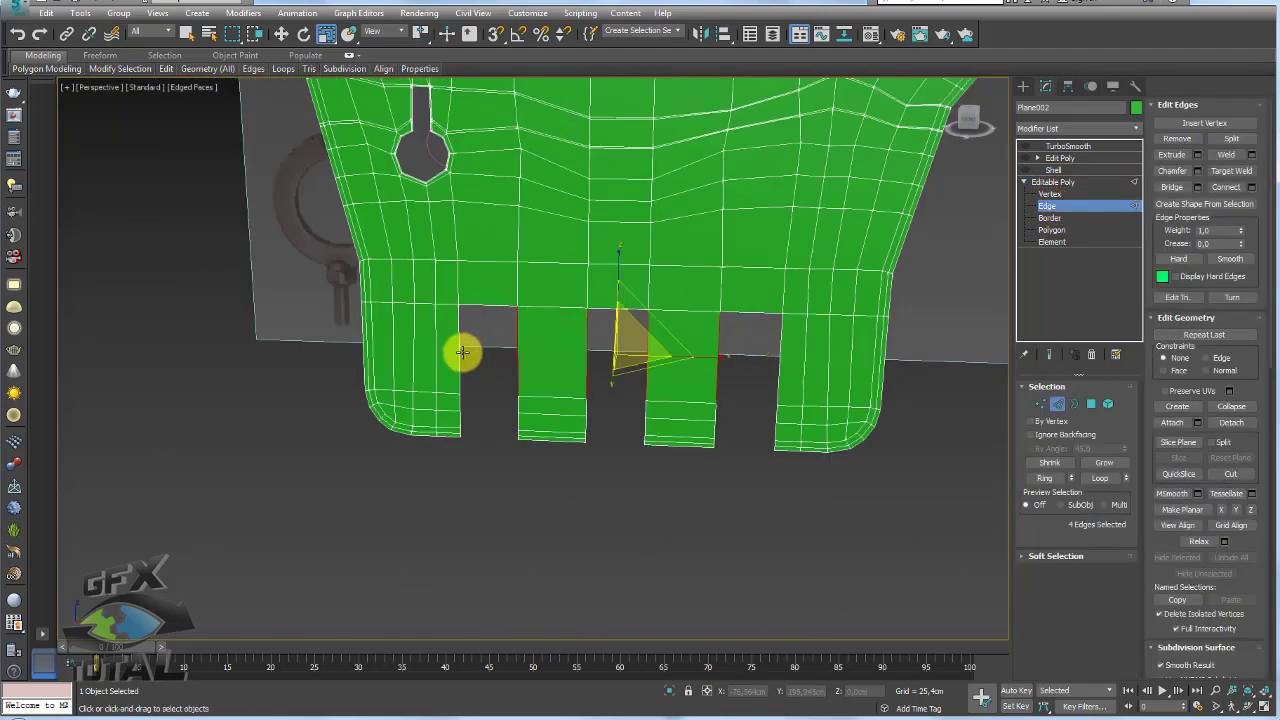
Connect the vertical tab edges into a horizontal loop and raise it to the slot tops
{"action": "mouse_move", "coordinate": [295, 320]}
{"action": "left_mouse_down"}
{"action": "mouse_move", "coordinate": [586, 371]}
{"action": "mouse_move", "coordinate": [903, 367]}
{"action": "left_mouse_up"}
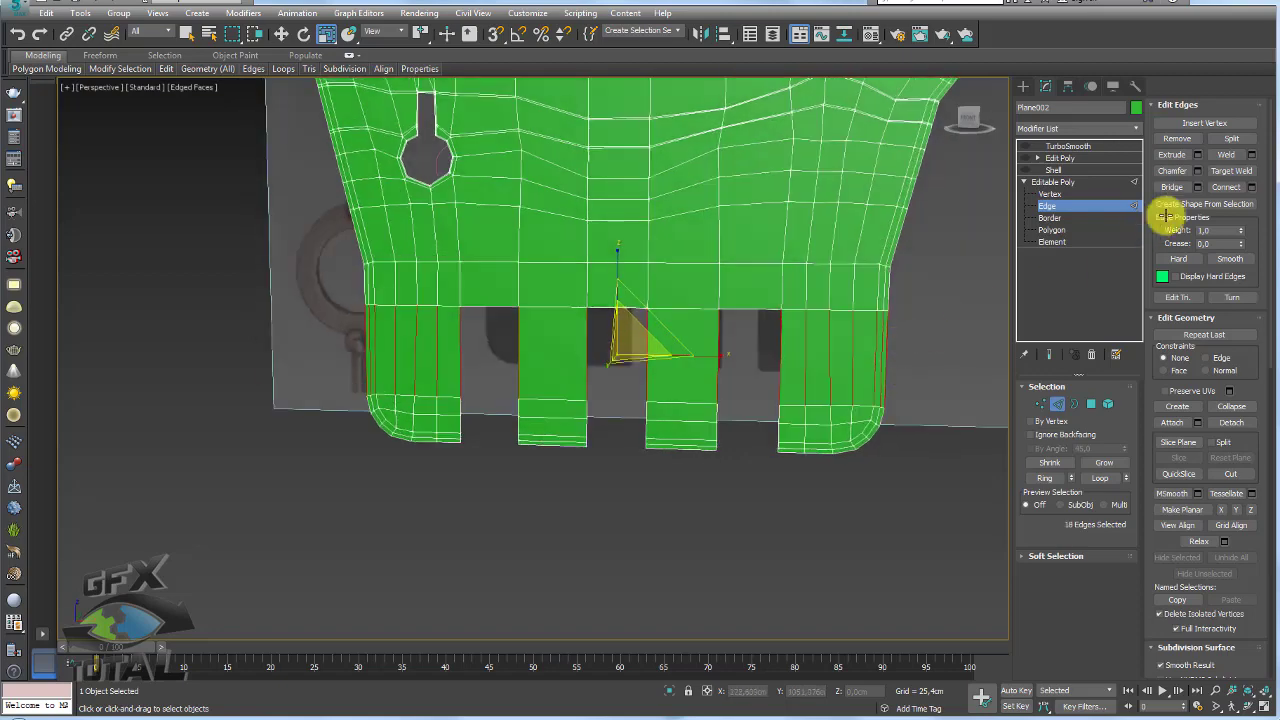
{"action": "left_click", "coordinate": [1230, 187]}
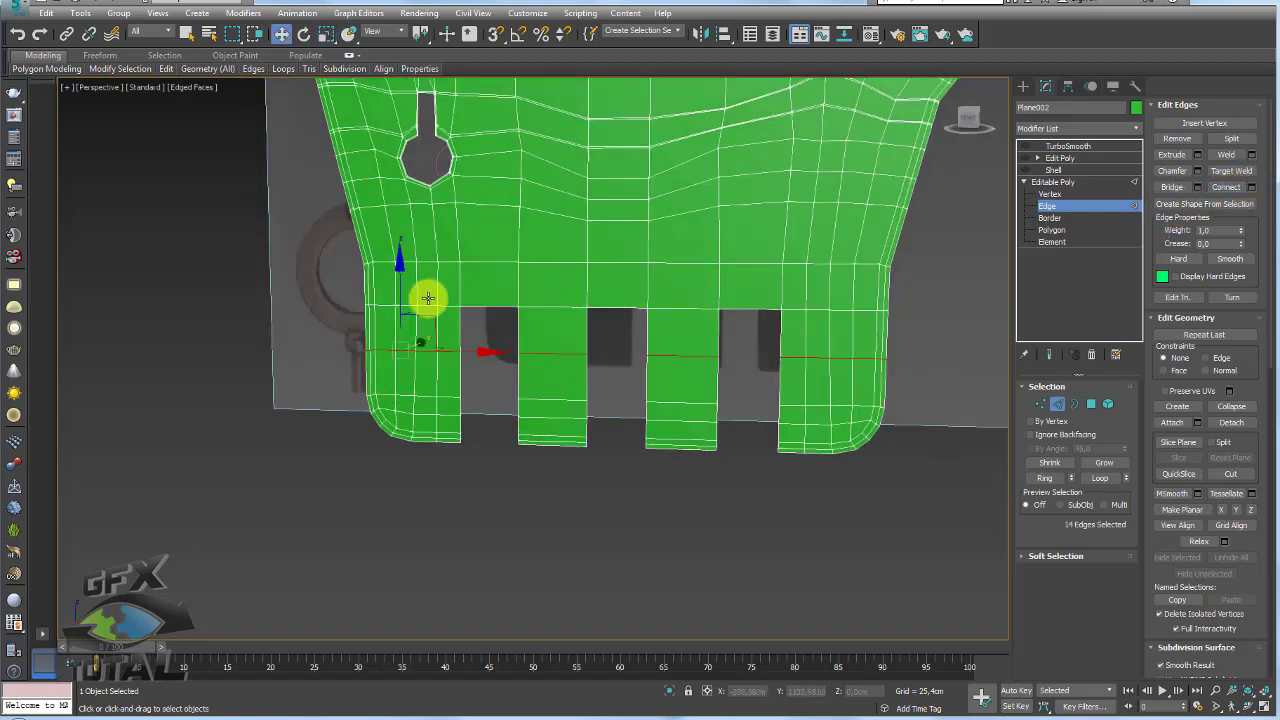
{"action": "left_click_drag", "start_coordinate": [403, 292], "coordinate": [411, 248]}
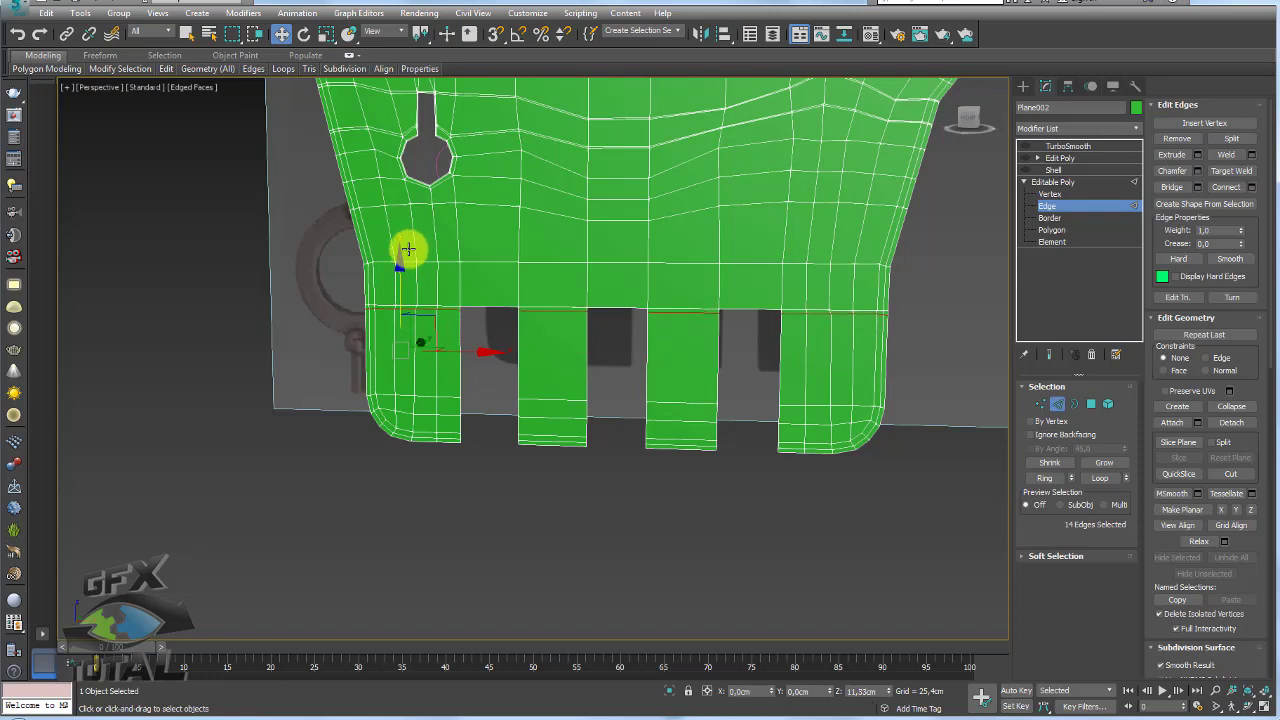
{"action": "middle_click_drag", "start_coordinate": [409, 248], "coordinate": [500, 337], "text": "alt"}
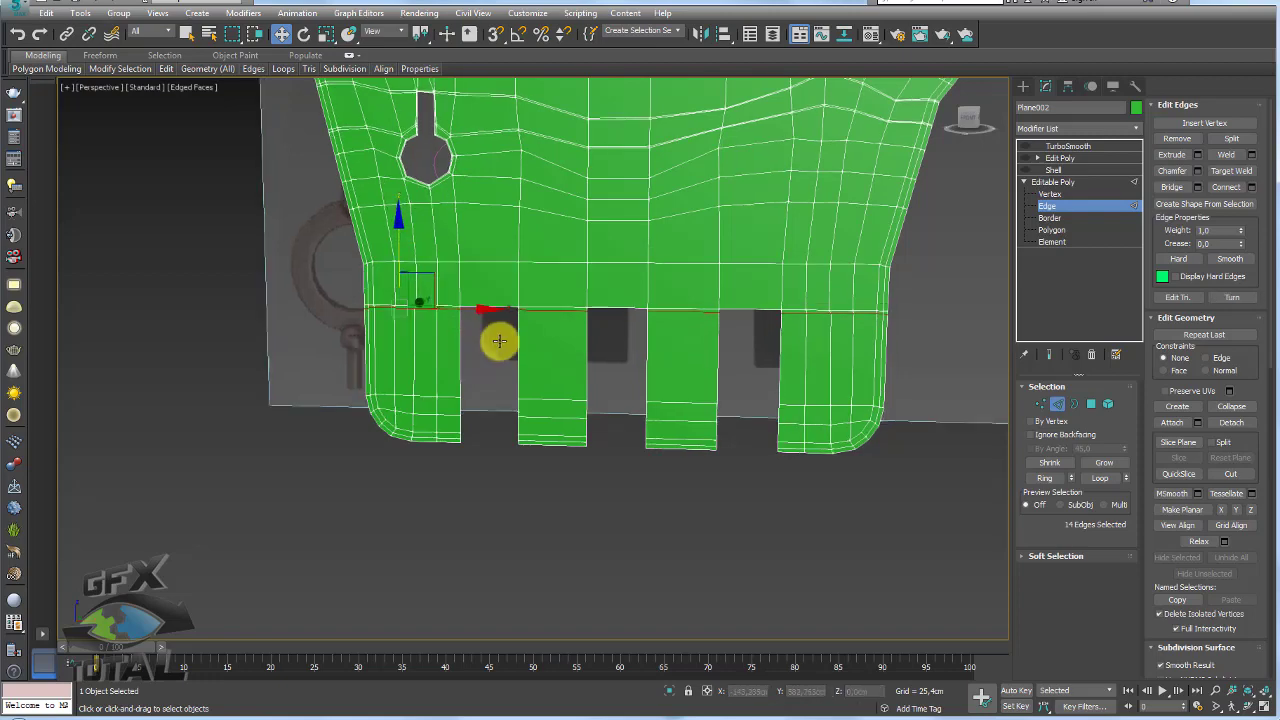
In see-through mode, select several upper-line slot edges and extend them to their edge rings
{"action": "key", "text": "alt+x"}
{"action": "scroll", "coordinate": [513, 340], "scroll_direction": "up", "scroll_amount": 2}
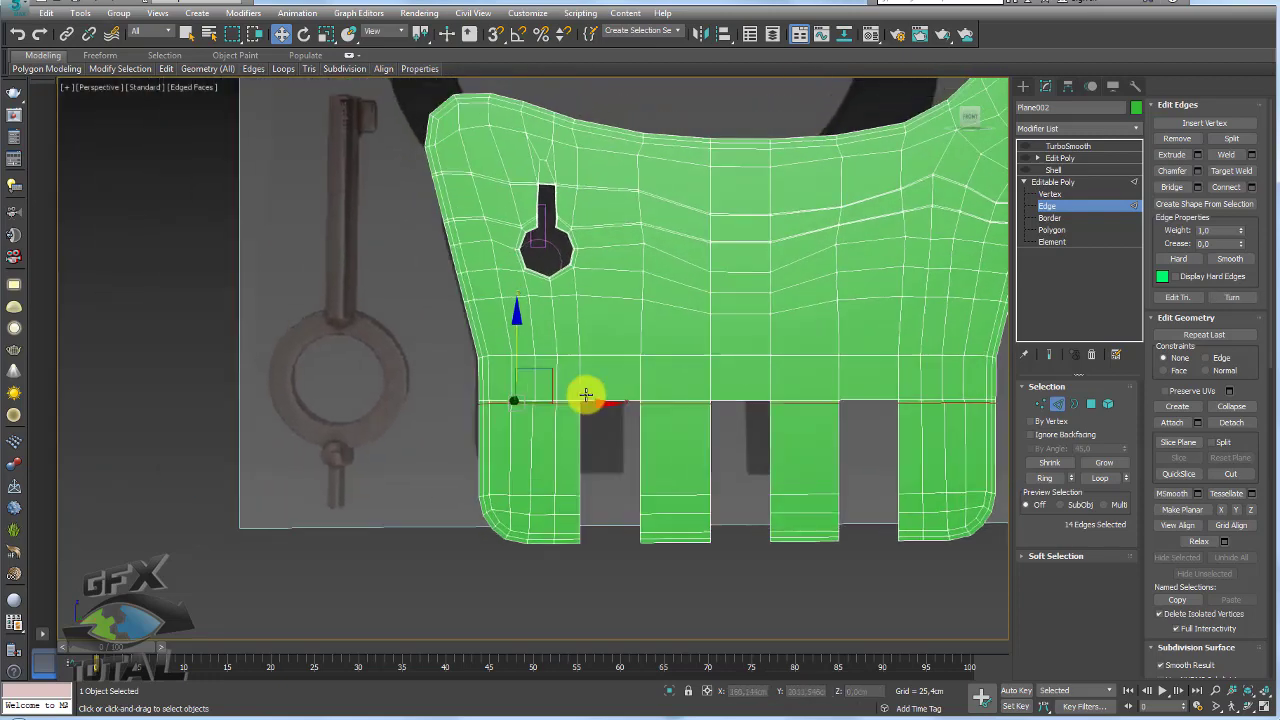
{"action": "scroll", "coordinate": [600, 400], "scroll_direction": "up", "scroll_amount": 5}
{"action": "left_click", "coordinate": [597, 402]}
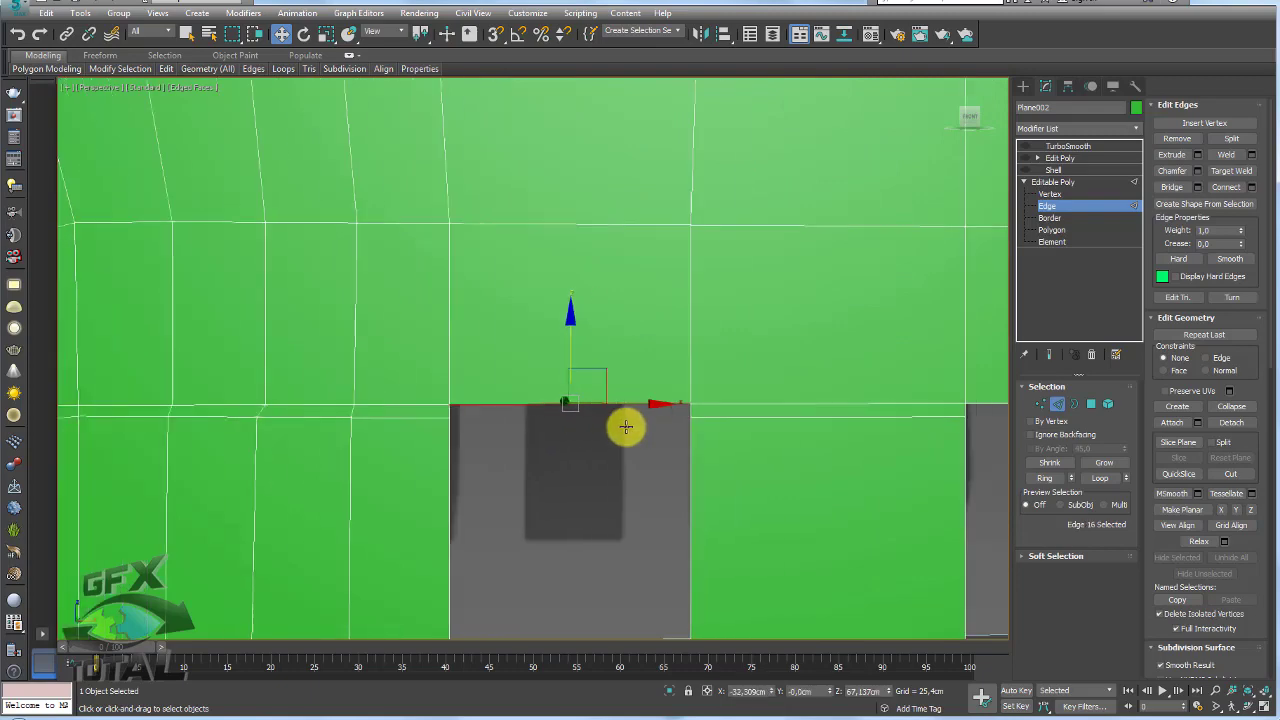
{"action": "scroll", "coordinate": [617, 414], "scroll_direction": "down", "scroll_amount": 3}
{"action": "left_click", "coordinate": [697, 392], "text": "ctrl"}
{"action": "middle_click_drag", "start_coordinate": [697, 391], "coordinate": [677, 397], "text": "alt"}
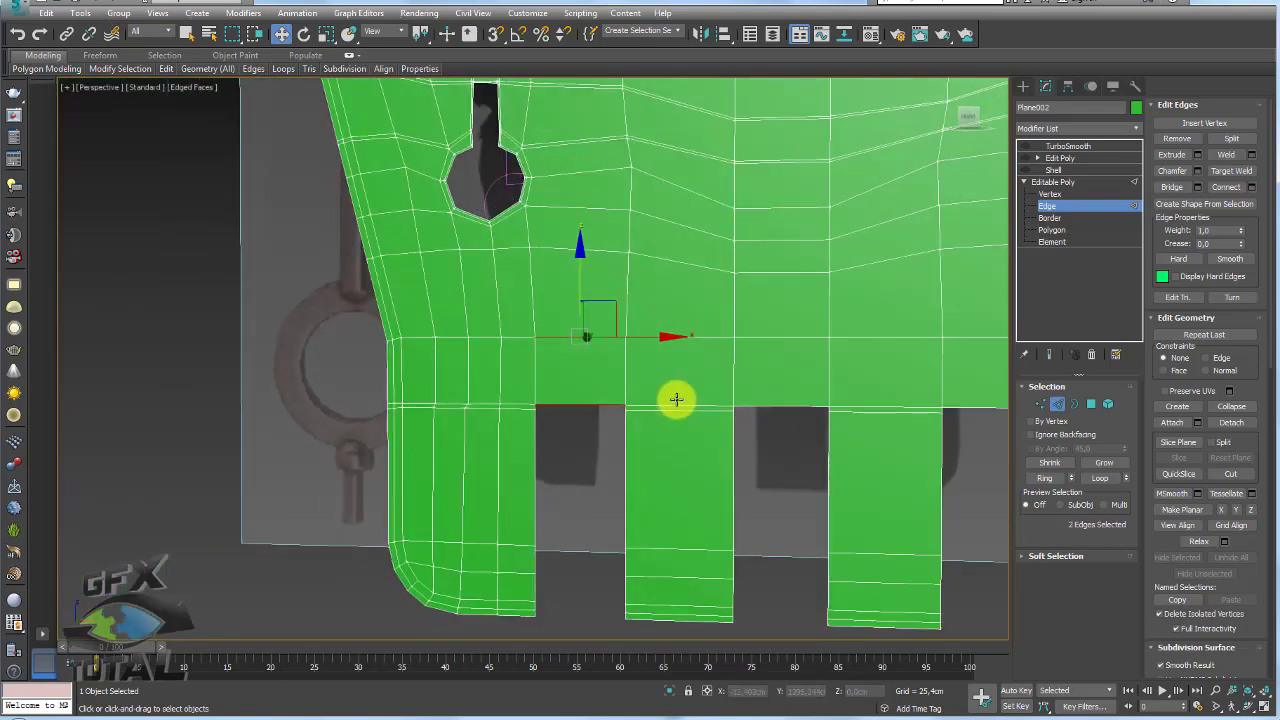
{"action": "scroll", "coordinate": [687, 411], "scroll_direction": "up", "scroll_amount": 3}
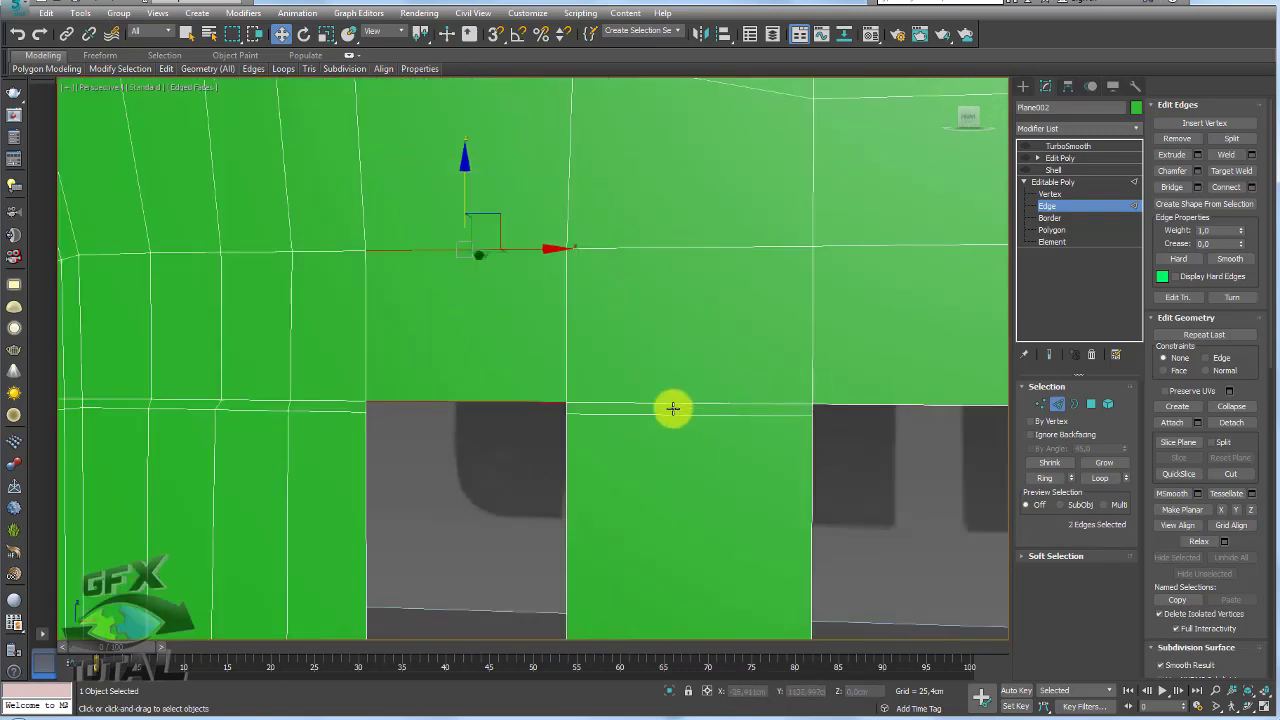
{"action": "left_click", "coordinate": [667, 248], "text": "ctrl"}
{"action": "scroll", "coordinate": [675, 280], "scroll_direction": "down", "scroll_amount": 3}
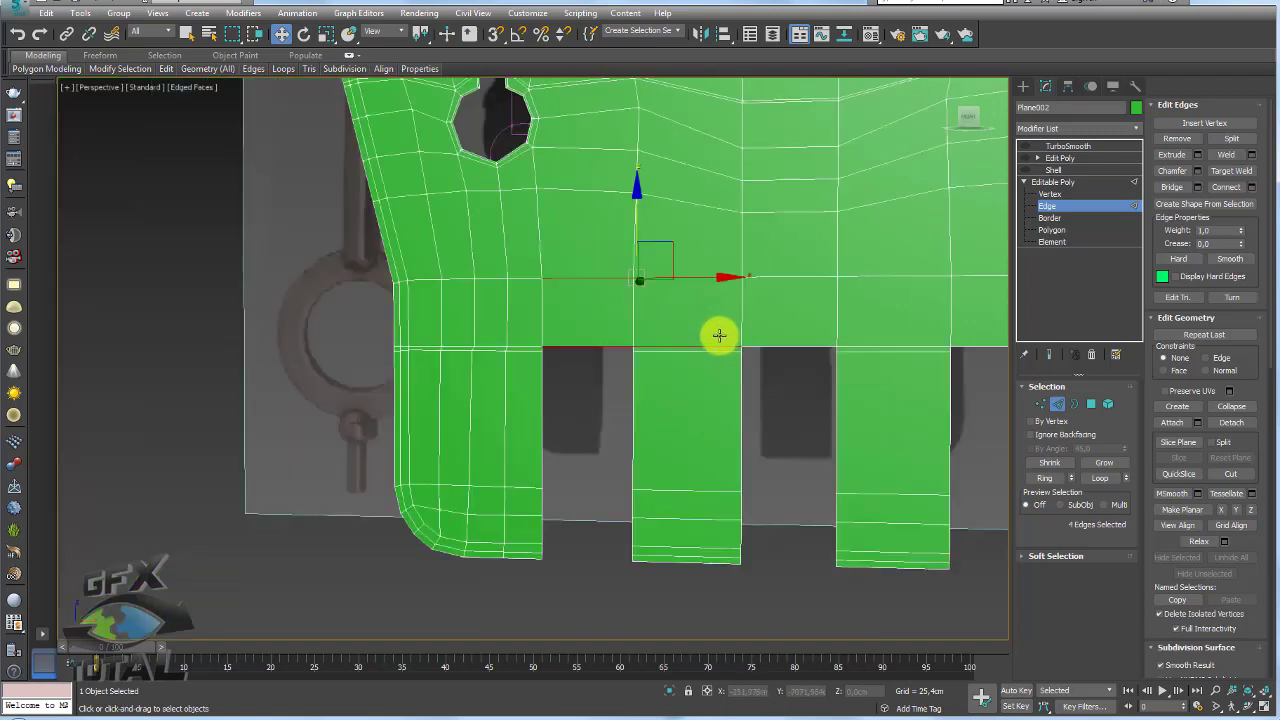
{"action": "key", "text": "alt+r"}
{"action": "middle_click_drag", "start_coordinate": [817, 503], "coordinate": [726, 551], "text": "alt"}
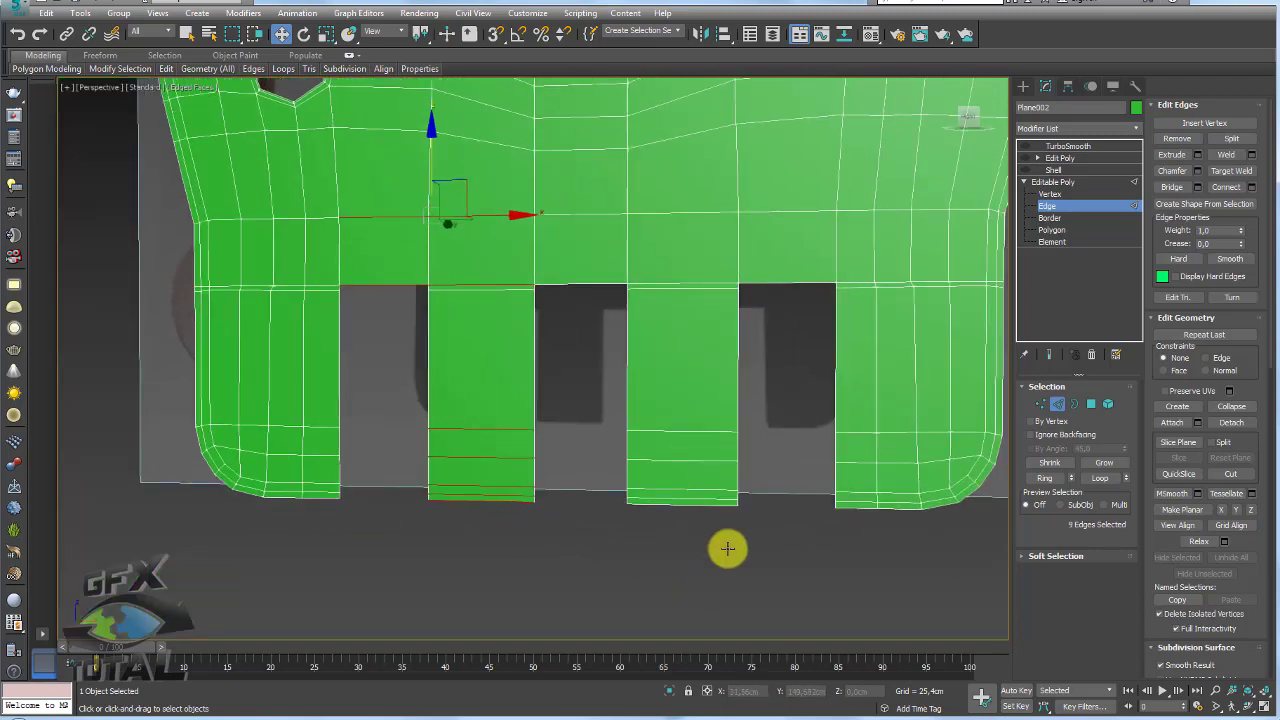
Connect the upper-line edges with 2 segments at Pinch 85, forming paired vertical edges by each slot
{"action": "left_click", "coordinate": [680, 210], "text": "ctrl"}
{"action": "left_click", "coordinate": [586, 214], "text": "ctrl"}
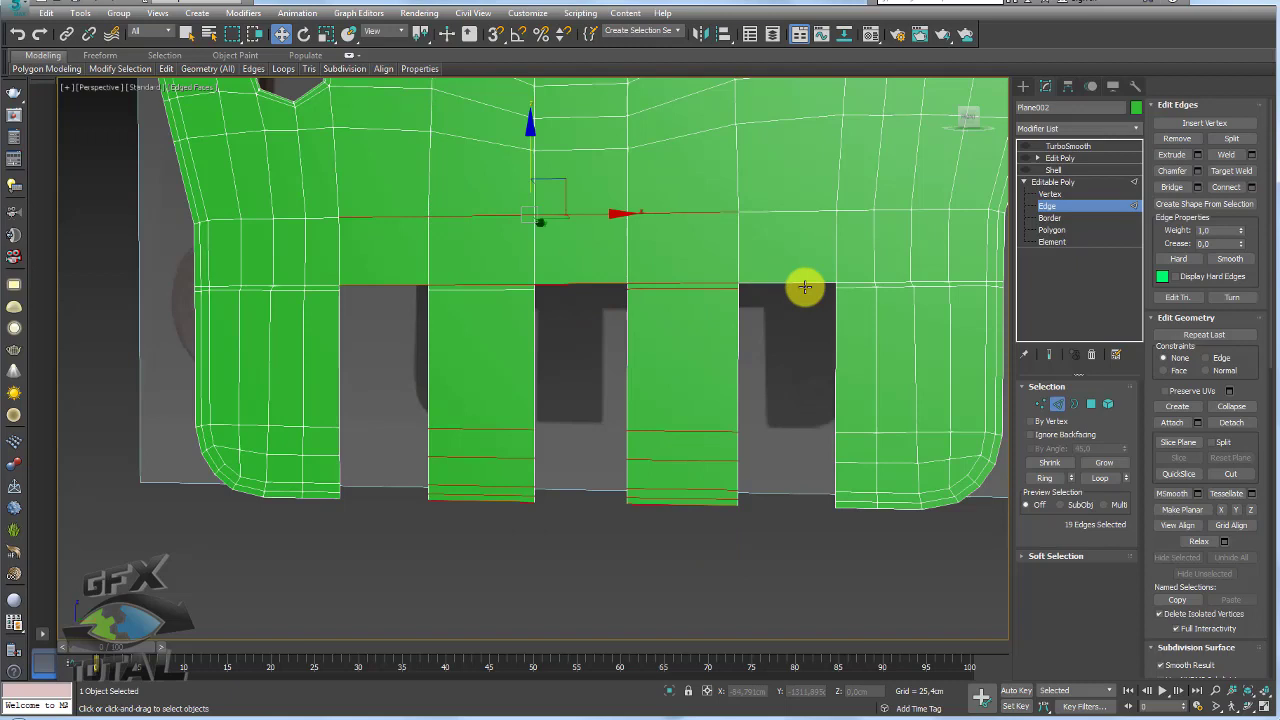
{"action": "left_click", "coordinate": [785, 212], "text": "ctrl"}
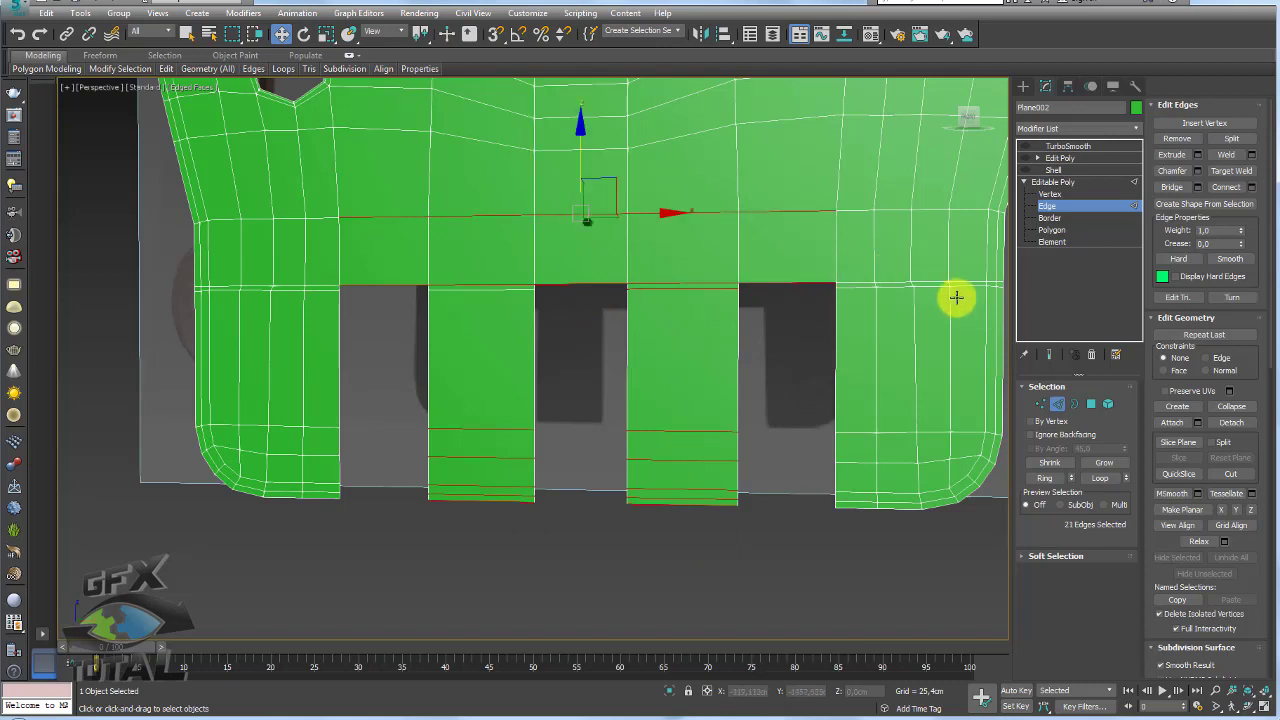
{"action": "left_click", "coordinate": [1250, 187]}
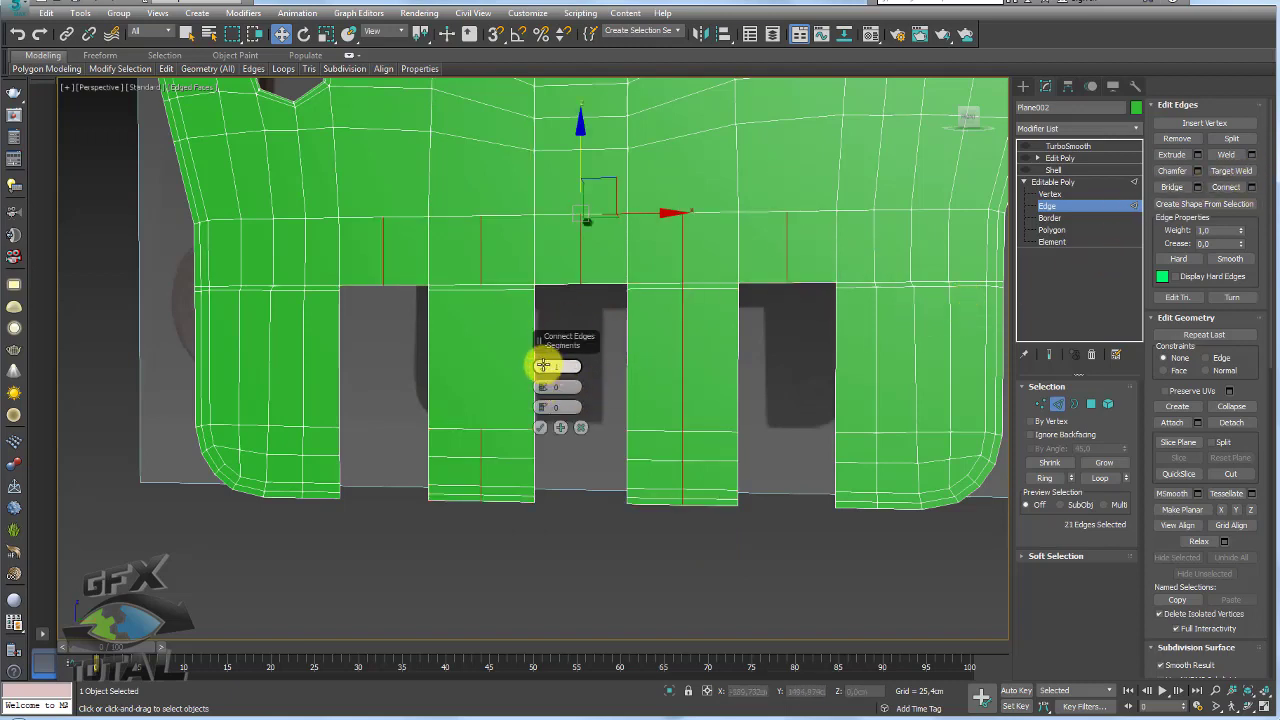
{"action": "left_click_drag", "start_coordinate": [542, 366], "coordinate": [543, 360]}
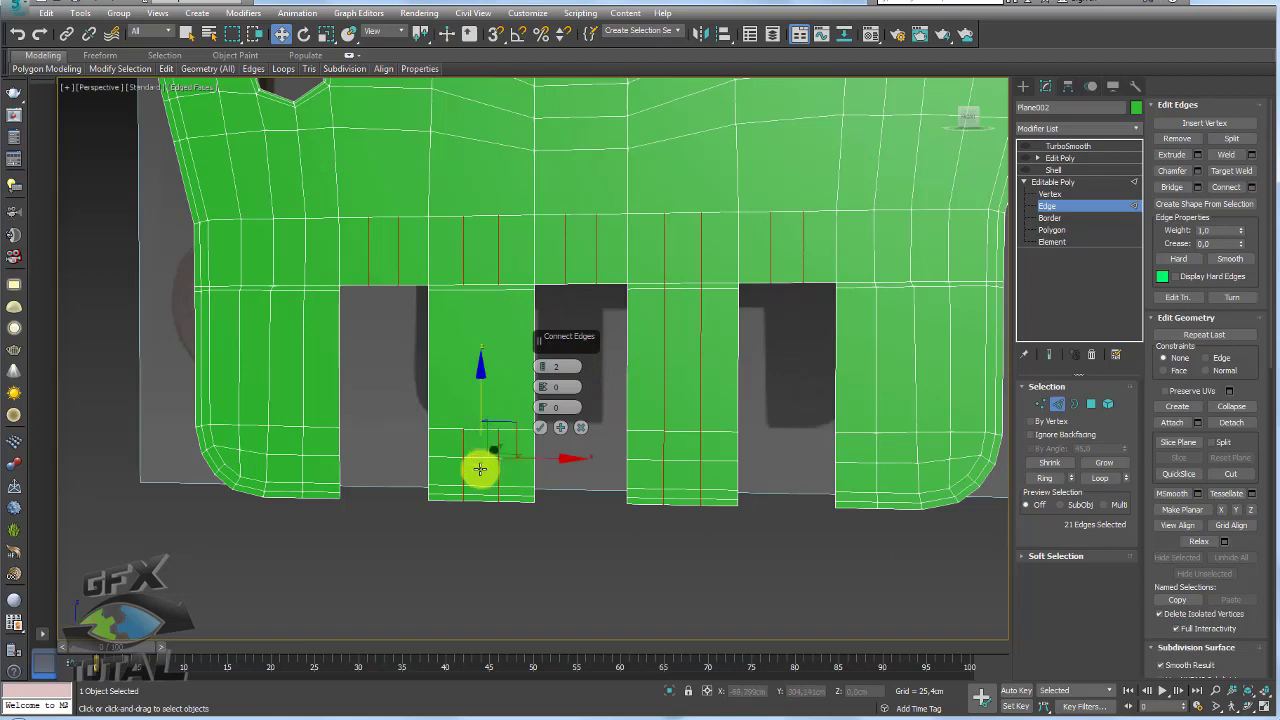
{"action": "left_click", "coordinate": [683, 285], "text": "ctrl"}
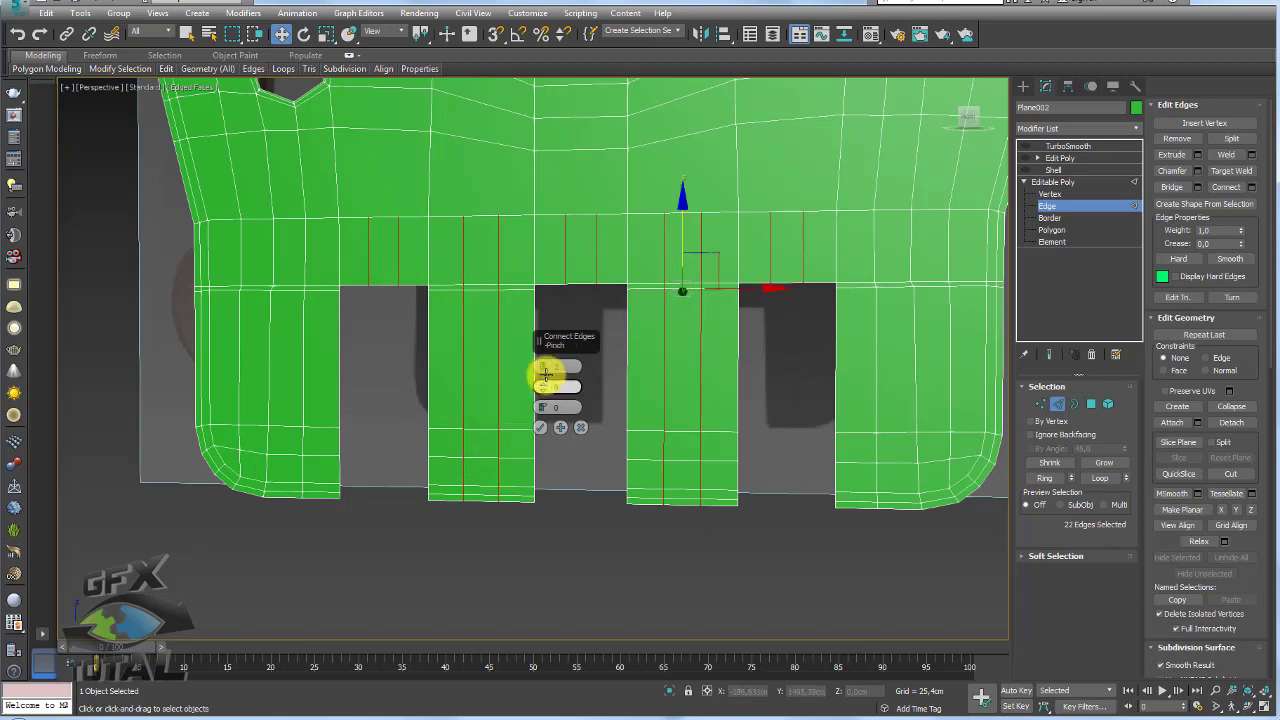
{"action": "mouse_move", "coordinate": [540, 387]}
{"action": "left_mouse_down"}
{"action": "mouse_move", "coordinate": [537, 183]}
{"action": "mouse_move", "coordinate": [557, 138]}
{"action": "left_mouse_up"}
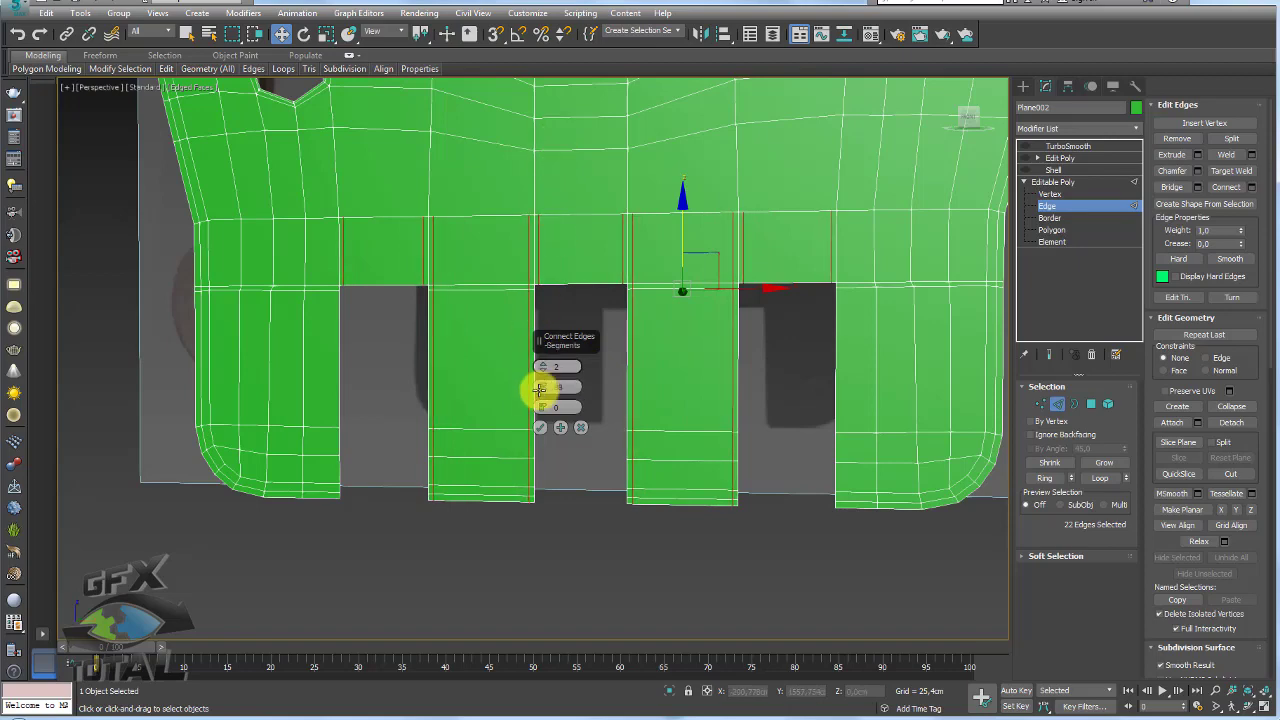
{"action": "left_click", "coordinate": [540, 427]}
{"action": "middle_click_drag", "start_coordinate": [411, 249], "coordinate": [471, 302]}
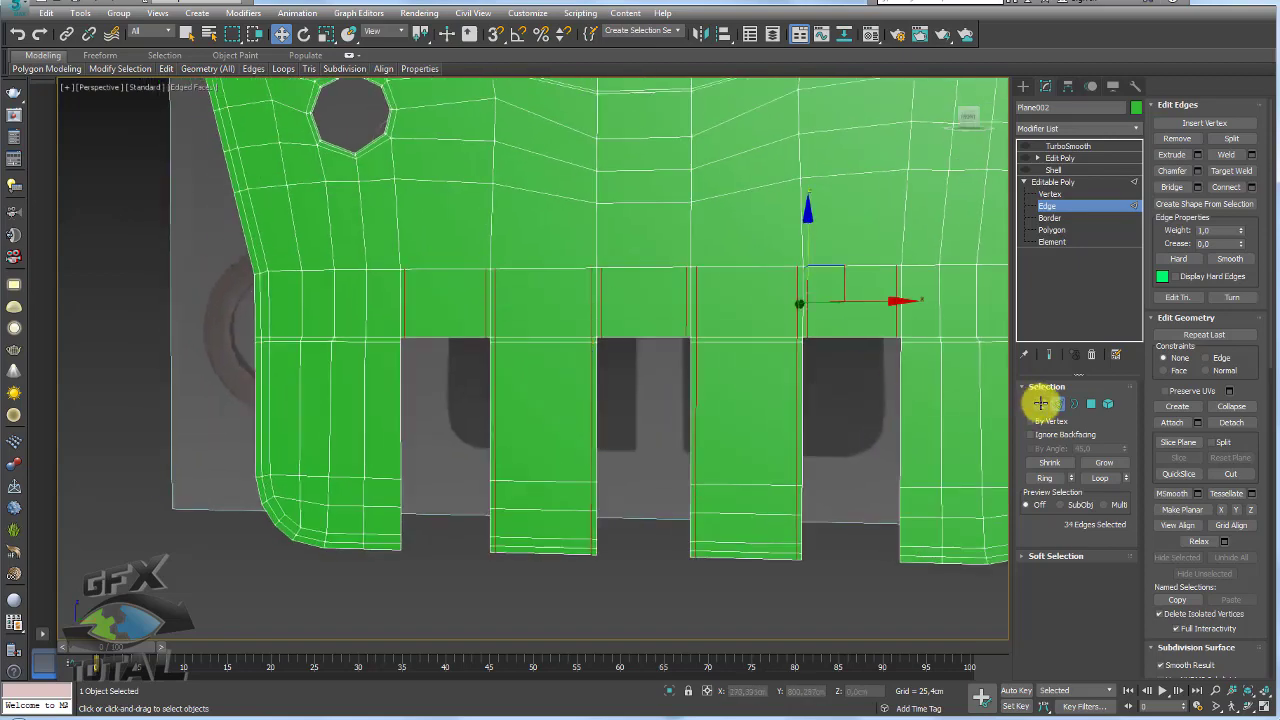
{"action": "left_click", "coordinate": [1040, 403]}
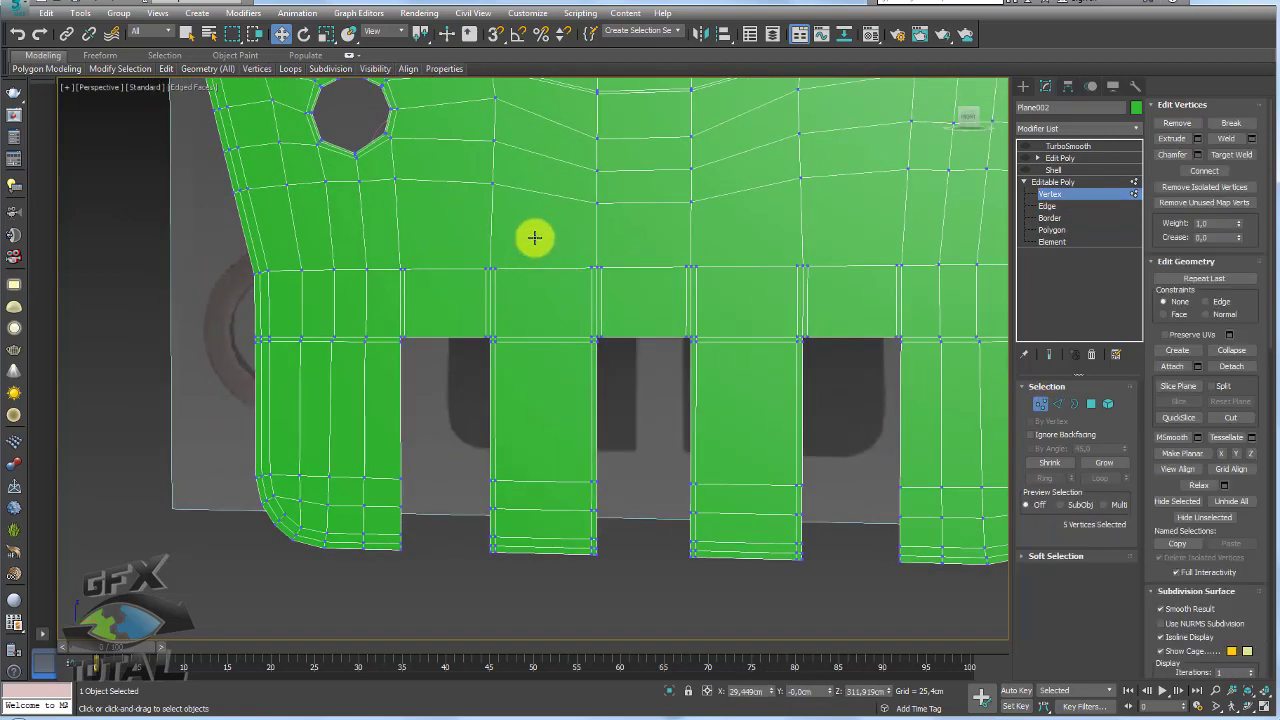
Collapse each vertex cluster above the slots into a single point, then activate Target Weld
{"action": "left_click", "coordinate": [1231, 350]}
{"action": "mouse_move", "coordinate": [567, 287]}
{"action": "left_mouse_down"}
{"action": "mouse_move", "coordinate": [620, 255]}
{"action": "mouse_move", "coordinate": [715, 255]}
{"action": "left_mouse_up"}
{"action": "left_click", "coordinate": [1231, 350]}
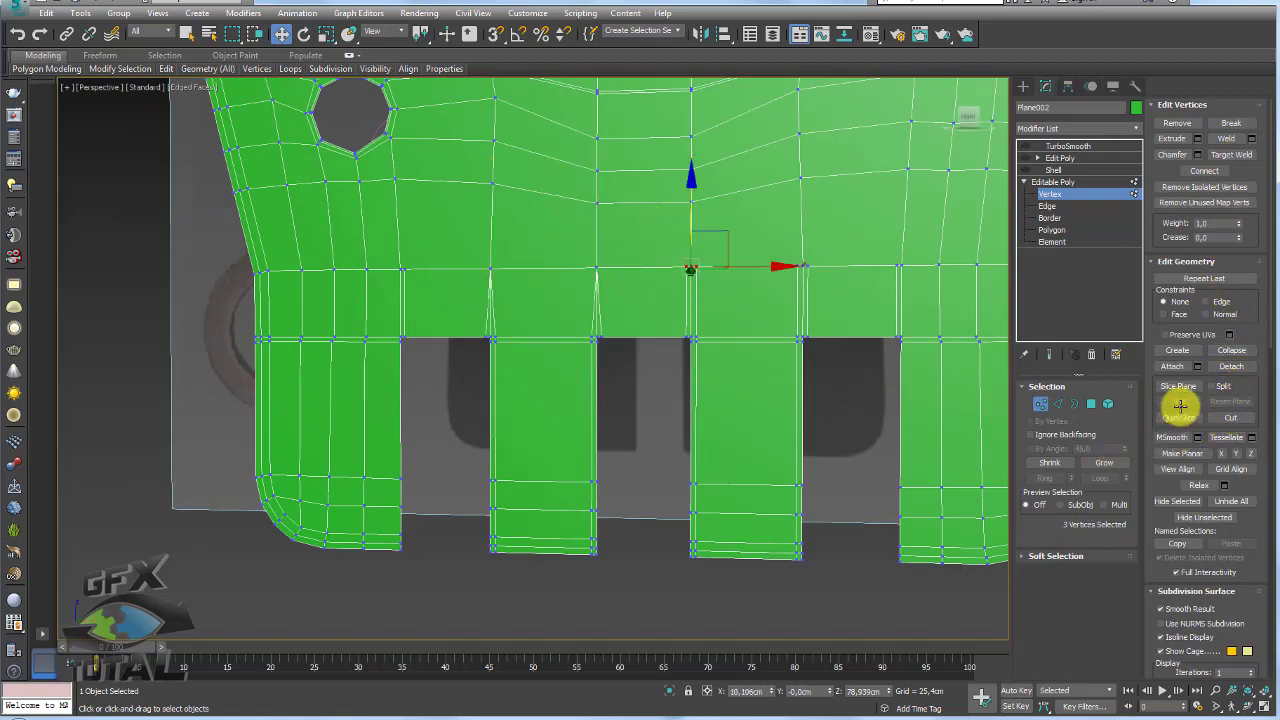
{"action": "left_click", "coordinate": [1231, 352]}
{"action": "left_click_drag", "start_coordinate": [796, 268], "coordinate": [825, 252]}
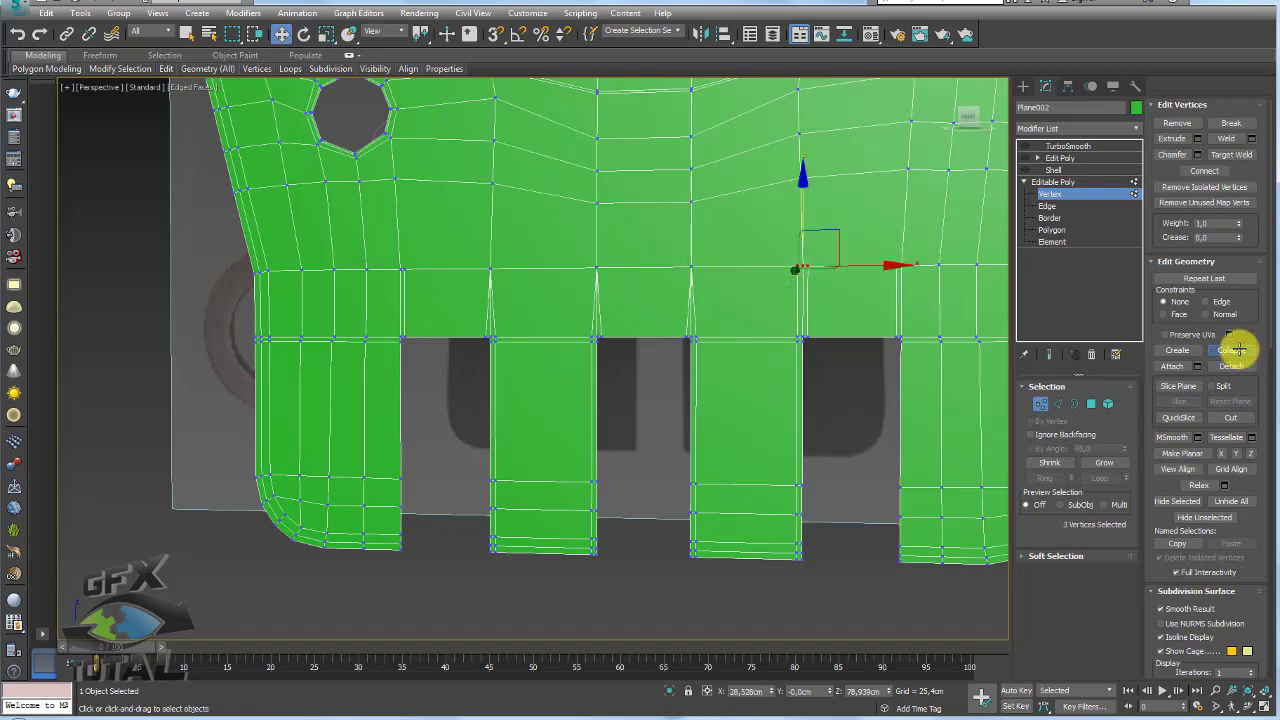
{"action": "left_click", "coordinate": [1233, 350]}
{"action": "scroll", "coordinate": [900, 285], "scroll_direction": "up", "scroll_amount": 4}
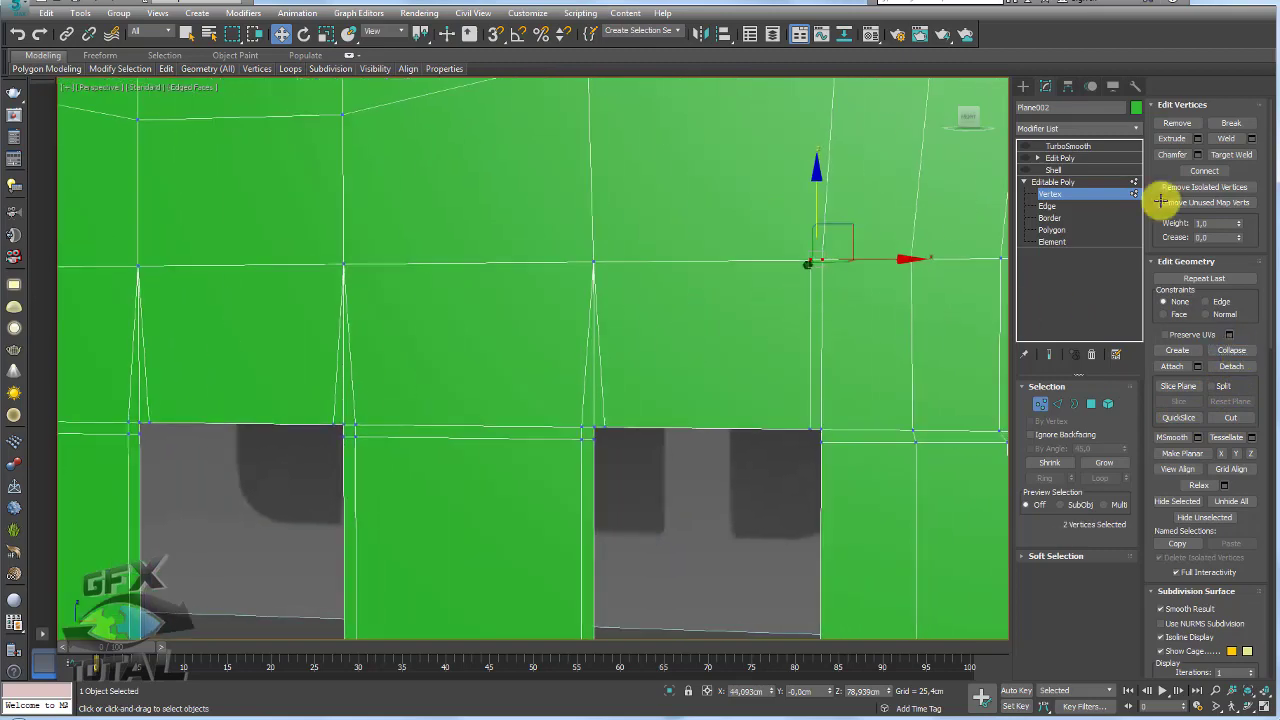
{"action": "left_click", "coordinate": [1231, 154]}
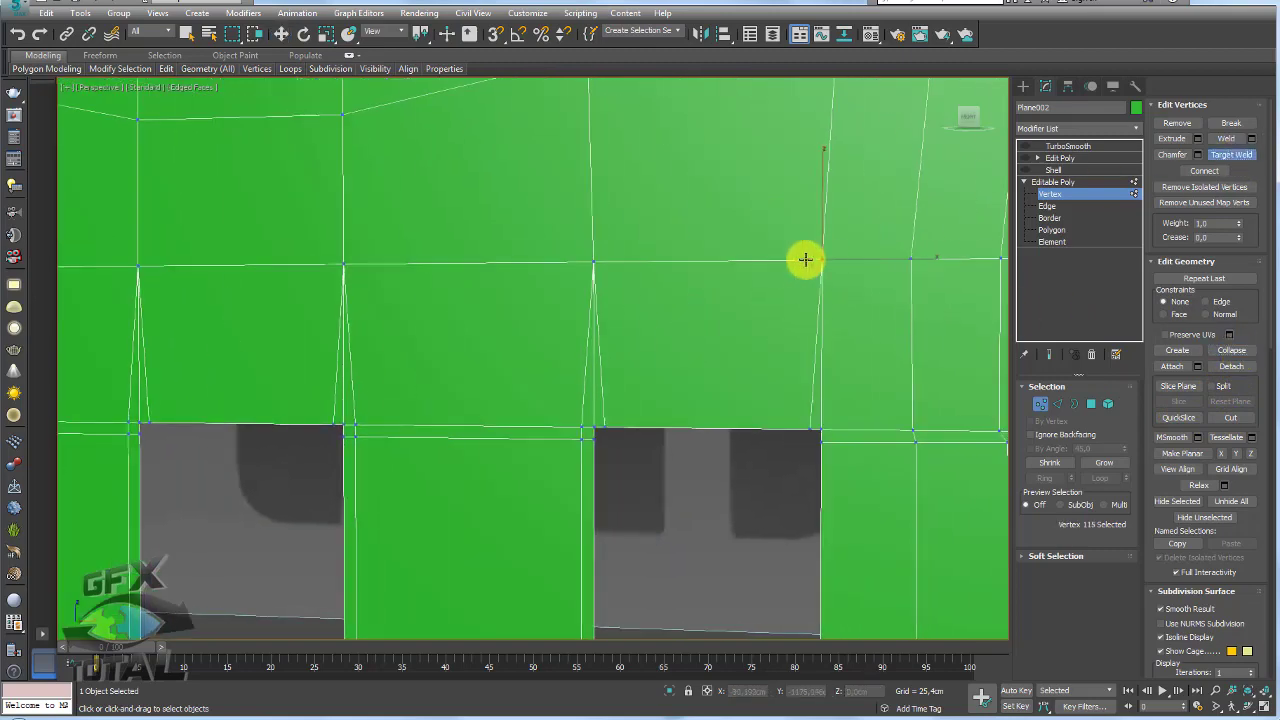
{"action": "scroll", "coordinate": [451, 277], "scroll_direction": "down", "scroll_amount": 5}
{"action": "scroll", "coordinate": [409, 294], "scroll_direction": "up", "scroll_amount": 3}
{"action": "scroll", "coordinate": [443, 290], "scroll_direction": "up", "scroll_amount": 2}
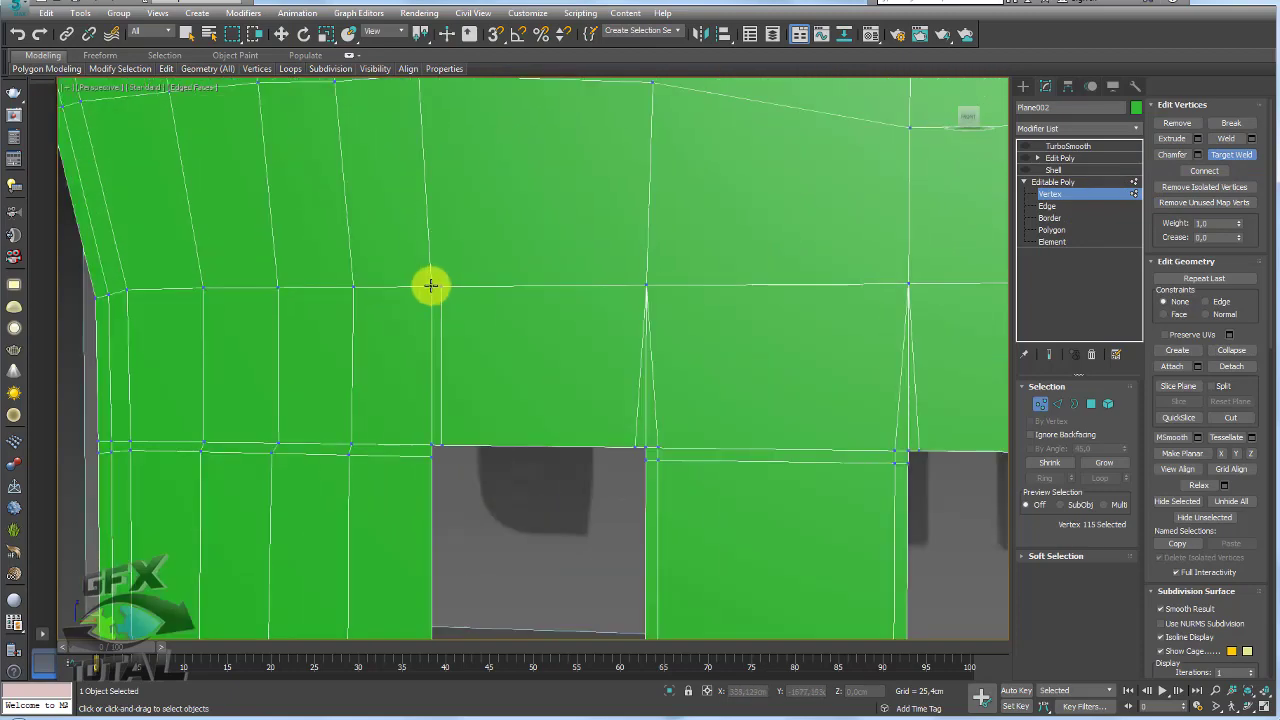
Connect two neighbouring spike edges with a pinched pair of 2 segments at Pinch 84
{"action": "left_click", "coordinate": [1059, 403]}
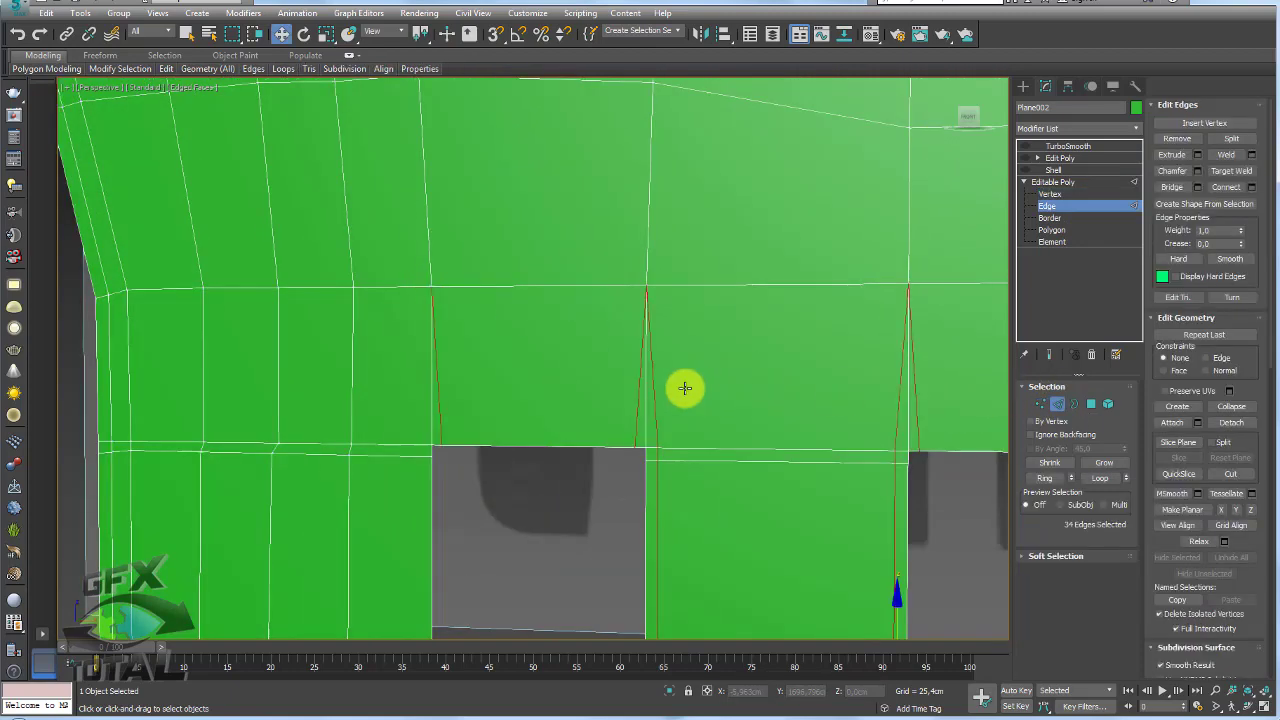
{"action": "left_click", "coordinate": [637, 401]}
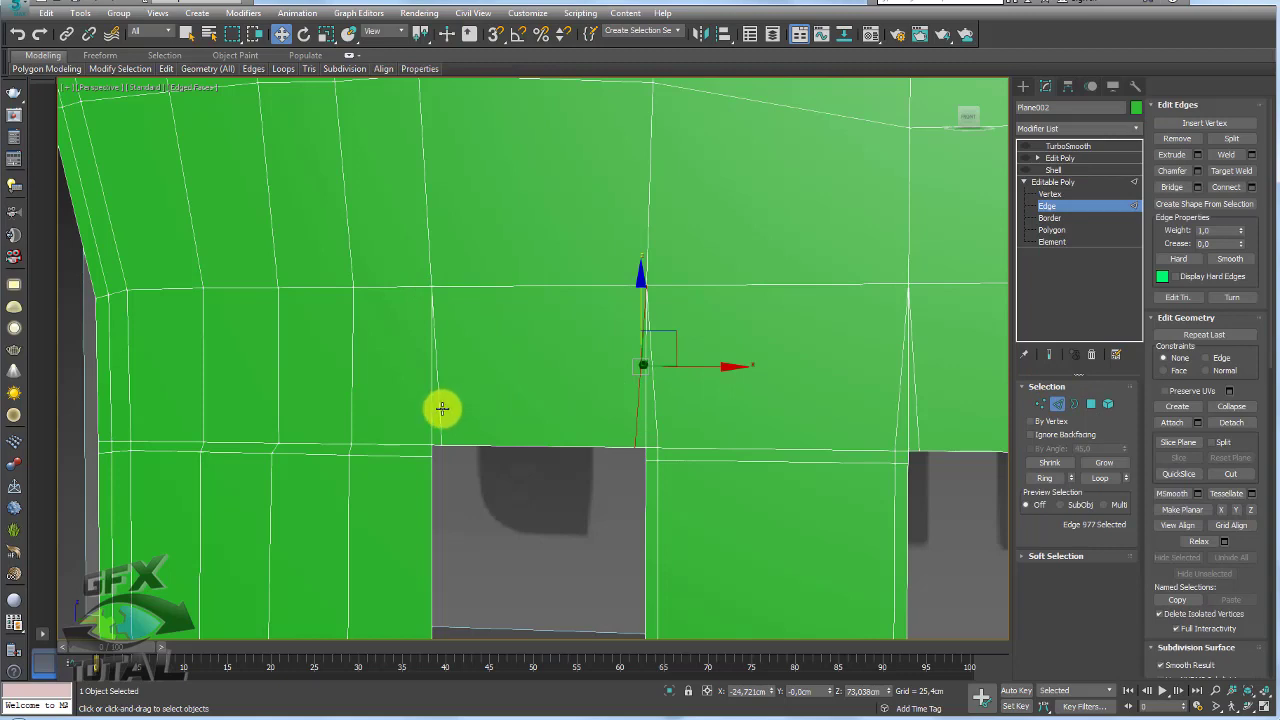
{"action": "left_click", "coordinate": [440, 408], "text": "ctrl"}
{"action": "left_click", "coordinate": [1251, 188]}
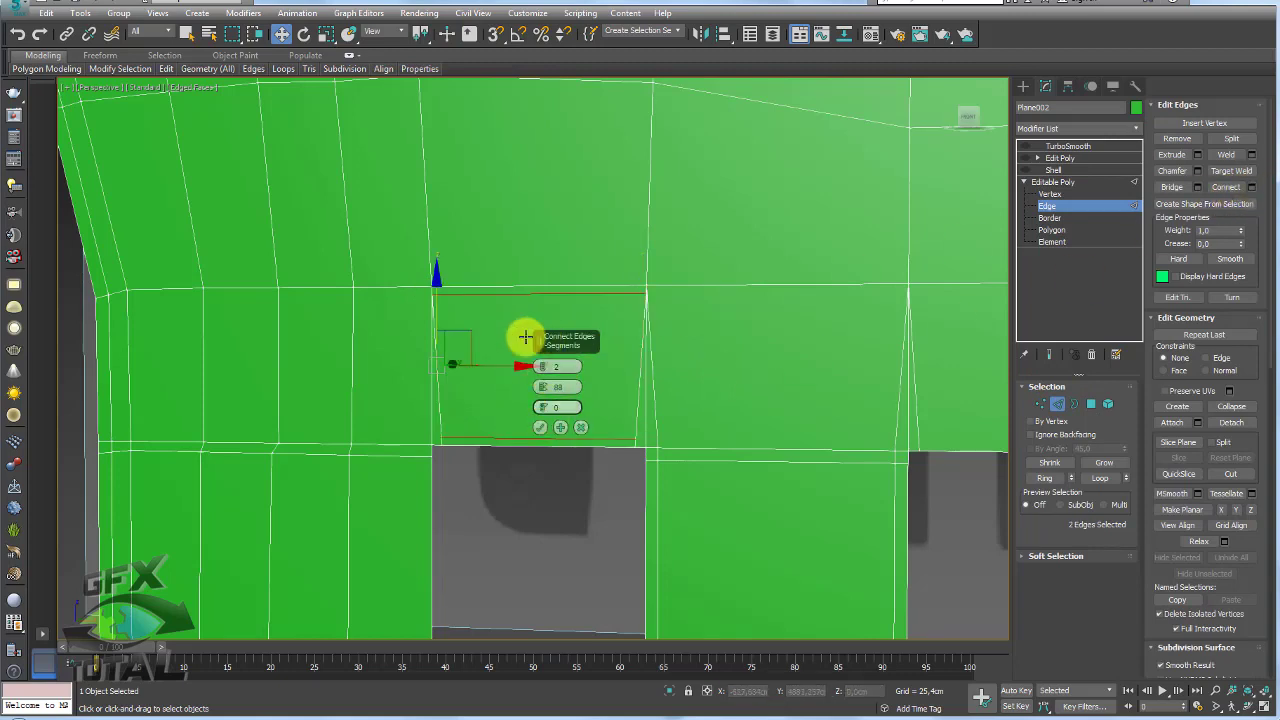
{"action": "left_click_drag", "start_coordinate": [538, 398], "coordinate": [536, 398]}
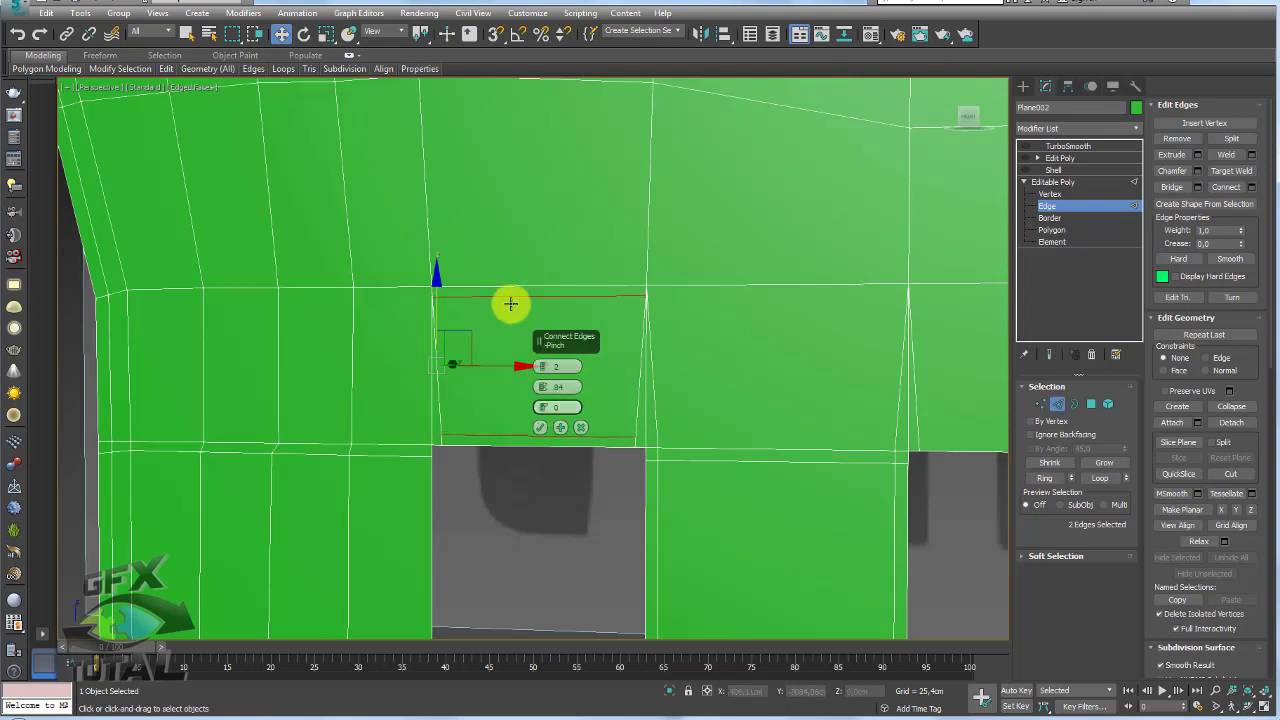
{"action": "left_click", "coordinate": [540, 427]}
Select the row of spike edges above the slots and connect them with a horizontal loop
{"action": "left_click", "coordinate": [658, 430]}
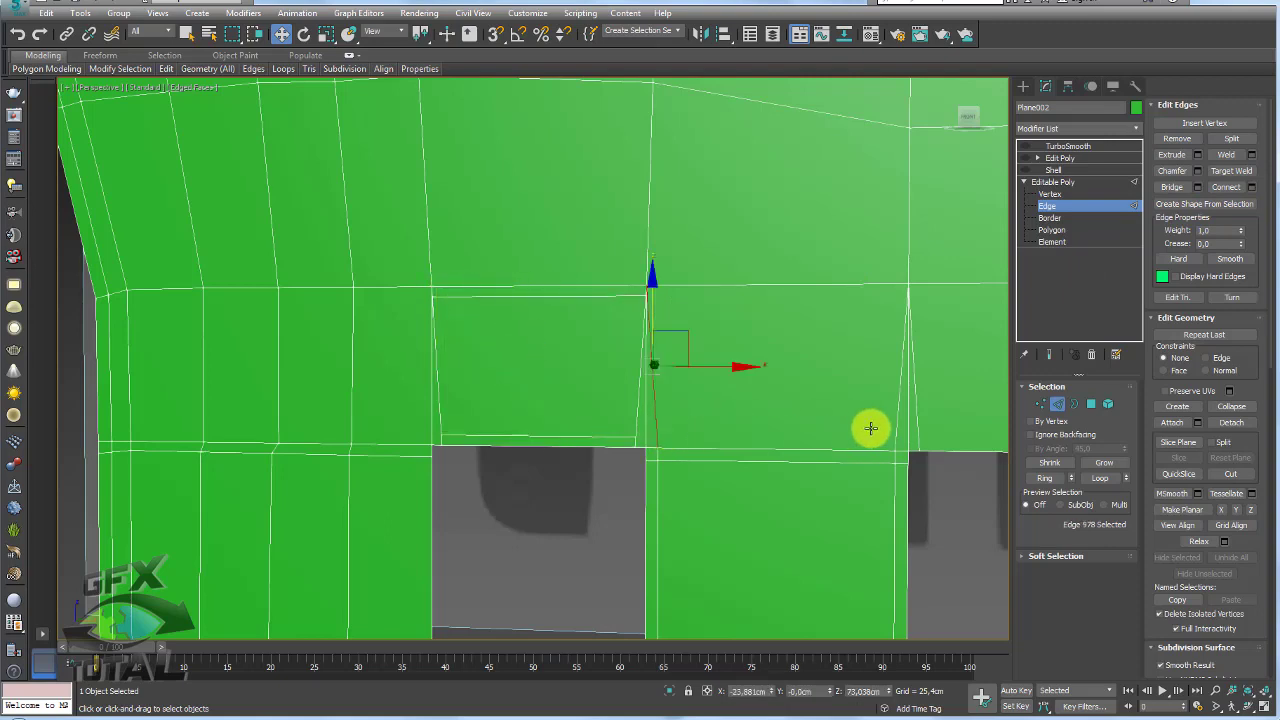
{"action": "mouse_move", "coordinate": [916, 428]}
{"action": "middle_mouse_down"}
{"action": "mouse_move", "coordinate": [643, 394]}
{"action": "mouse_move", "coordinate": [666, 401]}
{"action": "middle_mouse_up"}
{"action": "left_click", "coordinate": [678, 400], "text": "ctrl"}
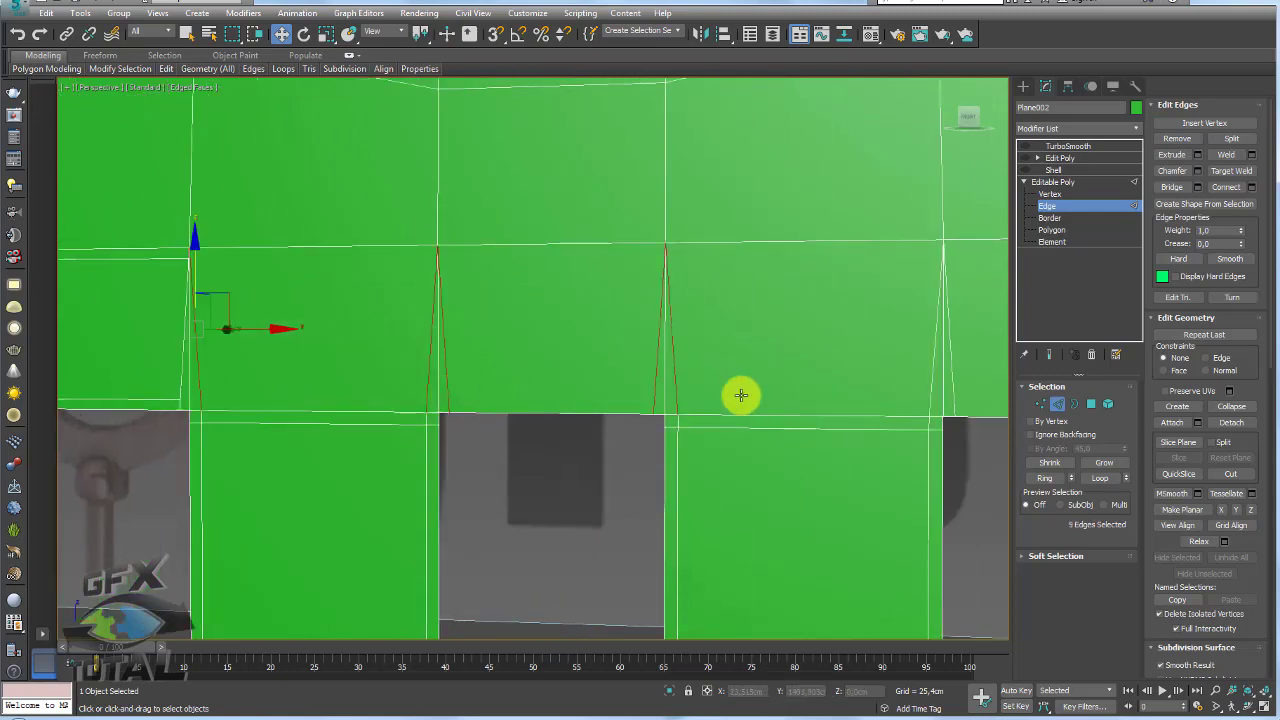
{"action": "left_click", "coordinate": [942, 398], "text": "ctrl"}
{"action": "mouse_move", "coordinate": [942, 398]}
{"action": "middle_mouse_down"}
{"action": "mouse_move", "coordinate": [731, 386]}
{"action": "mouse_move", "coordinate": [738, 377]}
{"action": "middle_mouse_up"}
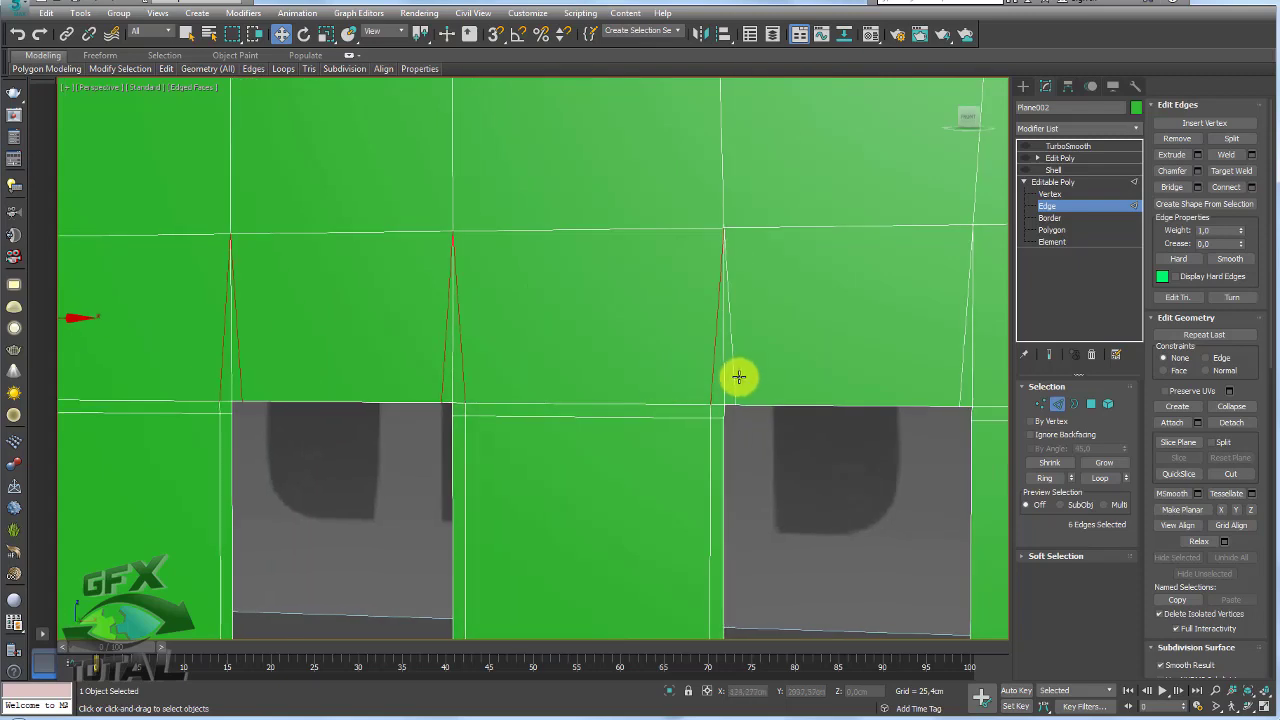
{"action": "left_click", "coordinate": [735, 378], "text": "ctrl"}
{"action": "left_click", "coordinate": [957, 380], "text": "ctrl"}
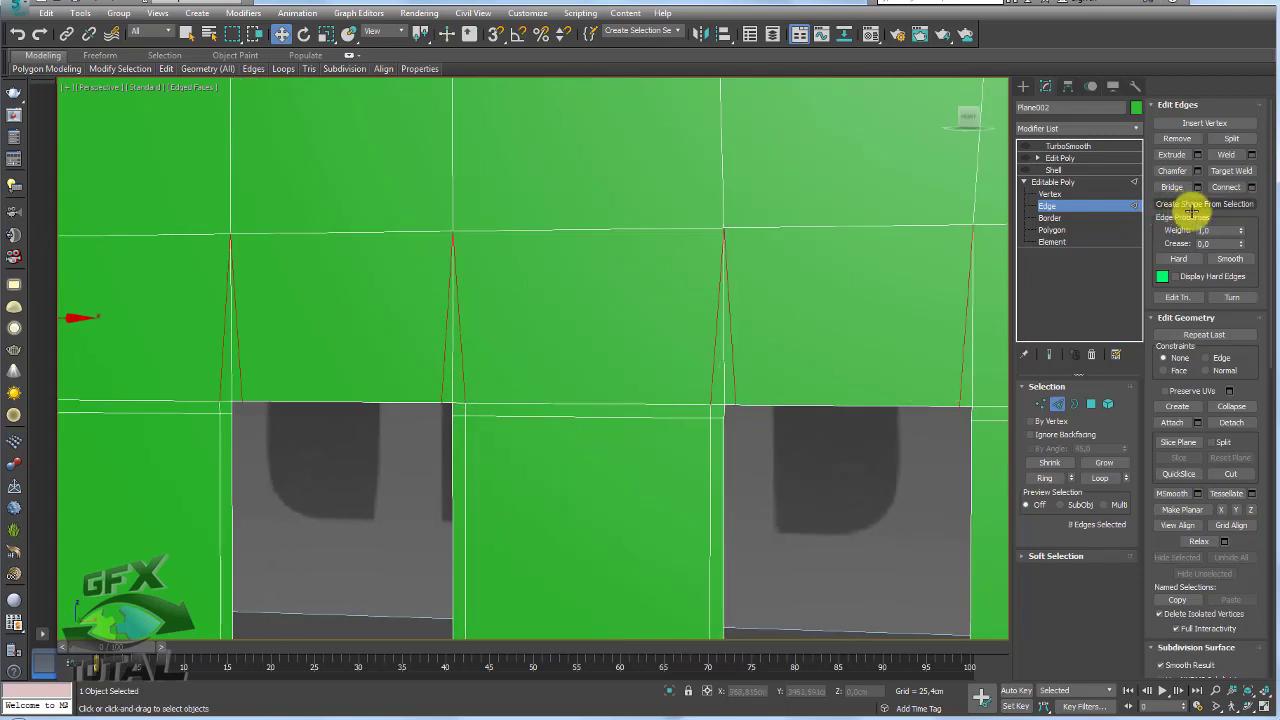
{"action": "left_click", "coordinate": [1226, 187]}
{"action": "scroll", "coordinate": [786, 292], "scroll_direction": "down", "scroll_amount": 3}
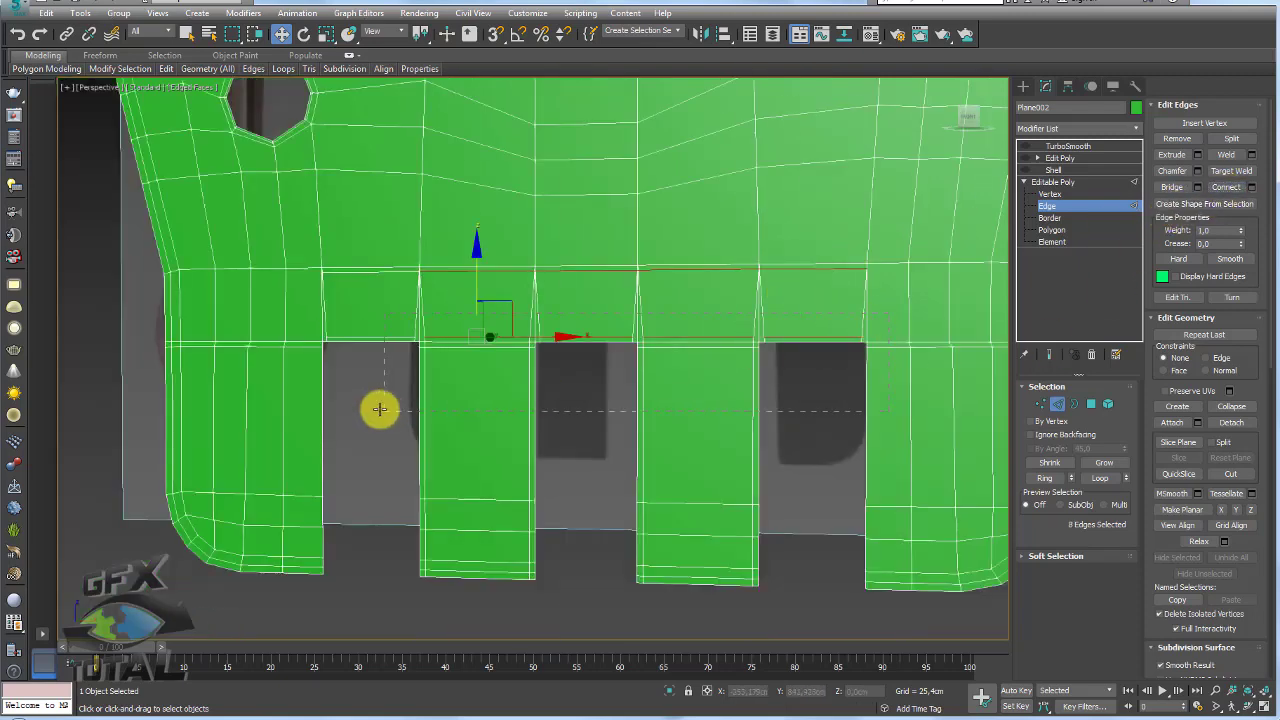
Remove the unwanted edge loop and select the whole edge loop above the cutouts
{"action": "left_click", "coordinate": [395, 270]}
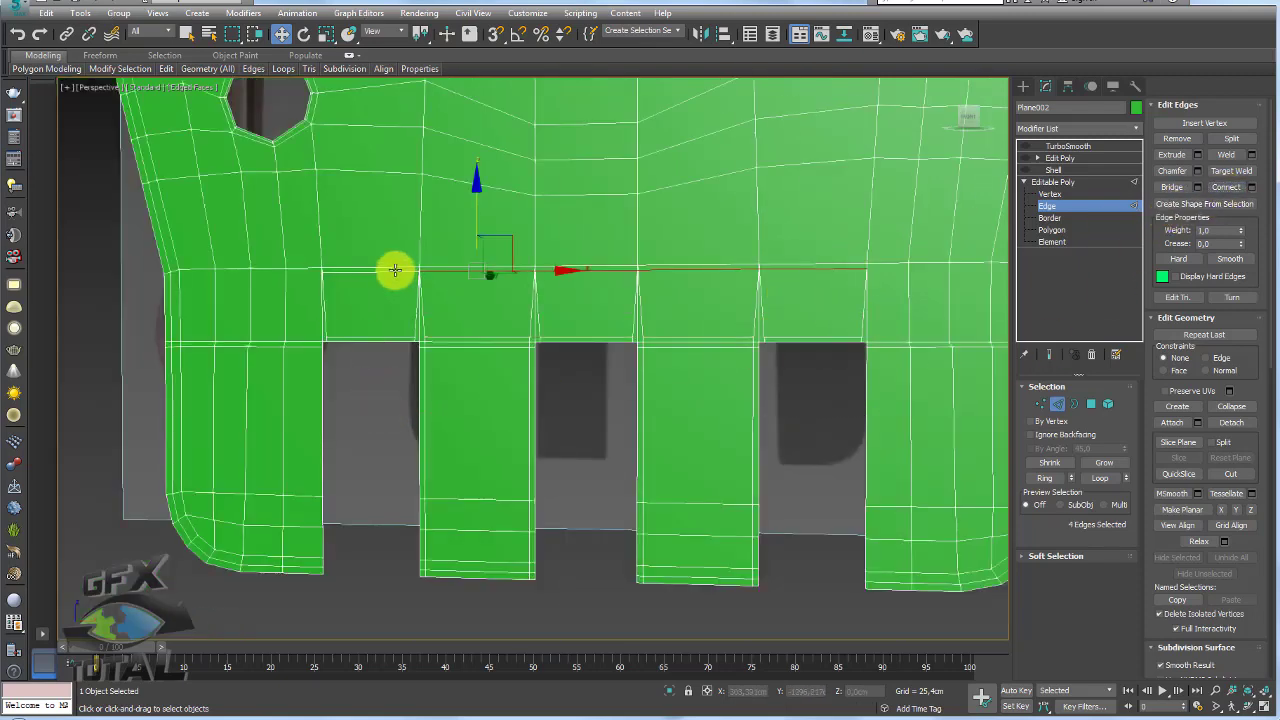
{"action": "left_click", "coordinate": [1176, 138]}
{"action": "left_click", "coordinate": [811, 337]}
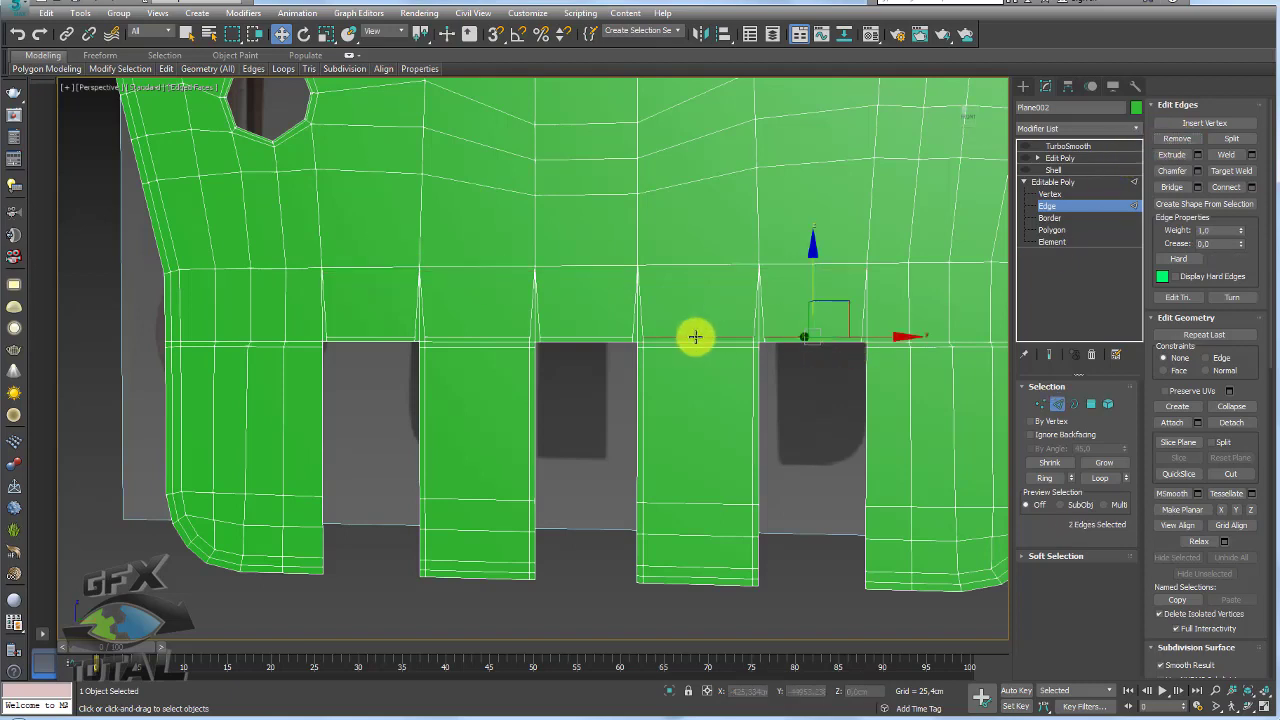
{"action": "left_click", "coordinate": [695, 337]}
{"action": "left_click", "coordinate": [491, 334]}
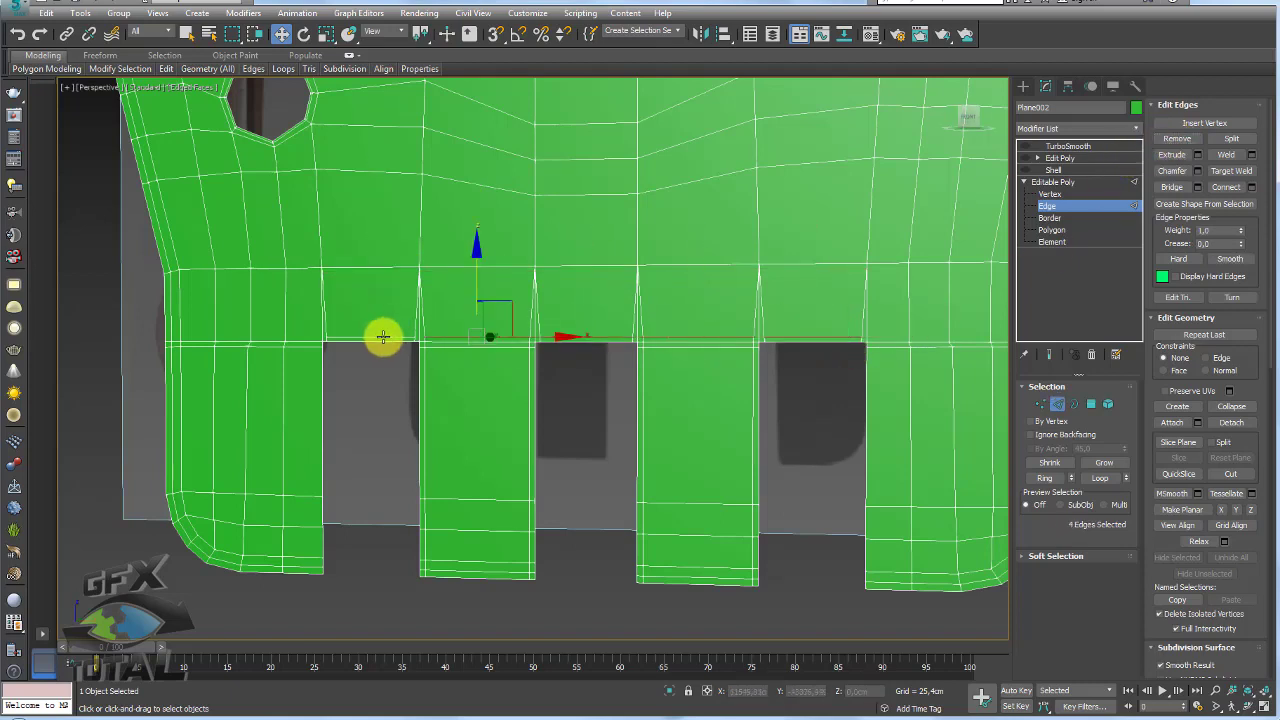
{"action": "left_click", "coordinate": [380, 337]}
{"action": "double_click", "coordinate": [452, 326]}
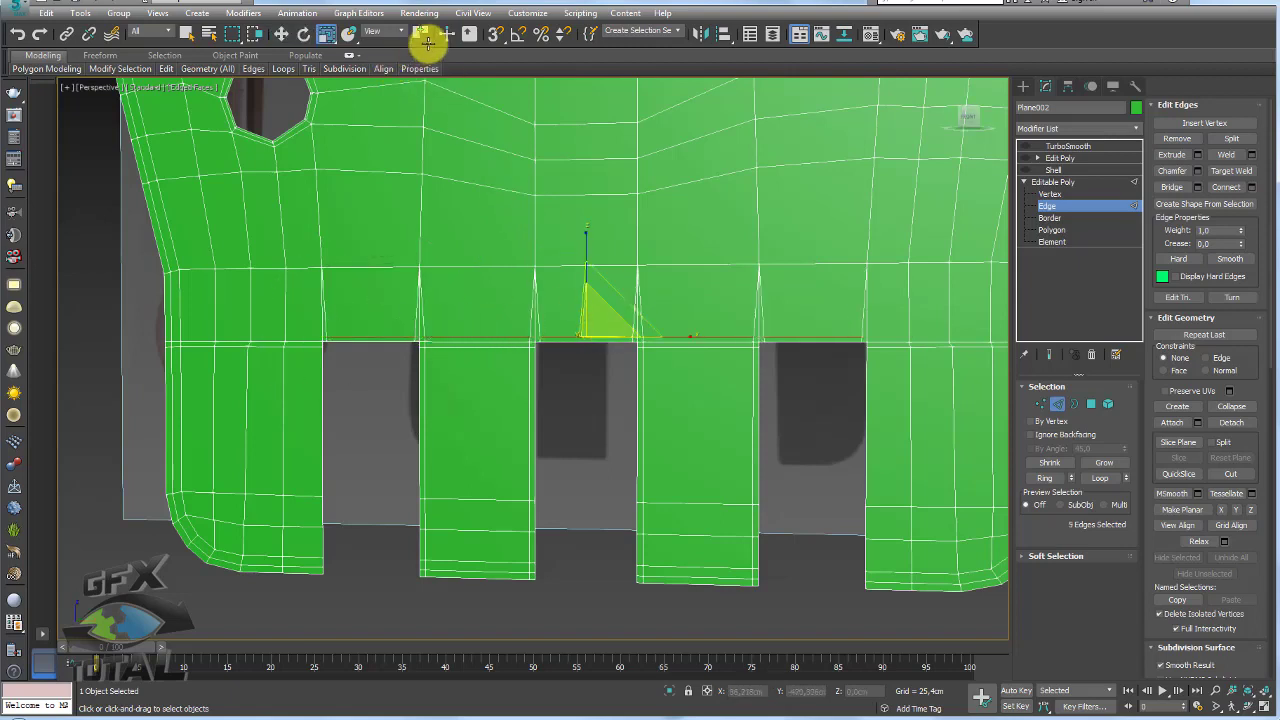
Scale the loop outward so the spikes become trapezoids, then move it slightly up in Z
{"action": "scroll", "coordinate": [337, 328], "scroll_direction": "up", "scroll_amount": 2}
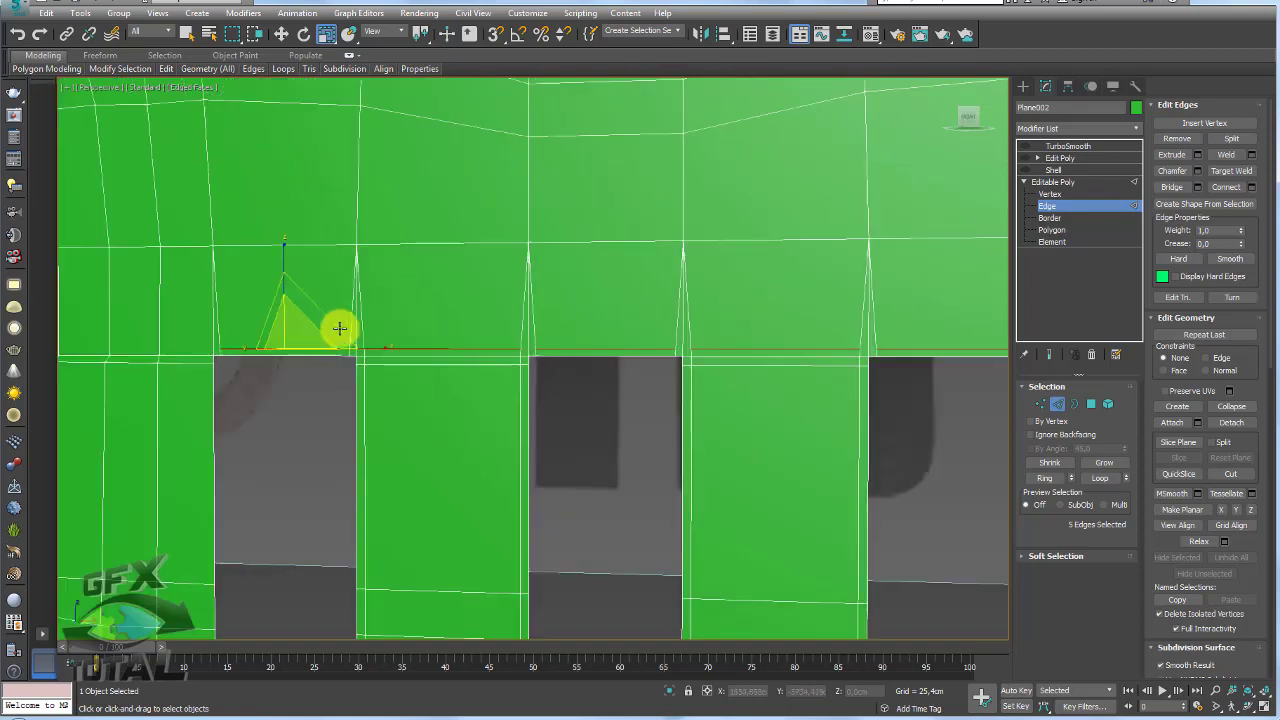
{"action": "scroll", "coordinate": [334, 348], "scroll_direction": "up", "scroll_amount": 2}
{"action": "left_click_drag", "start_coordinate": [165, 358], "coordinate": [176, 357]}
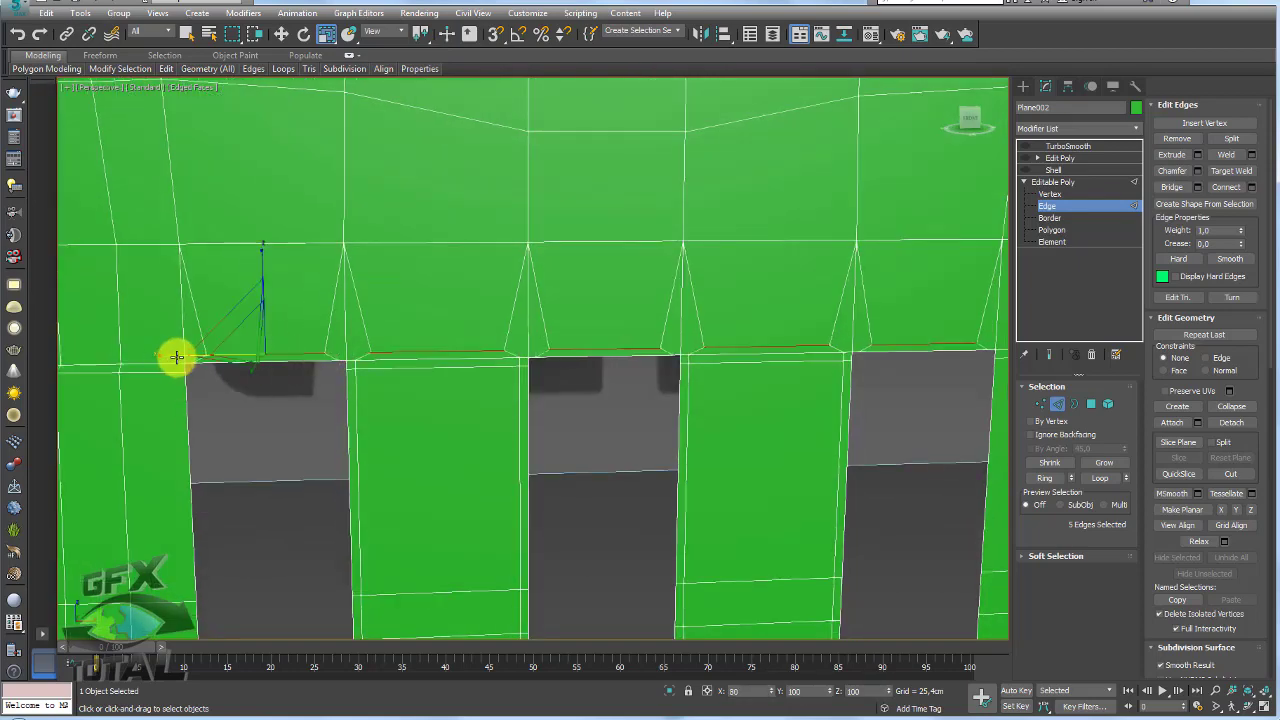
{"action": "key", "text": "w"}
{"action": "left_click_drag", "start_coordinate": [266, 298], "coordinate": [266, 289]}
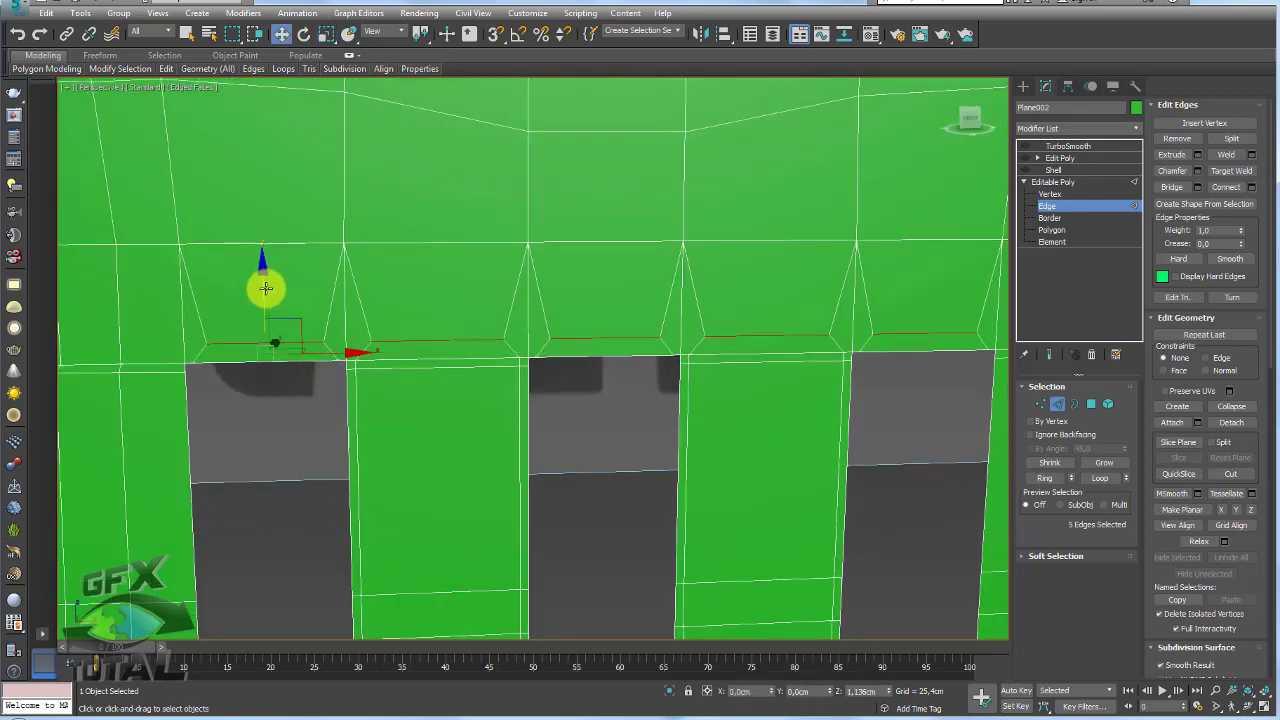
{"action": "scroll", "coordinate": [257, 291], "scroll_direction": "down", "scroll_amount": 5}
Reframe and orbit the view to inspect the widened trapezoids above the cutouts
{"action": "middle_click_drag", "start_coordinate": [508, 294], "coordinate": [571, 366]}
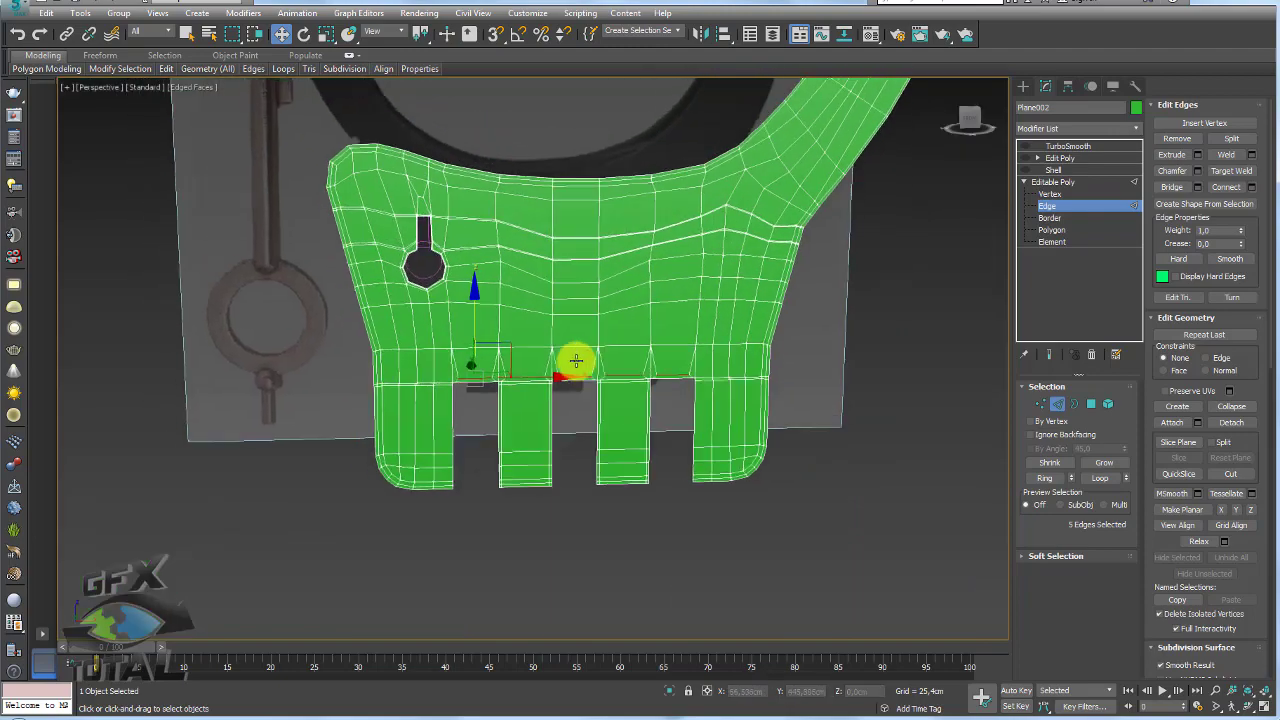
{"action": "scroll", "coordinate": [398, 177], "scroll_direction": "up", "scroll_amount": 3}
{"action": "scroll", "coordinate": [552, 324], "scroll_direction": "down", "scroll_amount": 4}
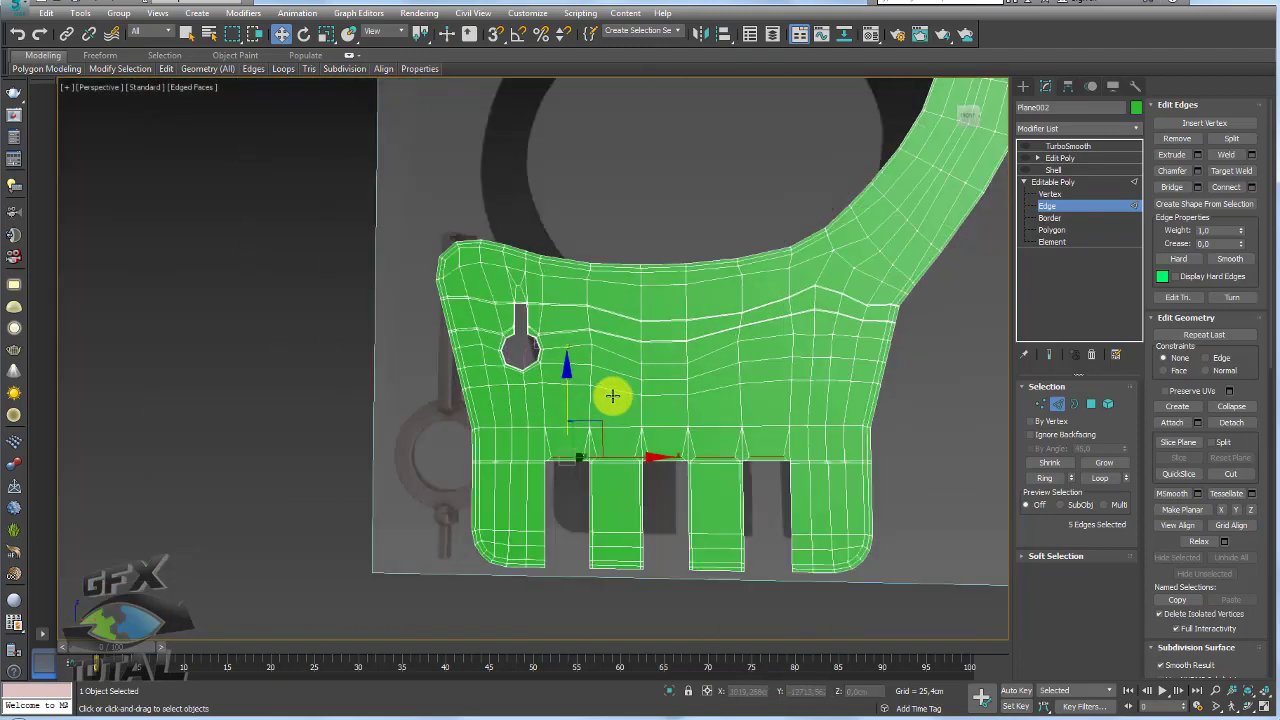
{"action": "scroll", "coordinate": [609, 394], "scroll_direction": "up", "scroll_amount": 3}
{"action": "middle_click_drag", "start_coordinate": [789, 480], "coordinate": [657, 391]}
{"action": "scroll", "coordinate": [657, 391], "scroll_direction": "up", "scroll_amount": 2}
{"action": "scroll", "coordinate": [712, 420], "scroll_direction": "down", "scroll_amount": 2}
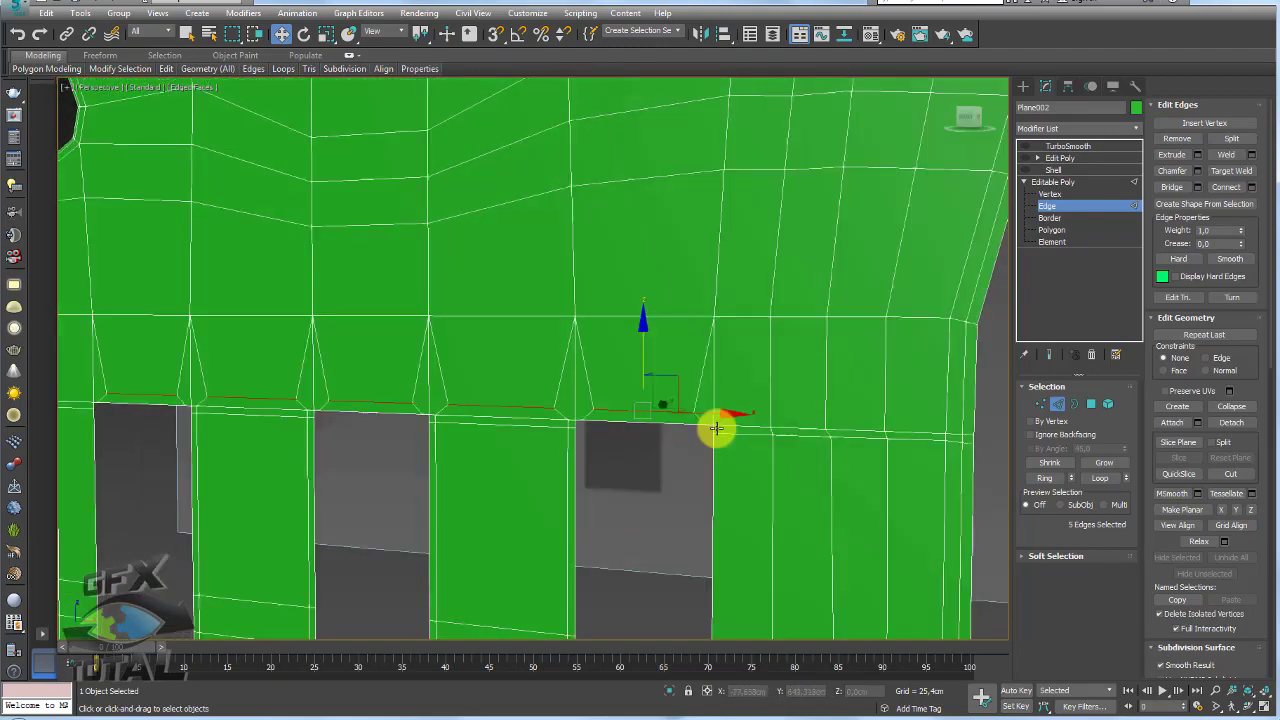
{"action": "mouse_move", "coordinate": [714, 429]}
{"action": "middle_mouse_down", "text": "alt"}
{"action": "mouse_move", "coordinate": [717, 443]}
{"action": "mouse_move", "coordinate": [757, 329]}
{"action": "mouse_move", "coordinate": [800, 304]}
{"action": "middle_mouse_up", "text": "alt"}
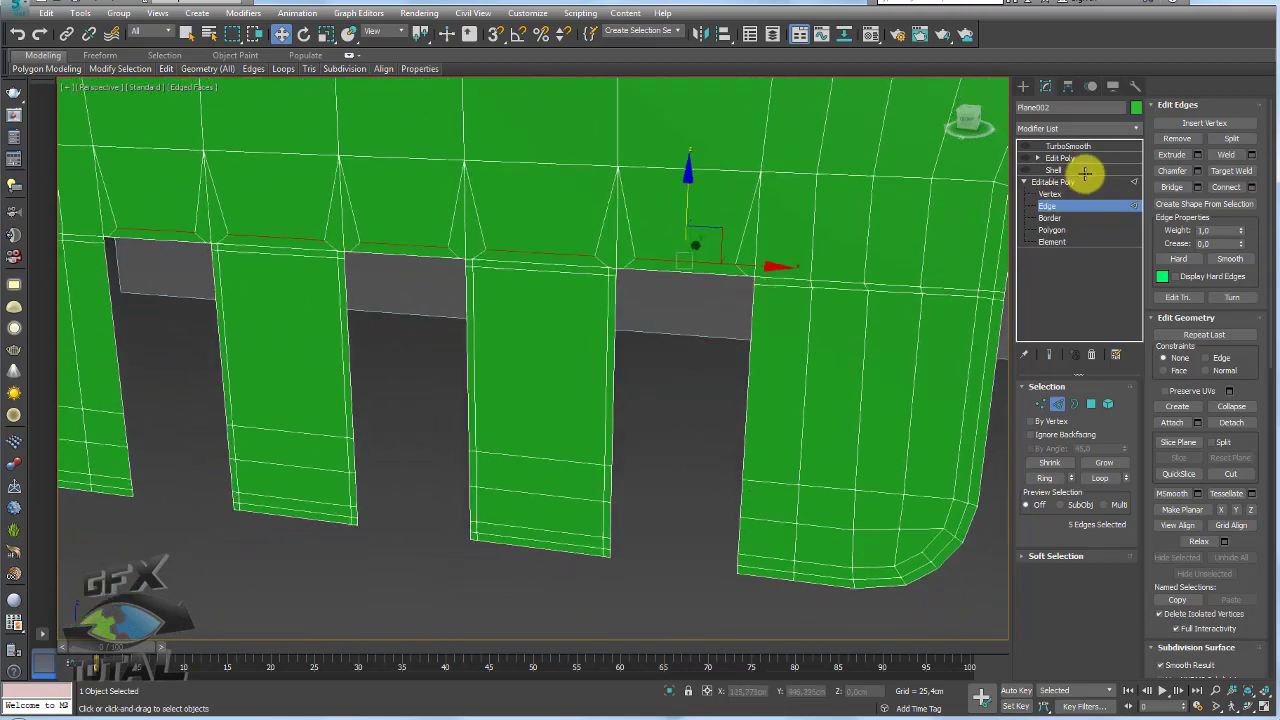
{"action": "left_click", "coordinate": [1062, 171]}
In Edit Poly, ring and connect a new loop around the keyhole and its slot, then re-enable TurboSmooth
{"action": "left_click", "coordinate": [1058, 158]}
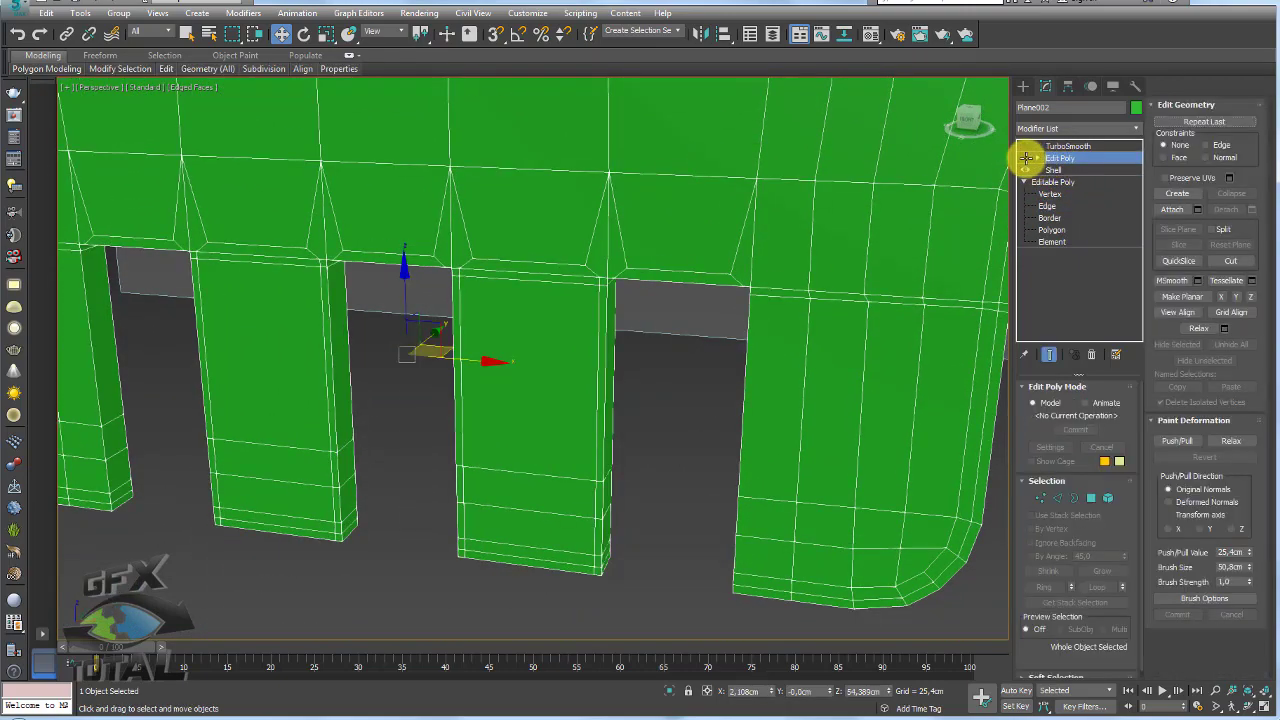
{"action": "mouse_move", "coordinate": [871, 266]}
{"action": "middle_mouse_down", "text": "alt"}
{"action": "mouse_move", "coordinate": [766, 291]}
{"action": "mouse_move", "coordinate": [939, 381]}
{"action": "middle_mouse_up", "text": "alt"}
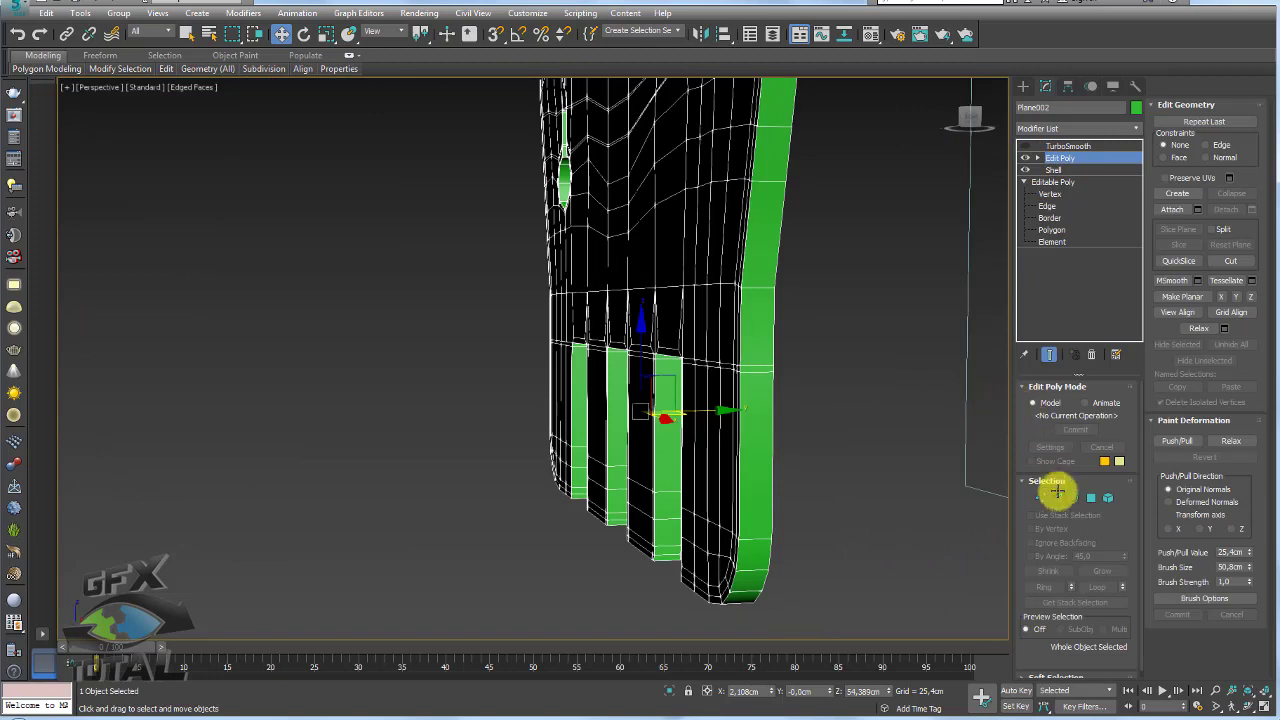
{"action": "left_click", "coordinate": [1057, 497]}
{"action": "left_click", "coordinate": [756, 375]}
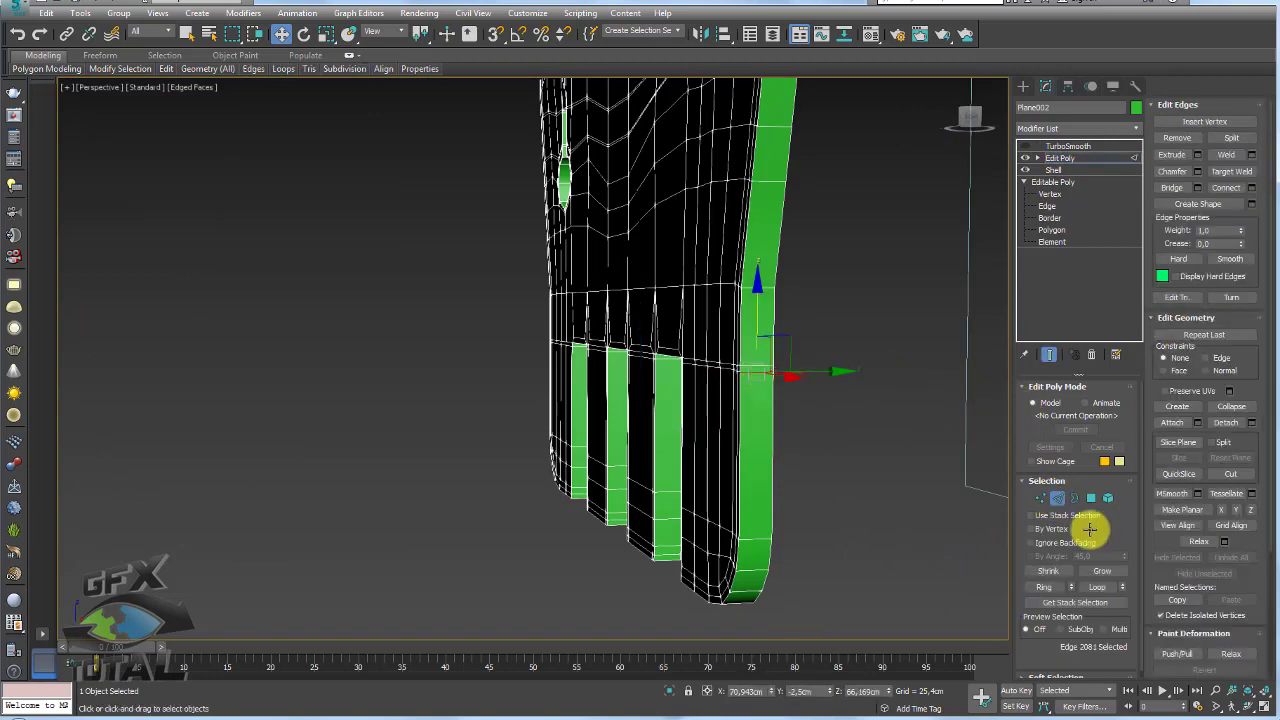
{"action": "left_click", "coordinate": [1043, 587]}
{"action": "middle_click_drag", "start_coordinate": [553, 333], "coordinate": [623, 434], "text": "alt"}
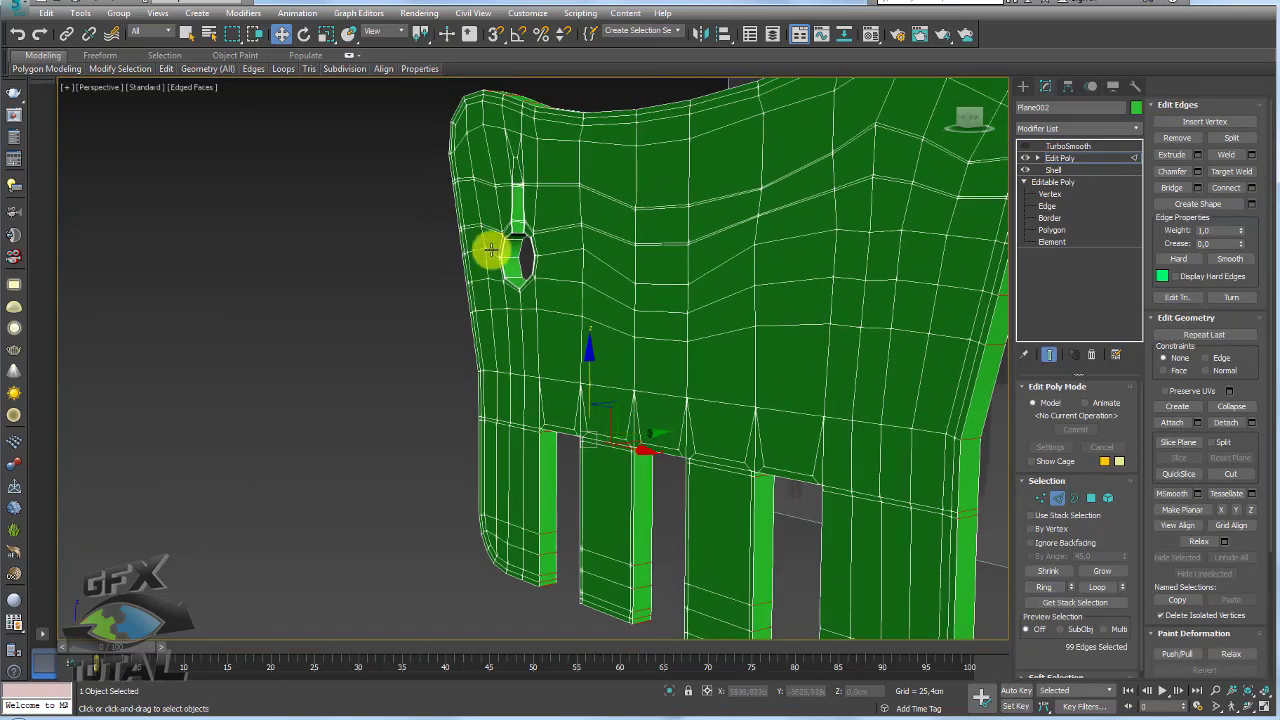
{"action": "scroll", "coordinate": [495, 250], "scroll_direction": "up", "scroll_amount": 4}
{"action": "left_click", "coordinate": [534, 263], "text": "ctrl"}
{"action": "left_click", "coordinate": [1043, 587]}
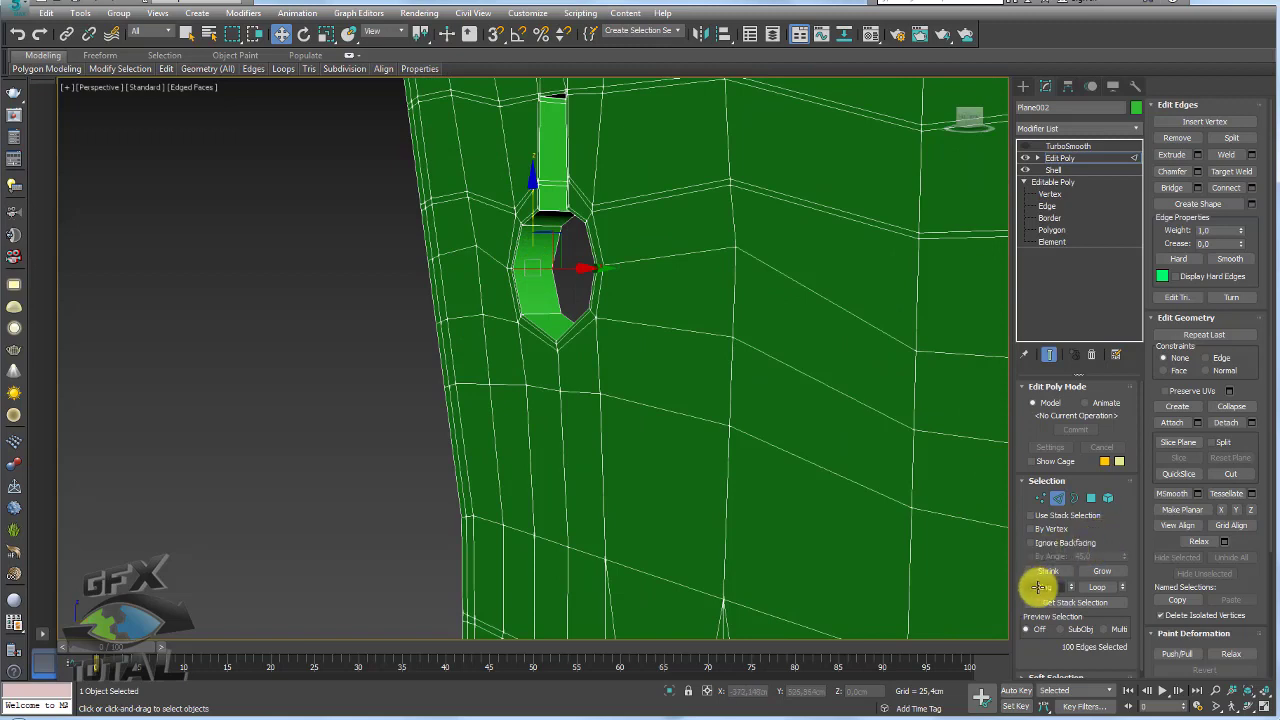
{"action": "left_click", "coordinate": [1251, 188]}
{"action": "left_click", "coordinate": [534, 429]}
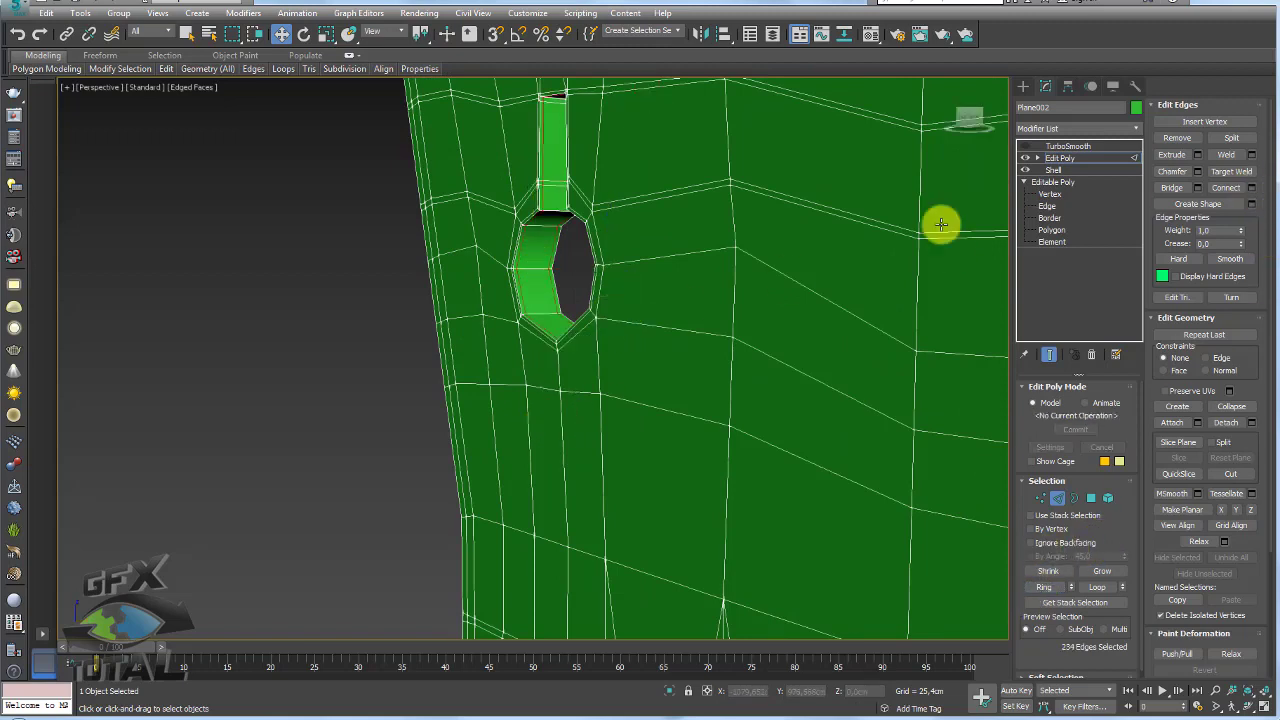
{"action": "left_click", "coordinate": [1065, 146]}
{"action": "left_click", "coordinate": [1025, 146]}
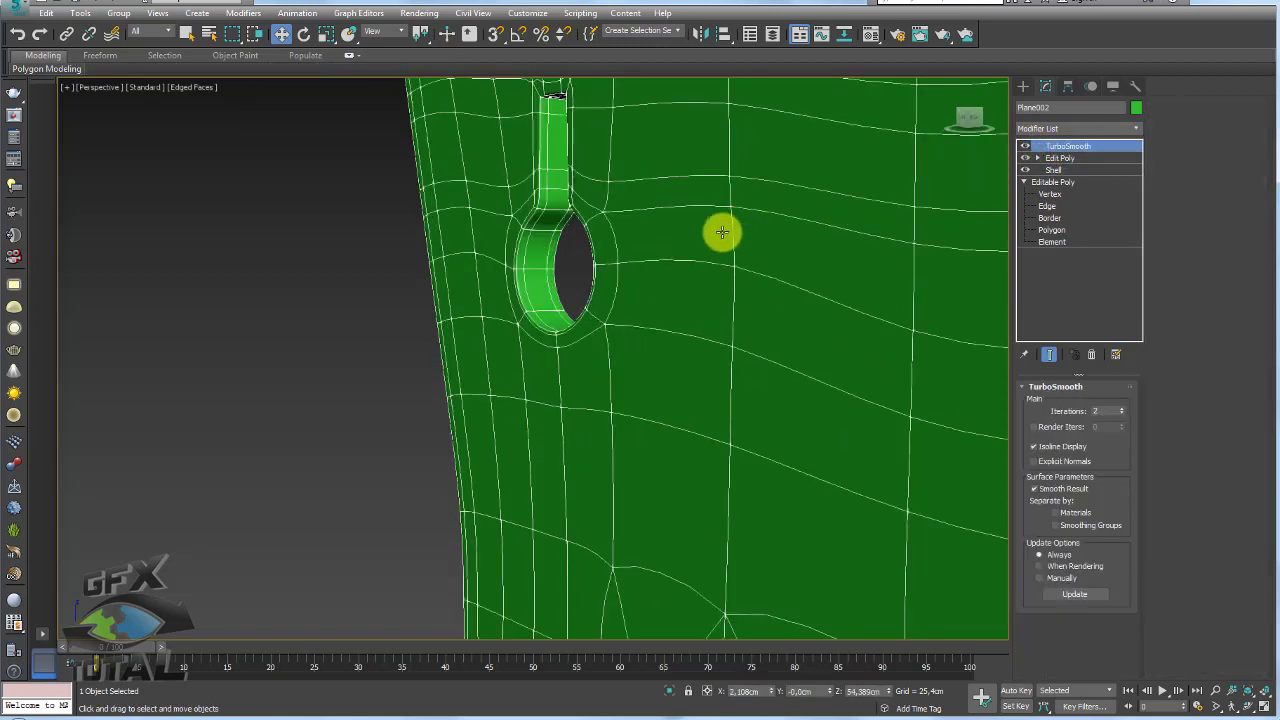
{"action": "scroll", "coordinate": [653, 302], "scroll_direction": "down", "scroll_amount": 3}
{"action": "scroll", "coordinate": [653, 302], "scroll_direction": "down", "scroll_amount": 2}
{"action": "middle_click_drag", "start_coordinate": [703, 366], "coordinate": [580, 343], "text": "alt"}
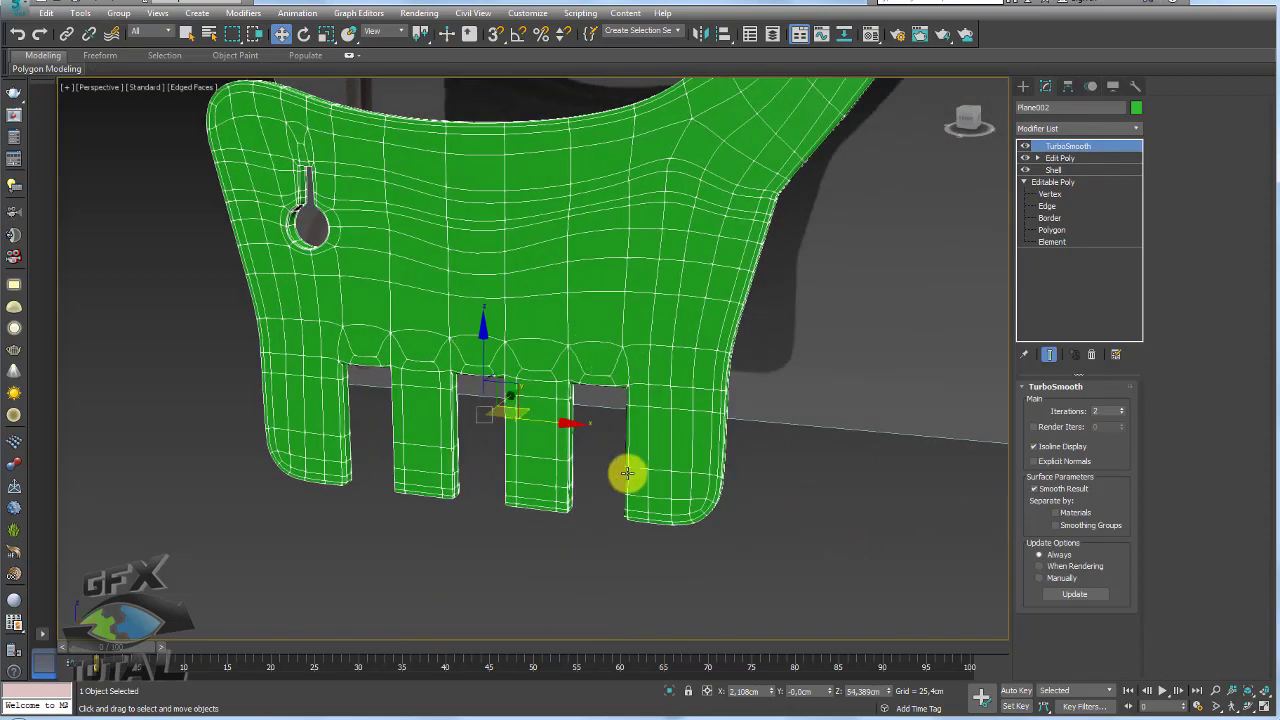
{"action": "key", "text": "F4"}
{"action": "mouse_move", "coordinate": [553, 501]}
{"action": "middle_mouse_down", "text": "alt"}
{"action": "mouse_move", "coordinate": [597, 483]}
{"action": "mouse_move", "coordinate": [580, 431]}
{"action": "mouse_move", "coordinate": [628, 349]}
{"action": "mouse_move", "coordinate": [579, 357]}
{"action": "mouse_move", "coordinate": [626, 366]}
{"action": "mouse_move", "coordinate": [646, 309]}
{"action": "middle_mouse_up", "text": "alt"}
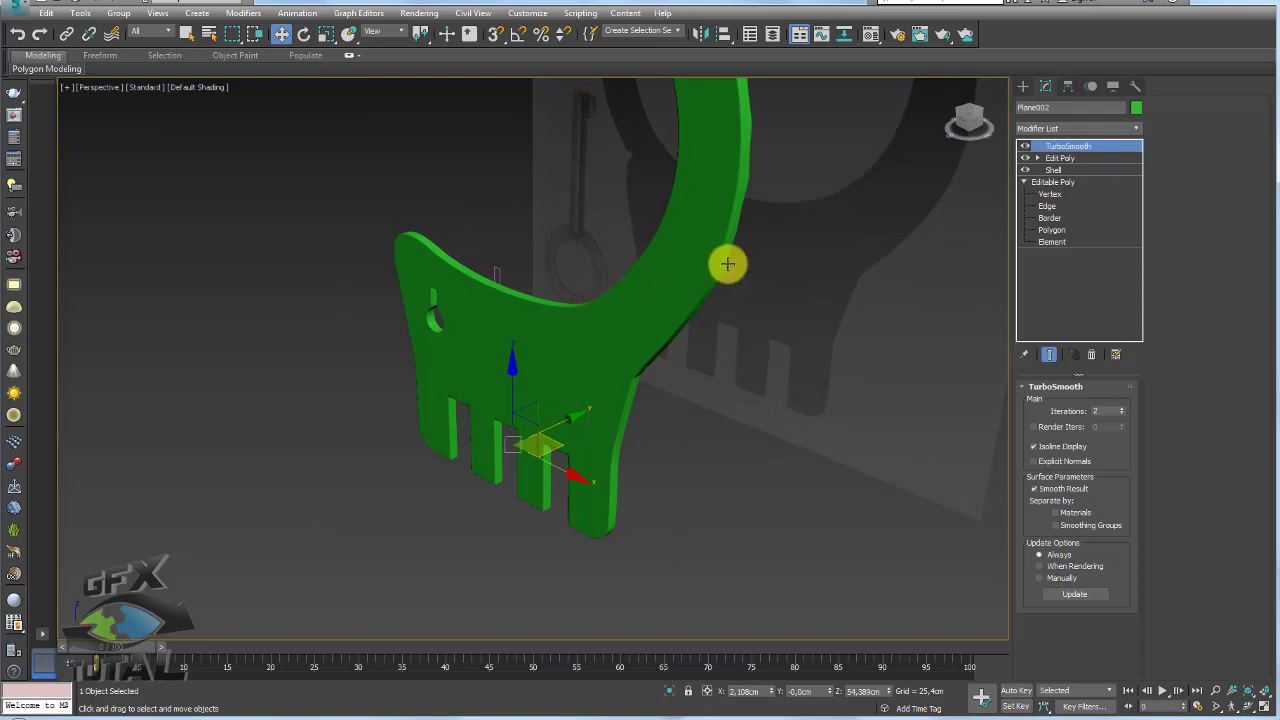
{"action": "mouse_move", "coordinate": [726, 263]}
{"action": "middle_mouse_down", "text": "alt"}
{"action": "mouse_move", "coordinate": [725, 328]}
{"action": "mouse_move", "coordinate": [603, 403]}
{"action": "mouse_move", "coordinate": [644, 387]}
{"action": "mouse_move", "coordinate": [580, 403]}
{"action": "middle_mouse_up", "text": "alt"}
{"action": "scroll", "coordinate": [725, 328], "scroll_direction": "up", "scroll_amount": 2}
{"action": "key", "text": "F4"}
{"action": "mouse_move", "coordinate": [229, 386]}
{"action": "middle_mouse_down", "text": "alt"}
{"action": "mouse_move", "coordinate": [190, 394]}
{"action": "mouse_move", "coordinate": [349, 400]}
{"action": "middle_mouse_up", "text": "alt"}
{"action": "scroll", "coordinate": [680, 366], "scroll_direction": "down", "scroll_amount": 3}
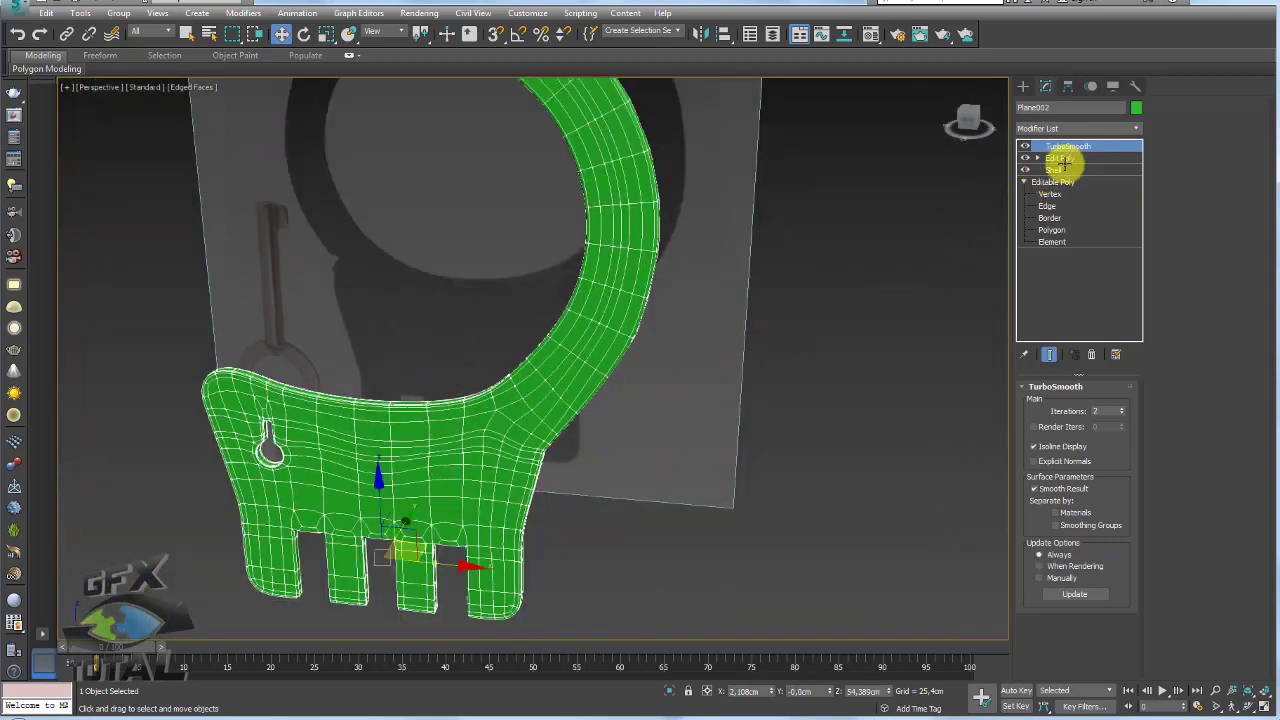
Collapse the Edit Poly and Shell modifiers into the base Editable Poly
{"action": "left_click", "coordinate": [1055, 170]}
{"action": "middle_click_drag", "start_coordinate": [623, 349], "coordinate": [700, 340], "text": "alt"}
{"action": "left_click", "coordinate": [1062, 157]}
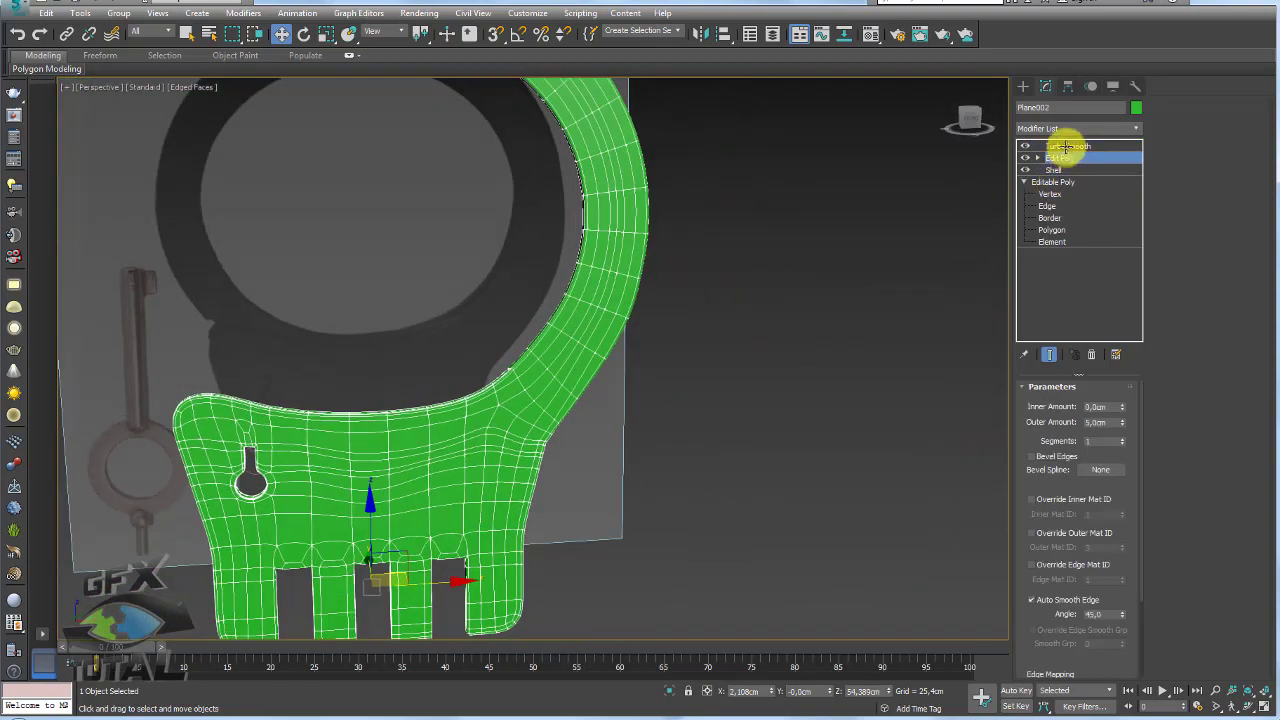
{"action": "left_click", "coordinate": [1066, 147]}
{"action": "left_click", "coordinate": [1090, 354]}
{"action": "left_click", "coordinate": [1091, 354]}
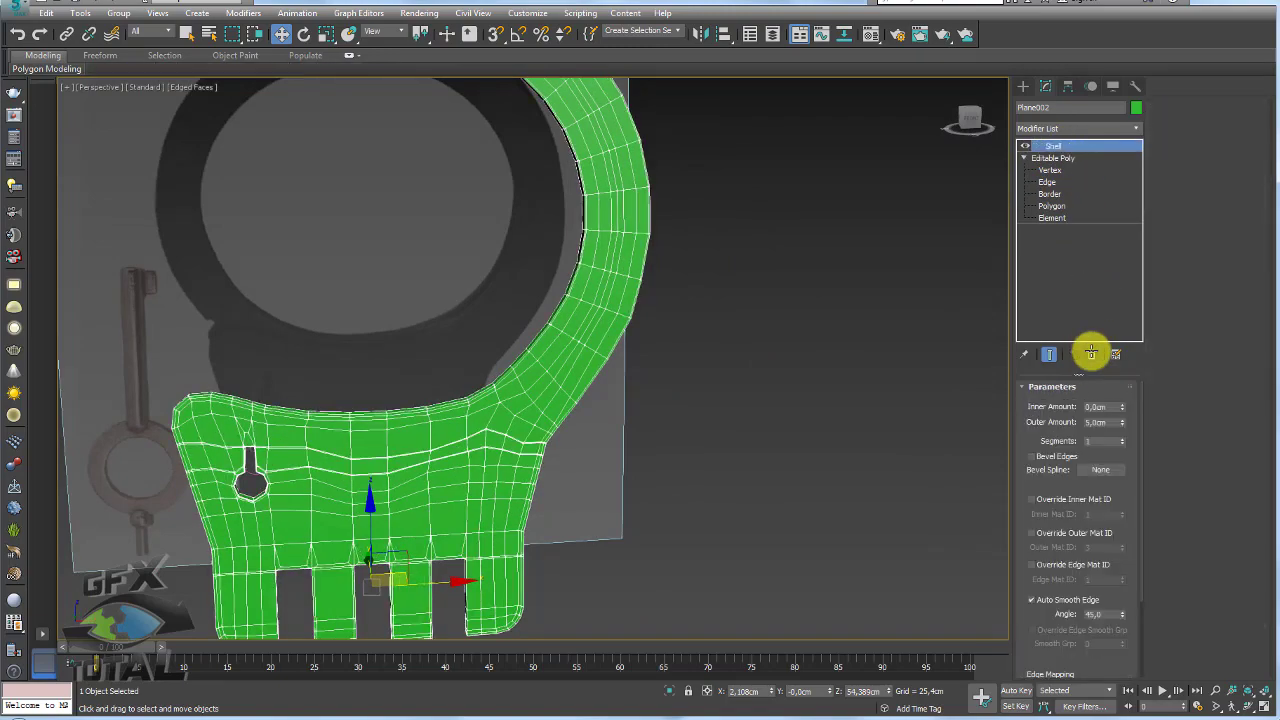
{"action": "left_click", "coordinate": [1091, 354]}
Orbit, pan and zoom the view in close on the lock body's keyhole
{"action": "mouse_move", "coordinate": [549, 417]}
{"action": "middle_mouse_down", "text": "alt"}
{"action": "mouse_move", "coordinate": [589, 420]}
{"action": "mouse_move", "coordinate": [820, 354]}
{"action": "mouse_move", "coordinate": [773, 393]}
{"action": "mouse_move", "coordinate": [871, 420]}
{"action": "mouse_move", "coordinate": [625, 378]}
{"action": "middle_mouse_up", "text": "alt"}
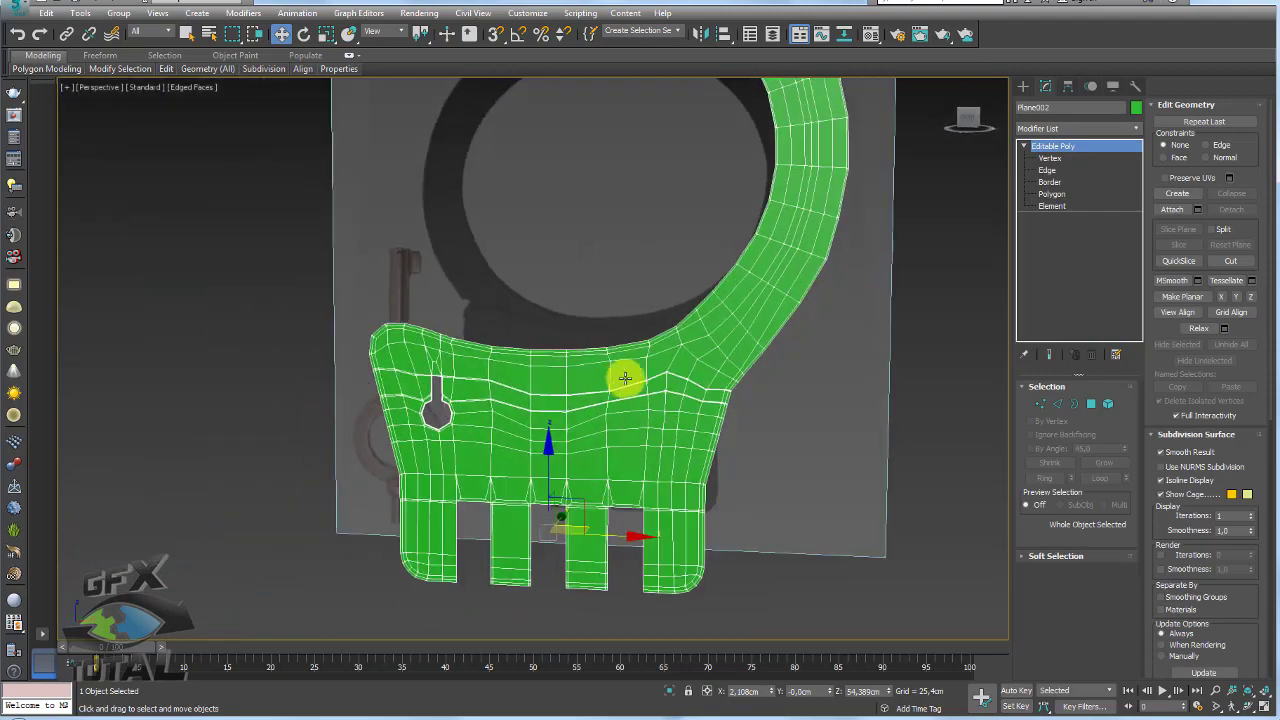
{"action": "scroll", "coordinate": [625, 378], "scroll_direction": "up", "scroll_amount": 4}
{"action": "scroll", "coordinate": [457, 451], "scroll_direction": "up", "scroll_amount": 2}
{"action": "mouse_move", "coordinate": [457, 451]}
{"action": "middle_mouse_down", "text": "alt"}
{"action": "mouse_move", "coordinate": [494, 397]}
{"action": "mouse_move", "coordinate": [714, 534]}
{"action": "mouse_move", "coordinate": [666, 345]}
{"action": "middle_mouse_up", "text": "alt"}
{"action": "scroll", "coordinate": [666, 345], "scroll_direction": "up", "scroll_amount": 2}
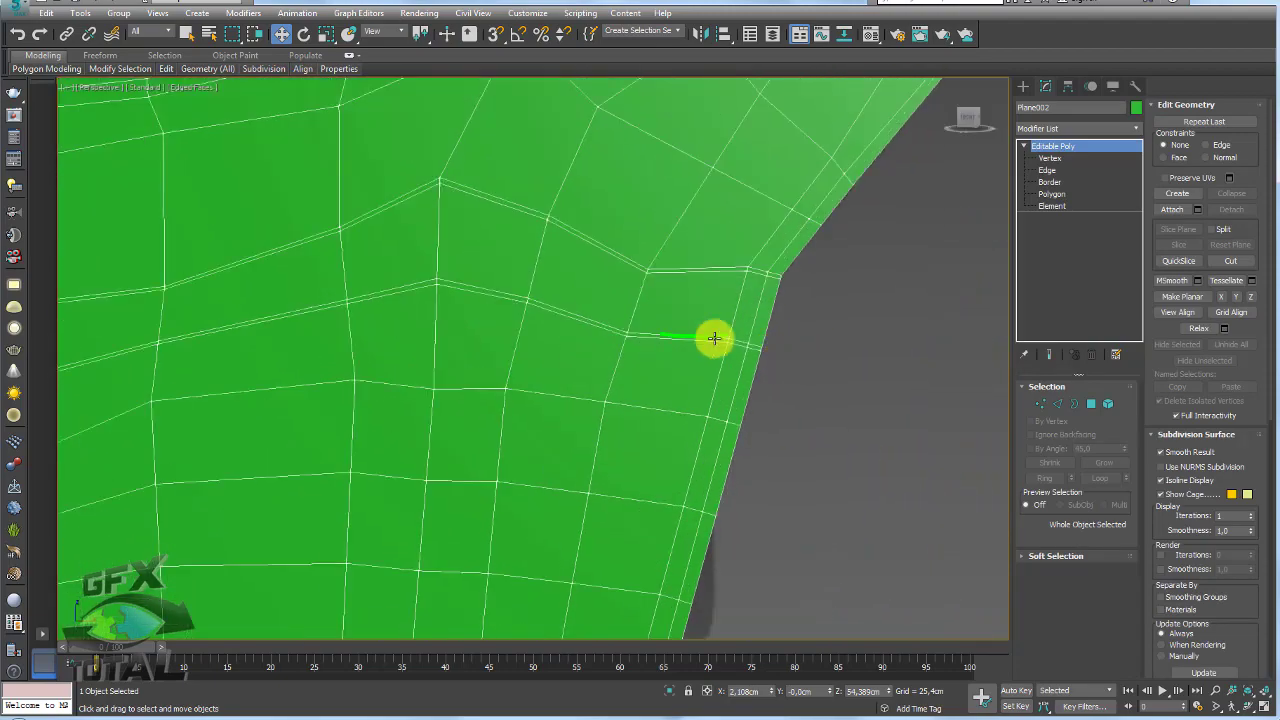
{"action": "left_click_drag", "start_coordinate": [727, 272], "coordinate": [690, 266]}
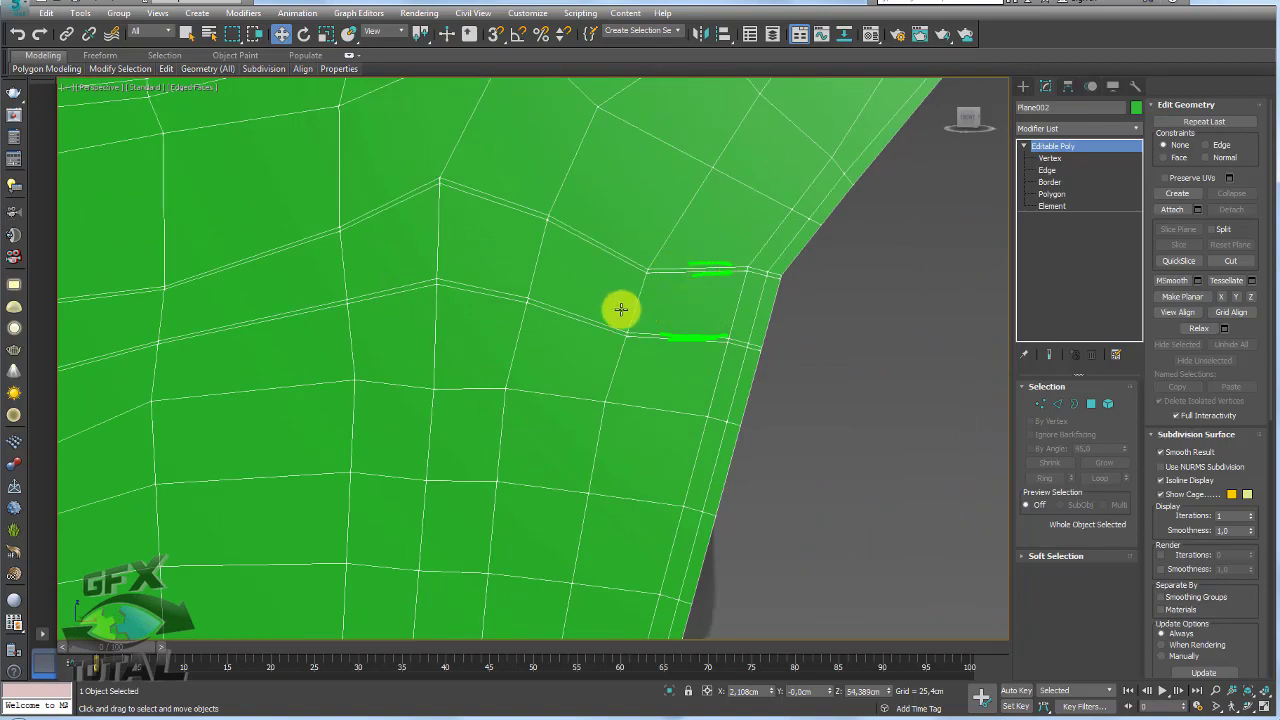
{"action": "scroll", "coordinate": [520, 314], "scroll_direction": "down", "scroll_amount": 5}
{"action": "mouse_move", "coordinate": [409, 380]}
{"action": "middle_mouse_down"}
{"action": "mouse_move", "coordinate": [580, 349]}
{"action": "mouse_move", "coordinate": [700, 371]}
{"action": "middle_mouse_up"}
{"action": "scroll", "coordinate": [580, 349], "scroll_direction": "up", "scroll_amount": 5}
{"action": "scroll", "coordinate": [563, 374], "scroll_direction": "up", "scroll_amount": 2}
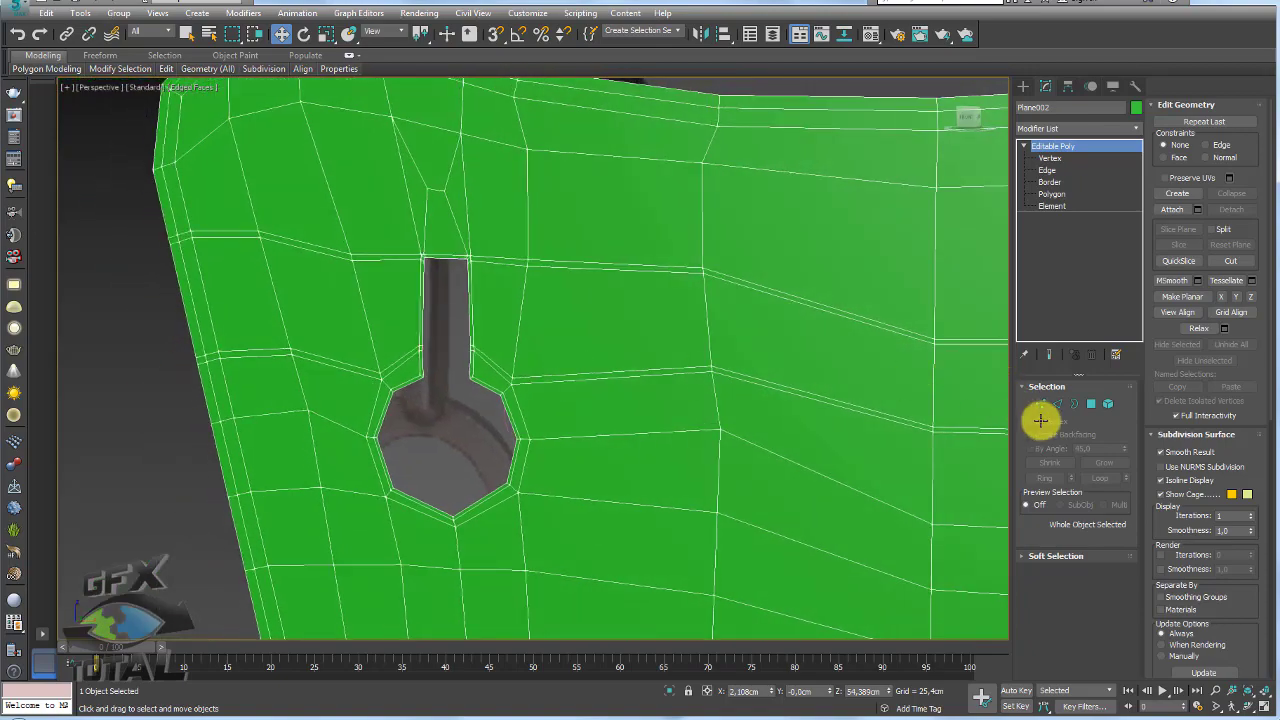
In Edge mode, remove the edge loop to the left of the keyhole
{"action": "left_click", "coordinate": [1057, 403]}
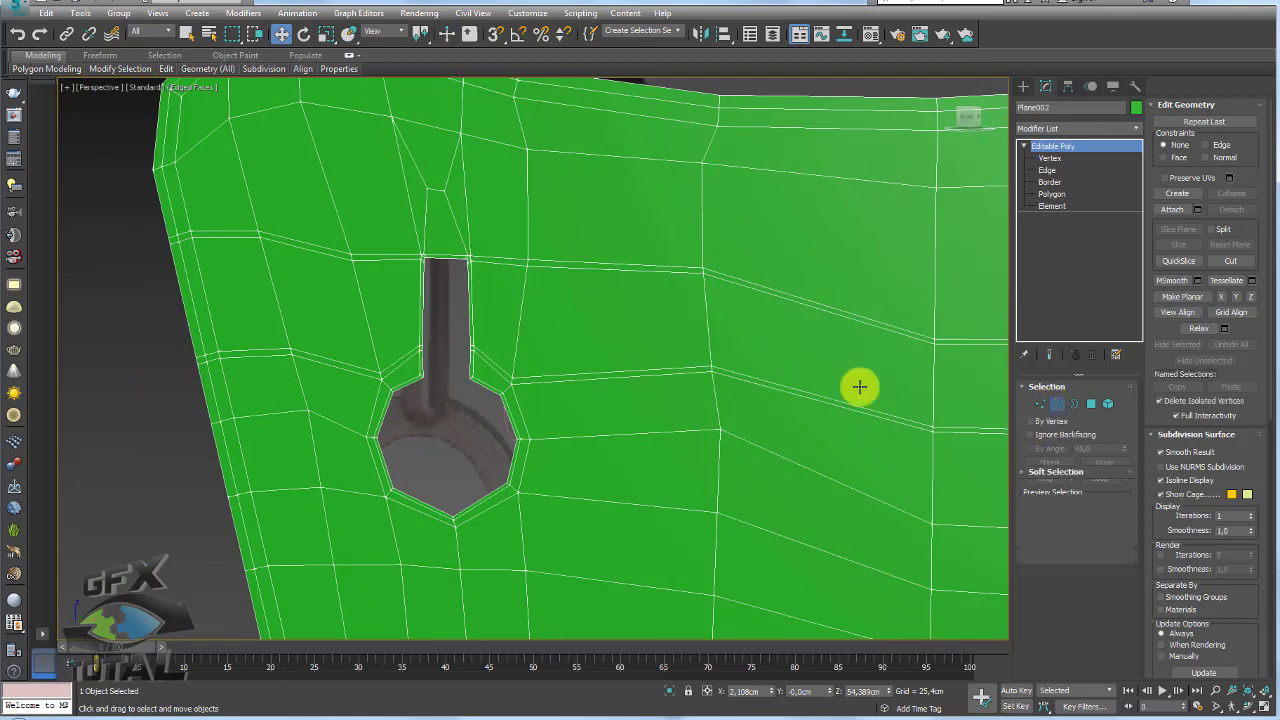
{"action": "left_click", "coordinate": [364, 367], "text": "shift"}
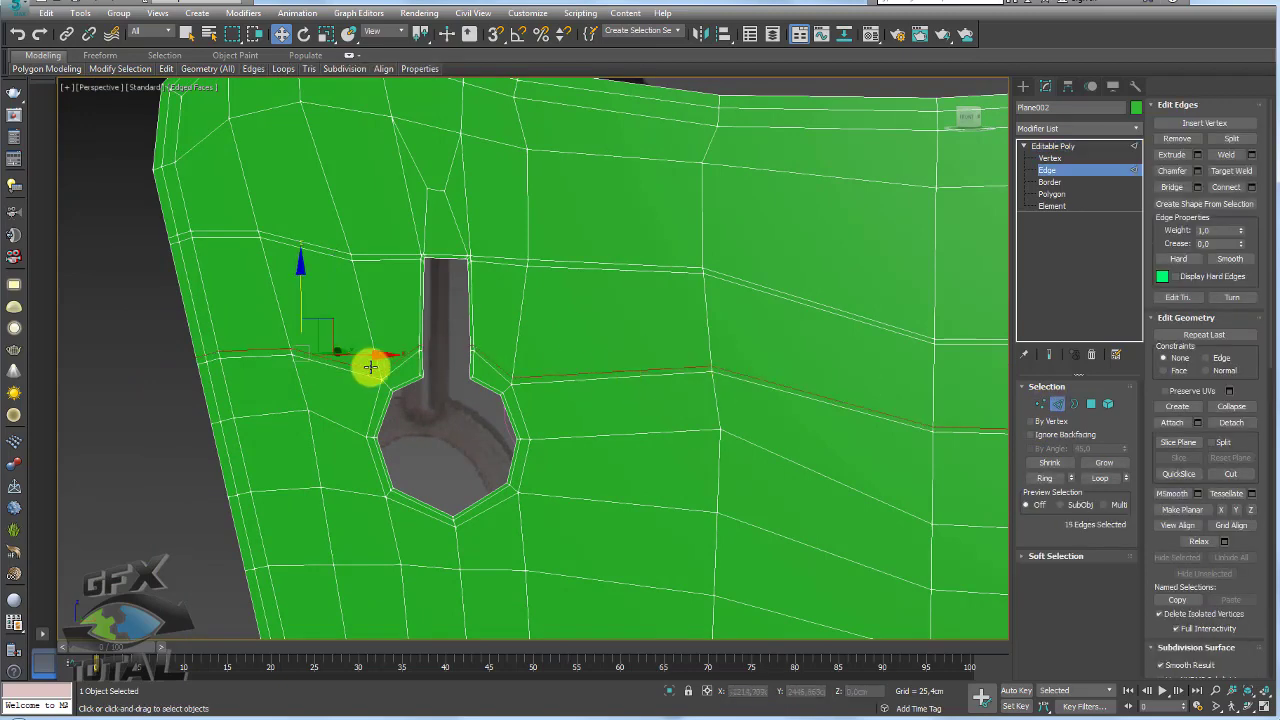
{"action": "left_click", "coordinate": [1174, 139]}
{"action": "scroll", "coordinate": [580, 383], "scroll_direction": "up", "scroll_amount": 2}
{"action": "scroll", "coordinate": [582, 385], "scroll_direction": "up", "scroll_amount": 2}
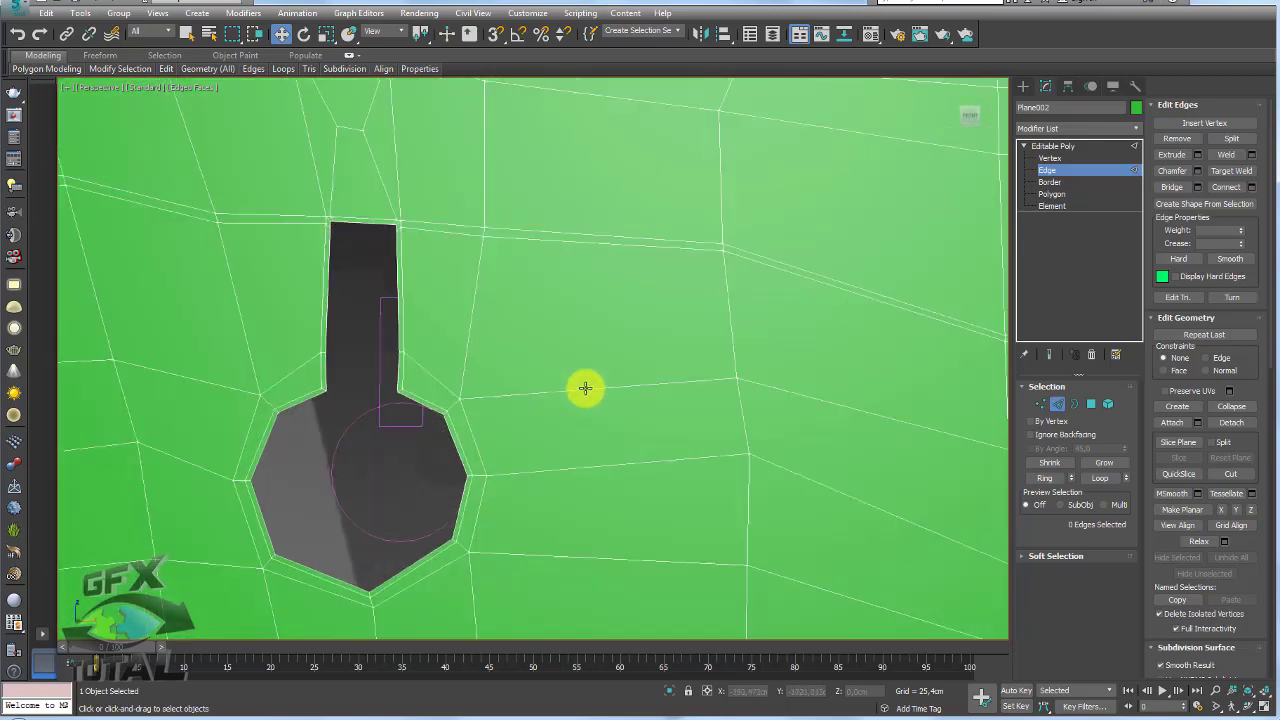
{"action": "scroll", "coordinate": [583, 386], "scroll_direction": "up", "scroll_amount": 1}
{"action": "scroll", "coordinate": [425, 388], "scroll_direction": "up", "scroll_amount": 2}
{"action": "scroll", "coordinate": [500, 330], "scroll_direction": "up", "scroll_amount": 3}
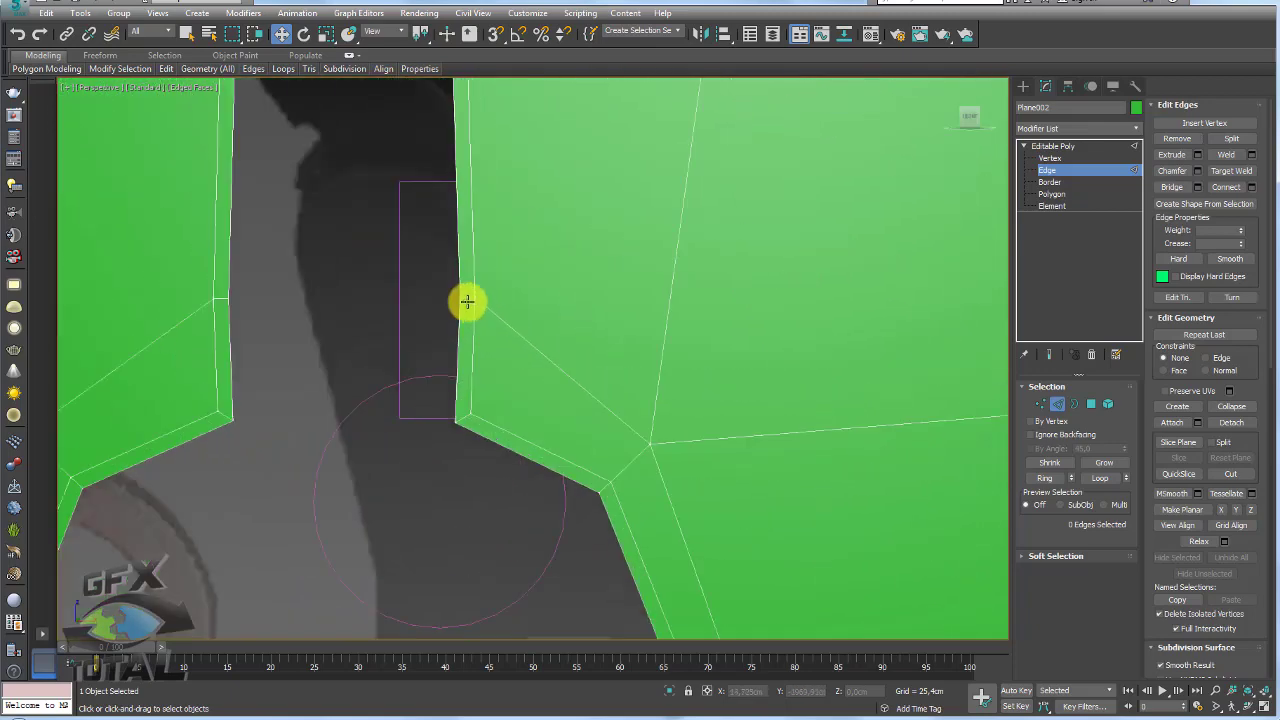
Move the slot's right and left vertical side edges downward
{"action": "left_click", "coordinate": [467, 300]}
{"action": "left_click_drag", "start_coordinate": [497, 265], "coordinate": [491, 351]}
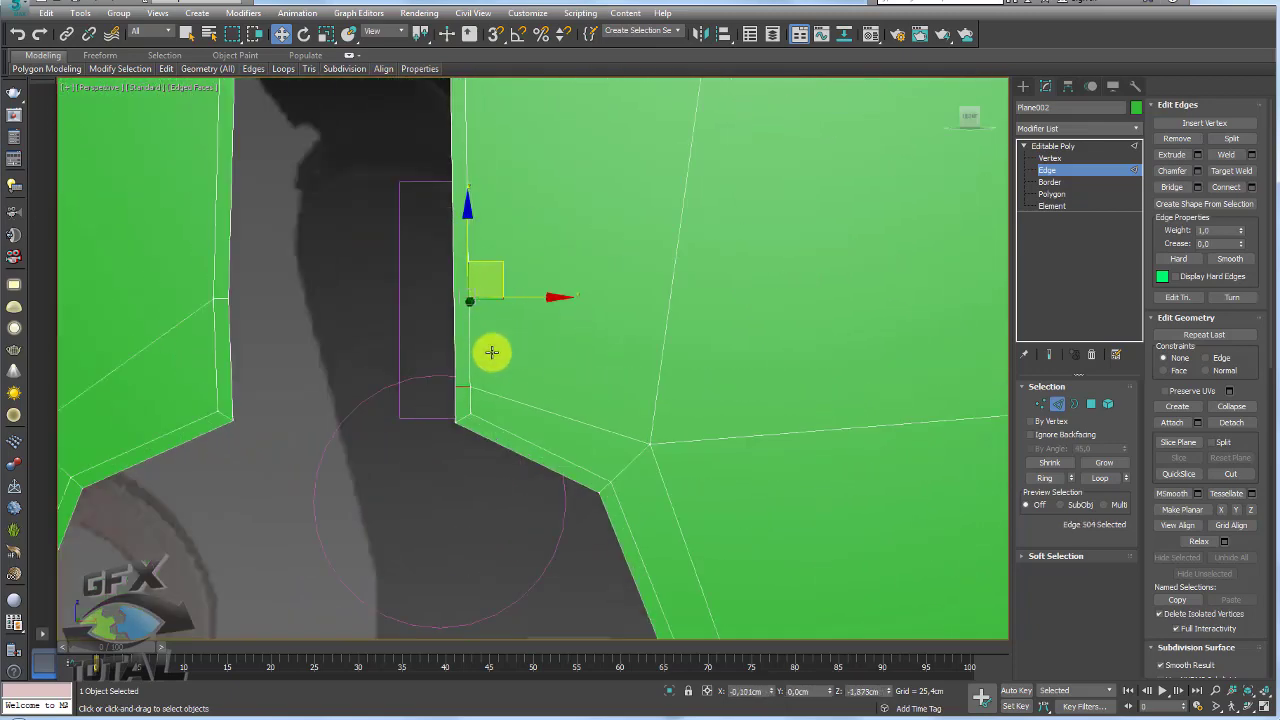
{"action": "left_click", "coordinate": [222, 298]}
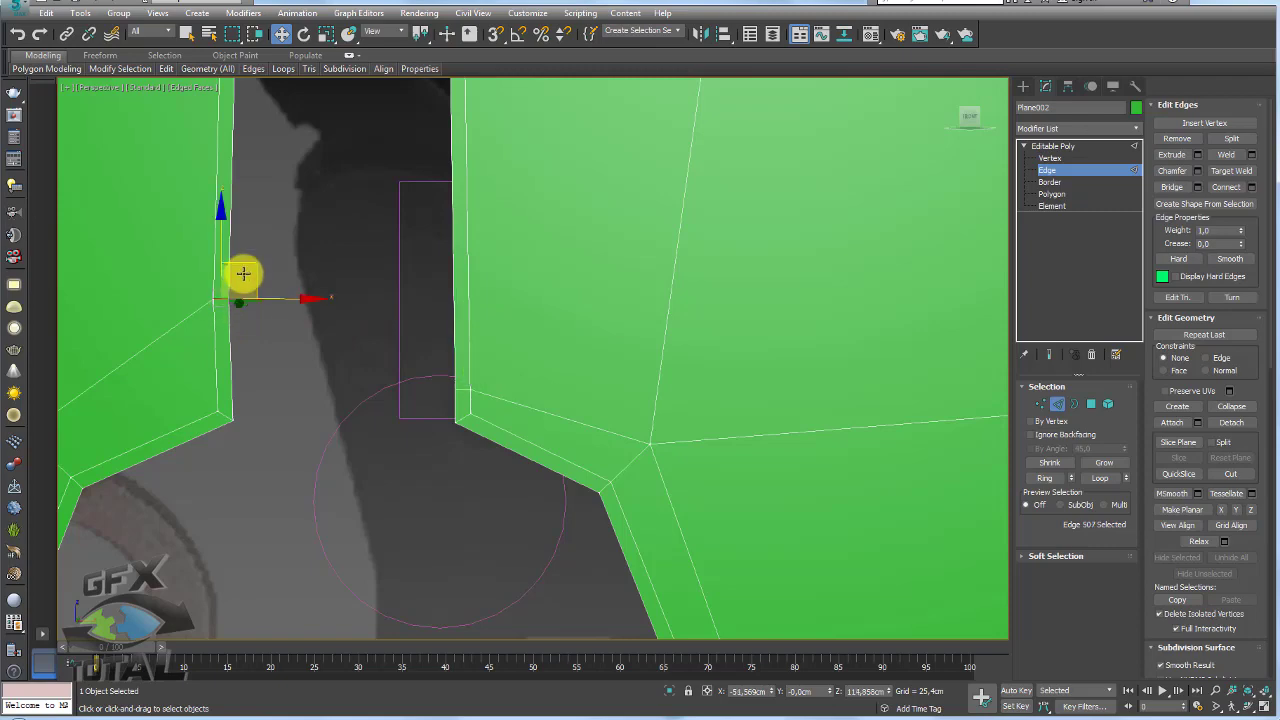
{"action": "mouse_move", "coordinate": [250, 278]}
{"action": "left_mouse_down"}
{"action": "mouse_move", "coordinate": [251, 343]}
{"action": "mouse_move", "coordinate": [234, 366]}
{"action": "left_mouse_up"}
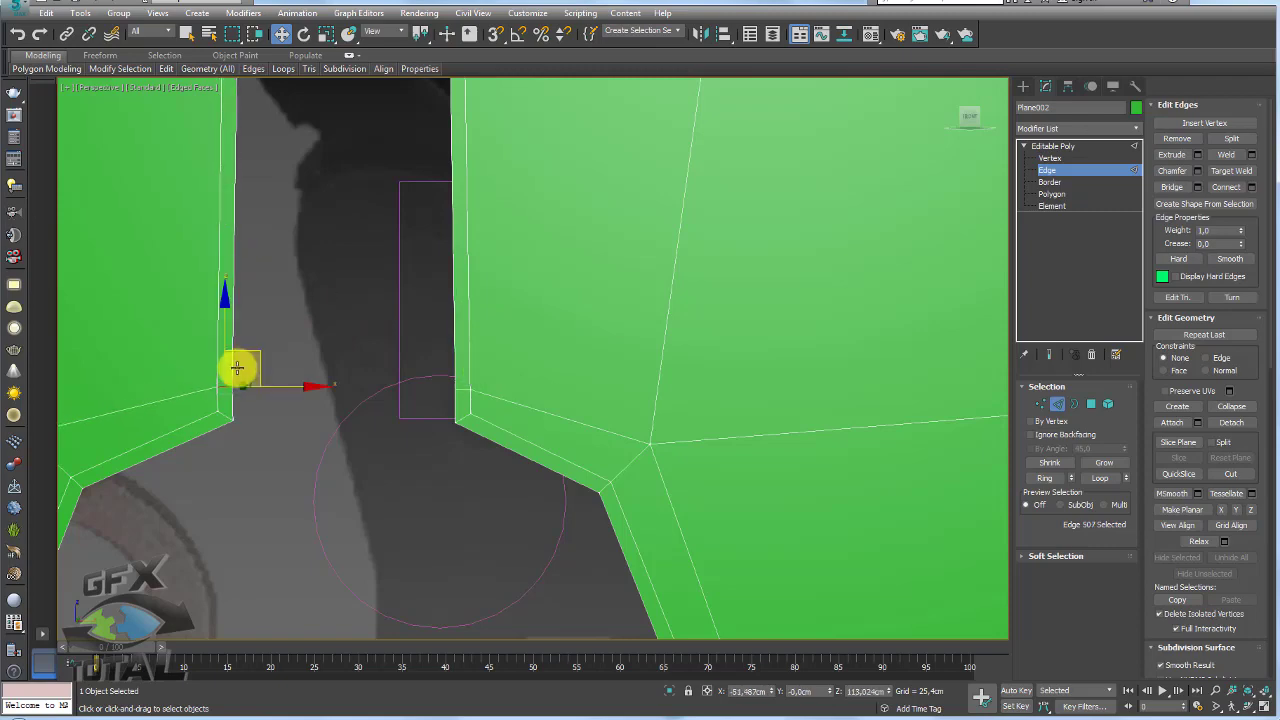
{"action": "scroll", "coordinate": [258, 380], "scroll_direction": "down", "scroll_amount": 5}
{"action": "scroll", "coordinate": [258, 380], "scroll_direction": "up", "scroll_amount": 3}
{"action": "scroll", "coordinate": [509, 300], "scroll_direction": "up", "scroll_amount": 3}
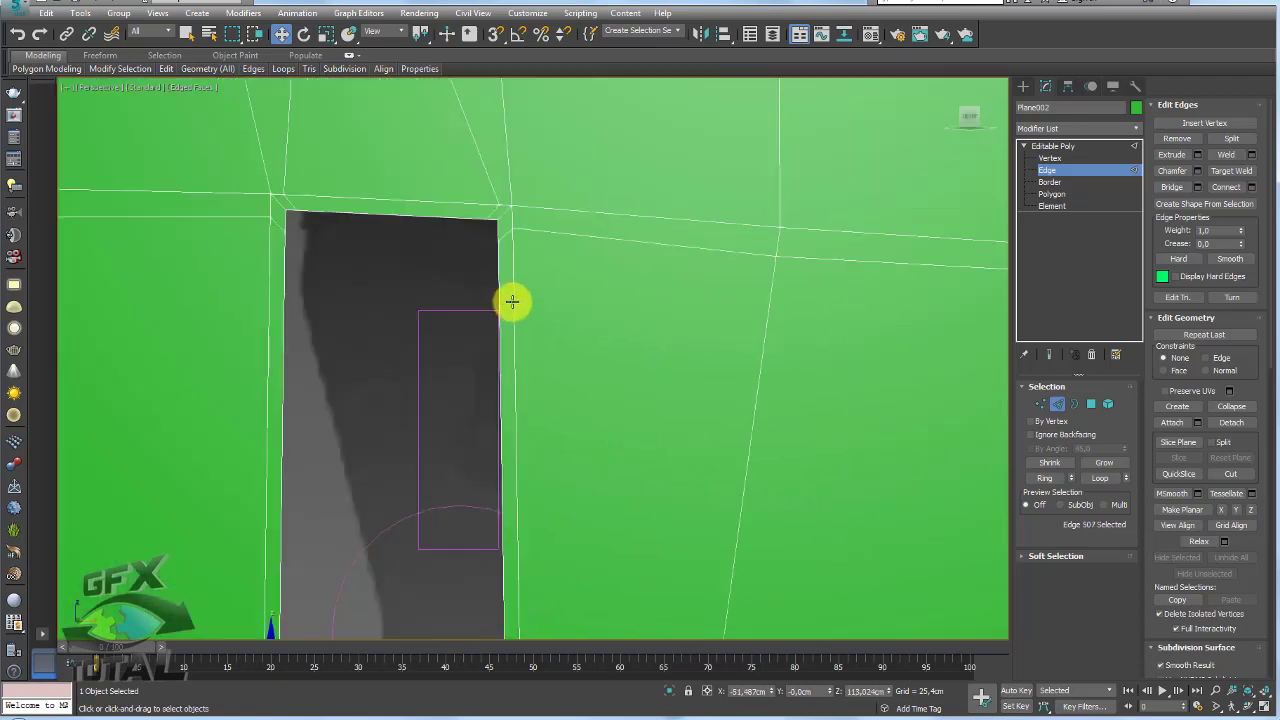
{"action": "scroll", "coordinate": [552, 264], "scroll_direction": "down", "scroll_amount": 1}
Select the whole edge loop just above the top of the slot
{"action": "left_click", "coordinate": [567, 249]}
{"action": "scroll", "coordinate": [600, 258], "scroll_direction": "down", "scroll_amount": 2}
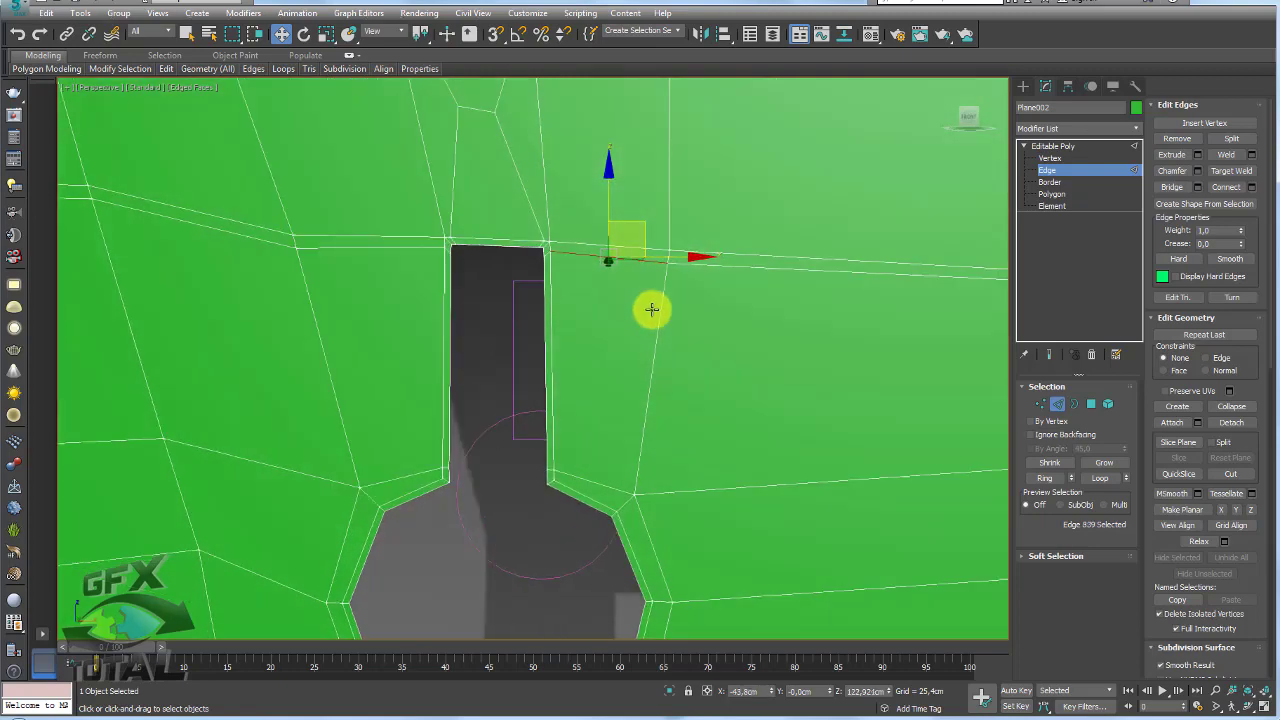
{"action": "mouse_move", "coordinate": [623, 263]}
{"action": "middle_mouse_down", "text": "alt"}
{"action": "mouse_move", "coordinate": [543, 271]}
{"action": "mouse_move", "coordinate": [523, 220]}
{"action": "mouse_move", "coordinate": [582, 239]}
{"action": "middle_mouse_up", "text": "alt"}
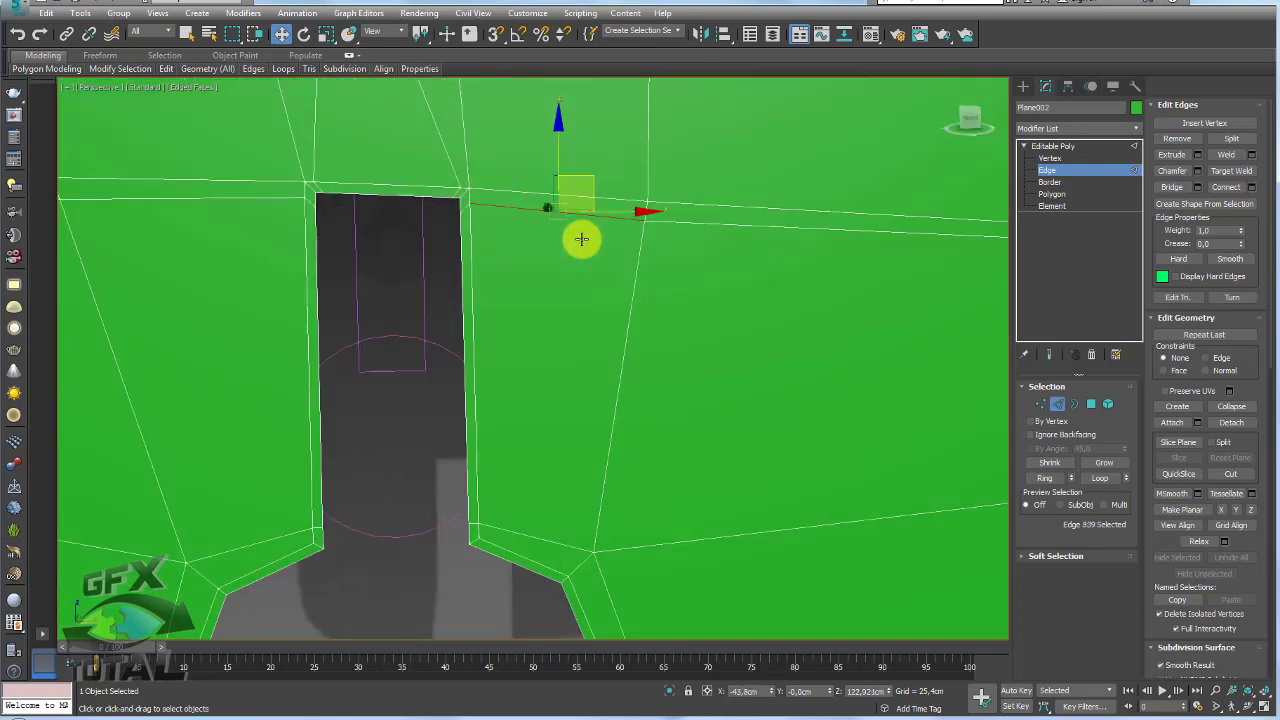
{"action": "double_click", "coordinate": [716, 221]}
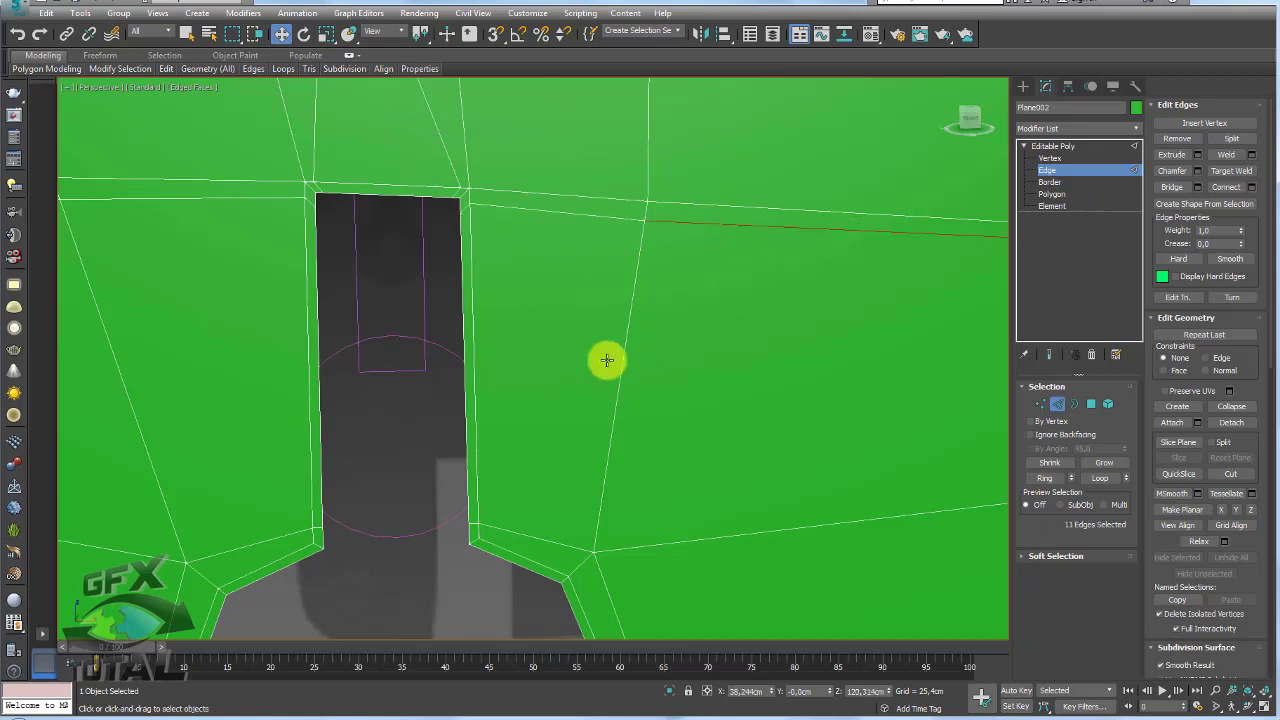
{"action": "scroll", "coordinate": [640, 358], "scroll_direction": "down", "scroll_amount": 5}
Remove the selected edge loop above the keyhole slot's top
{"action": "left_click", "coordinate": [1178, 139]}
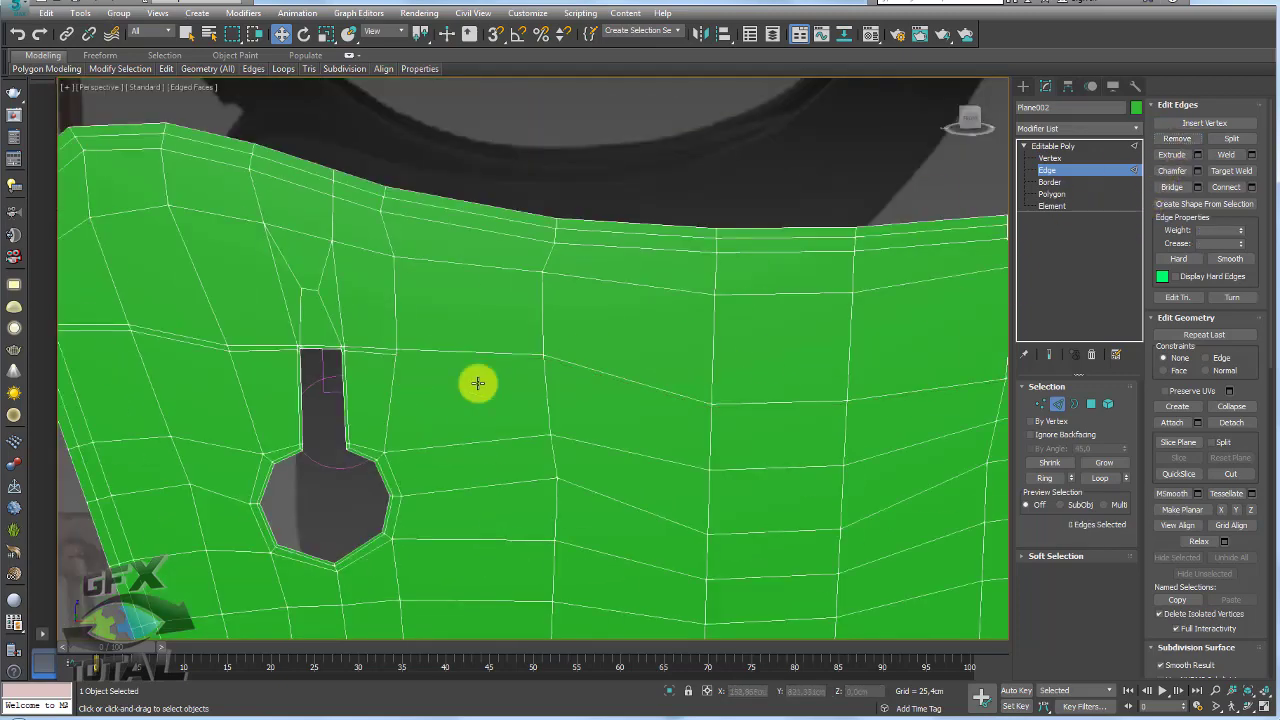
{"action": "scroll", "coordinate": [337, 417], "scroll_direction": "up", "scroll_amount": 4}
{"action": "left_click", "coordinate": [1040, 401]}
{"action": "scroll", "coordinate": [534, 371], "scroll_direction": "up", "scroll_amount": 3}
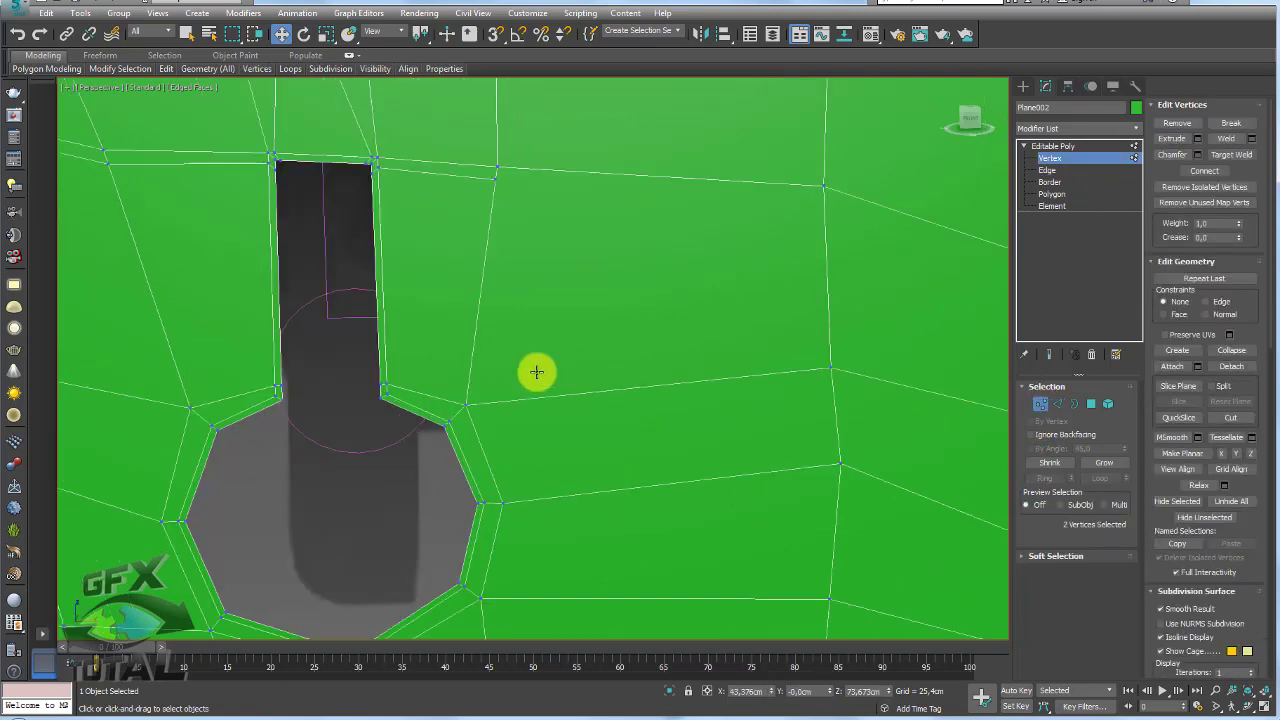
Cut a new edge from the rim above the slot to its right corner vertex, enabling Target Weld
{"action": "key", "text": "alt+c"}
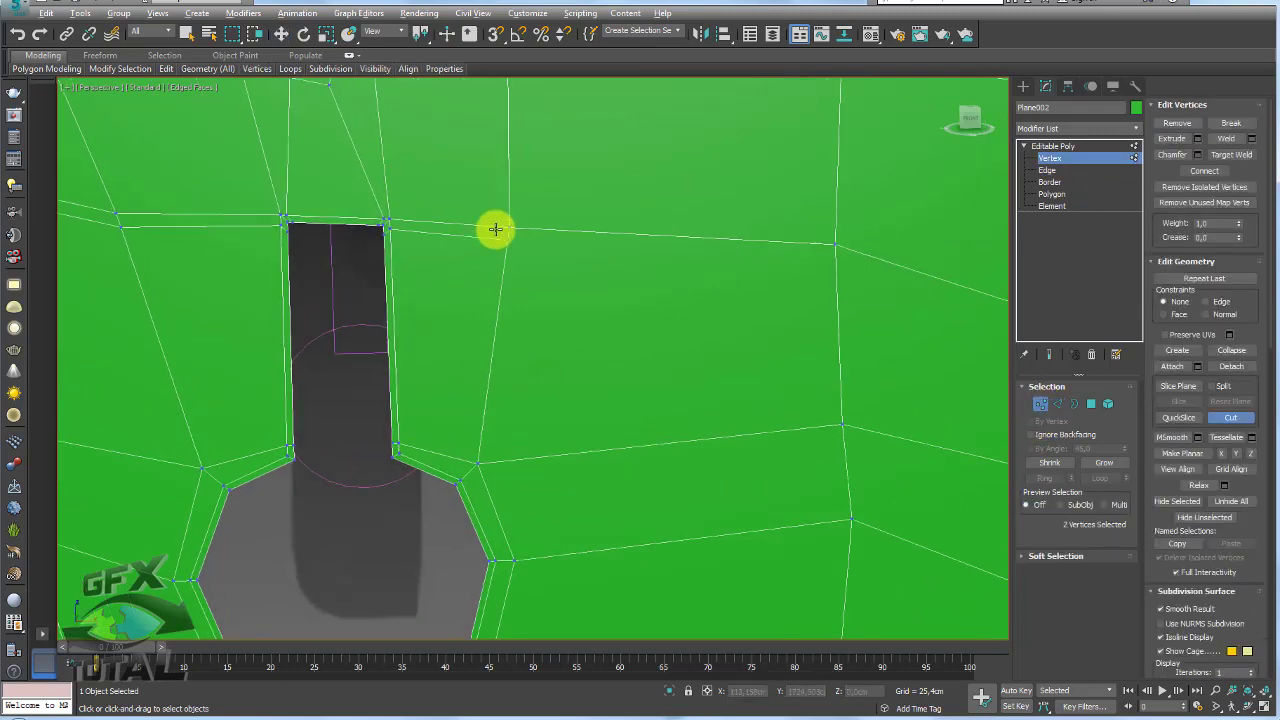
{"action": "left_click", "coordinate": [443, 235]}
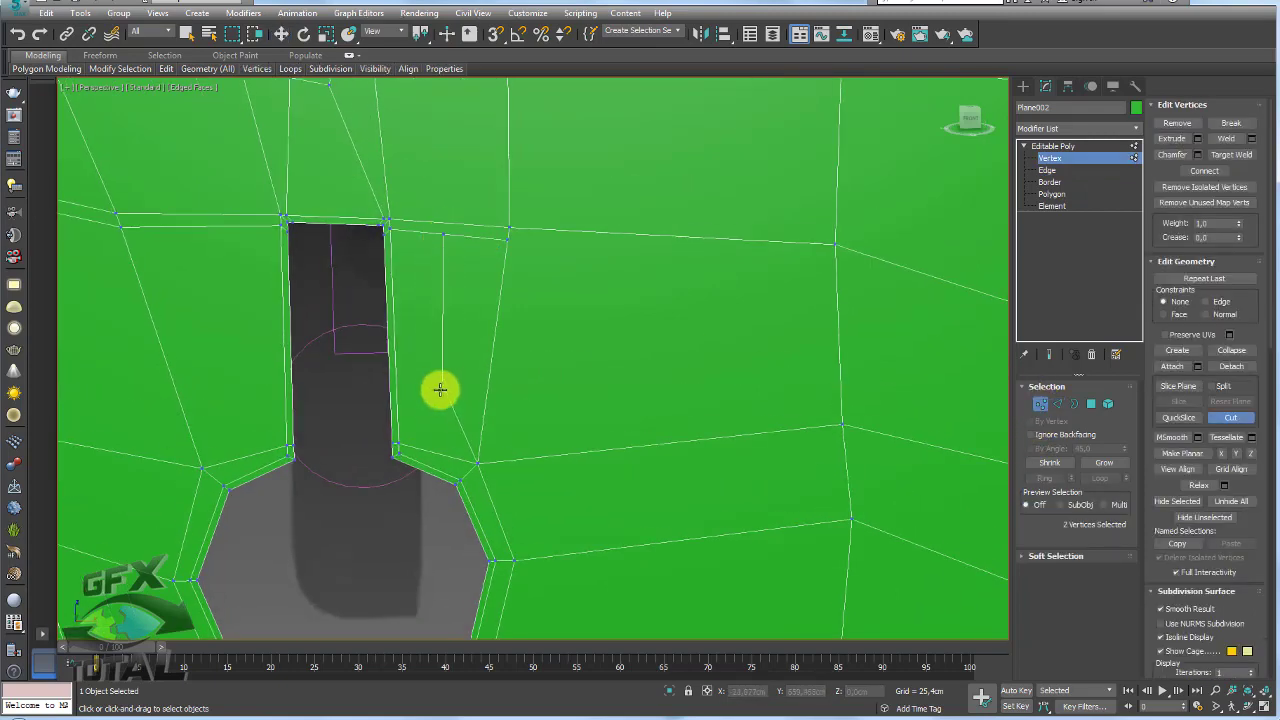
{"action": "left_click", "coordinate": [411, 461]}
{"action": "right_click", "coordinate": [440, 330]}
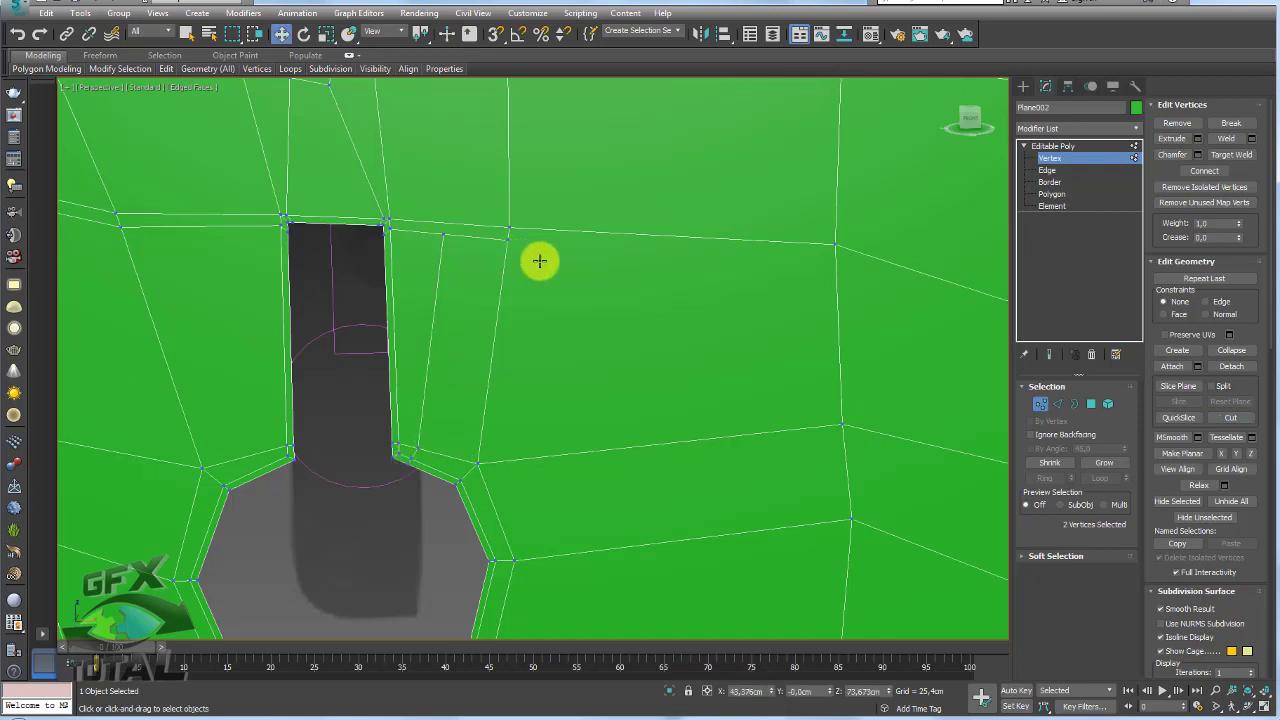
{"action": "left_click", "coordinate": [1231, 155]}
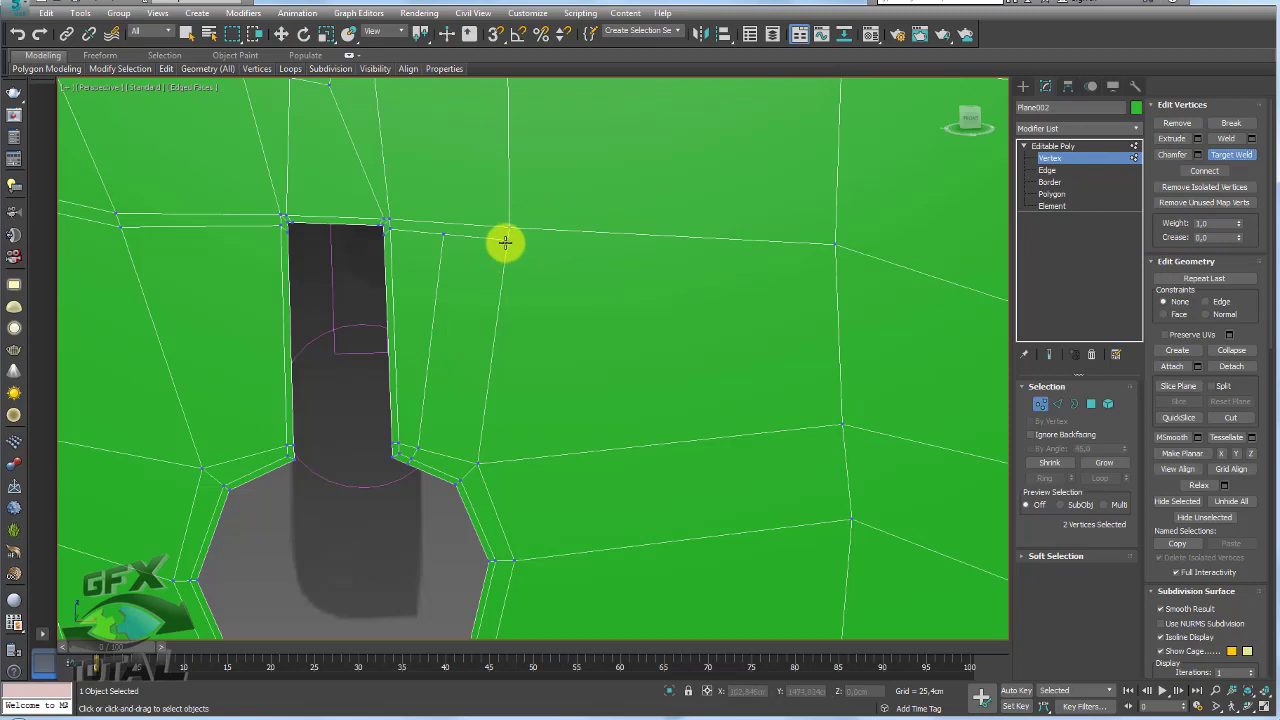
Remove the leftover edges near the slot top, keeping one edge out of the selection
{"action": "scroll", "coordinate": [450, 268], "scroll_direction": "up", "scroll_amount": 2}
{"action": "scroll", "coordinate": [477, 253], "scroll_direction": "up", "scroll_amount": 3}
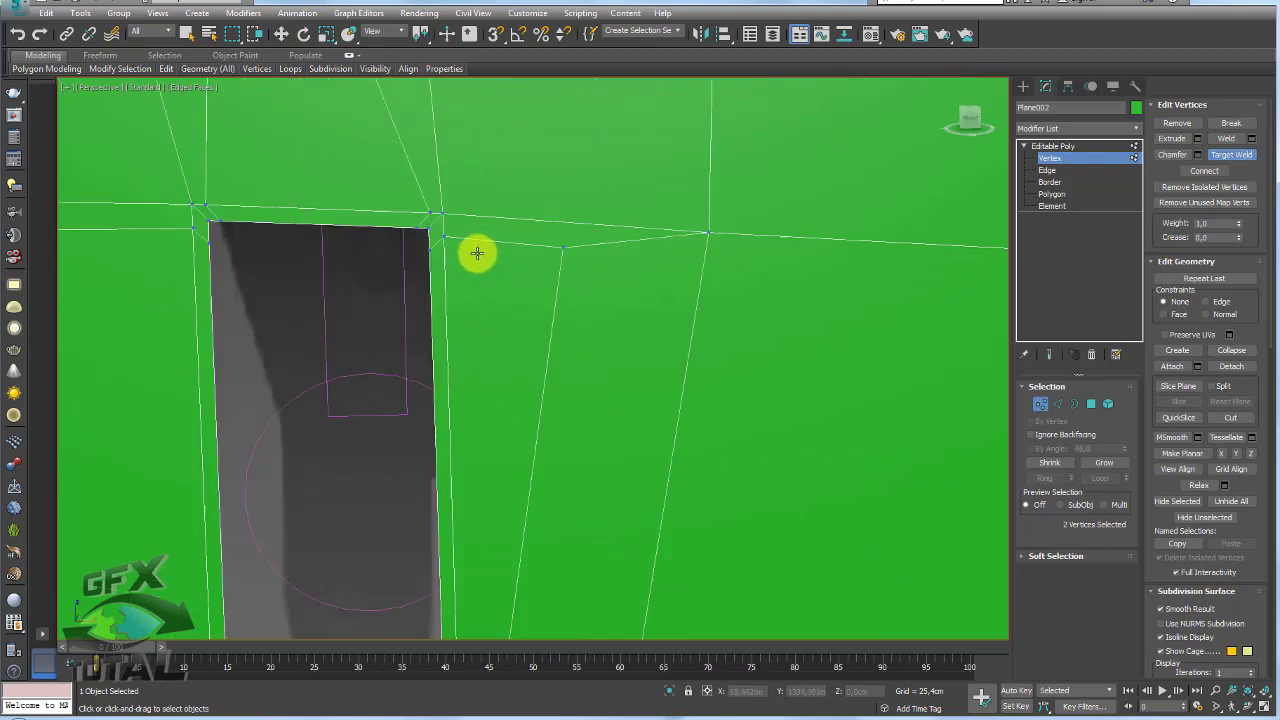
{"action": "scroll", "coordinate": [349, 249], "scroll_direction": "up", "scroll_amount": 3}
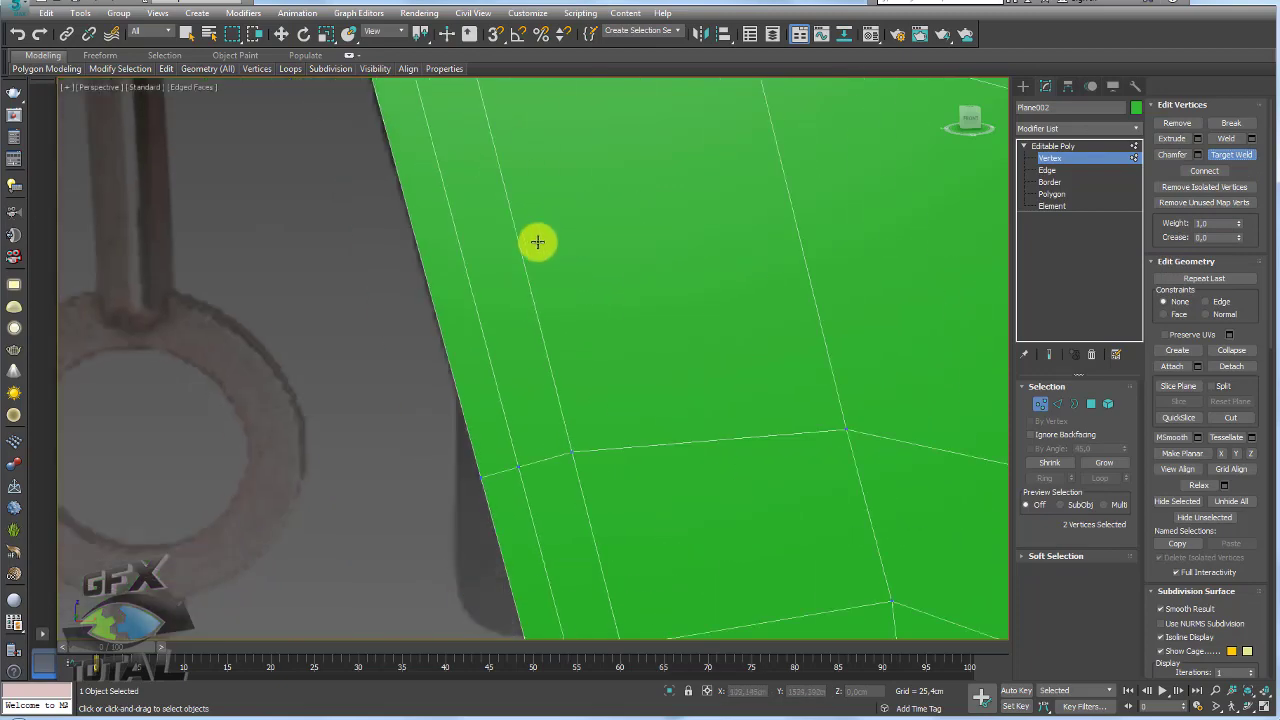
{"action": "scroll", "coordinate": [700, 300], "scroll_direction": "up", "scroll_amount": 1}
{"action": "scroll", "coordinate": [757, 321], "scroll_direction": "down", "scroll_amount": 3}
{"action": "key", "text": "z"}
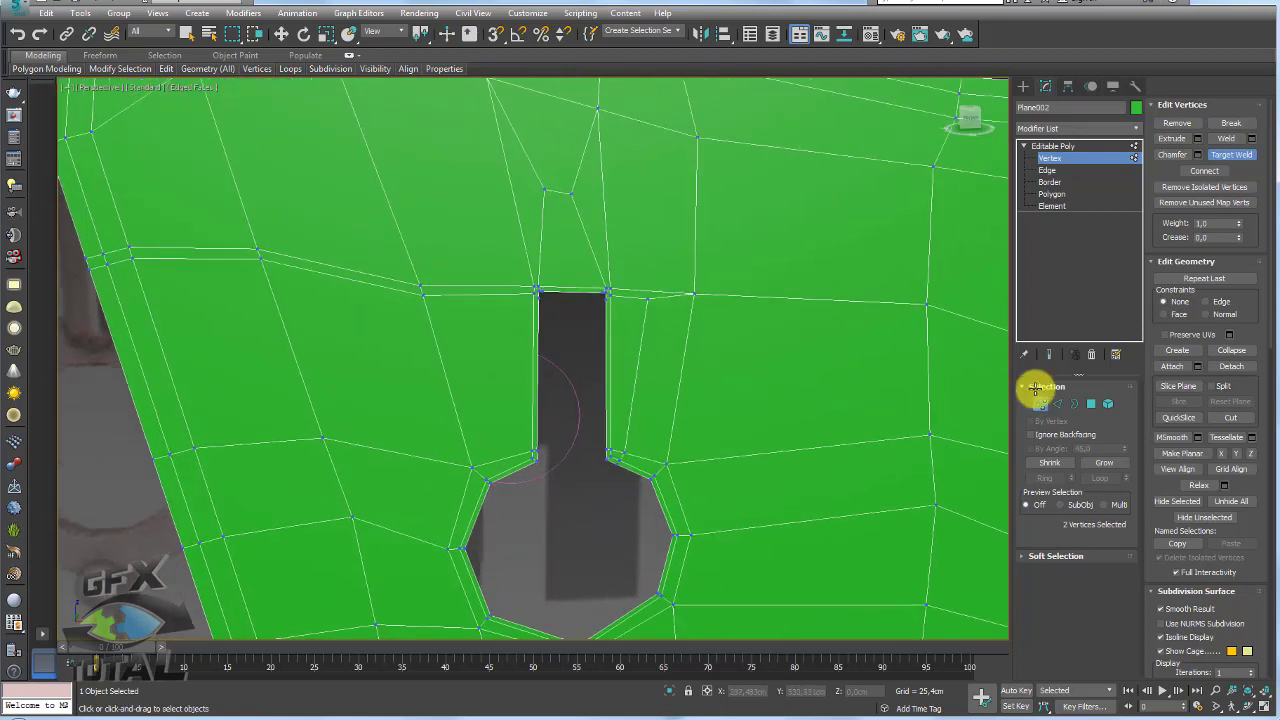
{"action": "key", "text": "2"}
{"action": "key", "text": "w"}
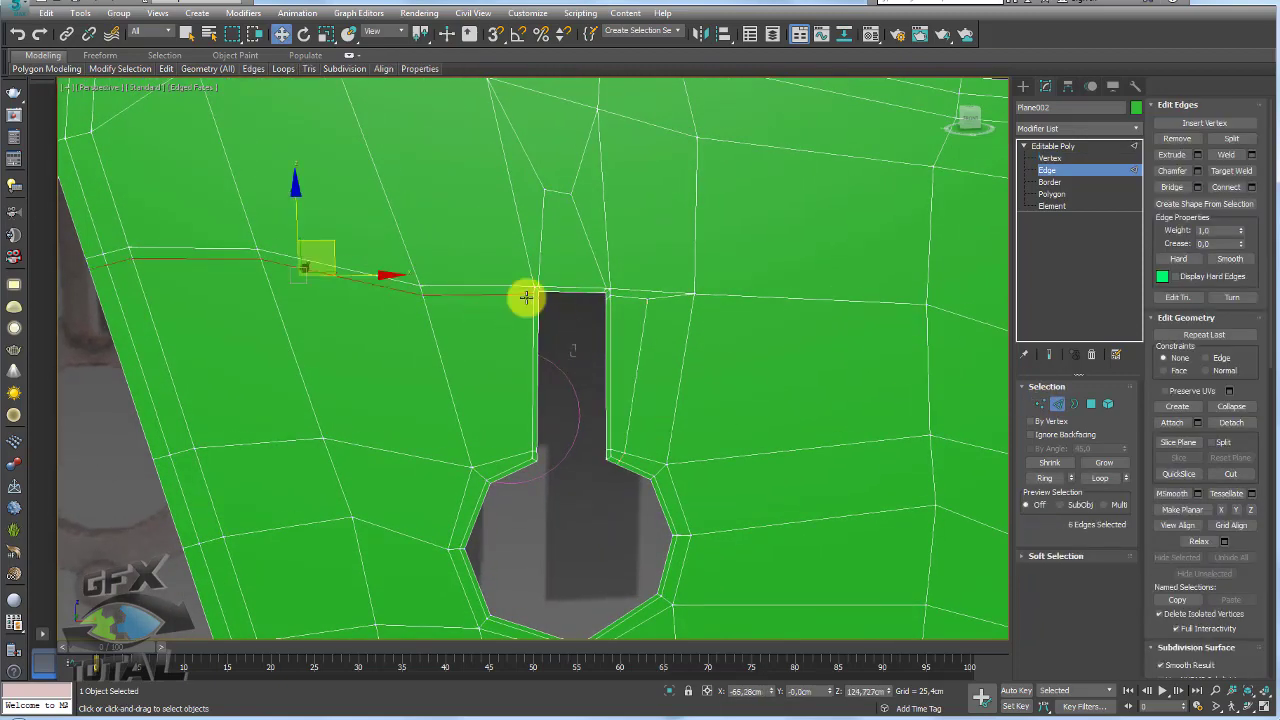
{"action": "left_click", "coordinate": [515, 294], "text": "alt"}
{"action": "left_click", "coordinate": [1180, 138]}
{"action": "scroll", "coordinate": [448, 335], "scroll_direction": "up", "scroll_amount": 2}
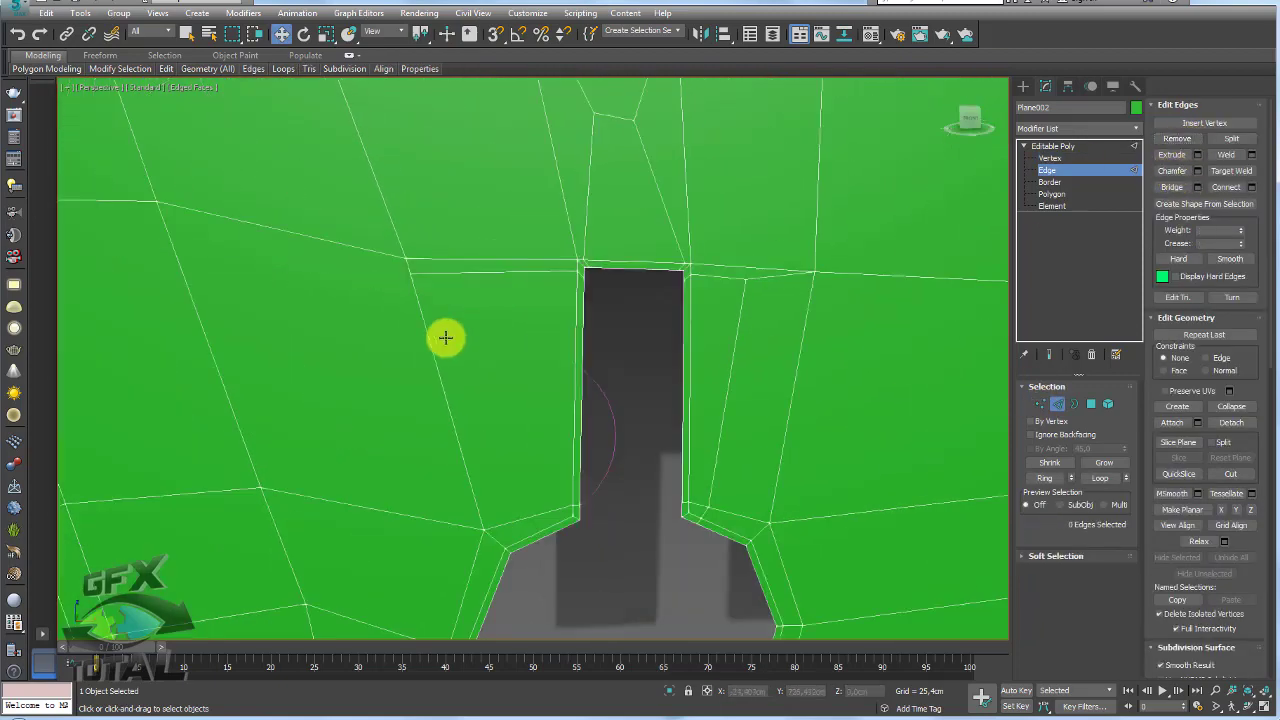
{"action": "left_click", "coordinate": [1042, 404]}
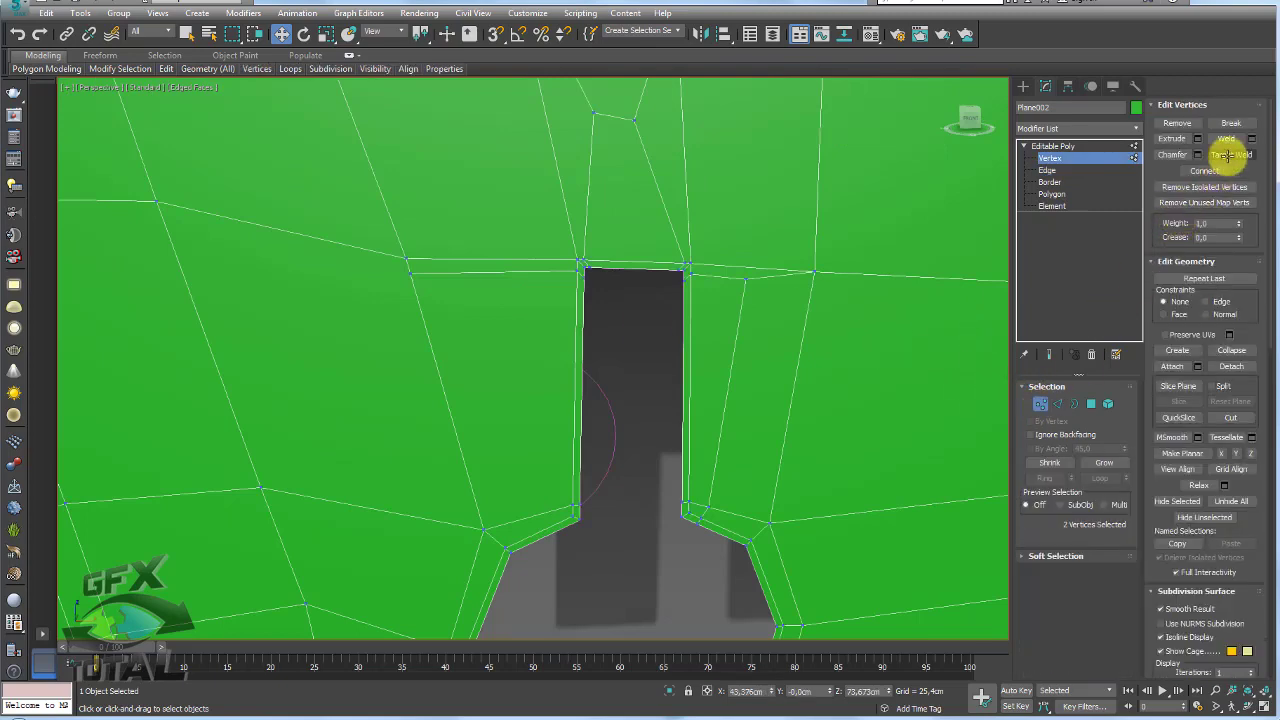
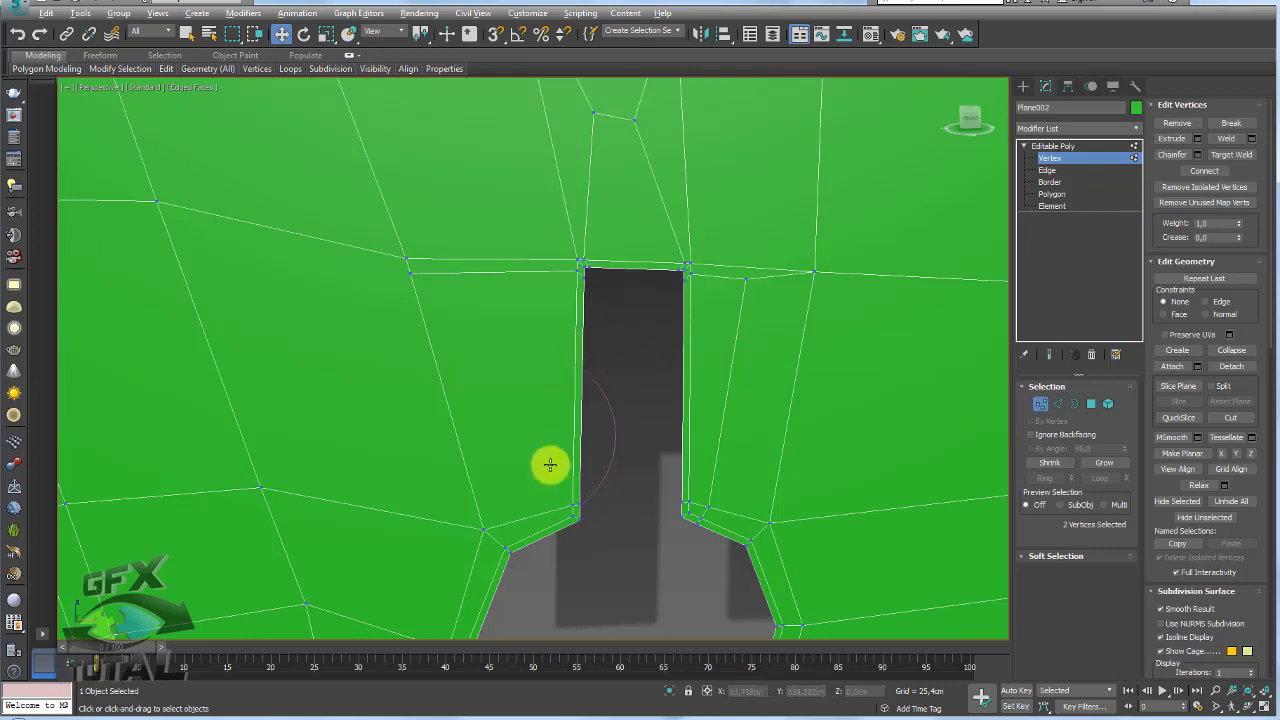
Cut a new edge from the slot's top edge and target-weld the stray vertex toward the slot
{"action": "key", "text": "alt+c"}
{"action": "left_click", "coordinate": [536, 270]}
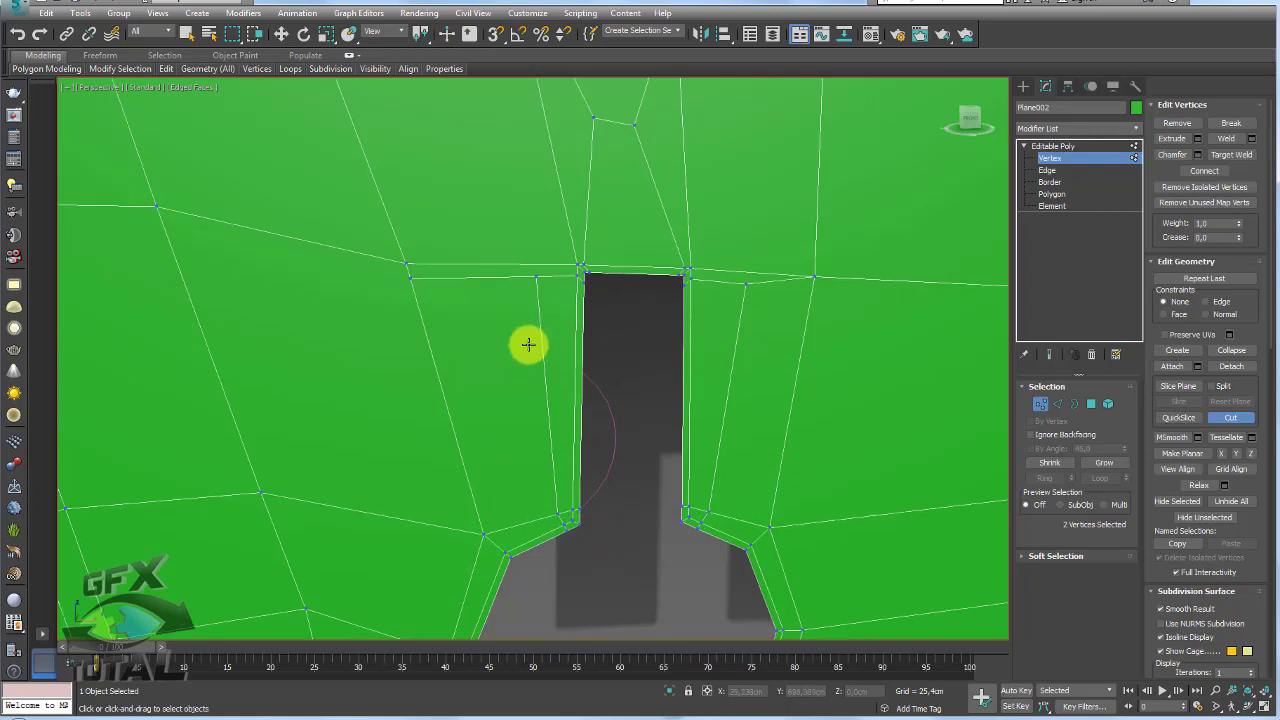
{"action": "left_click", "coordinate": [1240, 152]}
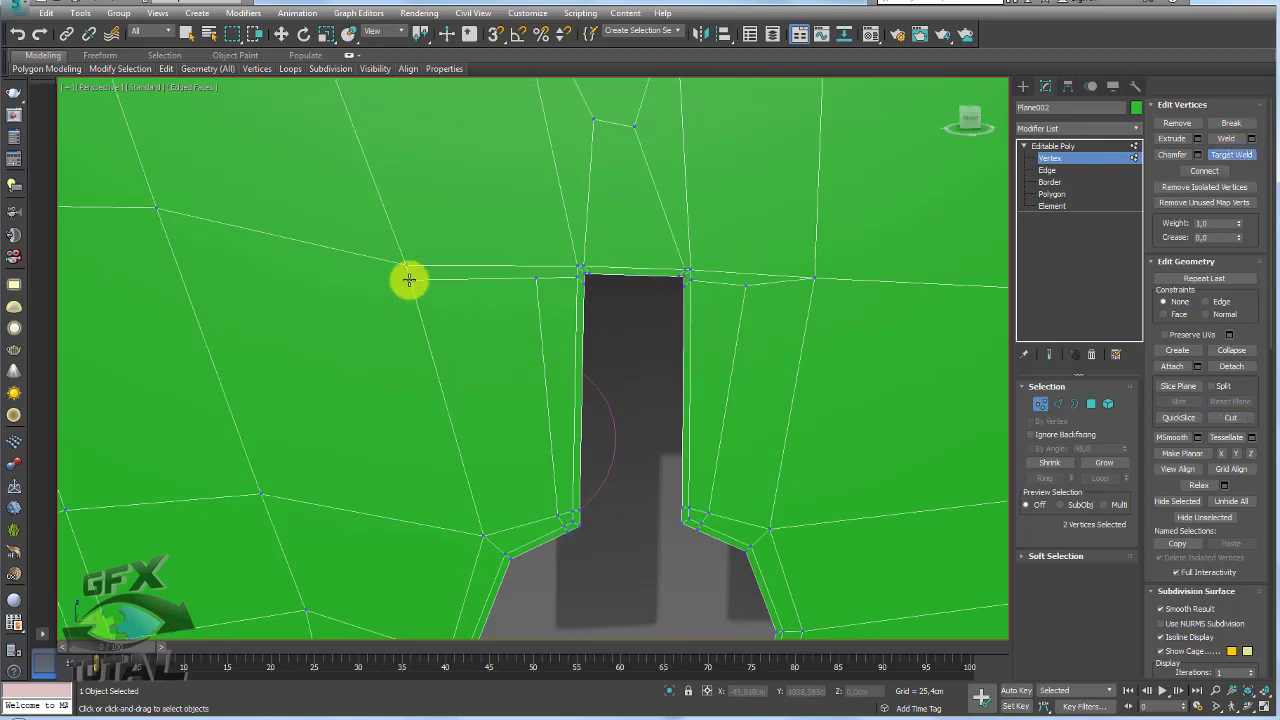
{"action": "left_click_drag", "start_coordinate": [405, 266], "coordinate": [420, 268]}
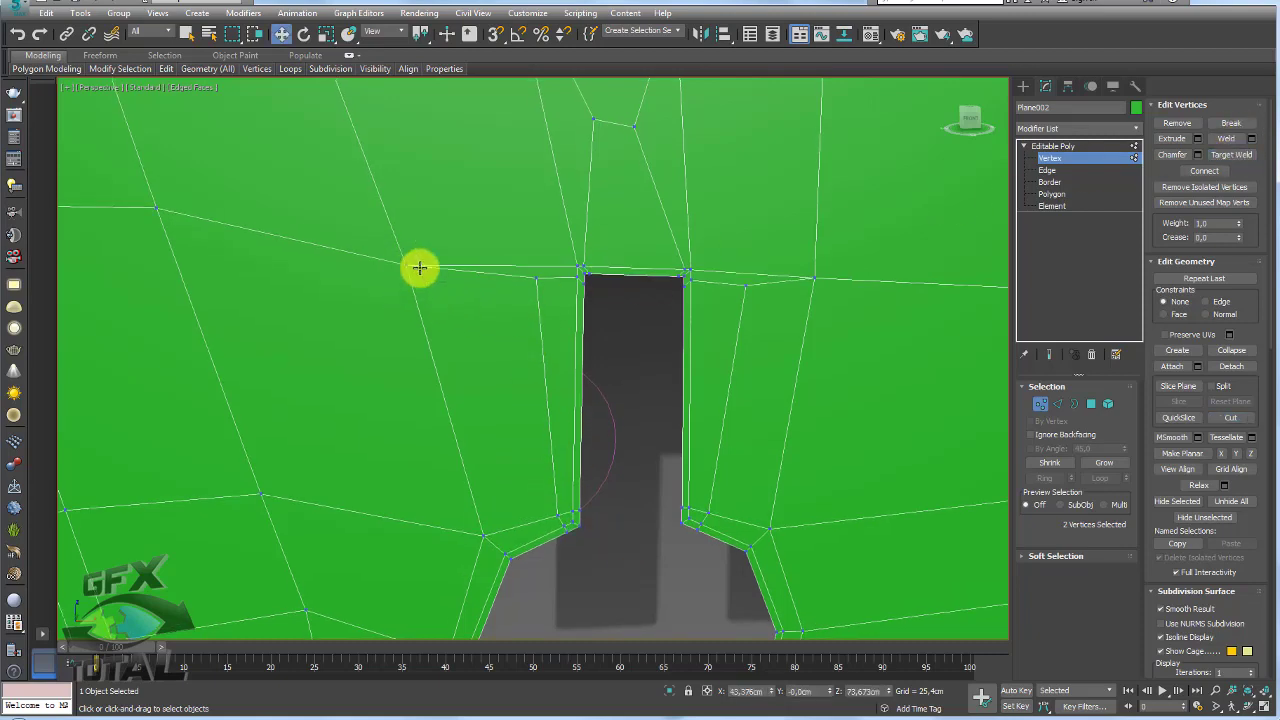
{"action": "left_click", "coordinate": [531, 277]}
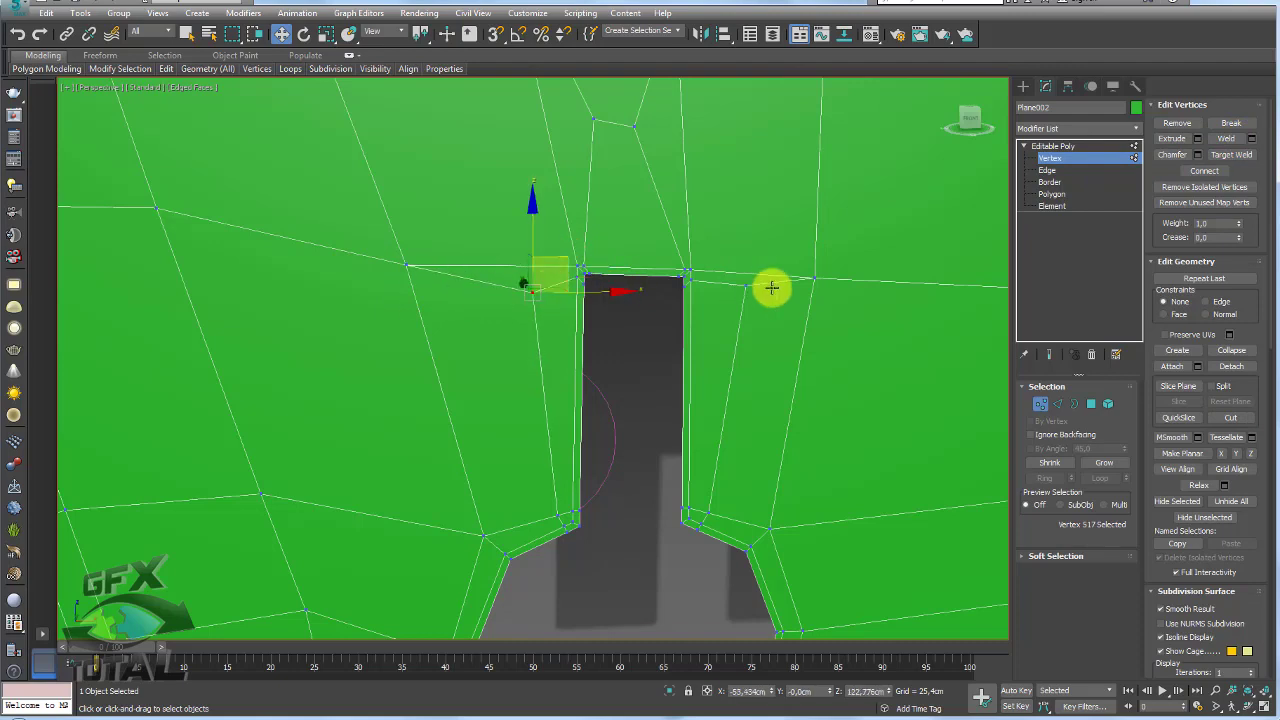
Move the vertices onto the keyhole slot's top-left and top-right corners
{"action": "scroll", "coordinate": [575, 281], "scroll_direction": "up", "scroll_amount": 5}
{"action": "left_click", "coordinate": [622, 291]}
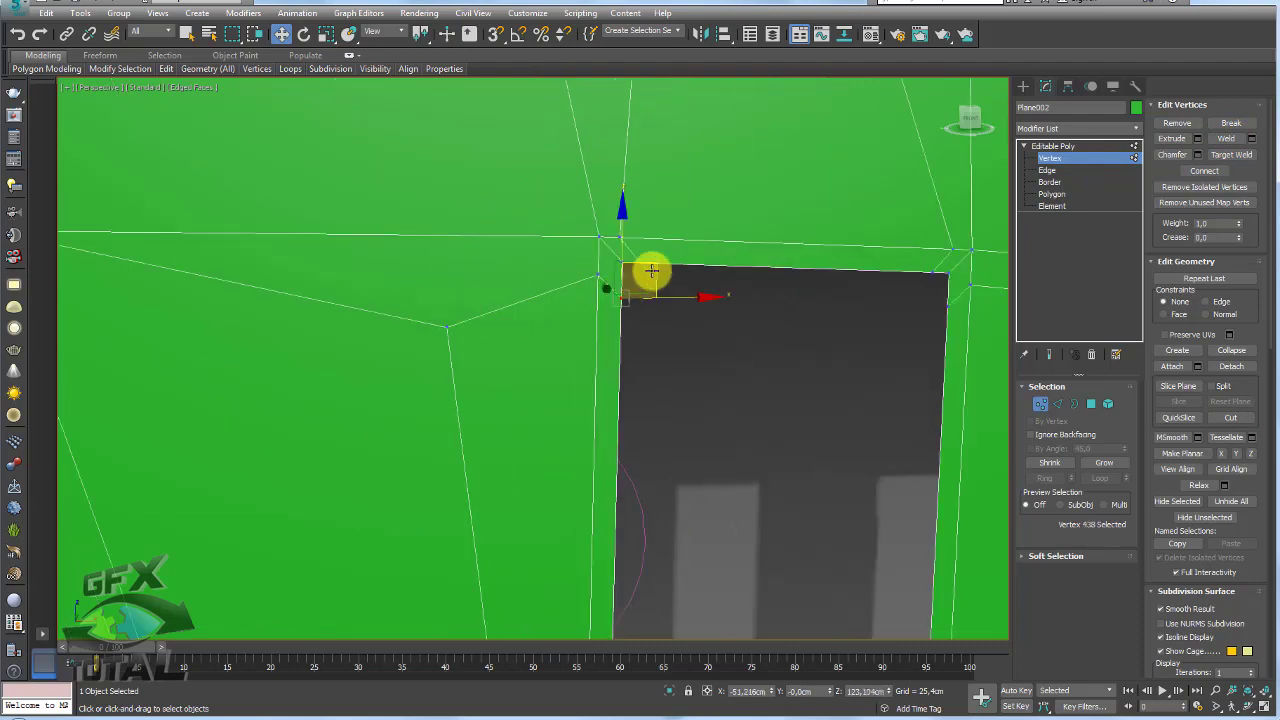
{"action": "left_click", "coordinate": [597, 274]}
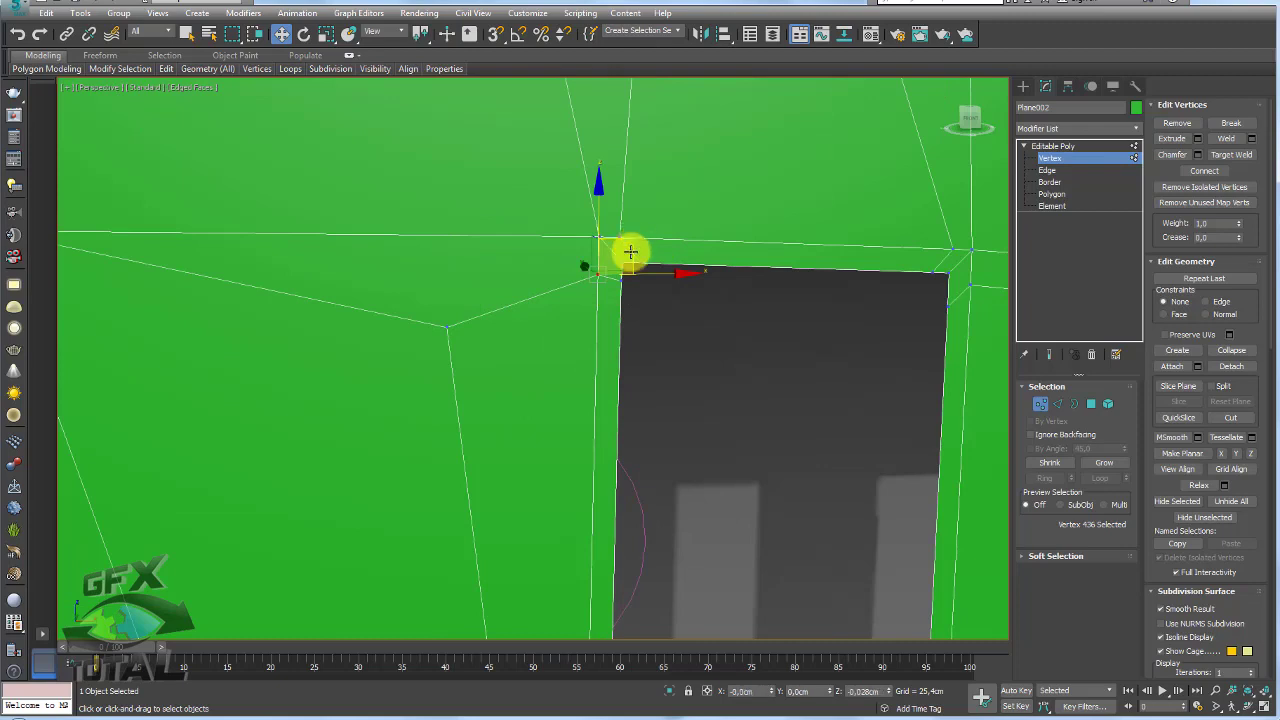
{"action": "mouse_move", "coordinate": [630, 252]}
{"action": "left_mouse_down"}
{"action": "mouse_move", "coordinate": [640, 240]}
{"action": "mouse_move", "coordinate": [803, 246]}
{"action": "left_mouse_up"}
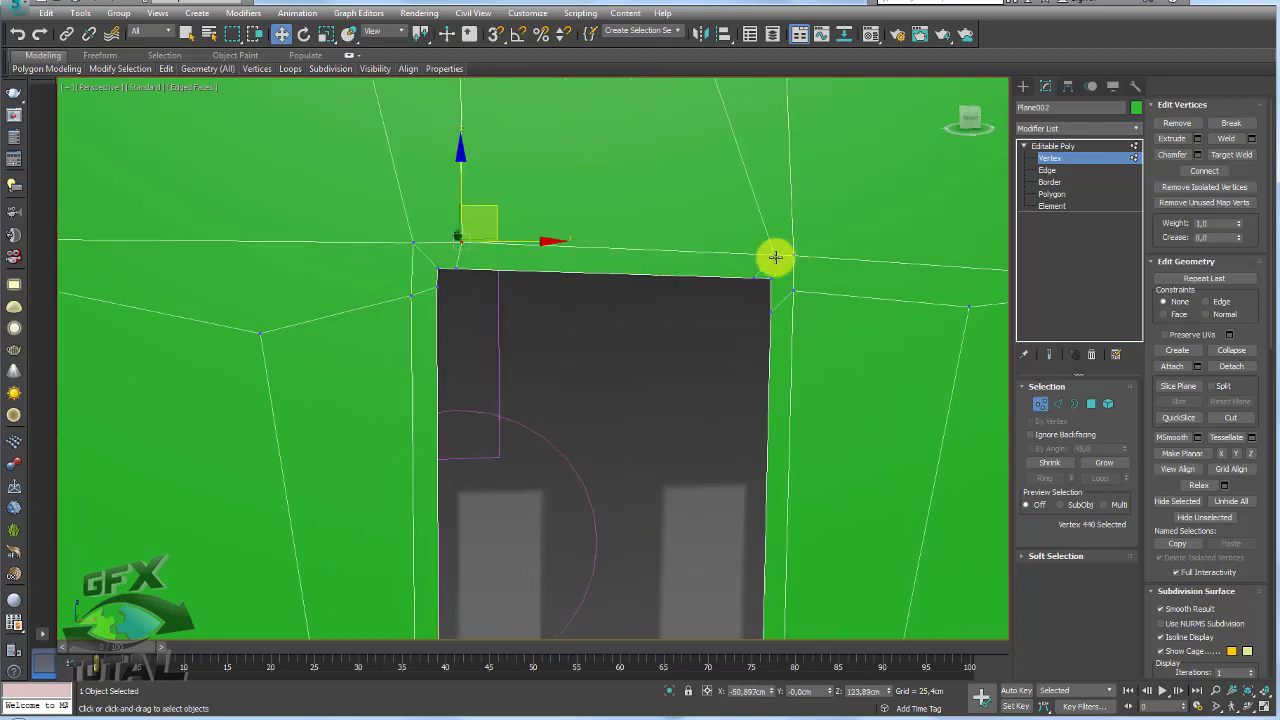
{"action": "left_click", "coordinate": [775, 257]}
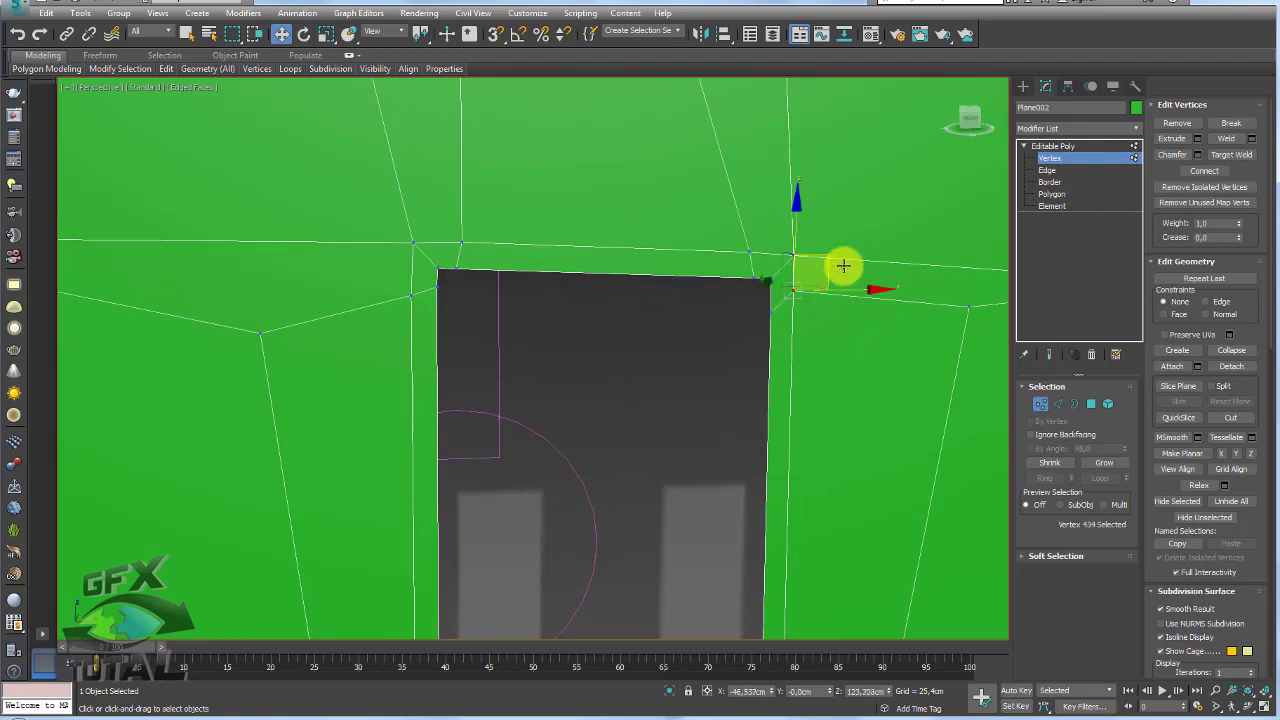
{"action": "left_click_drag", "start_coordinate": [820, 257], "coordinate": [834, 284]}
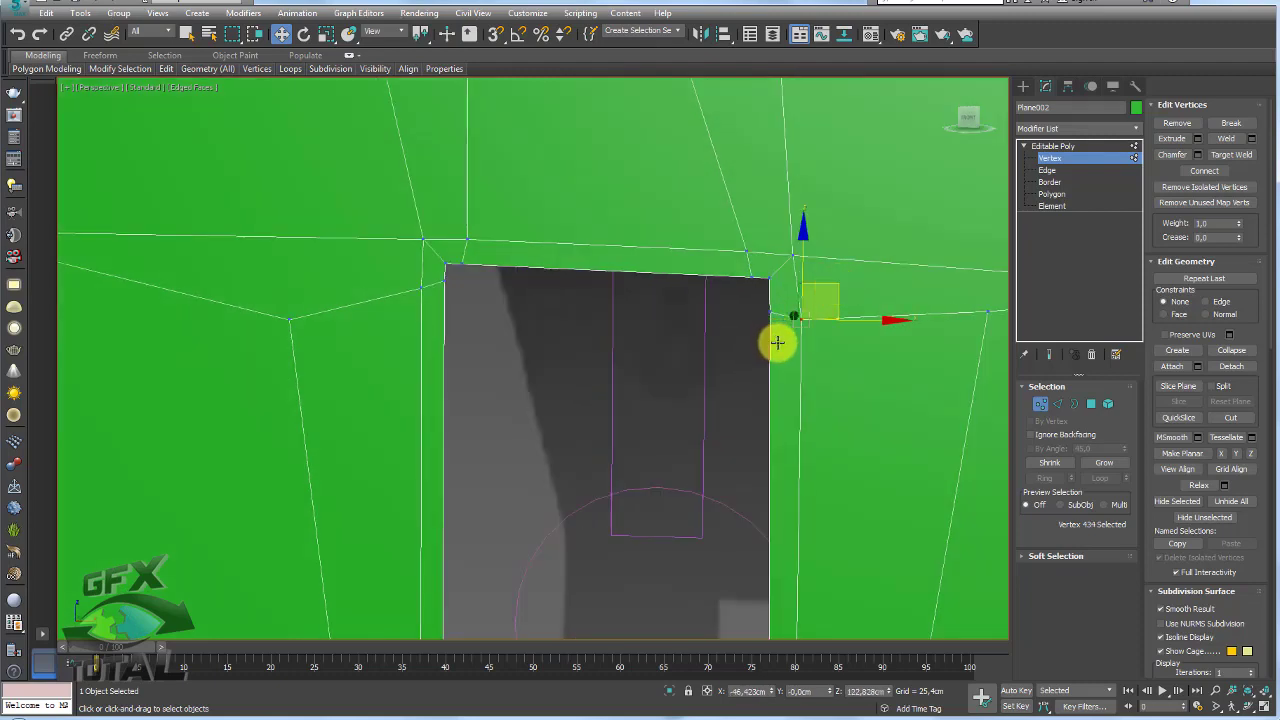
{"action": "left_click_drag", "start_coordinate": [750, 292], "coordinate": [788, 268]}
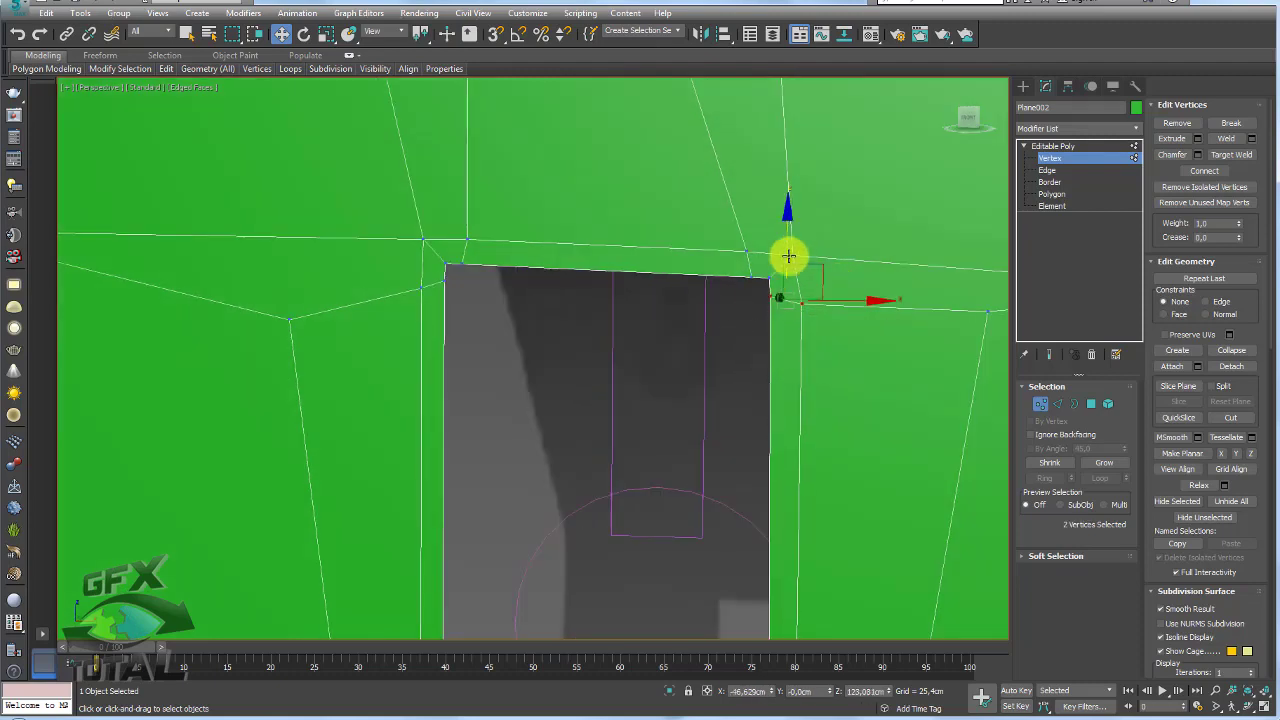
{"action": "scroll", "coordinate": [600, 303], "scroll_direction": "down", "scroll_amount": 5}
Select two vertex columns beside the keyhole and lower them slightly to even the grid
{"action": "scroll", "coordinate": [586, 329], "scroll_direction": "up", "scroll_amount": 2}
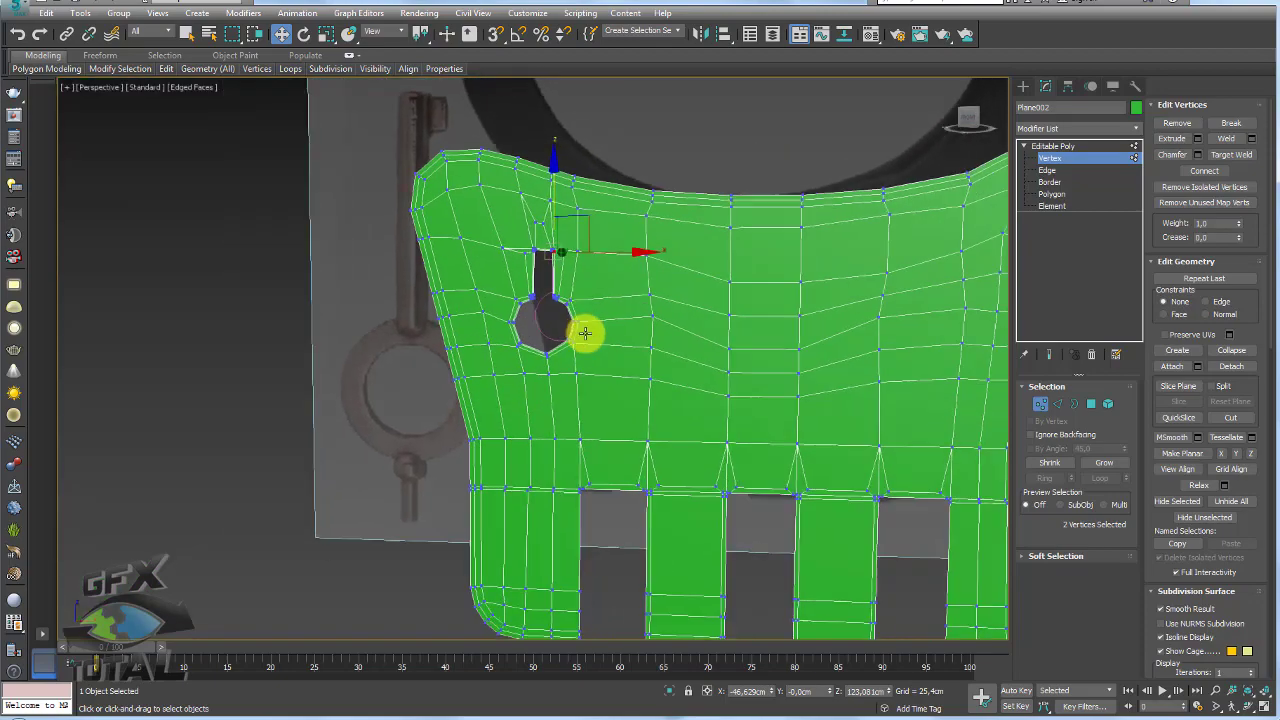
{"action": "scroll", "coordinate": [614, 343], "scroll_direction": "up", "scroll_amount": 1}
{"action": "scroll", "coordinate": [558, 290], "scroll_direction": "up", "scroll_amount": 1}
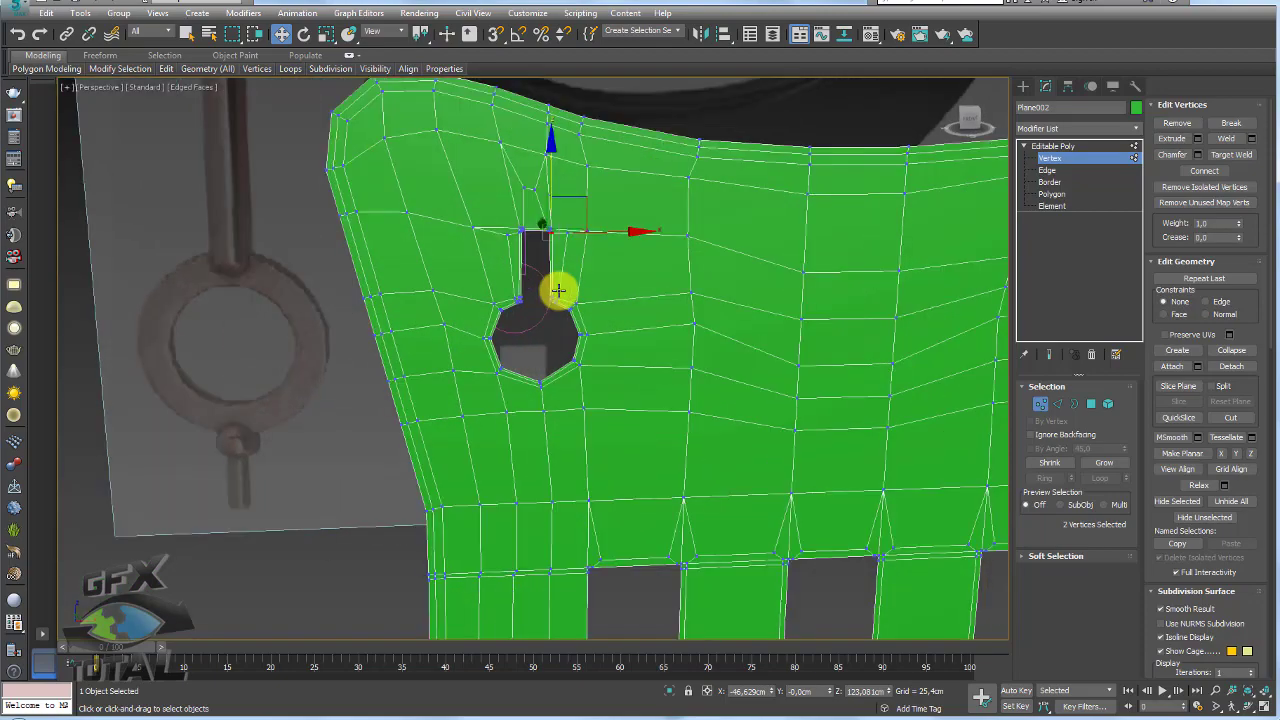
{"action": "scroll", "coordinate": [618, 291], "scroll_direction": "down", "scroll_amount": 1}
{"action": "scroll", "coordinate": [577, 300], "scroll_direction": "down", "scroll_amount": 1}
{"action": "scroll", "coordinate": [608, 334], "scroll_direction": "up", "scroll_amount": 1}
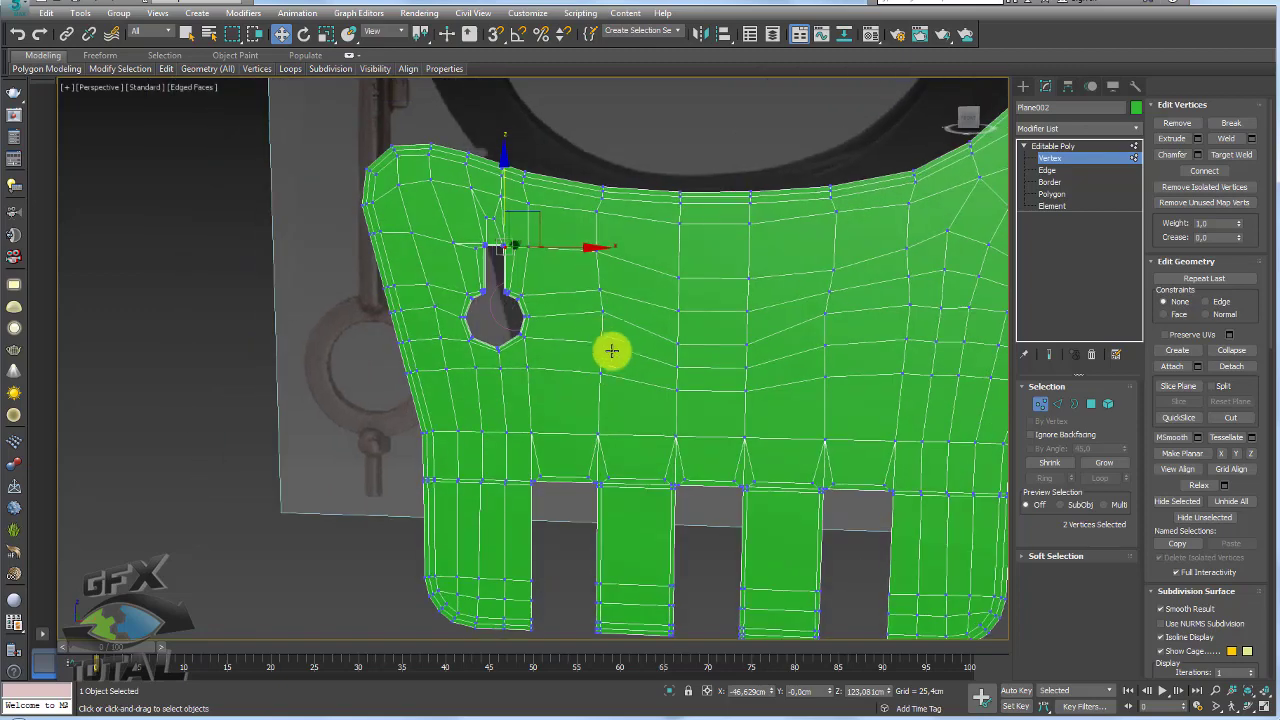
{"action": "left_click_drag", "start_coordinate": [581, 275], "coordinate": [612, 380]}
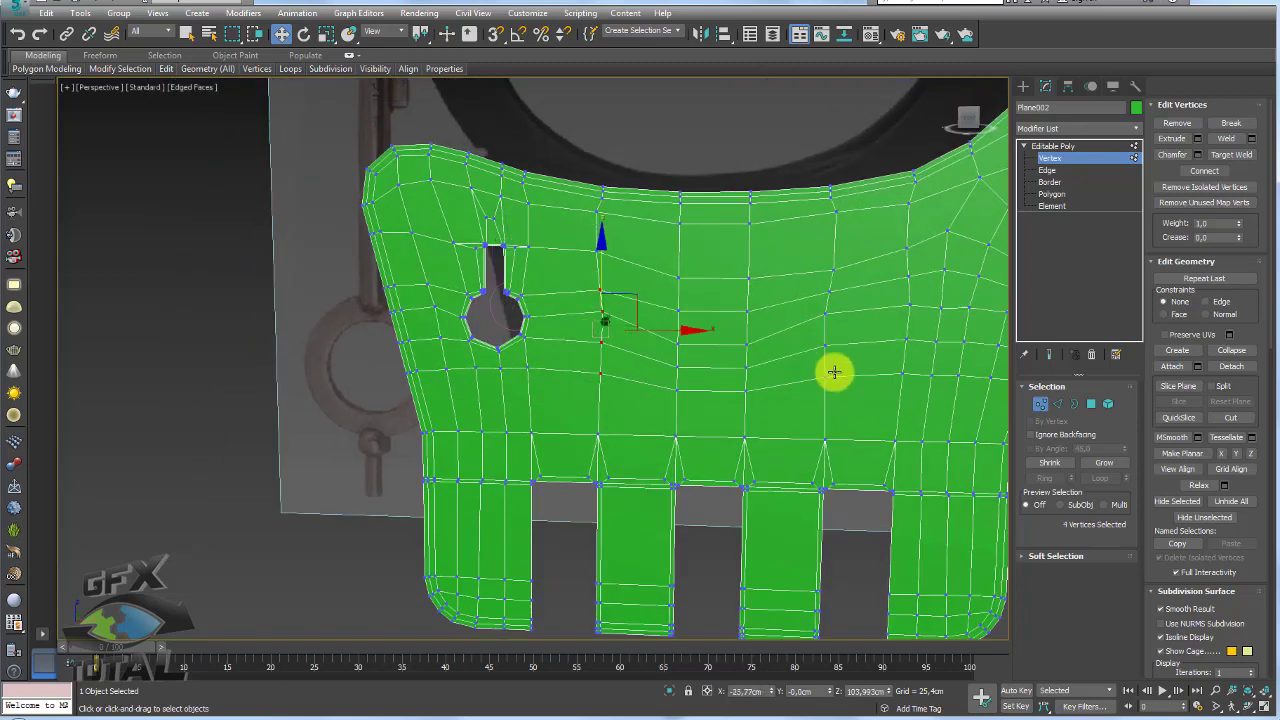
{"action": "left_click_drag", "start_coordinate": [804, 294], "coordinate": [826, 303], "text": "ctrl"}
{"action": "middle_click_drag", "start_coordinate": [826, 303], "coordinate": [724, 299]}
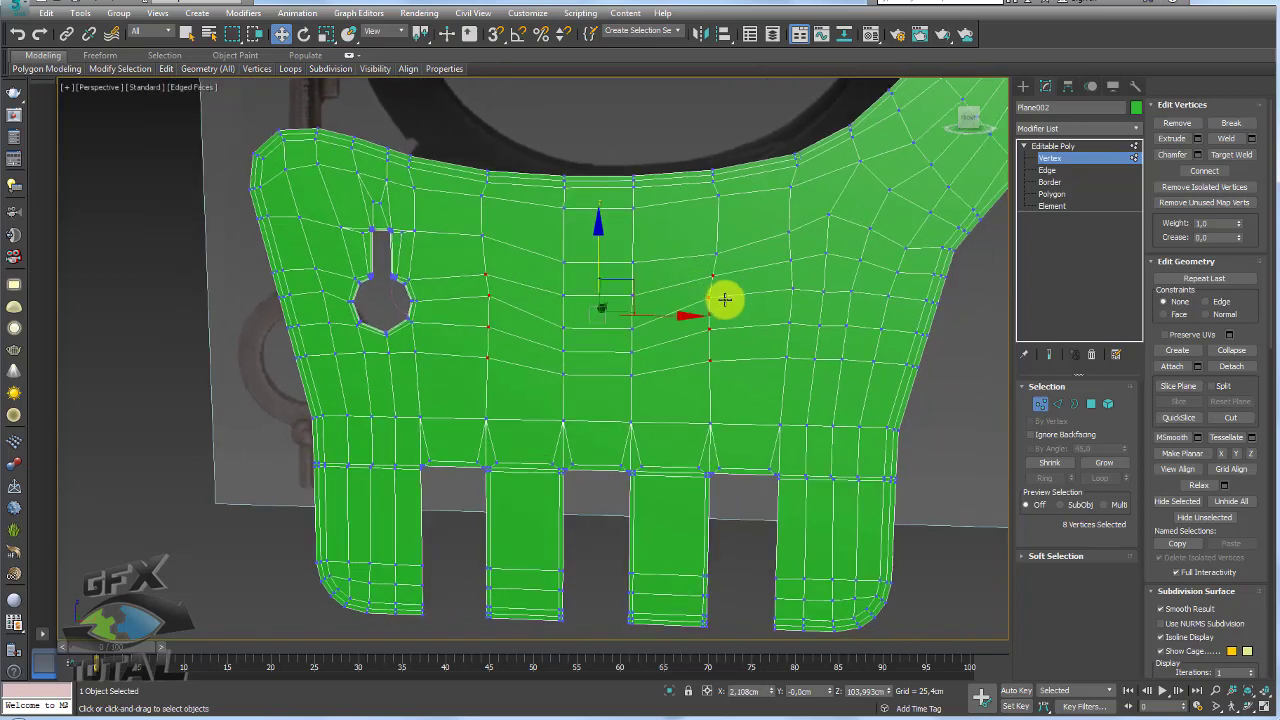
{"action": "left_click_drag", "start_coordinate": [597, 258], "coordinate": [600, 287]}
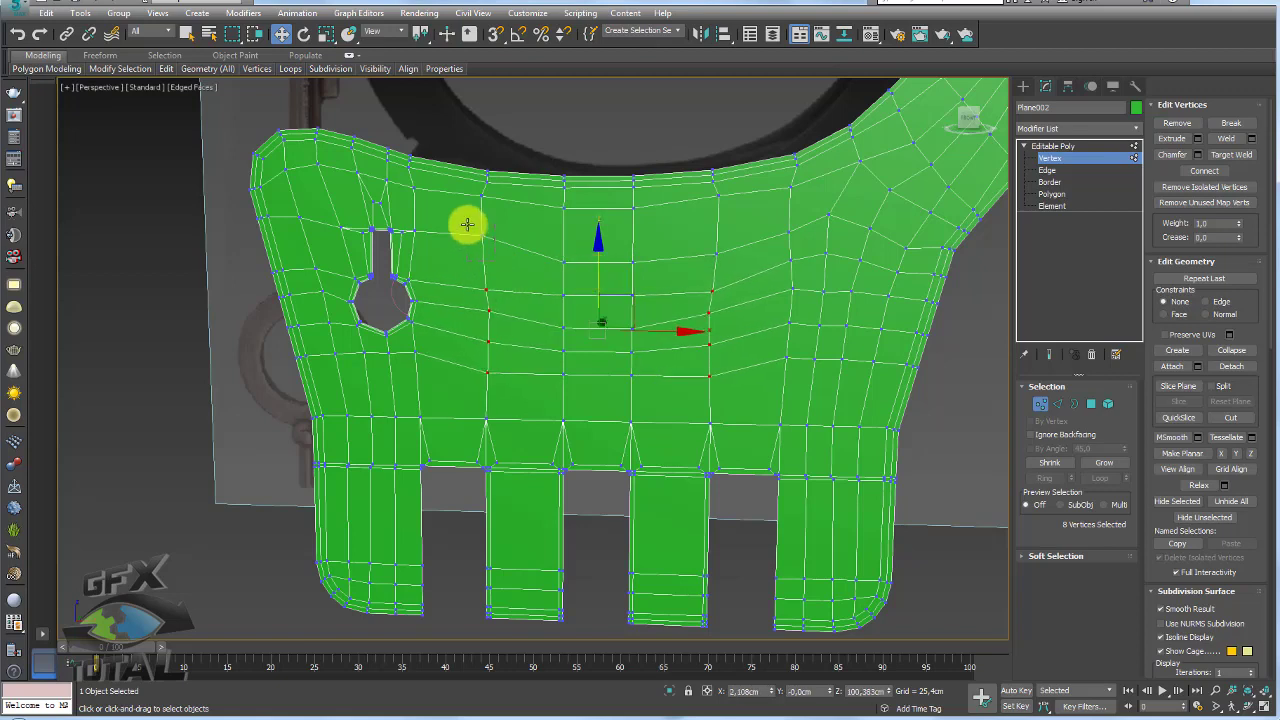
Adjust a vertex on the upper plate, then exit Vertex mode to the whole Editable Poly
{"action": "left_click", "coordinate": [484, 233]}
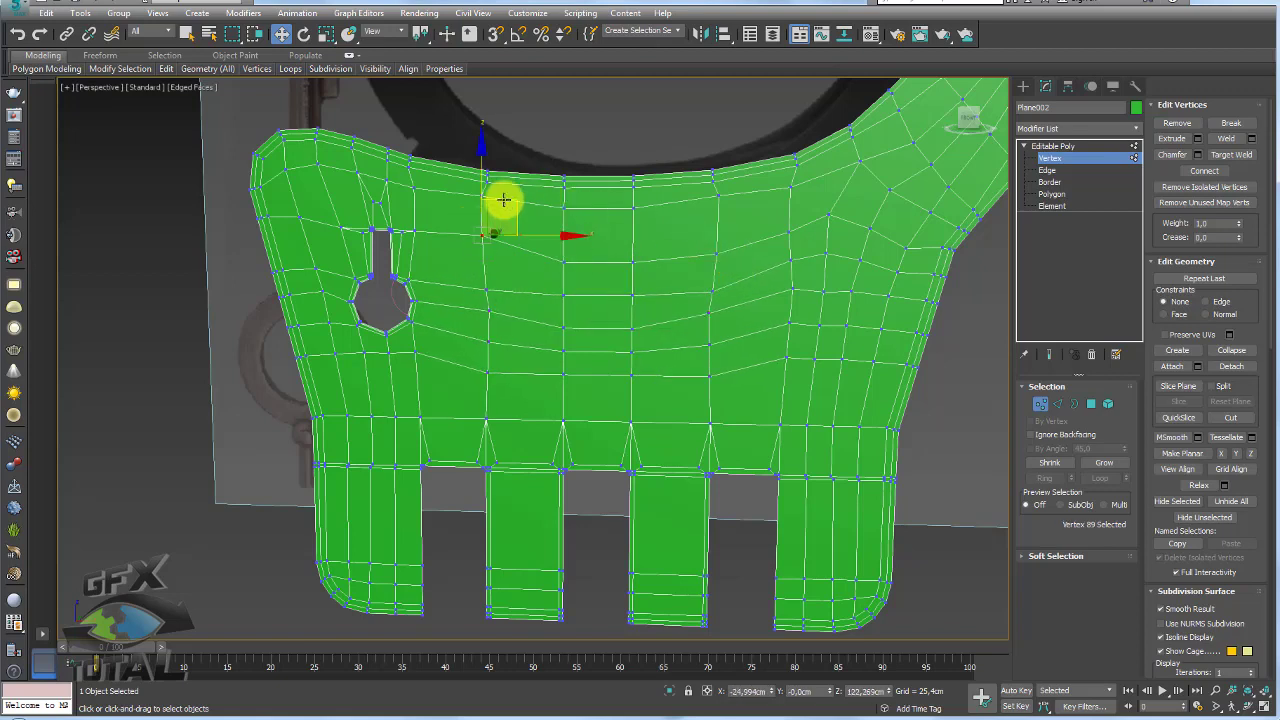
{"action": "mouse_move", "coordinate": [503, 208]}
{"action": "middle_mouse_down", "text": "alt"}
{"action": "mouse_move", "coordinate": [551, 237]}
{"action": "mouse_move", "coordinate": [586, 286]}
{"action": "middle_mouse_up", "text": "alt"}
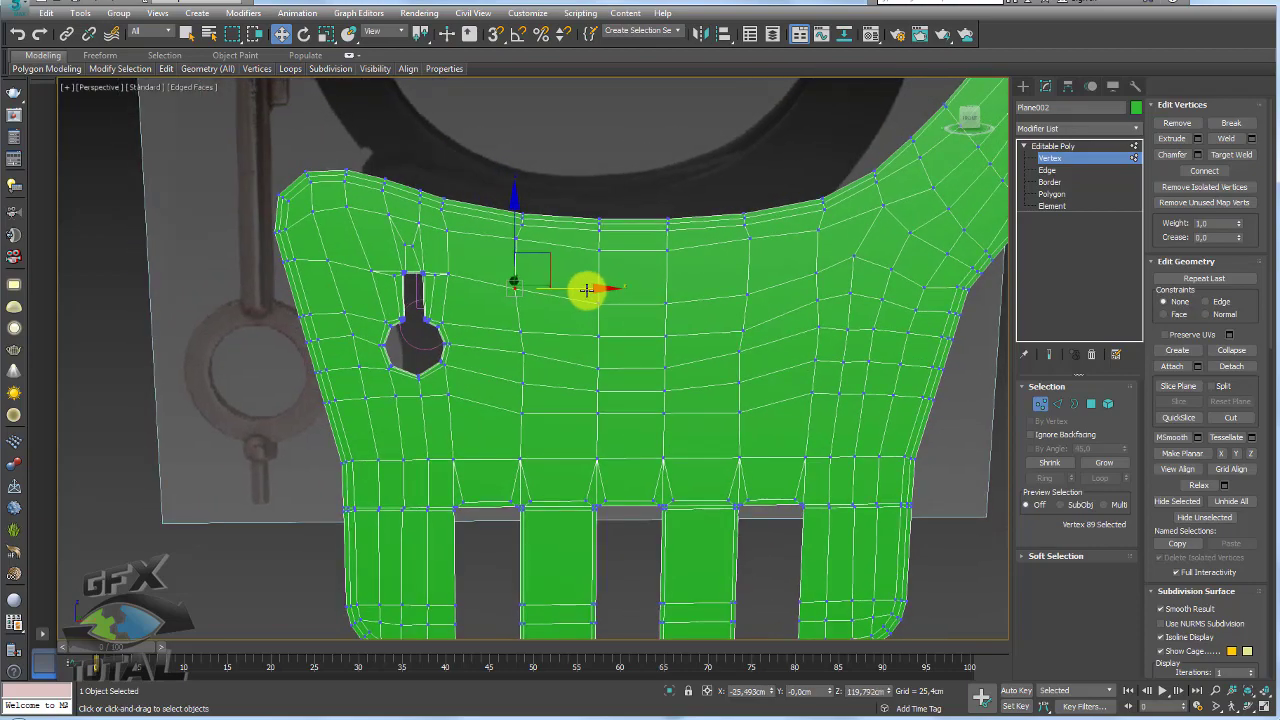
{"action": "middle_click_drag", "start_coordinate": [900, 230], "coordinate": [720, 300], "text": "alt"}
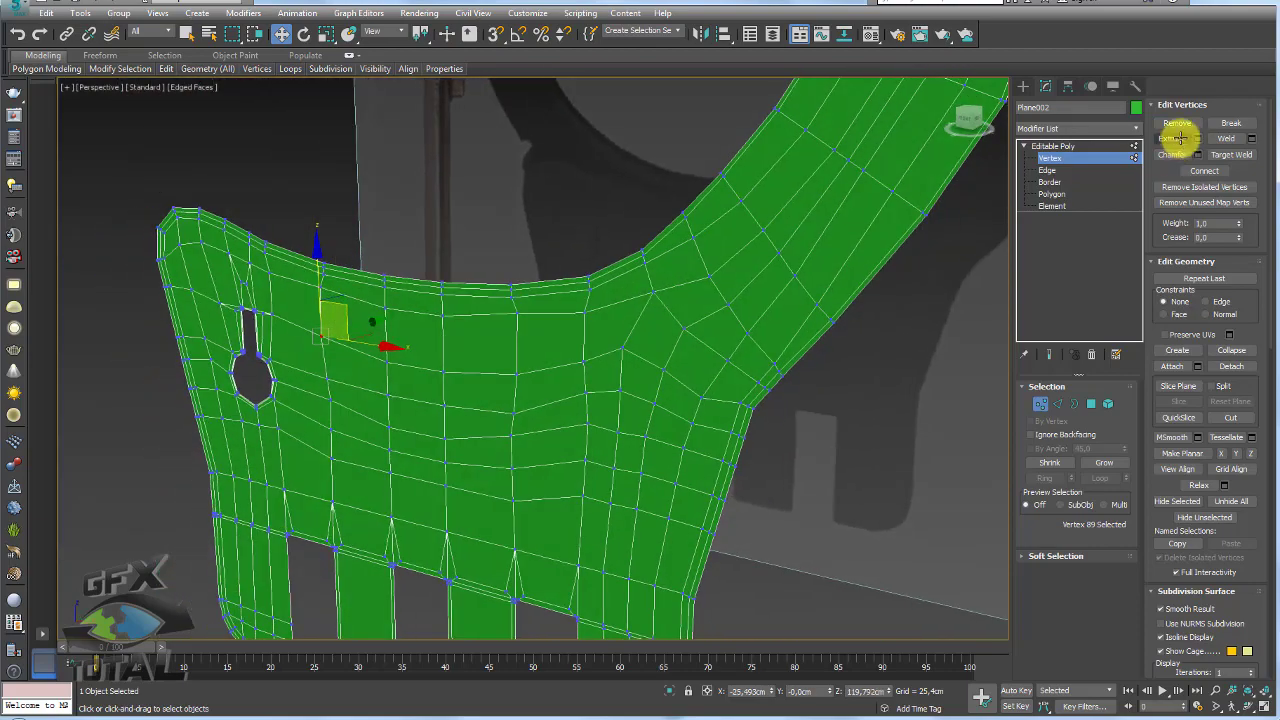
{"action": "left_click", "coordinate": [1072, 145]}
{"action": "scroll", "coordinate": [586, 277], "scroll_direction": "down", "scroll_amount": 5}
{"action": "mouse_move", "coordinate": [586, 277]}
{"action": "middle_mouse_down", "text": "alt"}
{"action": "mouse_move", "coordinate": [606, 314]}
{"action": "mouse_move", "coordinate": [697, 229]}
{"action": "mouse_move", "coordinate": [786, 285]}
{"action": "mouse_move", "coordinate": [771, 429]}
{"action": "mouse_move", "coordinate": [809, 366]}
{"action": "mouse_move", "coordinate": [724, 310]}
{"action": "middle_mouse_up", "text": "alt"}
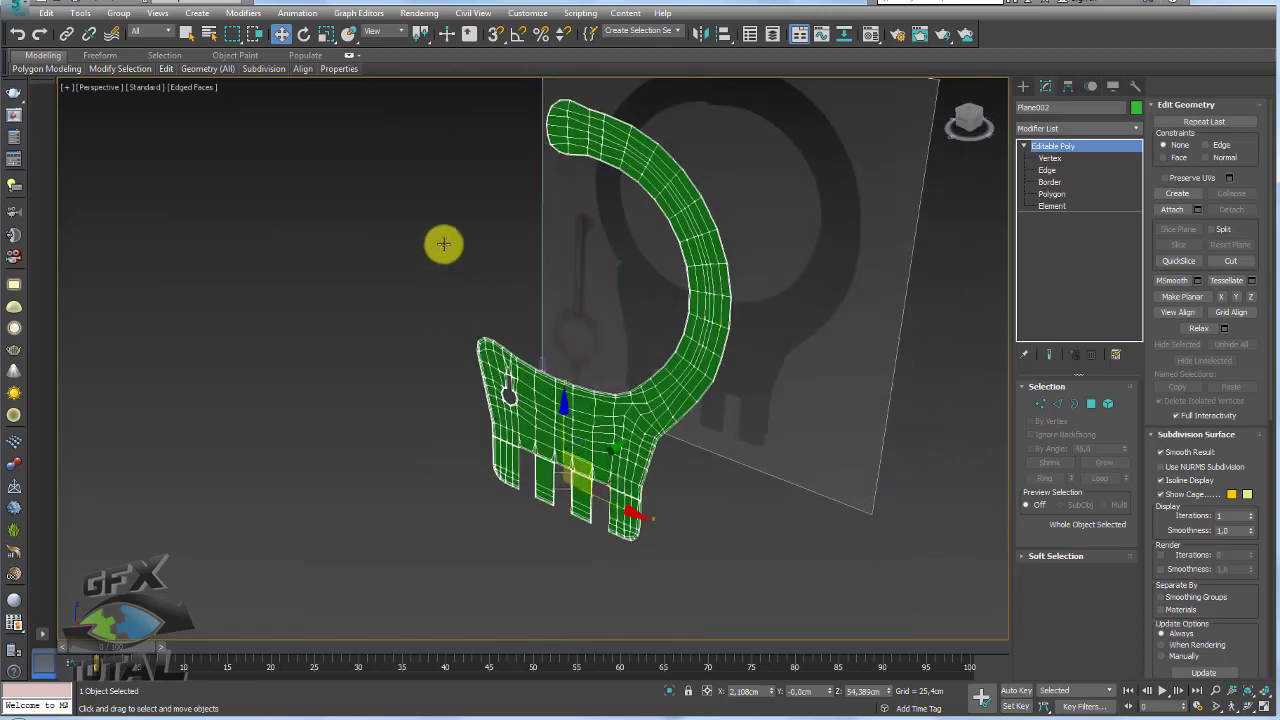
Apply a Shell modifier through the 'shell' search with a 5 cm outer amount and check its thickness
{"action": "mouse_move", "coordinate": [723, 256]}
{"action": "middle_mouse_down", "text": "alt"}
{"action": "mouse_move", "coordinate": [583, 374]}
{"action": "mouse_move", "coordinate": [751, 364]}
{"action": "middle_mouse_up", "text": "alt"}
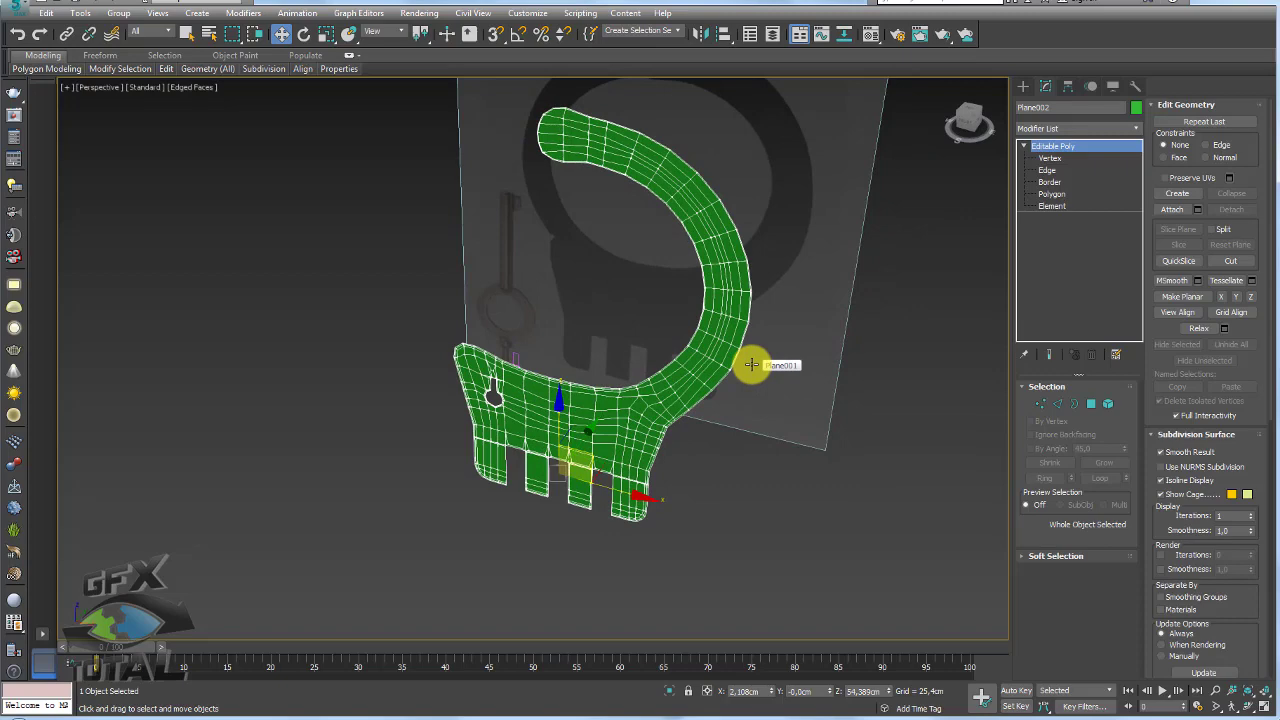
{"action": "type", "text": "x"}
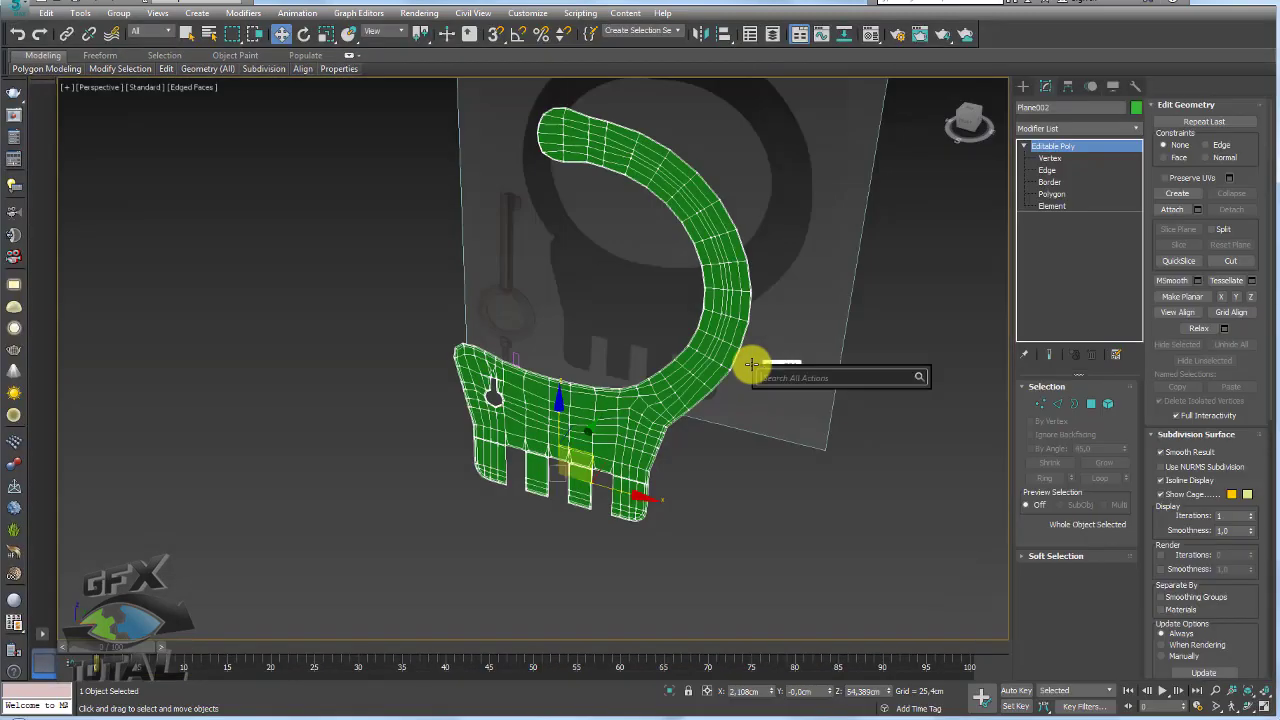
{"action": "type", "text": "shell"}
{"action": "key", "text": "Return"}
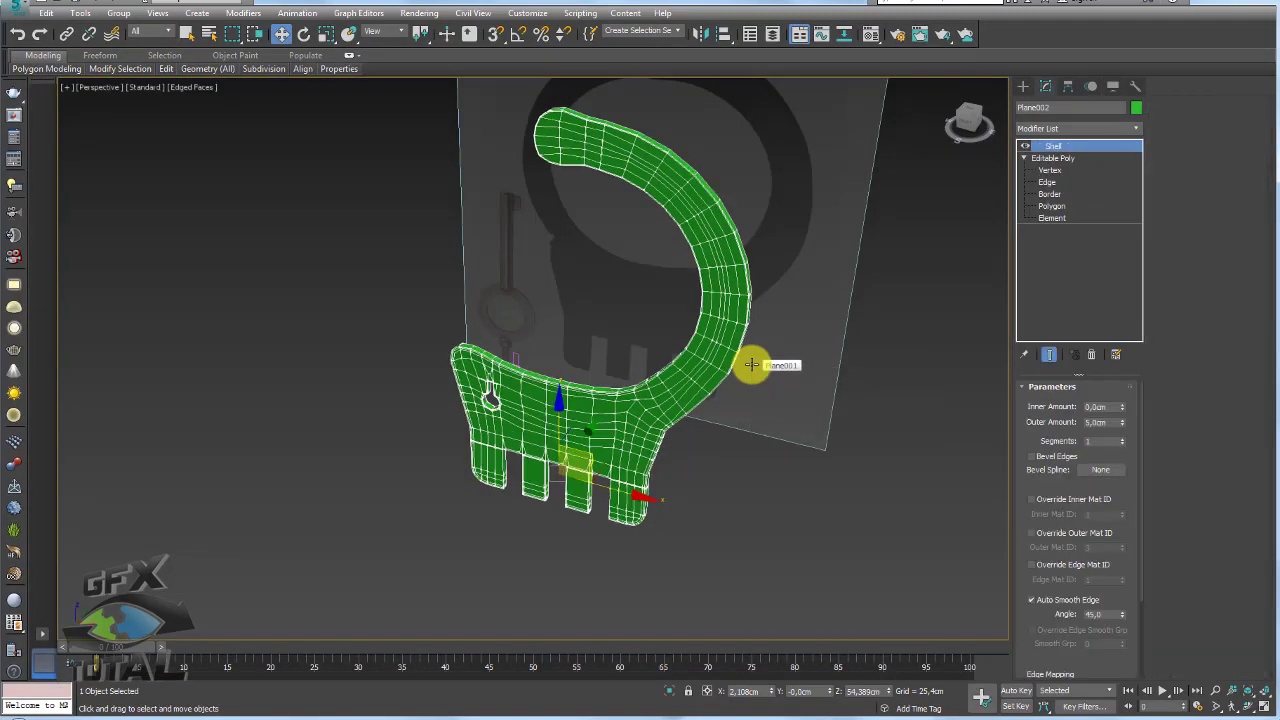
{"action": "mouse_move", "coordinate": [739, 357]}
{"action": "middle_mouse_down", "text": "alt"}
{"action": "mouse_move", "coordinate": [628, 316]}
{"action": "mouse_move", "coordinate": [691, 363]}
{"action": "middle_mouse_up", "text": "alt"}
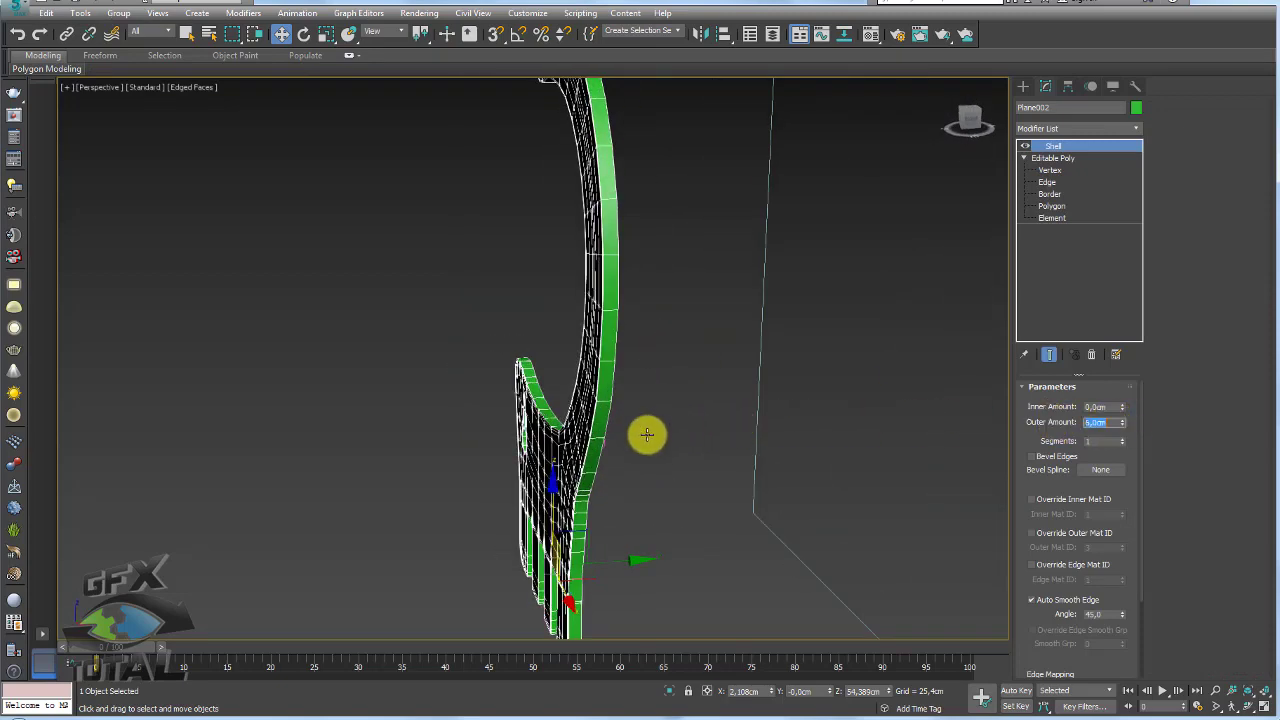
{"action": "mouse_move", "coordinate": [648, 434]}
{"action": "middle_mouse_down", "text": "alt"}
{"action": "mouse_move", "coordinate": [648, 420]}
{"action": "mouse_move", "coordinate": [680, 473]}
{"action": "middle_mouse_up", "text": "alt"}
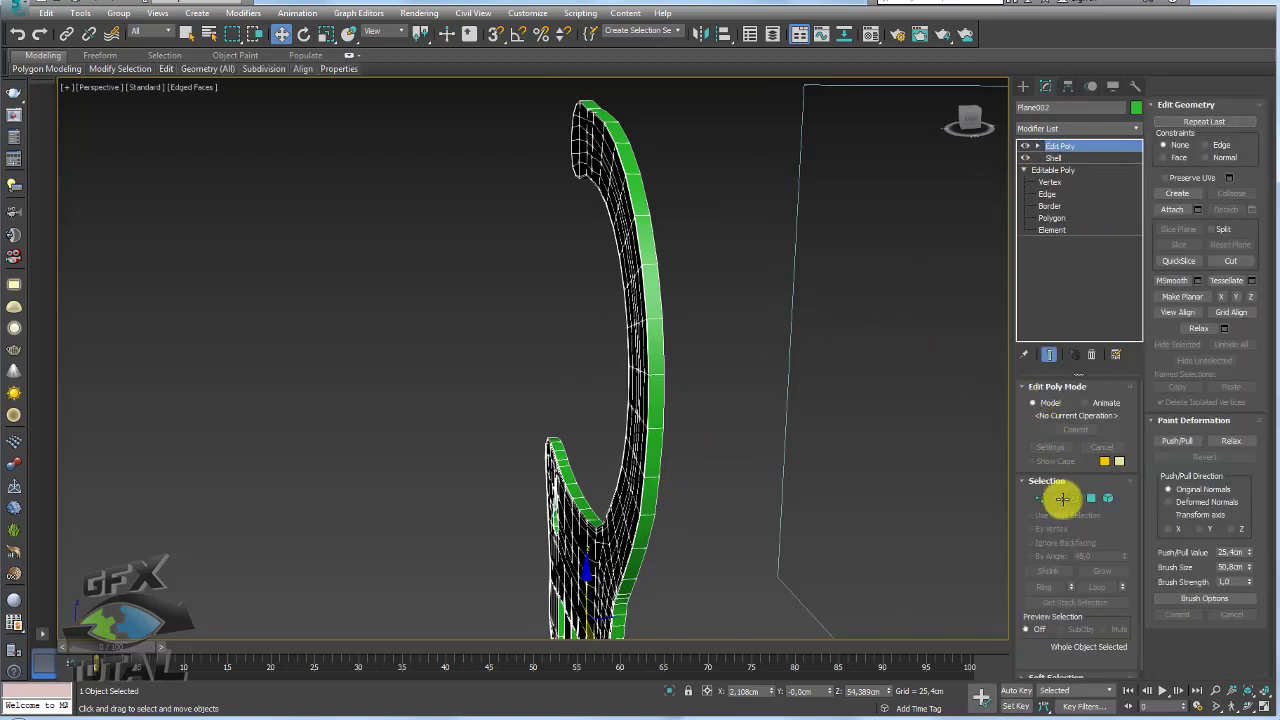
Add an Edit Poly above the Shell and select an edge ring around the thickened sides
{"action": "left_click", "coordinate": [1058, 497]}
{"action": "left_click", "coordinate": [657, 429]}
{"action": "mouse_move", "coordinate": [657, 429]}
{"action": "middle_mouse_down", "text": "alt"}
{"action": "mouse_move", "coordinate": [608, 486]}
{"action": "mouse_move", "coordinate": [614, 394]}
{"action": "middle_mouse_up", "text": "alt"}
{"action": "scroll", "coordinate": [608, 500], "scroll_direction": "up", "scroll_amount": 5}
{"action": "scroll", "coordinate": [415, 366], "scroll_direction": "up", "scroll_amount": 3}
{"action": "scroll", "coordinate": [415, 366], "scroll_direction": "up", "scroll_amount": 3}
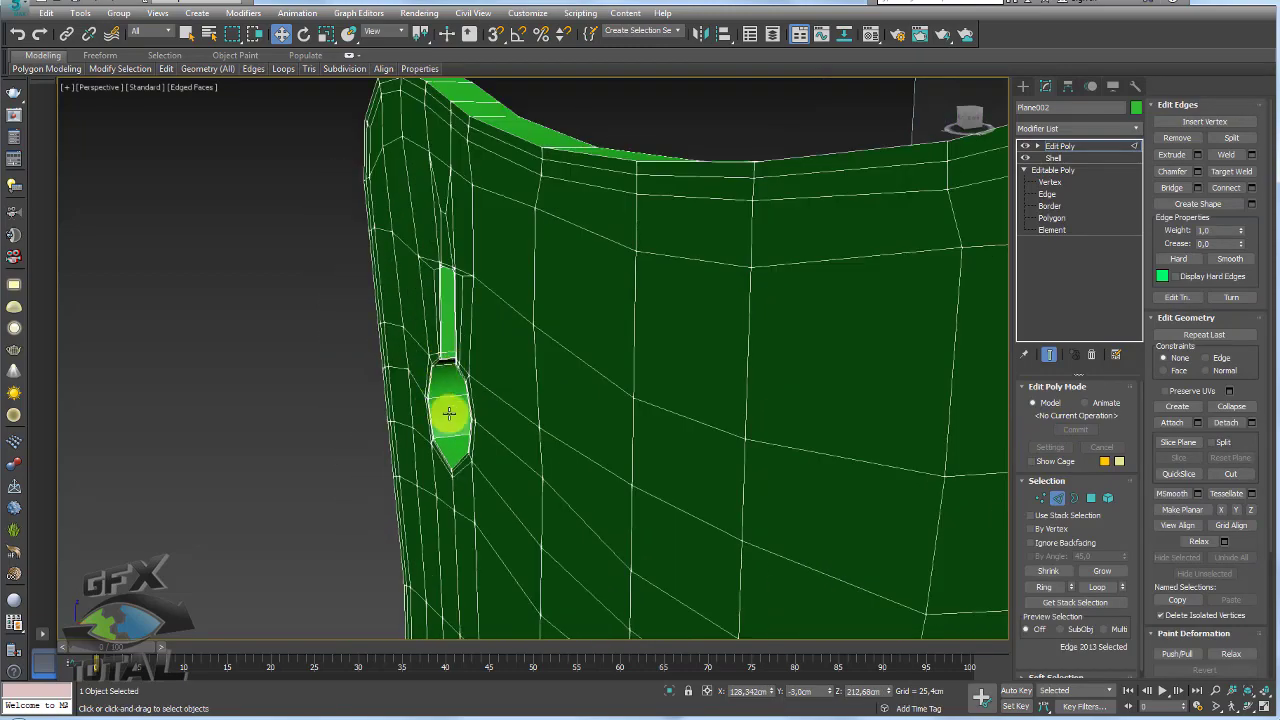
{"action": "left_click", "coordinate": [447, 405], "text": "ctrl"}
{"action": "left_click", "coordinate": [1043, 588]}
{"action": "scroll", "coordinate": [700, 386], "scroll_direction": "down", "scroll_amount": 3}
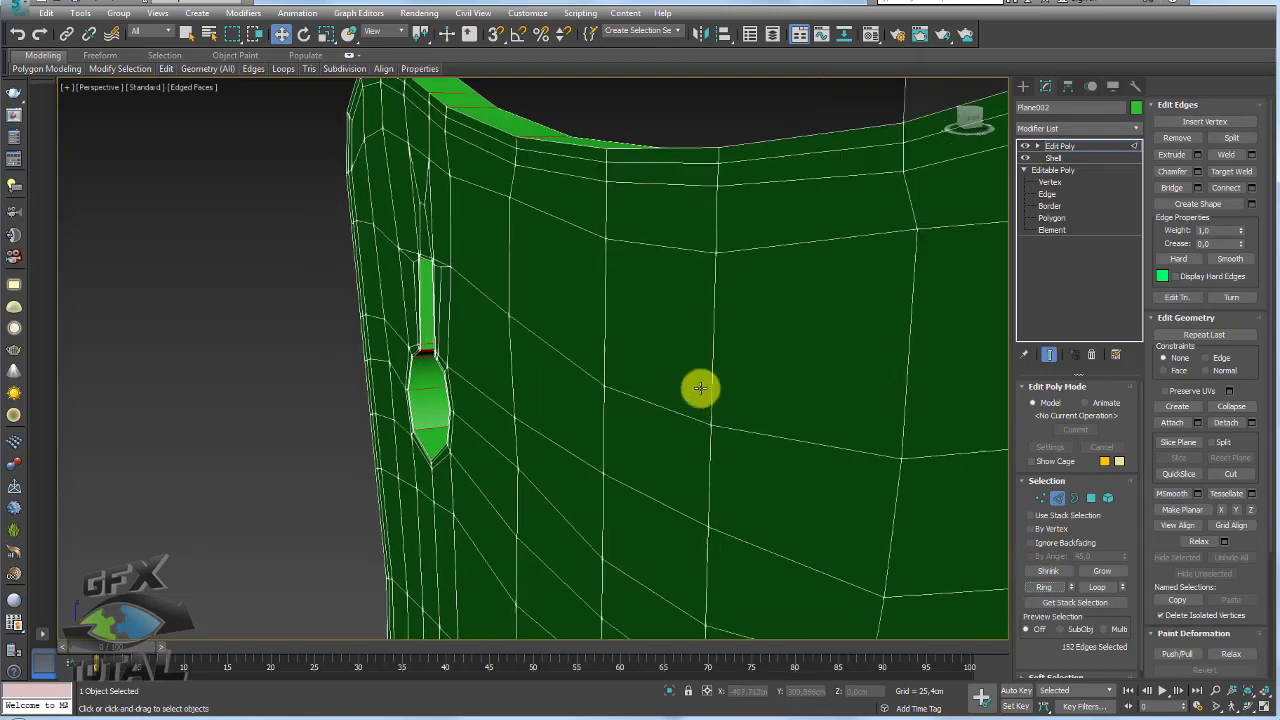
{"action": "mouse_move", "coordinate": [700, 386]}
{"action": "middle_mouse_down", "text": "alt"}
{"action": "mouse_move", "coordinate": [614, 371]}
{"action": "mouse_move", "coordinate": [709, 337]}
{"action": "middle_mouse_up", "text": "alt"}
{"action": "scroll", "coordinate": [709, 337], "scroll_direction": "up", "scroll_amount": 2}
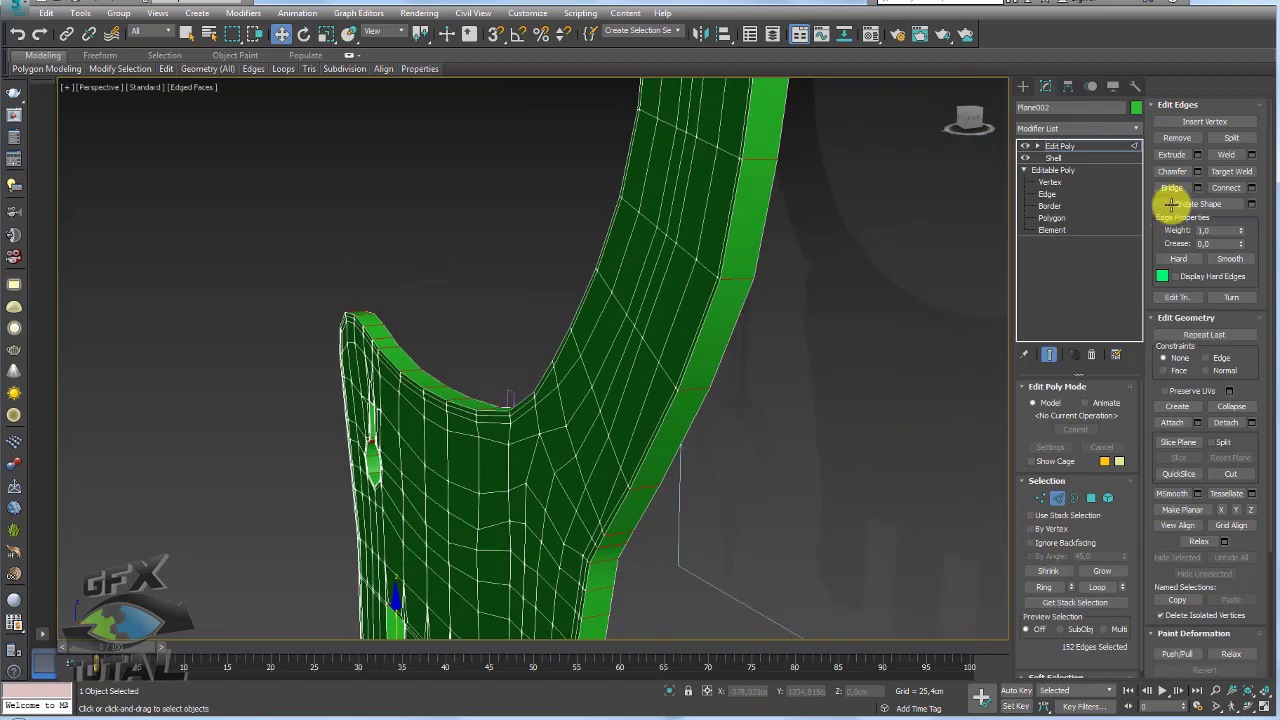
Connect the ring with new pinched edge loops, then exit edge level
{"action": "left_click", "coordinate": [1251, 187]}
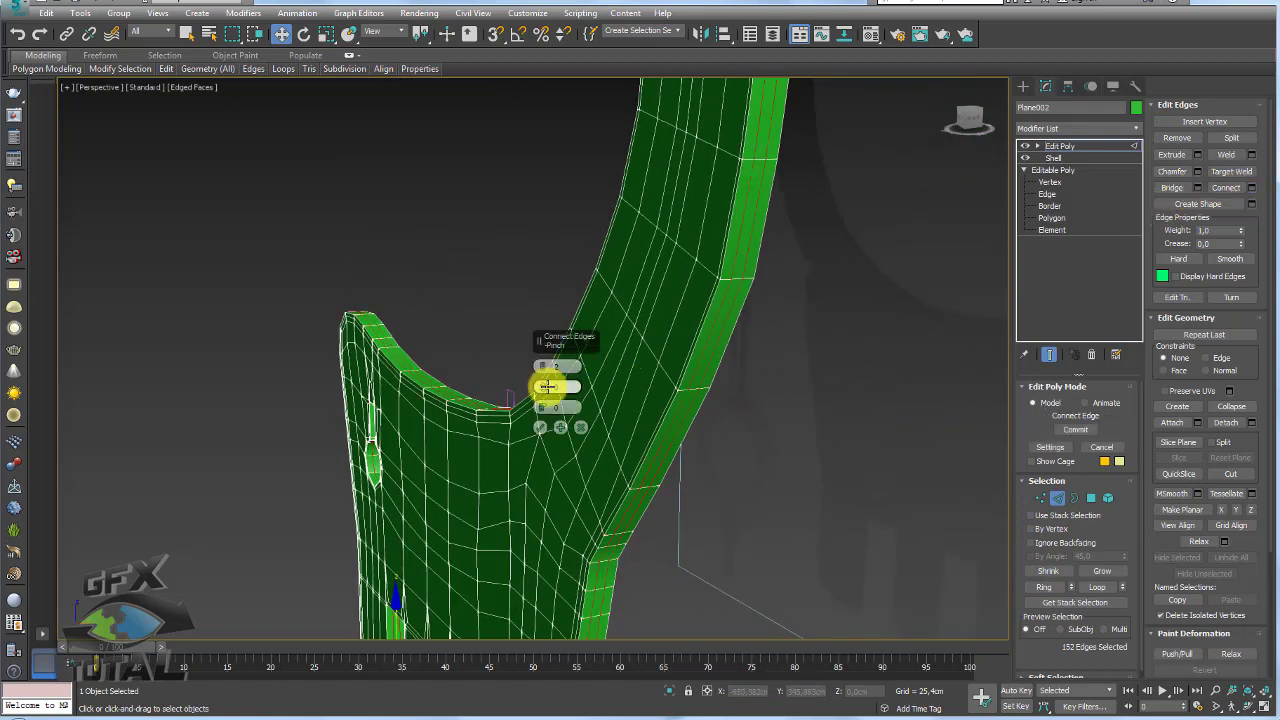
{"action": "left_click_drag", "start_coordinate": [542, 387], "coordinate": [537, 193]}
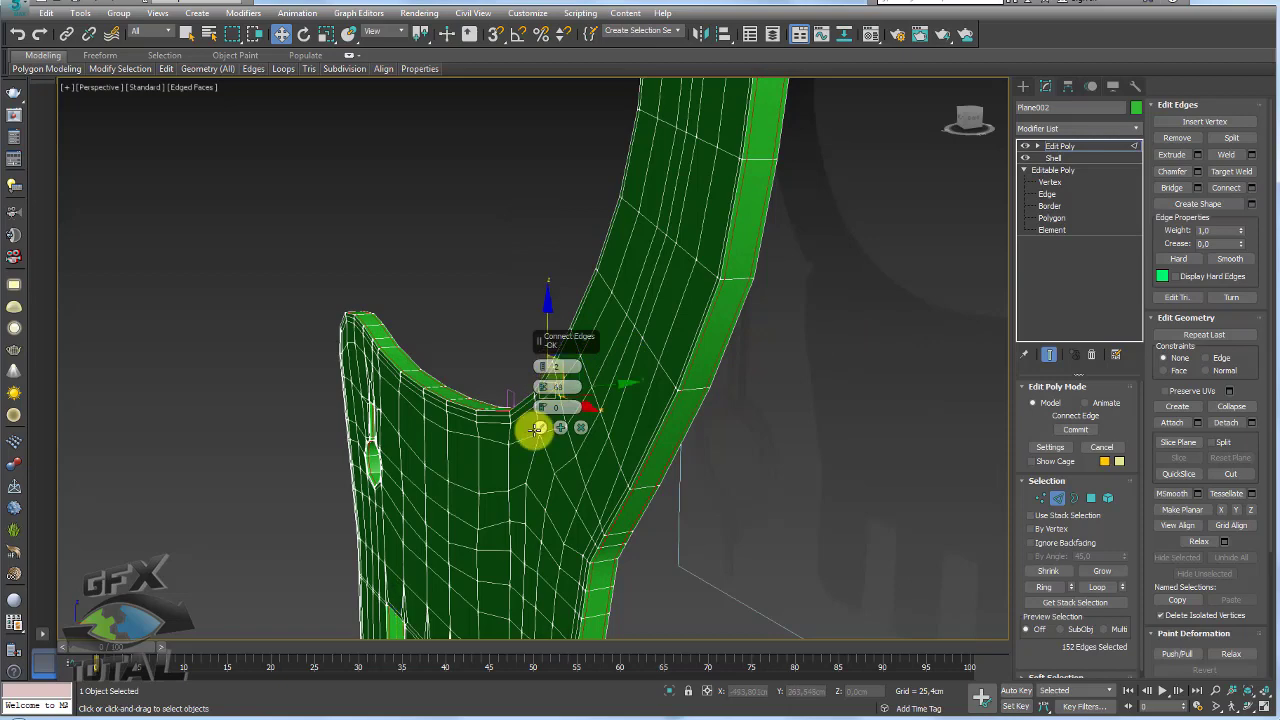
{"action": "left_click", "coordinate": [541, 426]}
{"action": "left_click", "coordinate": [1058, 147]}
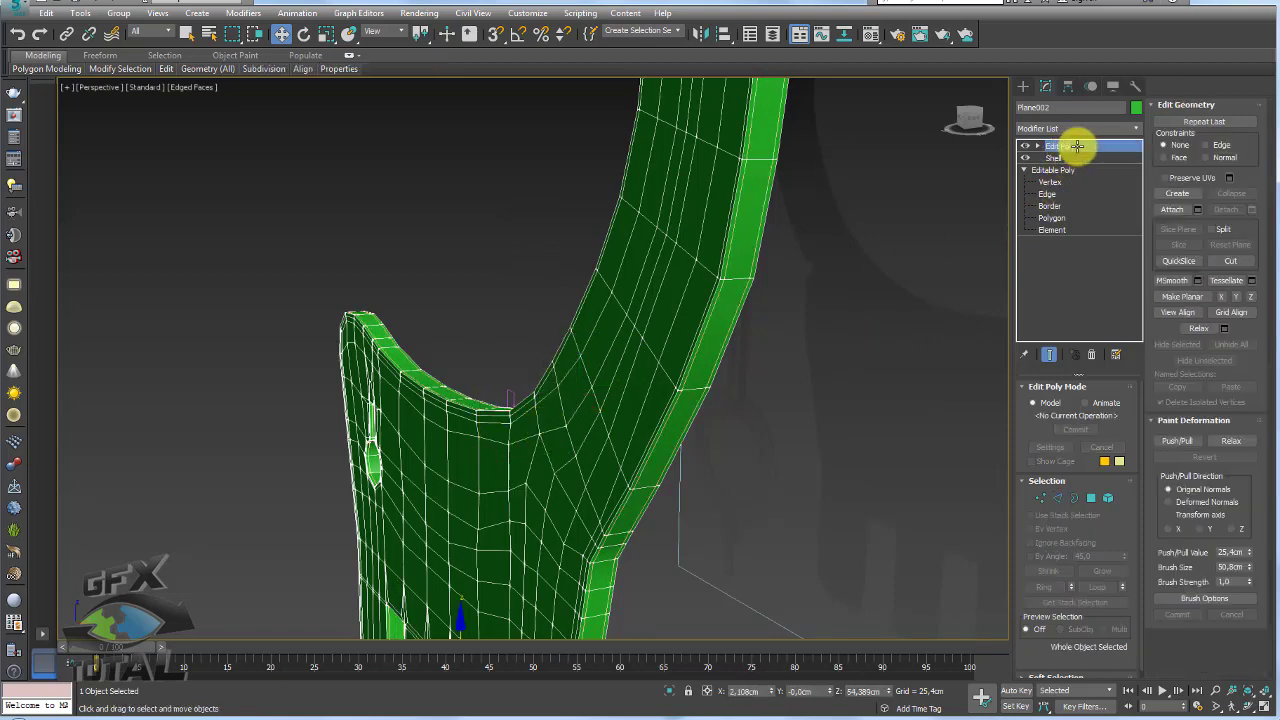
{"action": "scroll", "coordinate": [872, 226], "scroll_direction": "down", "scroll_amount": 3}
Apply TurboSmooth with 2 iterations, render iterations enabled and Isoline Display on
{"action": "key", "text": "ctrl+t"}
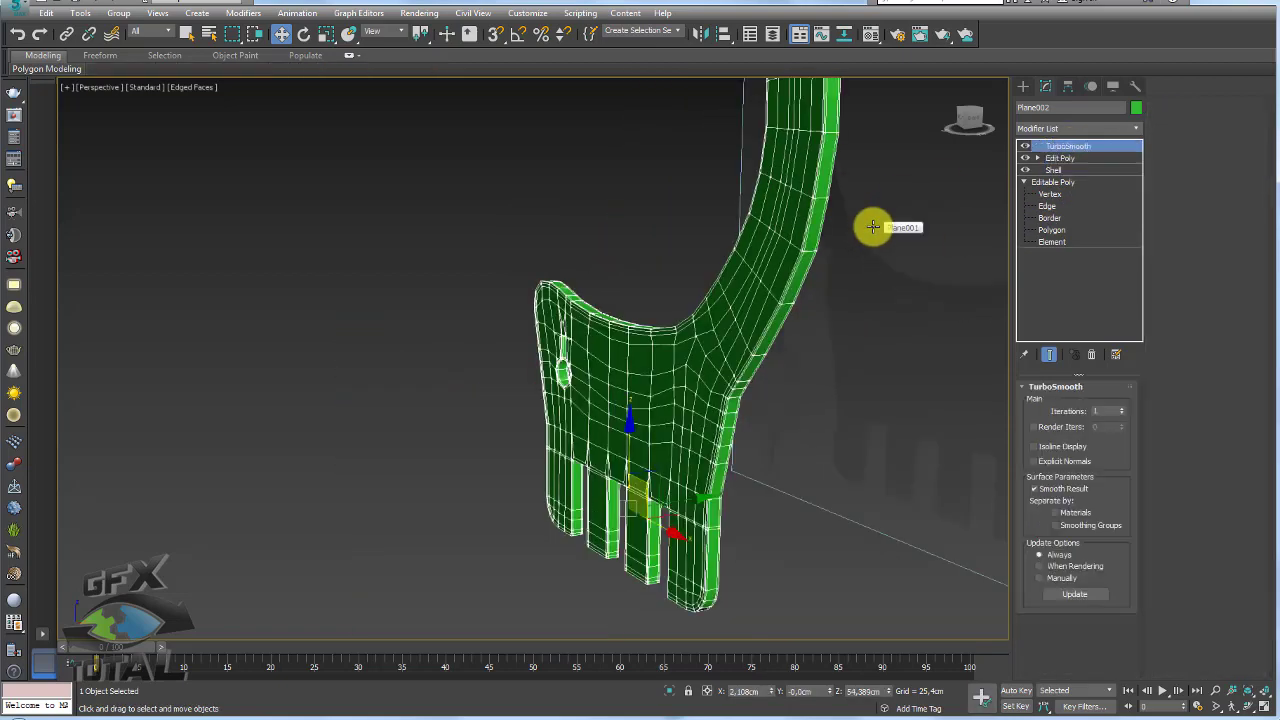
{"action": "left_click", "coordinate": [1121, 408]}
{"action": "left_click", "coordinate": [1056, 424]}
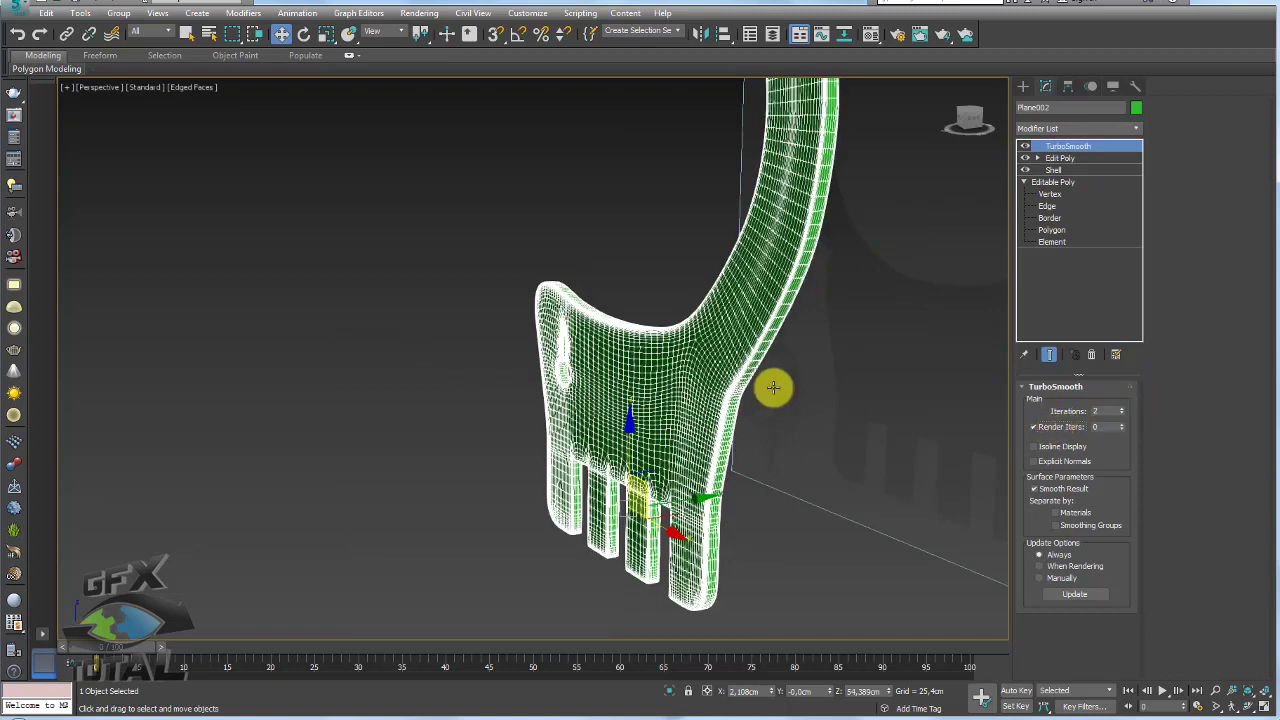
{"action": "left_click", "coordinate": [1035, 446]}
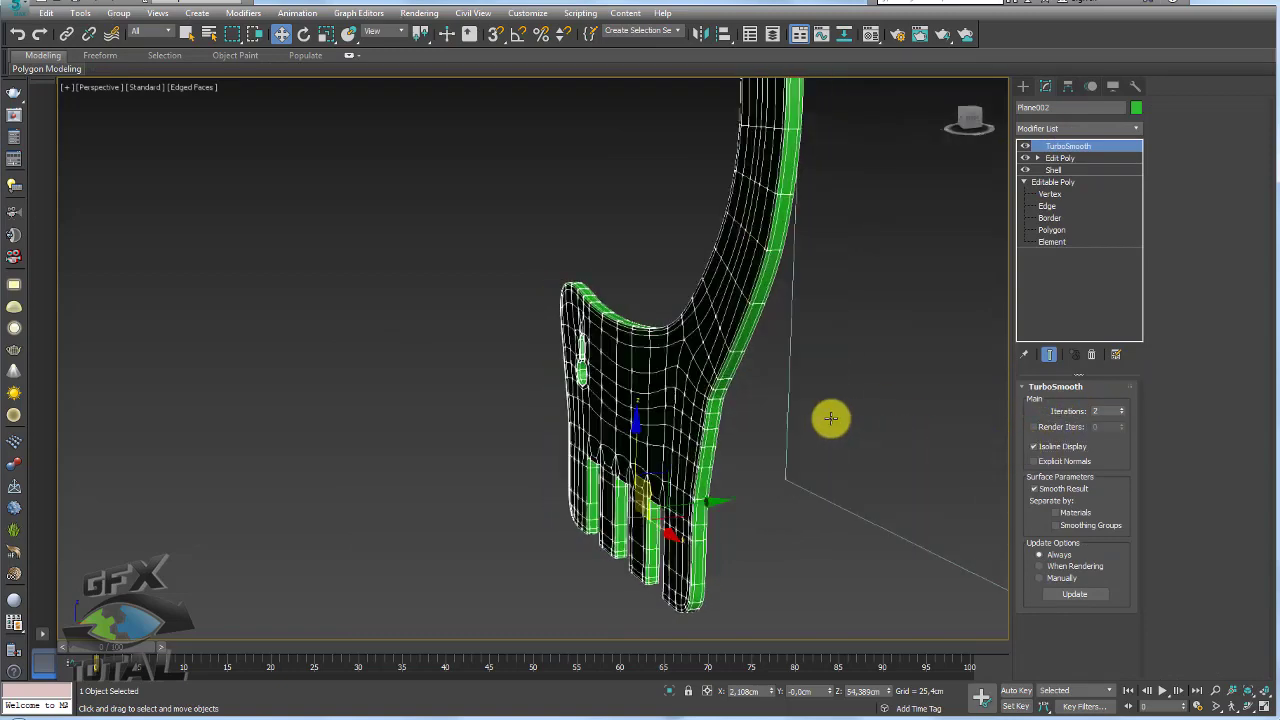
Reselect the smoothed plate and Shift-drag a copy of it out to the left
{"action": "mouse_move", "coordinate": [829, 417]}
{"action": "middle_mouse_down", "text": "alt"}
{"action": "mouse_move", "coordinate": [843, 429]}
{"action": "mouse_move", "coordinate": [880, 417]}
{"action": "middle_mouse_up", "text": "alt"}
{"action": "left_click", "coordinate": [924, 428]}
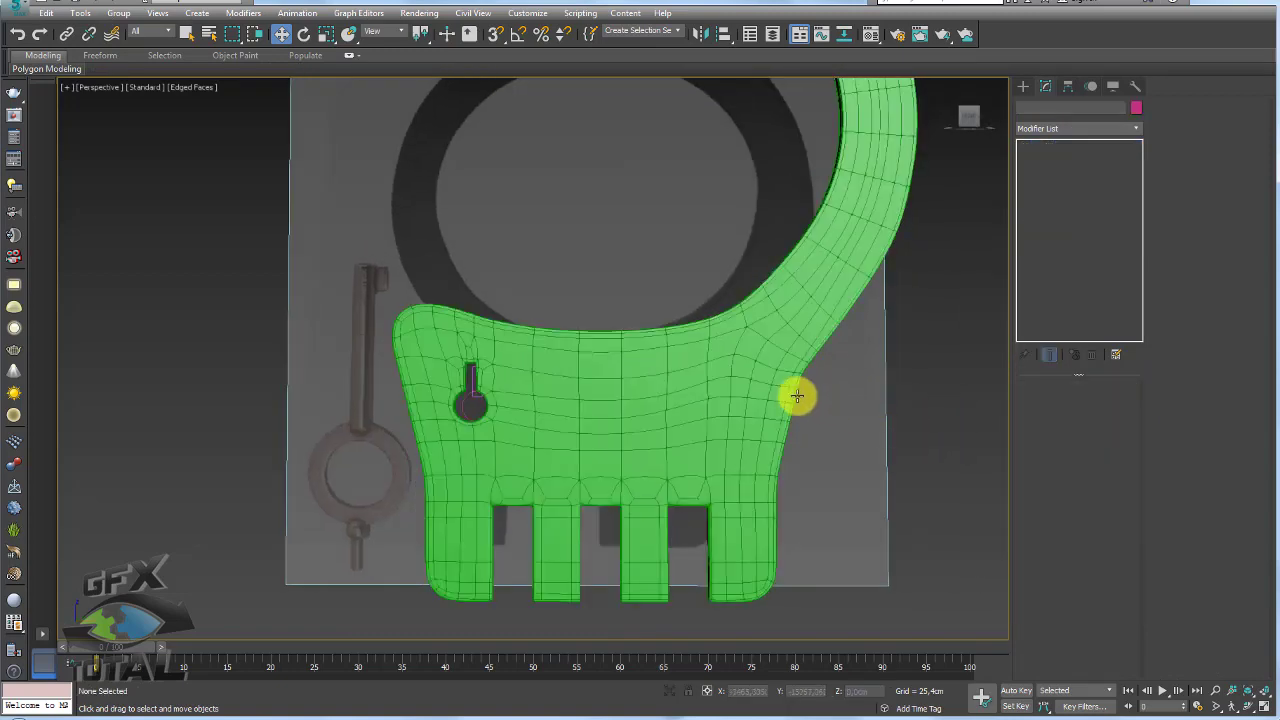
{"action": "mouse_move", "coordinate": [794, 394]}
{"action": "middle_mouse_down", "text": "alt"}
{"action": "mouse_move", "coordinate": [734, 409]}
{"action": "mouse_move", "coordinate": [814, 446]}
{"action": "mouse_move", "coordinate": [675, 444]}
{"action": "middle_mouse_up", "text": "alt"}
{"action": "left_click", "coordinate": [562, 490]}
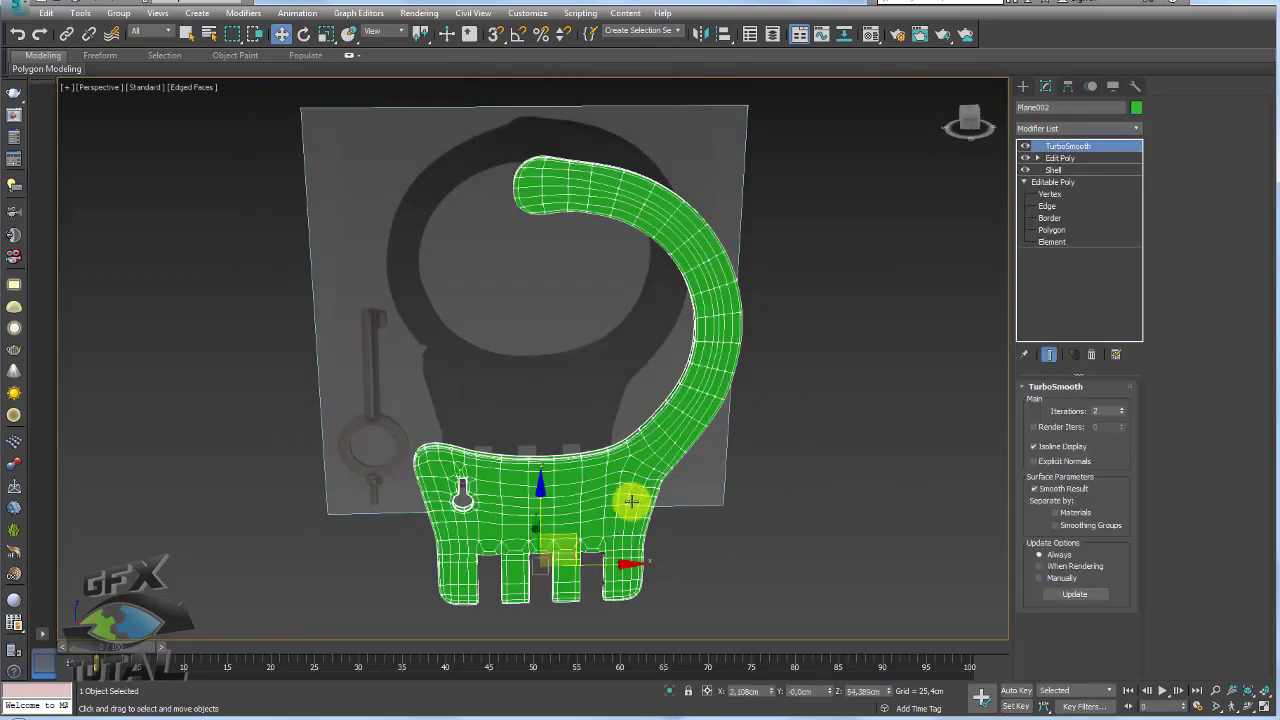
{"action": "mouse_move", "coordinate": [634, 500]}
{"action": "middle_mouse_down", "text": "alt"}
{"action": "mouse_move", "coordinate": [580, 523]}
{"action": "mouse_move", "coordinate": [517, 491]}
{"action": "mouse_move", "coordinate": [530, 440]}
{"action": "mouse_move", "coordinate": [646, 466]}
{"action": "mouse_move", "coordinate": [589, 529]}
{"action": "mouse_move", "coordinate": [540, 520]}
{"action": "middle_mouse_up", "text": "alt"}
{"action": "scroll", "coordinate": [628, 535], "scroll_direction": "up", "scroll_amount": 3}
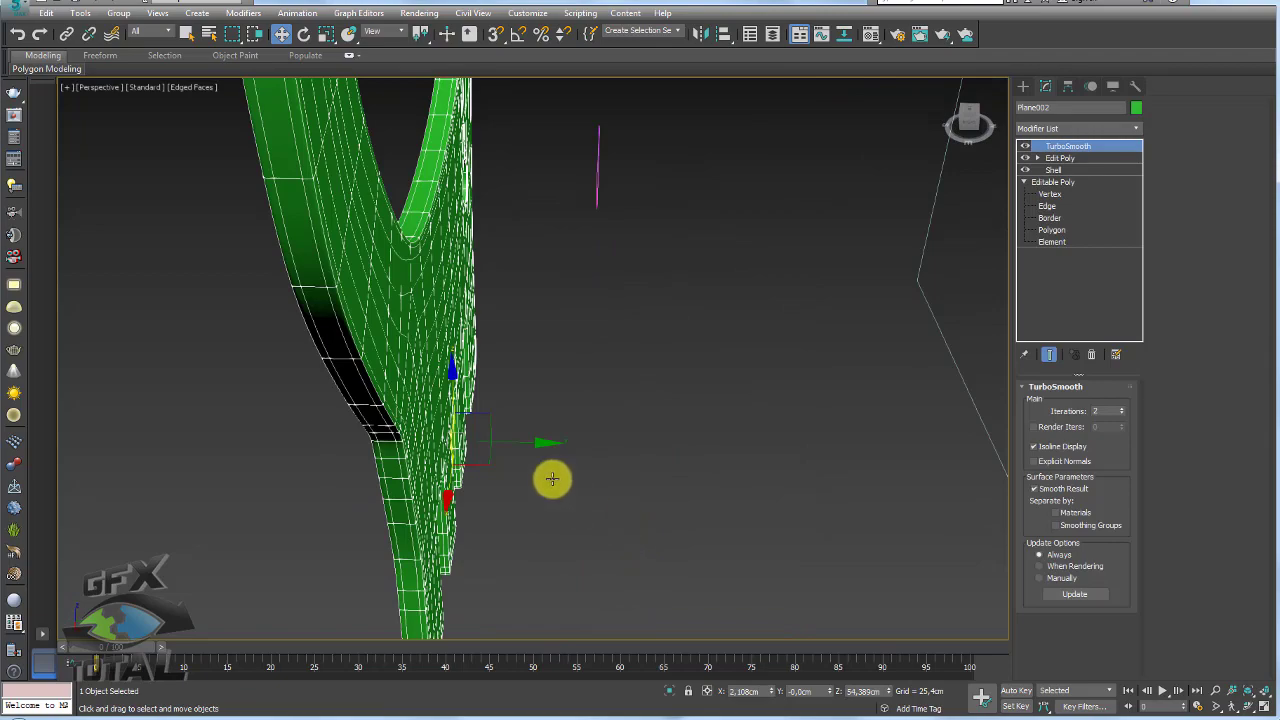
{"action": "scroll", "coordinate": [524, 456], "scroll_direction": "down", "scroll_amount": 3}
{"action": "left_click_drag", "start_coordinate": [542, 452], "coordinate": [337, 437], "text": "shift"}
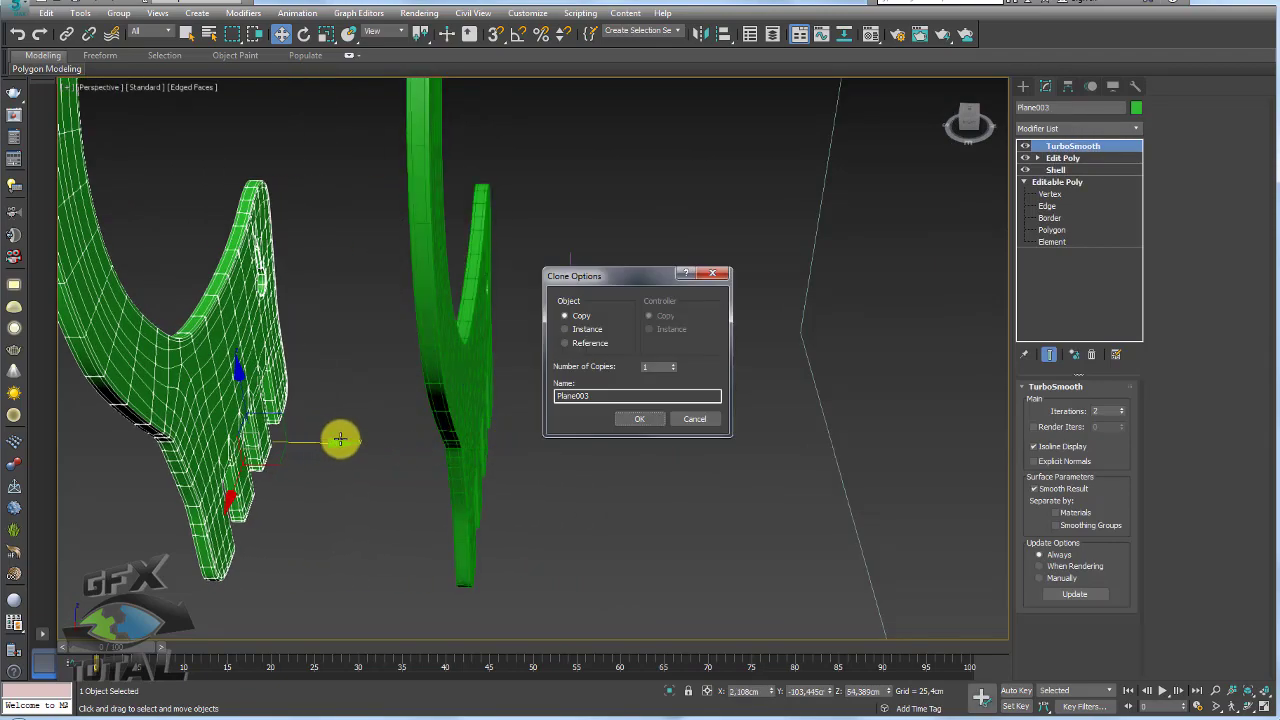
Create the copy Plane003, delete its TurboSmooth and Edit Poly, and collapse it to Editable Poly
{"action": "left_click", "coordinate": [643, 417]}
{"action": "mouse_move", "coordinate": [445, 433]}
{"action": "middle_mouse_down", "text": "alt"}
{"action": "mouse_move", "coordinate": [723, 449]}
{"action": "mouse_move", "coordinate": [554, 423]}
{"action": "mouse_move", "coordinate": [1034, 171]}
{"action": "middle_mouse_up", "text": "alt"}
{"action": "scroll", "coordinate": [554, 423], "scroll_direction": "up", "scroll_amount": 1}
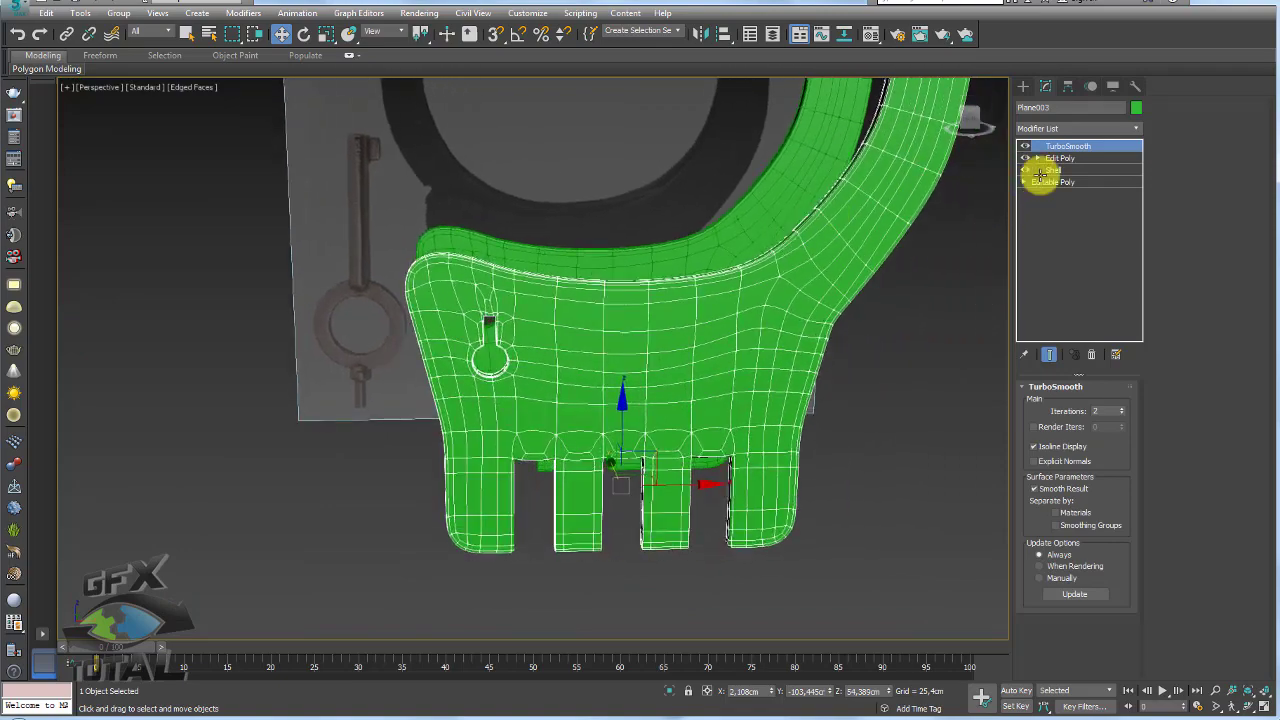
{"action": "left_click", "coordinate": [1089, 352]}
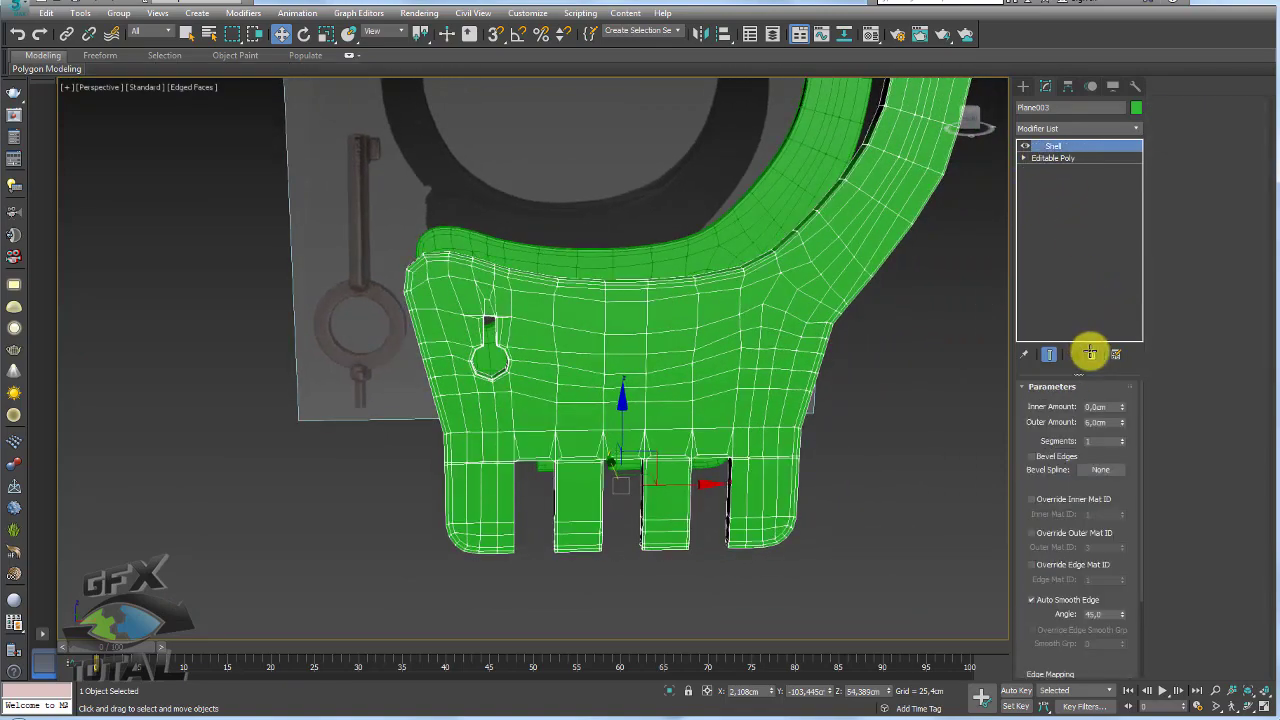
{"action": "mouse_move", "coordinate": [766, 403]}
{"action": "middle_mouse_down", "text": "alt"}
{"action": "mouse_move", "coordinate": [730, 405]}
{"action": "mouse_move", "coordinate": [771, 380]}
{"action": "mouse_move", "coordinate": [997, 394]}
{"action": "middle_mouse_up", "text": "alt"}
Lasso-select and delete the curved arm's polygons from the copy
{"action": "left_click", "coordinate": [1094, 403]}
{"action": "scroll", "coordinate": [766, 406], "scroll_direction": "up", "scroll_amount": 2}
{"action": "scroll", "coordinate": [766, 443], "scroll_direction": "up", "scroll_amount": 2}
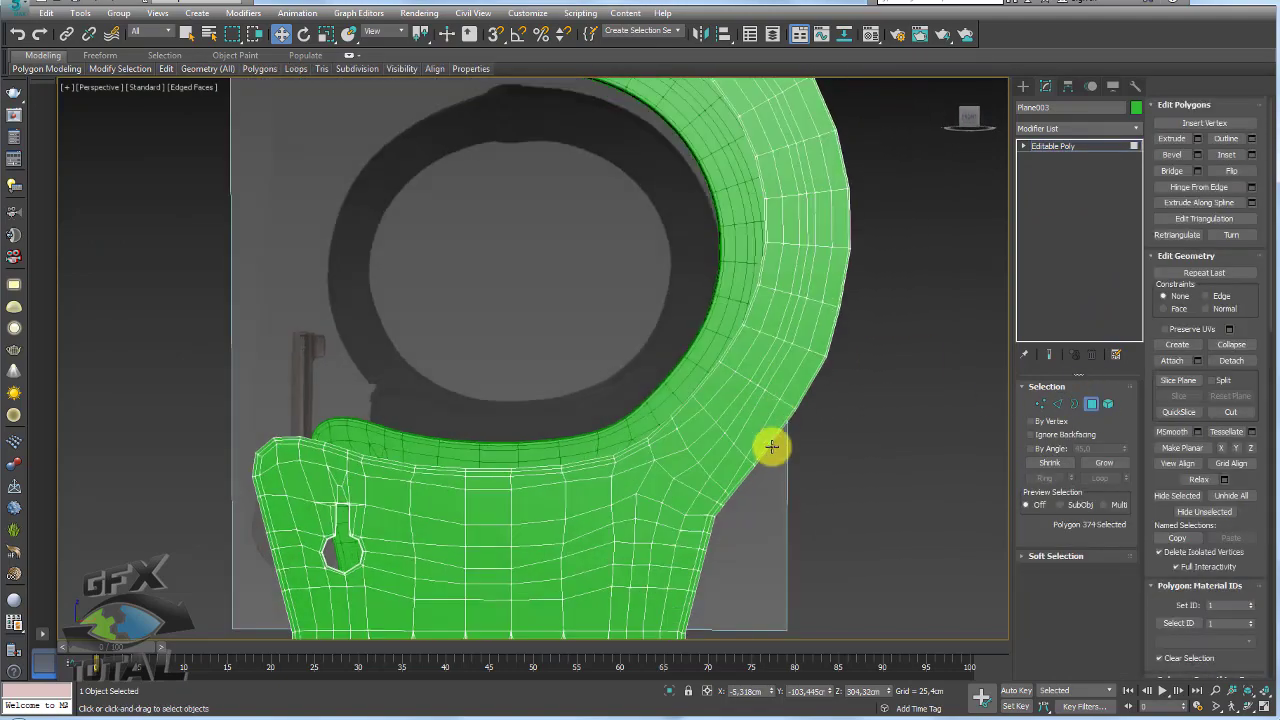
{"action": "scroll", "coordinate": [486, 154], "scroll_direction": "up", "scroll_amount": 1}
{"action": "left_click_drag", "start_coordinate": [234, 36], "coordinate": [231, 113]}
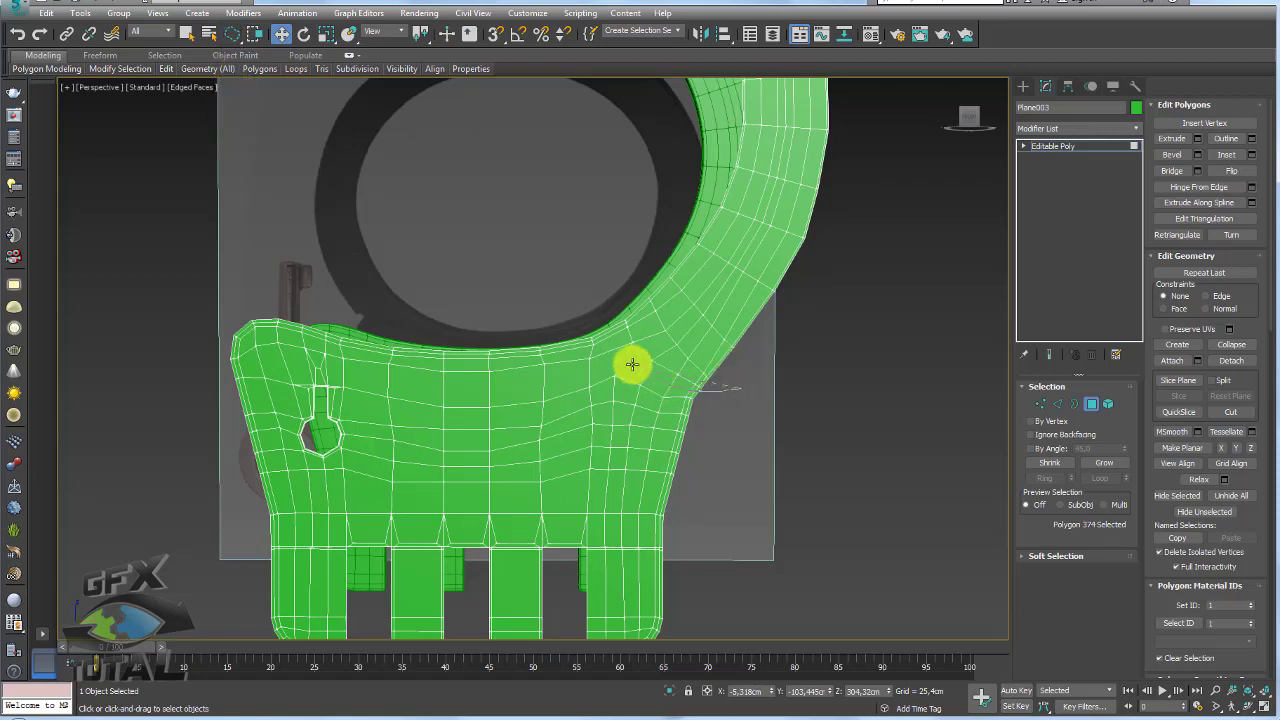
{"action": "left_click_drag", "start_coordinate": [632, 364], "coordinate": [780, 349]}
{"action": "key", "text": "Delete"}
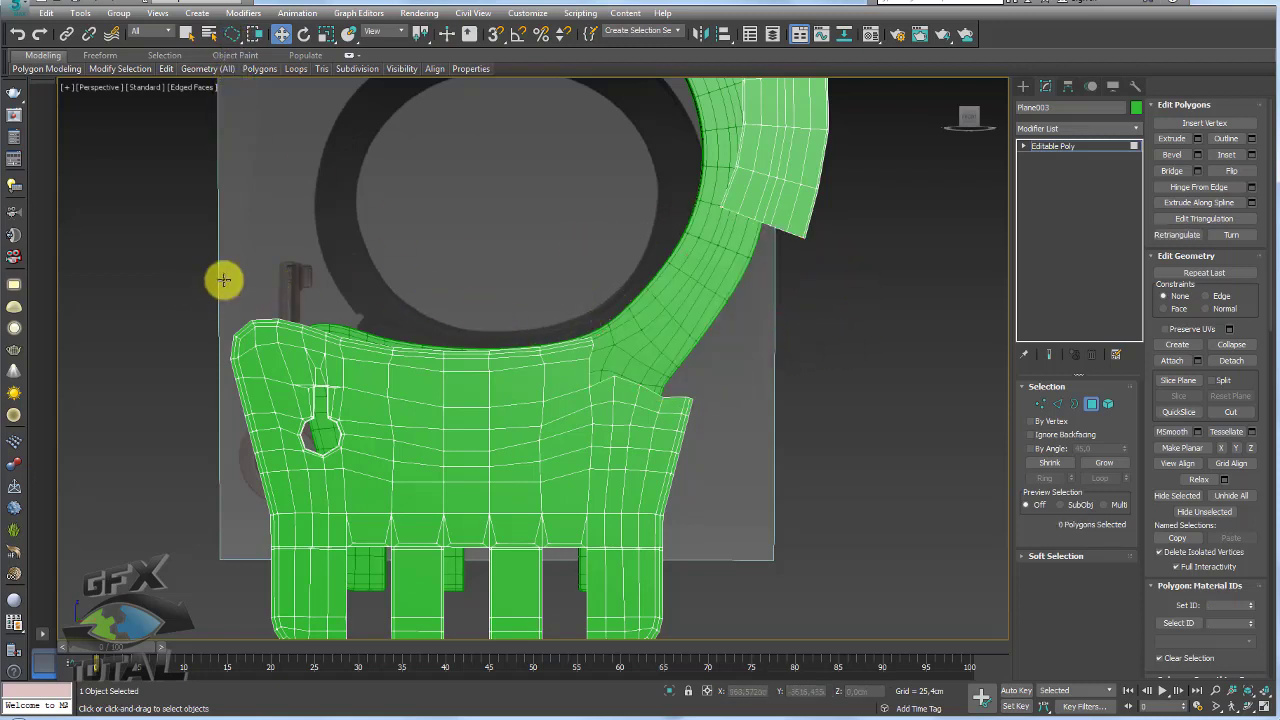
{"action": "mouse_move", "coordinate": [223, 280]}
{"action": "left_mouse_down"}
{"action": "mouse_move", "coordinate": [608, 314]}
{"action": "mouse_move", "coordinate": [591, 369]}
{"action": "left_mouse_up"}
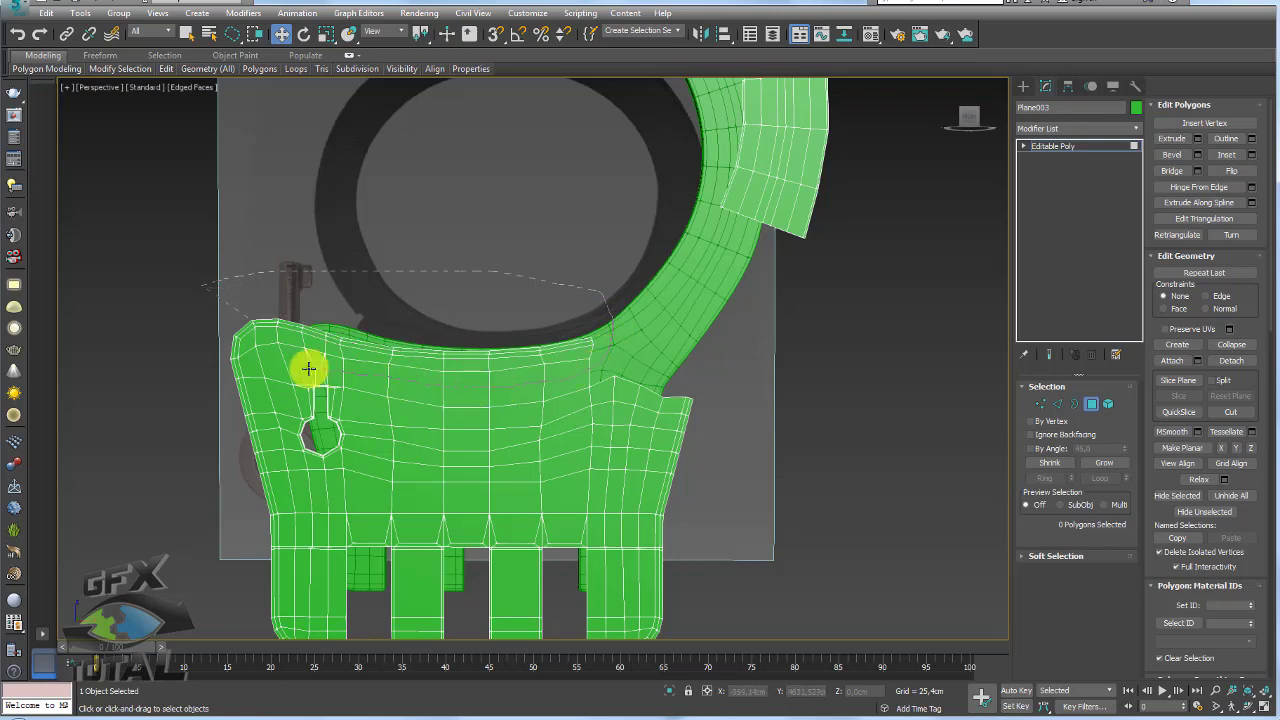
{"action": "mouse_move", "coordinate": [309, 369]}
{"action": "left_mouse_down"}
{"action": "mouse_move", "coordinate": [300, 183]}
{"action": "mouse_move", "coordinate": [723, 277]}
{"action": "mouse_move", "coordinate": [786, 317]}
{"action": "mouse_move", "coordinate": [513, 155]}
{"action": "mouse_move", "coordinate": [860, 299]}
{"action": "left_mouse_up"}
{"action": "scroll", "coordinate": [723, 277], "scroll_direction": "down", "scroll_amount": 4}
Select the plate's top-right corner vertices in Vertex mode
{"action": "left_click", "coordinate": [1063, 147]}
{"action": "scroll", "coordinate": [686, 357], "scroll_direction": "up", "scroll_amount": 3}
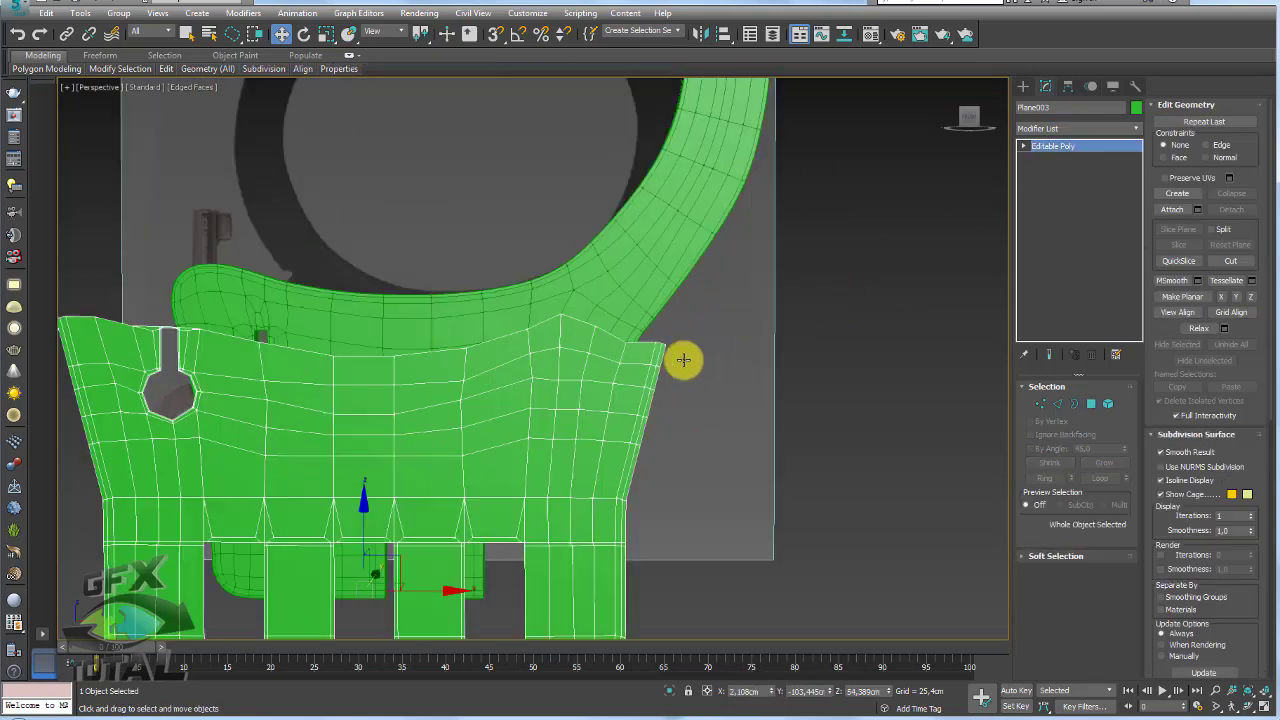
{"action": "scroll", "coordinate": [700, 360], "scroll_direction": "up", "scroll_amount": 2}
{"action": "left_click", "coordinate": [1040, 403]}
{"action": "scroll", "coordinate": [551, 309], "scroll_direction": "up", "scroll_amount": 2}
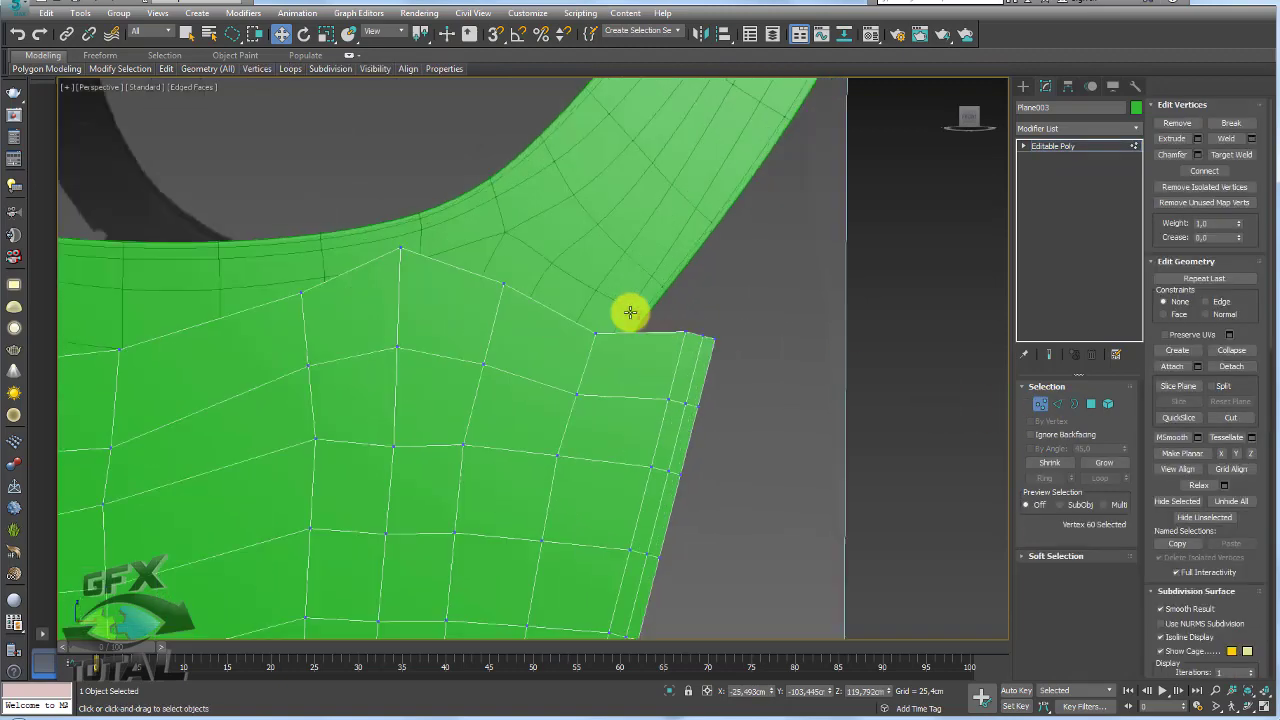
{"action": "scroll", "coordinate": [600, 325], "scroll_direction": "up", "scroll_amount": 2}
{"action": "scroll", "coordinate": [669, 363], "scroll_direction": "down", "scroll_amount": 4}
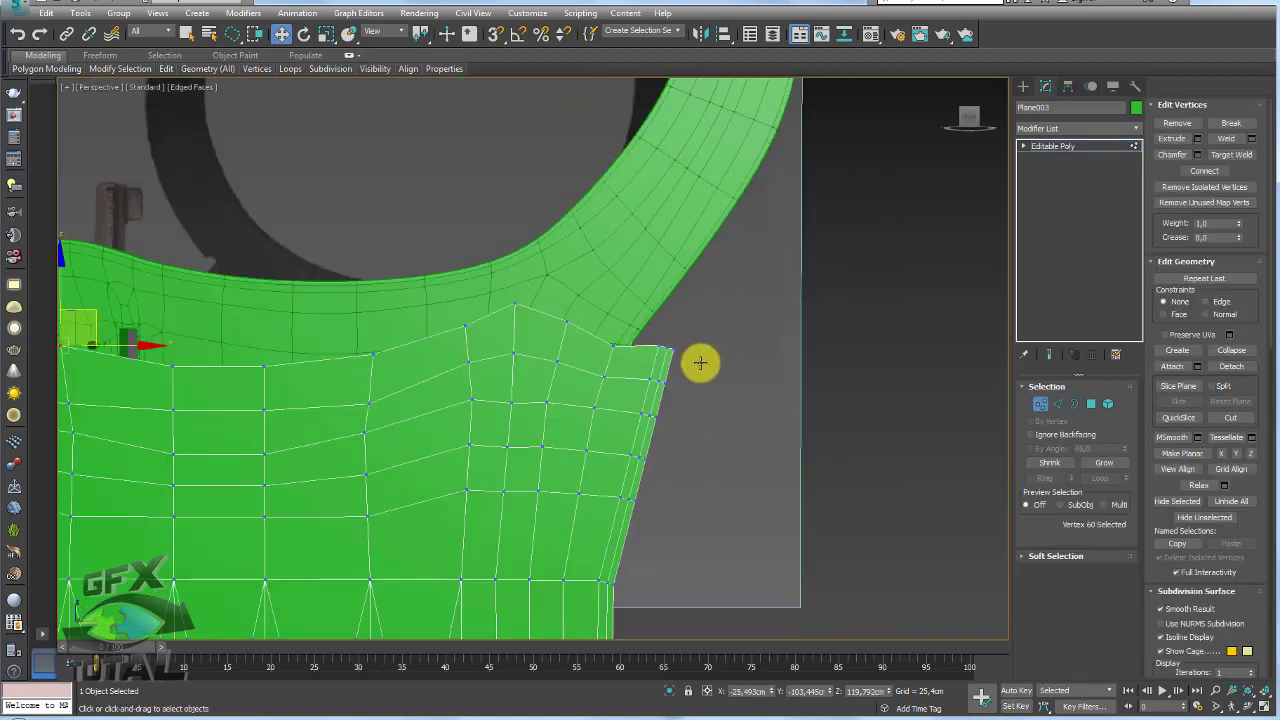
{"action": "left_click_drag", "start_coordinate": [700, 363], "coordinate": [650, 333]}
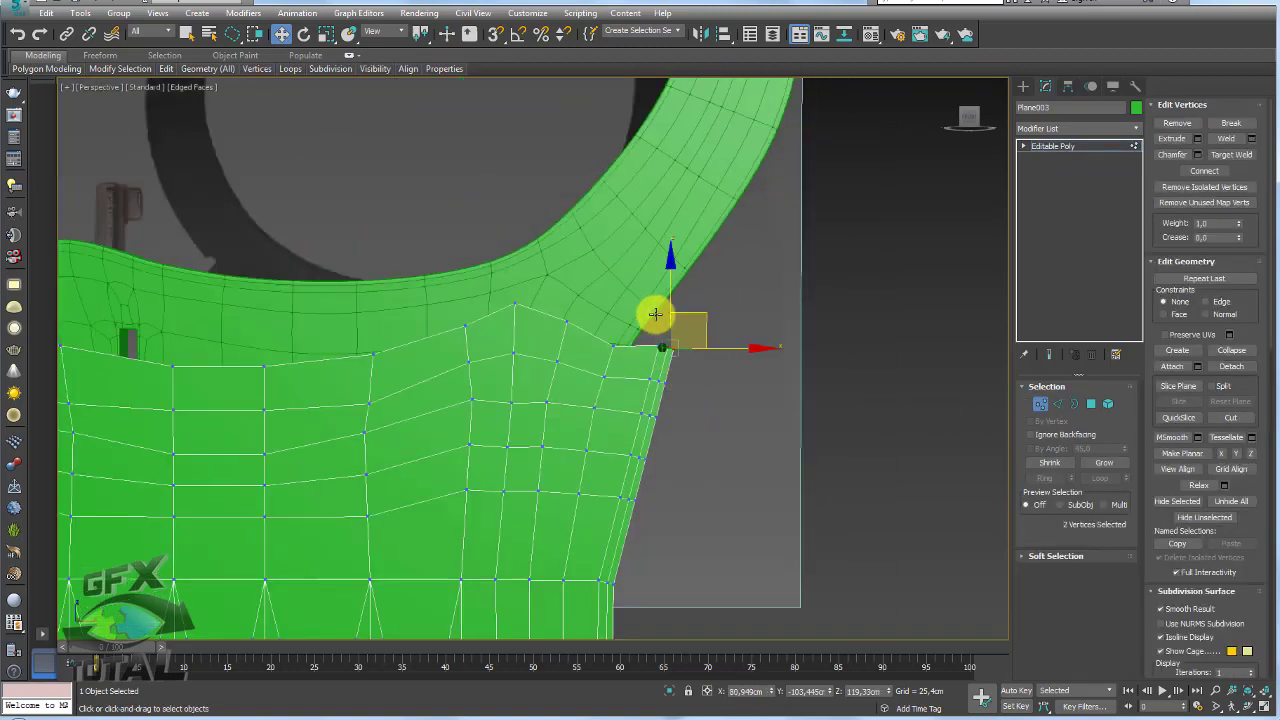
{"action": "left_click", "coordinate": [610, 347]}
{"action": "left_click", "coordinate": [600, 309]}
Remove the two extra vertices at the plate's upper corner
{"action": "left_click", "coordinate": [580, 334]}
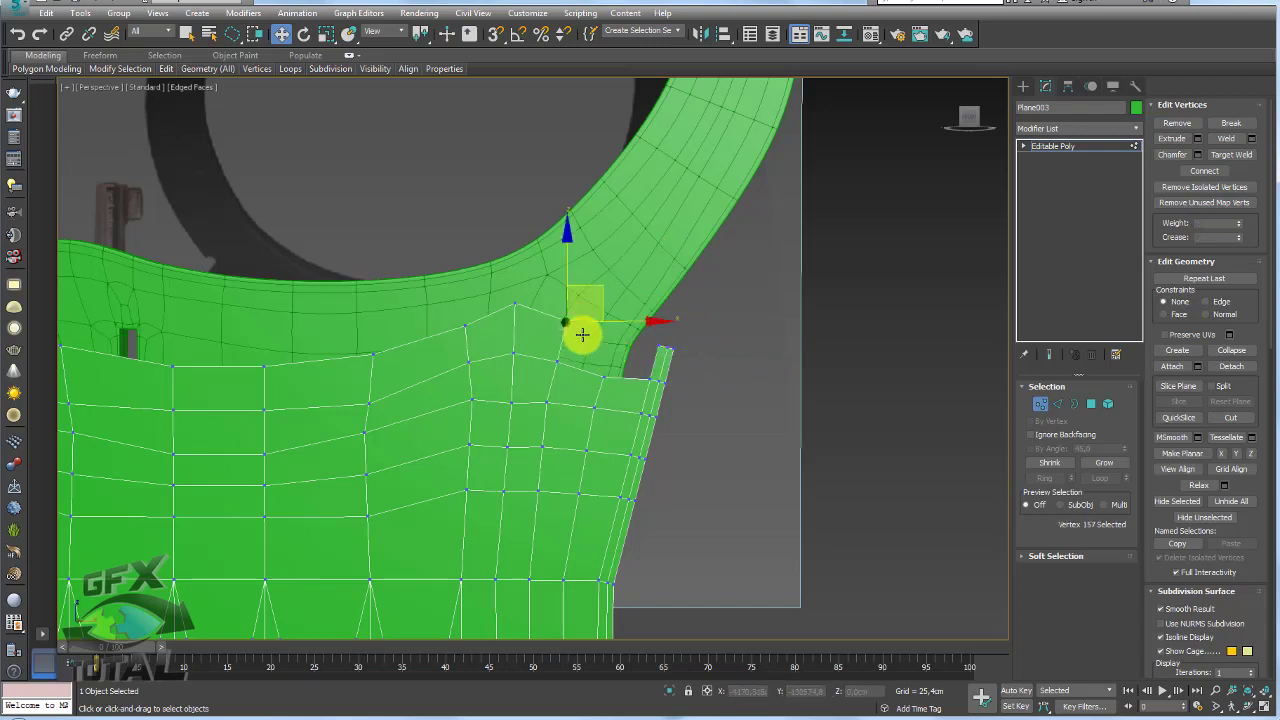
{"action": "left_click", "coordinate": [565, 292]}
{"action": "left_click", "coordinate": [516, 303]}
{"action": "key", "text": "BackSpace"}
{"action": "left_click", "coordinate": [465, 326]}
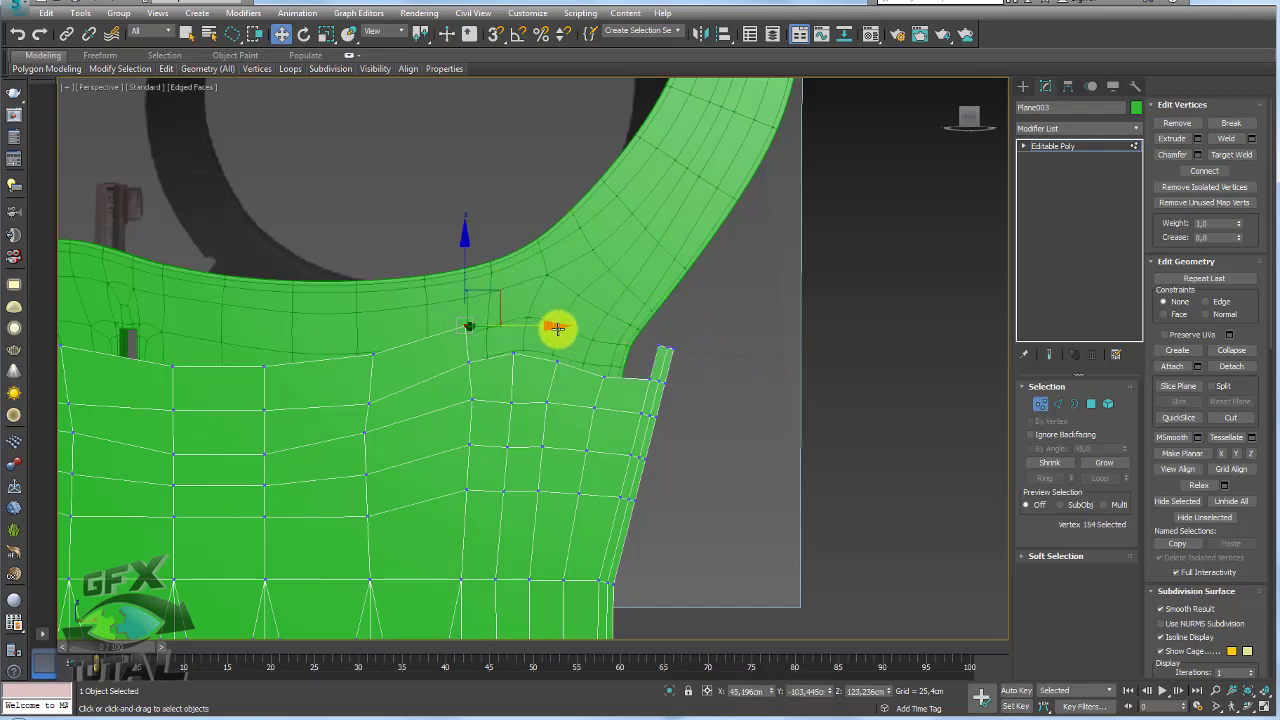
{"action": "key", "text": "BackSpace"}
In Front view, shift the top-right corner vertices slightly left
{"action": "left_click_drag", "start_coordinate": [673, 367], "coordinate": [706, 363]}
{"action": "key", "text": "f"}
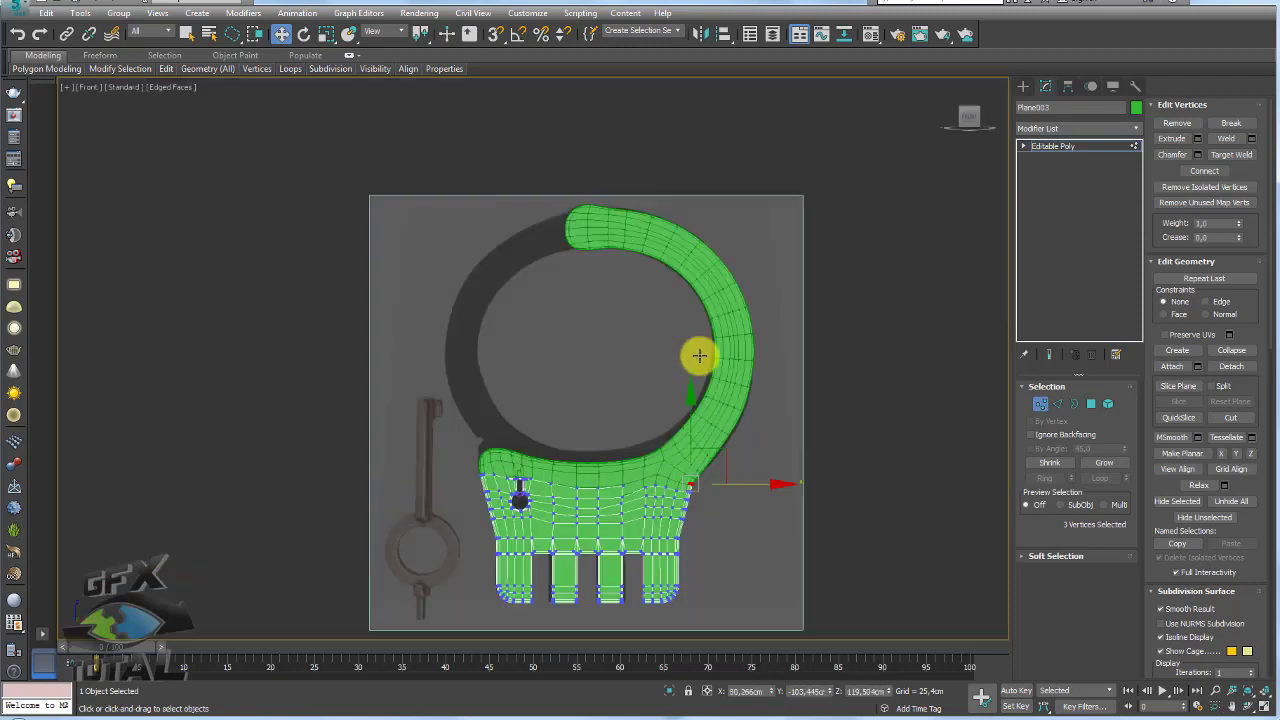
{"action": "scroll", "coordinate": [685, 397], "scroll_direction": "up", "scroll_amount": 5}
{"action": "scroll", "coordinate": [685, 397], "scroll_direction": "up", "scroll_amount": 2}
{"action": "key", "text": "e"}
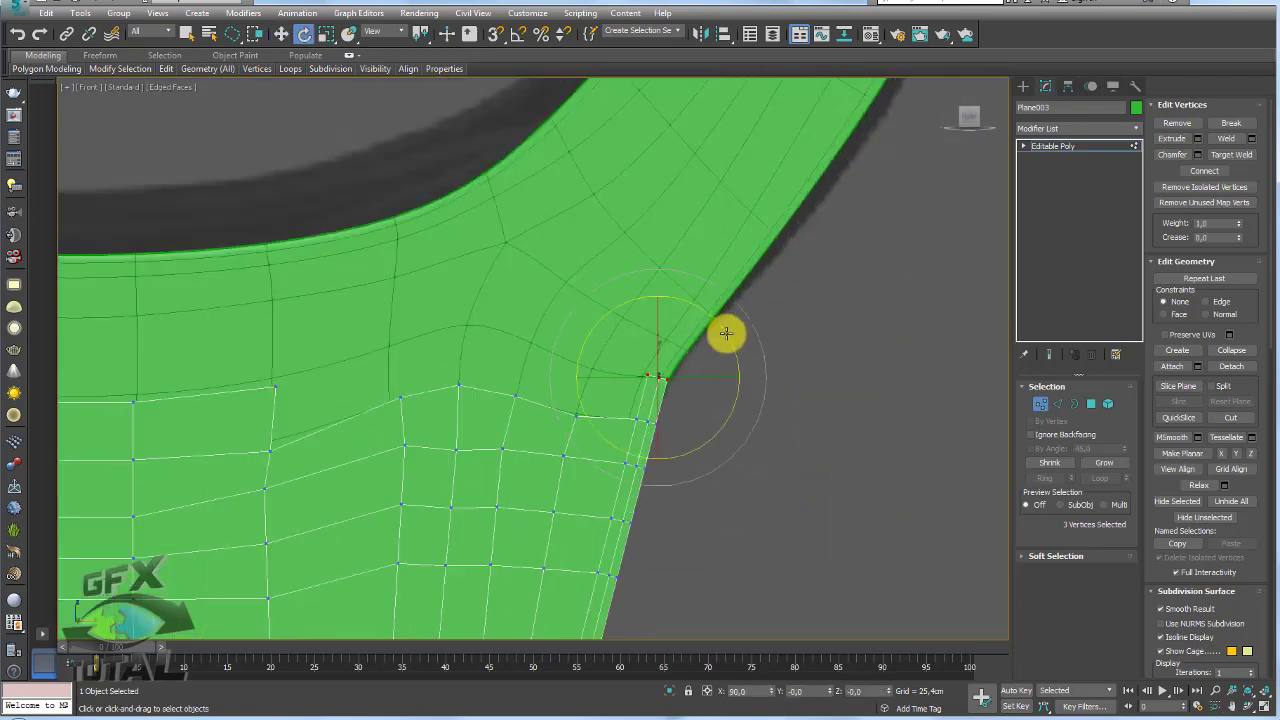
{"action": "key", "text": "w"}
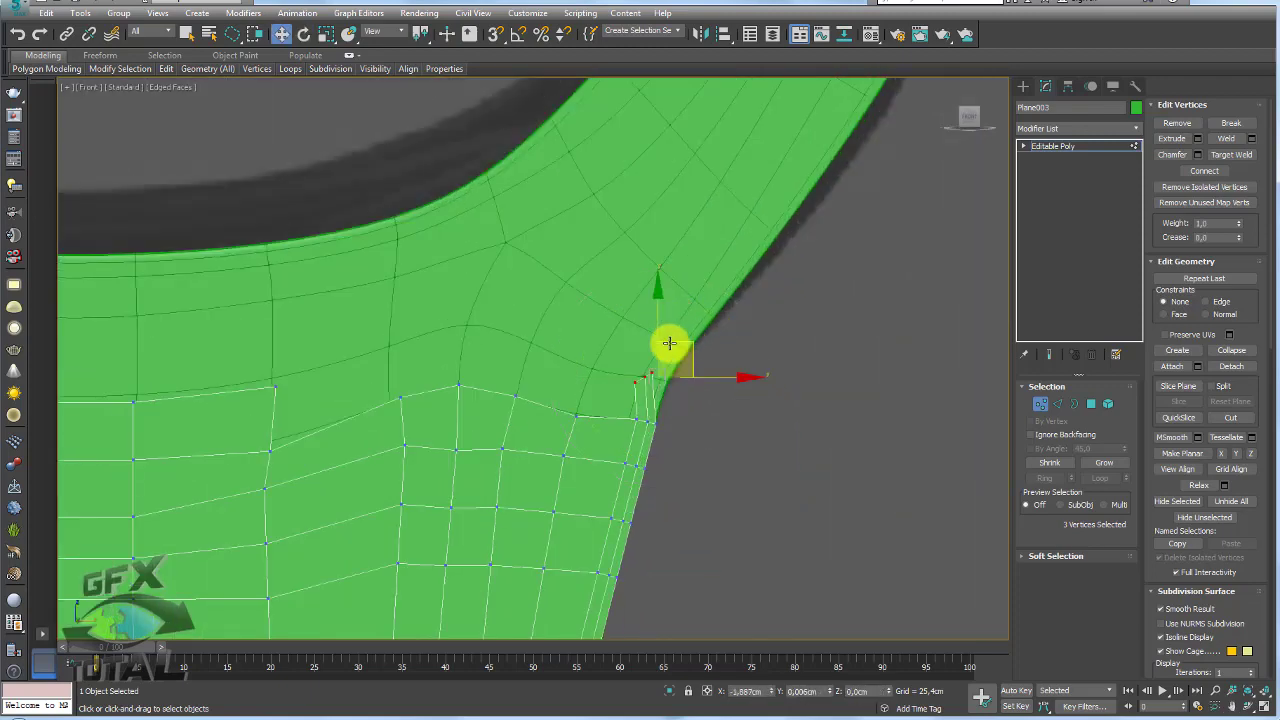
{"action": "left_click_drag", "start_coordinate": [663, 344], "coordinate": [638, 345]}
Extend a new edge strip leftward from the corner edges and rotate it around the corner
{"action": "left_click", "coordinate": [1054, 403]}
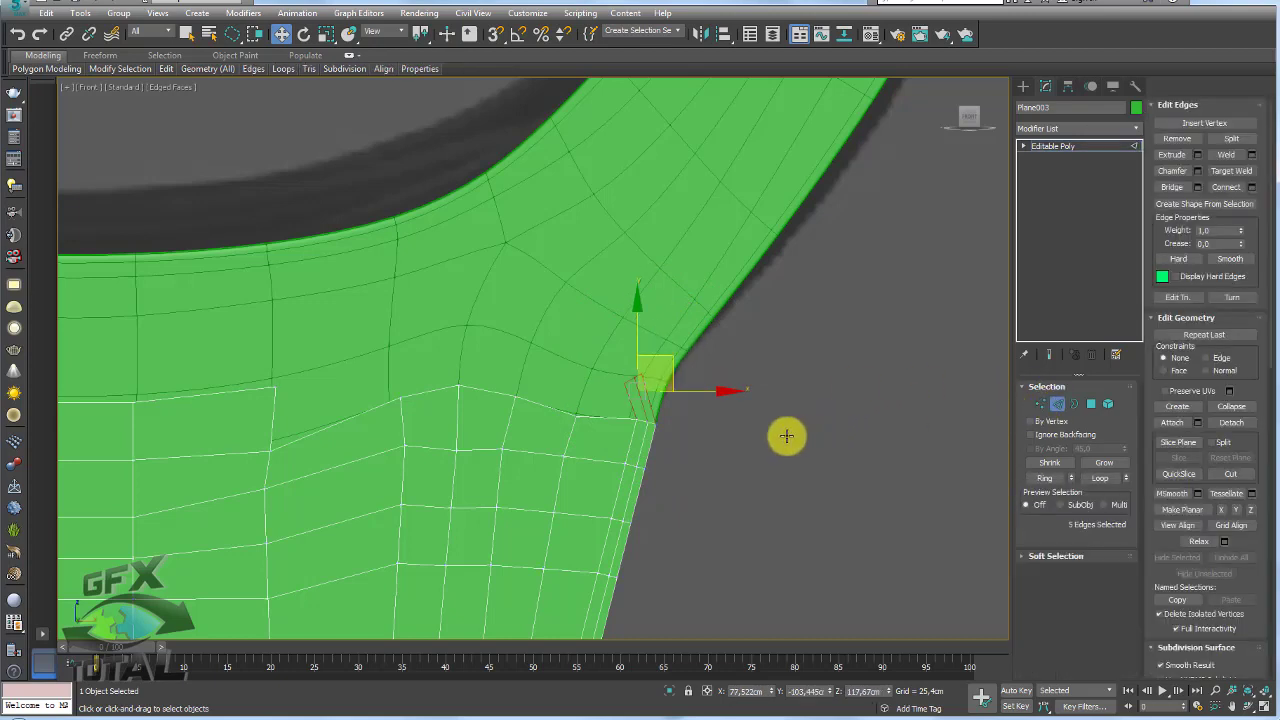
{"action": "scroll", "coordinate": [610, 400], "scroll_direction": "up", "scroll_amount": 2}
{"action": "left_click_drag", "start_coordinate": [680, 326], "coordinate": [594, 292], "text": "shift"}
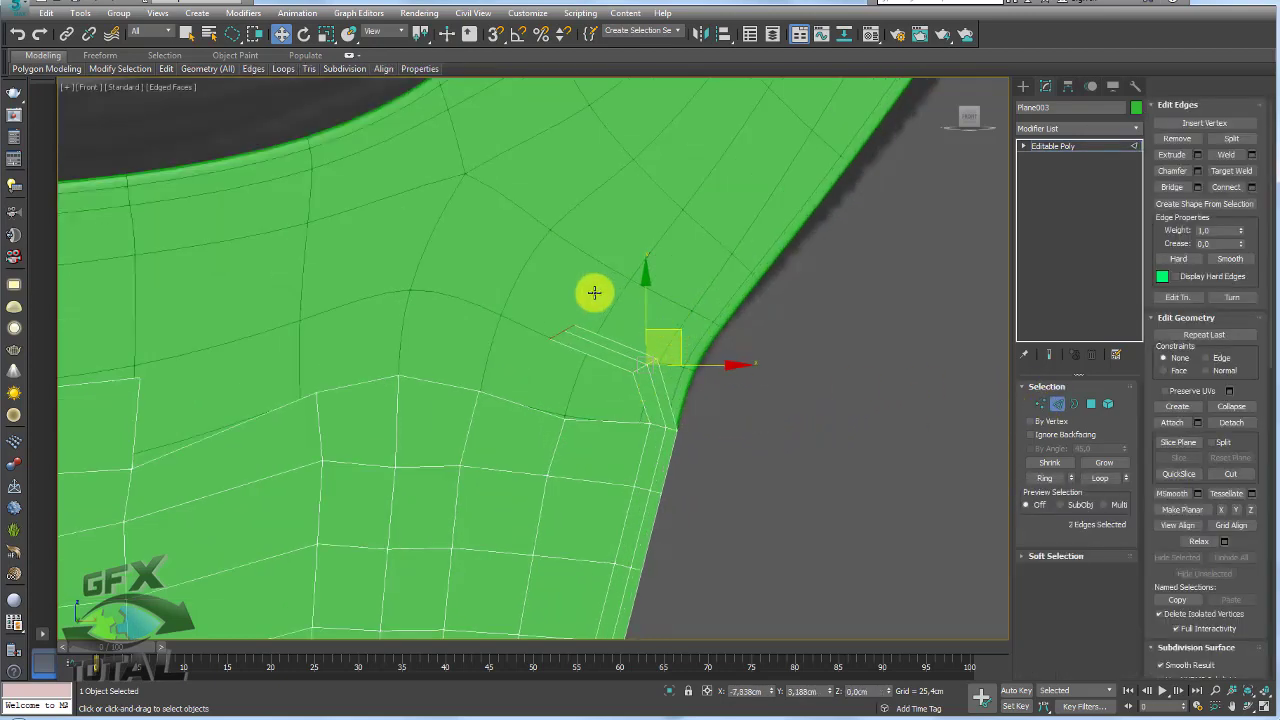
{"action": "key", "text": "e"}
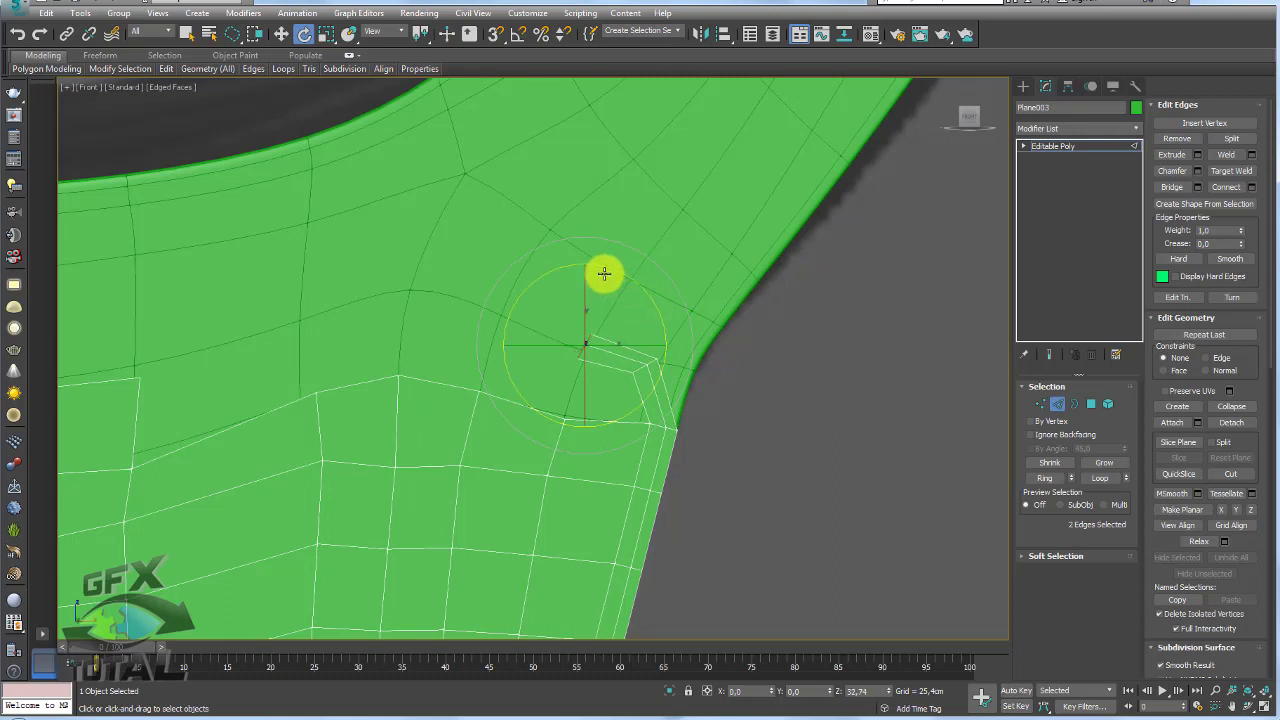
{"action": "left_click_drag", "start_coordinate": [591, 273], "coordinate": [621, 384]}
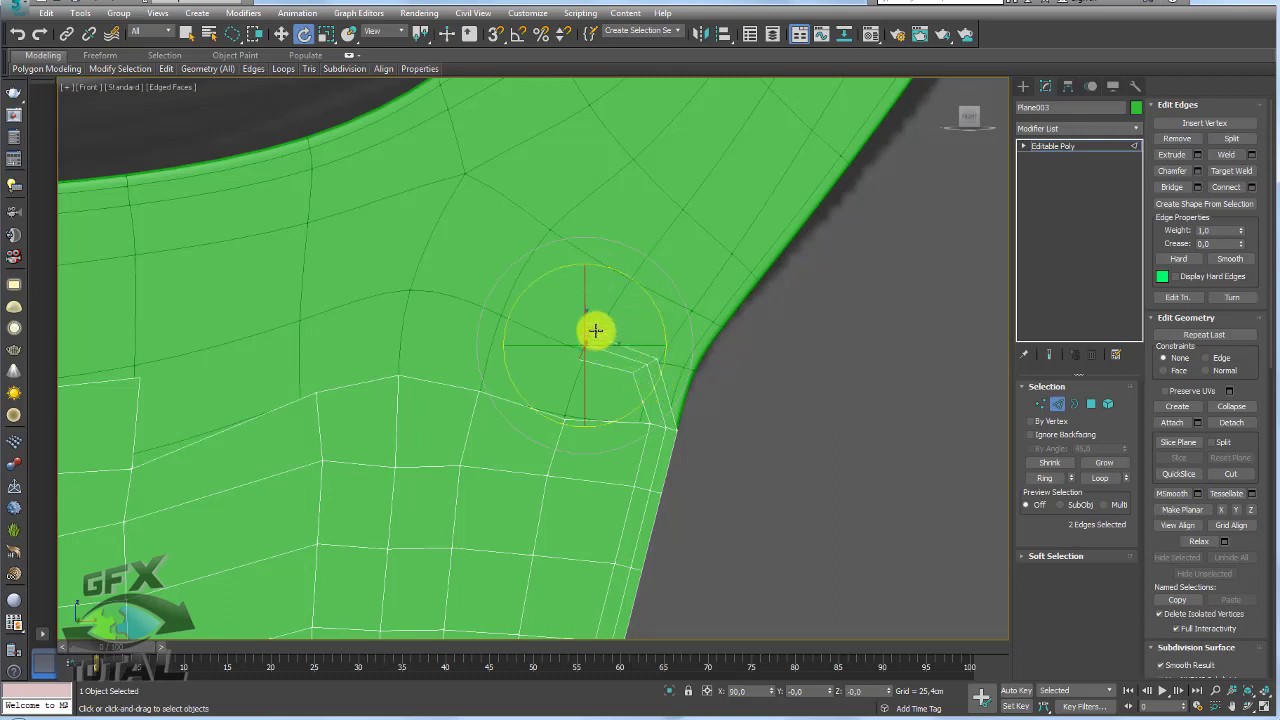
{"action": "key", "text": "w"}
{"action": "left_click_drag", "start_coordinate": [618, 313], "coordinate": [607, 422]}
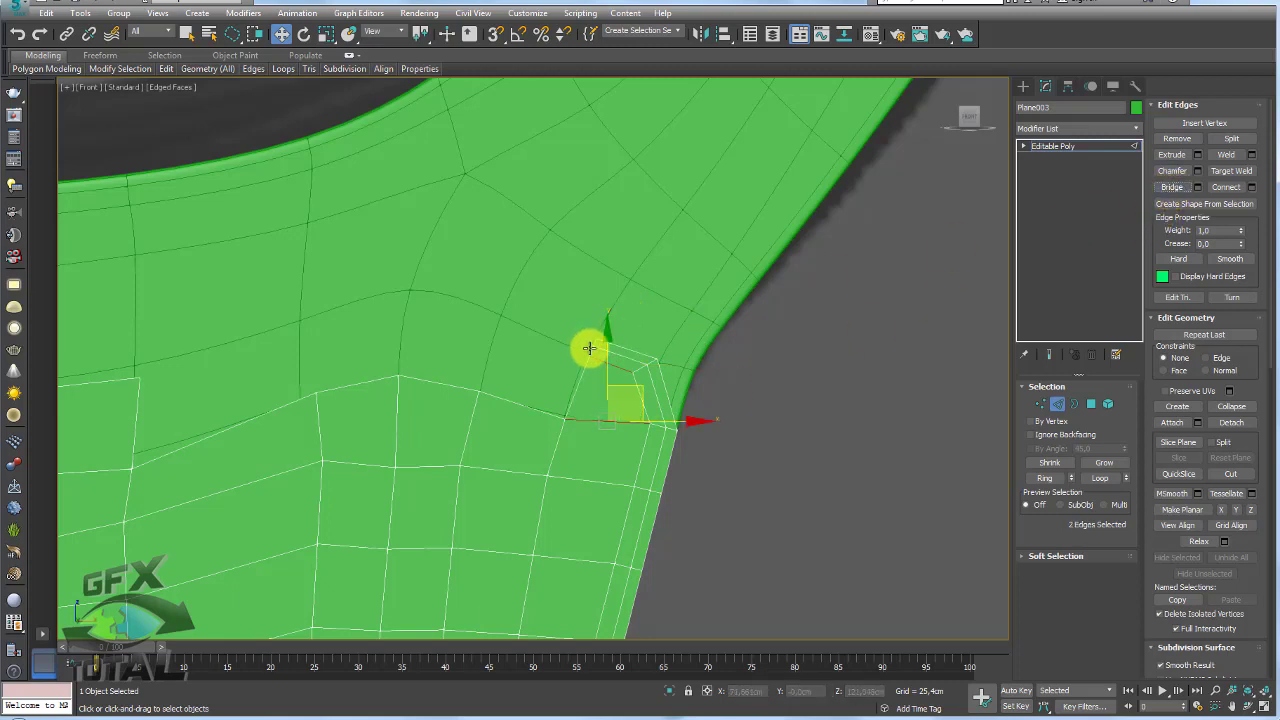
{"action": "key", "text": "ctrl+z"}
Extend another strip up-left, then move and rotate it to follow the plate's curve
{"action": "scroll", "coordinate": [589, 348], "scroll_direction": "up", "scroll_amount": 2}
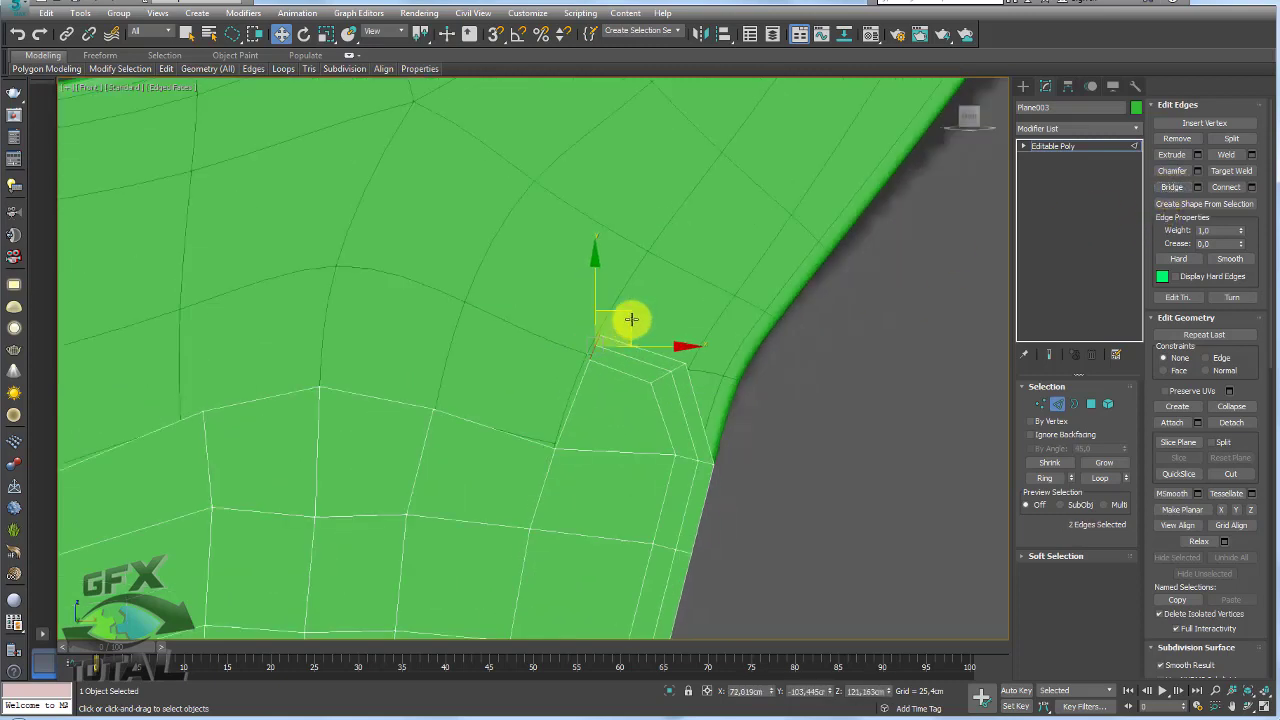
{"action": "mouse_move", "coordinate": [631, 319]}
{"action": "left_mouse_down", "text": "shift"}
{"action": "mouse_move", "coordinate": [517, 288]}
{"action": "mouse_move", "coordinate": [509, 297]}
{"action": "left_mouse_up", "text": "shift"}
{"action": "scroll", "coordinate": [627, 444], "scroll_direction": "down", "scroll_amount": 2}
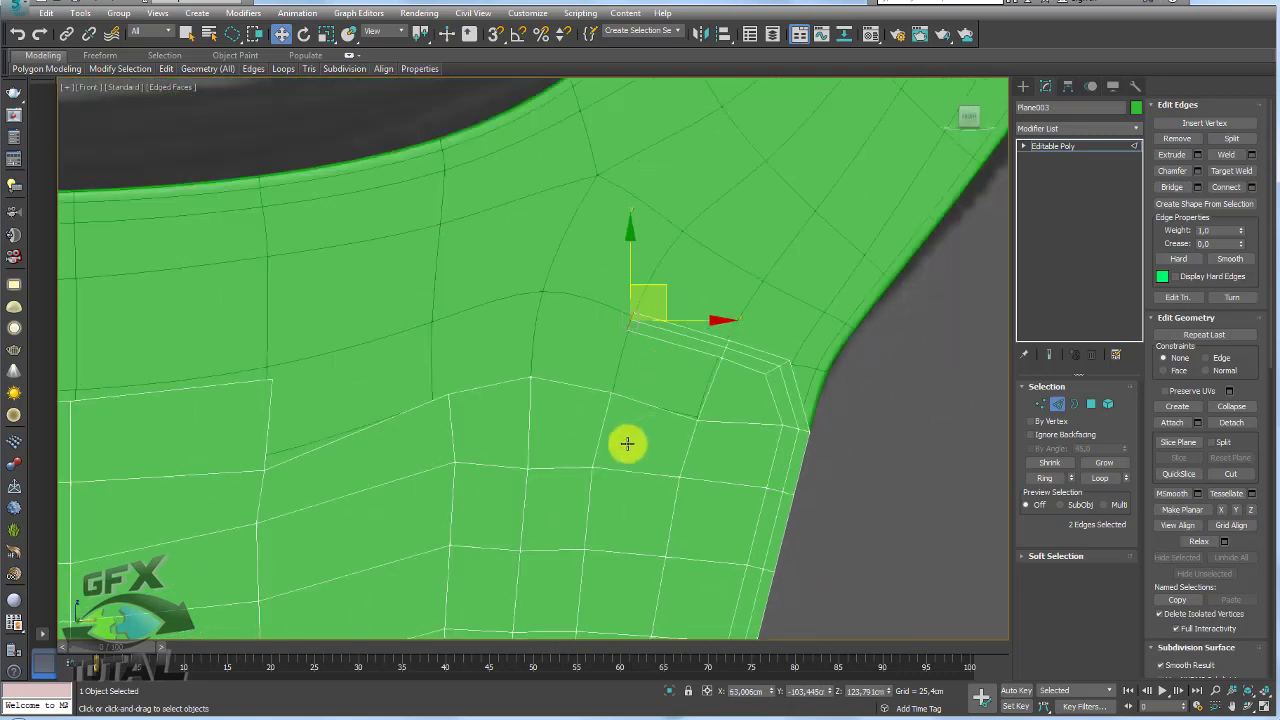
{"action": "left_click_drag", "start_coordinate": [660, 287], "coordinate": [569, 283]}
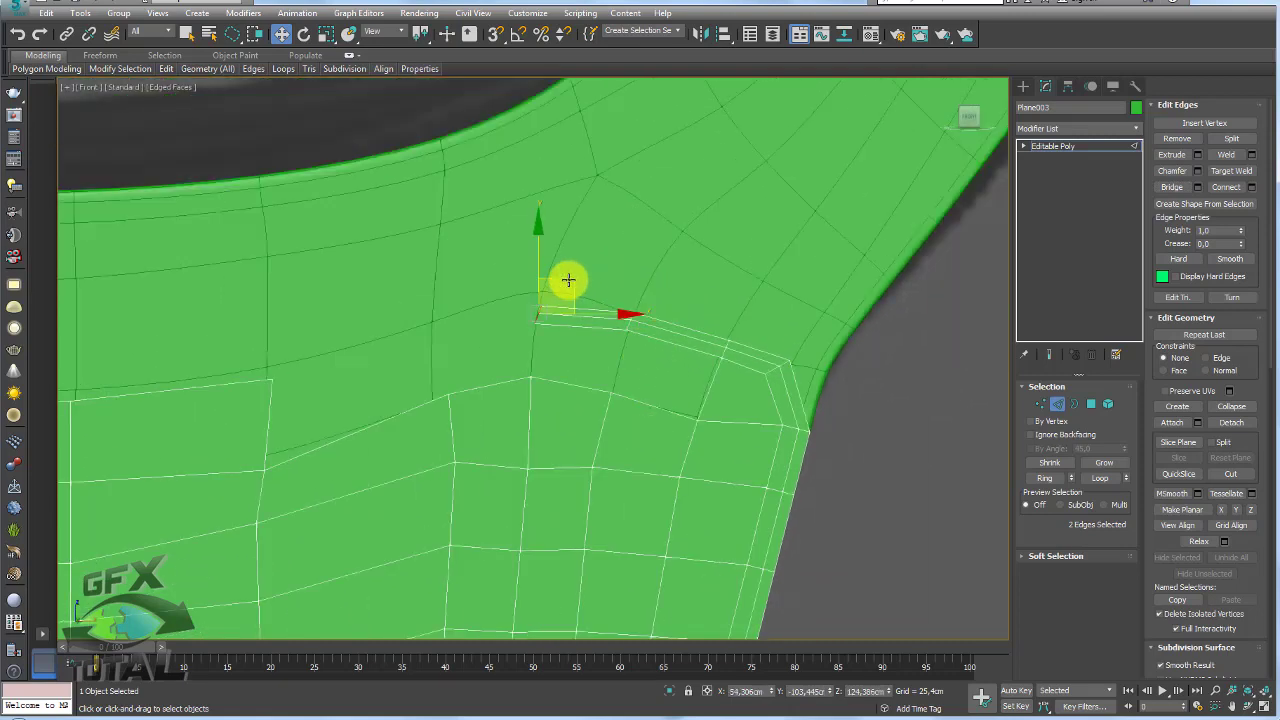
{"action": "key", "text": "e"}
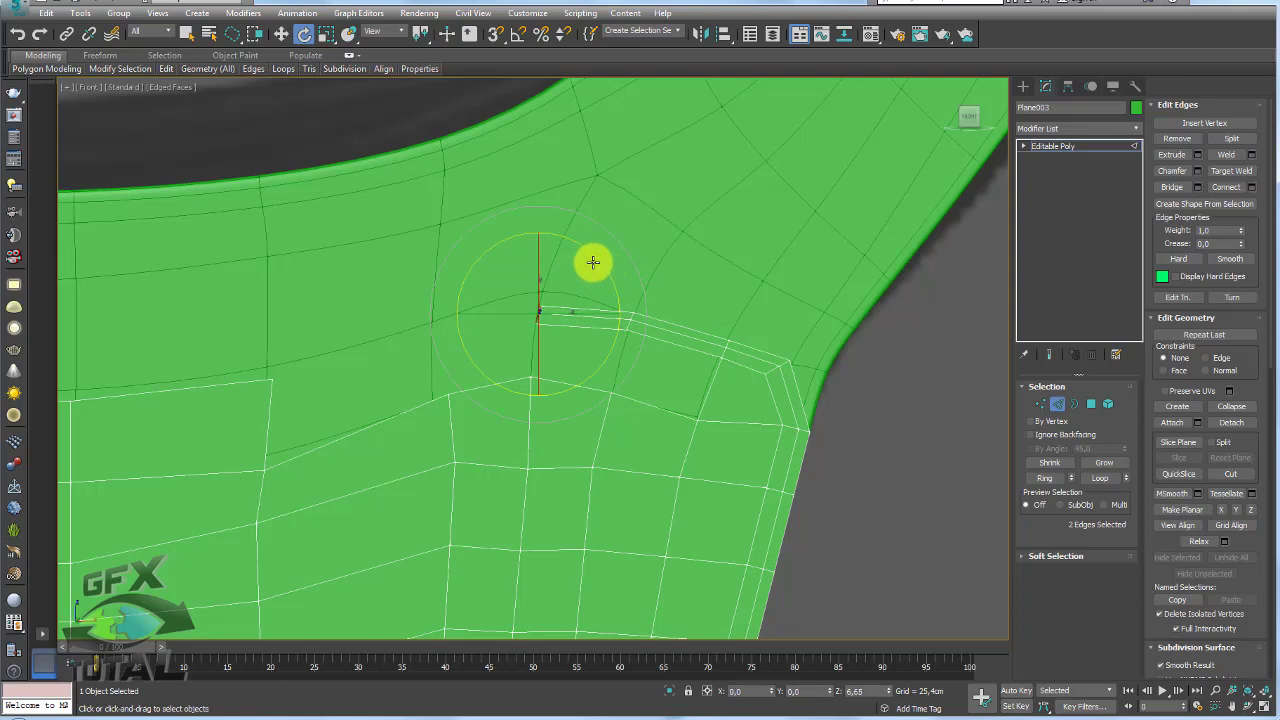
{"action": "key", "text": "w"}
{"action": "left_click_drag", "start_coordinate": [563, 277], "coordinate": [469, 306]}
{"action": "key", "text": "e"}
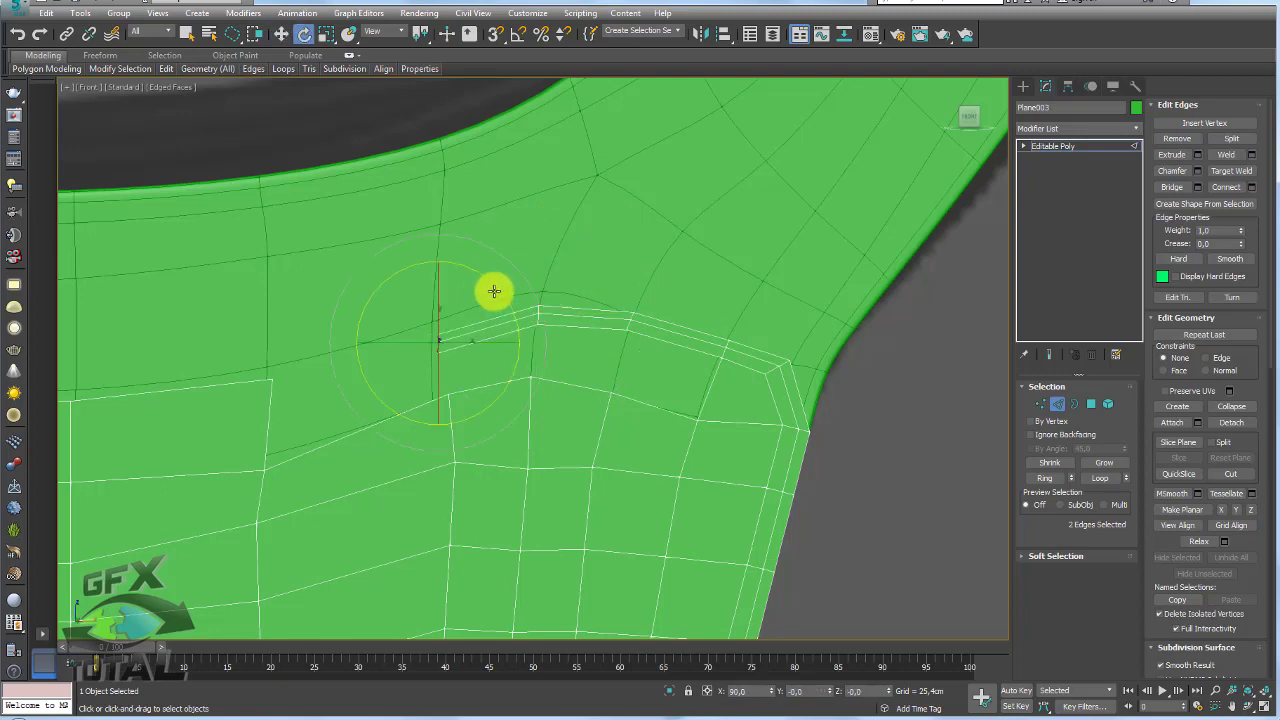
{"action": "middle_click_drag", "start_coordinate": [494, 323], "coordinate": [597, 351]}
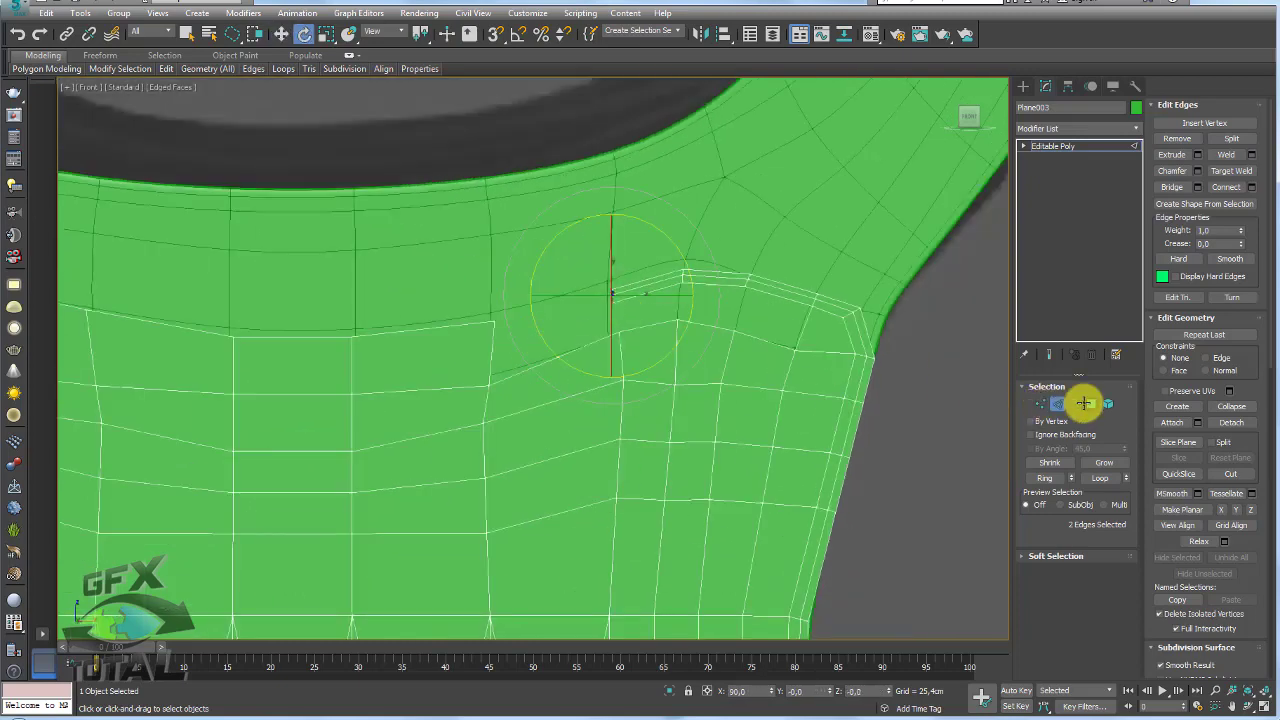
Delete the row of polygons beside the new strip
{"action": "left_click", "coordinate": [1090, 403]}
{"action": "double_click", "coordinate": [230, 352]}
{"action": "key", "text": "Delete"}
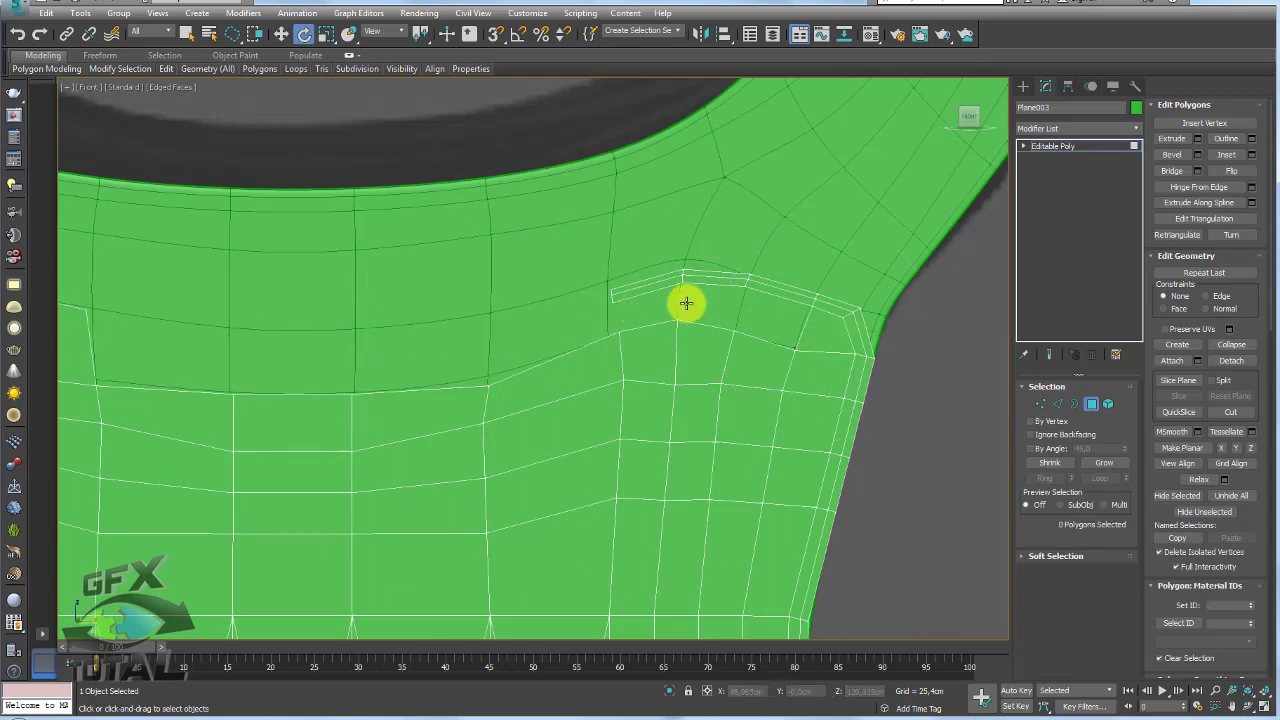
Undo the polygon deletion and drag the strip's end edges left to extend it
{"action": "left_click", "coordinate": [1057, 403]}
{"action": "key", "text": "ctrl+z"}
{"action": "key", "text": "w"}
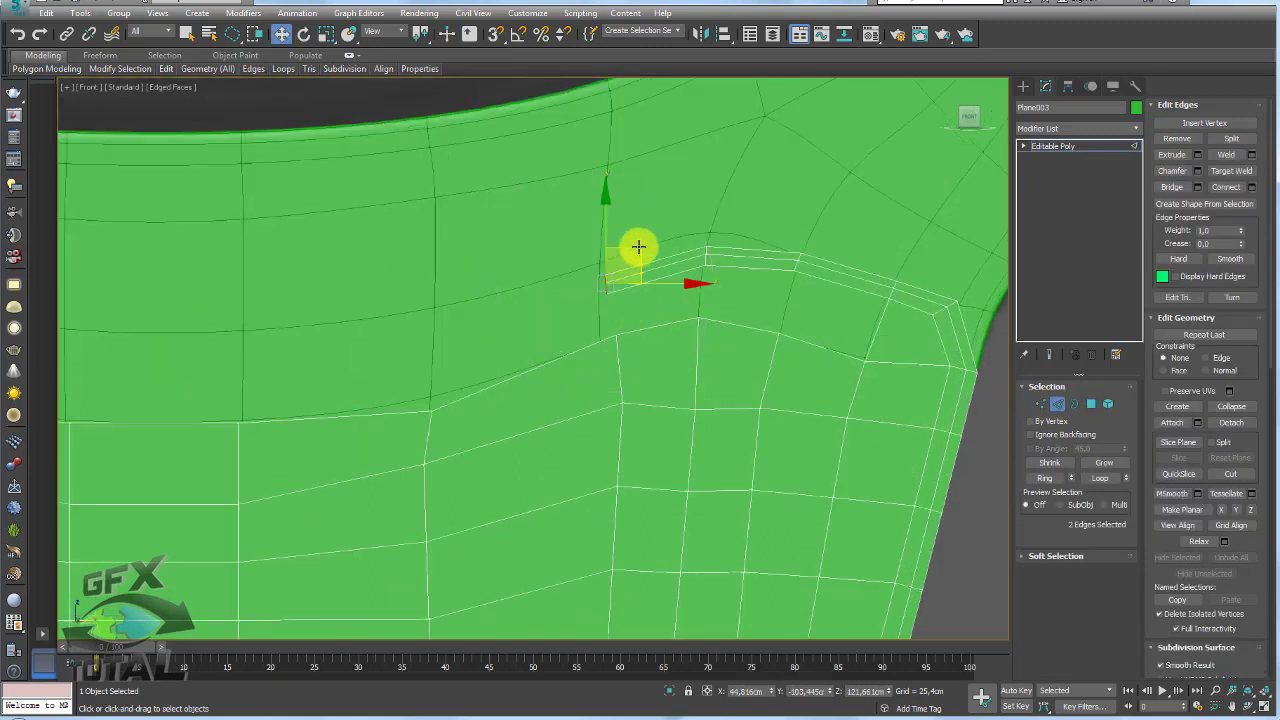
{"action": "left_click_drag", "start_coordinate": [460, 305], "coordinate": [267, 313], "text": "shift"}
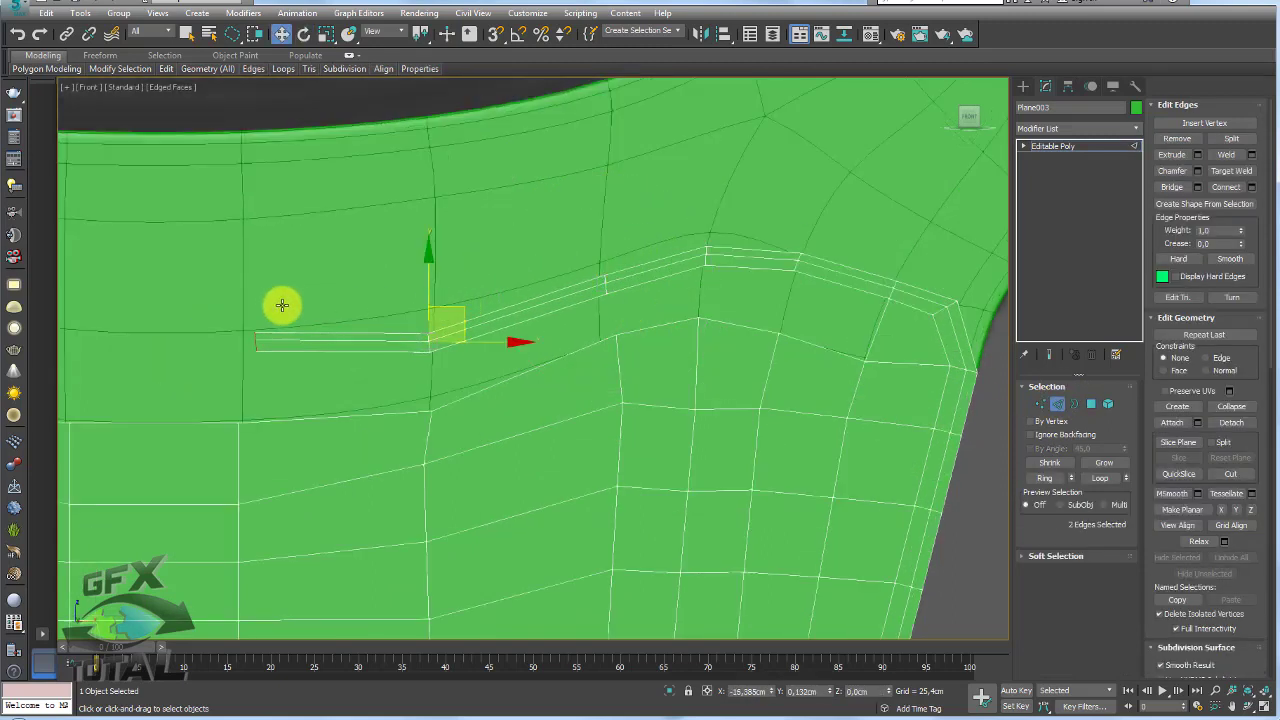
Select the edge loop along the strip's lower edge, trimming off edges at its right end
{"action": "left_click", "coordinate": [295, 355]}
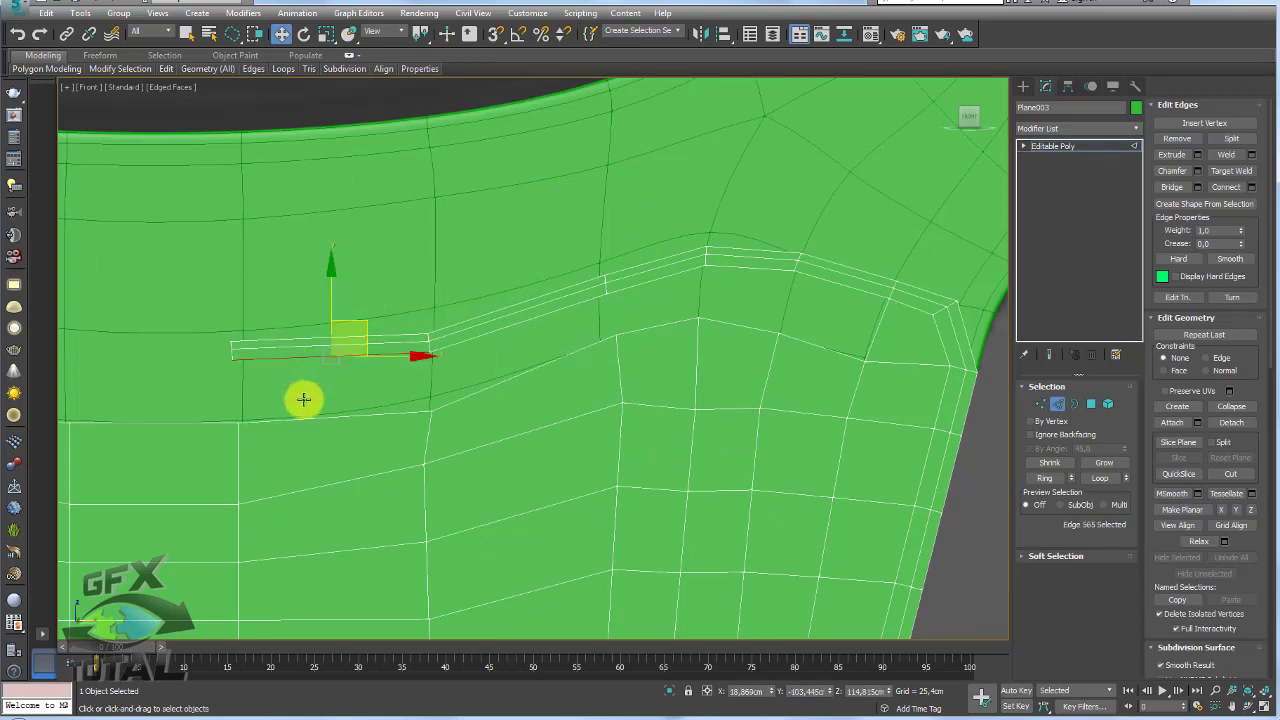
{"action": "double_click", "coordinate": [334, 356]}
{"action": "double_click", "coordinate": [360, 416]}
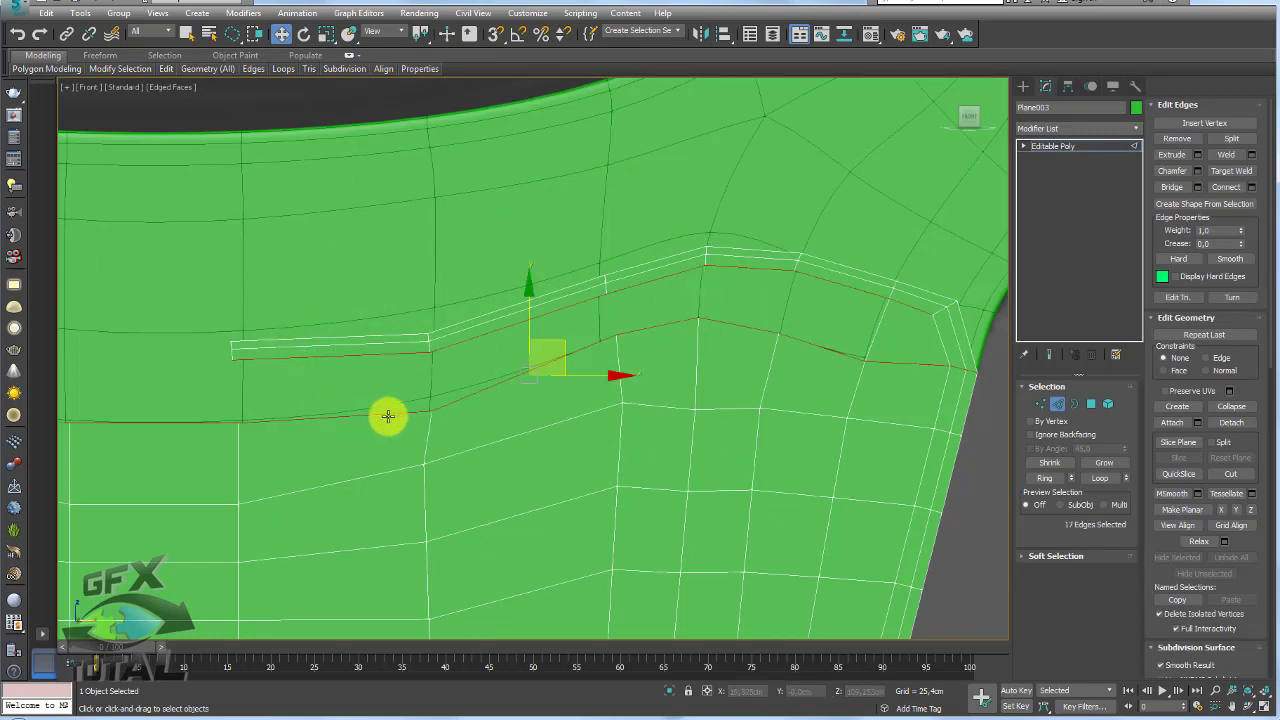
{"action": "scroll", "coordinate": [383, 420], "scroll_direction": "down", "scroll_amount": 3}
{"action": "left_click", "coordinate": [731, 371], "text": "ctrl"}
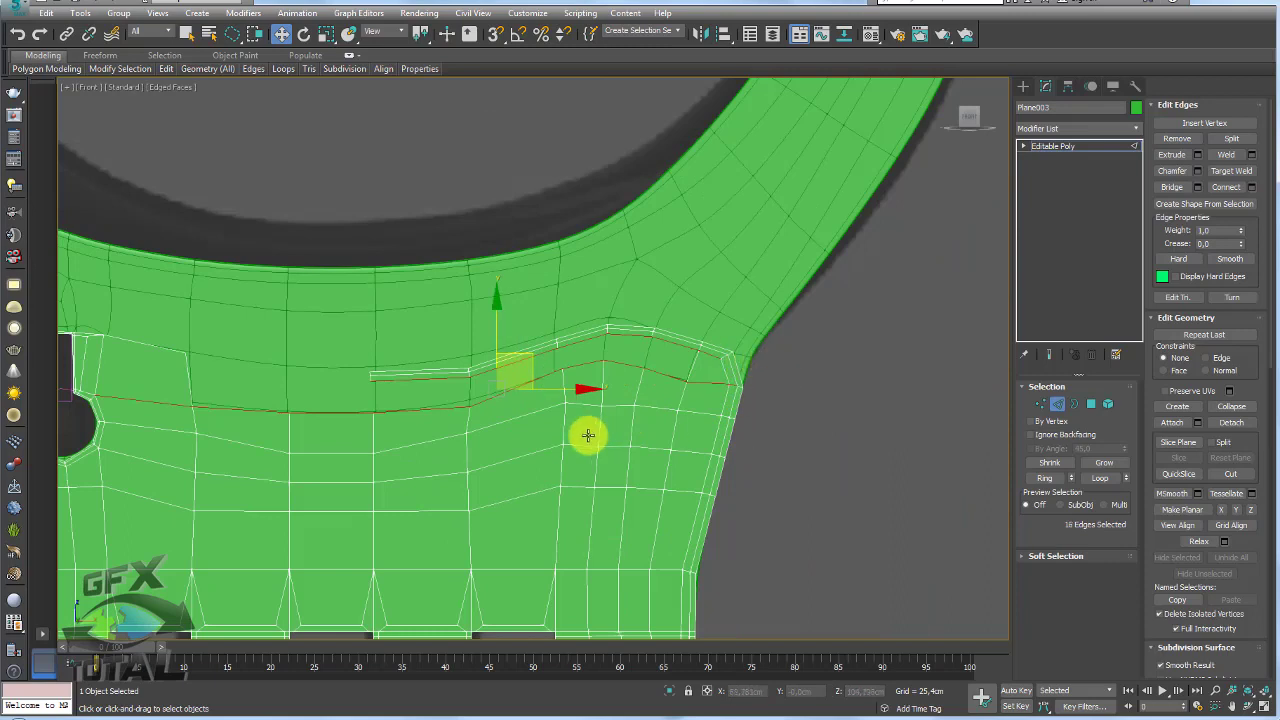
{"action": "left_click", "coordinate": [68, 474], "text": "alt"}
{"action": "scroll", "coordinate": [825, 398], "scroll_direction": "up", "scroll_amount": 3}
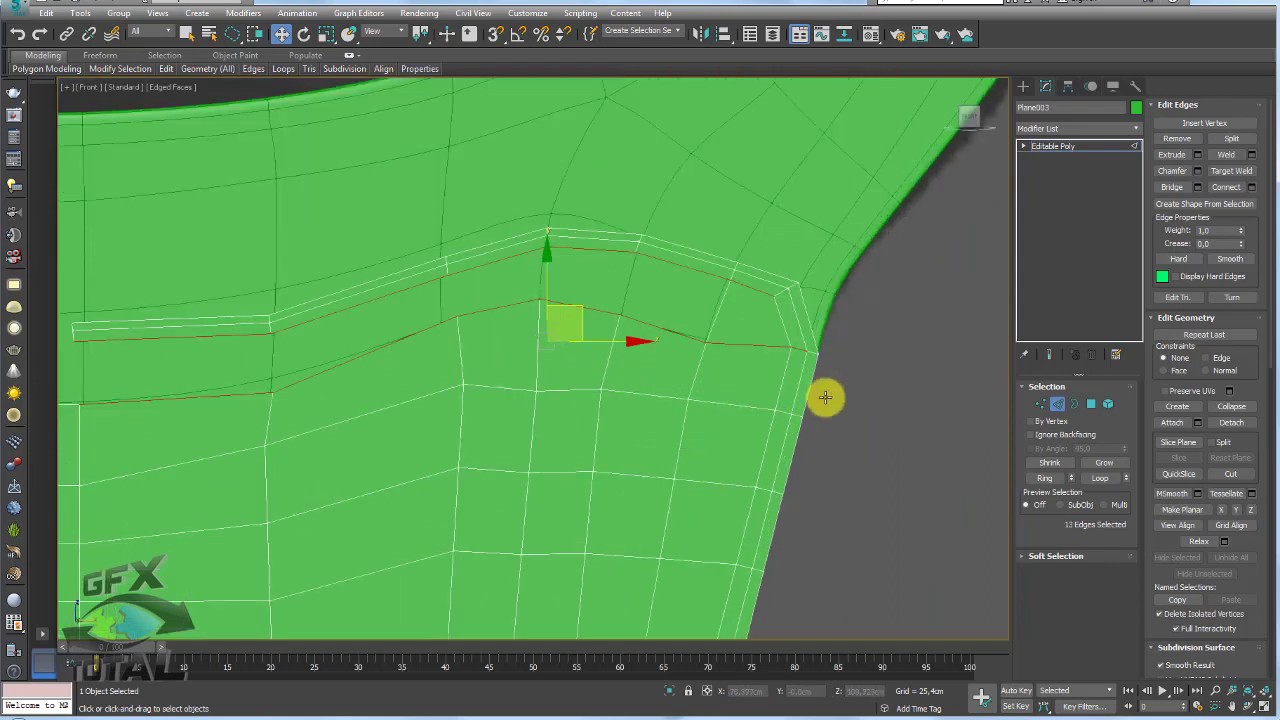
{"action": "left_click", "coordinate": [794, 335], "text": "alt"}
{"action": "left_click", "coordinate": [747, 343], "text": "alt"}
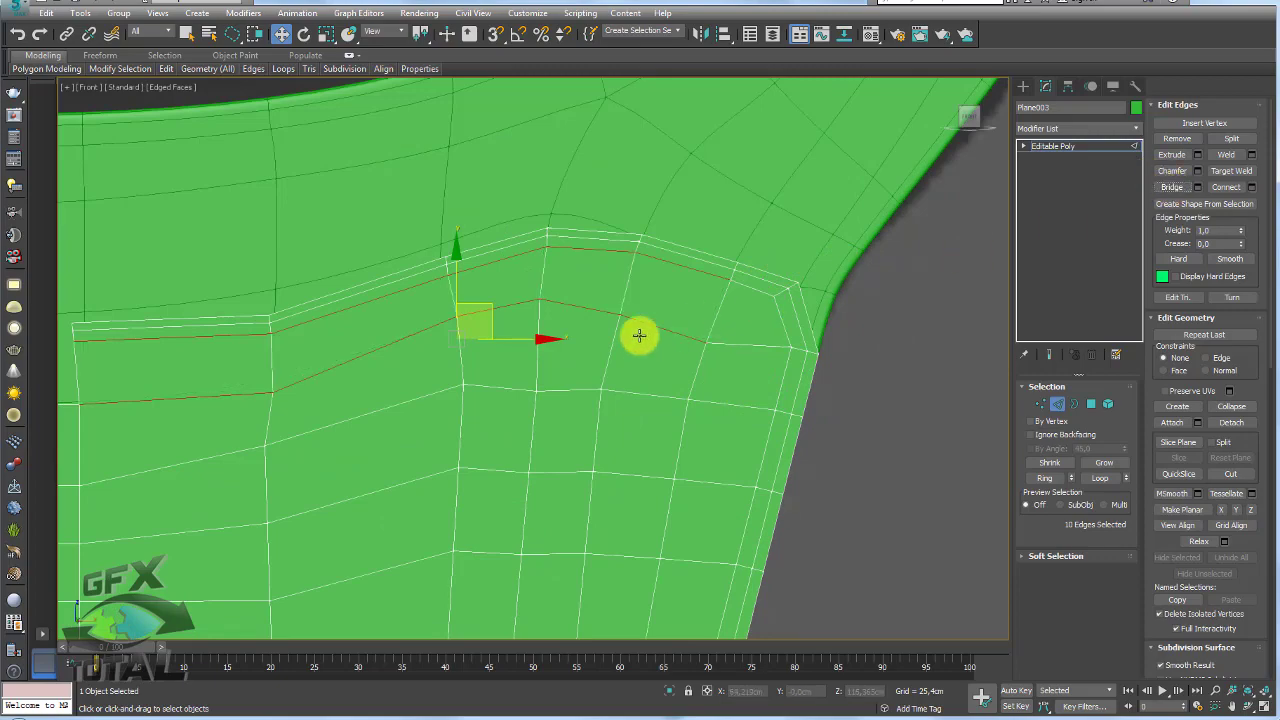
Select the edges at the strip's left end that drop to the plate's top edge
{"action": "scroll", "coordinate": [640, 337], "scroll_direction": "down", "scroll_amount": 5}
{"action": "middle_click_drag", "start_coordinate": [640, 337], "coordinate": [709, 349], "text": "alt"}
{"action": "scroll", "coordinate": [606, 356], "scroll_direction": "up", "scroll_amount": 5}
{"action": "scroll", "coordinate": [537, 391], "scroll_direction": "down", "scroll_amount": 5}
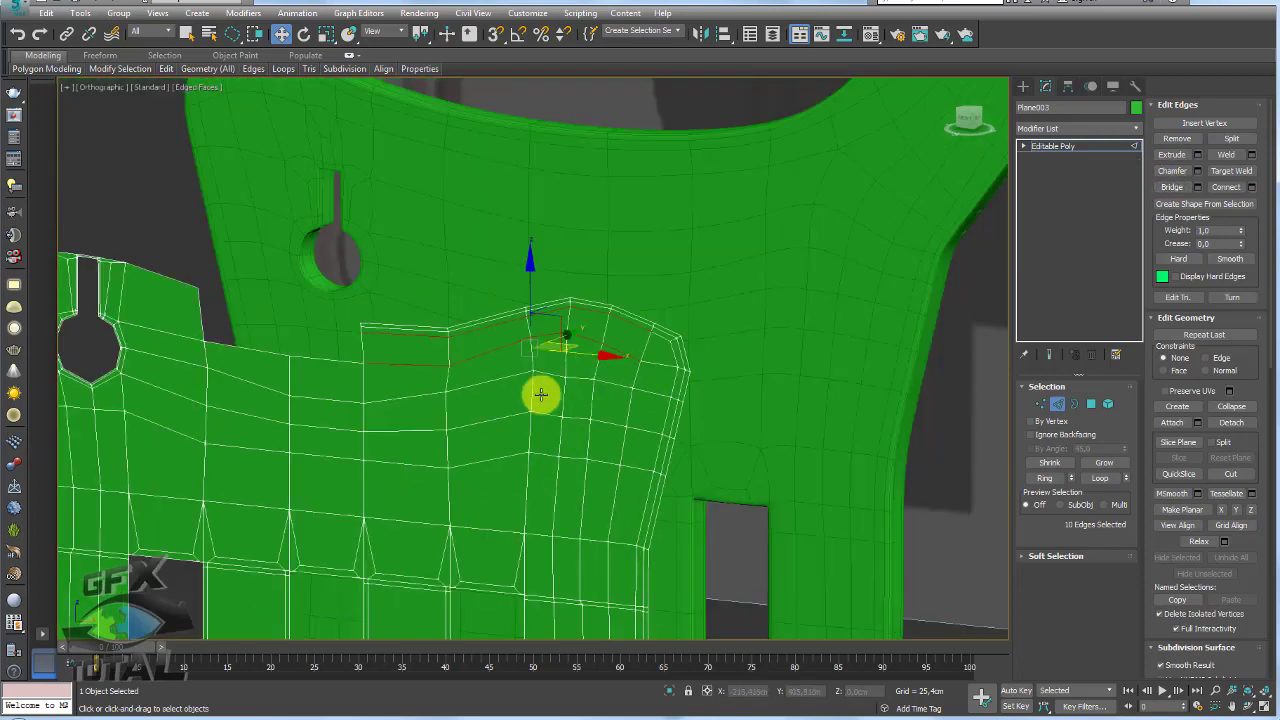
{"action": "mouse_move", "coordinate": [537, 391]}
{"action": "middle_mouse_down", "text": "alt"}
{"action": "mouse_move", "coordinate": [643, 331]}
{"action": "mouse_move", "coordinate": [551, 354]}
{"action": "middle_mouse_up", "text": "alt"}
{"action": "scroll", "coordinate": [482, 289], "scroll_direction": "up", "scroll_amount": 5}
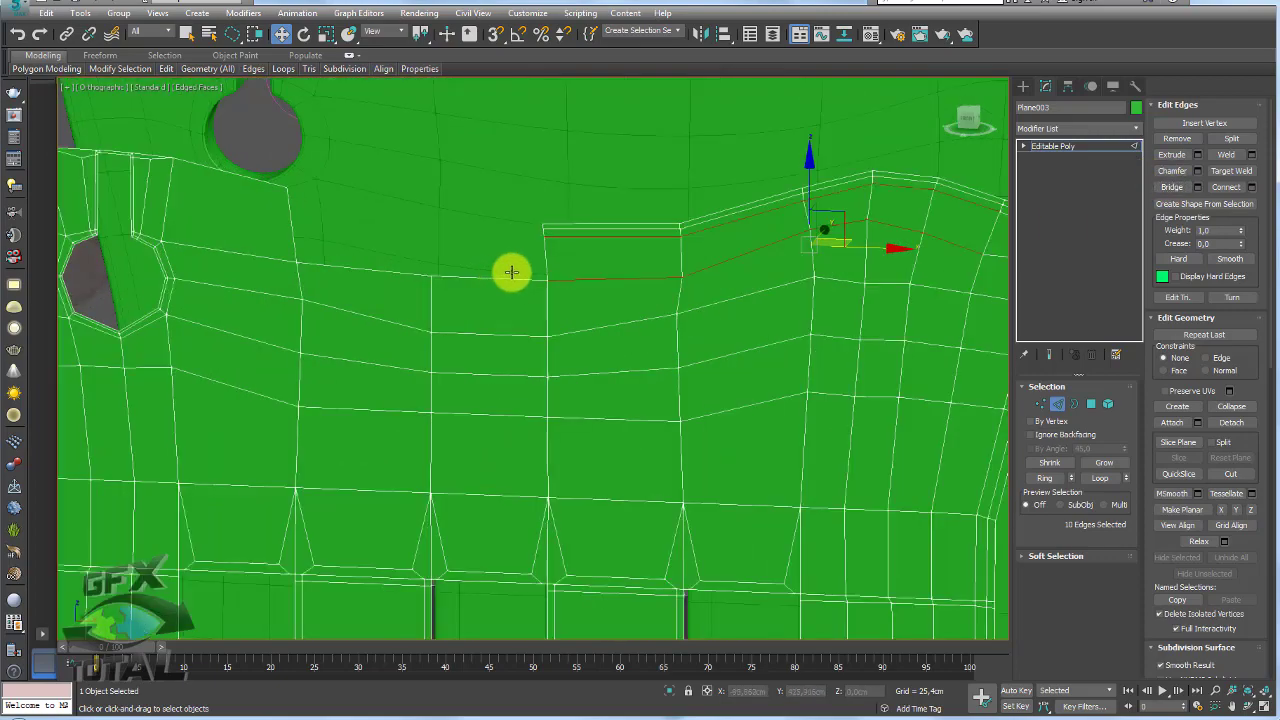
{"action": "scroll", "coordinate": [511, 272], "scroll_direction": "up", "scroll_amount": 3}
{"action": "left_click", "coordinate": [557, 209]}
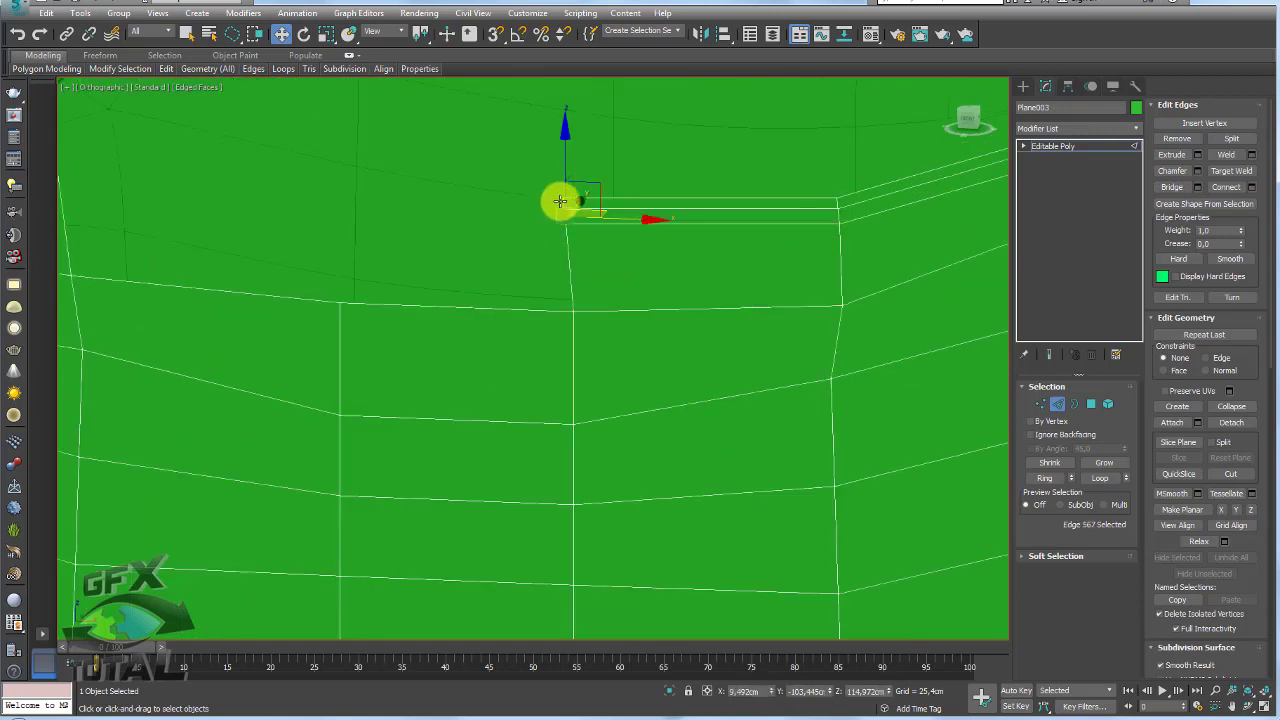
{"action": "left_click", "coordinate": [420, 214], "text": "ctrl"}
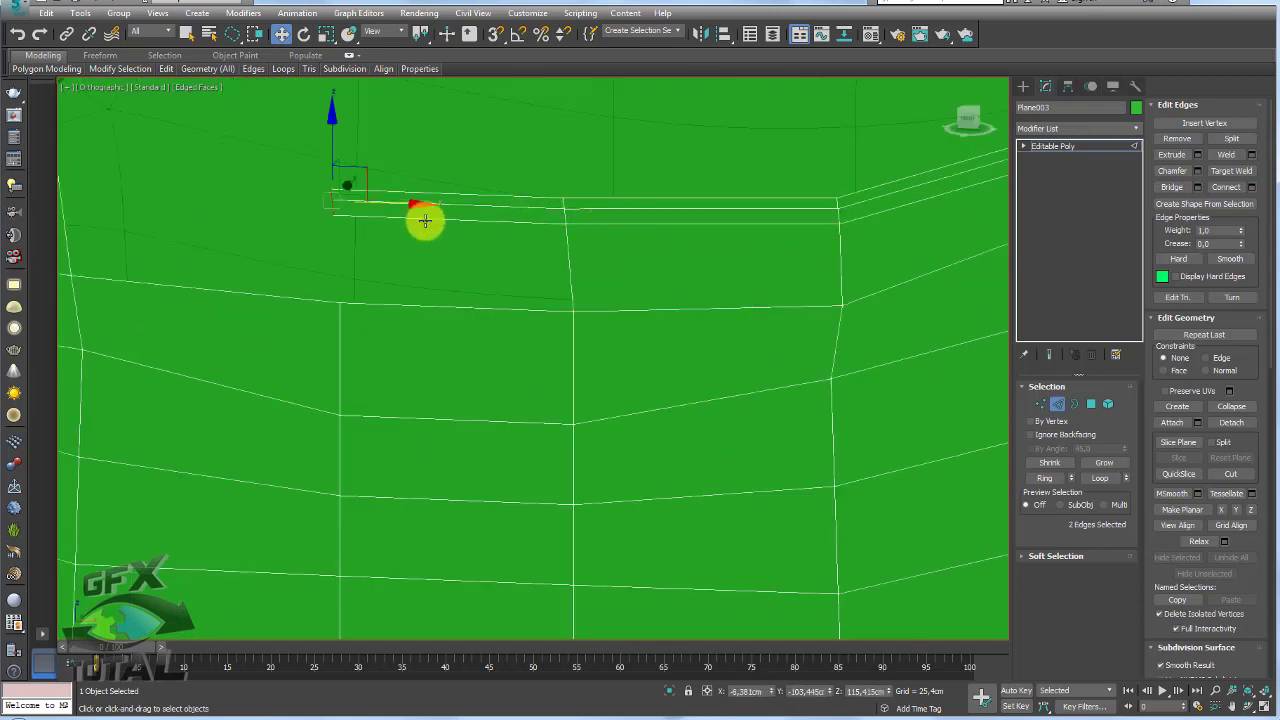
{"action": "left_click", "coordinate": [425, 221]}
{"action": "left_click", "coordinate": [506, 311], "text": "ctrl"}
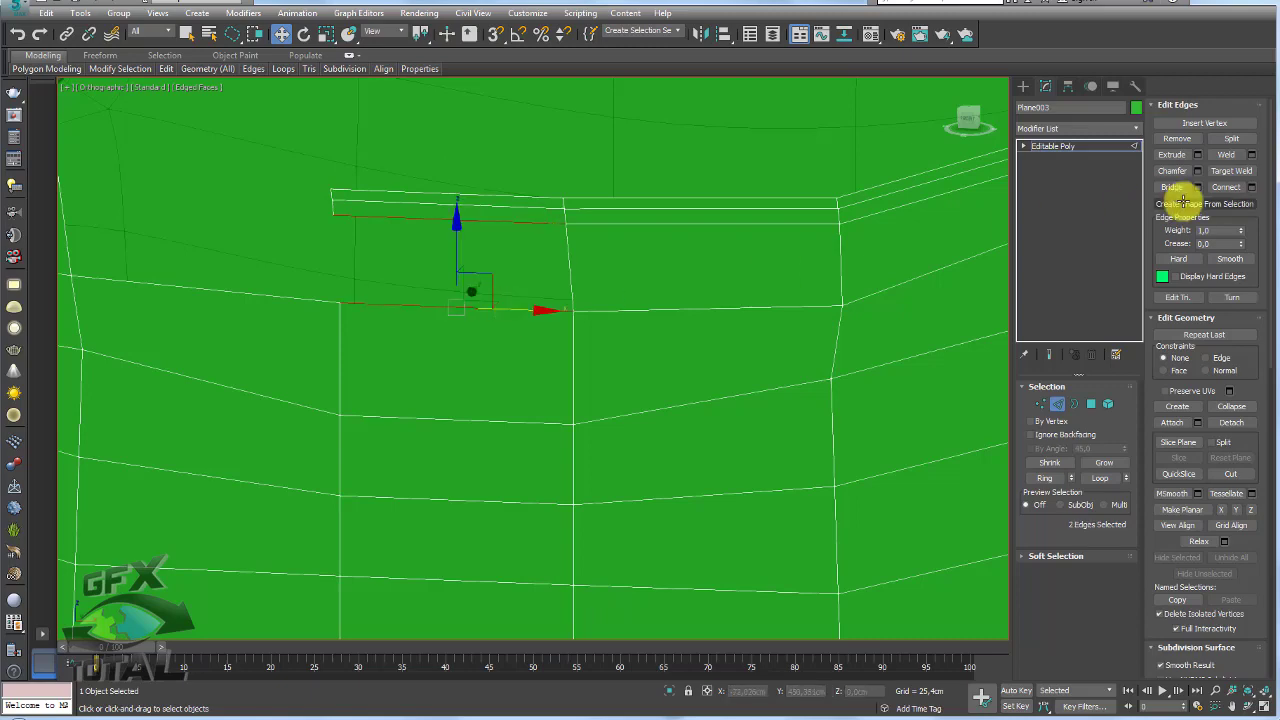
{"action": "scroll", "coordinate": [857, 206], "scroll_direction": "down", "scroll_amount": 5}
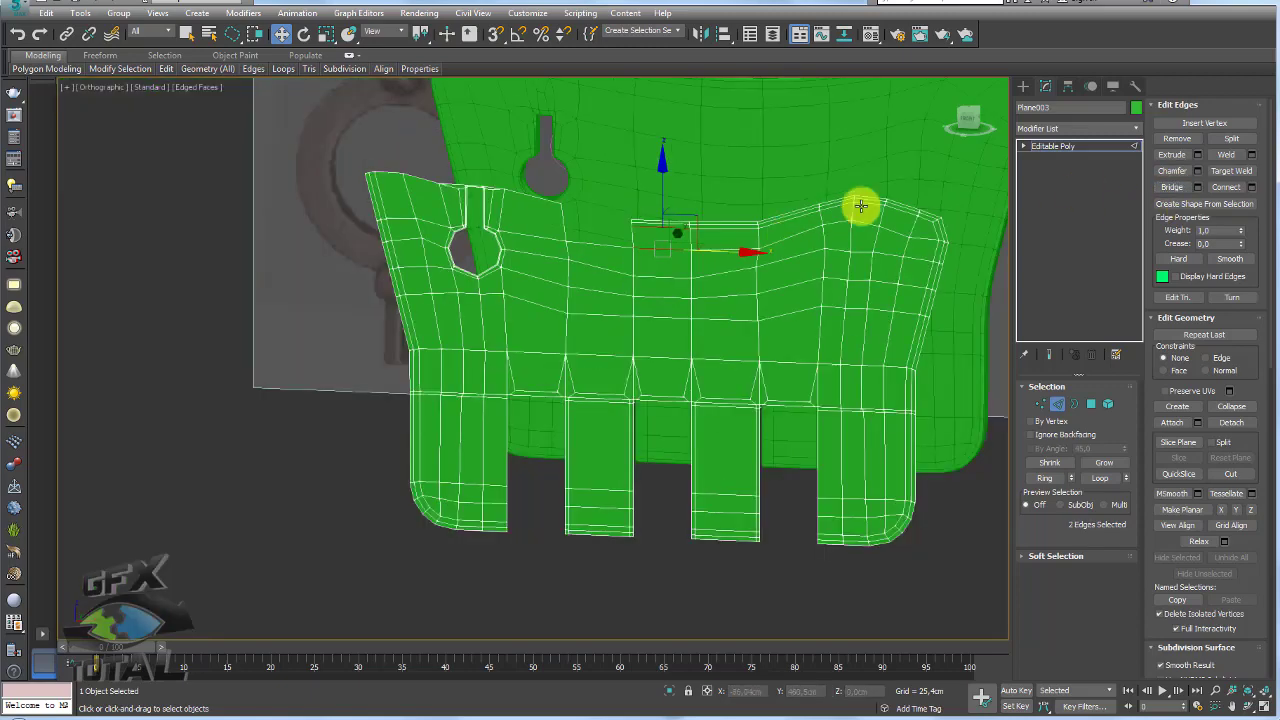
{"action": "left_click", "coordinate": [1130, 128]}
{"action": "left_click_drag", "start_coordinate": [1136, 145], "coordinate": [1136, 523]}
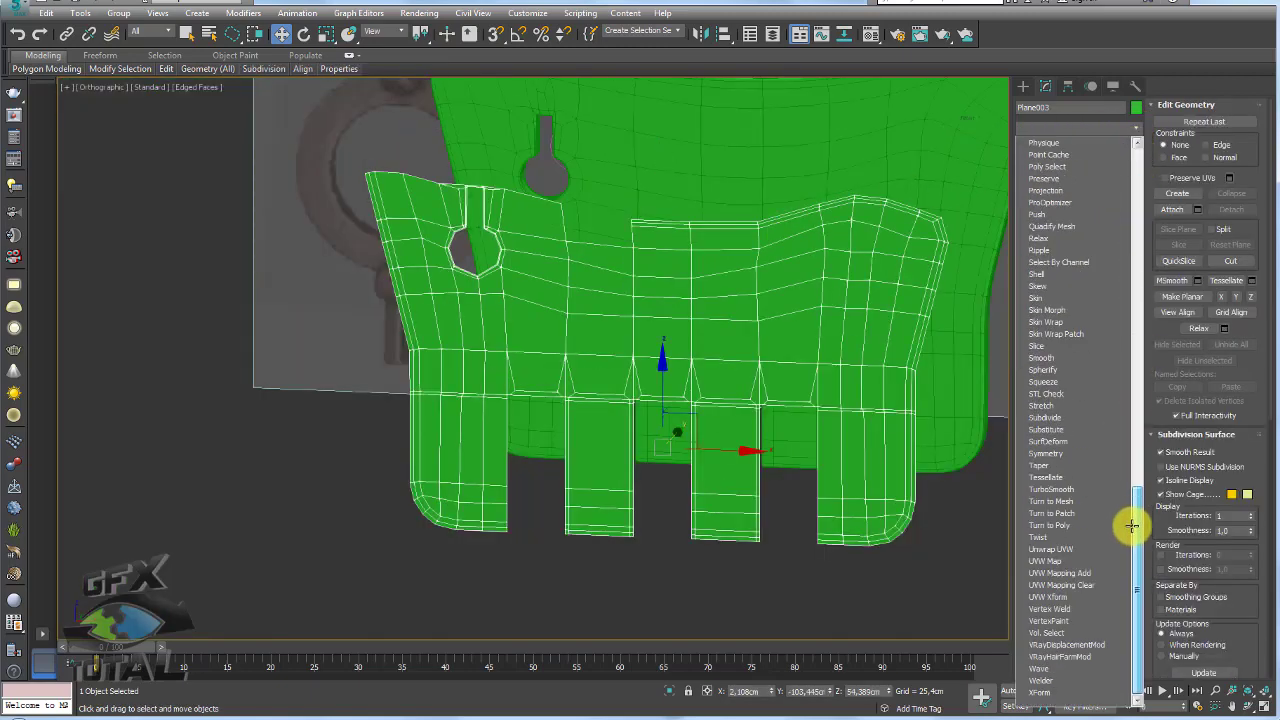
{"action": "left_click", "coordinate": [1060, 453]}
{"action": "mouse_move", "coordinate": [851, 383]}
{"action": "middle_mouse_down", "text": "alt"}
{"action": "mouse_move", "coordinate": [789, 380]}
{"action": "mouse_move", "coordinate": [833, 361]}
{"action": "mouse_move", "coordinate": [834, 411]}
{"action": "mouse_move", "coordinate": [791, 411]}
{"action": "mouse_move", "coordinate": [866, 381]}
{"action": "mouse_move", "coordinate": [709, 386]}
{"action": "mouse_move", "coordinate": [723, 434]}
{"action": "mouse_move", "coordinate": [1093, 400]}
{"action": "middle_mouse_up", "text": "alt"}
{"action": "key", "text": "ctrl+z"}
{"action": "mouse_move", "coordinate": [780, 300]}
{"action": "middle_mouse_down", "text": "alt"}
{"action": "mouse_move", "coordinate": [851, 271]}
{"action": "mouse_move", "coordinate": [600, 363]}
{"action": "middle_mouse_up", "text": "alt"}
{"action": "scroll", "coordinate": [586, 237], "scroll_direction": "up", "scroll_amount": 3}
{"action": "scroll", "coordinate": [571, 277], "scroll_direction": "down", "scroll_amount": 1}
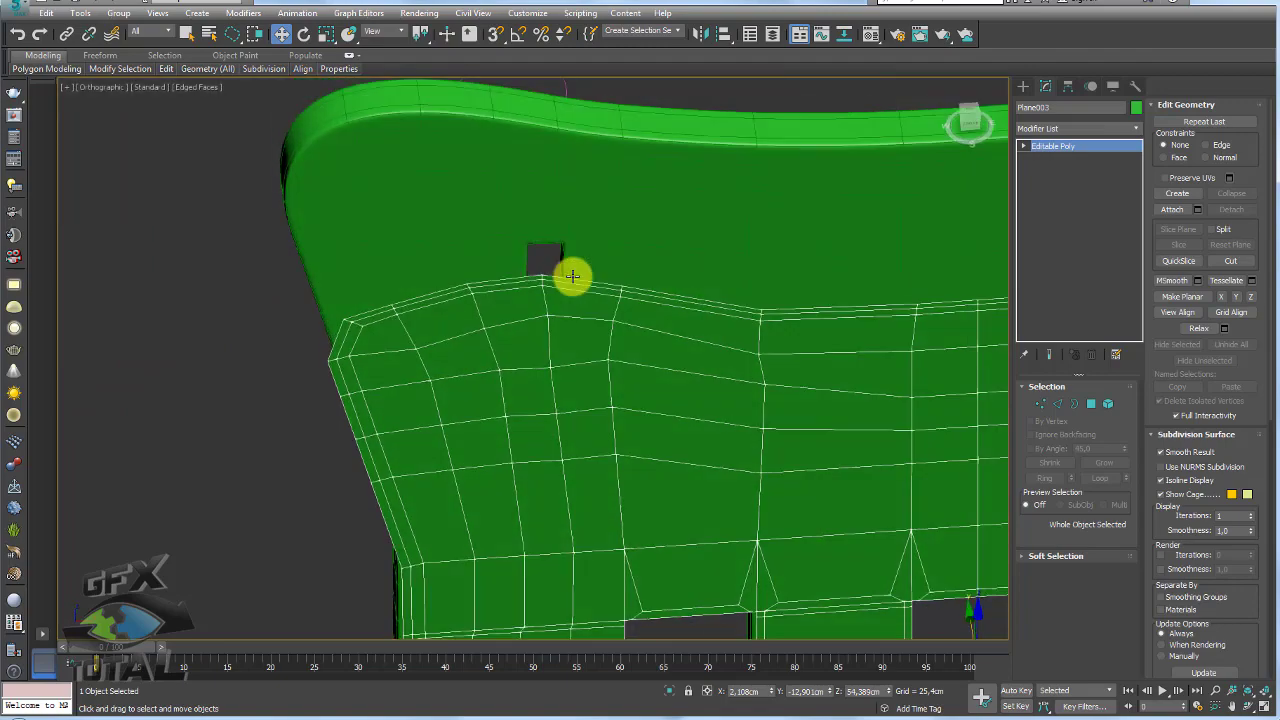
{"action": "scroll", "coordinate": [558, 224], "scroll_direction": "up", "scroll_amount": 3}
{"action": "mouse_move", "coordinate": [757, 346]}
{"action": "middle_mouse_down", "text": "alt"}
{"action": "mouse_move", "coordinate": [631, 357]}
{"action": "mouse_move", "coordinate": [831, 593]}
{"action": "mouse_move", "coordinate": [866, 591]}
{"action": "mouse_move", "coordinate": [821, 464]}
{"action": "mouse_move", "coordinate": [866, 454]}
{"action": "mouse_move", "coordinate": [811, 443]}
{"action": "mouse_move", "coordinate": [486, 291]}
{"action": "middle_mouse_up", "text": "alt"}
{"action": "mouse_move", "coordinate": [586, 309]}
{"action": "middle_mouse_down", "text": "alt"}
{"action": "mouse_move", "coordinate": [557, 214]}
{"action": "mouse_move", "coordinate": [803, 409]}
{"action": "mouse_move", "coordinate": [818, 566]}
{"action": "mouse_move", "coordinate": [646, 466]}
{"action": "mouse_move", "coordinate": [617, 403]}
{"action": "middle_mouse_up", "text": "alt"}
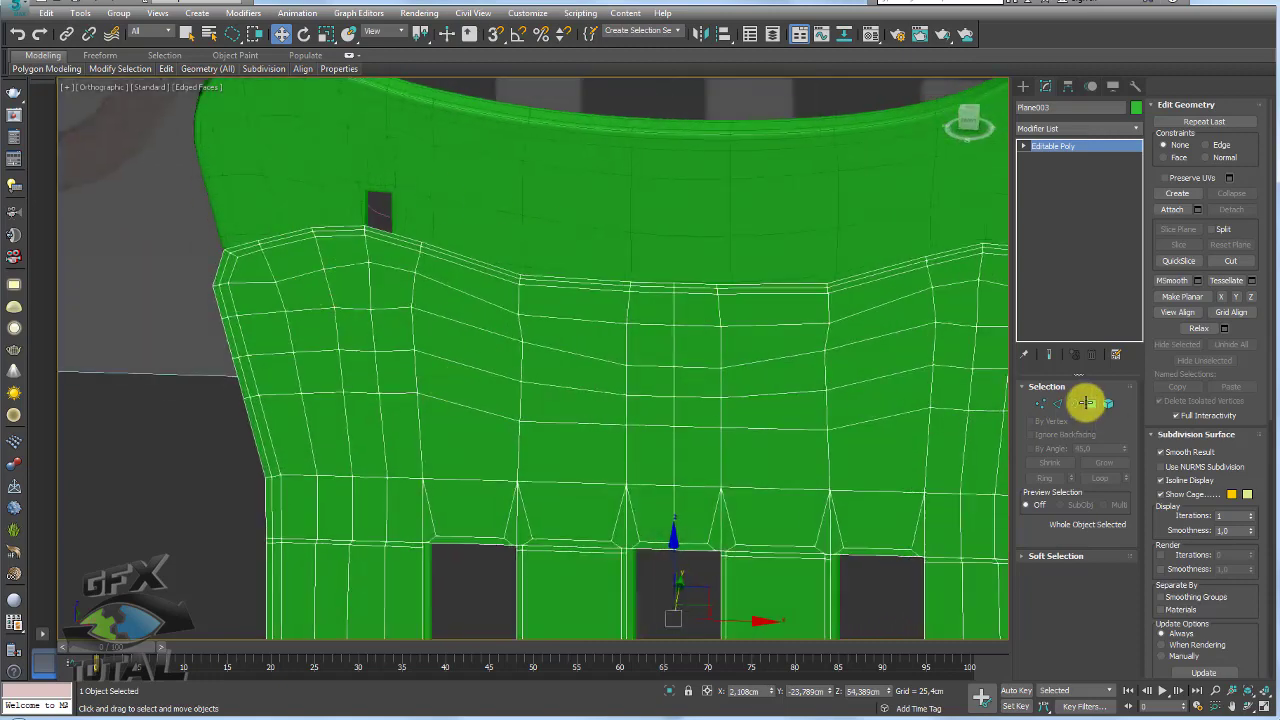
{"action": "left_click", "coordinate": [1086, 402]}
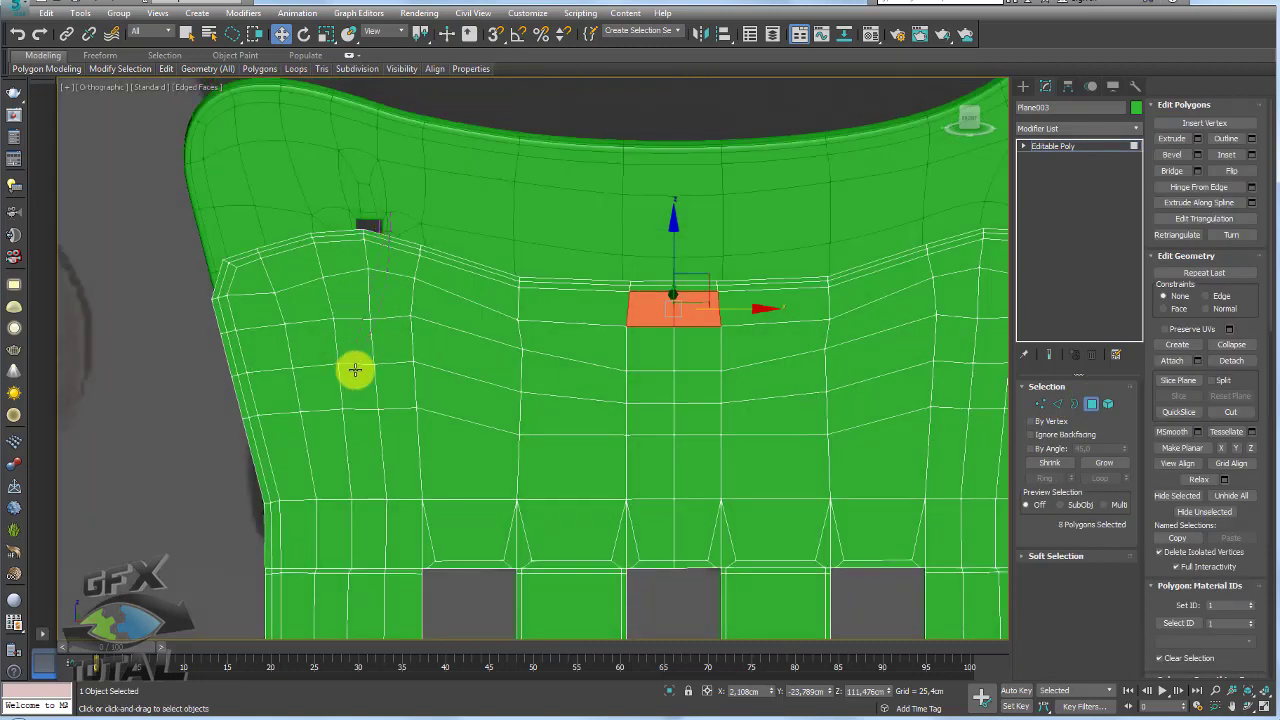
Delete a block of polygons at the upper left to open a hole
{"action": "left_click", "coordinate": [355, 370]}
{"action": "left_click", "coordinate": [360, 296], "text": "ctrl"}
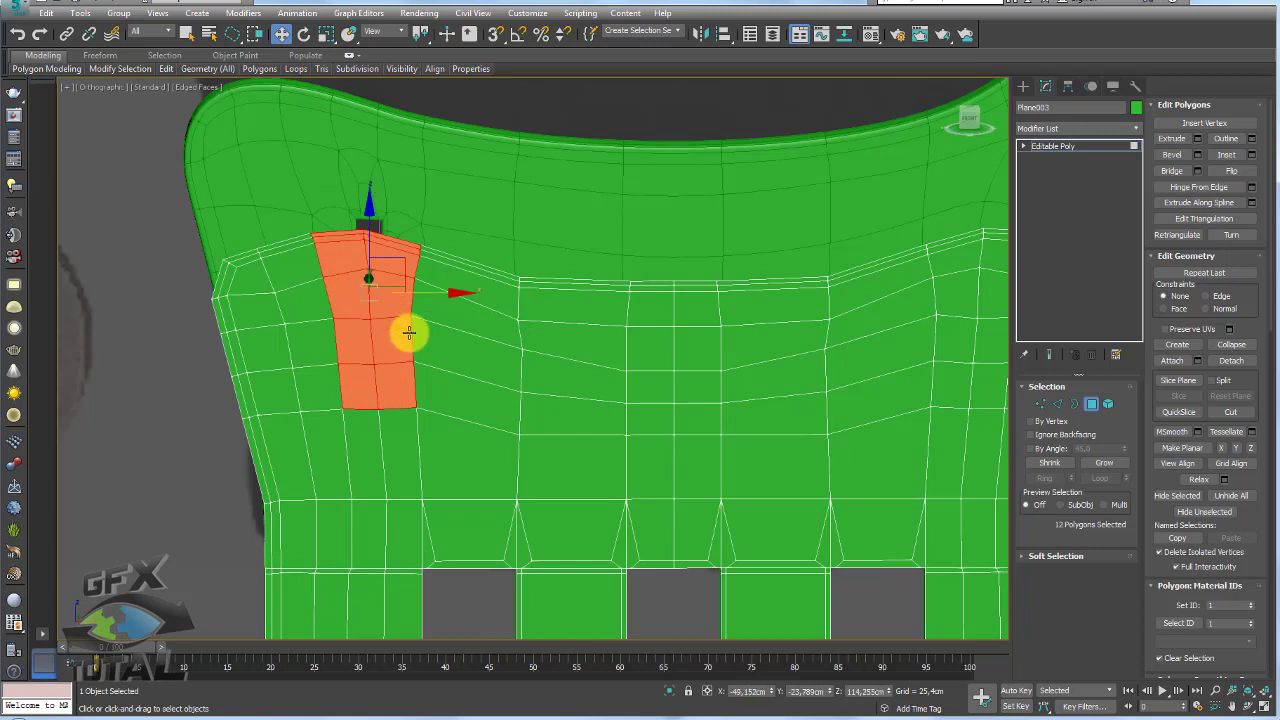
{"action": "key", "text": "Delete"}
{"action": "scroll", "coordinate": [388, 305], "scroll_direction": "up", "scroll_amount": 3}
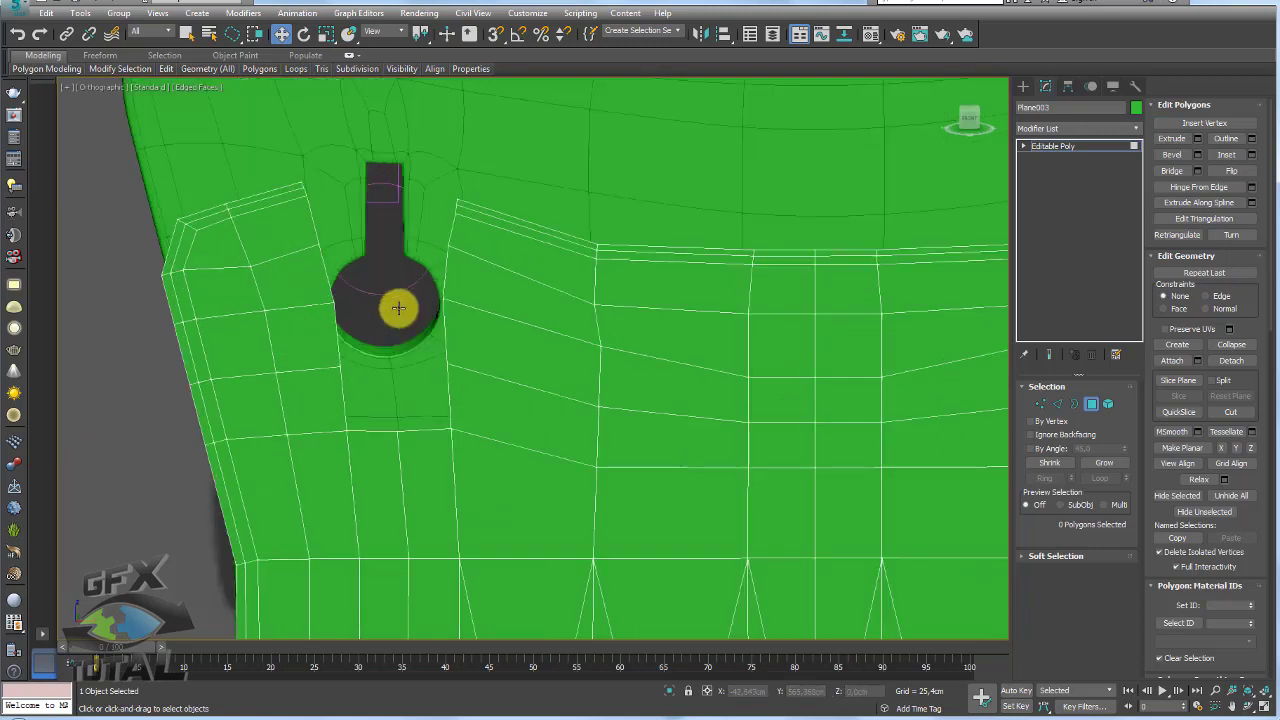
In the front view, widen the hole by moving its left vertices left and right vertices right
{"action": "left_click", "coordinate": [1039, 404]}
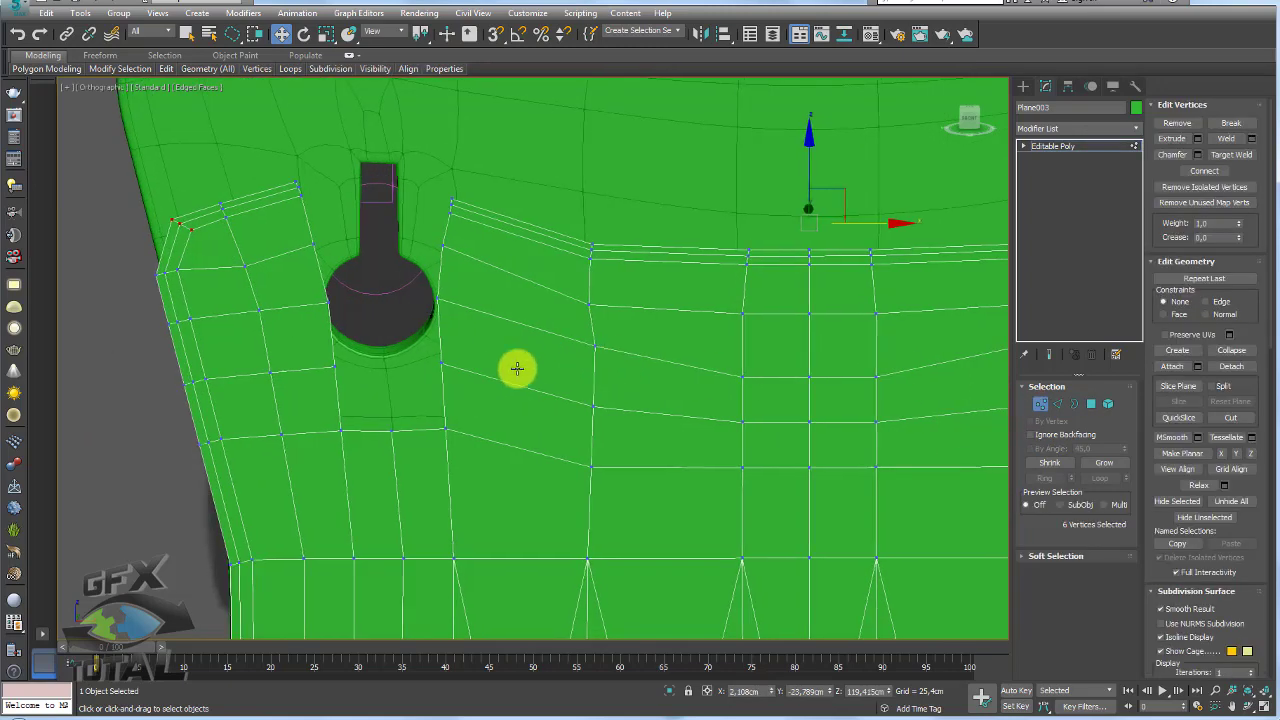
{"action": "key", "text": "f"}
{"action": "scroll", "coordinate": [508, 286], "scroll_direction": "up", "scroll_amount": 3}
{"action": "scroll", "coordinate": [517, 323], "scroll_direction": "up", "scroll_amount": 3}
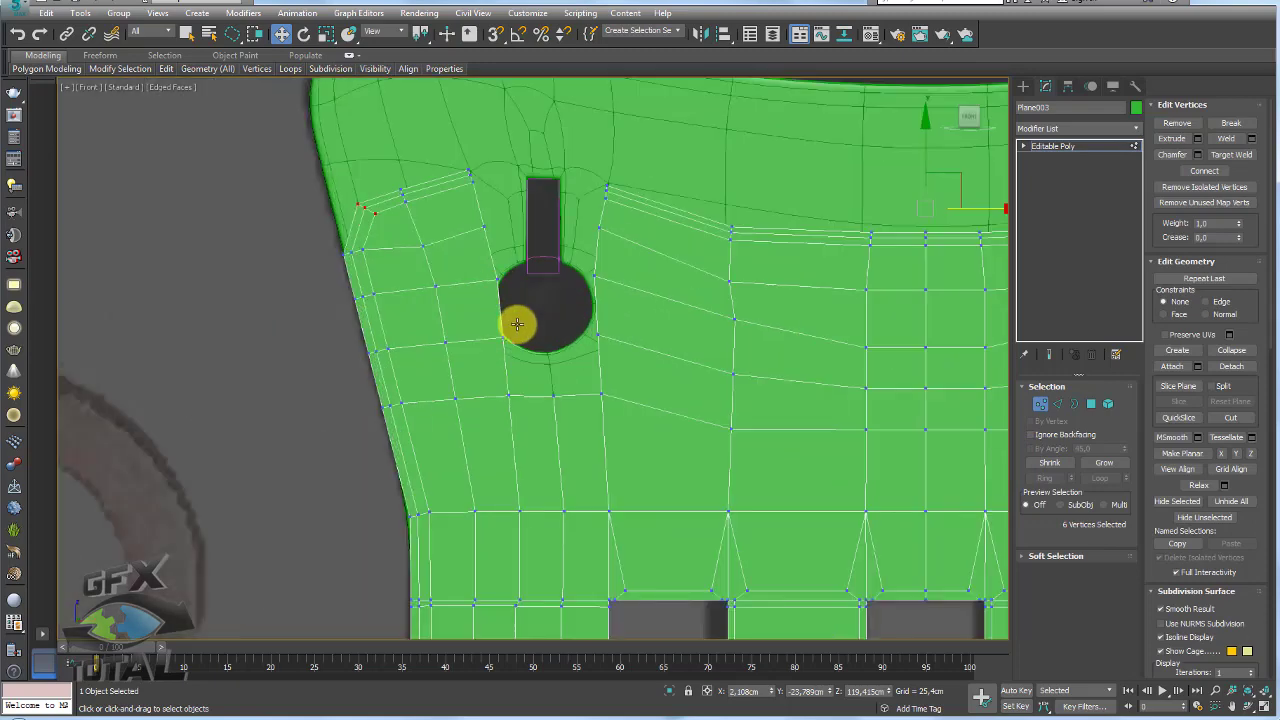
{"action": "scroll", "coordinate": [478, 268], "scroll_direction": "up", "scroll_amount": 2}
{"action": "left_click_drag", "start_coordinate": [501, 152], "coordinate": [460, 383]}
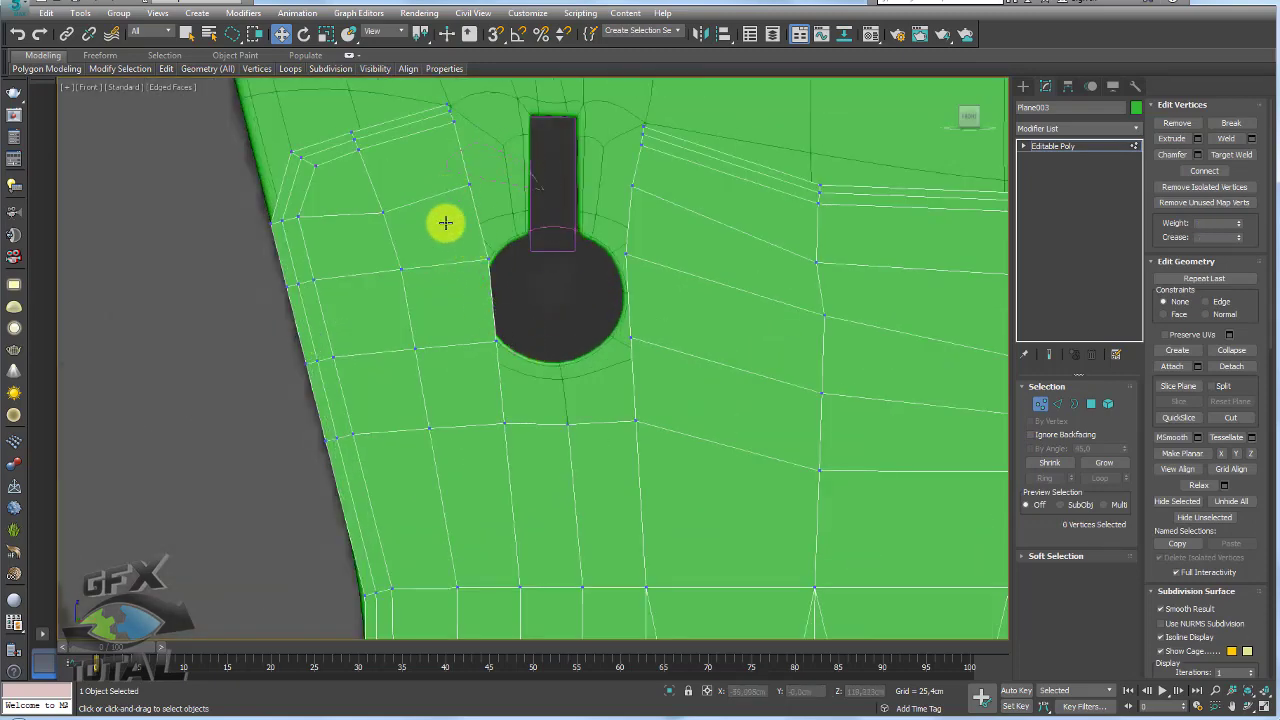
{"action": "left_click_drag", "start_coordinate": [516, 232], "coordinate": [474, 239]}
{"action": "left_click", "coordinate": [463, 266]}
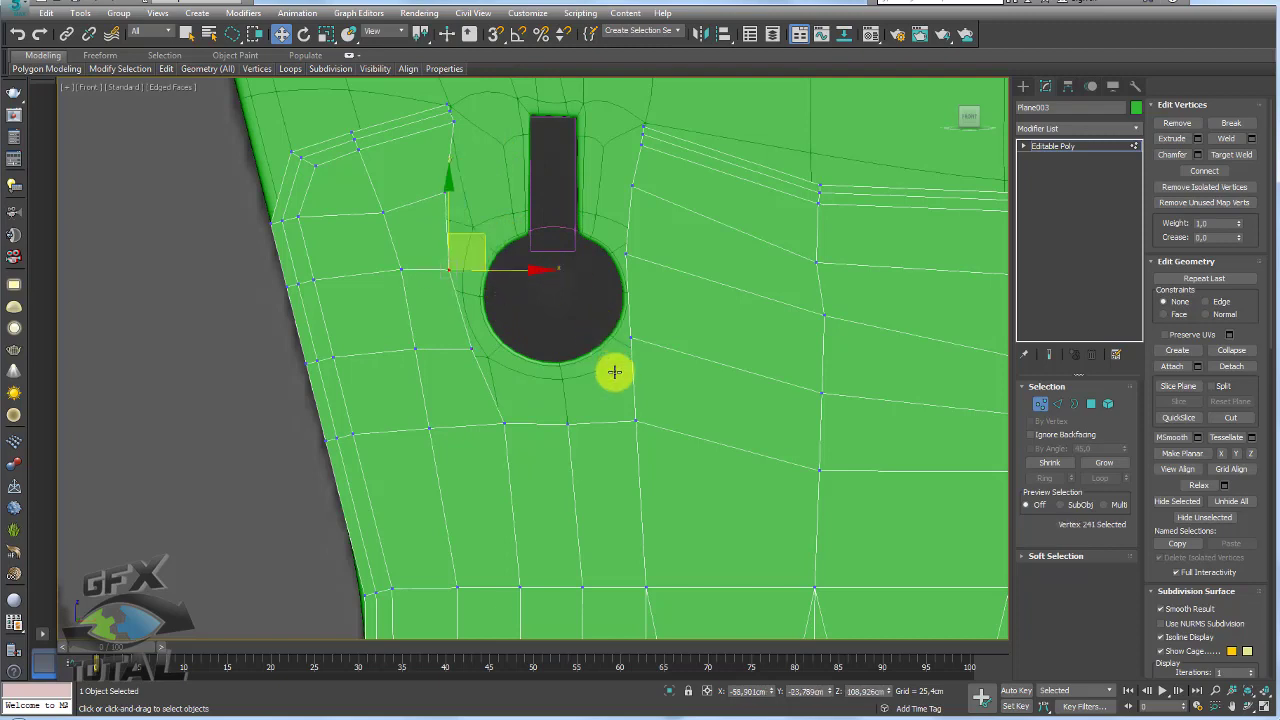
{"action": "left_click_drag", "start_coordinate": [650, 354], "coordinate": [648, 350]}
{"action": "left_click_drag", "start_coordinate": [654, 240], "coordinate": [701, 241]}
{"action": "left_click", "coordinate": [658, 265]}
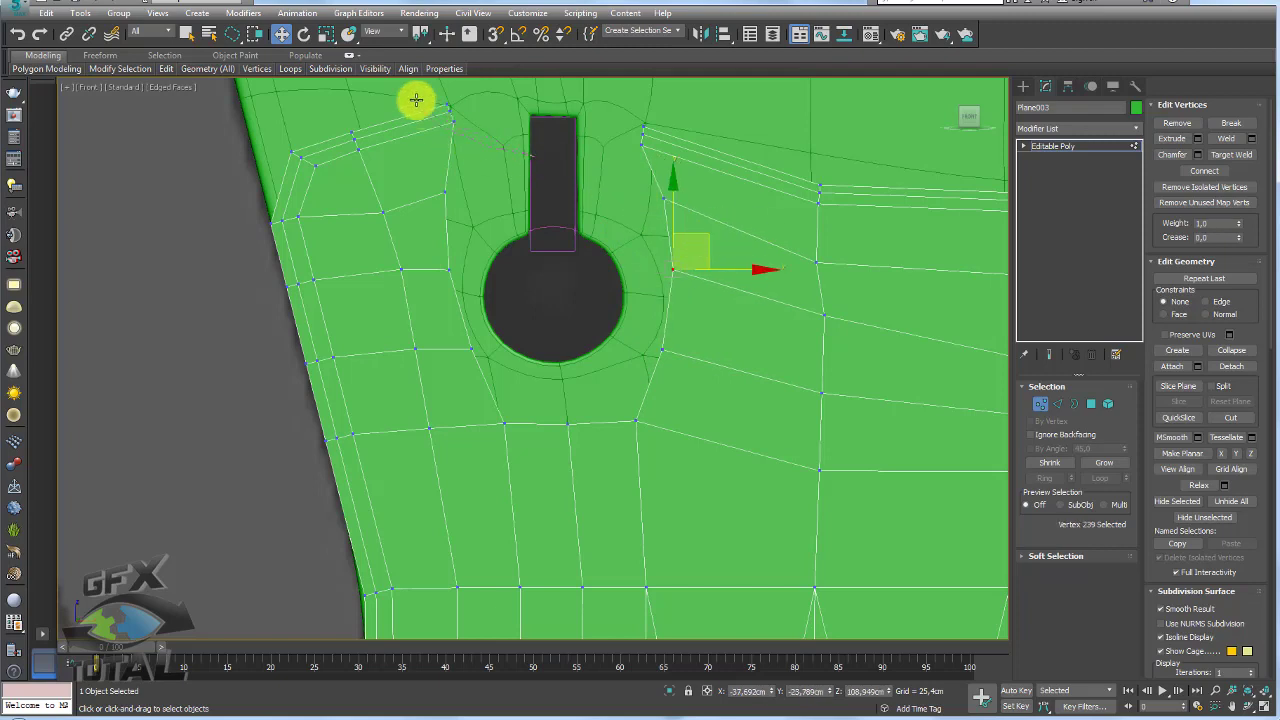
Rotate the stacked vertices right of the keyhole slot by 90 degrees
{"action": "left_click_drag", "start_coordinate": [416, 100], "coordinate": [500, 106]}
{"action": "key", "text": "e"}
{"action": "middle_click_drag", "start_coordinate": [500, 106], "coordinate": [508, 150]}
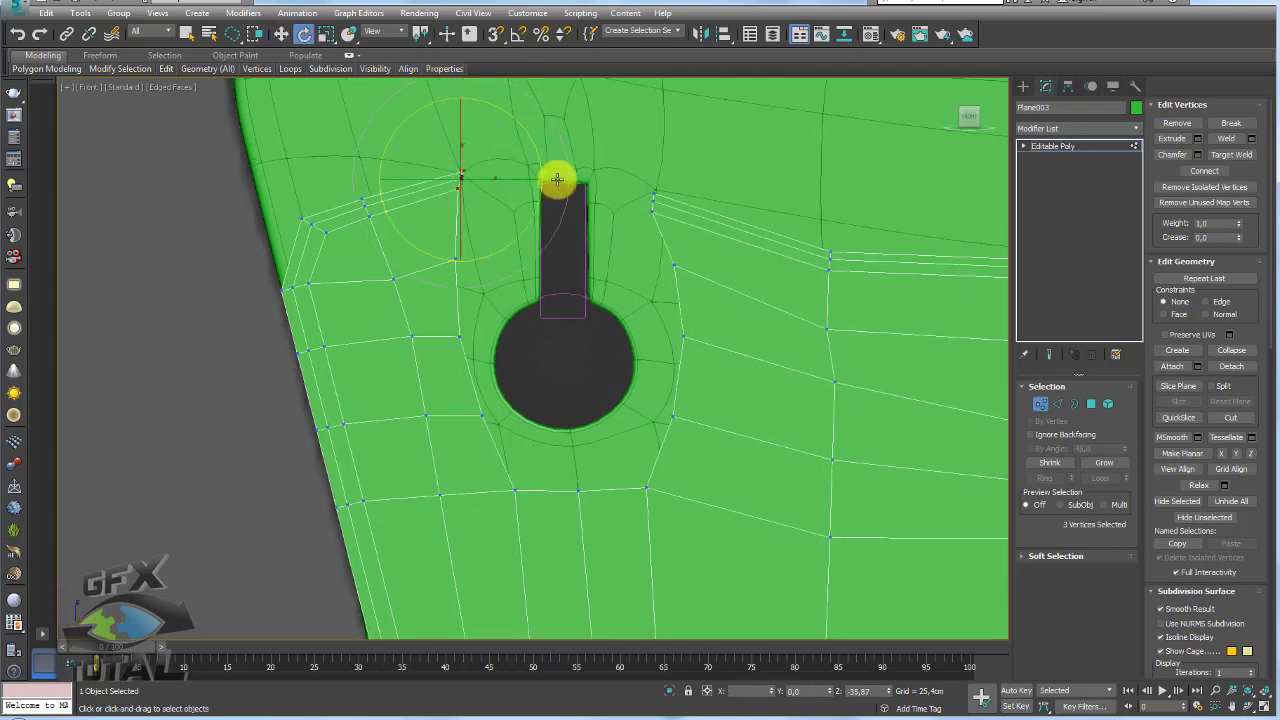
{"action": "key", "text": "w"}
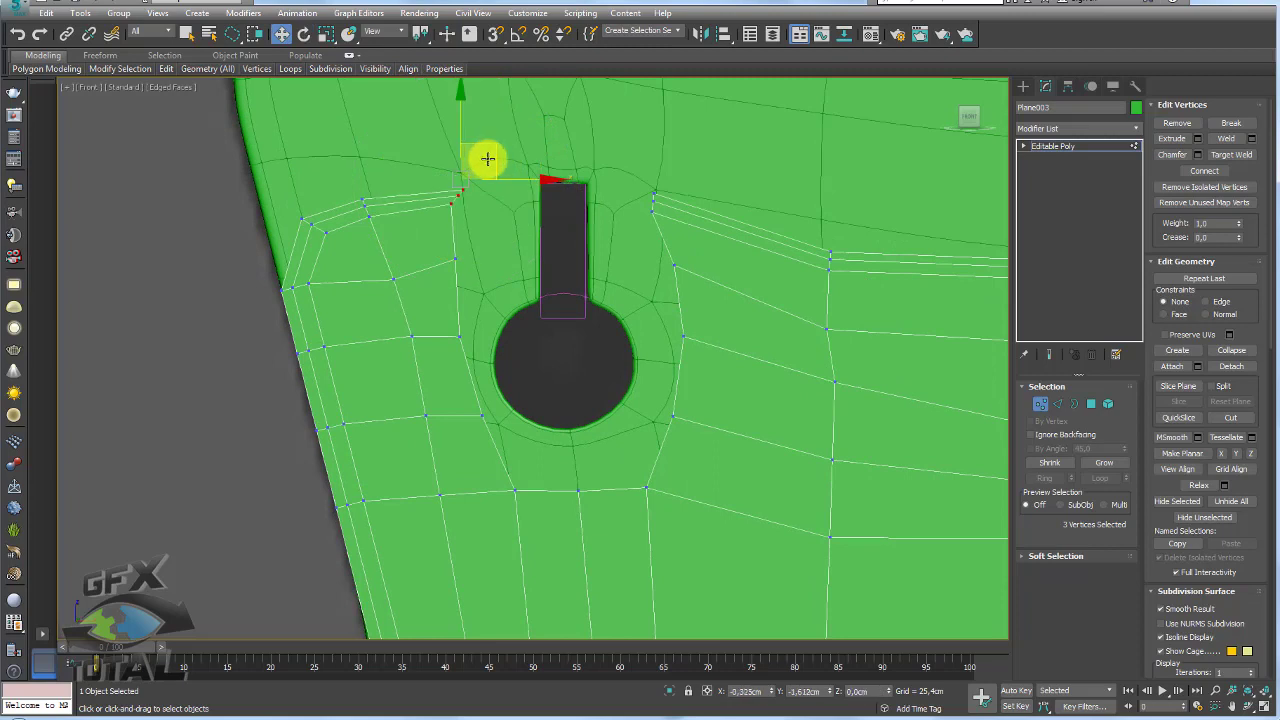
{"action": "left_click_drag", "start_coordinate": [634, 185], "coordinate": [670, 225]}
{"action": "key", "text": "e"}
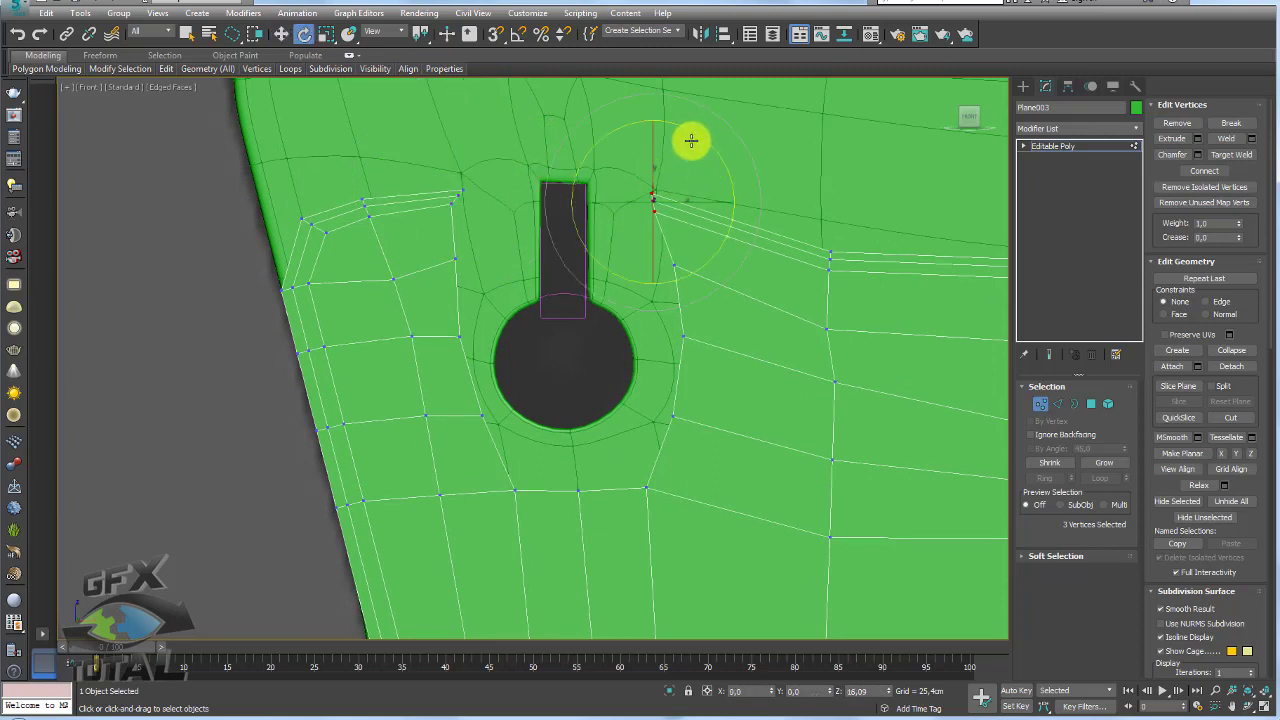
{"action": "left_click_drag", "start_coordinate": [691, 141], "coordinate": [877, 235]}
{"action": "left_click", "coordinate": [1058, 403]}
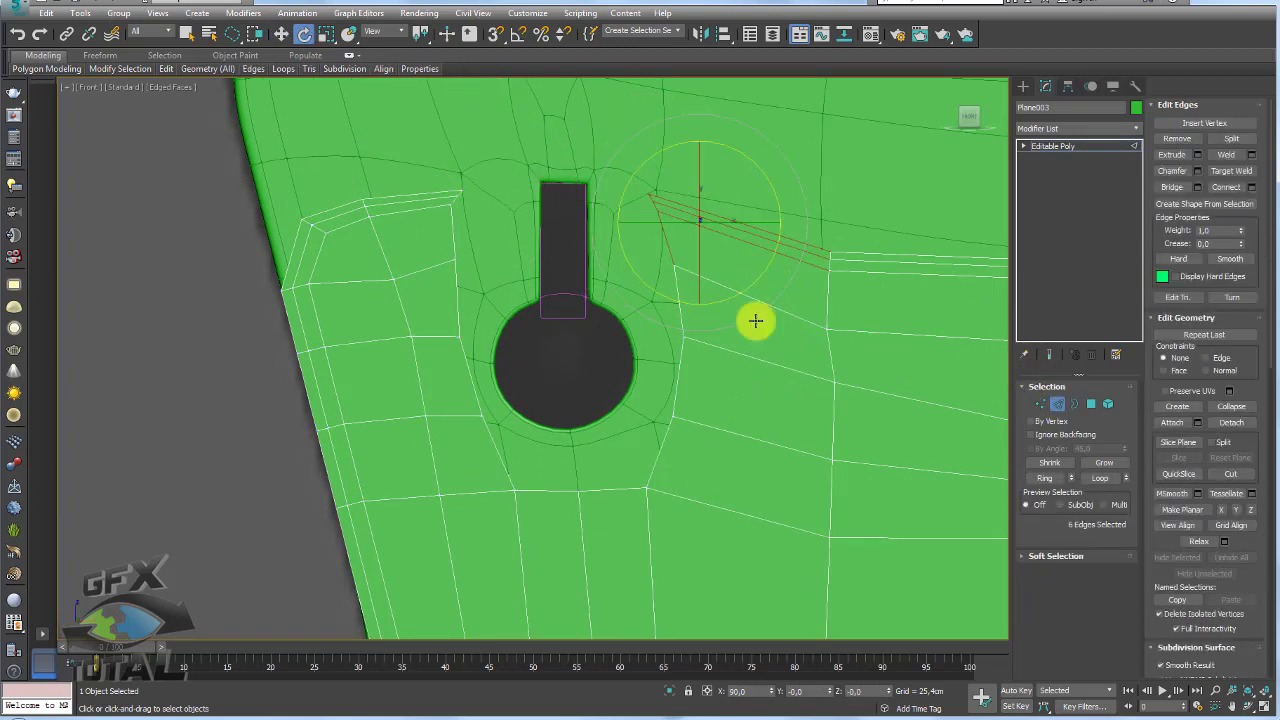
Nudge the edge and vertices beside the keyhole slot into a straight line
{"action": "left_click", "coordinate": [657, 214]}
{"action": "scroll", "coordinate": [678, 224], "scroll_direction": "up", "scroll_amount": 3}
{"action": "key", "text": "w"}
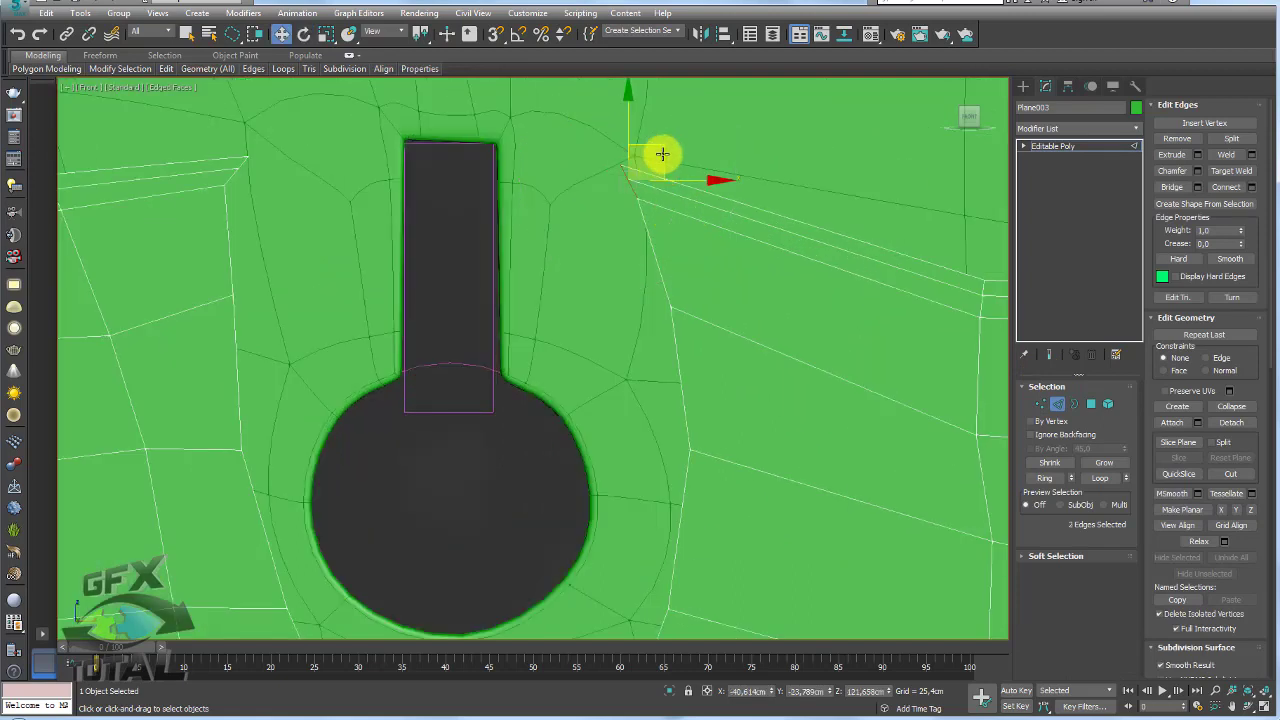
{"action": "left_click", "coordinate": [636, 185]}
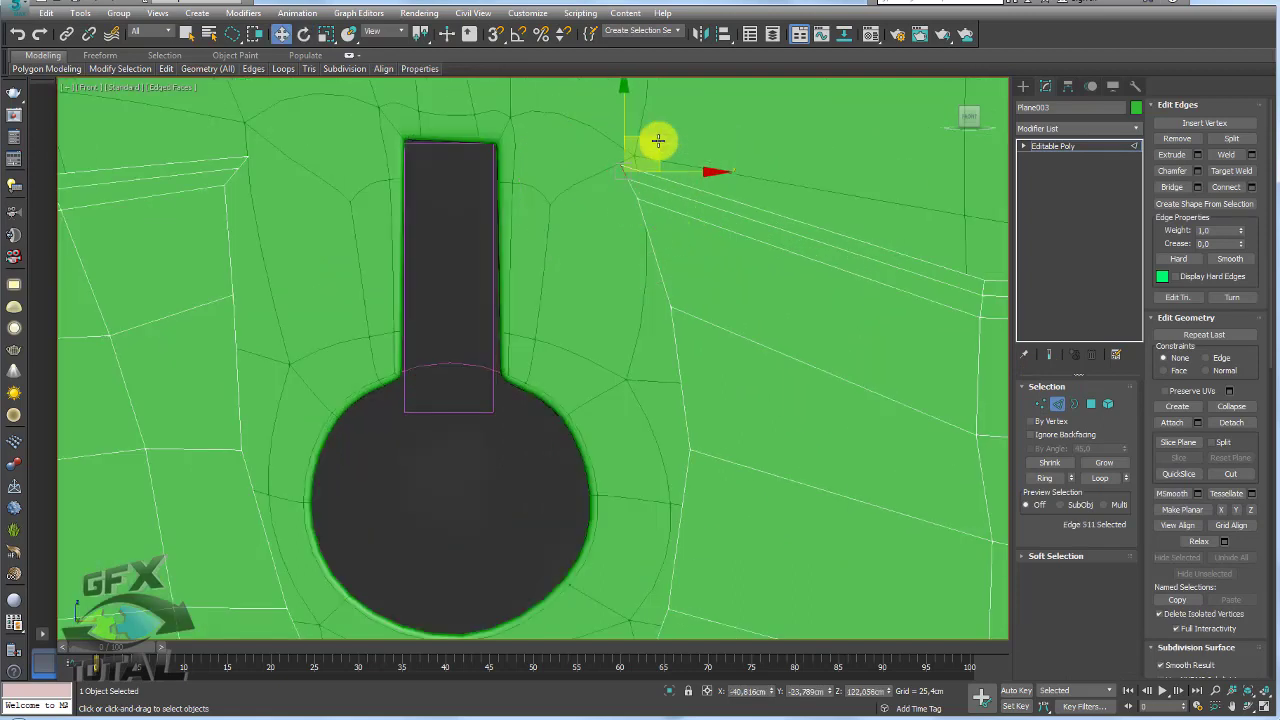
{"action": "left_click_drag", "start_coordinate": [636, 173], "coordinate": [634, 209]}
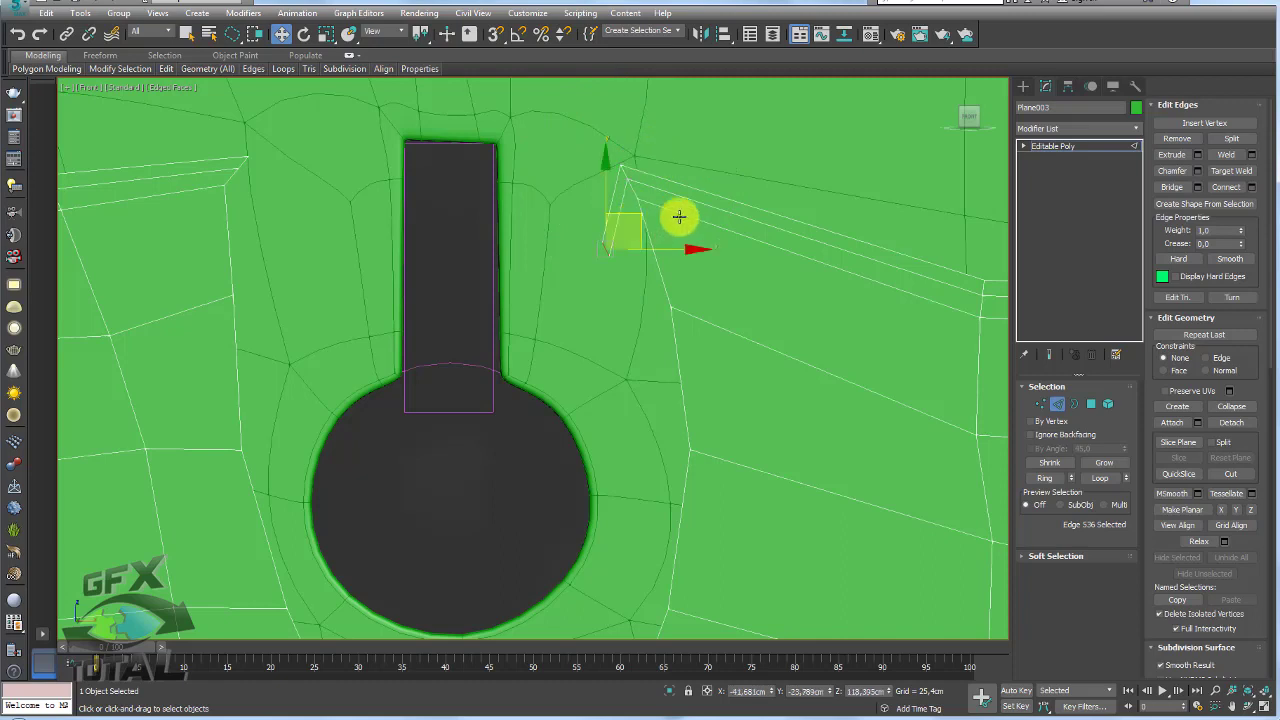
{"action": "key", "text": "e"}
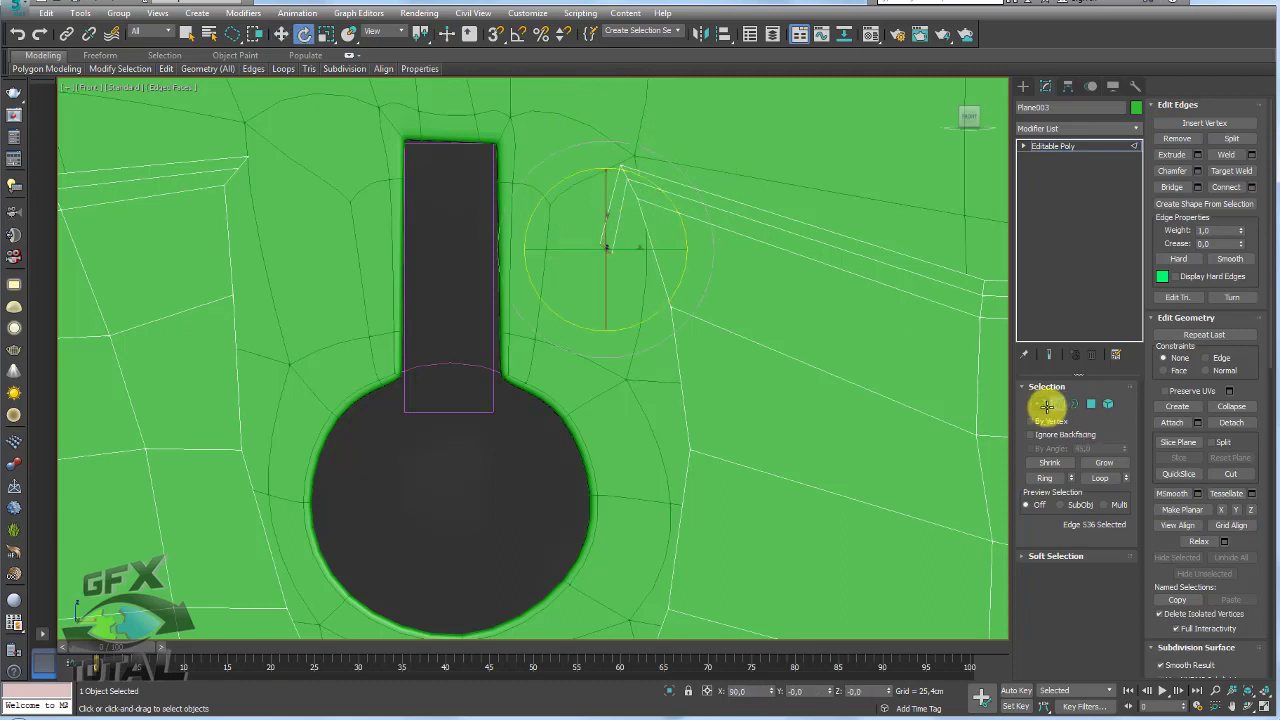
{"action": "left_click", "coordinate": [1046, 405]}
{"action": "key", "text": "w"}
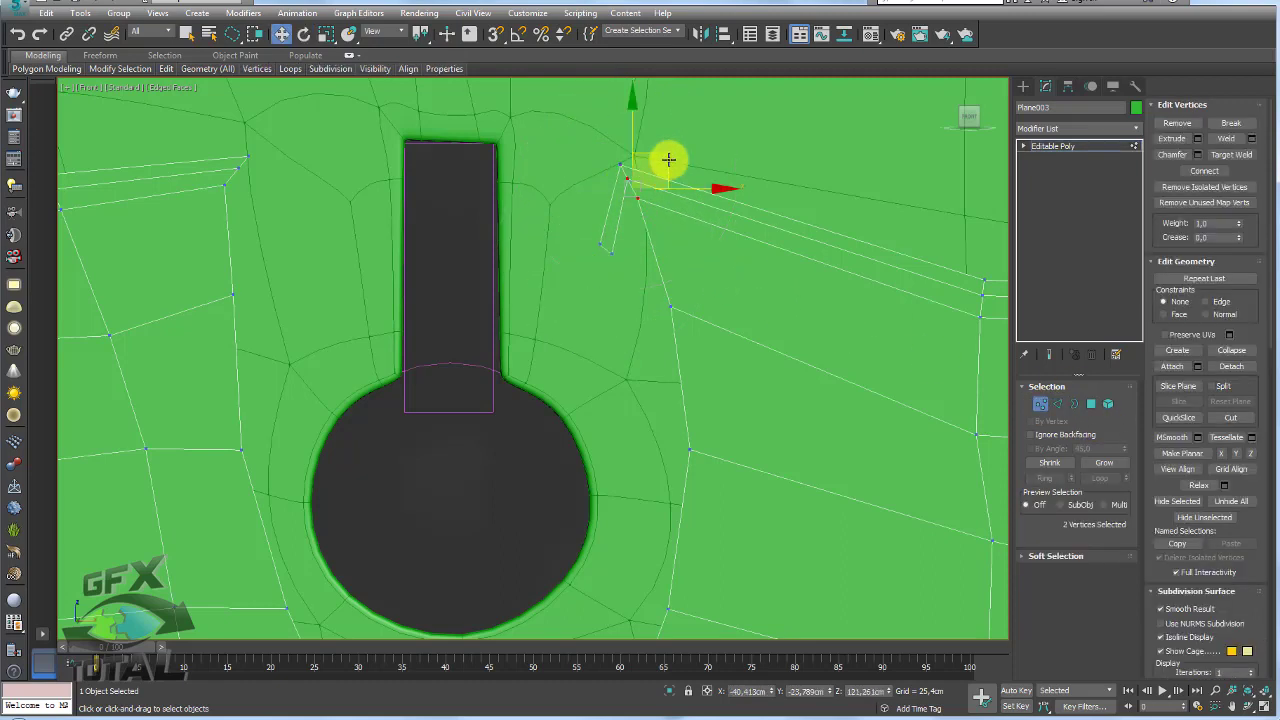
{"action": "left_click_drag", "start_coordinate": [669, 160], "coordinate": [683, 239]}
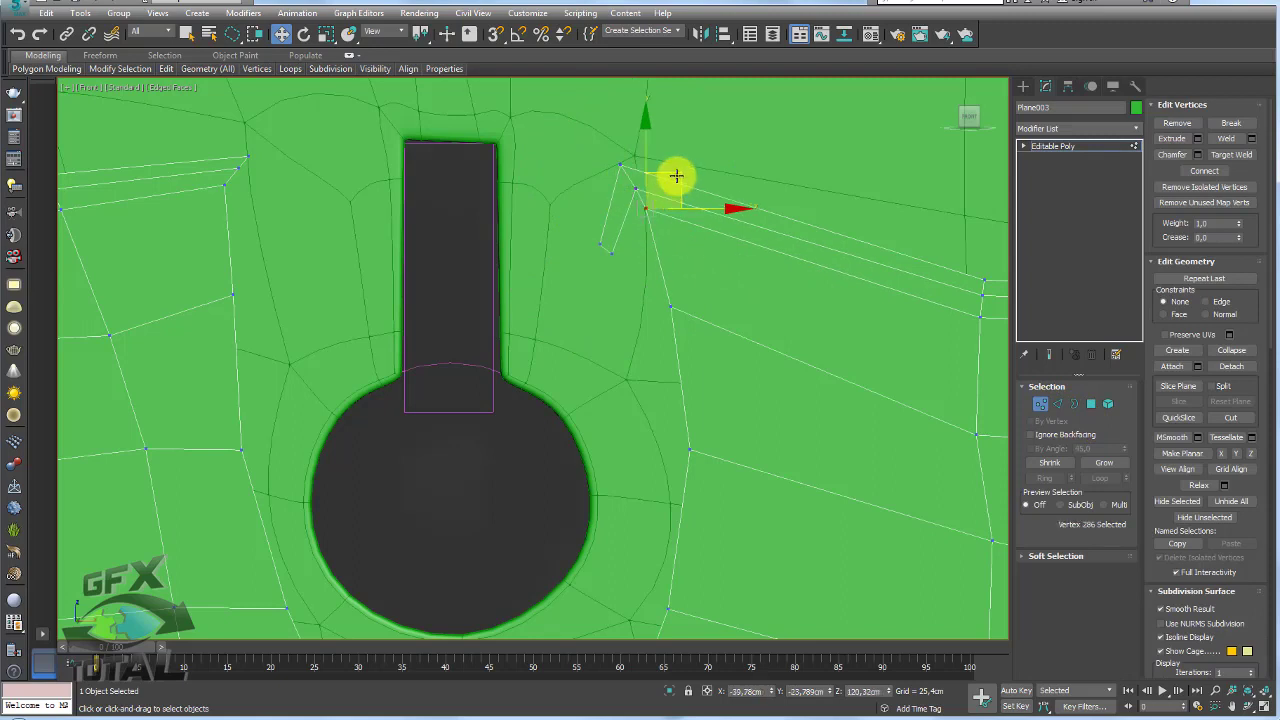
{"action": "left_click", "coordinate": [658, 221]}
Move the pair of edges beside the slot into place, then return to object level
{"action": "left_click", "coordinate": [1057, 404]}
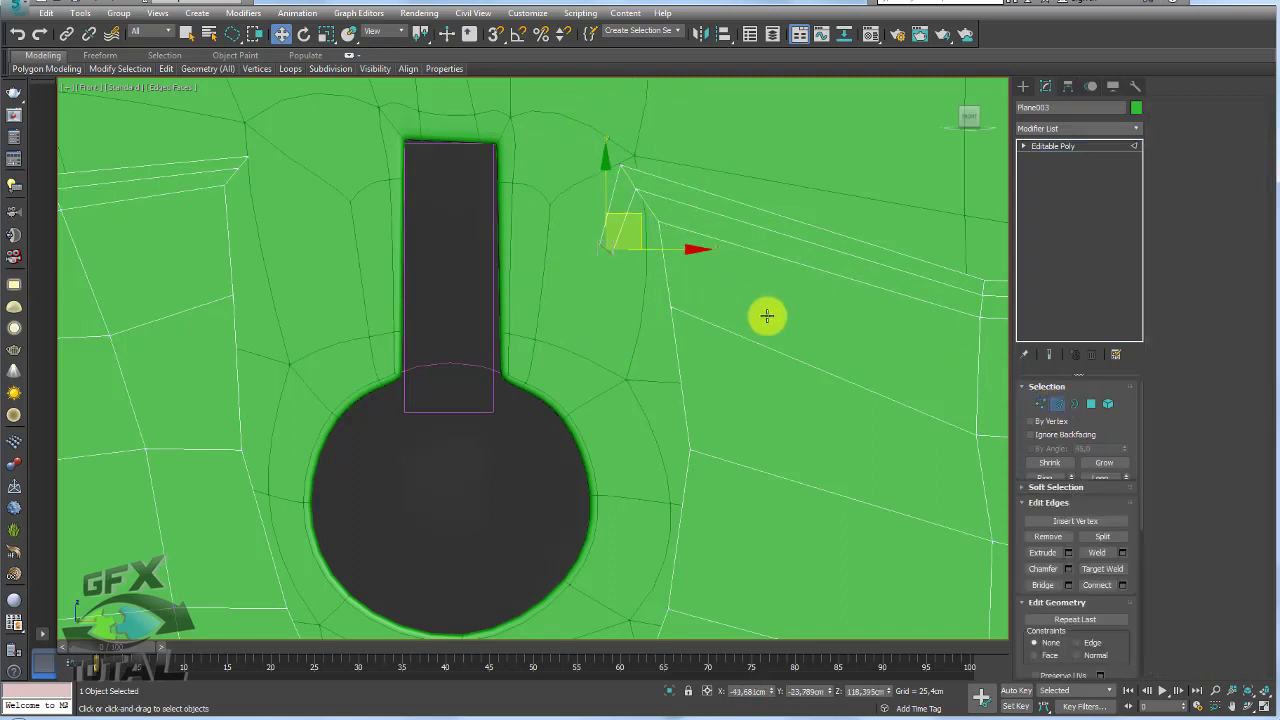
{"action": "left_click", "coordinate": [629, 238]}
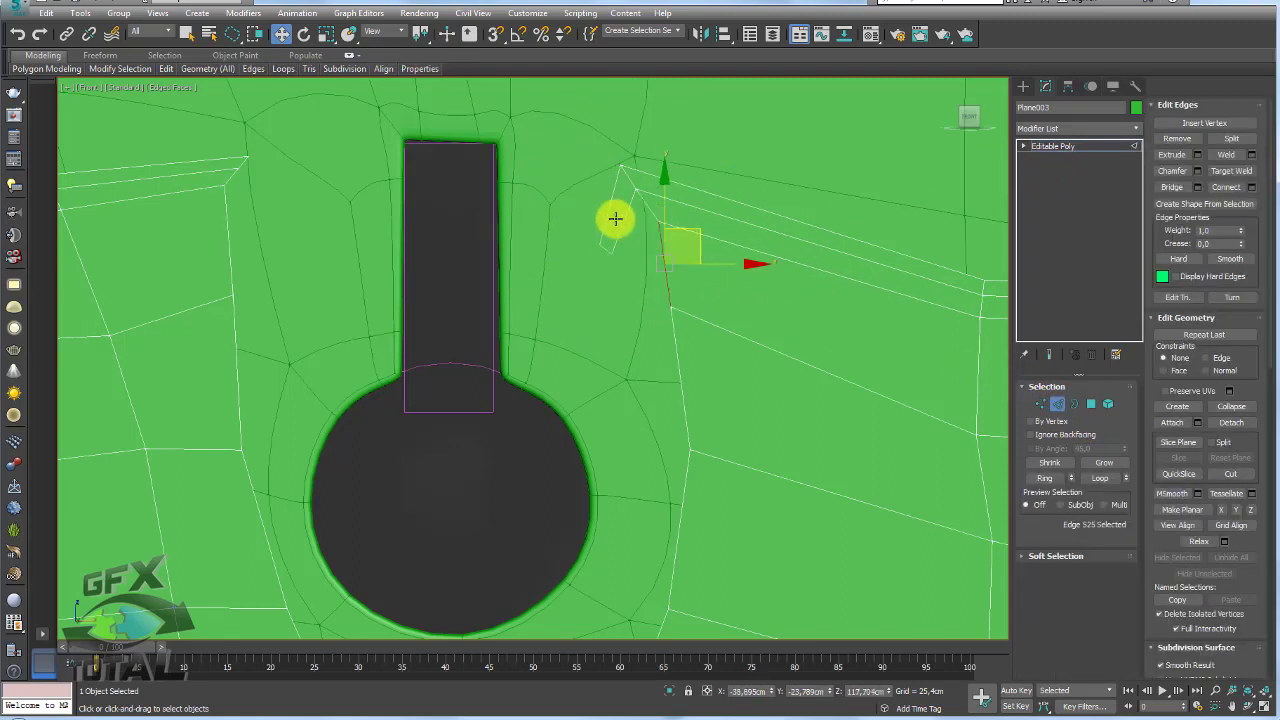
{"action": "left_click", "coordinate": [622, 223], "text": "ctrl"}
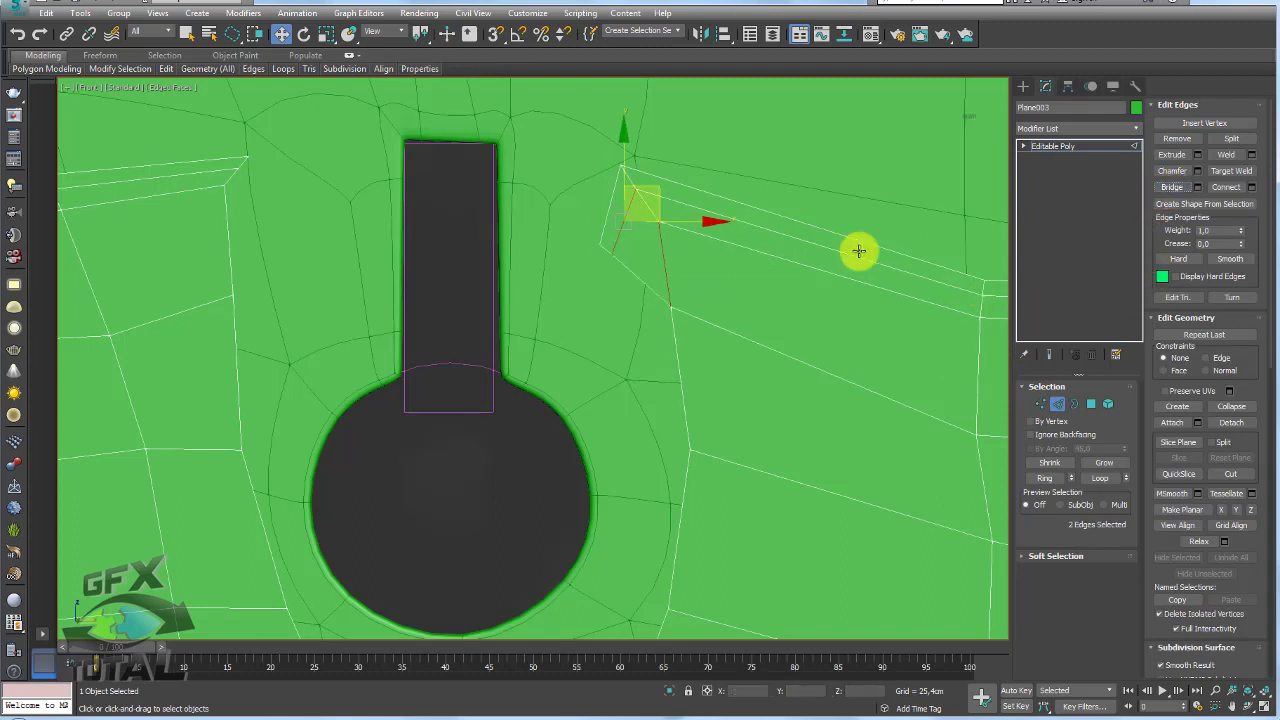
{"action": "middle_click_drag", "start_coordinate": [695, 288], "coordinate": [723, 241]}
{"action": "scroll", "coordinate": [723, 241], "scroll_direction": "down", "scroll_amount": 4}
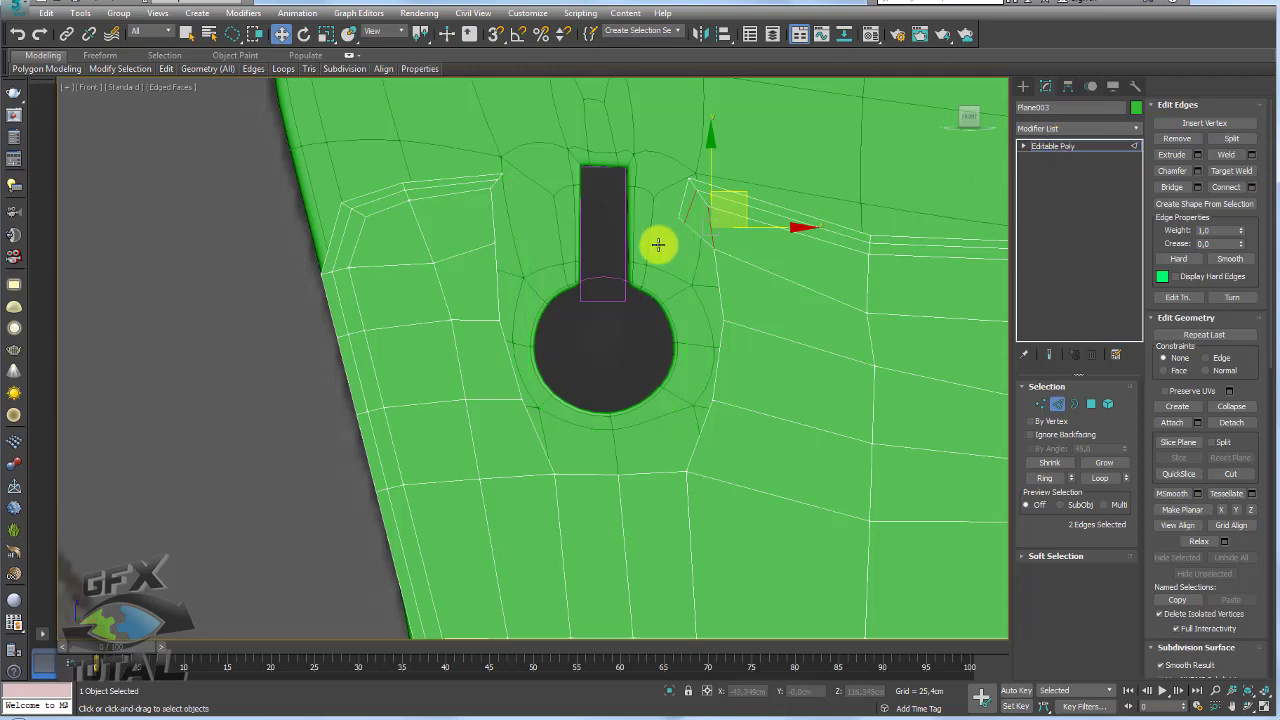
{"action": "middle_click_drag", "start_coordinate": [658, 245], "coordinate": [565, 301]}
{"action": "key", "text": "ctrl+z"}
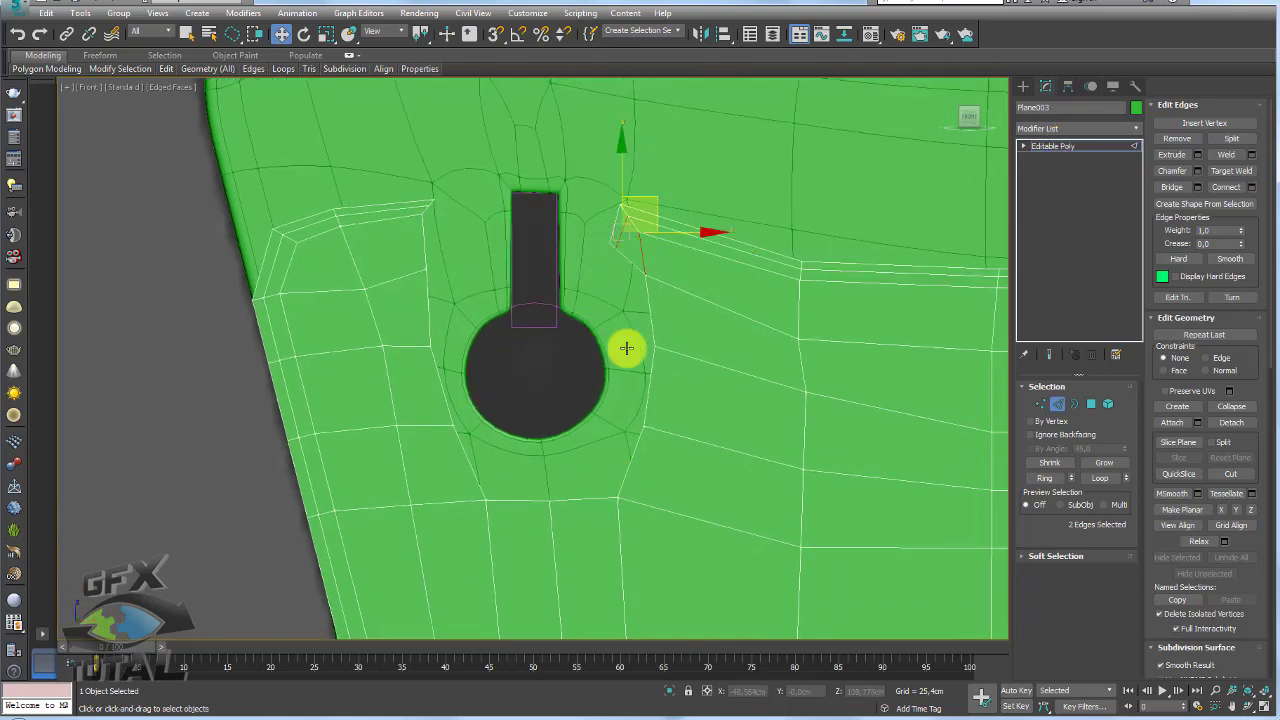
{"action": "left_click", "coordinate": [613, 249]}
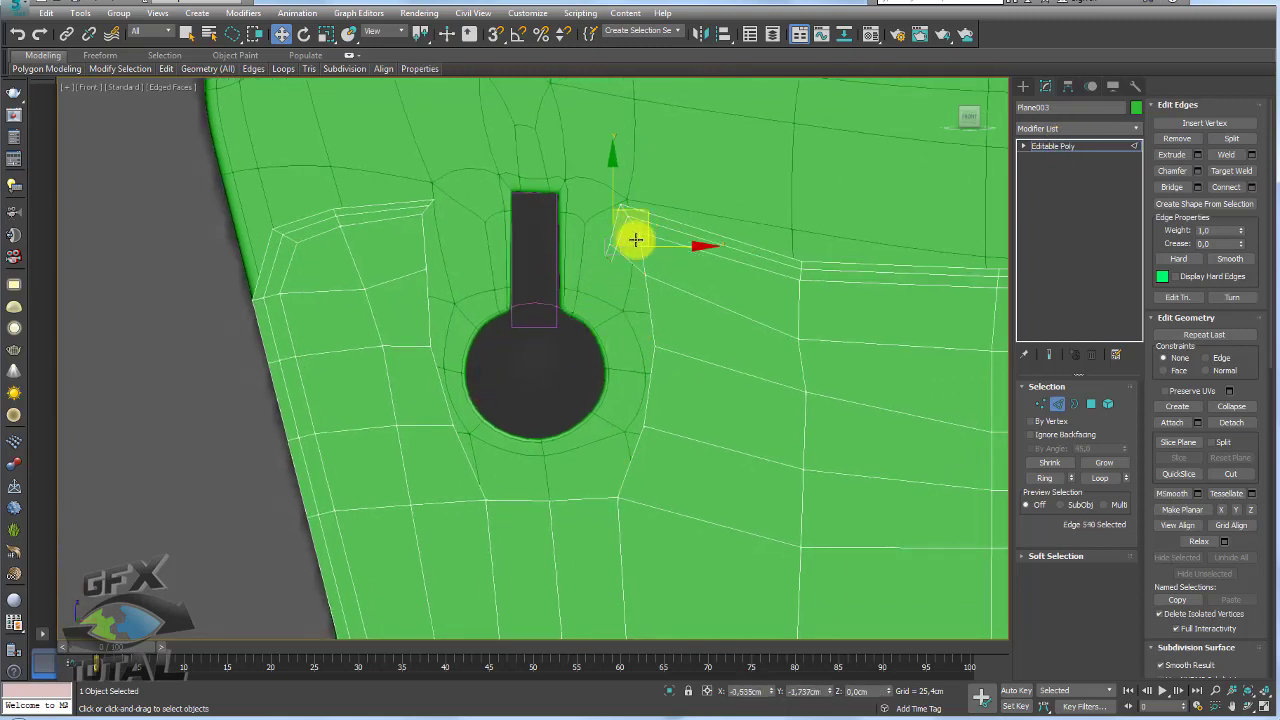
{"action": "left_click", "coordinate": [640, 268]}
{"action": "left_click", "coordinate": [650, 305], "text": "ctrl"}
{"action": "scroll", "coordinate": [660, 312], "scroll_direction": "up", "scroll_amount": 2}
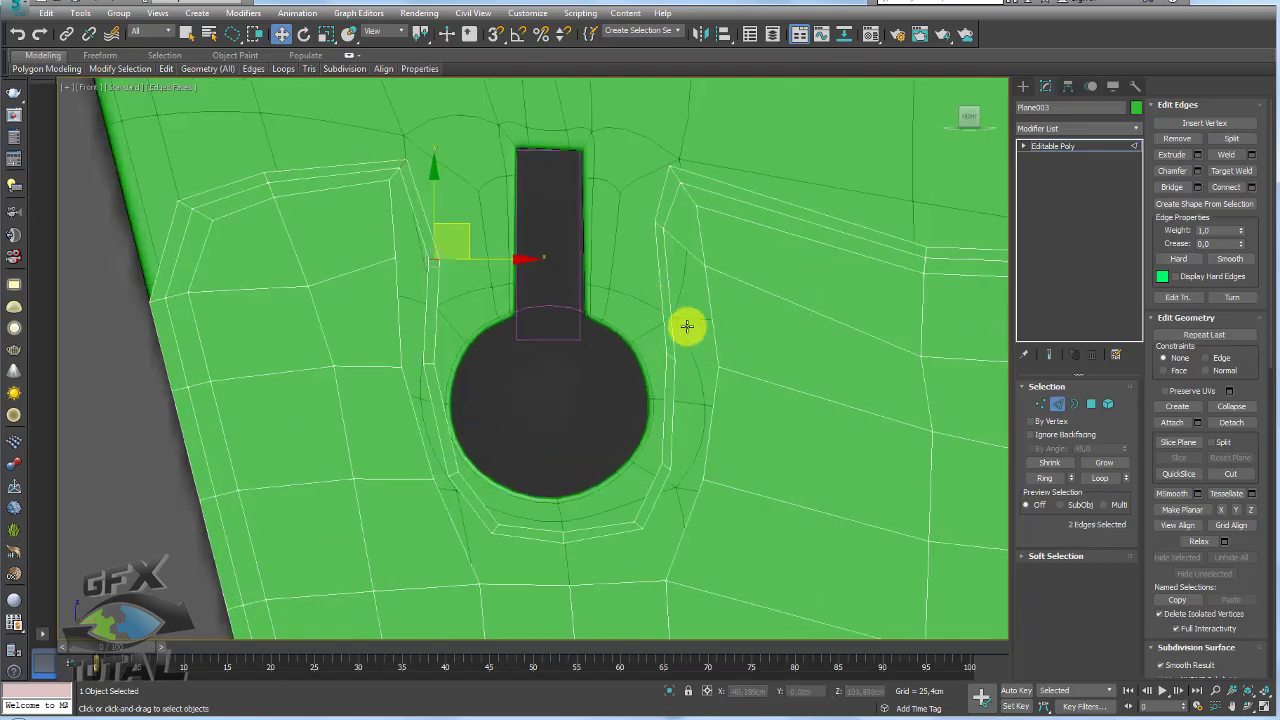
{"action": "scroll", "coordinate": [690, 320], "scroll_direction": "down", "scroll_amount": 4}
{"action": "left_click", "coordinate": [1072, 146]}
Set Plane003's object colour to blue
{"action": "left_click", "coordinate": [1136, 107]}
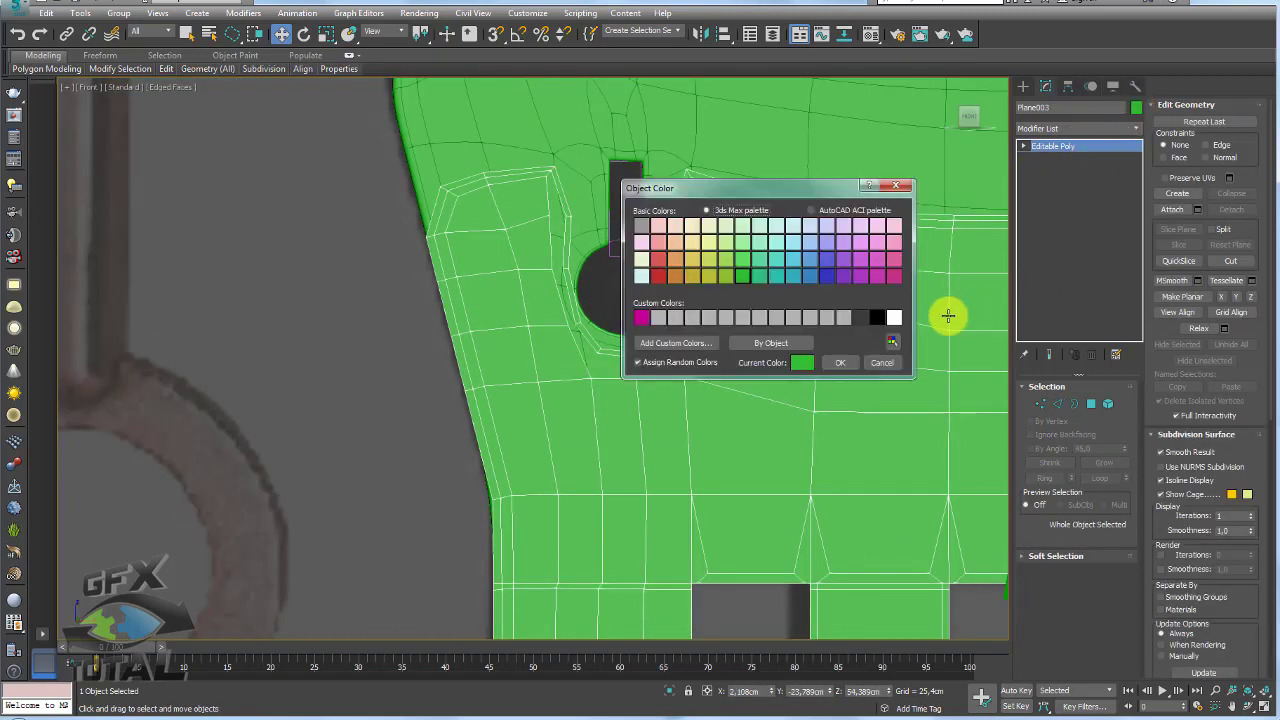
{"action": "left_click", "coordinate": [826, 276]}
{"action": "left_click", "coordinate": [838, 362]}
{"action": "scroll", "coordinate": [740, 346], "scroll_direction": "up", "scroll_amount": 2}
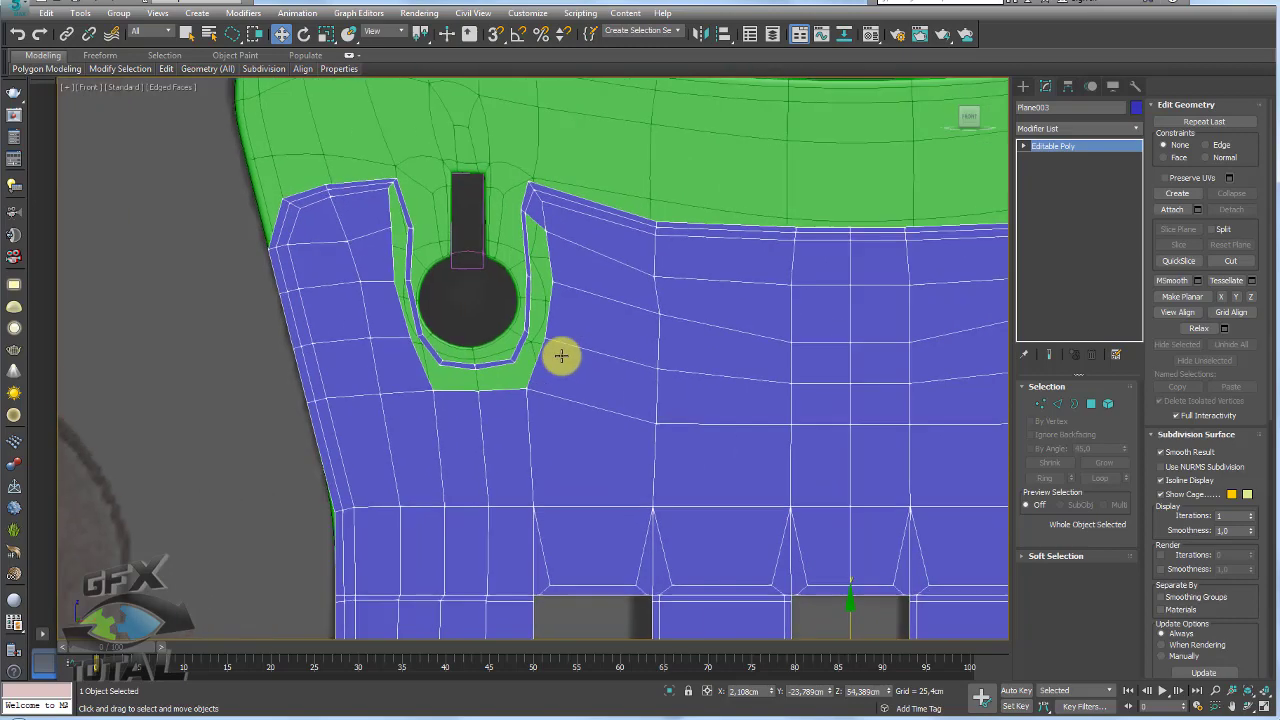
{"action": "scroll", "coordinate": [563, 354], "scroll_direction": "up", "scroll_amount": 3}
Select the keyhole's open border, drop one edge, and Bridge the gap with polygons
{"action": "left_click", "coordinate": [1074, 404]}
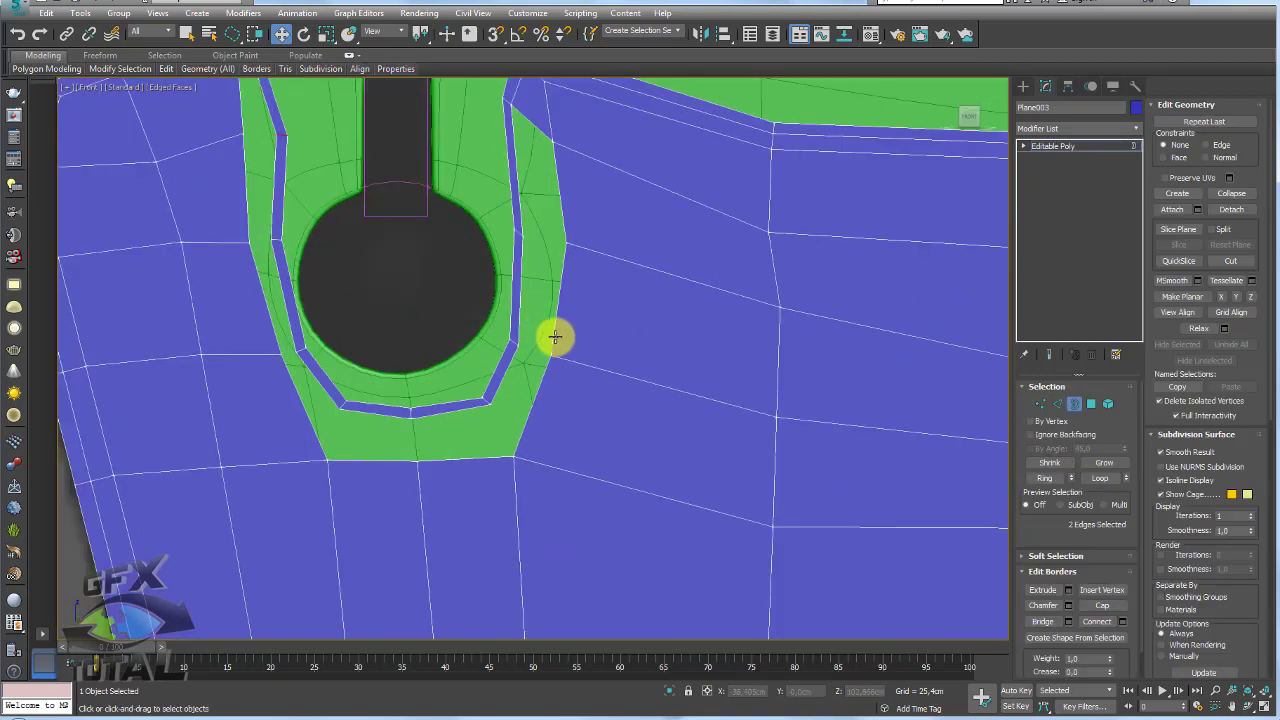
{"action": "left_click", "coordinate": [555, 337]}
{"action": "middle_click_drag", "start_coordinate": [557, 334], "coordinate": [606, 417]}
{"action": "left_click", "coordinate": [1054, 402]}
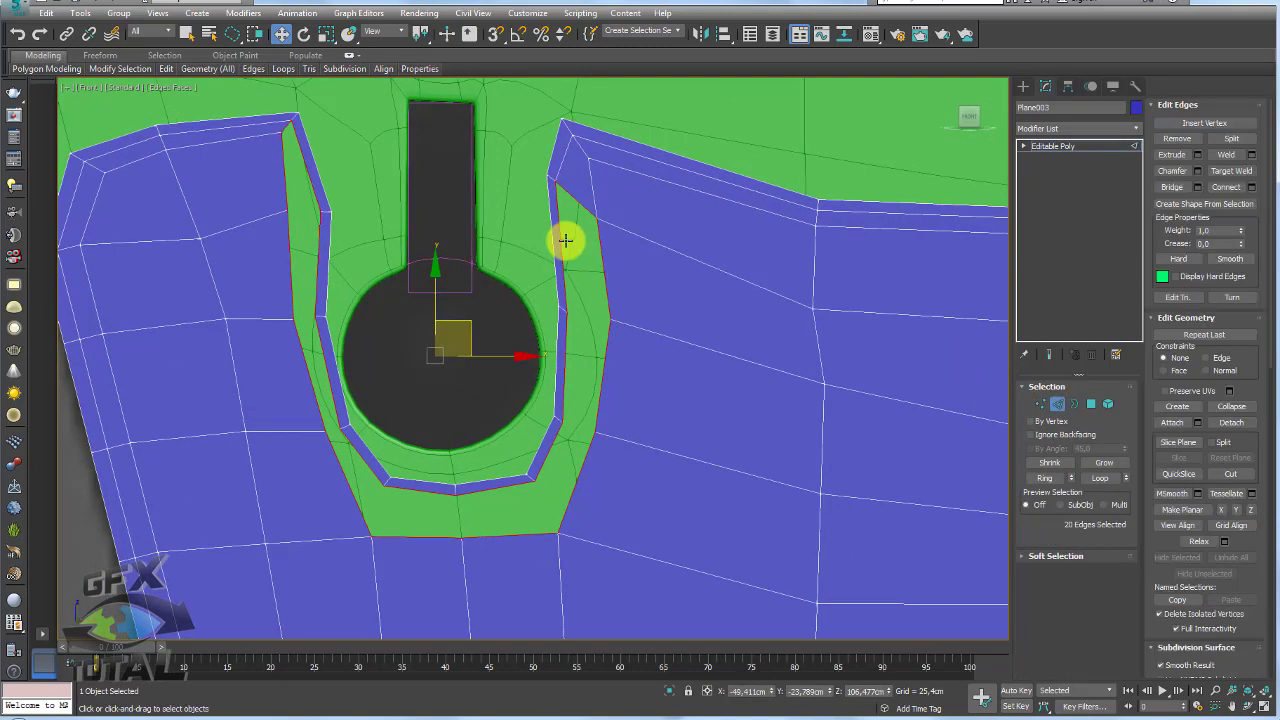
{"action": "left_click", "coordinate": [581, 186], "text": "alt"}
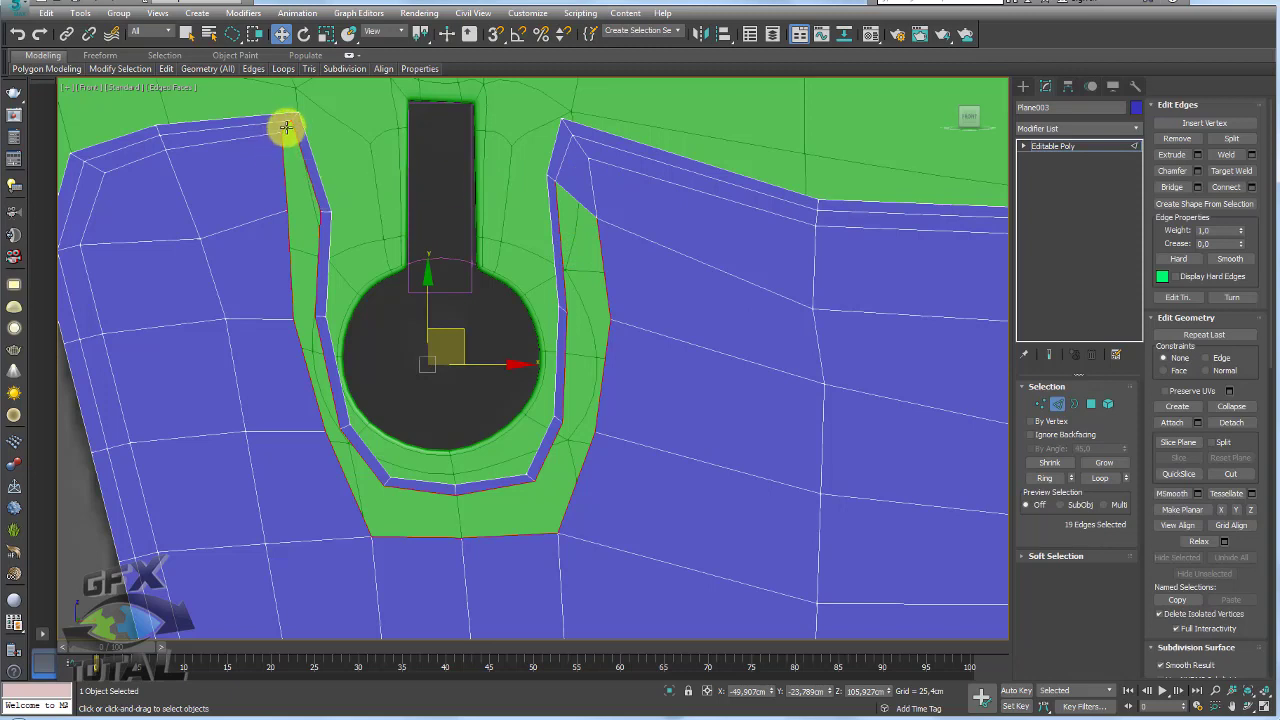
{"action": "left_click", "coordinate": [1171, 187]}
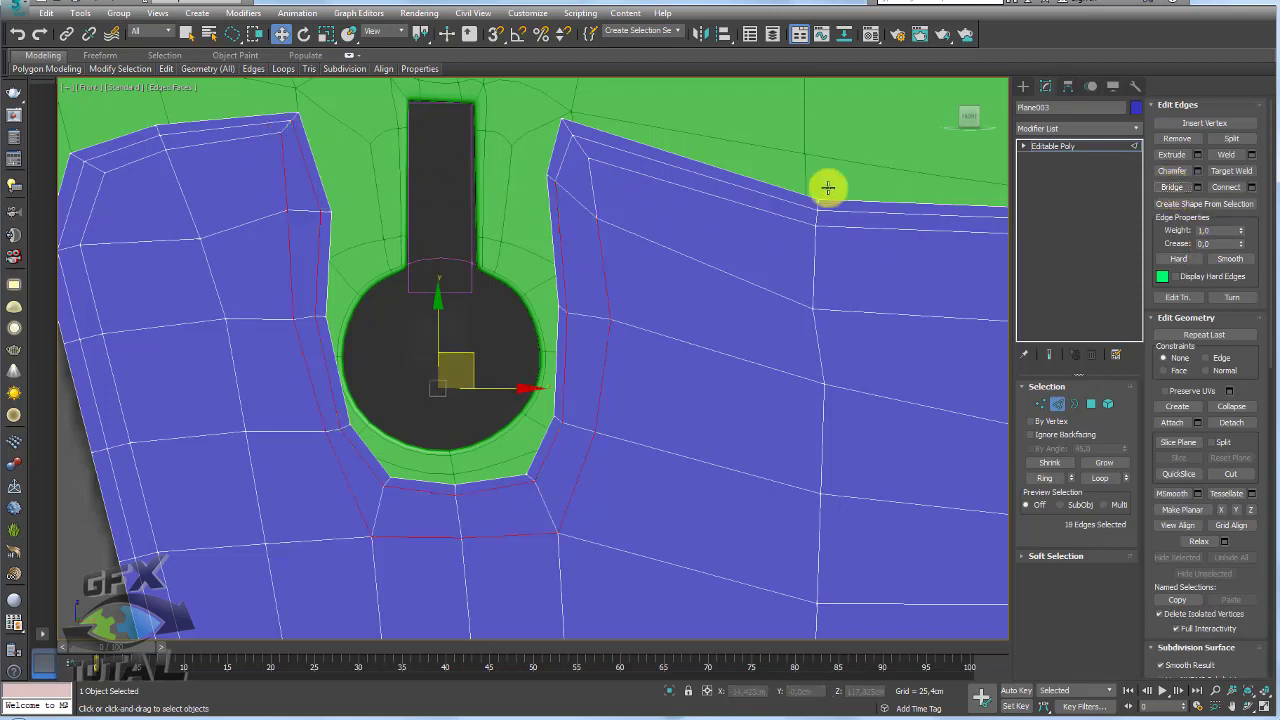
Adjust the vertices beside and below the keyhole, then return to object level
{"action": "left_click", "coordinate": [1040, 403]}
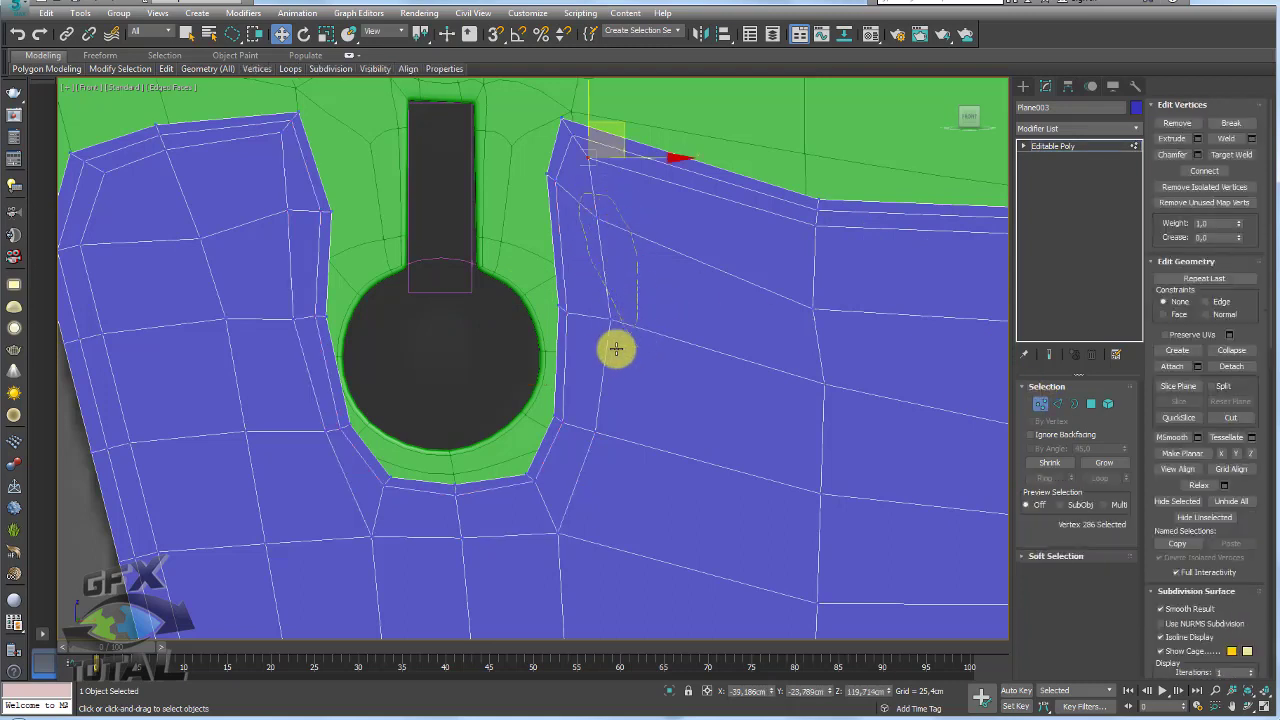
{"action": "left_click_drag", "start_coordinate": [589, 194], "coordinate": [620, 350], "text": "alt"}
{"action": "left_click_drag", "start_coordinate": [589, 206], "coordinate": [604, 340]}
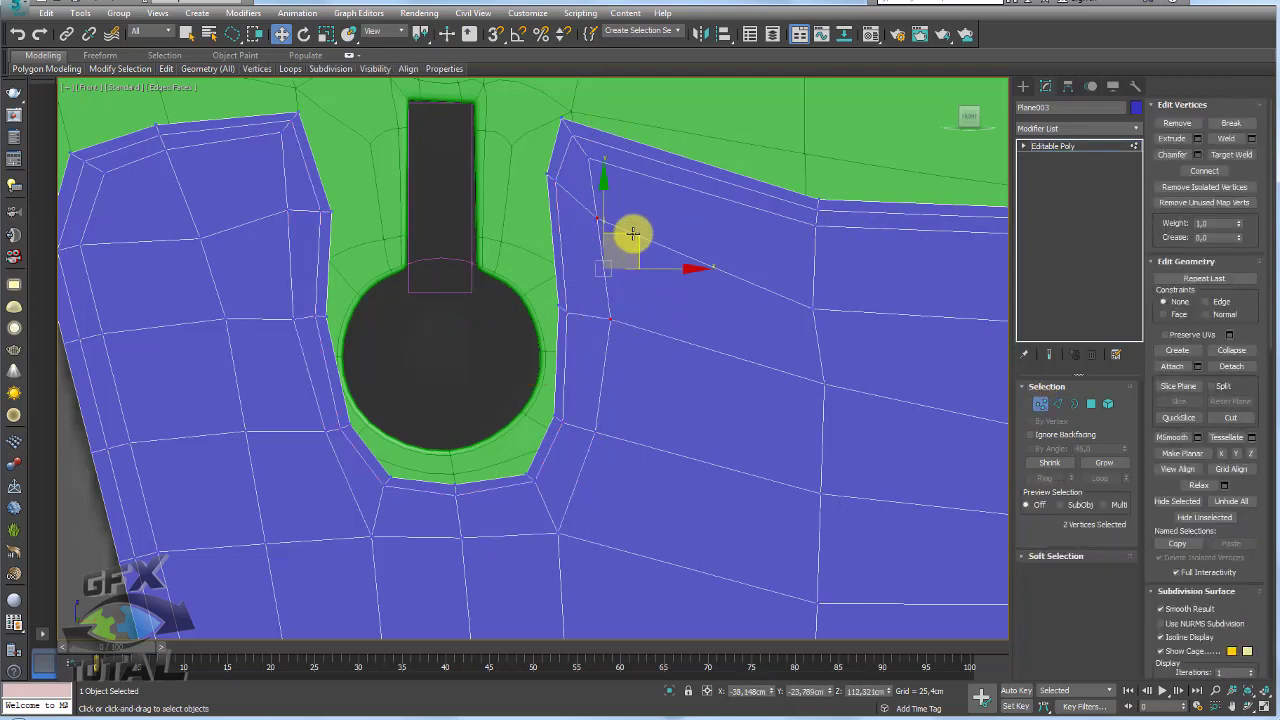
{"action": "left_click", "coordinate": [597, 432]}
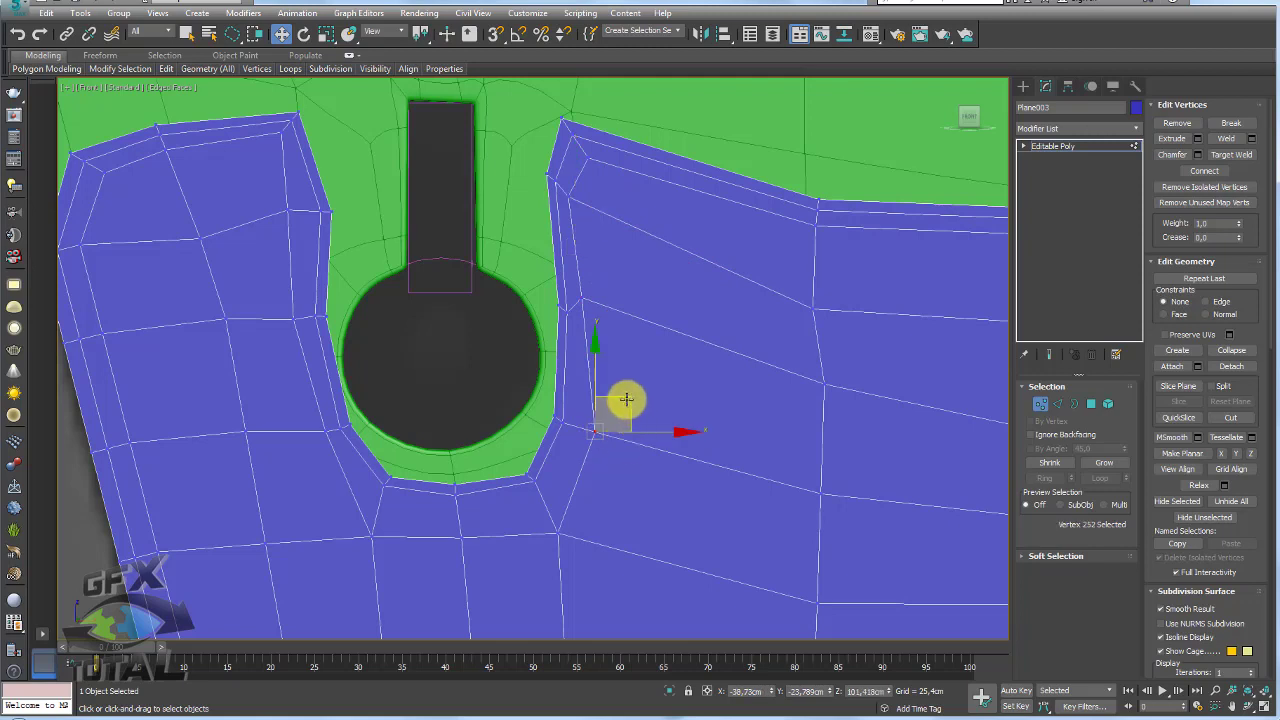
{"action": "left_click", "coordinate": [557, 532]}
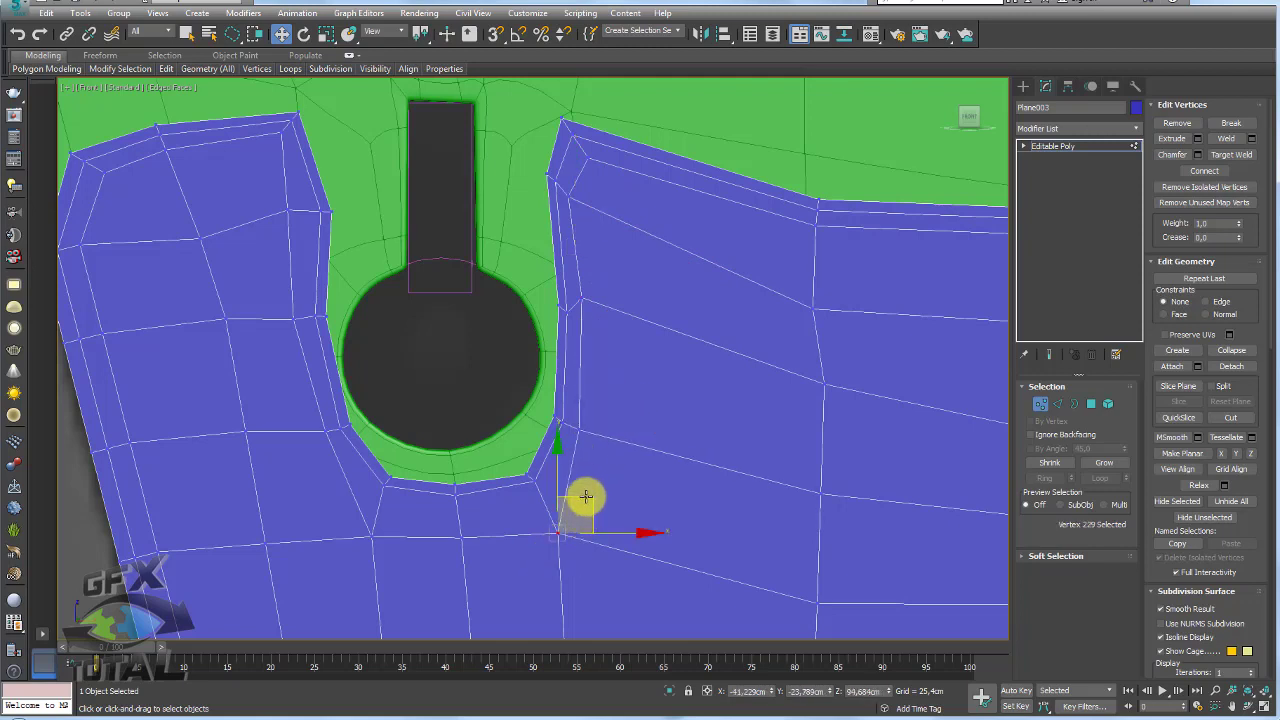
{"action": "left_click", "coordinate": [460, 536]}
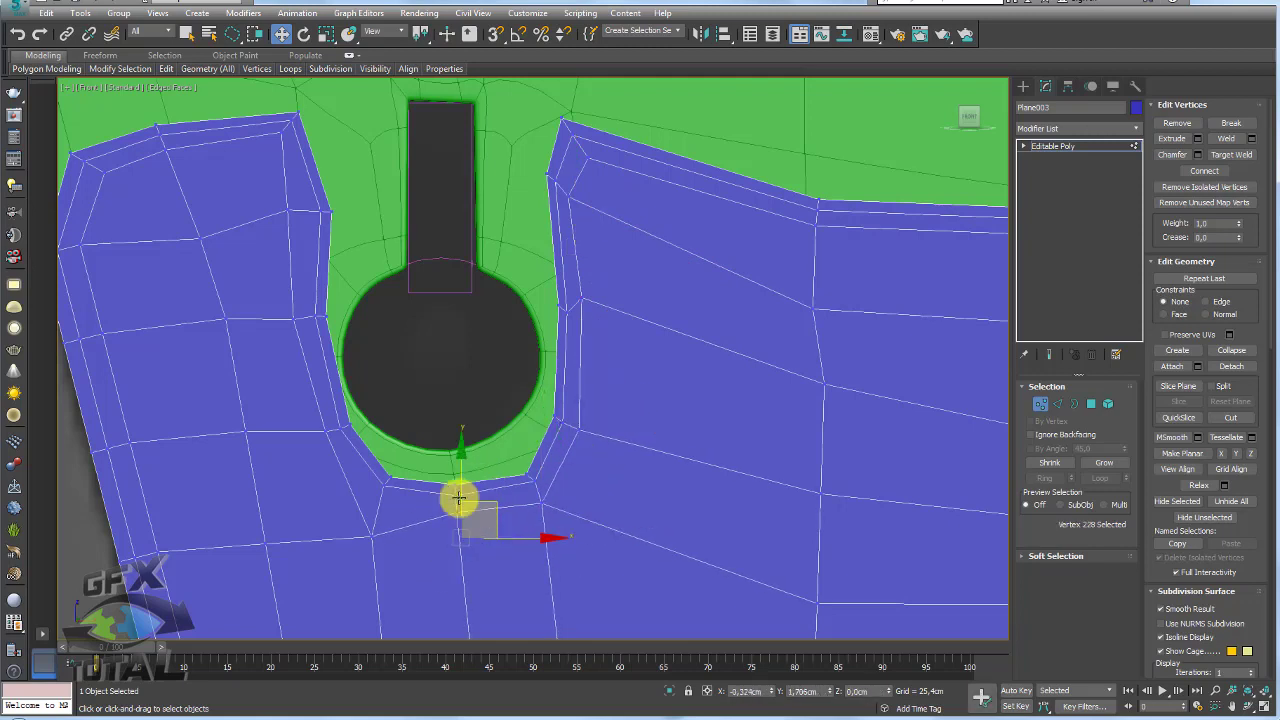
{"action": "left_click", "coordinate": [380, 503]}
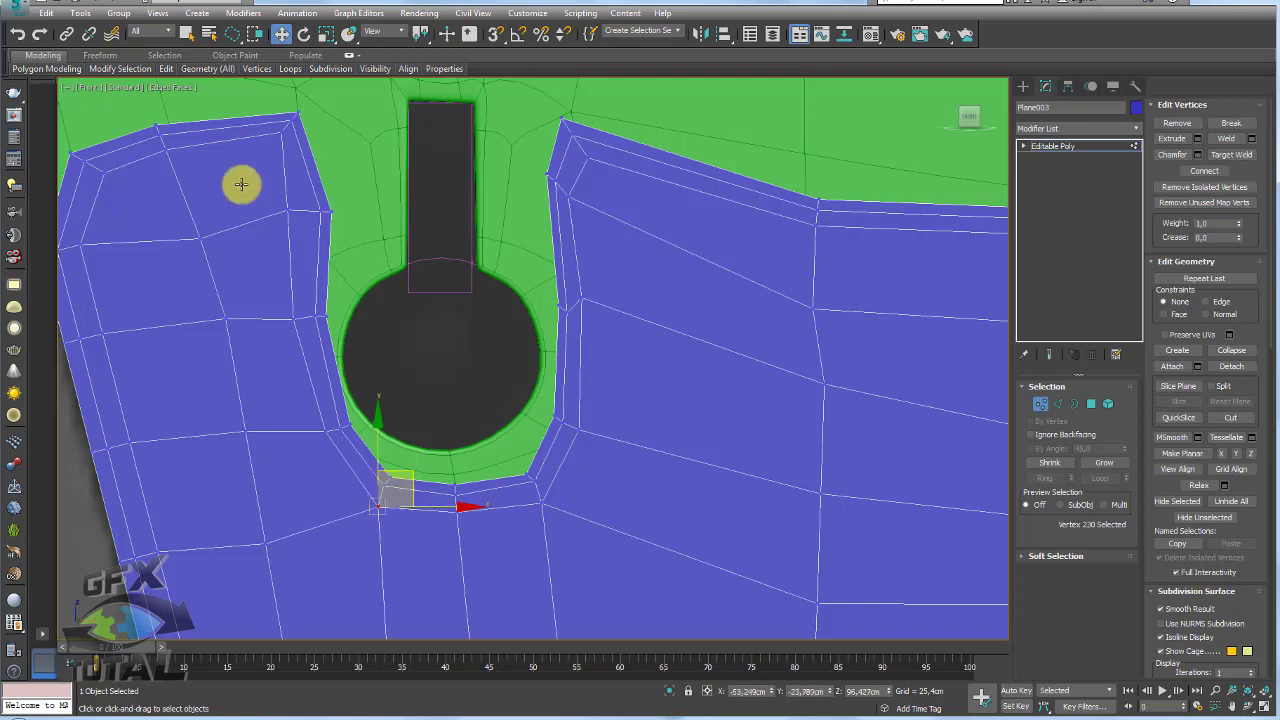
{"action": "left_click", "coordinate": [299, 210]}
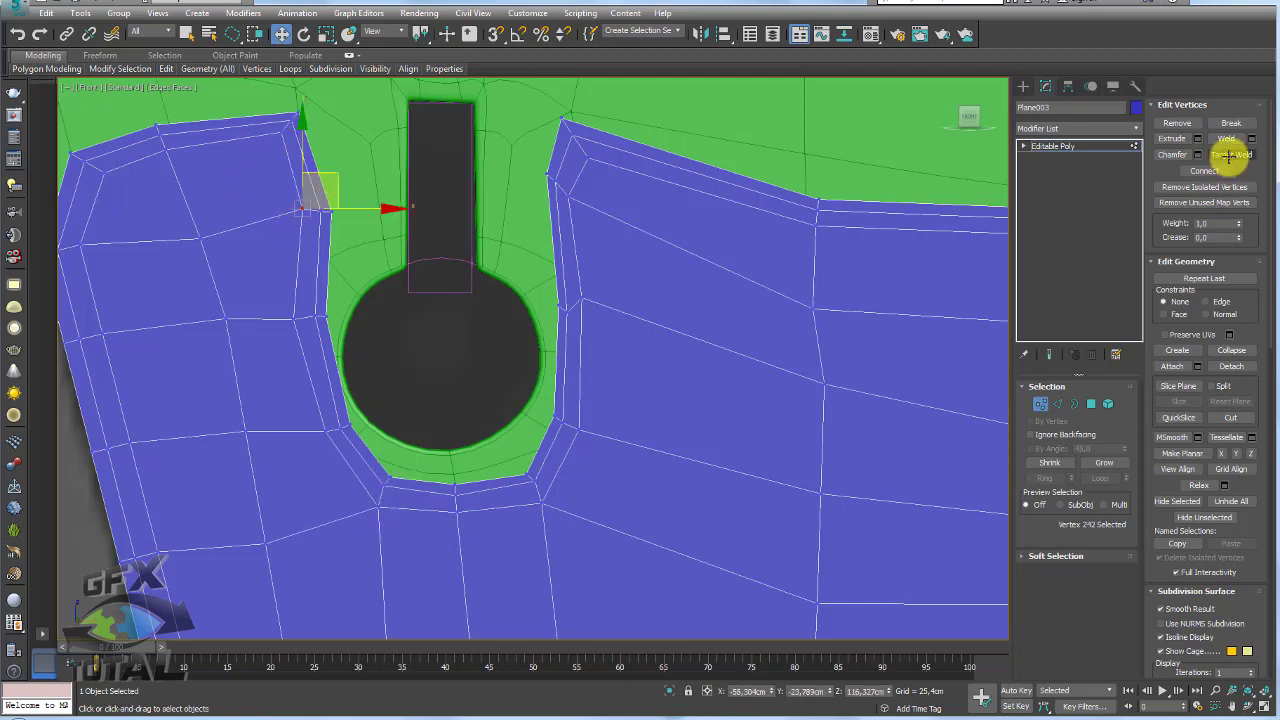
{"action": "left_click", "coordinate": [1060, 146]}
{"action": "scroll", "coordinate": [666, 257], "scroll_direction": "down", "scroll_amount": 3}
Add a Shell modifier (xshell) to give the teeth plate thickness
{"action": "scroll", "coordinate": [737, 283], "scroll_direction": "down", "scroll_amount": 3}
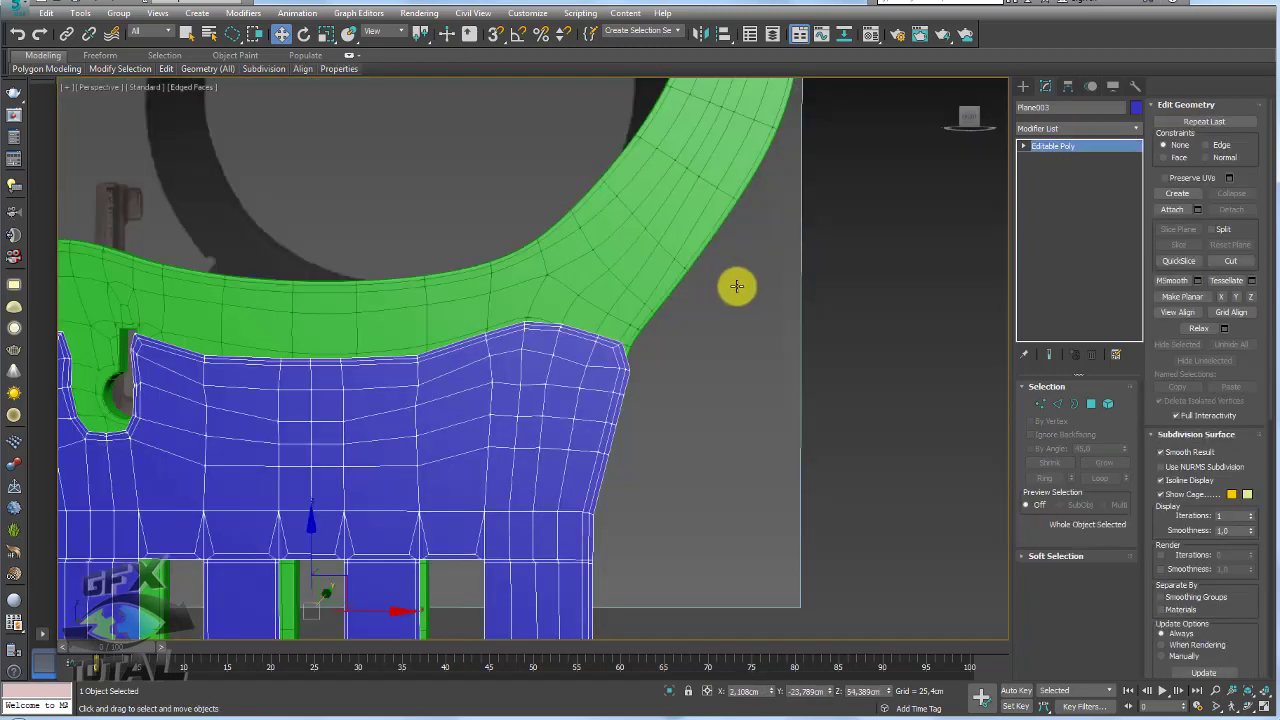
{"action": "scroll", "coordinate": [755, 323], "scroll_direction": "down", "scroll_amount": 3}
{"action": "mouse_move", "coordinate": [755, 323]}
{"action": "middle_mouse_down", "text": "alt"}
{"action": "mouse_move", "coordinate": [654, 354]}
{"action": "mouse_move", "coordinate": [688, 345]}
{"action": "middle_mouse_up", "text": "alt"}
{"action": "scroll", "coordinate": [654, 354], "scroll_direction": "up", "scroll_amount": 3}
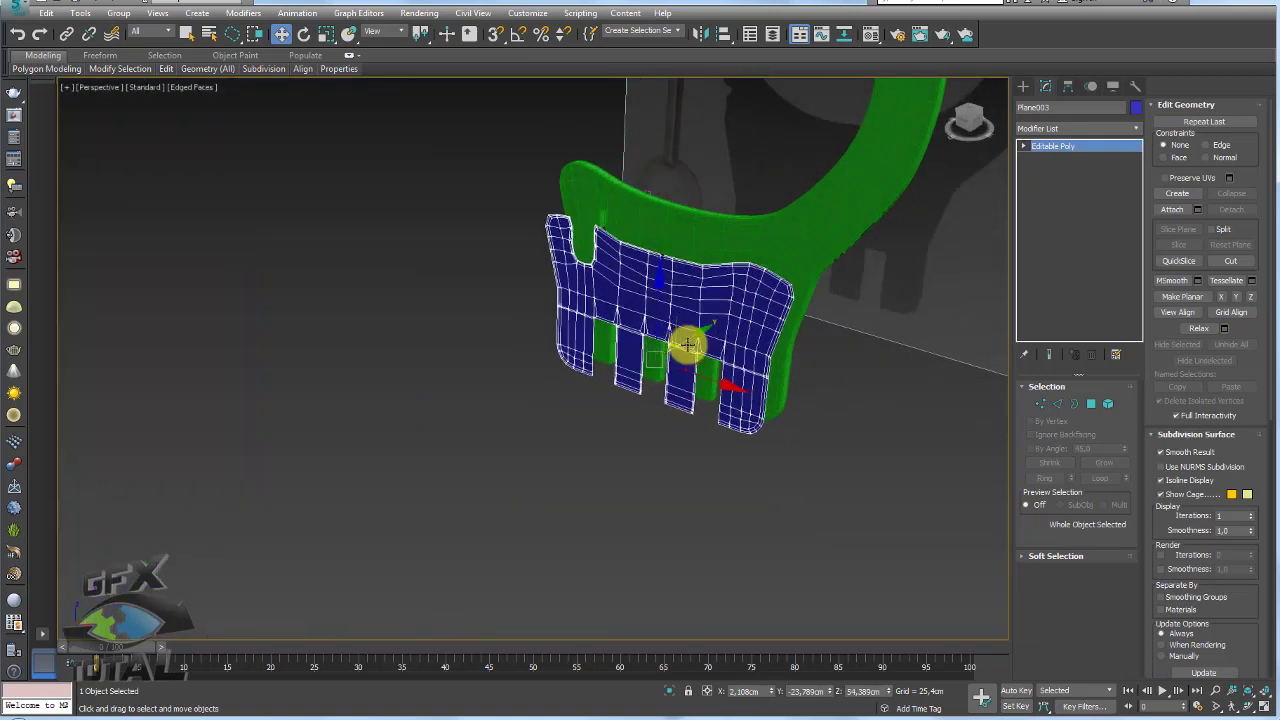
{"action": "type", "text": "xshell"}
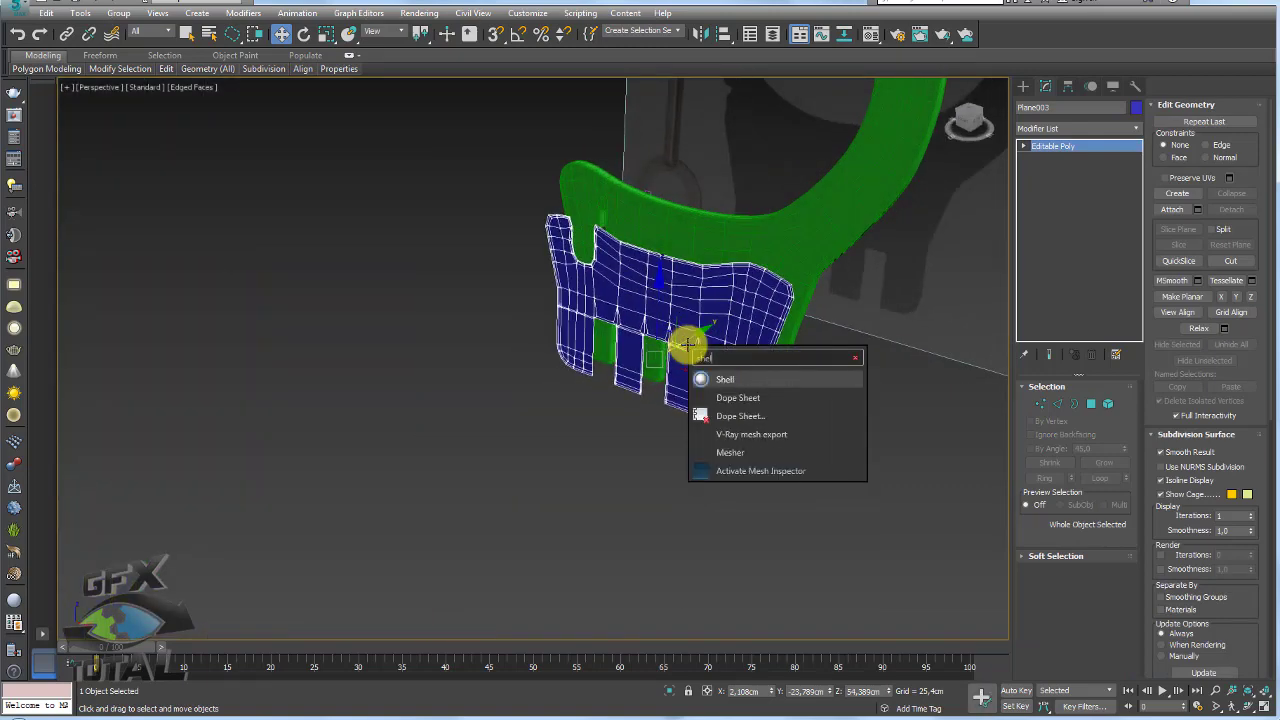
{"action": "key", "text": "Return"}
{"action": "middle_click_drag", "start_coordinate": [688, 345], "coordinate": [640, 354], "text": "alt"}
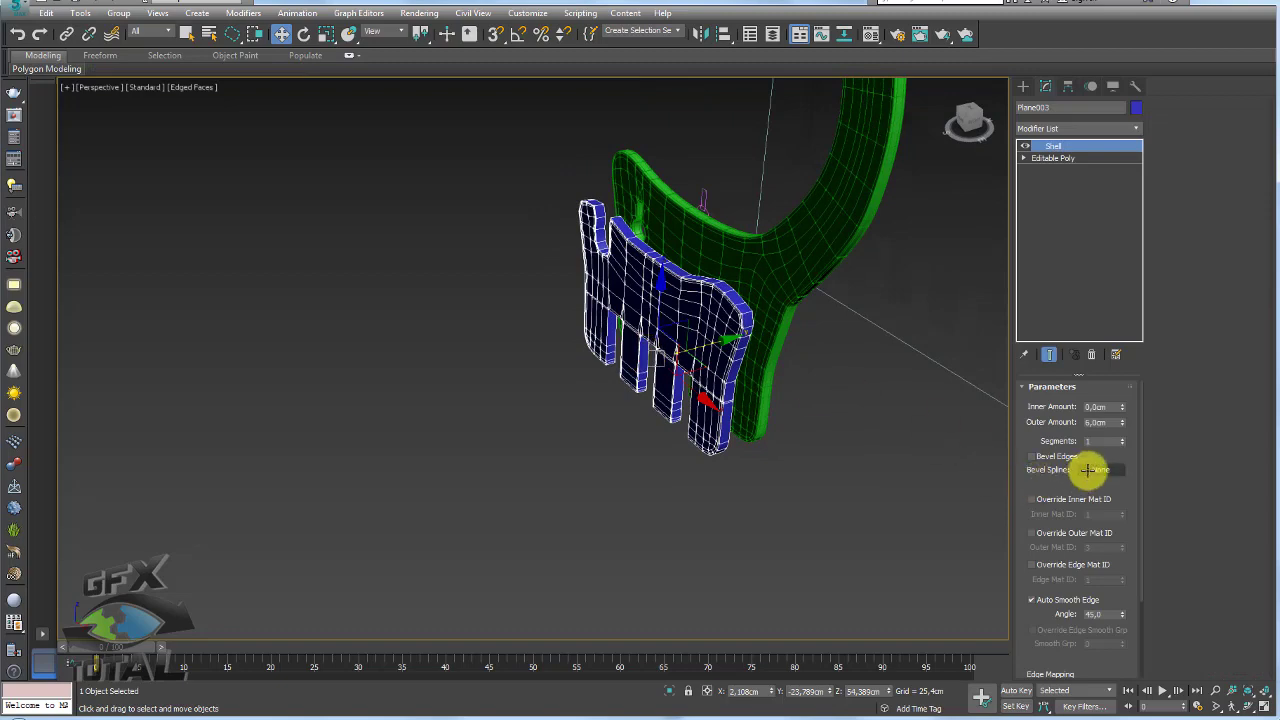
Add Edit Poly, ring-select a side edge, and Connect it with a pinched edge loop (~62)
{"action": "key", "text": "alt+e"}
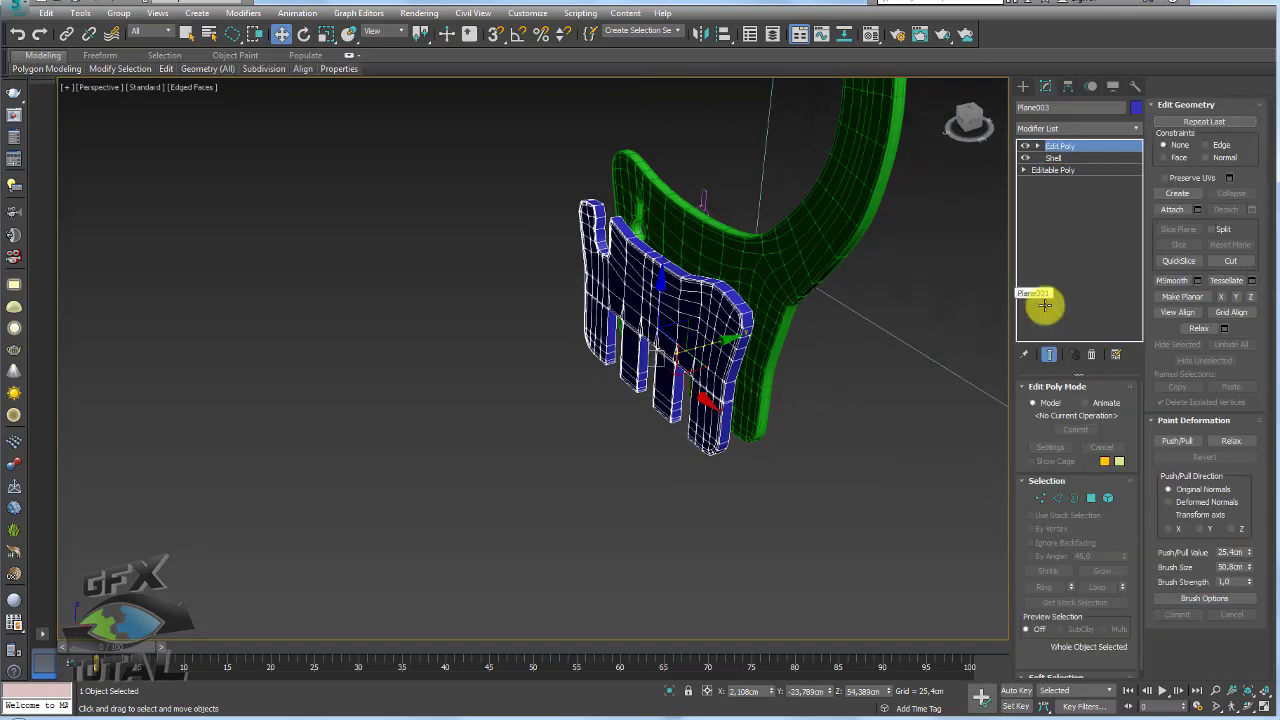
{"action": "left_click", "coordinate": [1056, 496]}
{"action": "scroll", "coordinate": [808, 380], "scroll_direction": "up", "scroll_amount": 3}
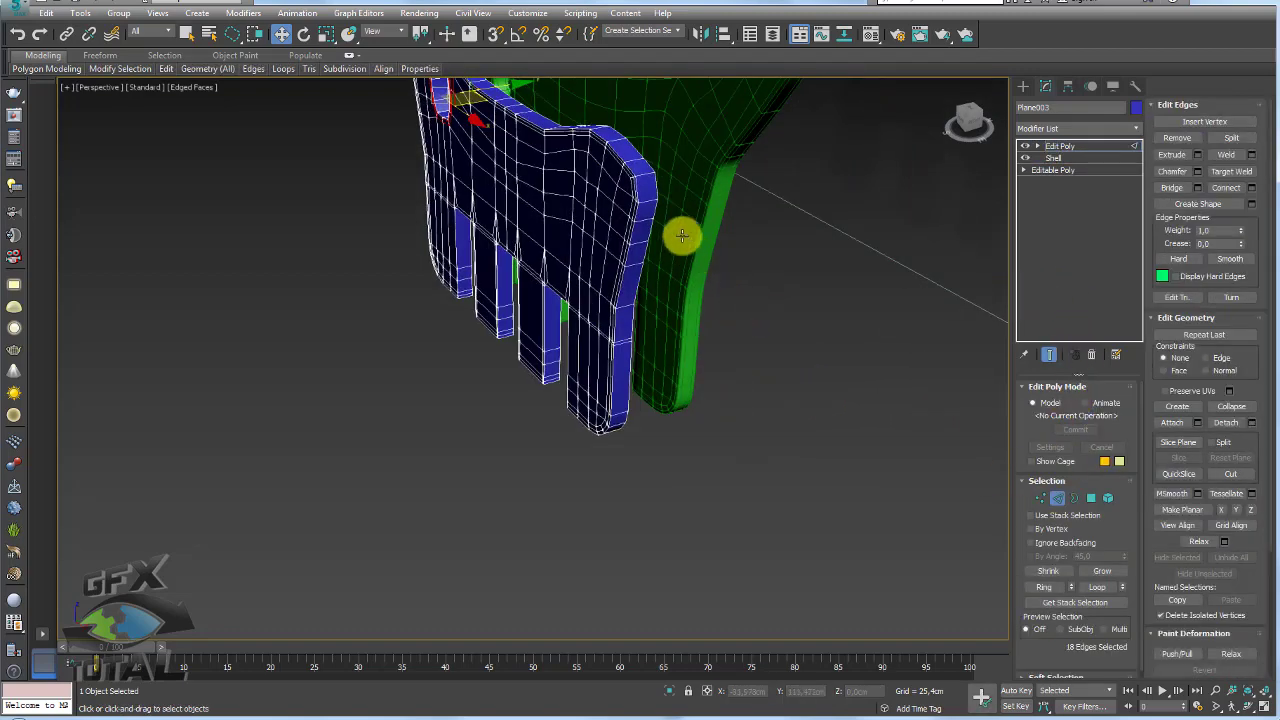
{"action": "left_click", "coordinate": [648, 197]}
{"action": "left_click", "coordinate": [1044, 587]}
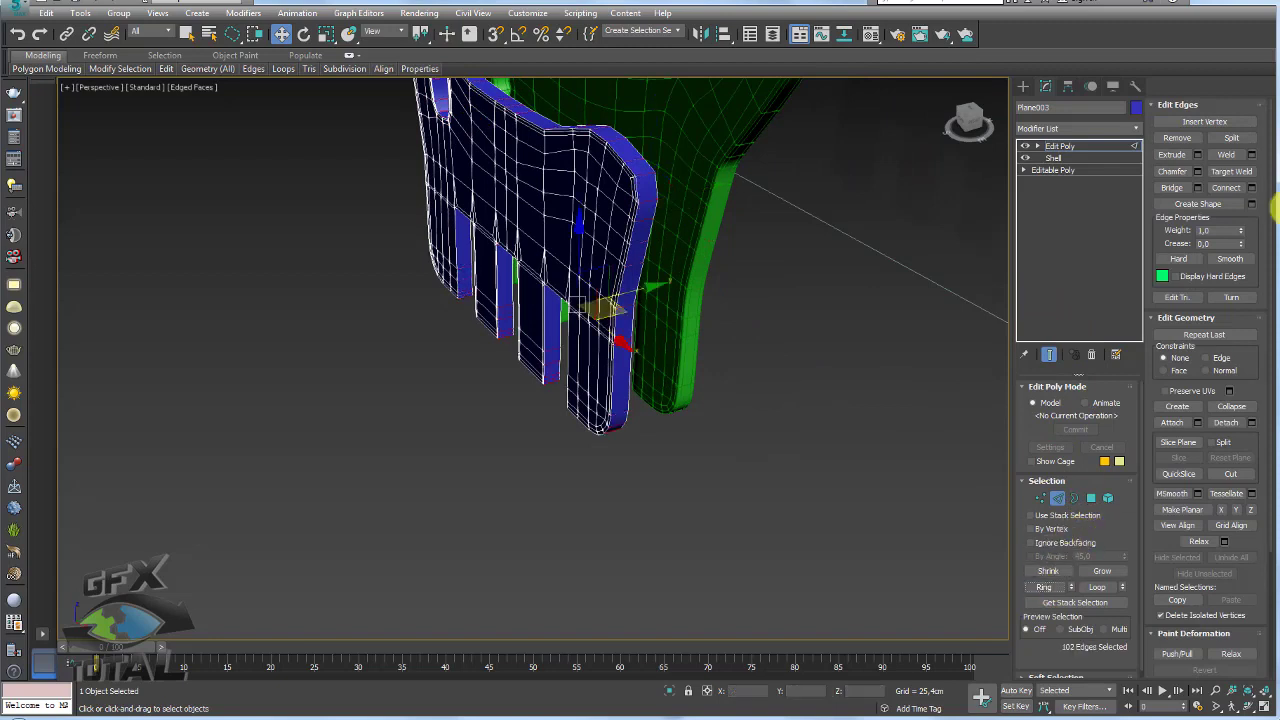
{"action": "left_click", "coordinate": [1217, 187]}
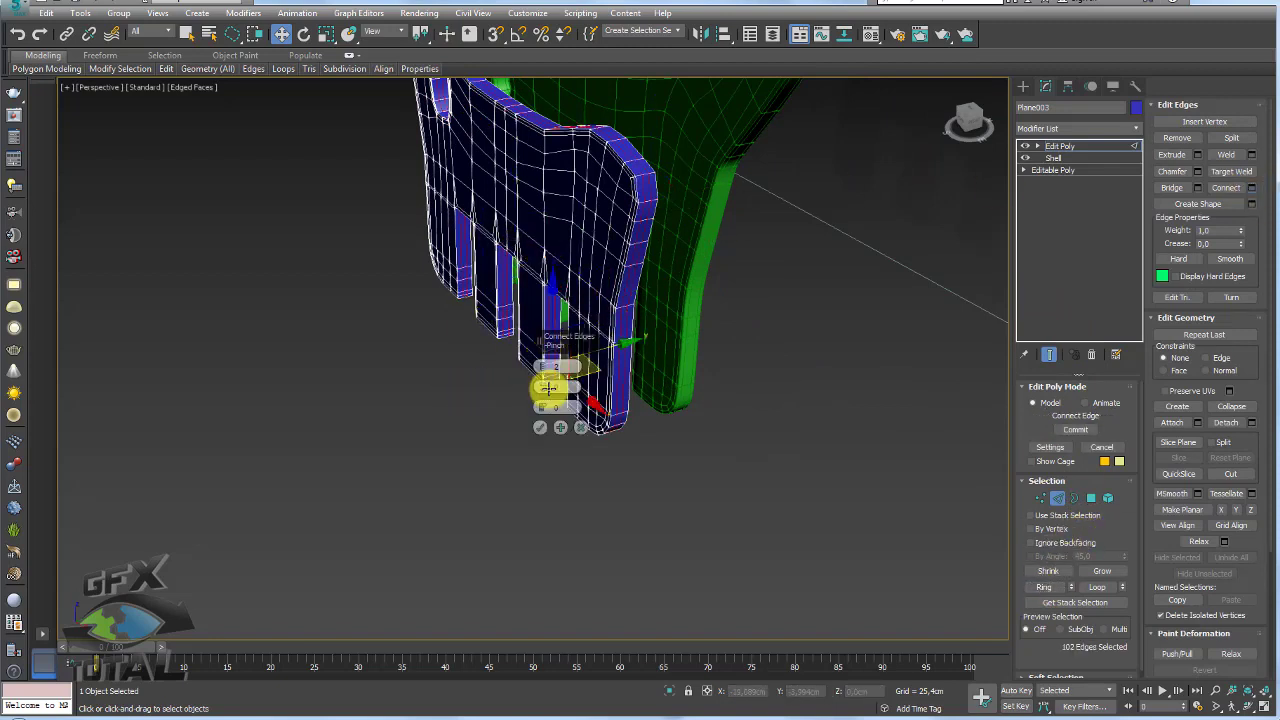
{"action": "left_click_drag", "start_coordinate": [541, 375], "coordinate": [544, 237]}
{"action": "scroll", "coordinate": [646, 206], "scroll_direction": "up", "scroll_amount": 2}
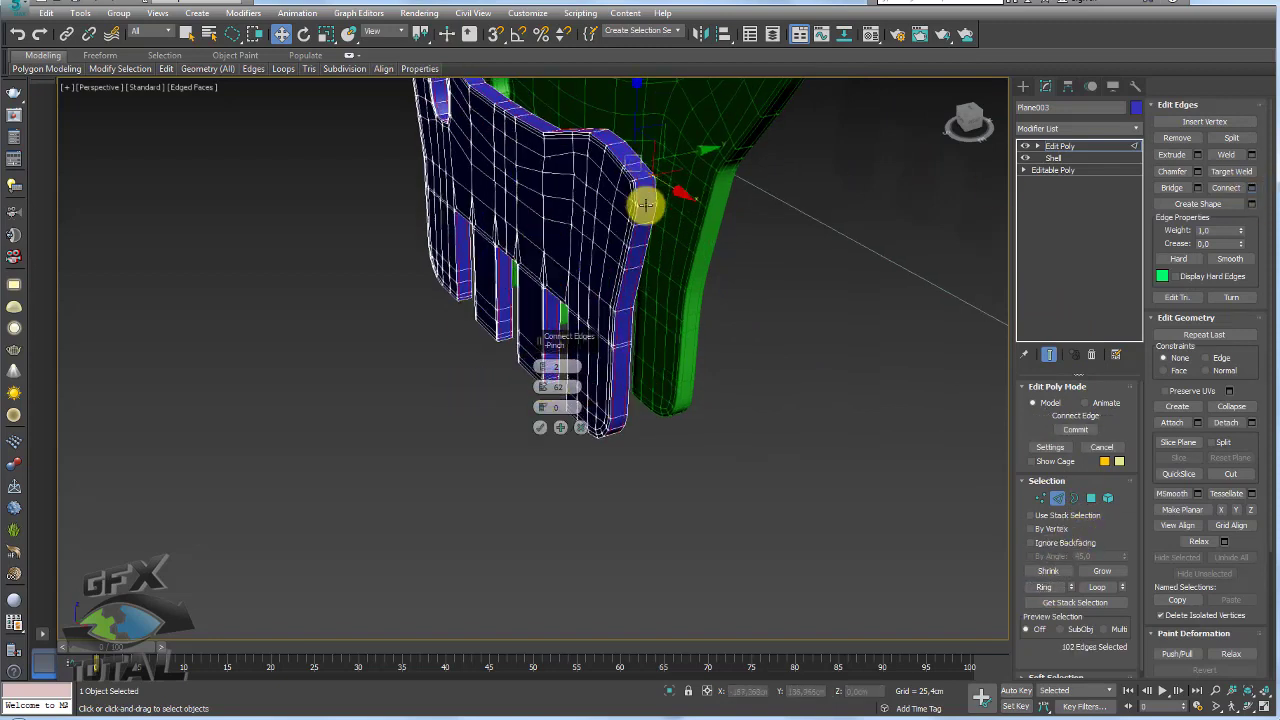
{"action": "scroll", "coordinate": [646, 206], "scroll_direction": "up", "scroll_amount": 5}
{"action": "left_click_drag", "start_coordinate": [543, 423], "coordinate": [541, 383]}
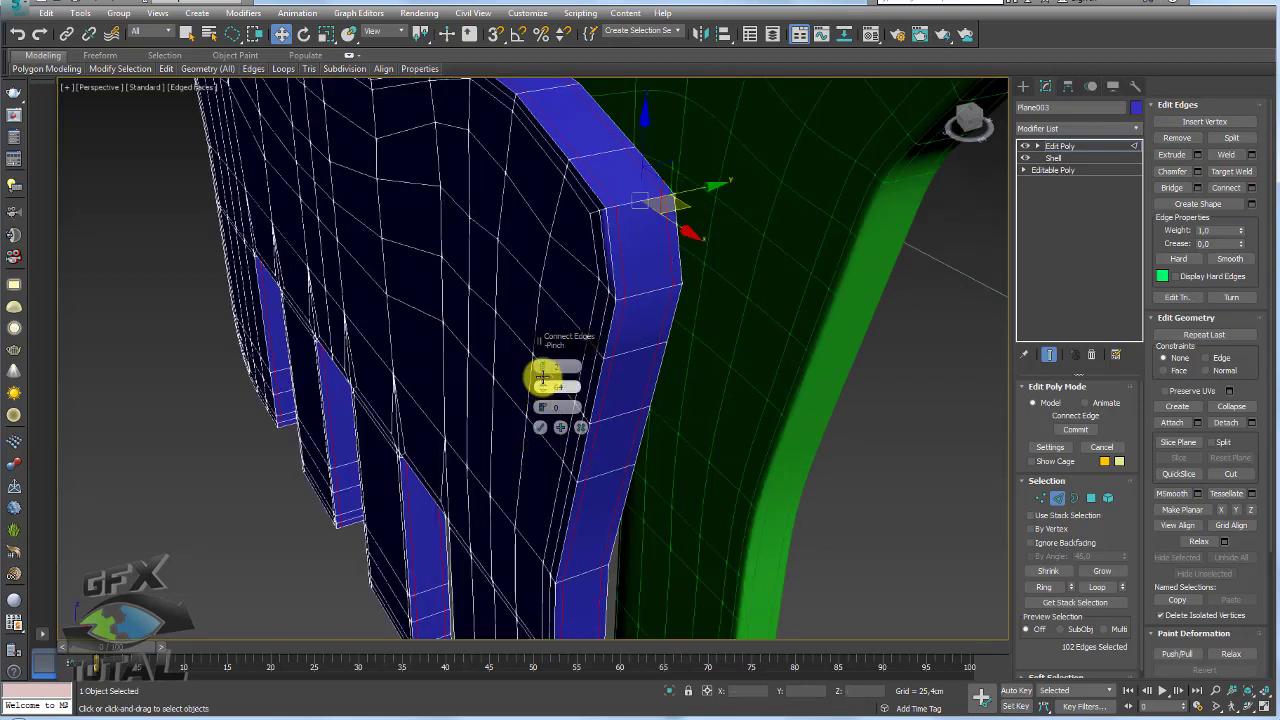
{"action": "left_click", "coordinate": [540, 427]}
Return to object level and view the plates edge-on
{"action": "left_click", "coordinate": [1060, 146]}
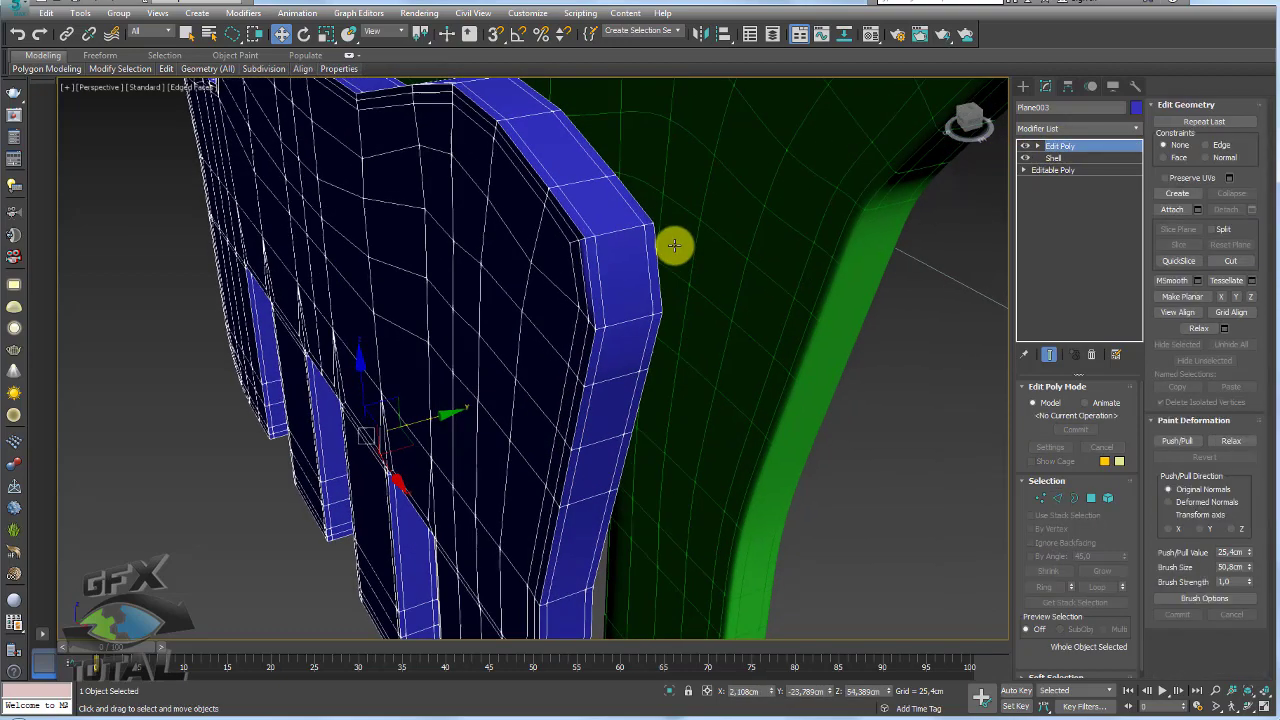
{"action": "scroll", "coordinate": [674, 245], "scroll_direction": "down", "scroll_amount": 10}
{"action": "mouse_move", "coordinate": [663, 289]}
{"action": "middle_mouse_down", "text": "alt"}
{"action": "mouse_move", "coordinate": [606, 320]}
{"action": "mouse_move", "coordinate": [720, 326]}
{"action": "mouse_move", "coordinate": [686, 323]}
{"action": "mouse_move", "coordinate": [671, 286]}
{"action": "mouse_move", "coordinate": [671, 323]}
{"action": "mouse_move", "coordinate": [622, 339]}
{"action": "mouse_move", "coordinate": [651, 320]}
{"action": "mouse_move", "coordinate": [649, 383]}
{"action": "mouse_move", "coordinate": [628, 411]}
{"action": "middle_mouse_up", "text": "alt"}
{"action": "scroll", "coordinate": [625, 355], "scroll_direction": "up", "scroll_amount": 5}
Apply TurboSmooth to the teeth plate with Isoline Display on and 2 iterations
{"action": "key", "text": "ctrl+t"}
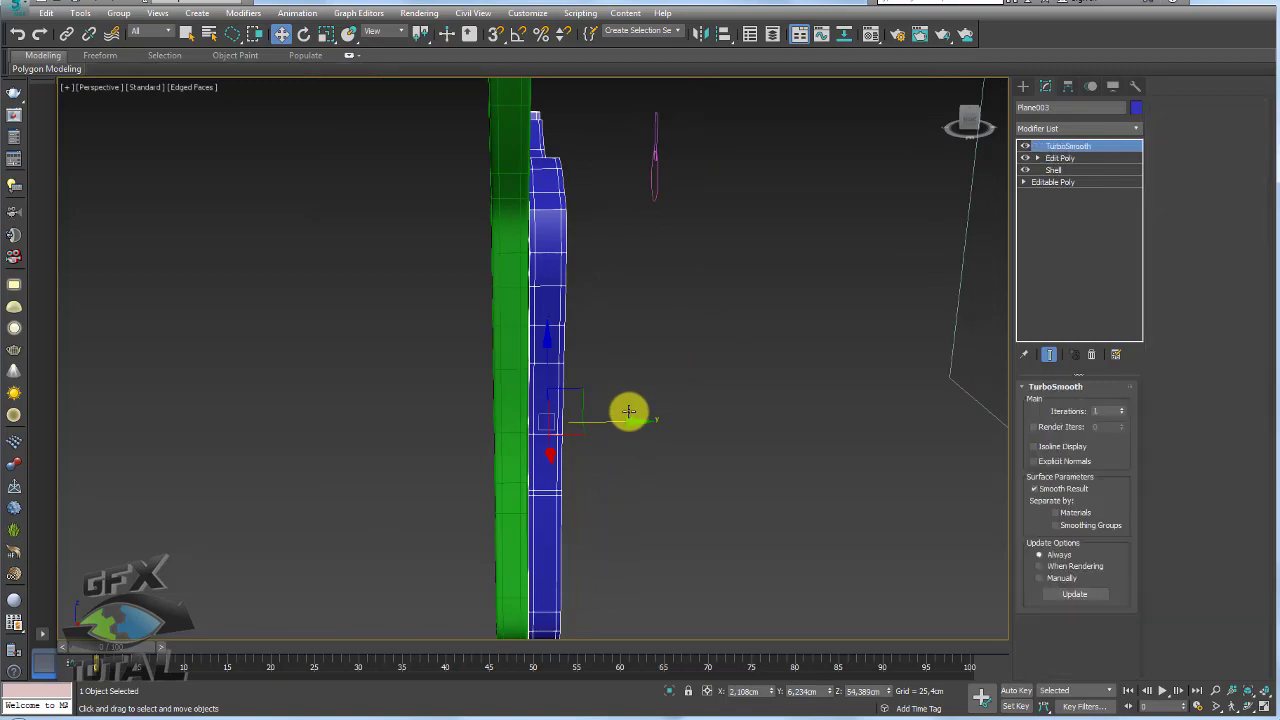
{"action": "left_click", "coordinate": [1040, 446]}
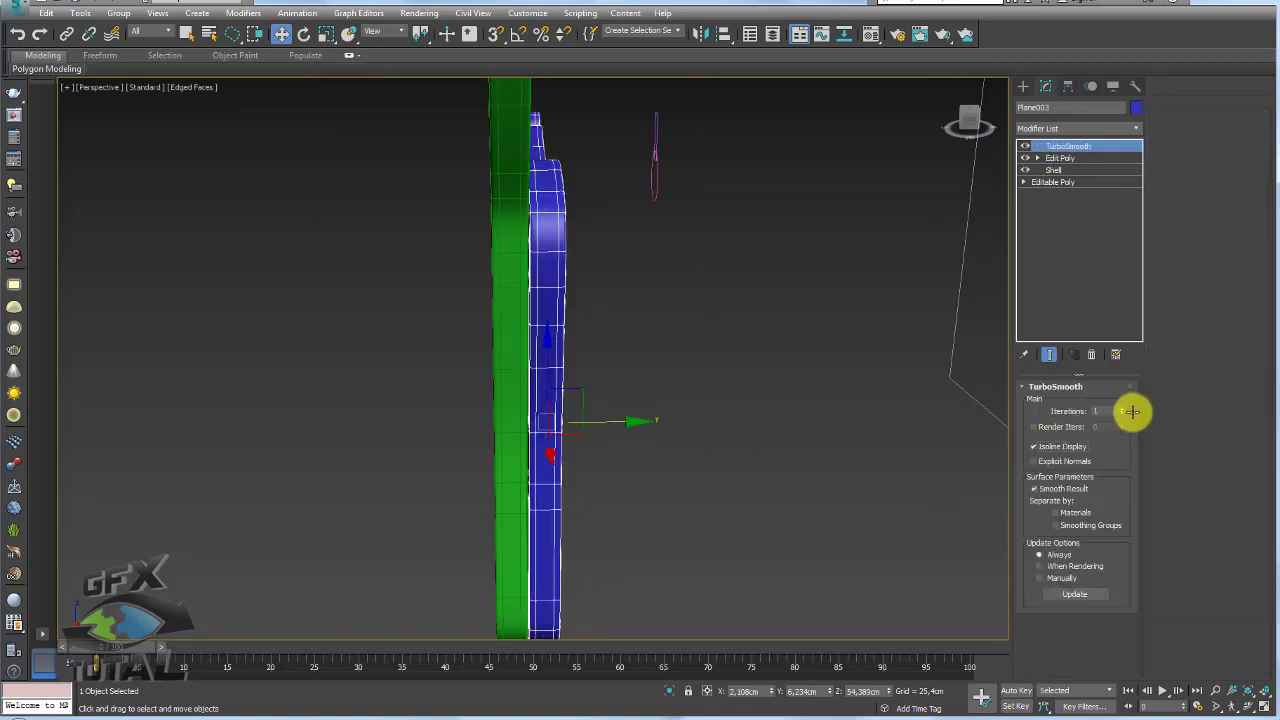
{"action": "left_click", "coordinate": [1121, 408]}
{"action": "mouse_move", "coordinate": [823, 409]}
{"action": "middle_mouse_down", "text": "alt"}
{"action": "mouse_move", "coordinate": [720, 429]}
{"action": "mouse_move", "coordinate": [688, 397]}
{"action": "mouse_move", "coordinate": [751, 406]}
{"action": "mouse_move", "coordinate": [771, 366]}
{"action": "middle_mouse_up", "text": "alt"}
Clone the green lock plate Plane002 as a Copy, creating Plane004
{"action": "left_click", "coordinate": [637, 279]}
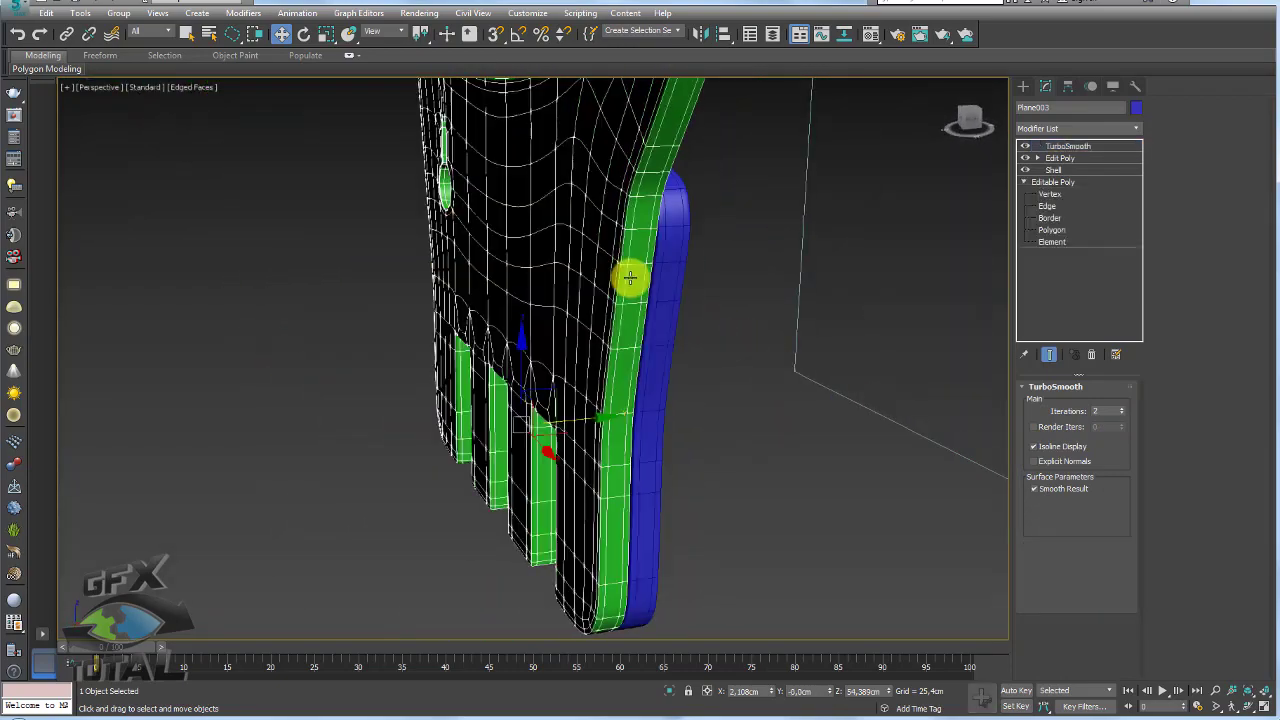
{"action": "mouse_move", "coordinate": [631, 277]}
{"action": "middle_mouse_down", "text": "alt"}
{"action": "mouse_move", "coordinate": [695, 316]}
{"action": "mouse_move", "coordinate": [609, 423]}
{"action": "middle_mouse_up", "text": "alt"}
{"action": "left_click", "coordinate": [609, 423]}
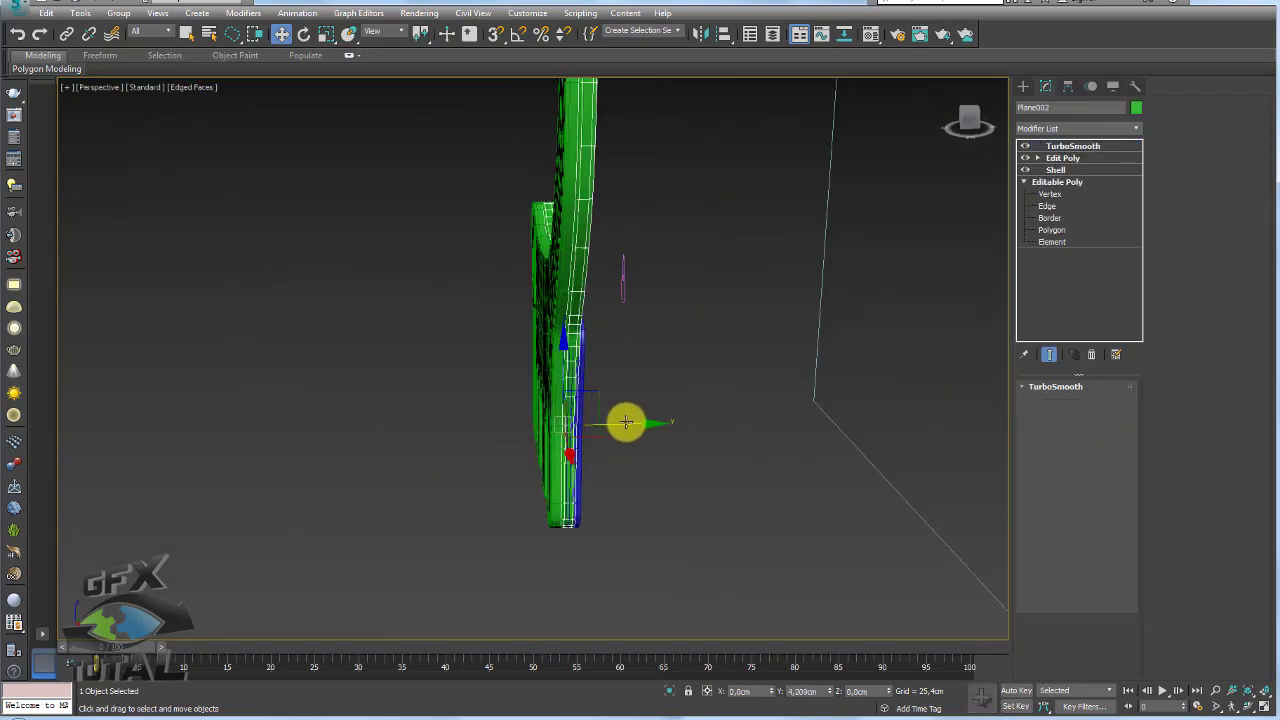
{"action": "left_click_drag", "start_coordinate": [641, 421], "coordinate": [640, 423], "text": "shift"}
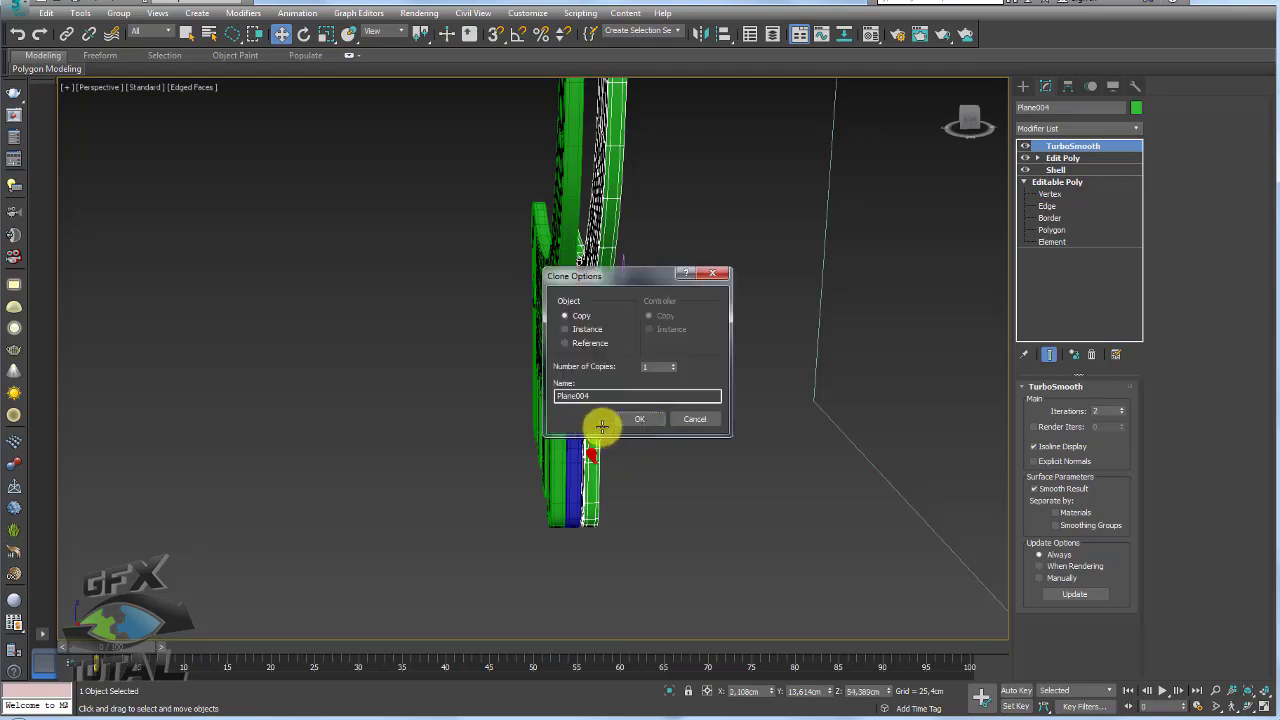
{"action": "key", "text": "Return"}
Inspect the green plate's side and keyhole, then open the handcuff reference photo
{"action": "scroll", "coordinate": [615, 409], "scroll_direction": "up", "scroll_amount": 5}
{"action": "middle_click_drag", "start_coordinate": [607, 452], "coordinate": [620, 433], "text": "alt"}
{"action": "scroll", "coordinate": [620, 433], "scroll_direction": "down", "scroll_amount": 5}
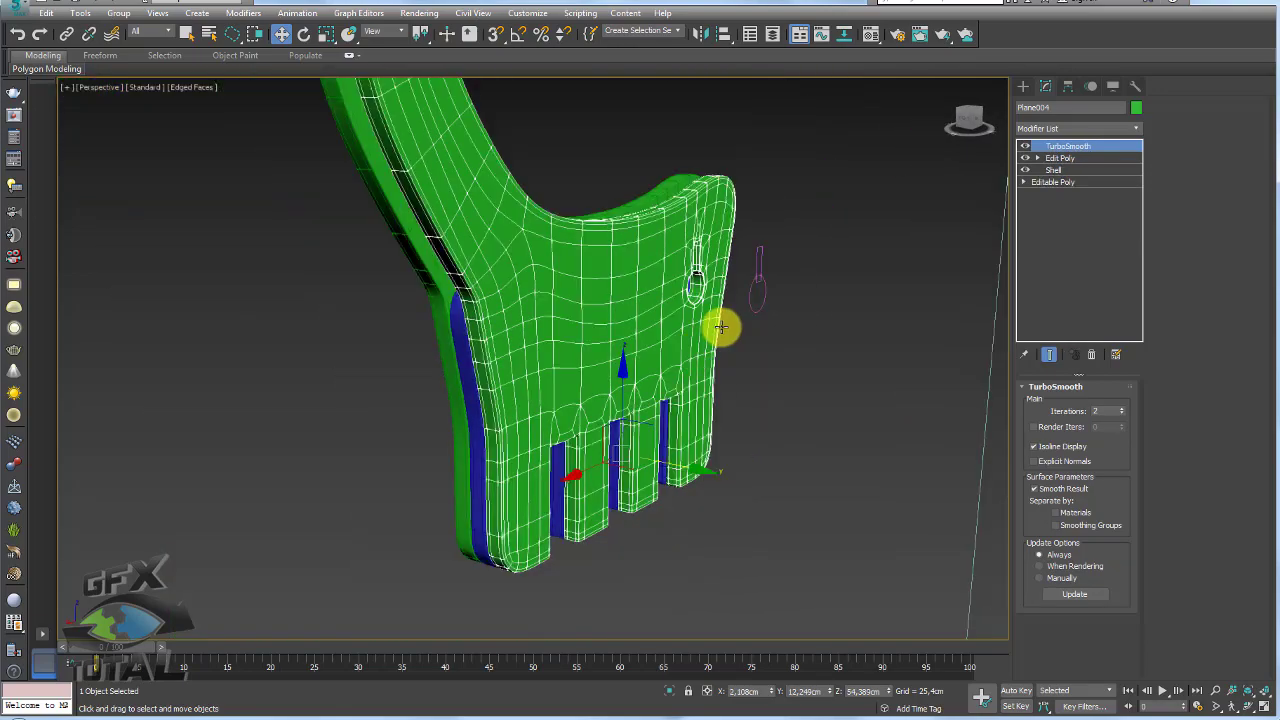
{"action": "middle_click_drag", "start_coordinate": [723, 323], "coordinate": [780, 363], "text": "alt"}
{"action": "scroll", "coordinate": [657, 340], "scroll_direction": "up", "scroll_amount": 4}
{"action": "mouse_move", "coordinate": [747, 262]}
{"action": "middle_mouse_down", "text": "alt"}
{"action": "mouse_move", "coordinate": [703, 351]}
{"action": "mouse_move", "coordinate": [703, 297]}
{"action": "mouse_move", "coordinate": [789, 303]}
{"action": "mouse_move", "coordinate": [572, 598]}
{"action": "middle_mouse_up", "text": "alt"}
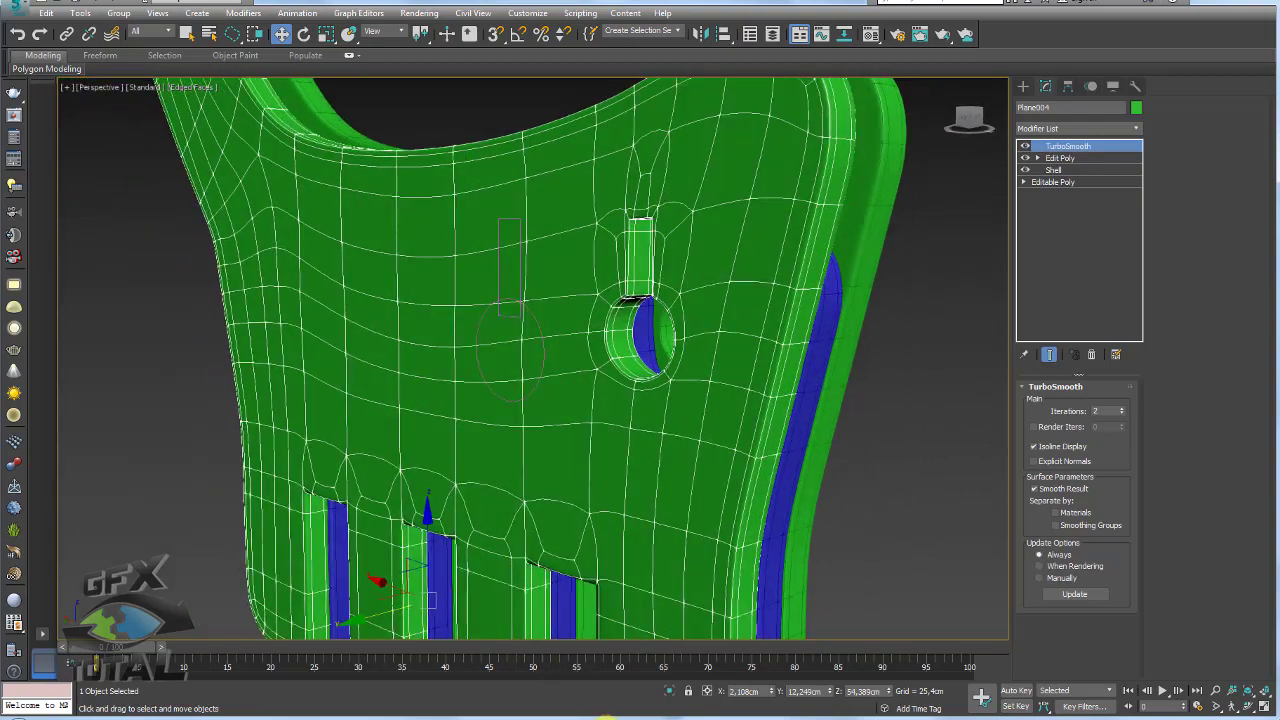
{"action": "left_click", "coordinate": [606, 716]}
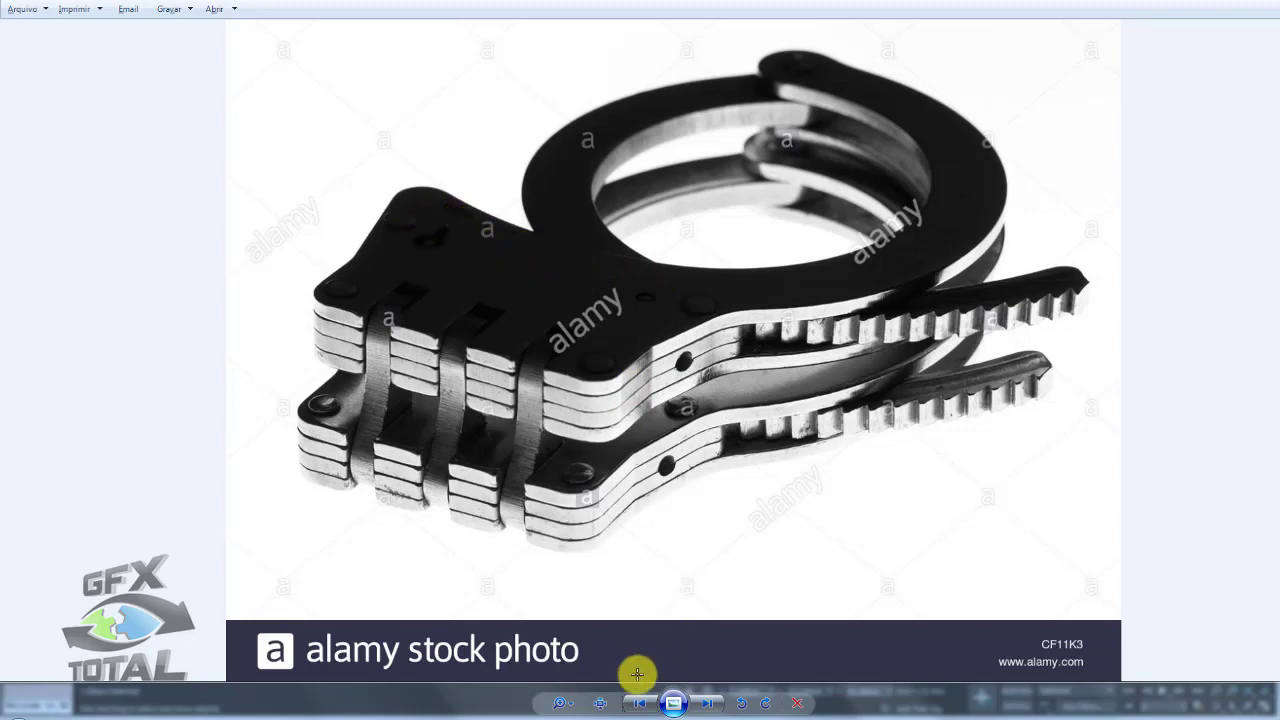
Browse back and forth through the key and black handcuff reference photos
{"action": "left_click", "coordinate": [634, 706]}
{"action": "left_click", "coordinate": [634, 706]}
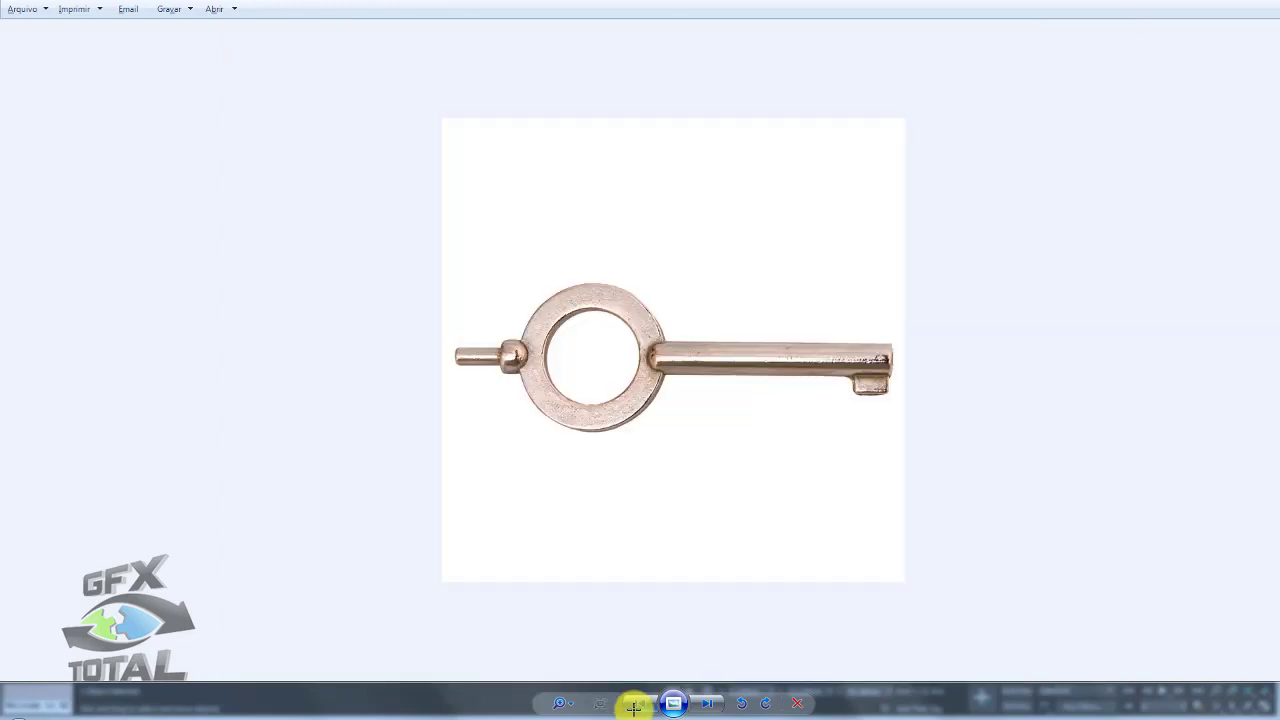
{"action": "left_click", "coordinate": [634, 706]}
{"action": "left_click", "coordinate": [634, 706]}
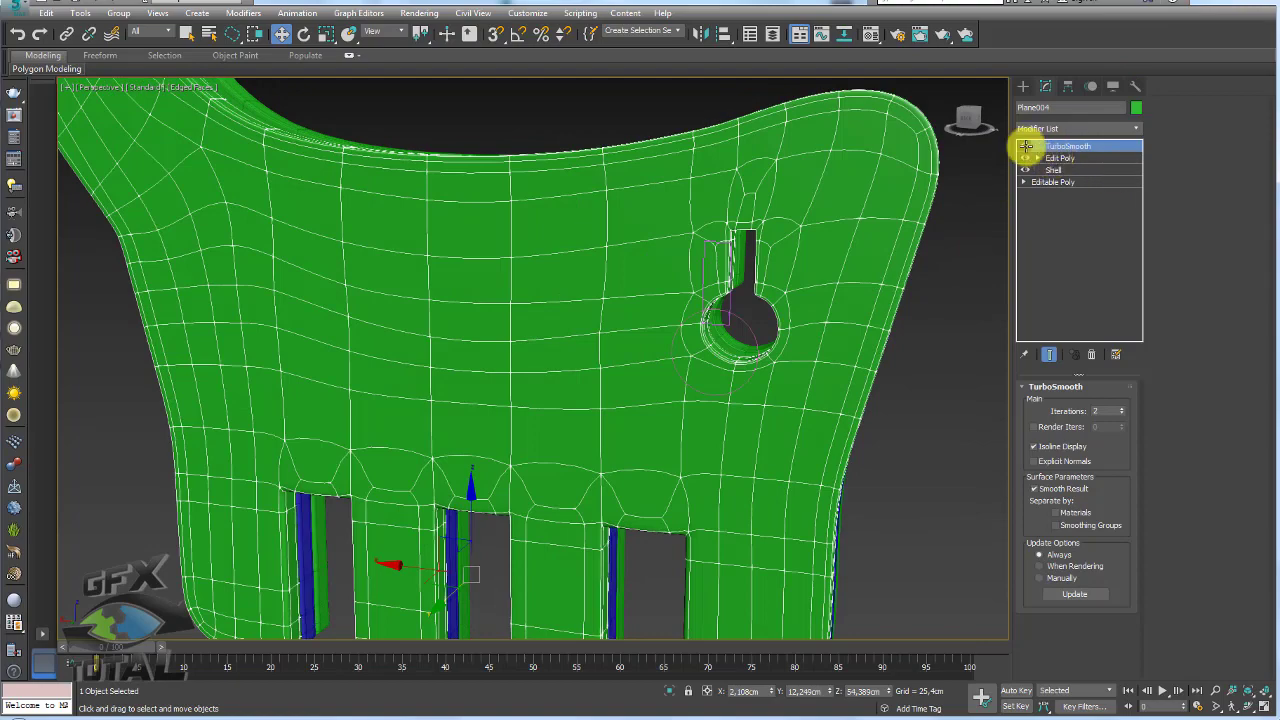
Turn off the TurboSmooth, Edit Poly and Shell results and work on the base mesh's edges
{"action": "left_click", "coordinate": [1025, 146]}
{"action": "left_click", "coordinate": [1025, 158]}
{"action": "left_click", "coordinate": [1025, 170]}
{"action": "left_click", "coordinate": [1052, 182]}
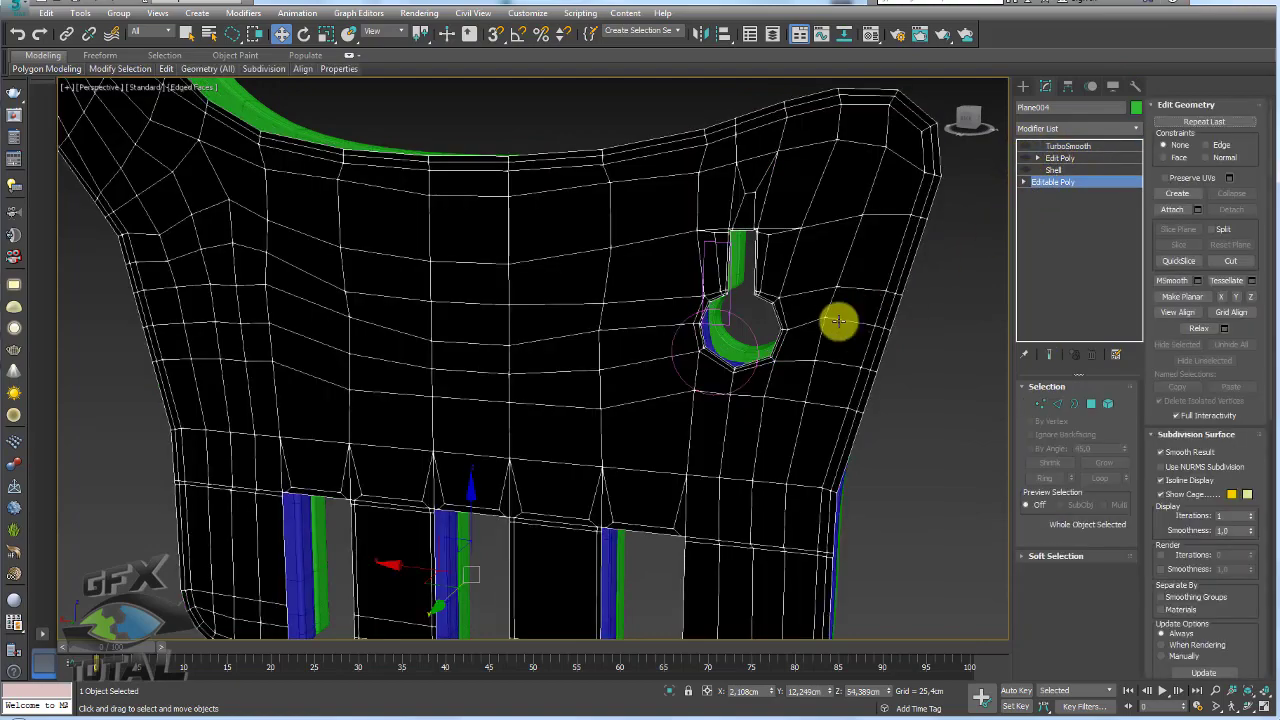
{"action": "scroll", "coordinate": [838, 320], "scroll_direction": "down", "scroll_amount": 2}
{"action": "left_click", "coordinate": [1057, 403]}
In front view, fill the slot between its left and right edges
{"action": "scroll", "coordinate": [786, 272], "scroll_direction": "up", "scroll_amount": 2}
{"action": "scroll", "coordinate": [750, 255], "scroll_direction": "up", "scroll_amount": 3}
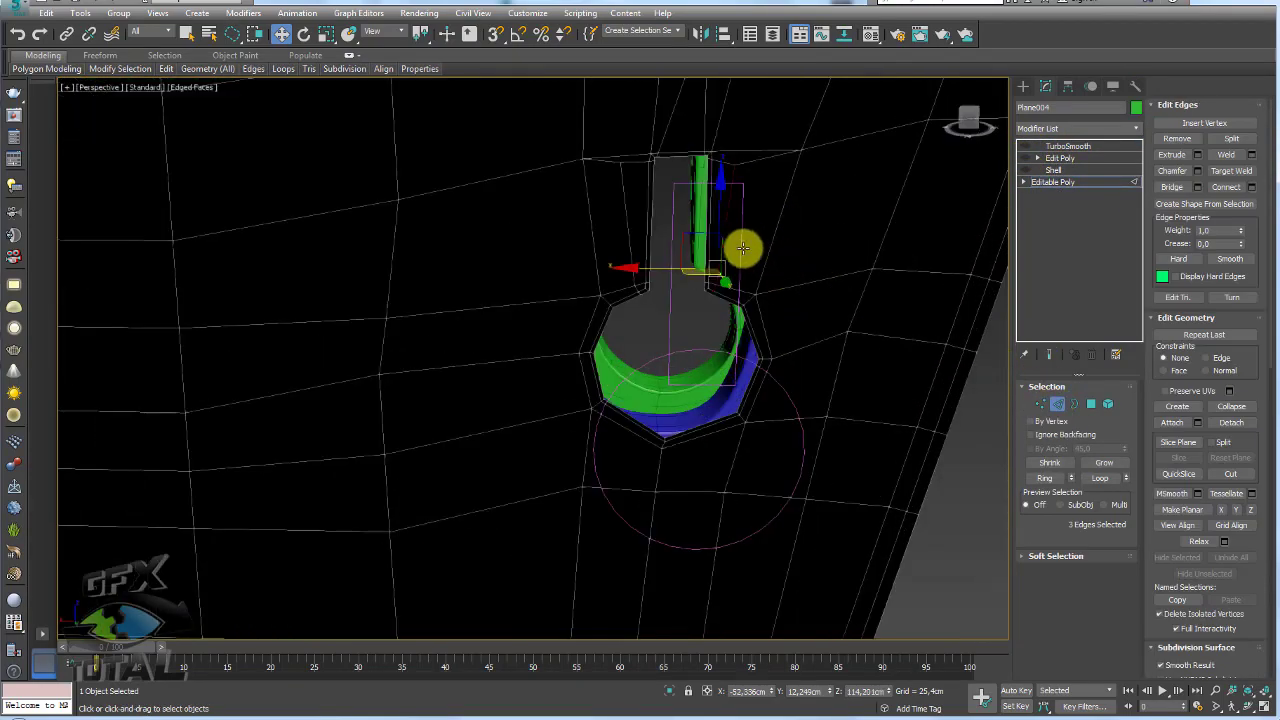
{"action": "scroll", "coordinate": [780, 450], "scroll_direction": "down", "scroll_amount": 4}
{"action": "scroll", "coordinate": [775, 578], "scroll_direction": "up", "scroll_amount": 5}
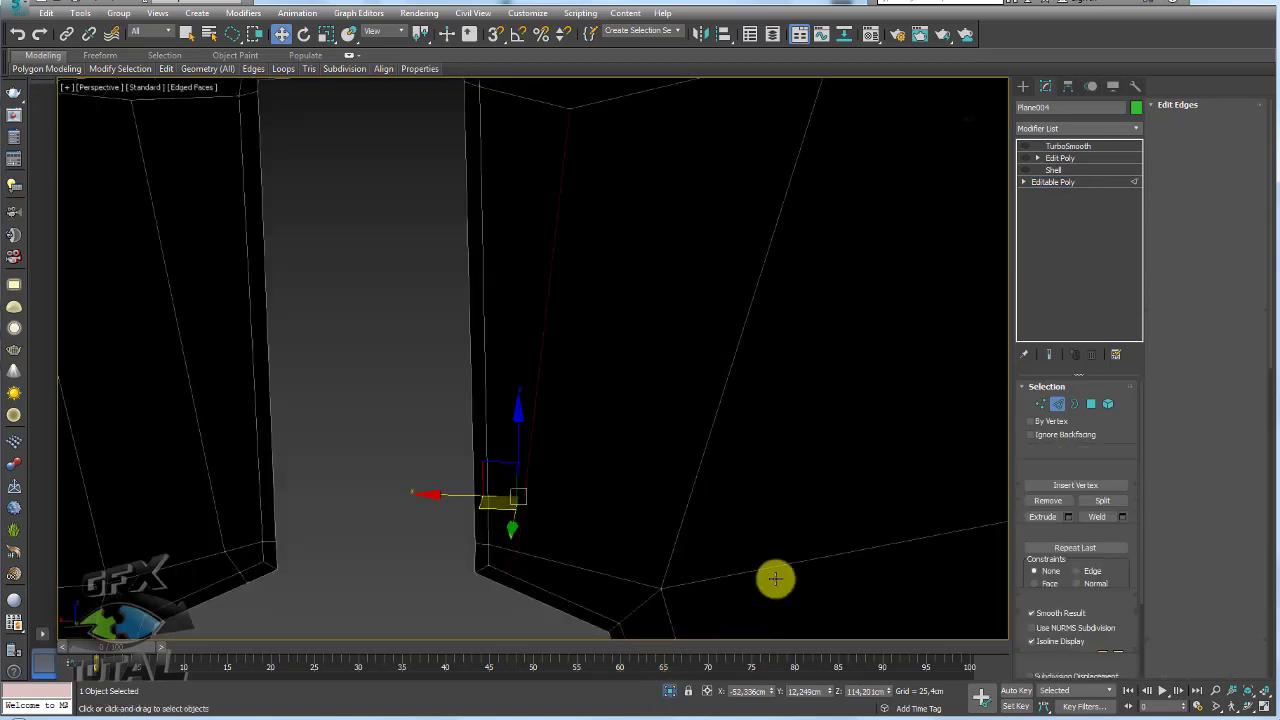
{"action": "mouse_move", "coordinate": [775, 578]}
{"action": "middle_mouse_down", "text": "alt"}
{"action": "mouse_move", "coordinate": [697, 511]}
{"action": "mouse_move", "coordinate": [565, 510]}
{"action": "middle_mouse_up", "text": "alt"}
{"action": "key", "text": "f"}
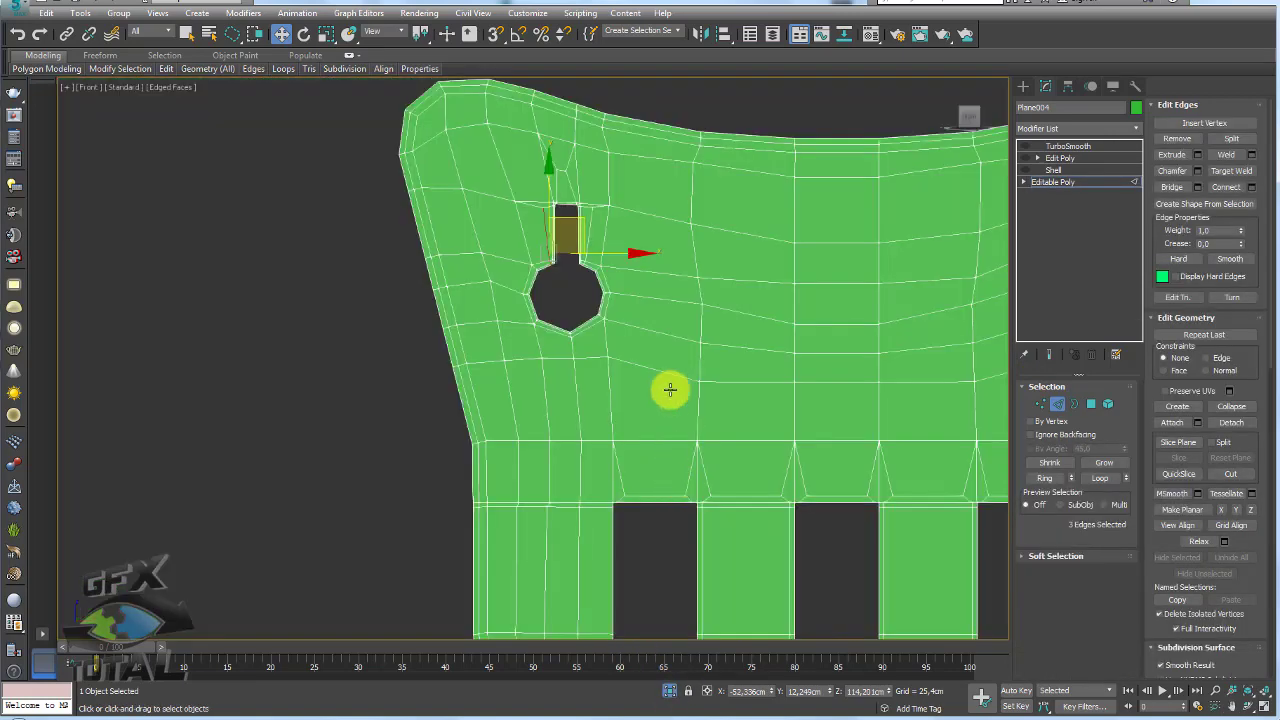
{"action": "scroll", "coordinate": [726, 440], "scroll_direction": "up", "scroll_amount": 2}
{"action": "scroll", "coordinate": [560, 306], "scroll_direction": "up", "scroll_amount": 2}
{"action": "scroll", "coordinate": [600, 380], "scroll_direction": "up", "scroll_amount": 2}
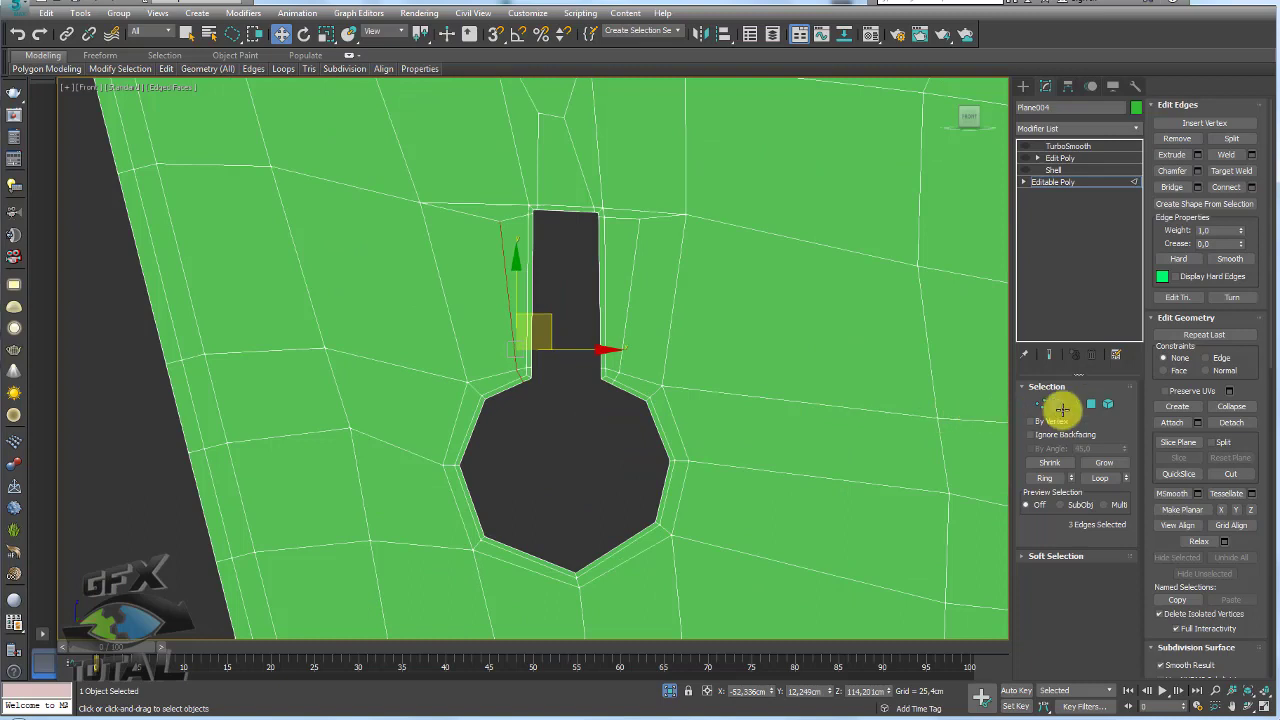
{"action": "scroll", "coordinate": [577, 390], "scroll_direction": "up", "scroll_amount": 2}
{"action": "left_click_drag", "start_coordinate": [515, 382], "coordinate": [520, 371]}
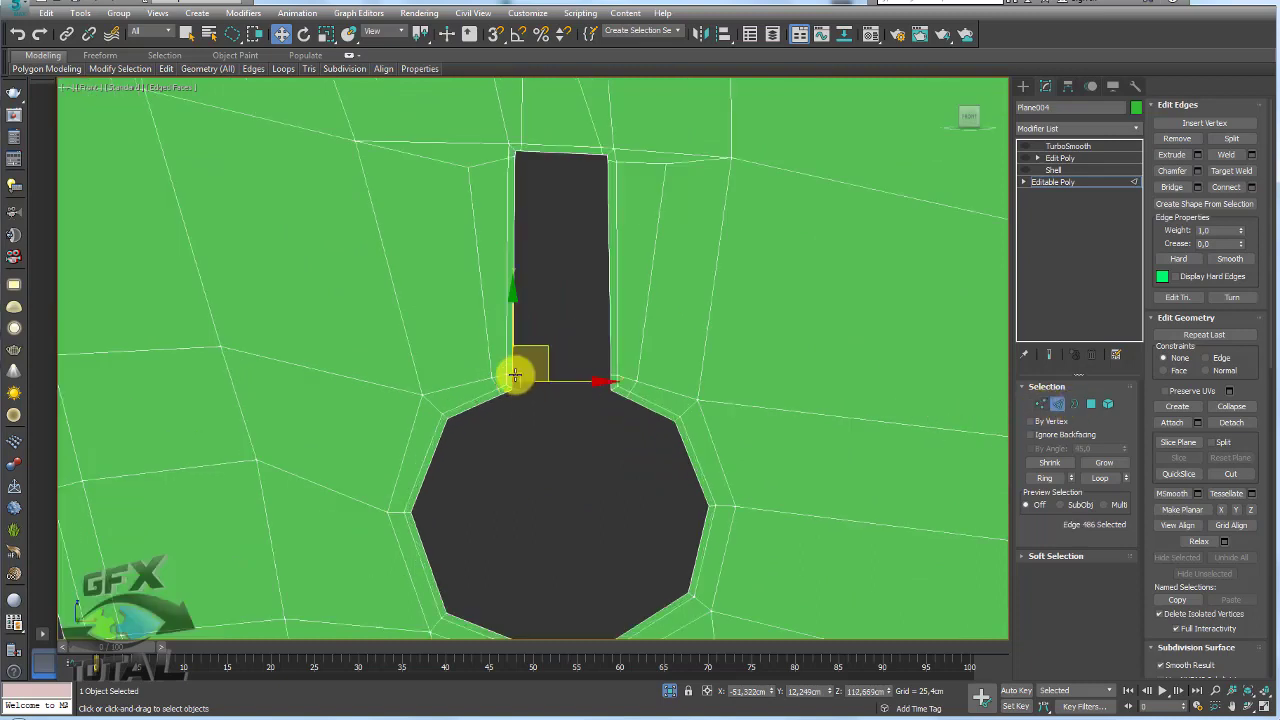
{"action": "left_click", "coordinate": [609, 368]}
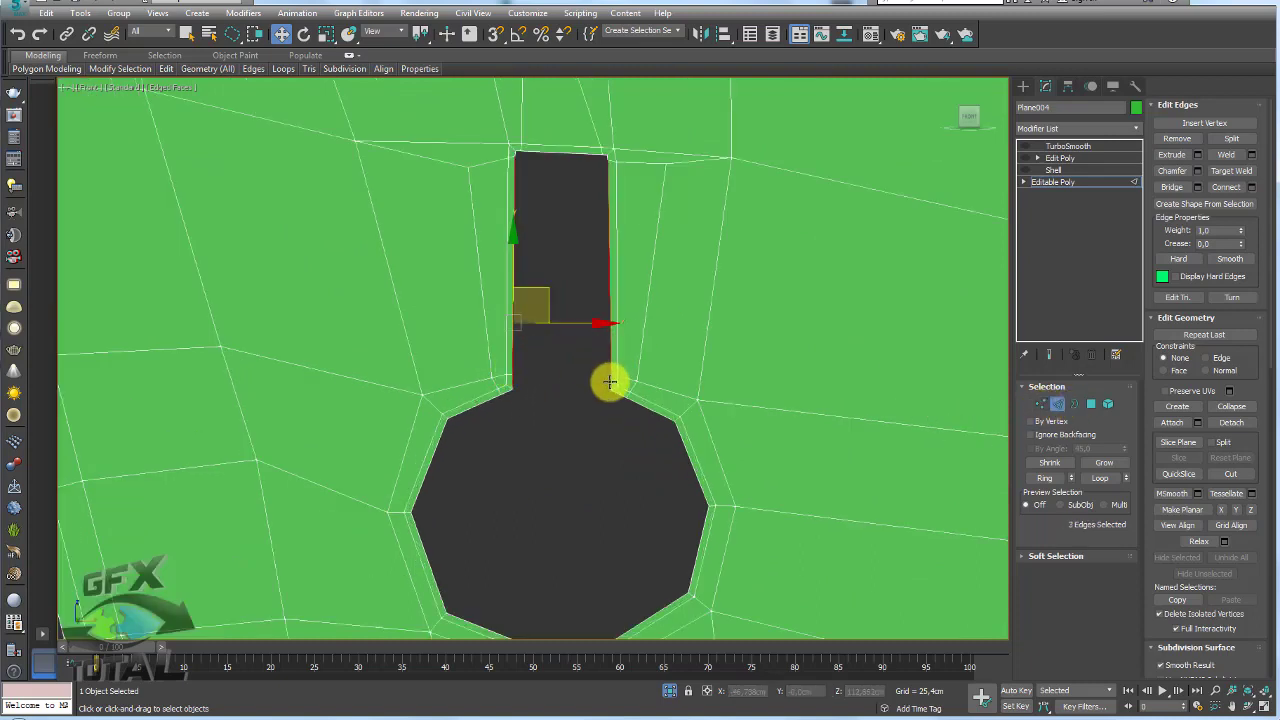
{"action": "left_click", "coordinate": [1171, 187]}
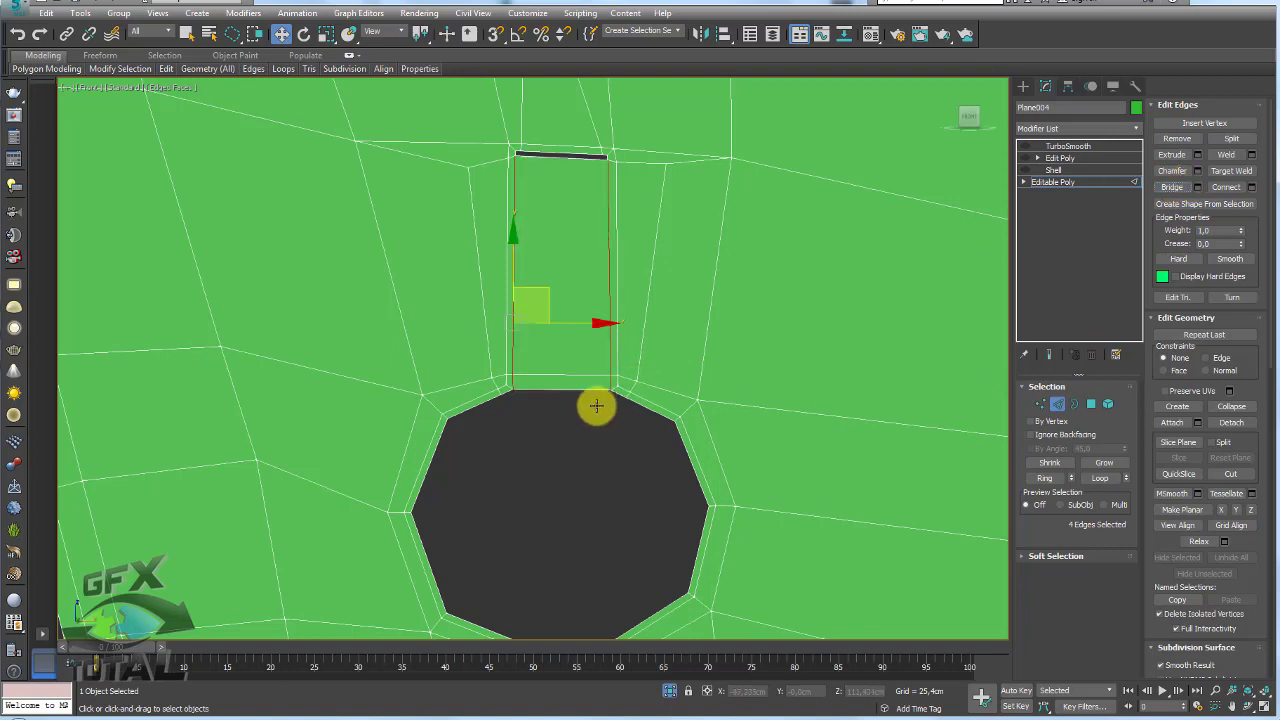
Remove the three vertical and diagonal edges above the slot
{"action": "scroll", "coordinate": [534, 209], "scroll_direction": "up", "scroll_amount": 1}
{"action": "scroll", "coordinate": [552, 246], "scroll_direction": "down", "scroll_amount": 3}
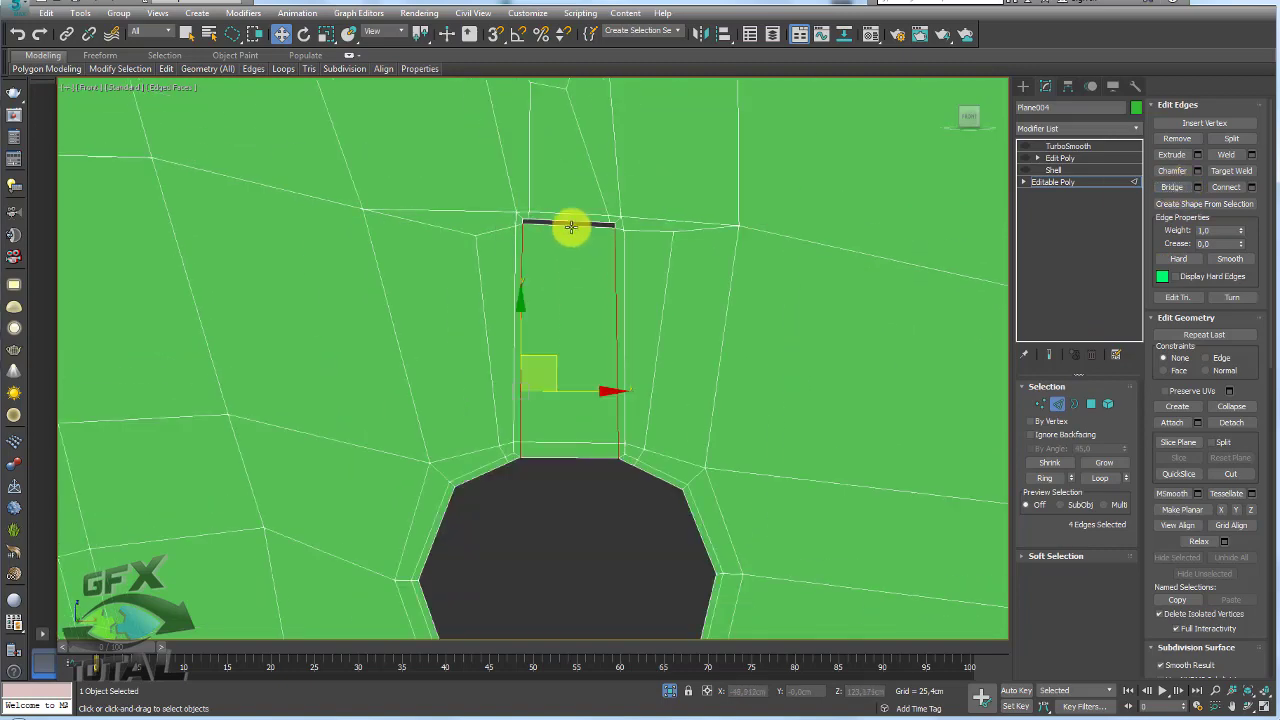
{"action": "scroll", "coordinate": [557, 206], "scroll_direction": "up", "scroll_amount": 1}
{"action": "middle_click_drag", "start_coordinate": [557, 206], "coordinate": [517, 303]}
{"action": "left_click", "coordinate": [510, 289]}
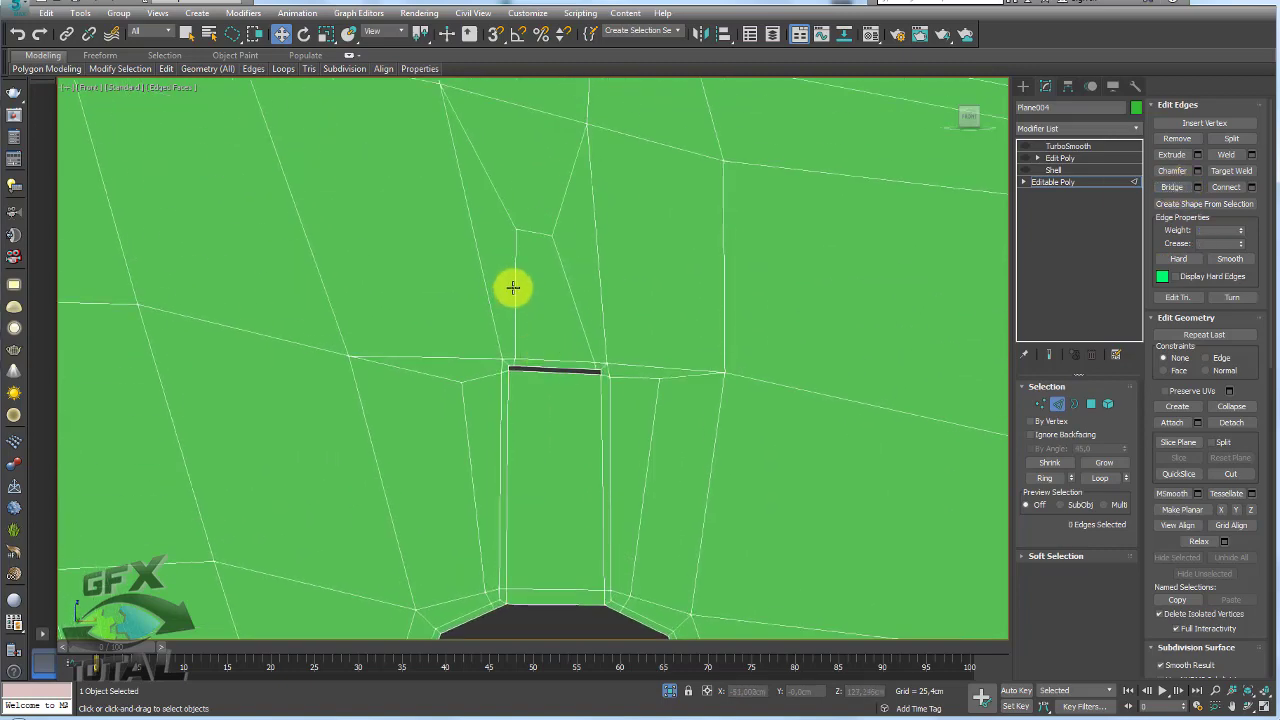
{"action": "left_click", "coordinate": [513, 287]}
{"action": "left_click", "coordinate": [503, 206], "text": "ctrl"}
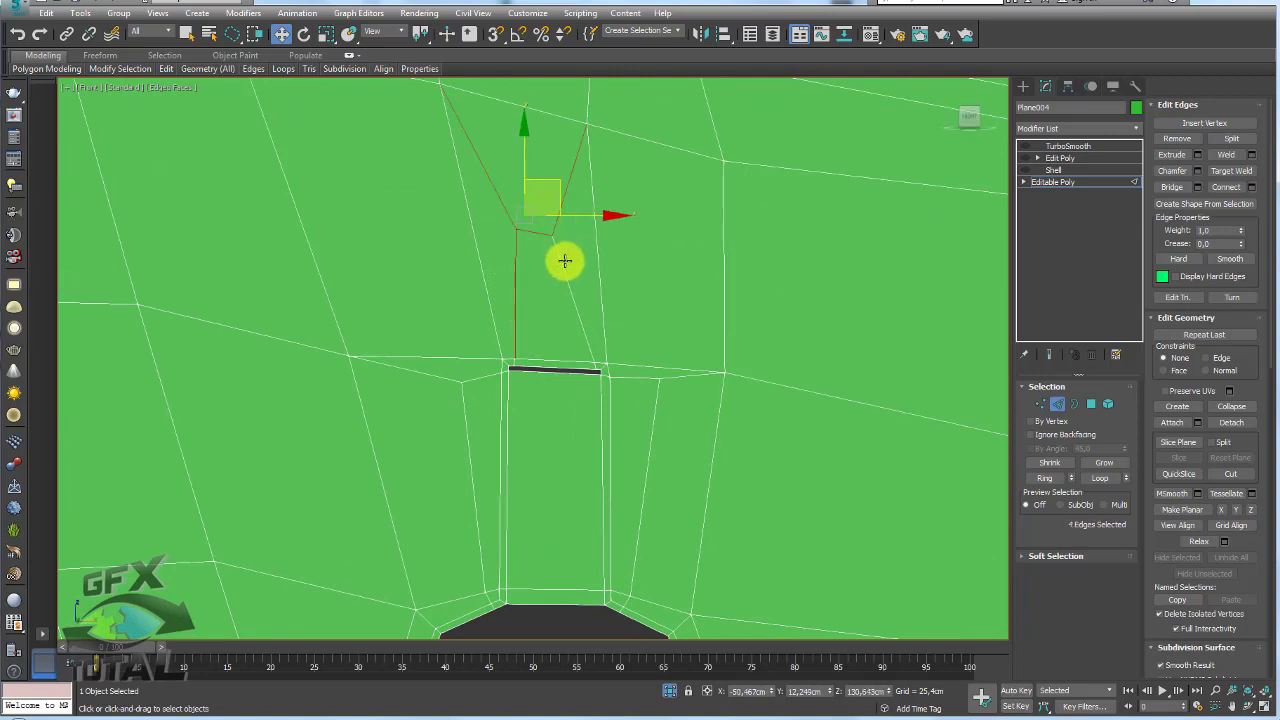
{"action": "left_click", "coordinate": [1176, 138]}
Remove the slot's vertical and top edge loops, then its two remaining top edges
{"action": "scroll", "coordinate": [694, 443], "scroll_direction": "up", "scroll_amount": 2}
{"action": "middle_click_drag", "start_coordinate": [694, 443], "coordinate": [619, 342]}
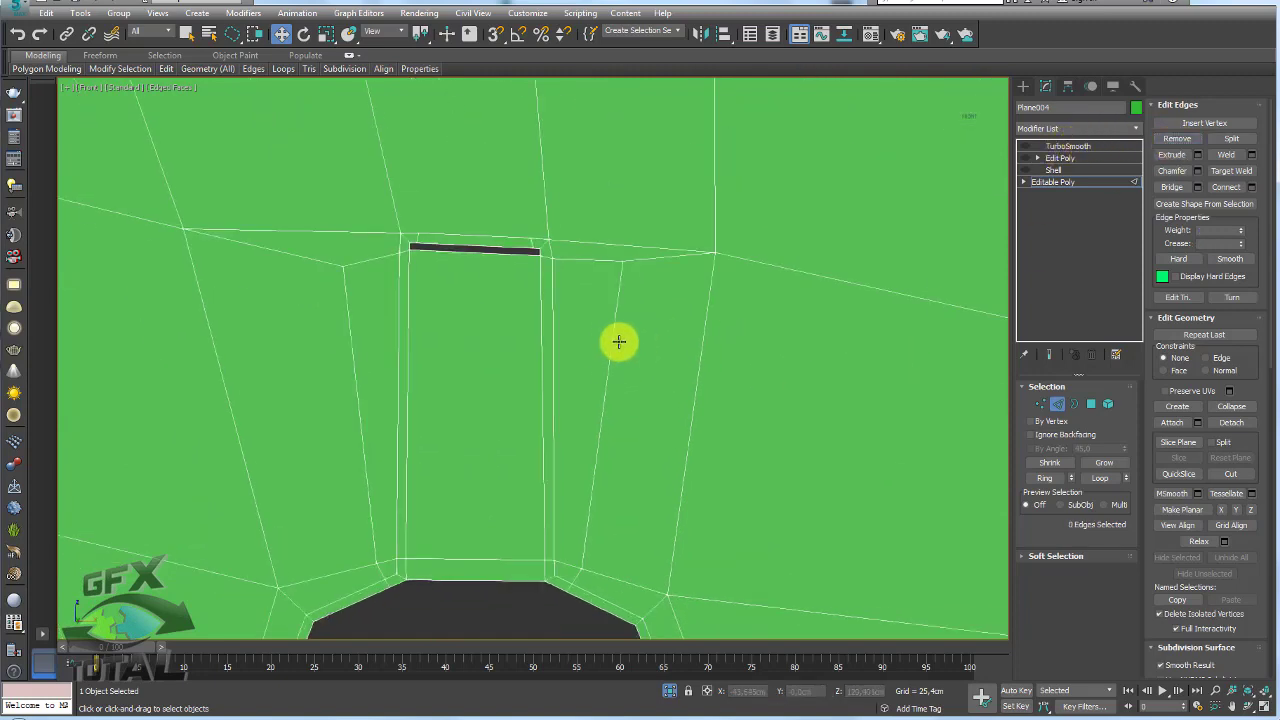
{"action": "double_click", "coordinate": [611, 353]}
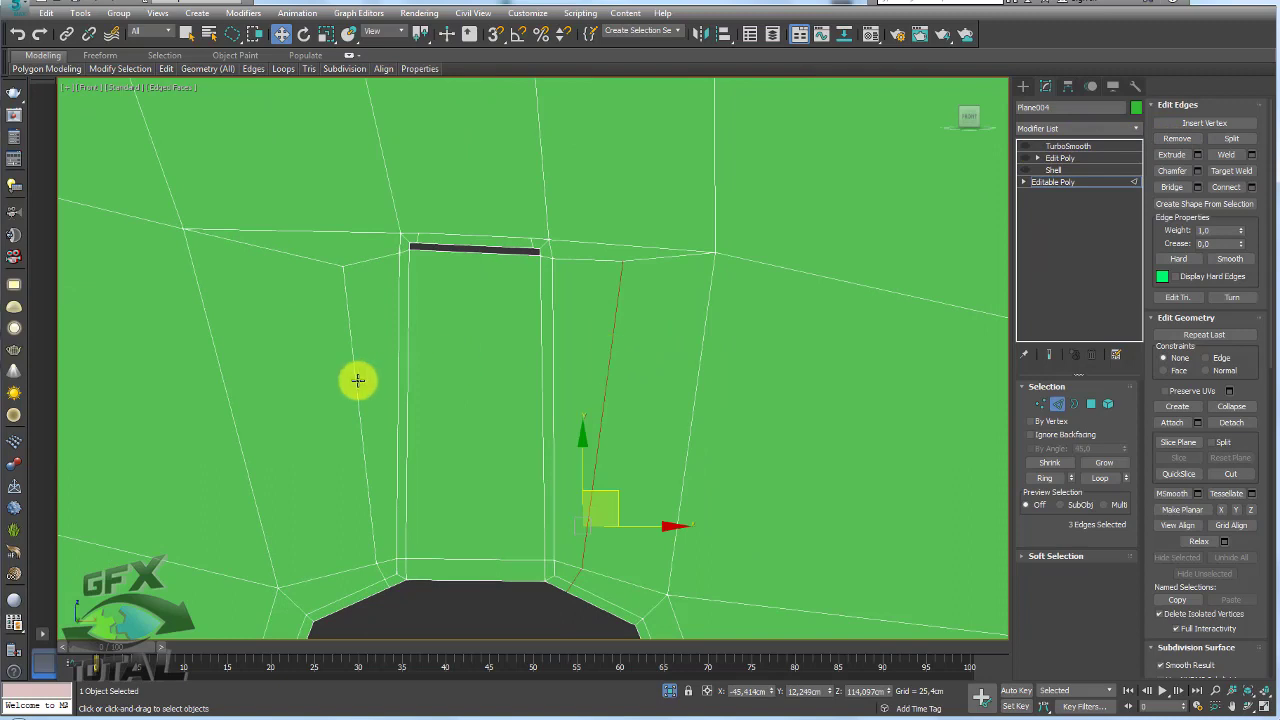
{"action": "double_click", "coordinate": [358, 262], "text": "ctrl"}
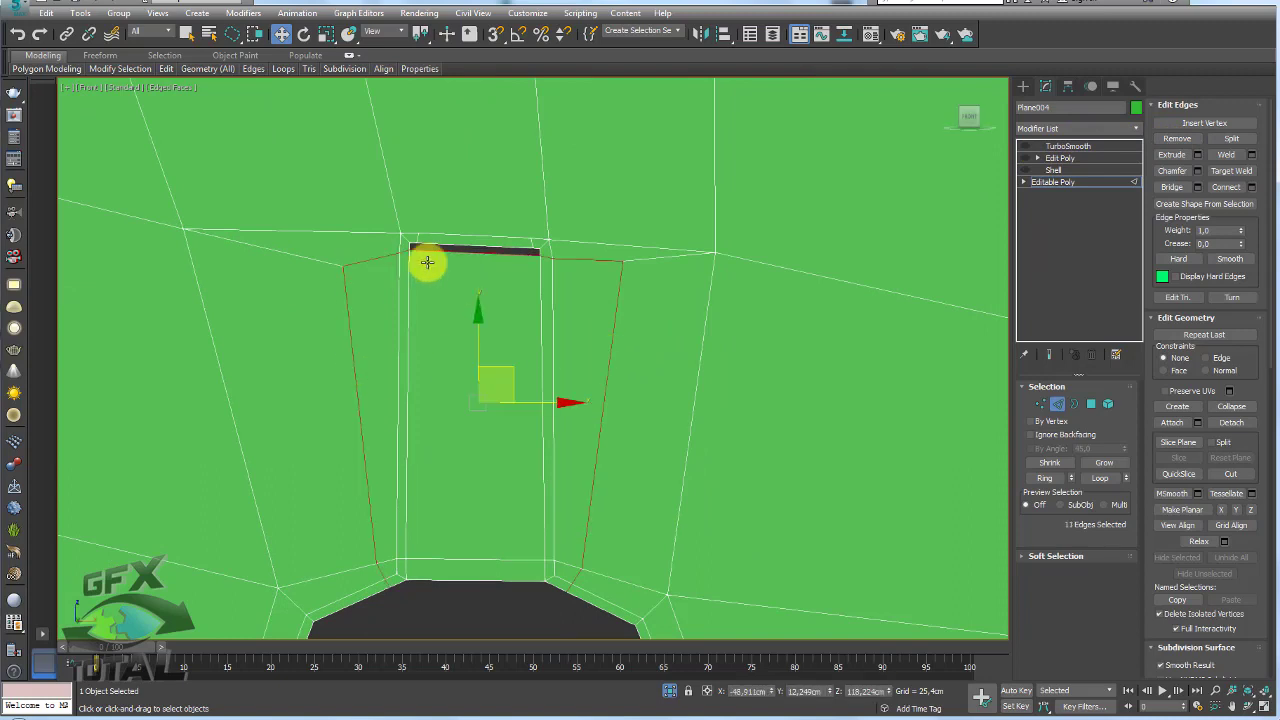
{"action": "left_click", "coordinate": [313, 261], "text": "ctrl"}
{"action": "left_click", "coordinate": [1174, 139]}
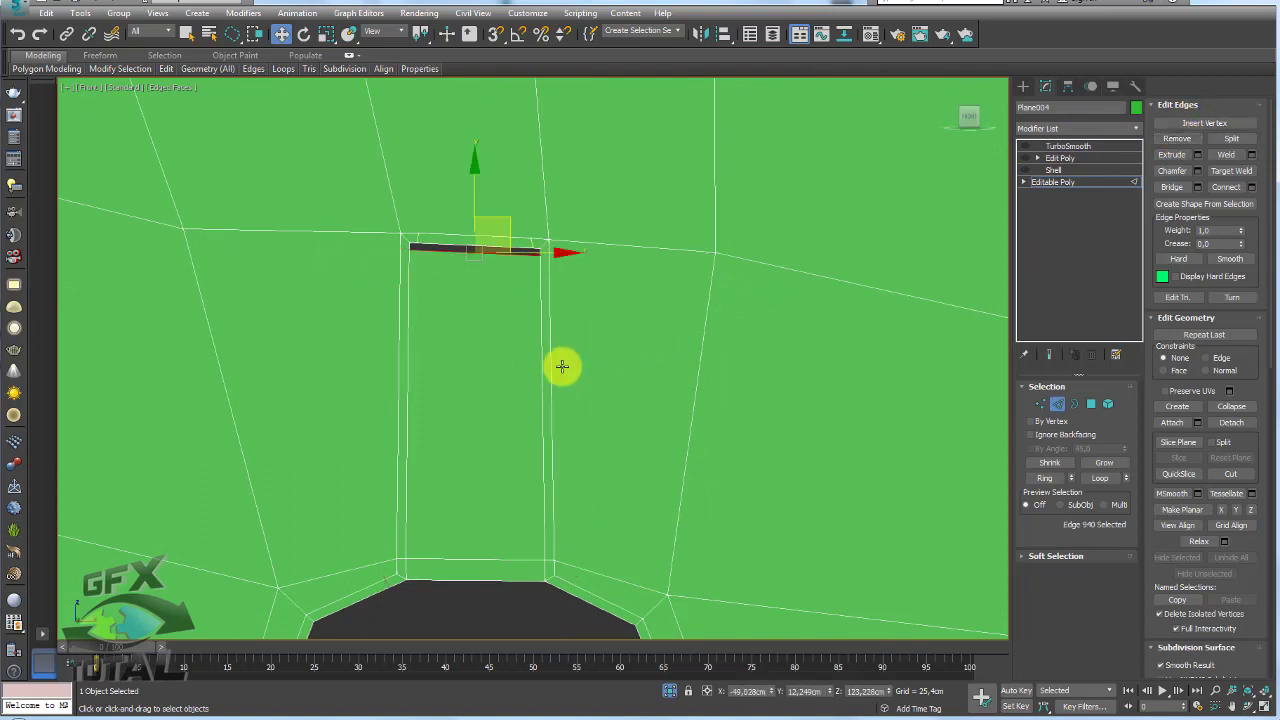
{"action": "scroll", "coordinate": [466, 246], "scroll_direction": "up", "scroll_amount": 2}
{"action": "scroll", "coordinate": [466, 246], "scroll_direction": "up", "scroll_amount": 1}
{"action": "left_click", "coordinate": [614, 229]}
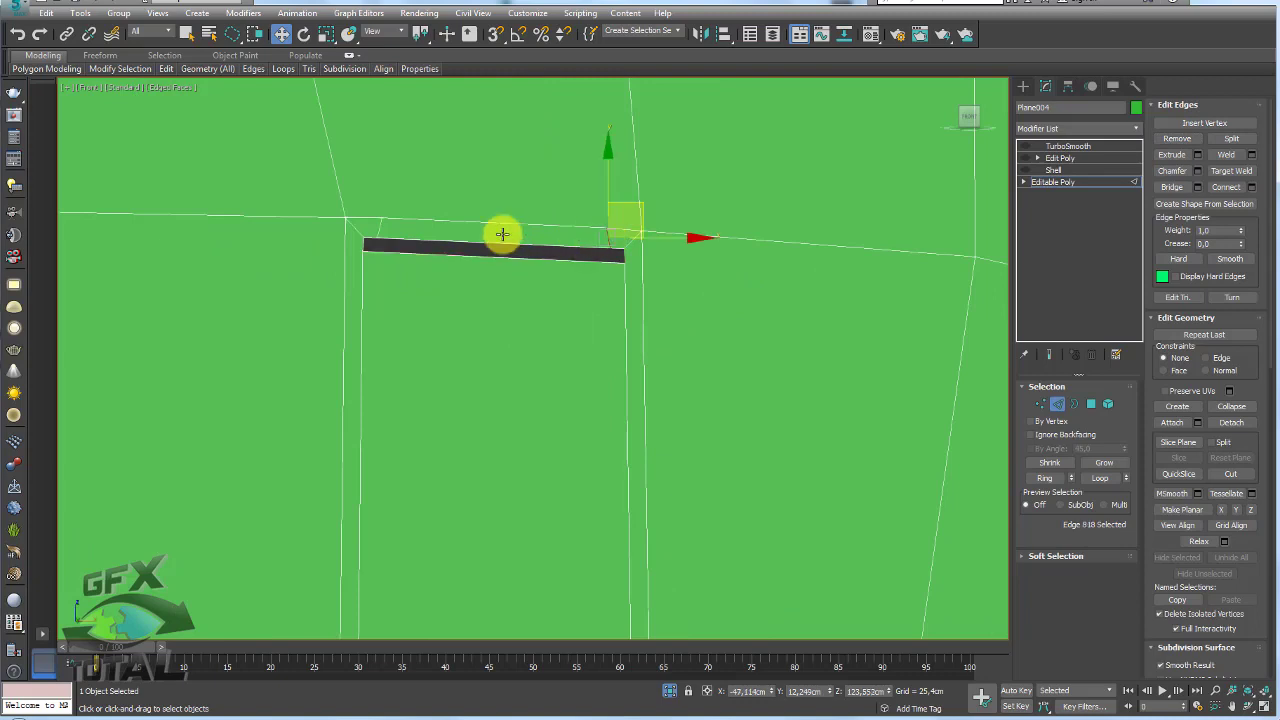
{"action": "left_click", "coordinate": [375, 229], "text": "ctrl"}
{"action": "left_click", "coordinate": [1172, 138]}
Remove the last four slot edges while keeping the round keyhole rim
{"action": "scroll", "coordinate": [634, 391], "scroll_direction": "down", "scroll_amount": 3}
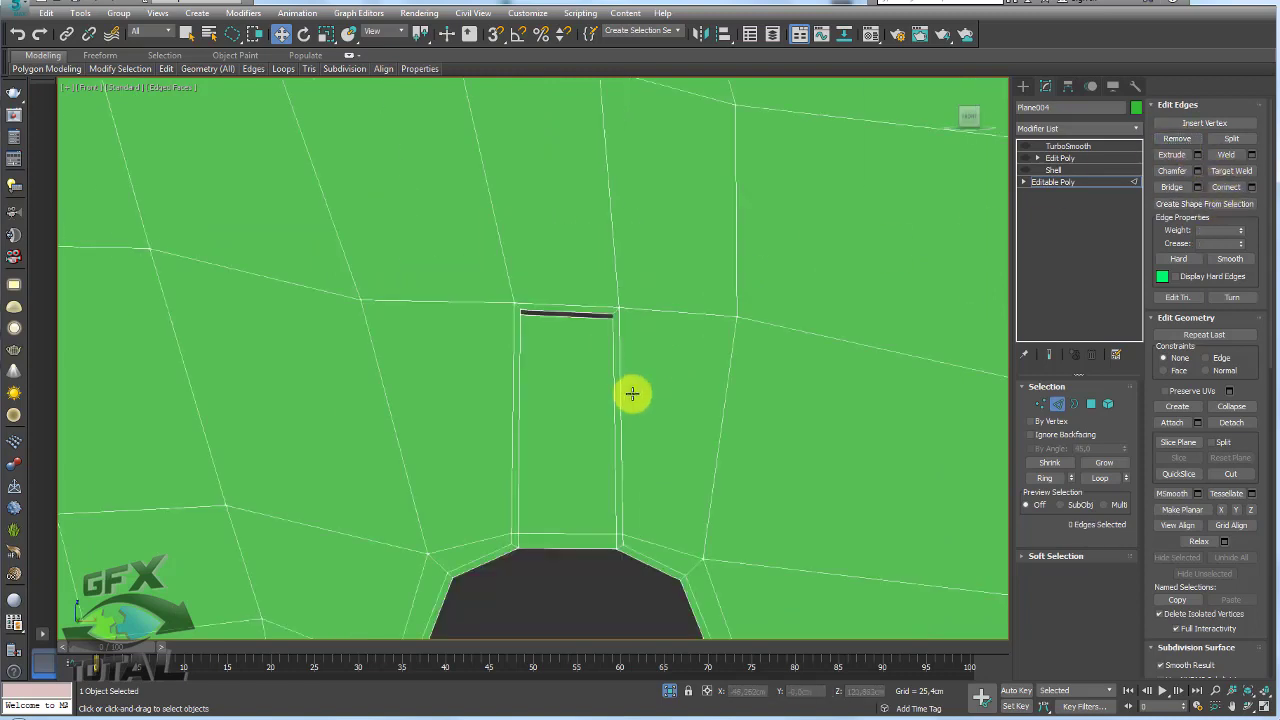
{"action": "middle_click_drag", "start_coordinate": [634, 391], "coordinate": [677, 374], "text": "alt"}
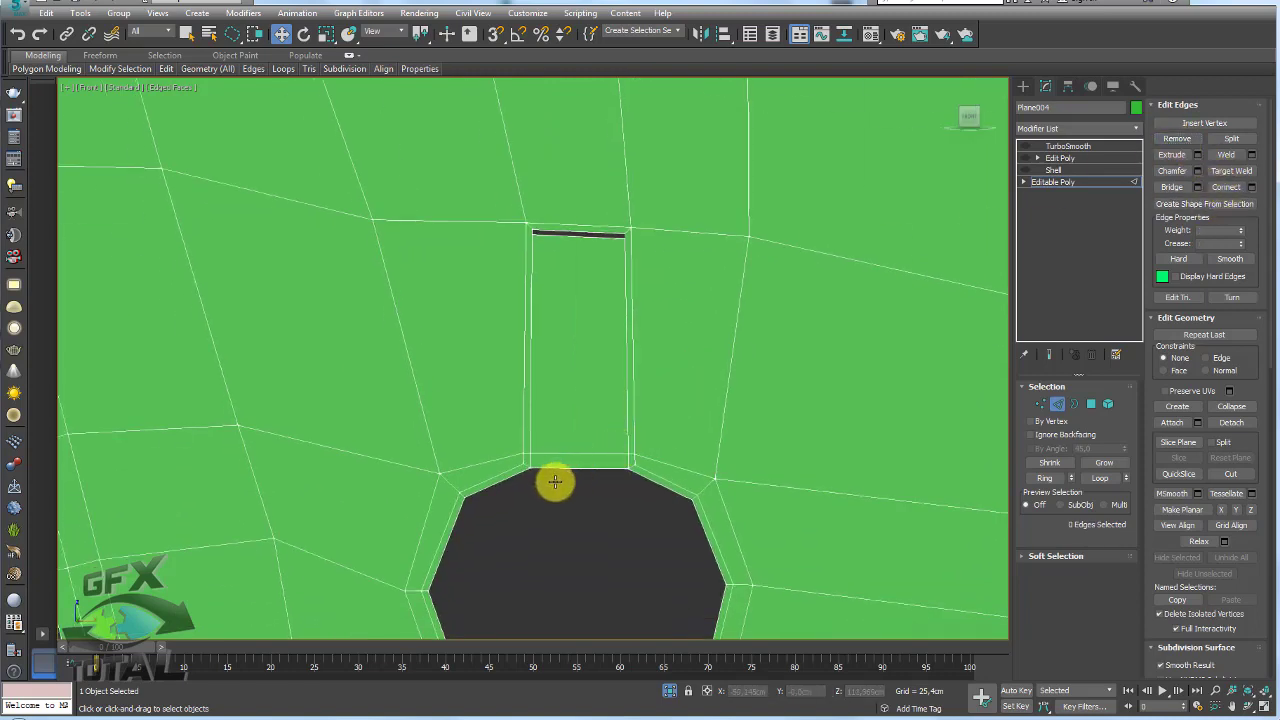
{"action": "double_click", "coordinate": [530, 446]}
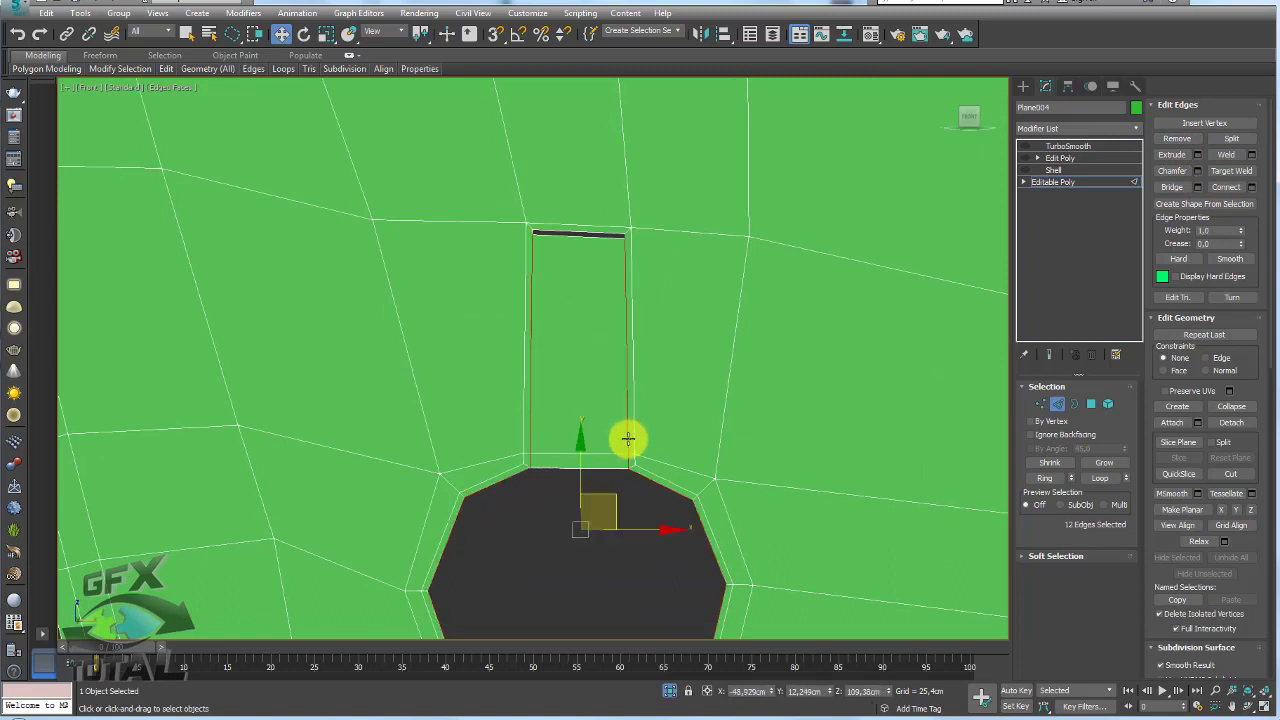
{"action": "middle_click_drag", "start_coordinate": [628, 438], "coordinate": [674, 309], "text": "alt"}
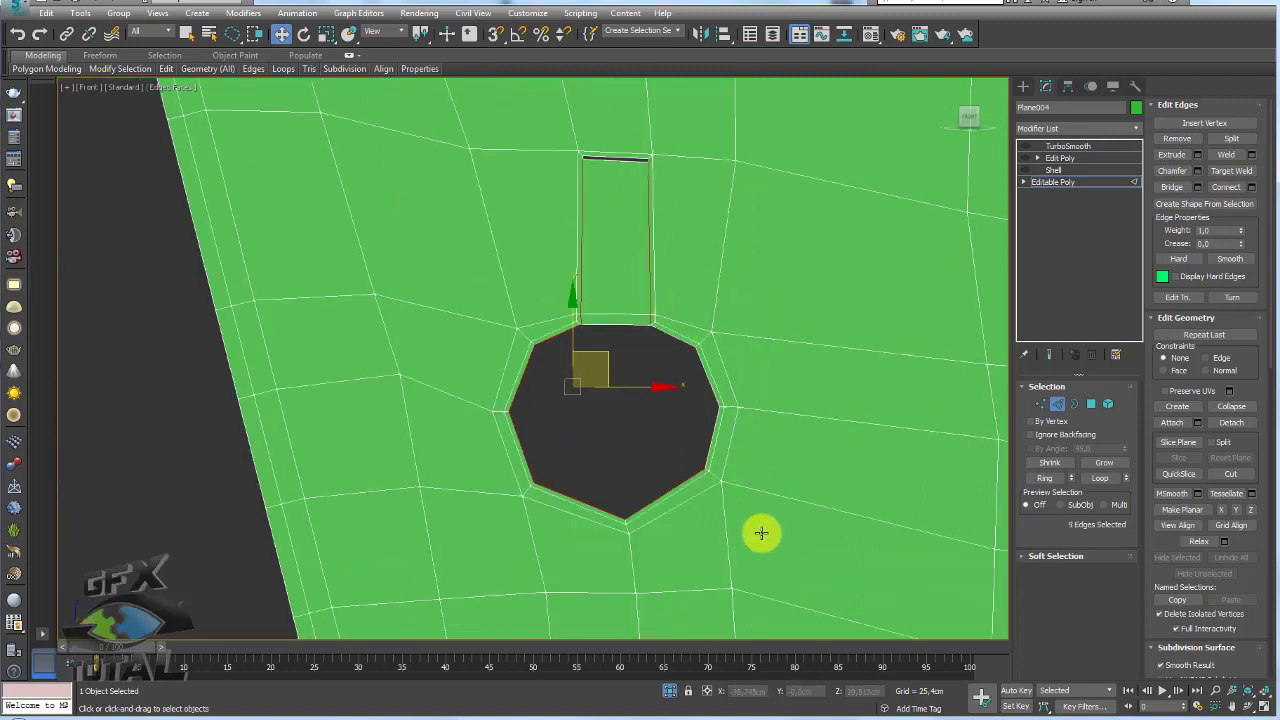
{"action": "left_click_drag", "start_coordinate": [437, 420], "coordinate": [623, 534], "text": "alt"}
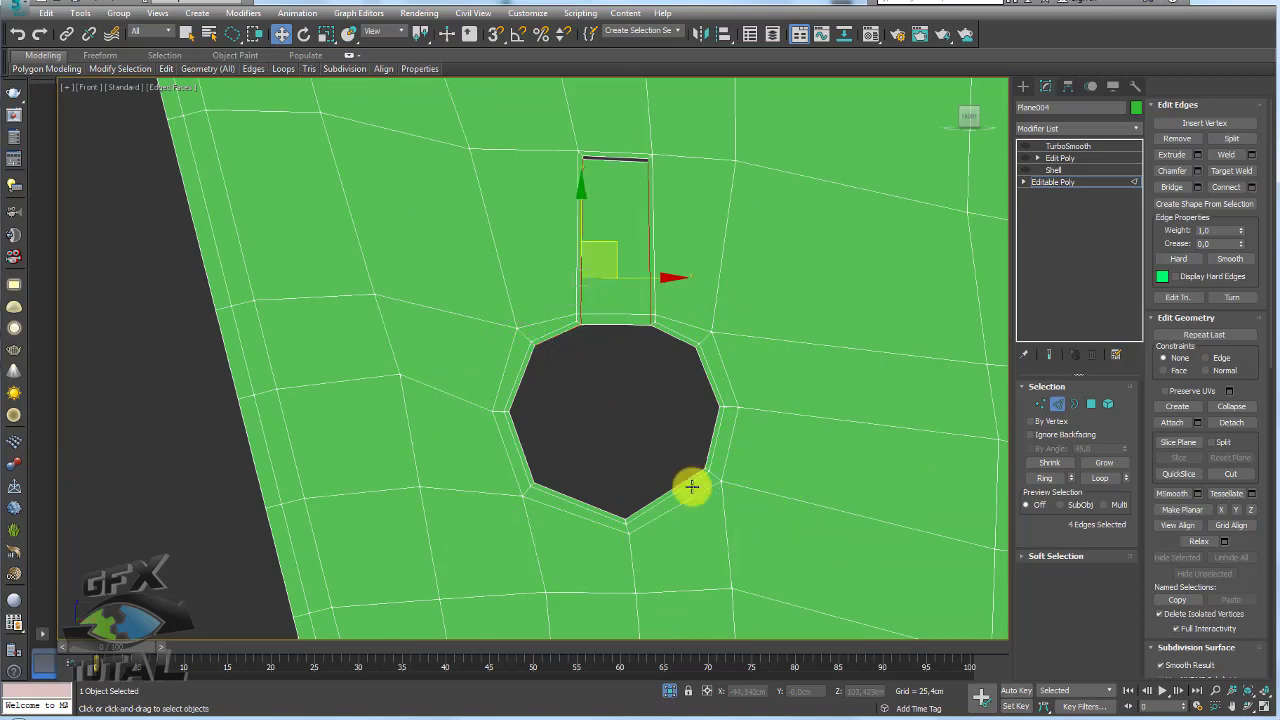
{"action": "left_click", "coordinate": [1187, 138]}
{"action": "middle_click_drag", "start_coordinate": [653, 339], "coordinate": [650, 370]}
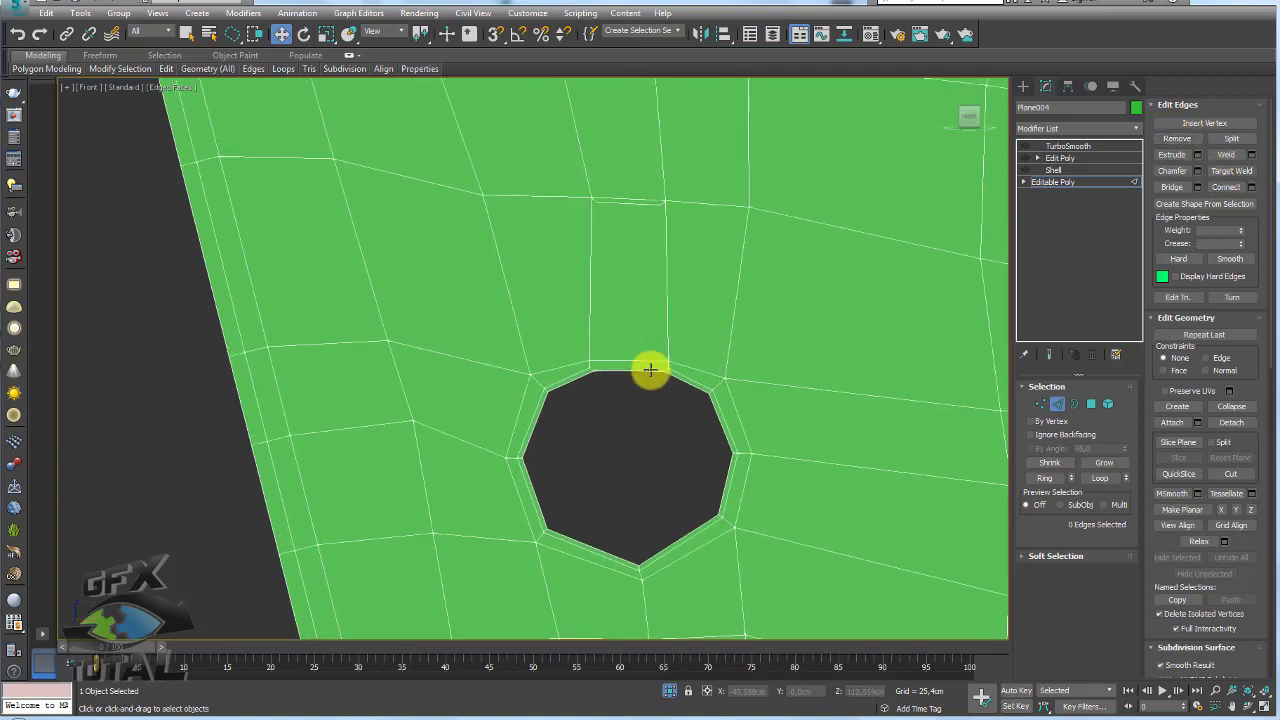
{"action": "scroll", "coordinate": [650, 370], "scroll_direction": "up", "scroll_amount": 3}
Select the two vertices at the top of the keyhole
{"action": "left_click", "coordinate": [1041, 403]}
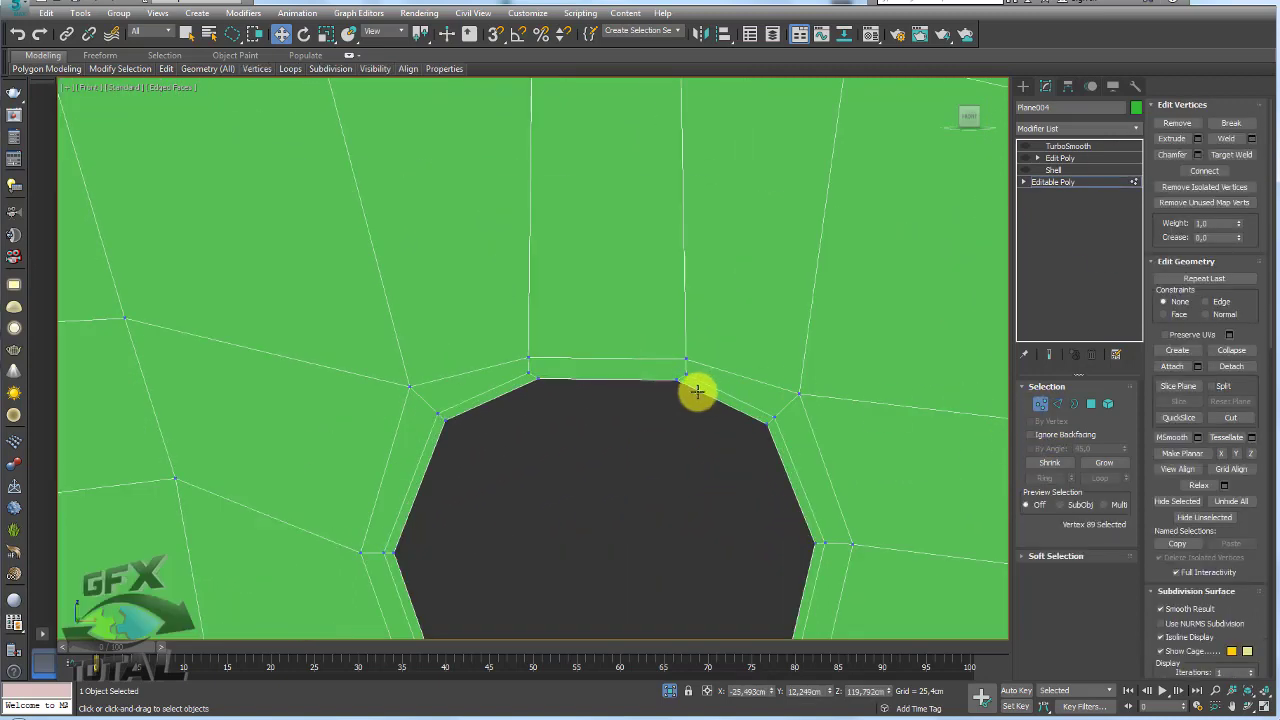
{"action": "left_click", "coordinate": [683, 374]}
{"action": "left_click", "coordinate": [529, 370], "text": "ctrl"}
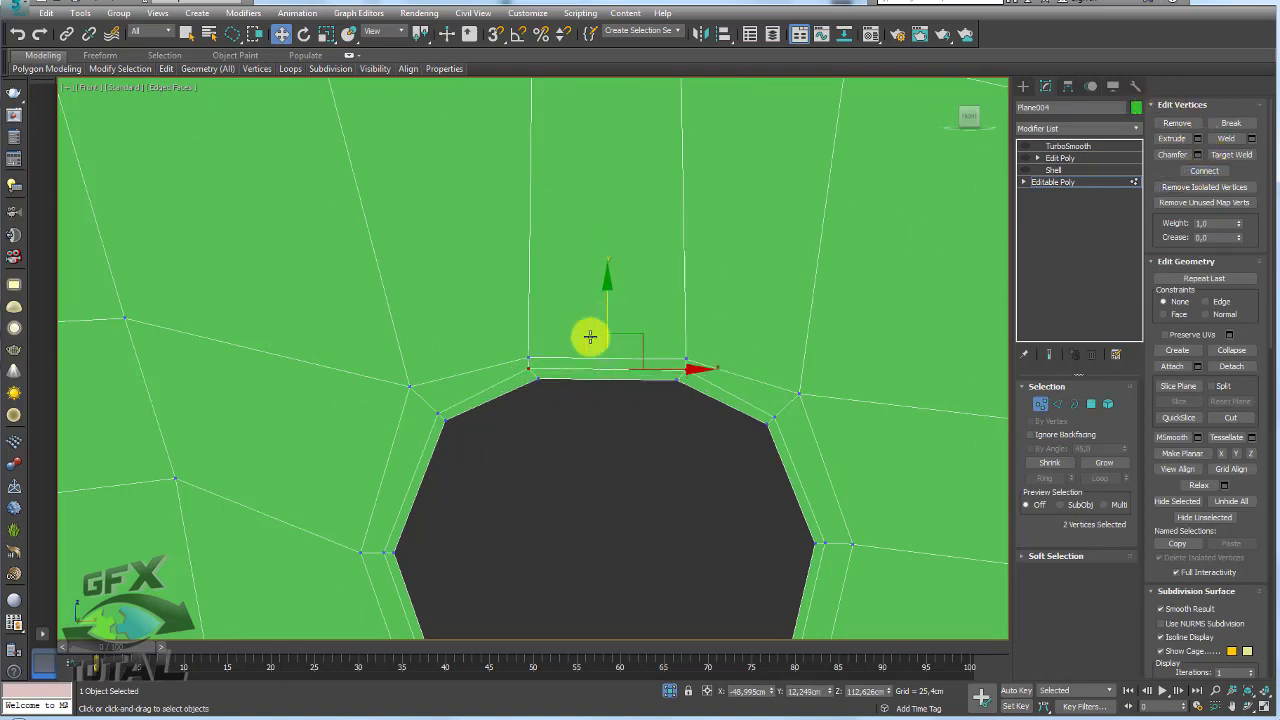
{"action": "scroll", "coordinate": [605, 365], "scroll_direction": "down", "scroll_amount": 3}
{"action": "scroll", "coordinate": [709, 309], "scroll_direction": "up", "scroll_amount": 3}
Remove the two stray edges above the keyhole
{"action": "left_click", "coordinate": [1060, 406]}
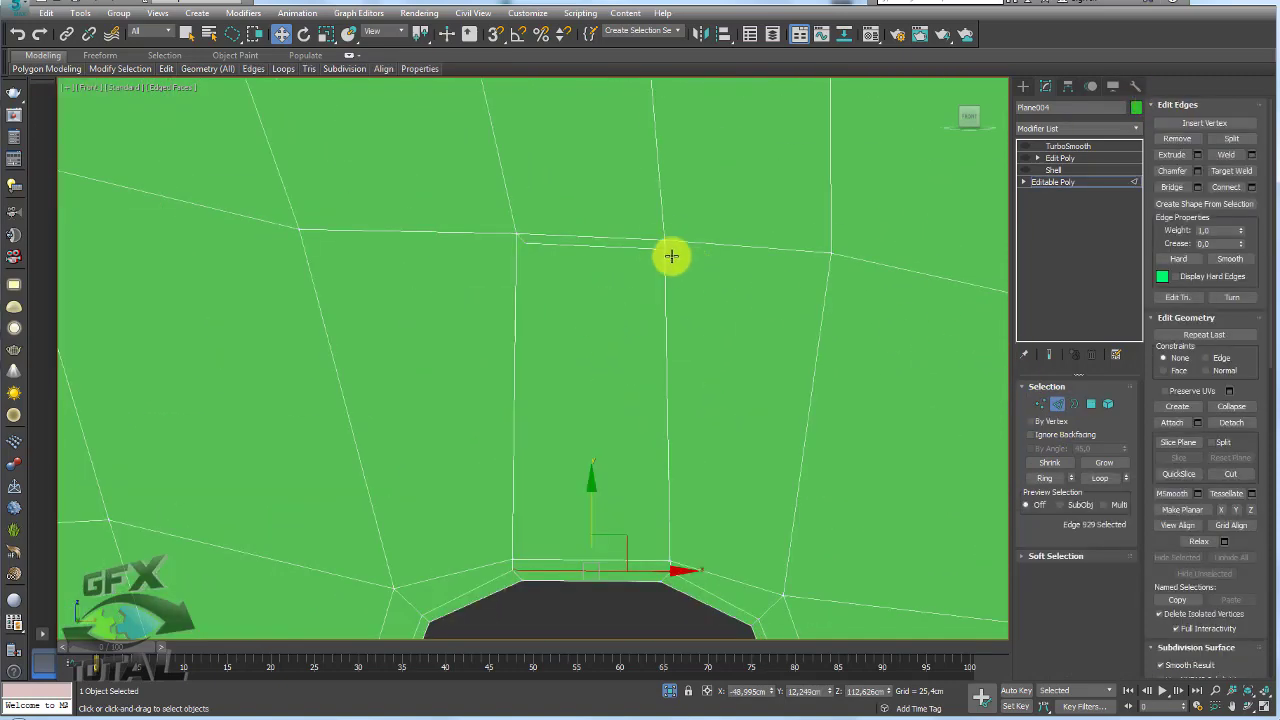
{"action": "left_click", "coordinate": [629, 249]}
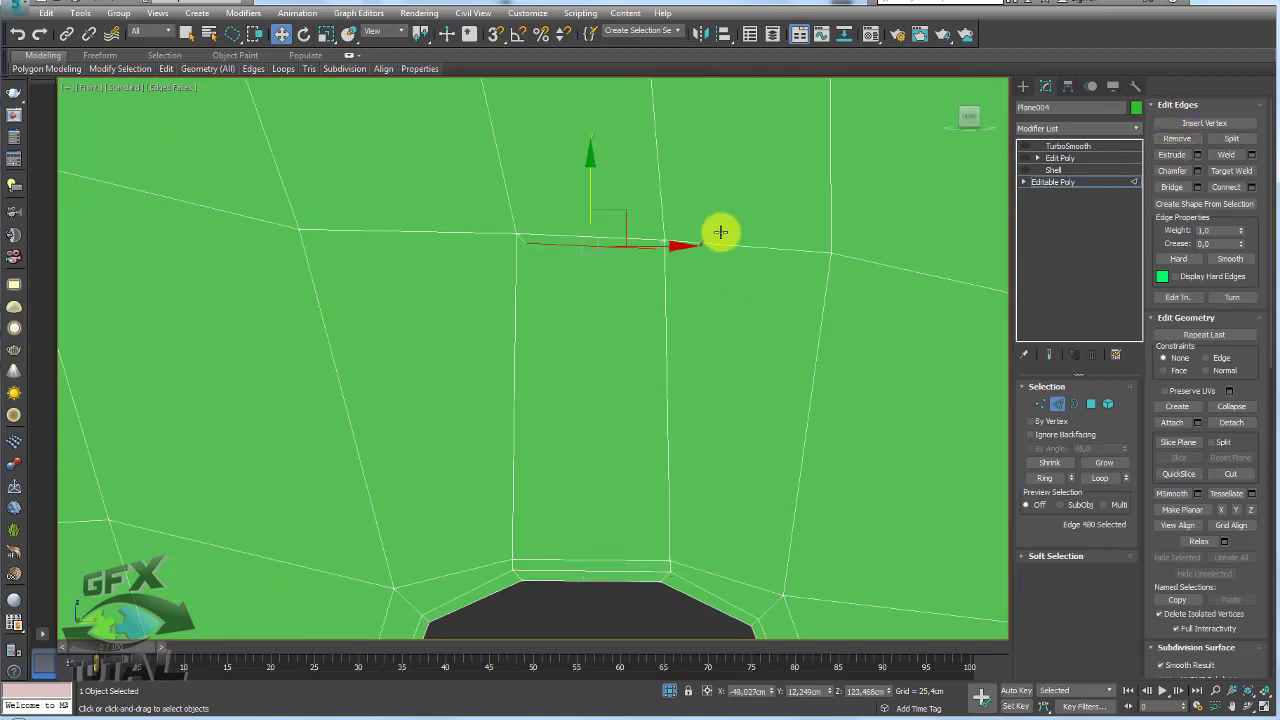
{"action": "scroll", "coordinate": [663, 280], "scroll_direction": "up", "scroll_amount": 2}
{"action": "scroll", "coordinate": [663, 280], "scroll_direction": "up", "scroll_amount": 2}
{"action": "left_click", "coordinate": [382, 267], "text": "ctrl"}
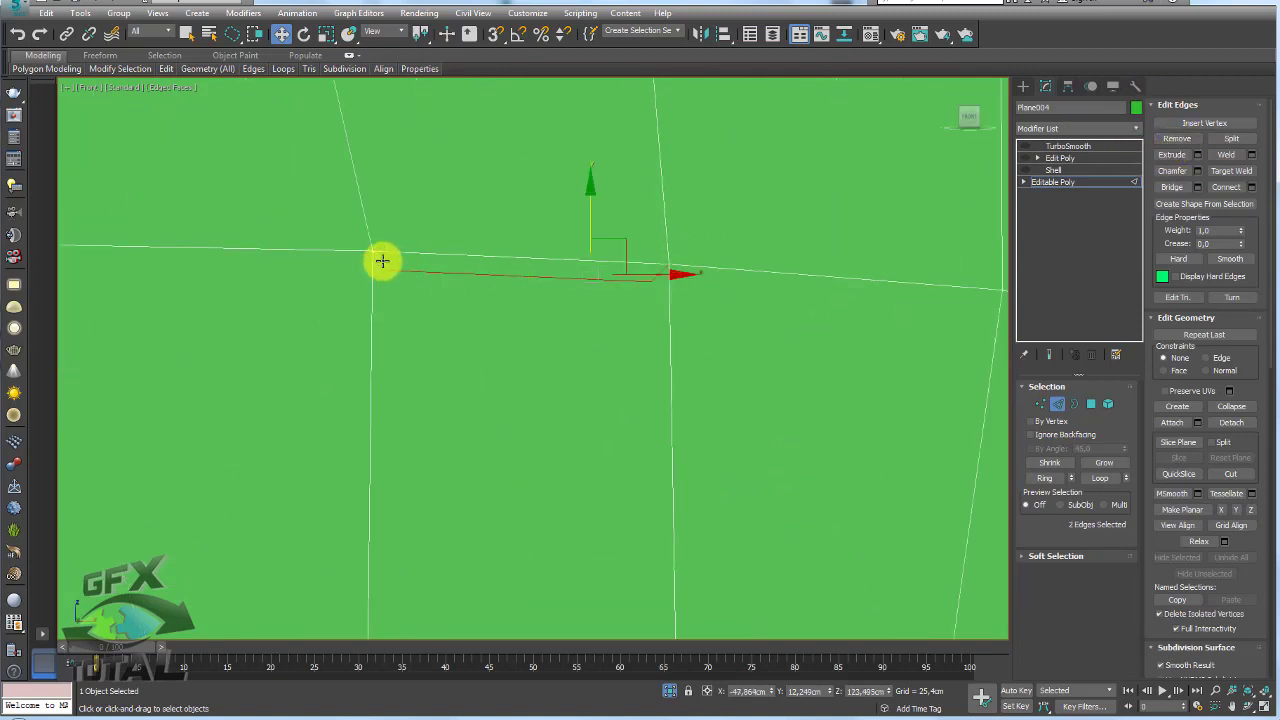
{"action": "left_click", "coordinate": [1177, 138]}
{"action": "scroll", "coordinate": [685, 321], "scroll_direction": "down", "scroll_amount": 3}
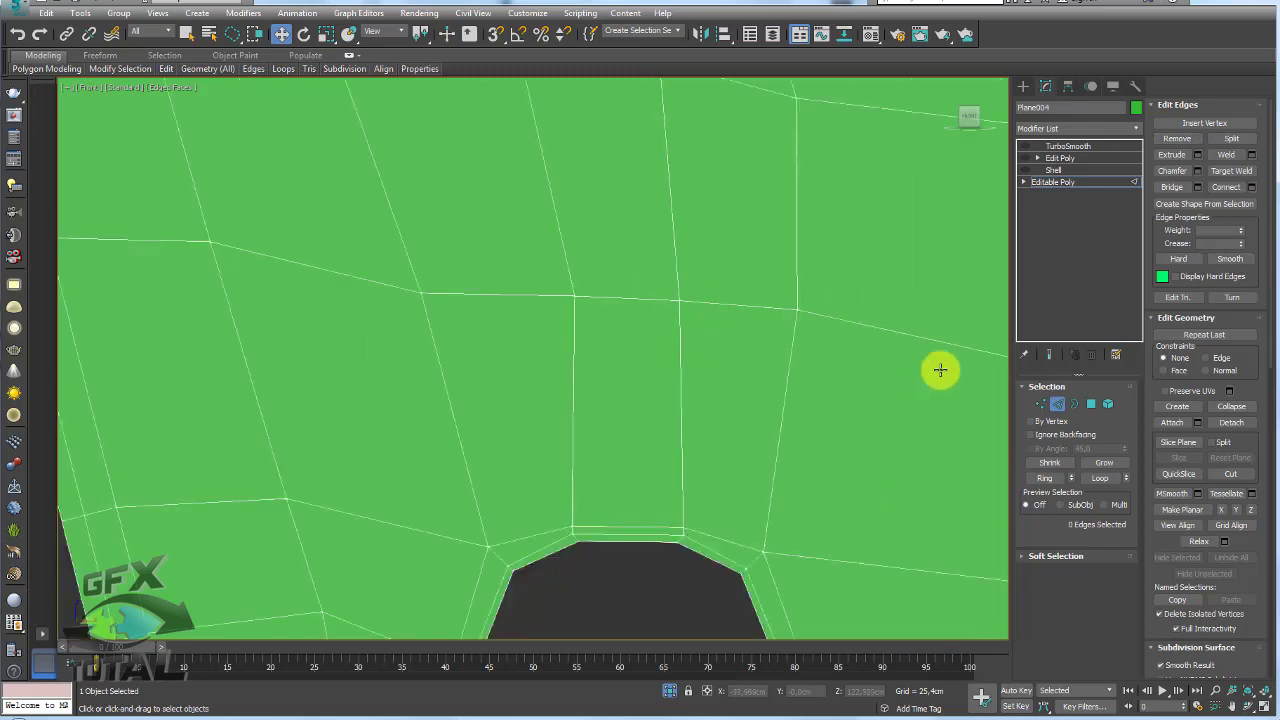
Reselect the two vertices at the keyhole's top
{"action": "left_click", "coordinate": [1036, 407]}
{"action": "scroll", "coordinate": [686, 377], "scroll_direction": "down", "scroll_amount": 2}
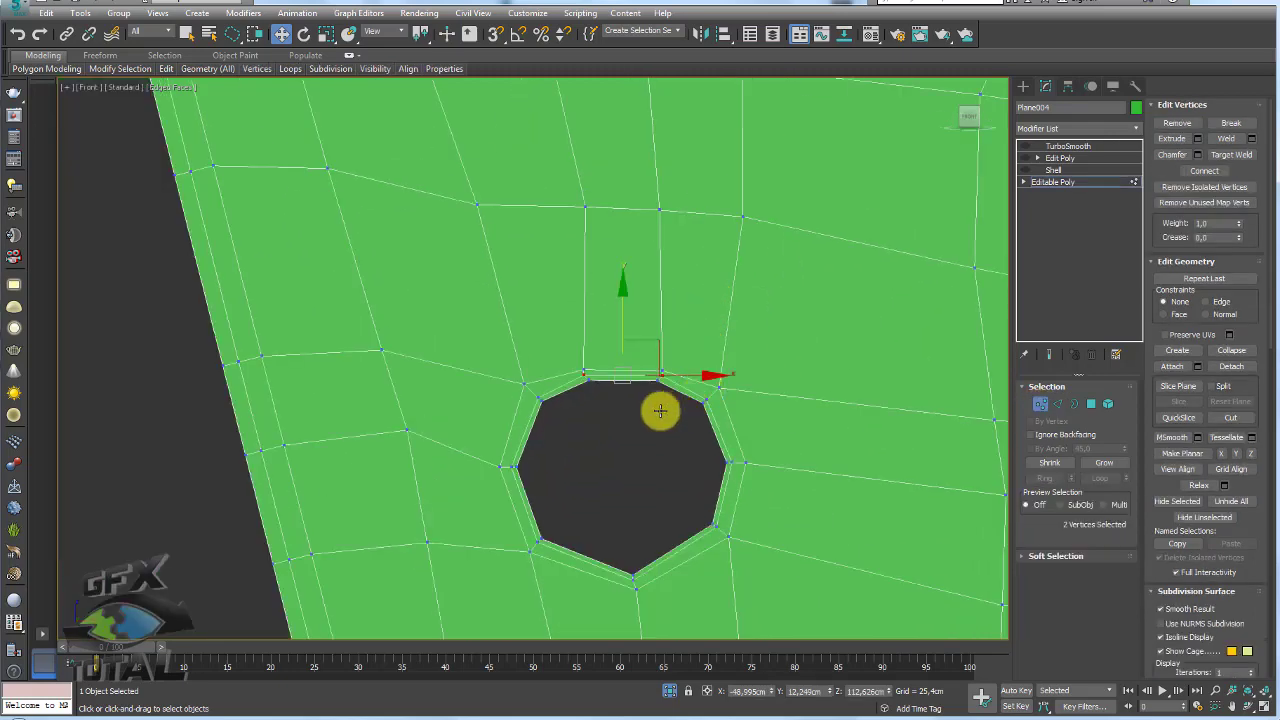
{"action": "scroll", "coordinate": [651, 405], "scroll_direction": "up", "scroll_amount": 2}
{"action": "left_click", "coordinate": [675, 356]}
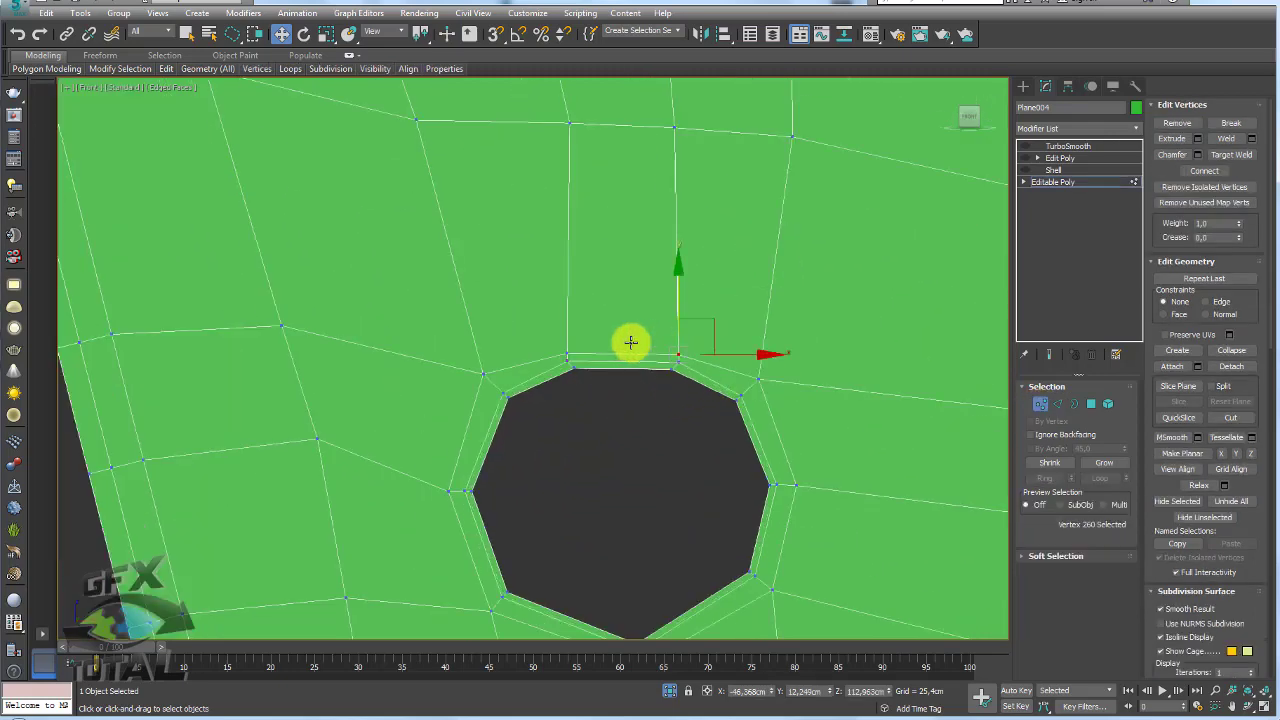
{"action": "left_click", "coordinate": [565, 353], "text": "ctrl"}
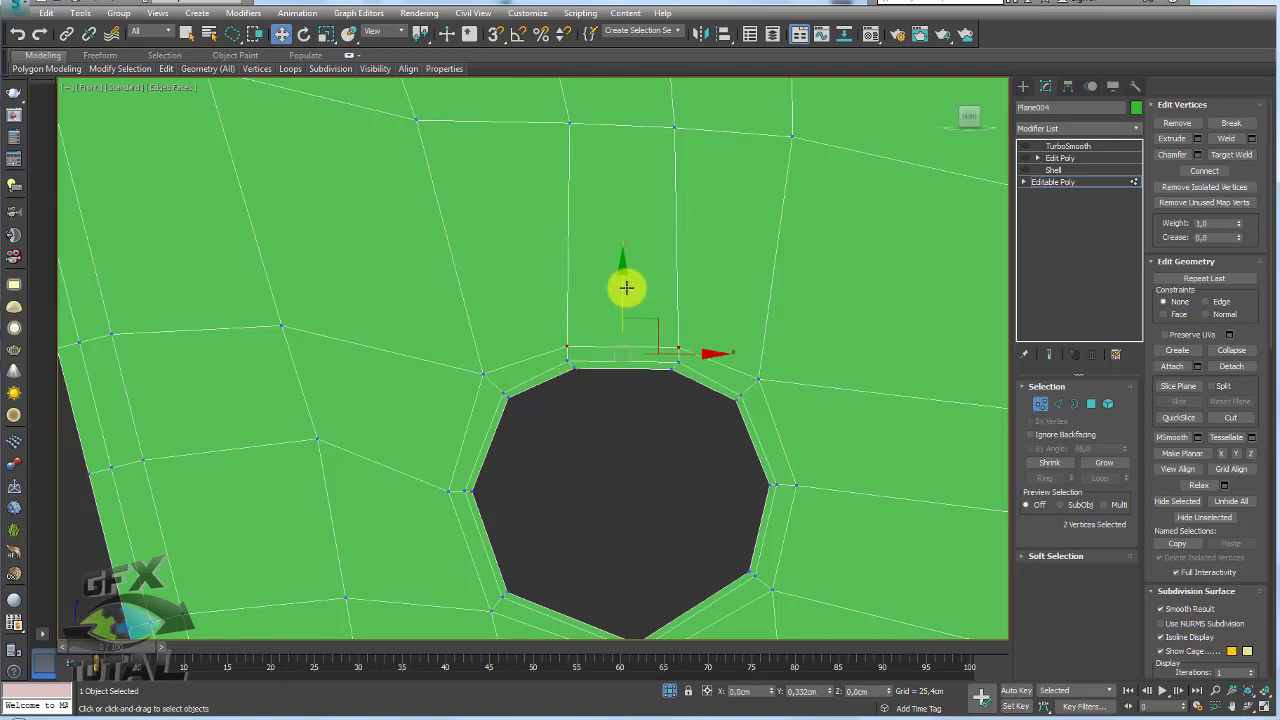
{"action": "scroll", "coordinate": [614, 300], "scroll_direction": "down", "scroll_amount": 2}
Select the Shell modifier and orbit the perspective view over the plate's back and front
{"action": "left_click", "coordinate": [1040, 170]}
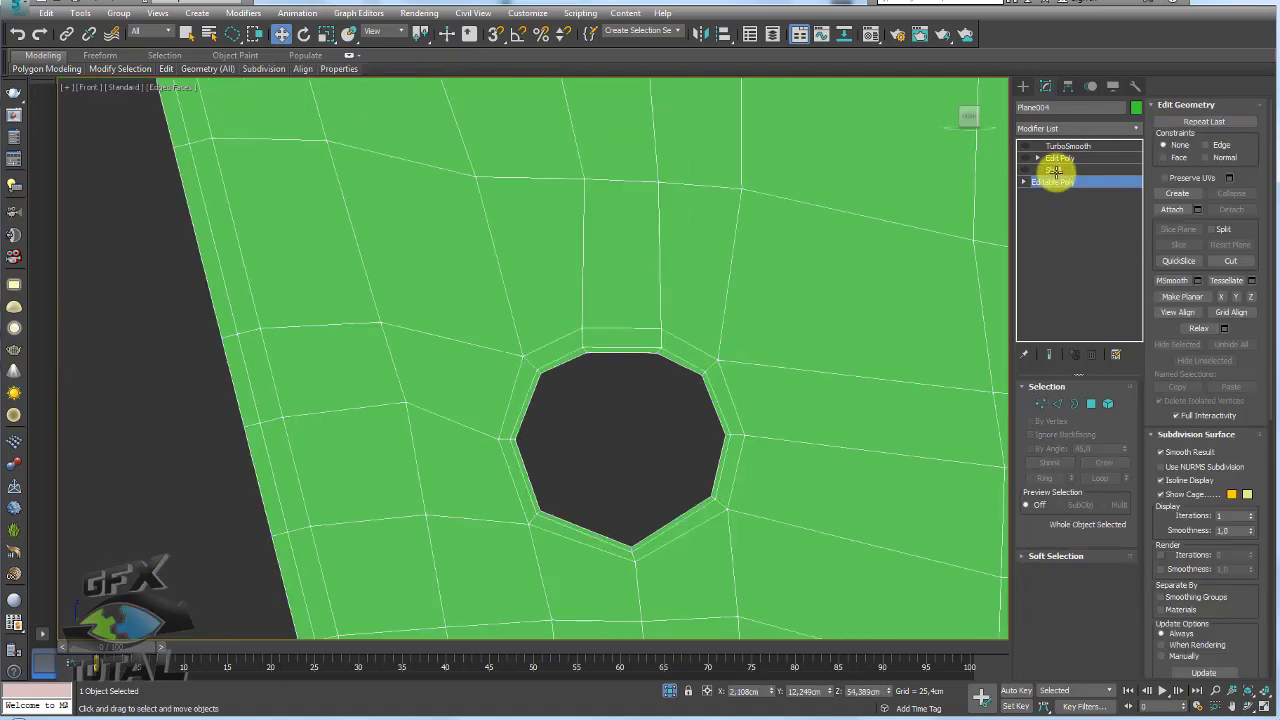
{"action": "scroll", "coordinate": [806, 279], "scroll_direction": "down", "scroll_amount": 4}
{"action": "scroll", "coordinate": [740, 294], "scroll_direction": "up", "scroll_amount": 2}
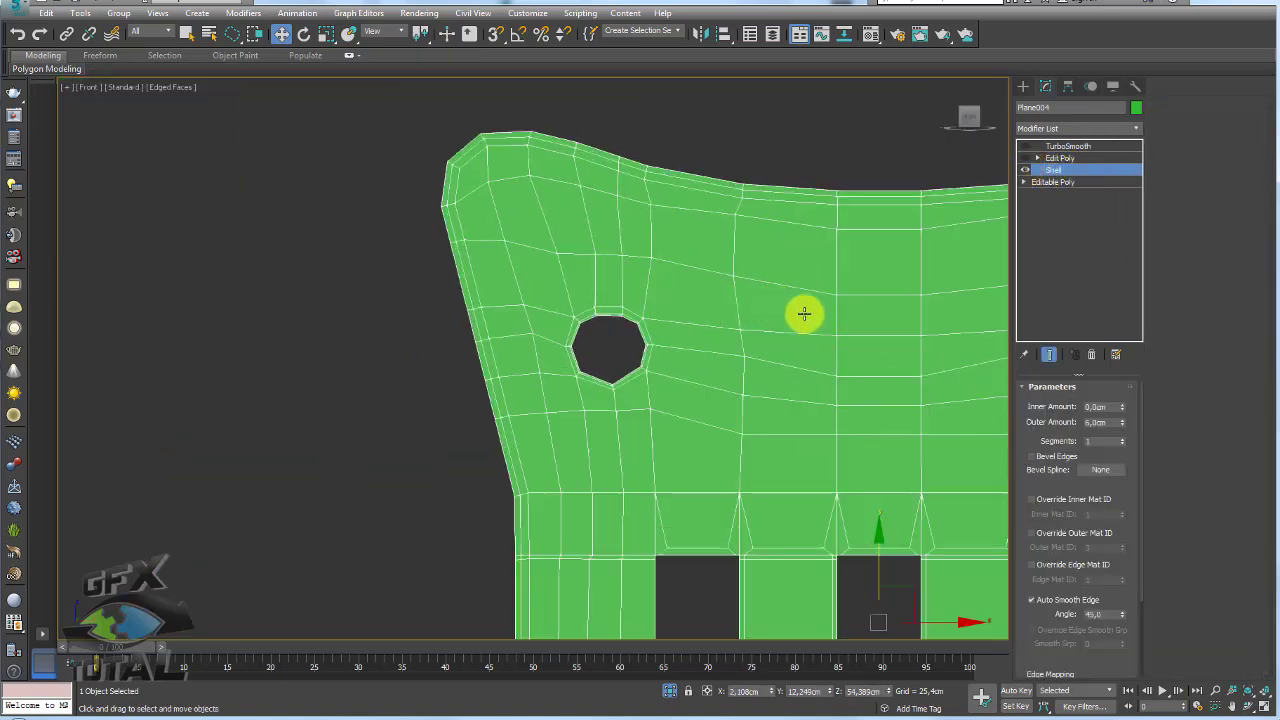
{"action": "key", "text": "p"}
{"action": "scroll", "coordinate": [857, 349], "scroll_direction": "down", "scroll_amount": 2}
{"action": "scroll", "coordinate": [891, 360], "scroll_direction": "down", "scroll_amount": 4}
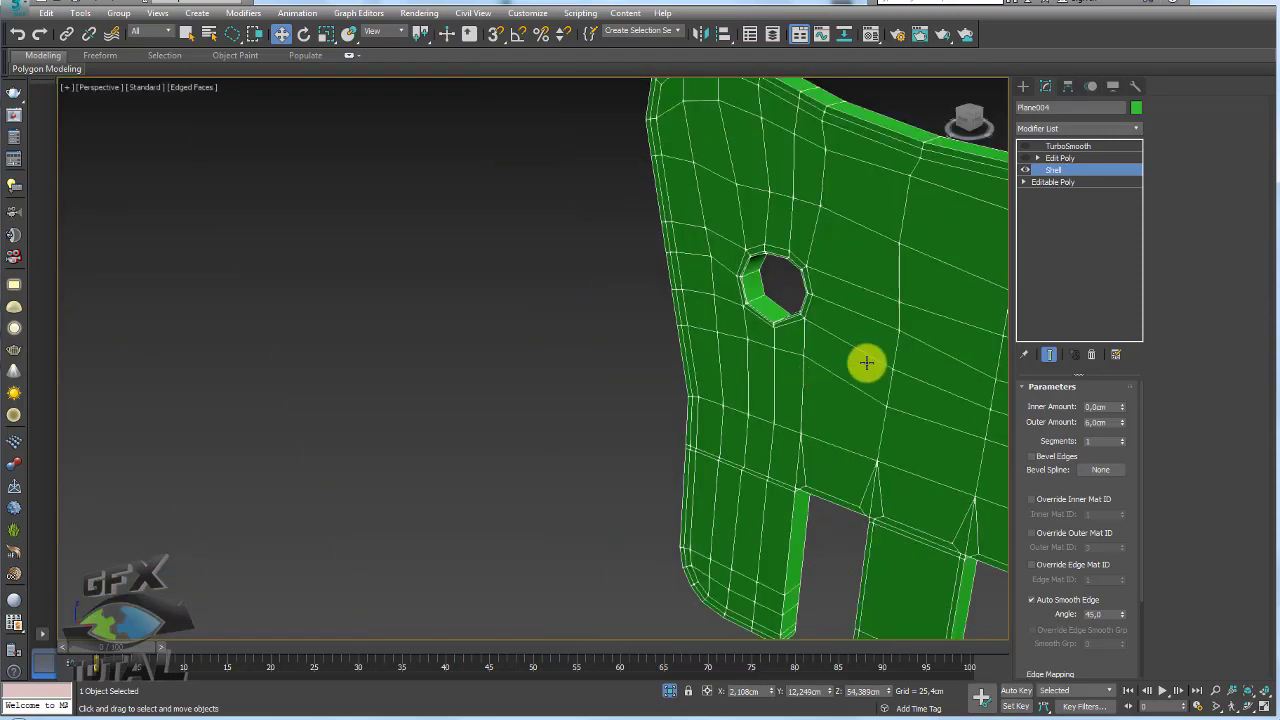
{"action": "scroll", "coordinate": [860, 363], "scroll_direction": "up", "scroll_amount": 3}
{"action": "mouse_move", "coordinate": [737, 332]}
{"action": "middle_mouse_down", "text": "alt"}
{"action": "mouse_move", "coordinate": [763, 371]}
{"action": "mouse_move", "coordinate": [589, 346]}
{"action": "middle_mouse_up", "text": "alt"}
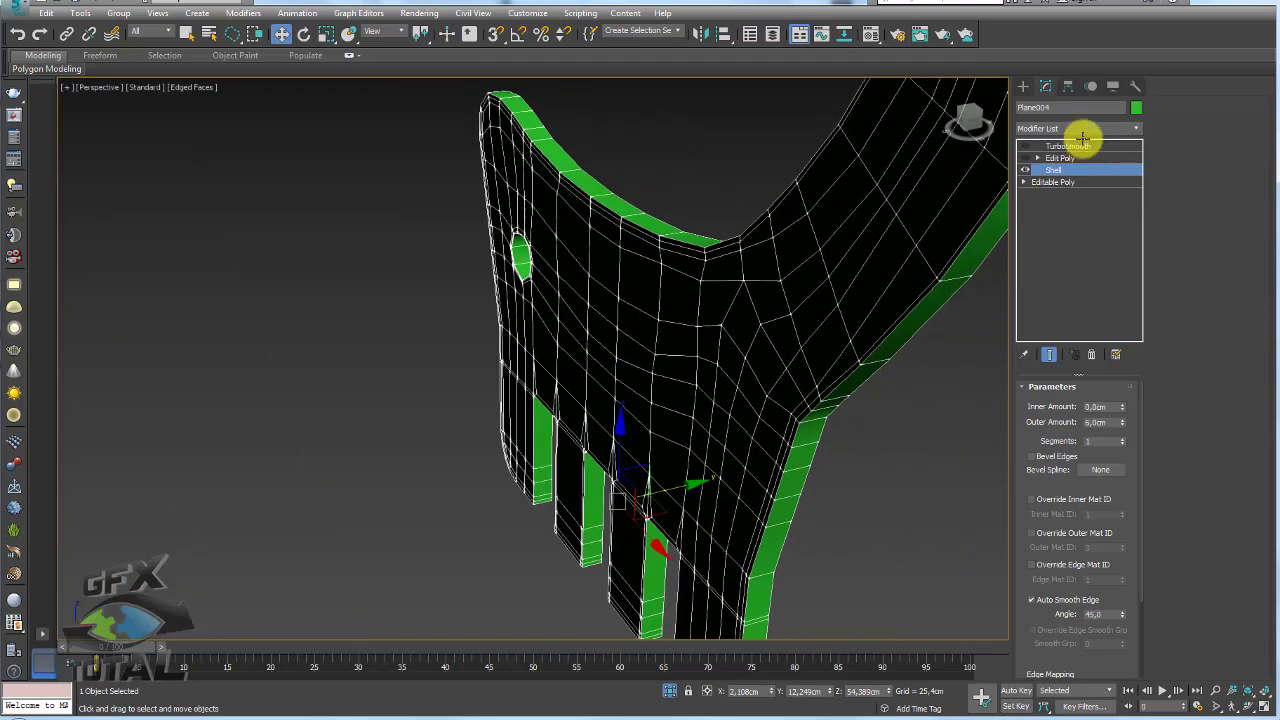
{"action": "middle_click_drag", "start_coordinate": [965, 210], "coordinate": [983, 211], "text": "alt"}
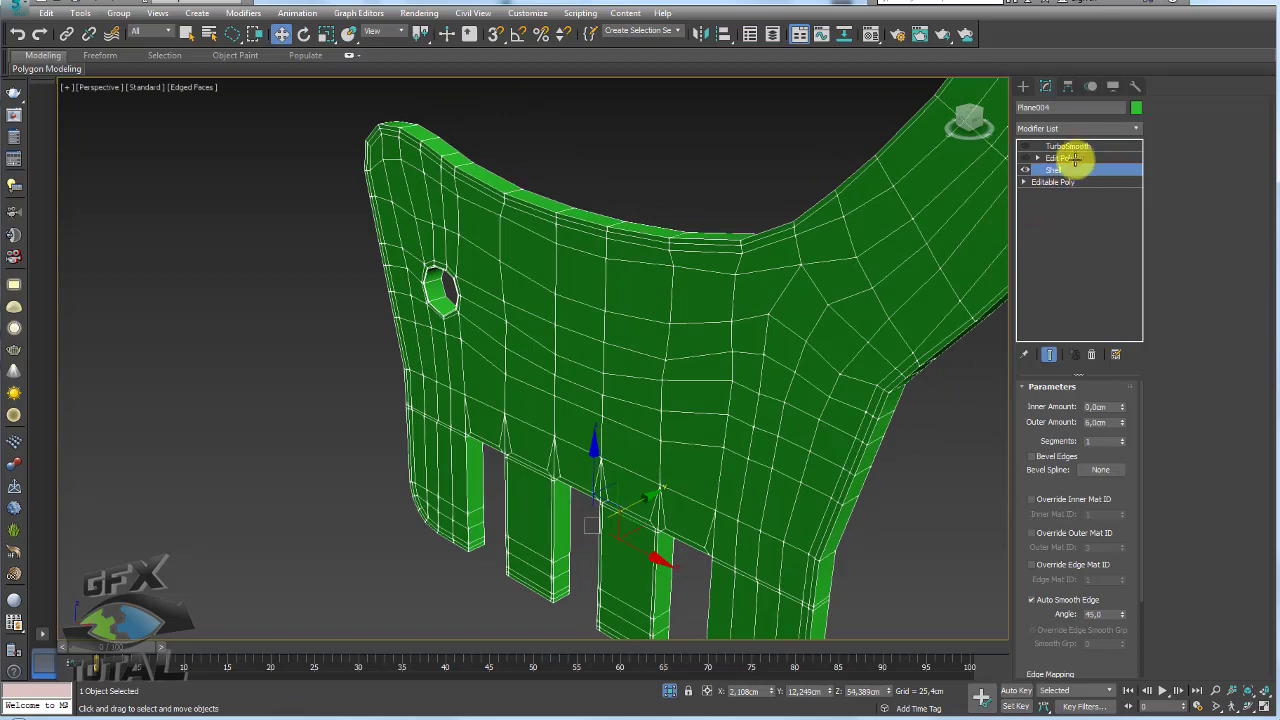
Delete the Edit Poly and TurboSmooth modifiers and reapply Shell via the xshell search
{"action": "left_click", "coordinate": [1068, 146]}
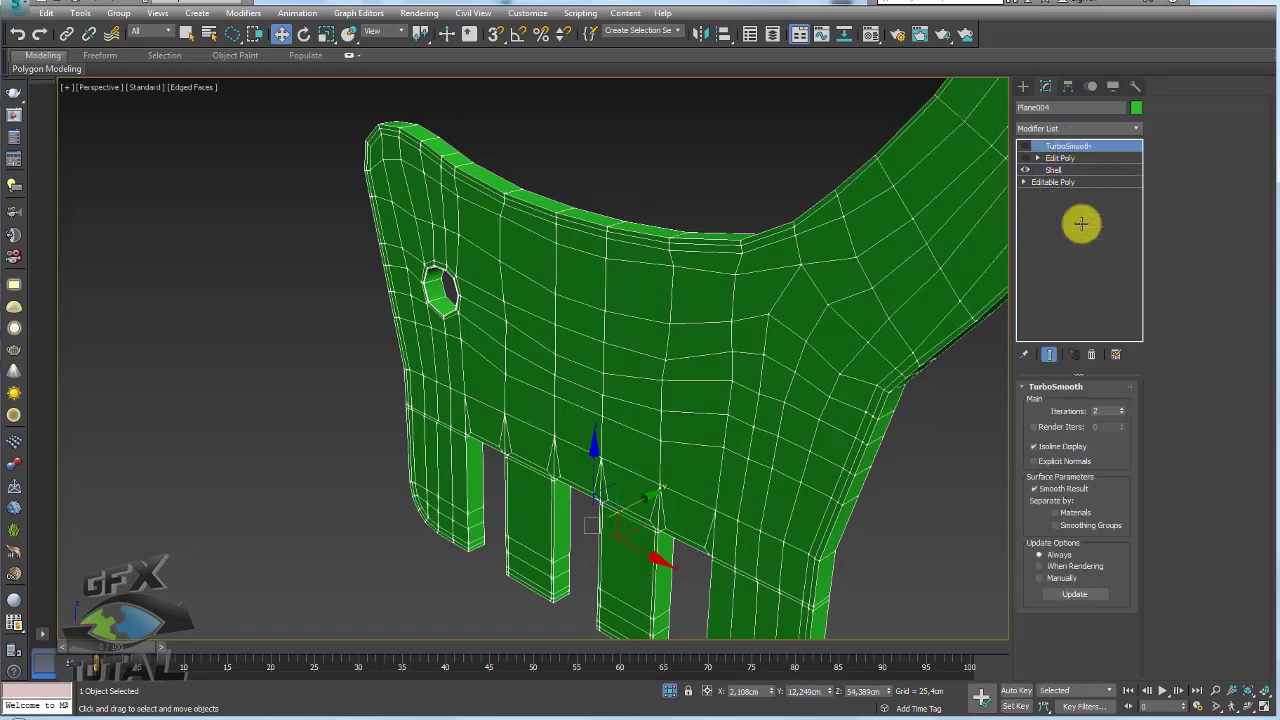
{"action": "left_click", "coordinate": [1091, 354]}
{"action": "left_click", "coordinate": [1091, 354]}
{"action": "left_click", "coordinate": [1091, 354]}
{"action": "middle_click_drag", "start_coordinate": [789, 346], "coordinate": [709, 322], "text": "alt"}
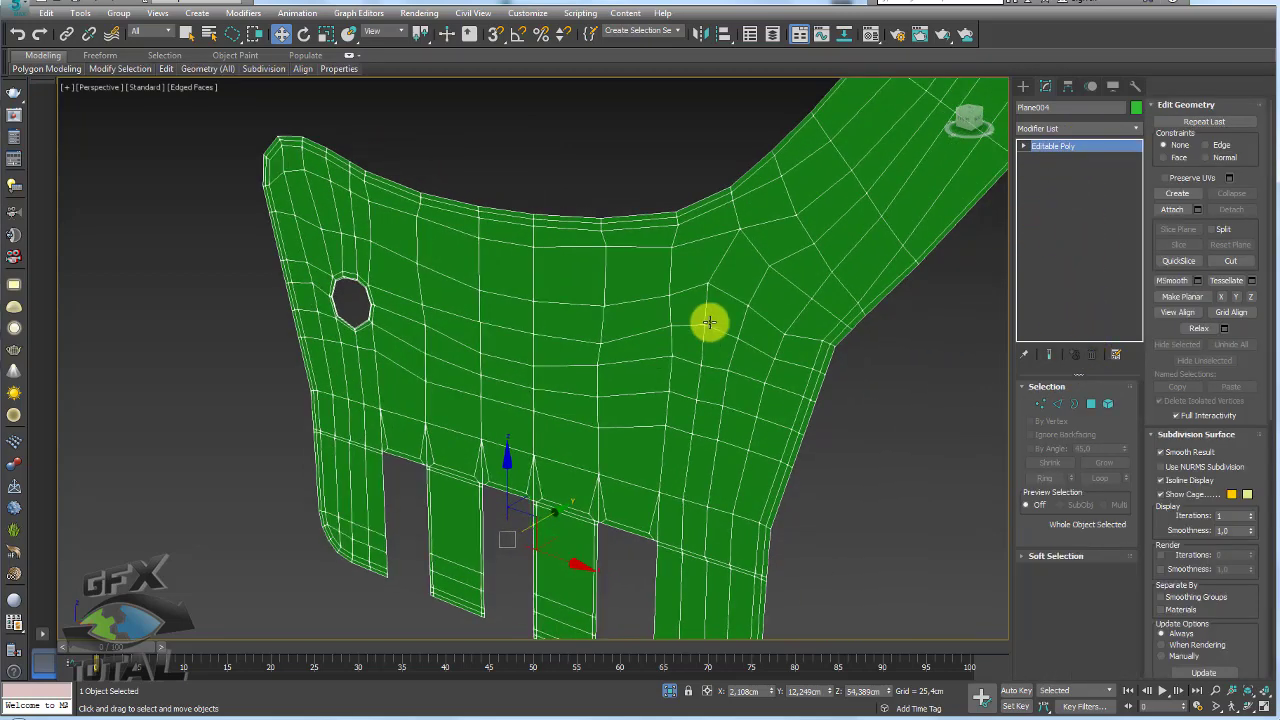
{"action": "type", "text": "x"}
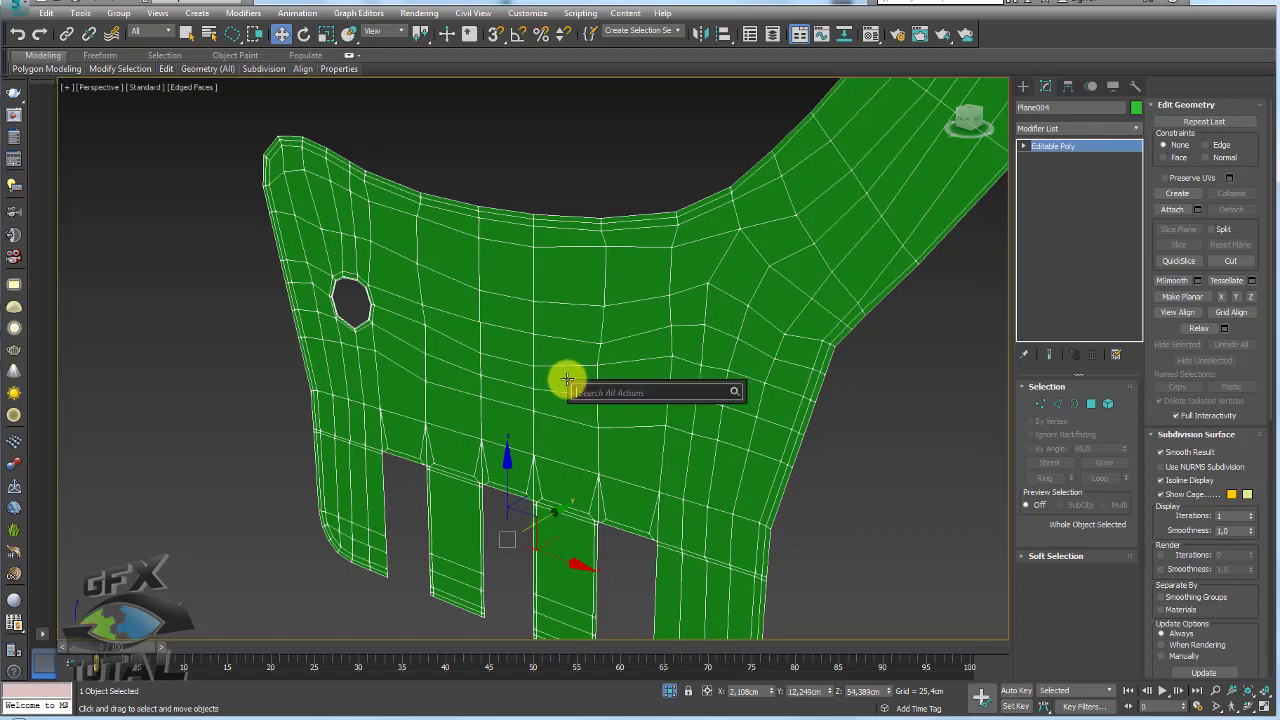
{"action": "type", "text": "shell"}
{"action": "key", "text": "Return"}
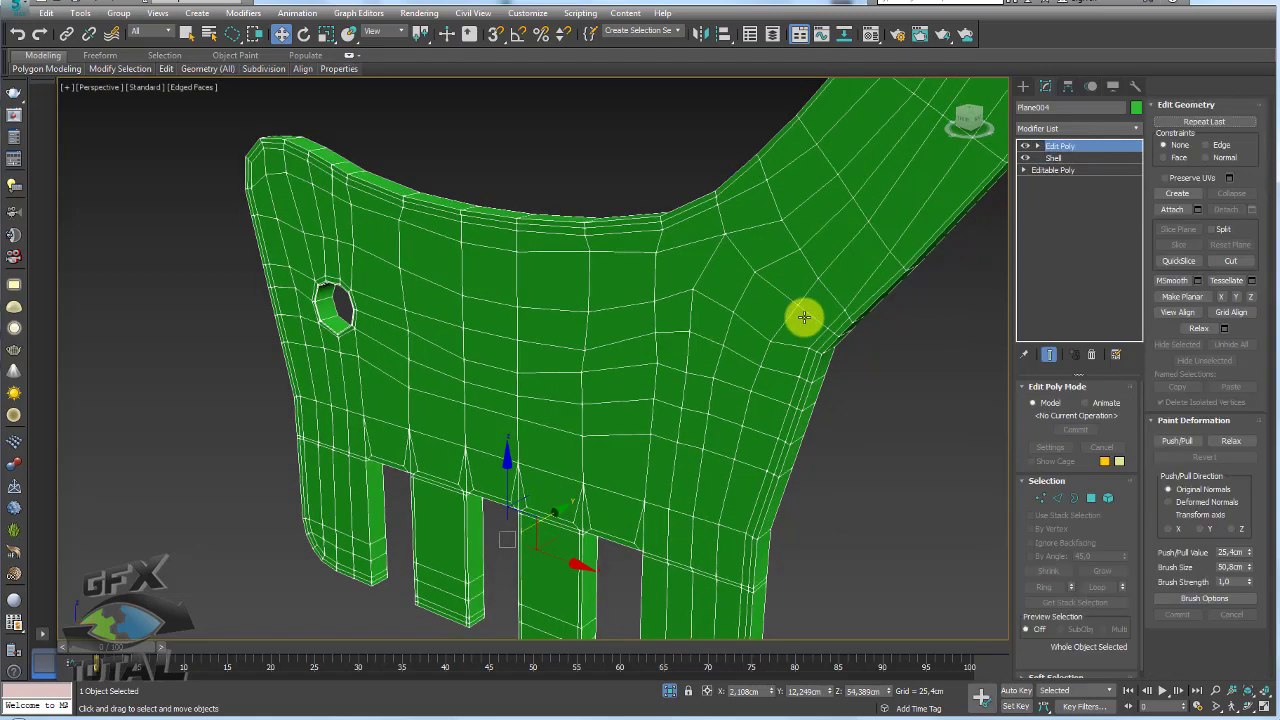
Add Edit Poly and connect the edge ring beside the keyhole with 2 segments, pinch 82
{"action": "left_click", "coordinate": [1057, 497]}
{"action": "middle_click_drag", "start_coordinate": [850, 400], "coordinate": [810, 393], "text": "alt"}
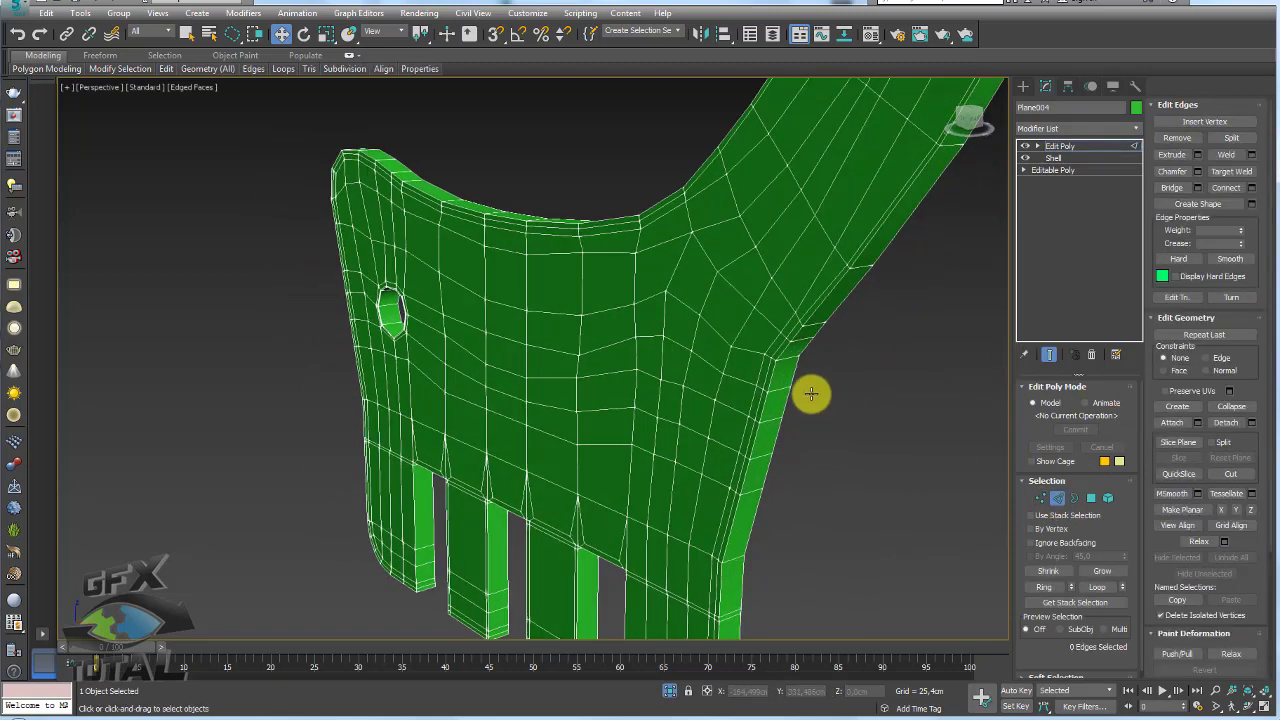
{"action": "left_click", "coordinate": [775, 389]}
{"action": "scroll", "coordinate": [368, 299], "scroll_direction": "up", "scroll_amount": 3}
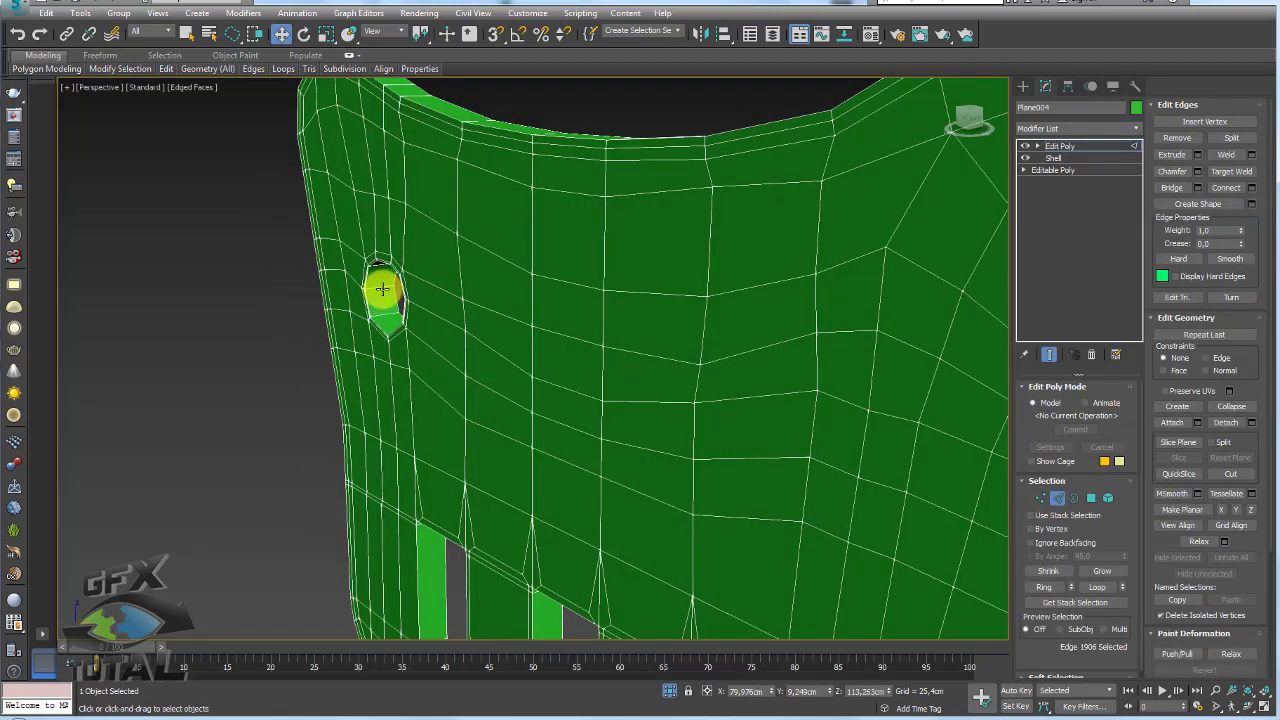
{"action": "left_click", "coordinate": [382, 289]}
{"action": "left_click", "coordinate": [1045, 588]}
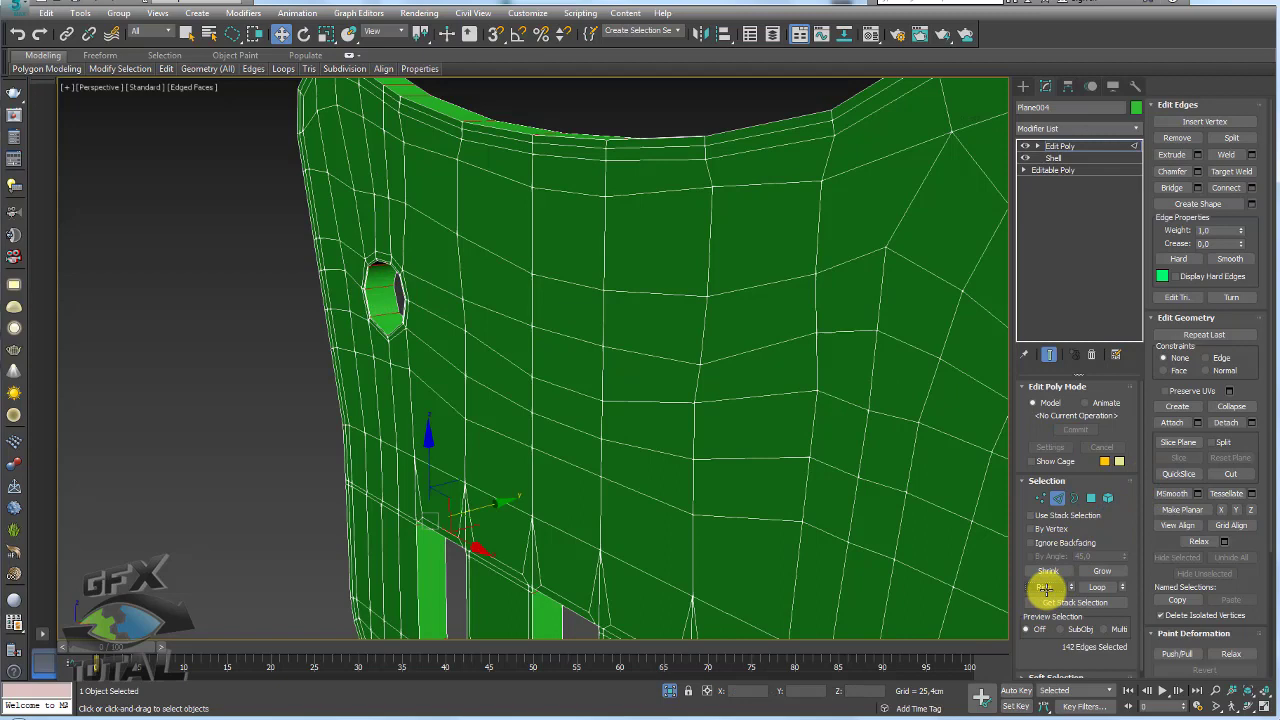
{"action": "left_click", "coordinate": [1251, 189]}
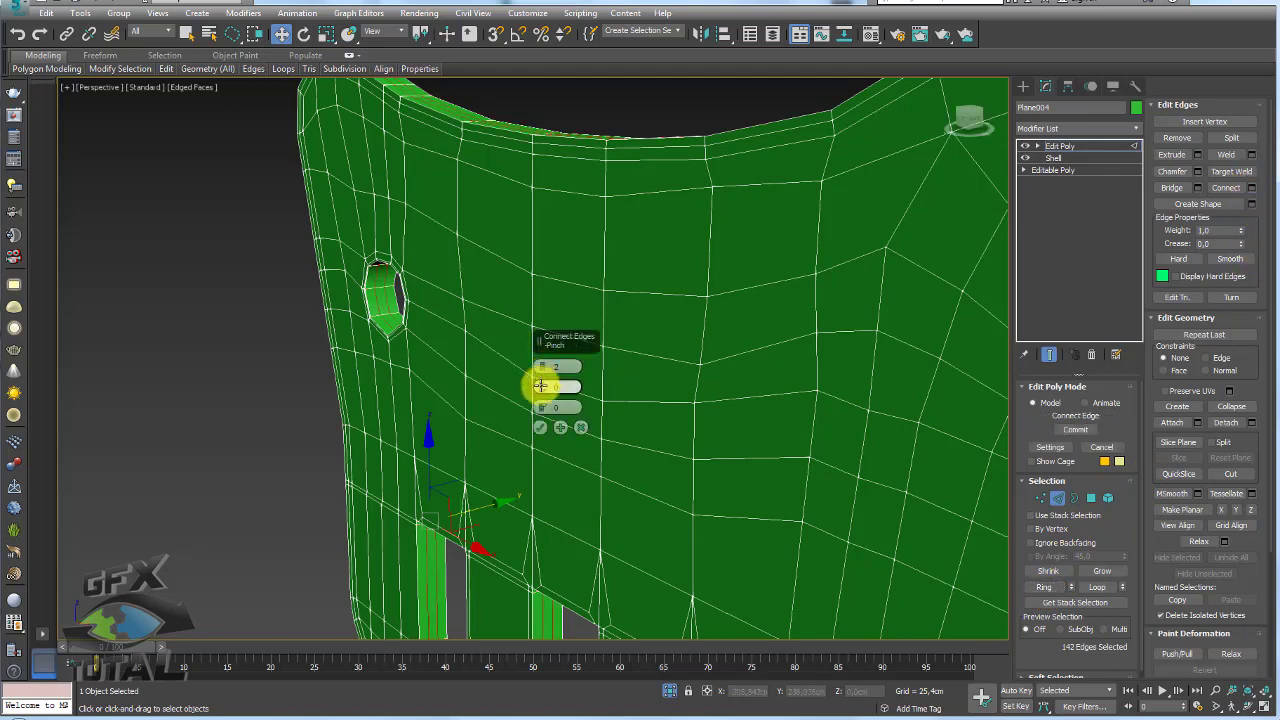
{"action": "left_click_drag", "start_coordinate": [545, 386], "coordinate": [544, 209]}
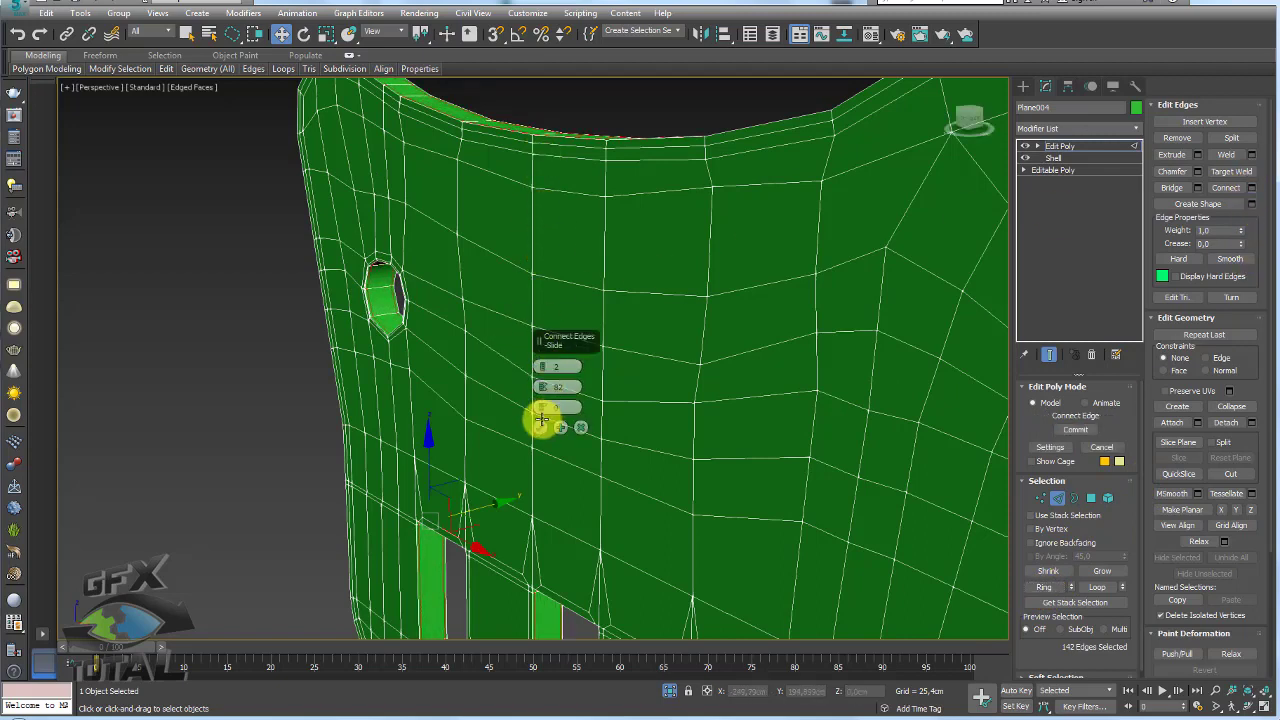
{"action": "left_click", "coordinate": [540, 427]}
Apply TurboSmooth to the whole plate with Ctrl+T
{"action": "left_click", "coordinate": [1060, 146]}
{"action": "scroll", "coordinate": [771, 257], "scroll_direction": "down", "scroll_amount": 3}
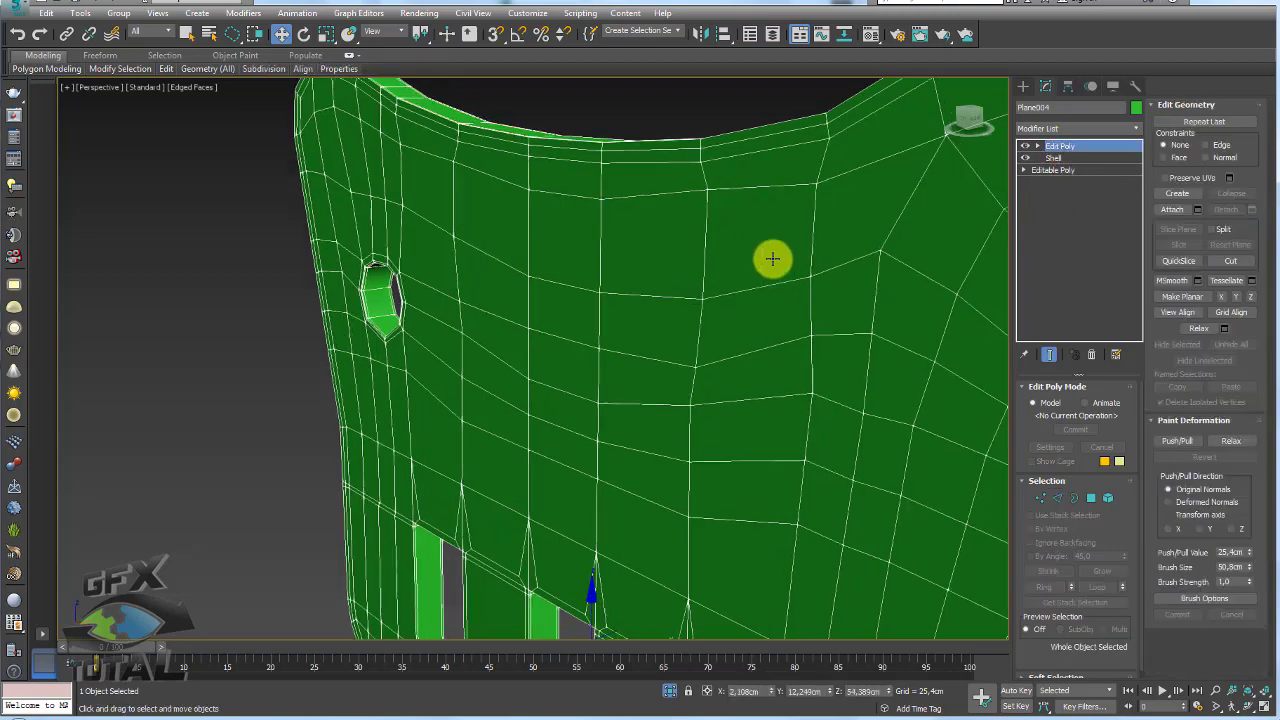
{"action": "scroll", "coordinate": [706, 273], "scroll_direction": "down", "scroll_amount": 2}
{"action": "key", "text": "ctrl+t"}
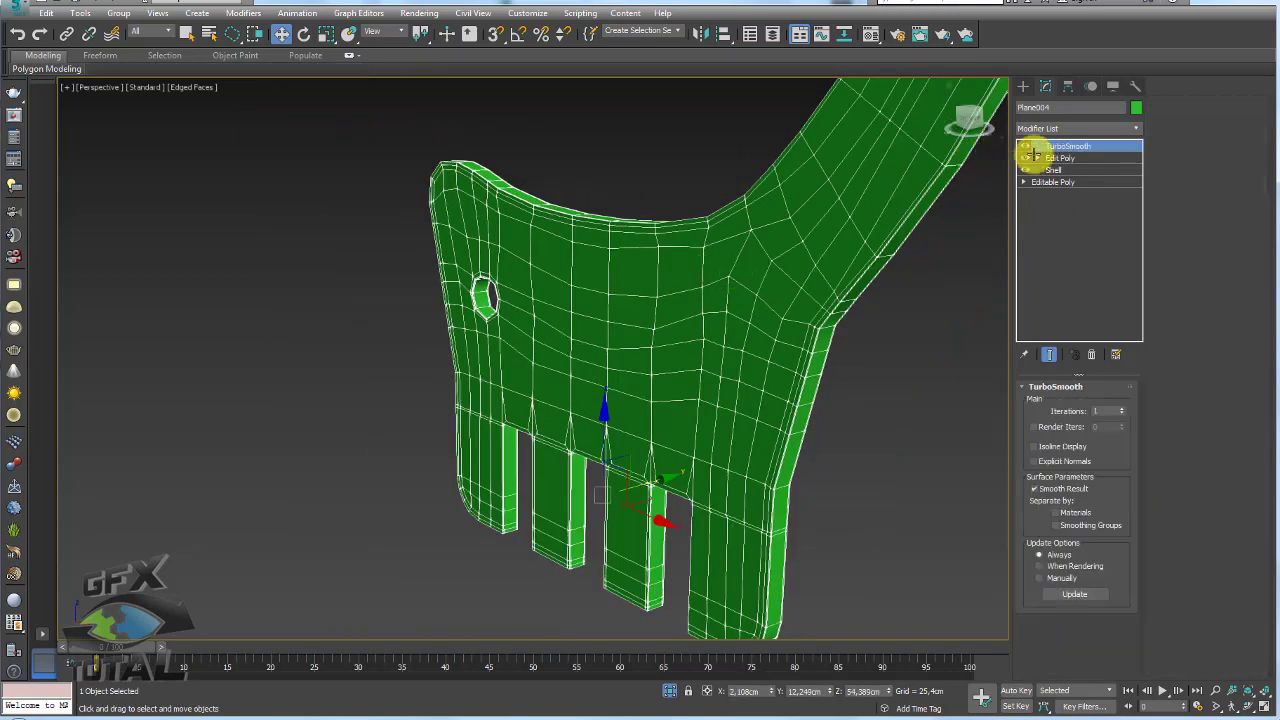
Enable TurboSmooth Isoline Display and view the plate front-on in plain shading
{"action": "scroll", "coordinate": [829, 260], "scroll_direction": "down", "scroll_amount": 2}
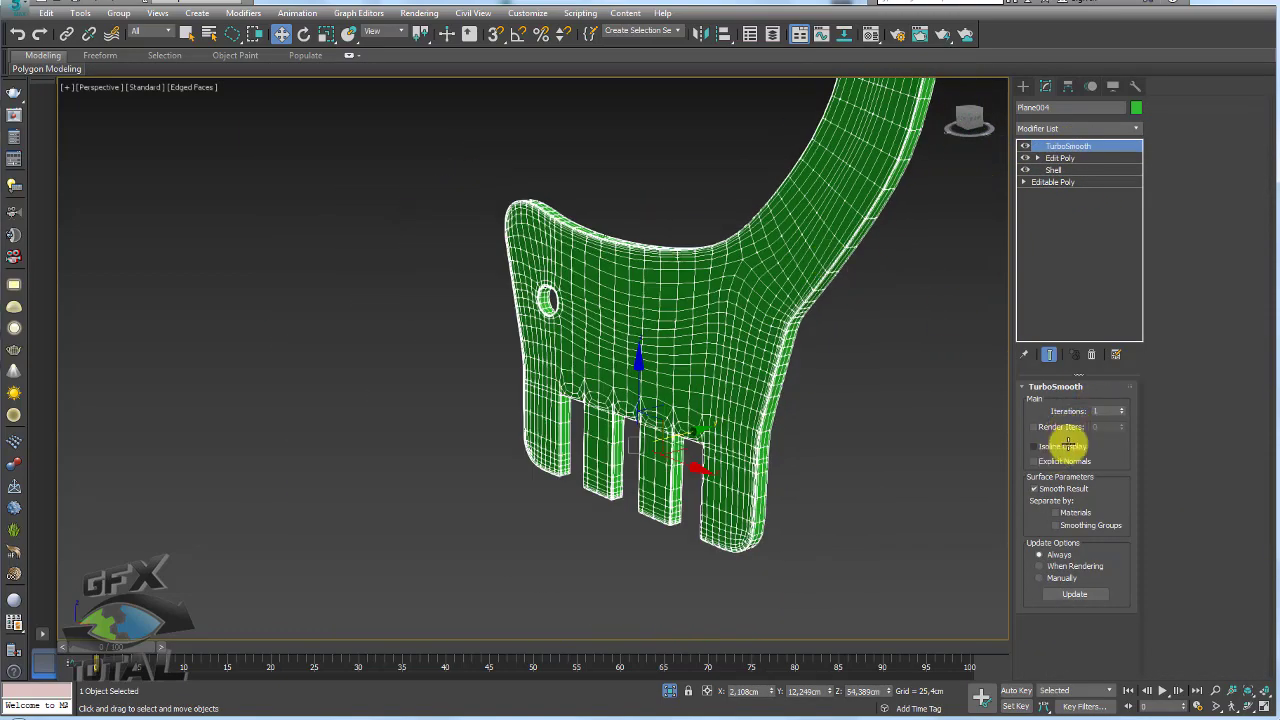
{"action": "left_click", "coordinate": [1068, 443]}
{"action": "left_click", "coordinate": [905, 386]}
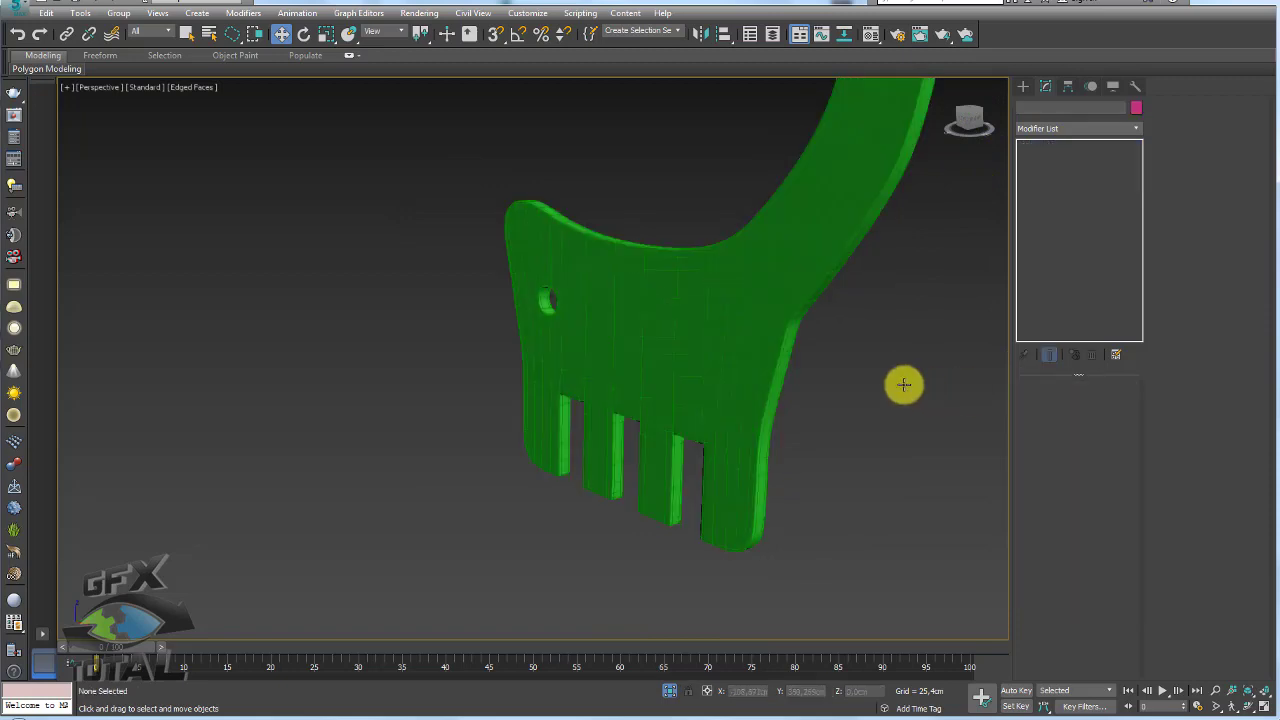
{"action": "mouse_move", "coordinate": [903, 384]}
{"action": "middle_mouse_down", "text": "alt"}
{"action": "mouse_move", "coordinate": [765, 380]}
{"action": "mouse_move", "coordinate": [833, 368]}
{"action": "mouse_move", "coordinate": [460, 325]}
{"action": "mouse_move", "coordinate": [413, 343]}
{"action": "mouse_move", "coordinate": [394, 369]}
{"action": "mouse_move", "coordinate": [434, 294]}
{"action": "mouse_move", "coordinate": [427, 244]}
{"action": "middle_mouse_up", "text": "alt"}
{"action": "key", "text": "F4"}
{"action": "scroll", "coordinate": [413, 343], "scroll_direction": "up", "scroll_amount": 5}
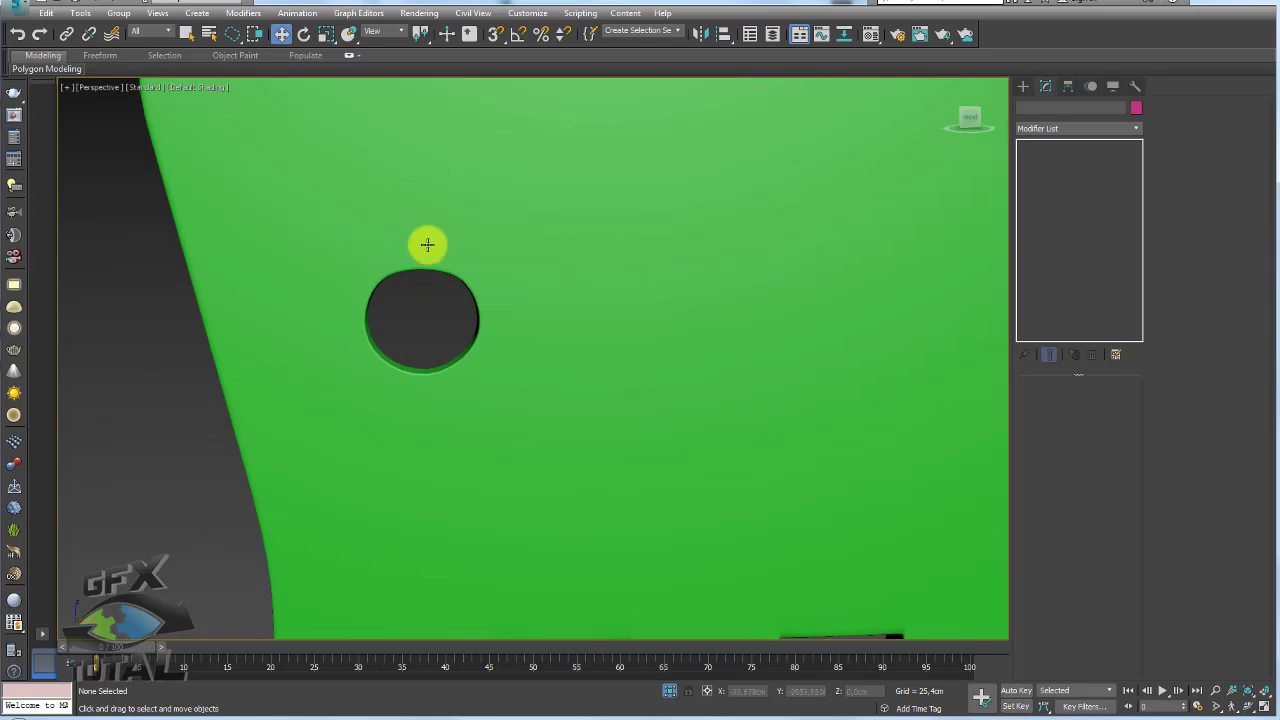
Reselect the plate, enter Edit Poly vertex mode and switch TurboSmooth off
{"action": "left_click", "coordinate": [427, 244]}
{"action": "left_click", "coordinate": [1038, 158]}
{"action": "left_click", "coordinate": [1063, 170]}
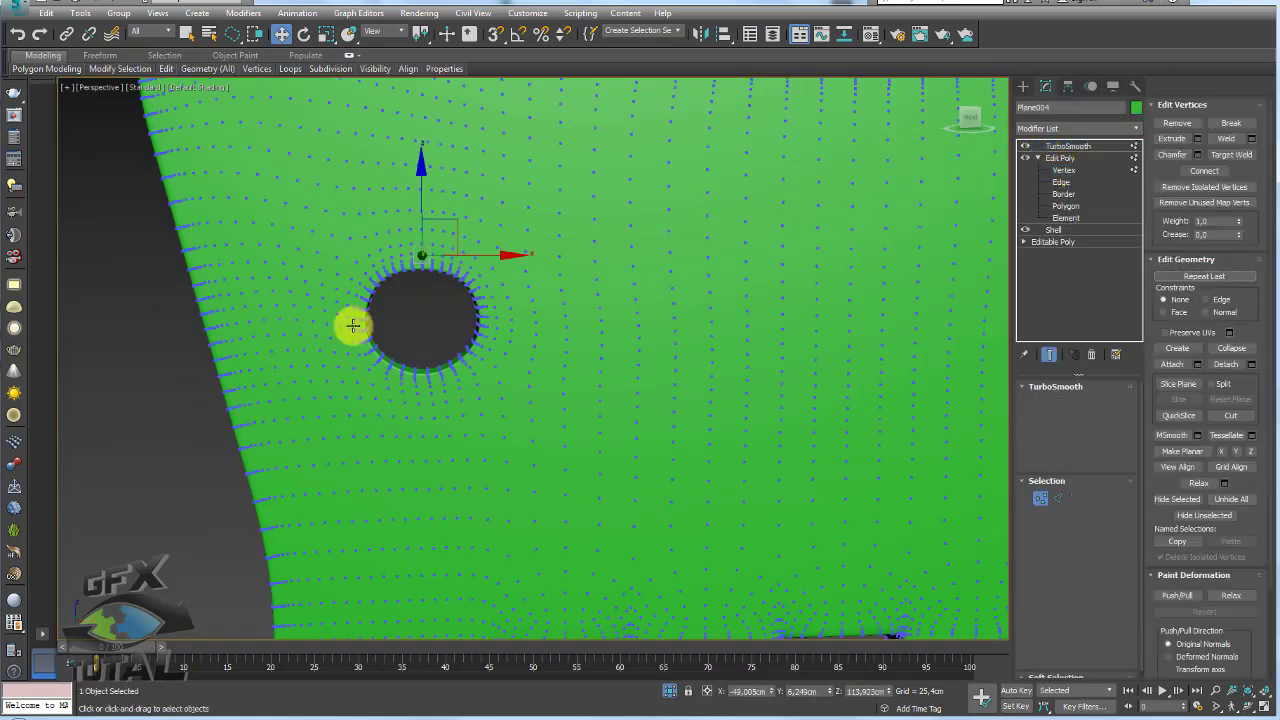
{"action": "middle_click_drag", "start_coordinate": [400, 323], "coordinate": [416, 331]}
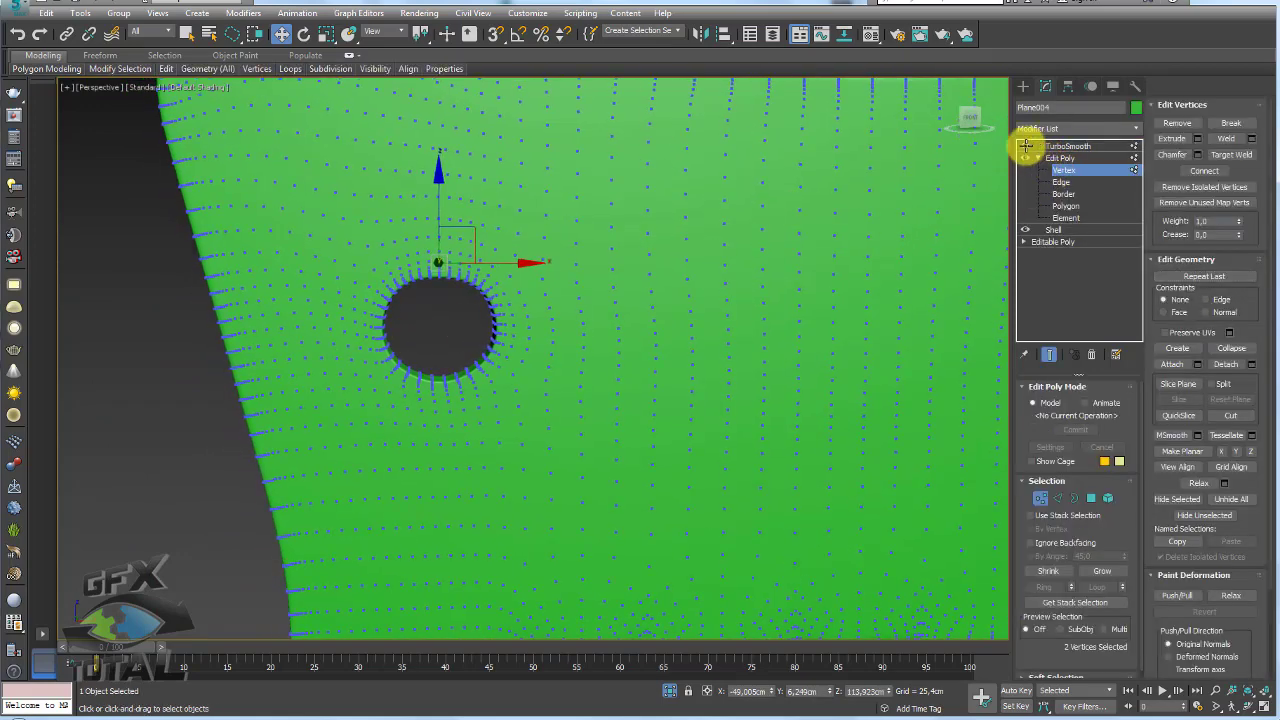
{"action": "left_click", "coordinate": [1025, 146]}
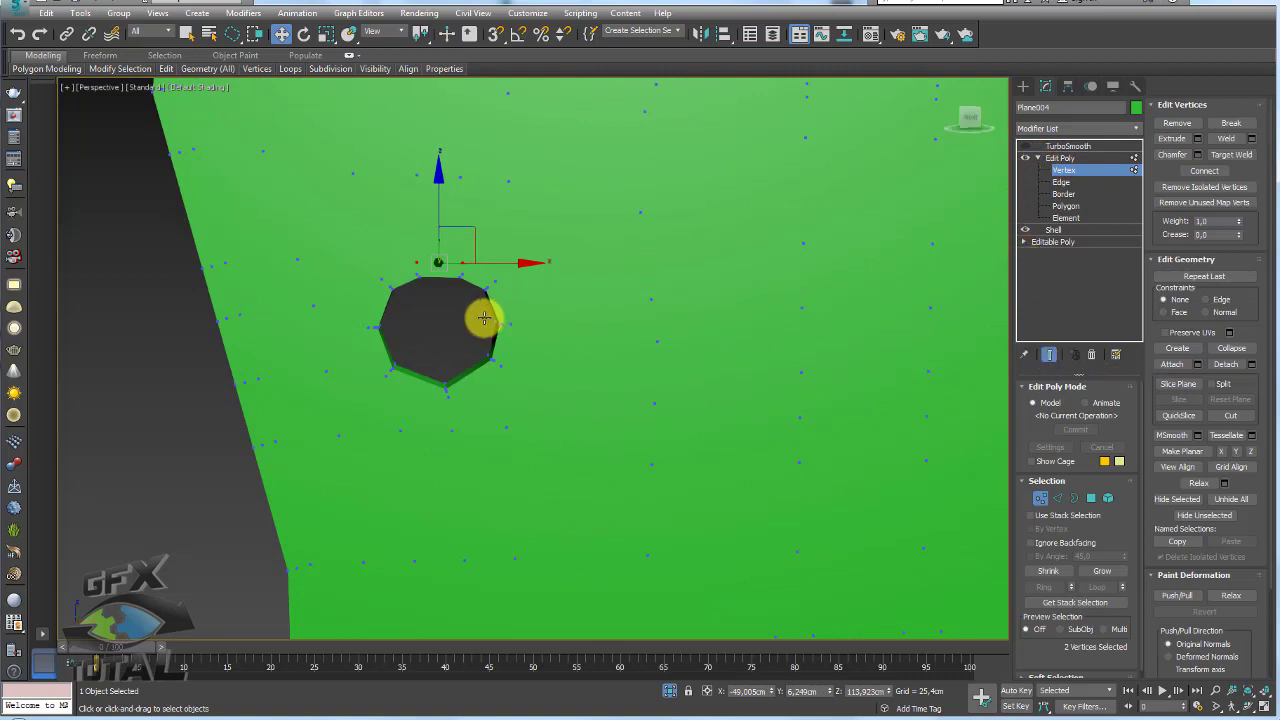
Edit the base Editable Poly's vertices in front view with Show End Result on
{"action": "middle_click_drag", "start_coordinate": [484, 318], "coordinate": [419, 248], "text": "alt"}
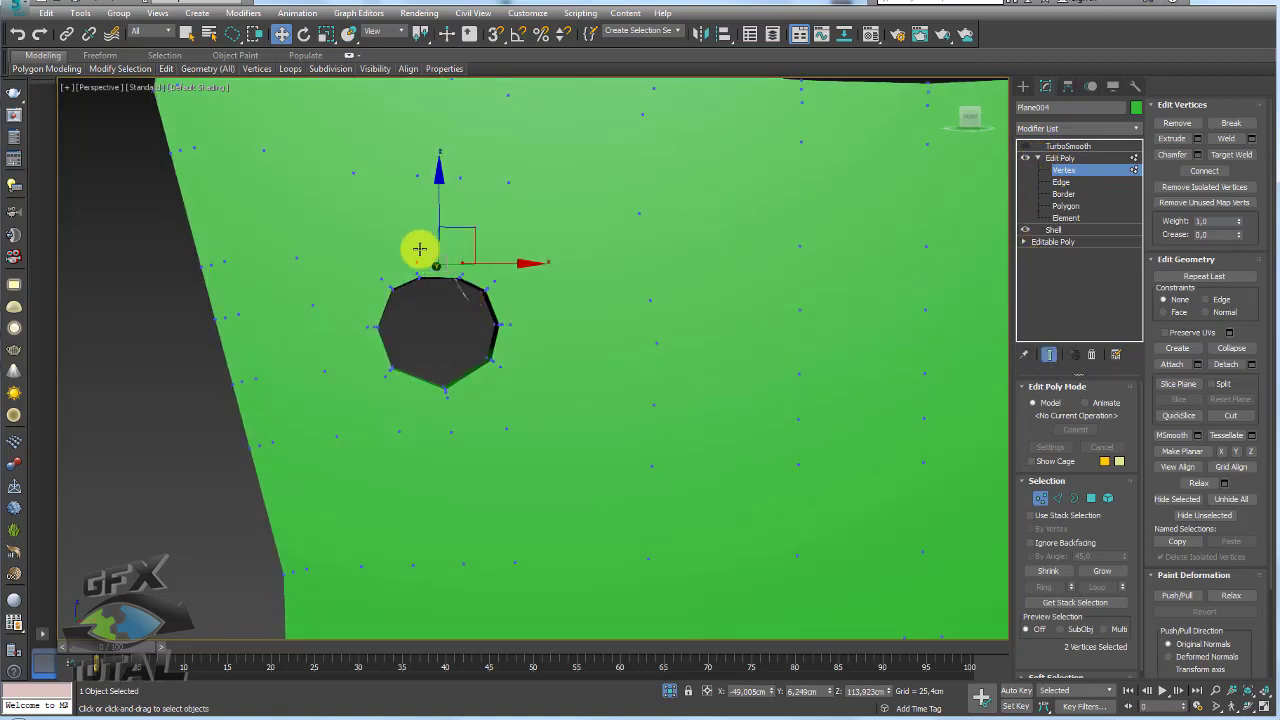
{"action": "left_click", "coordinate": [1060, 158]}
{"action": "left_click", "coordinate": [1038, 158]}
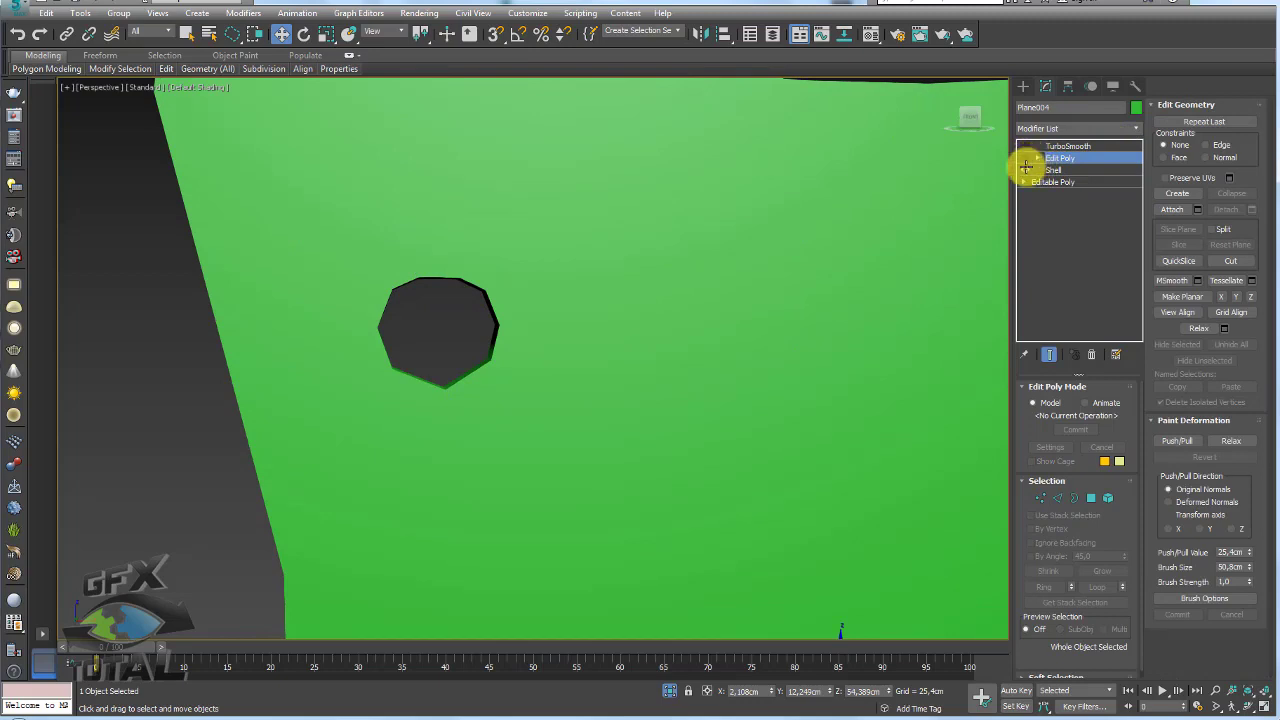
{"action": "left_click", "coordinate": [1024, 182]}
{"action": "left_click", "coordinate": [1050, 194]}
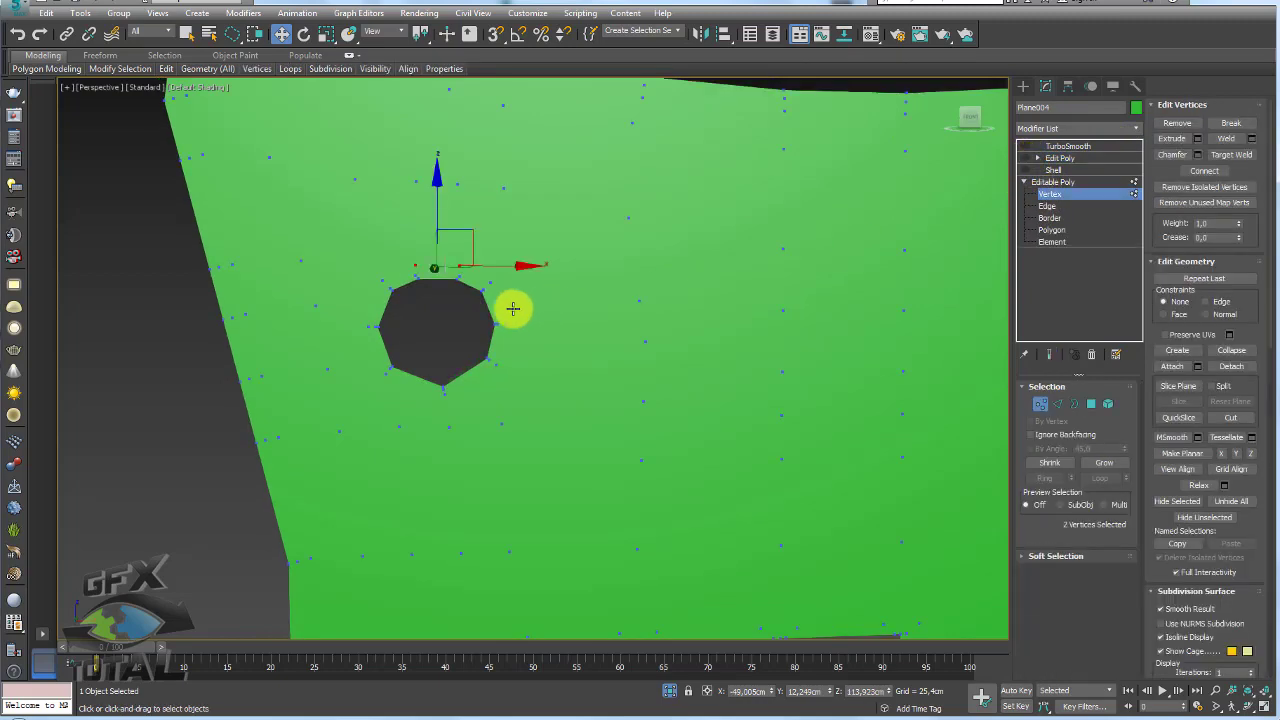
{"action": "key", "text": "f"}
{"action": "scroll", "coordinate": [537, 317], "scroll_direction": "up", "scroll_amount": 5}
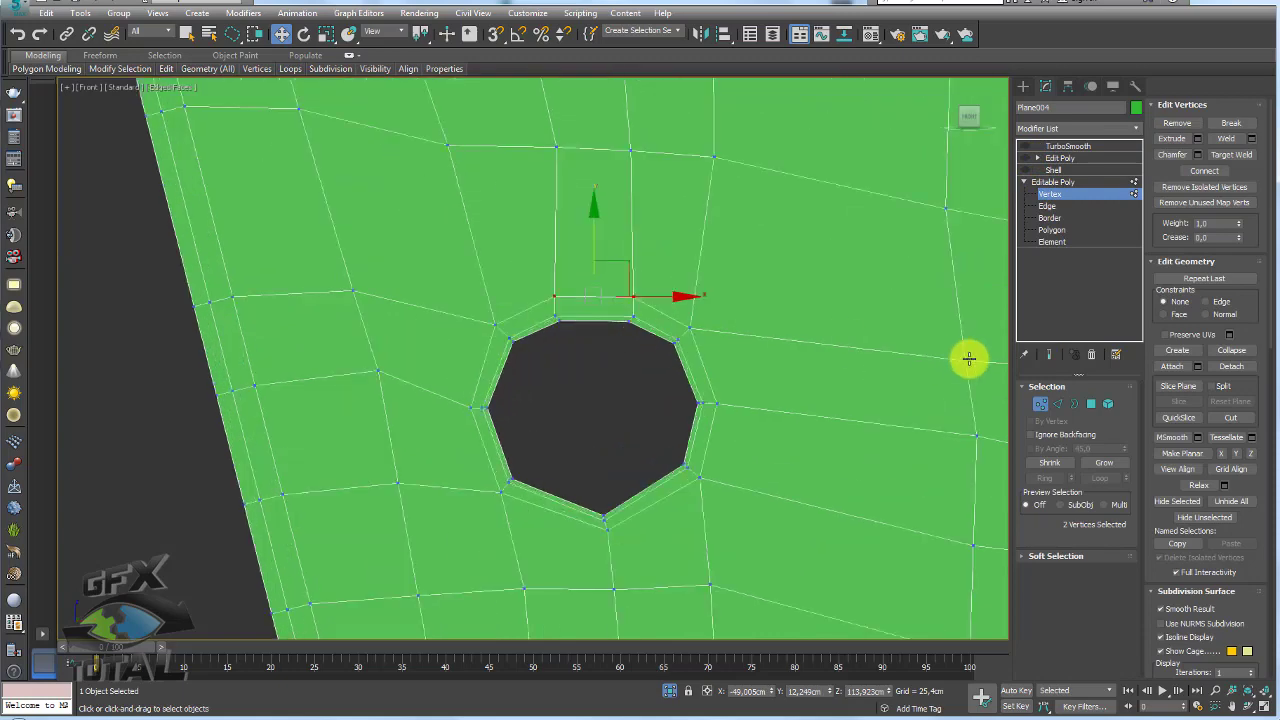
{"action": "left_click", "coordinate": [1048, 355]}
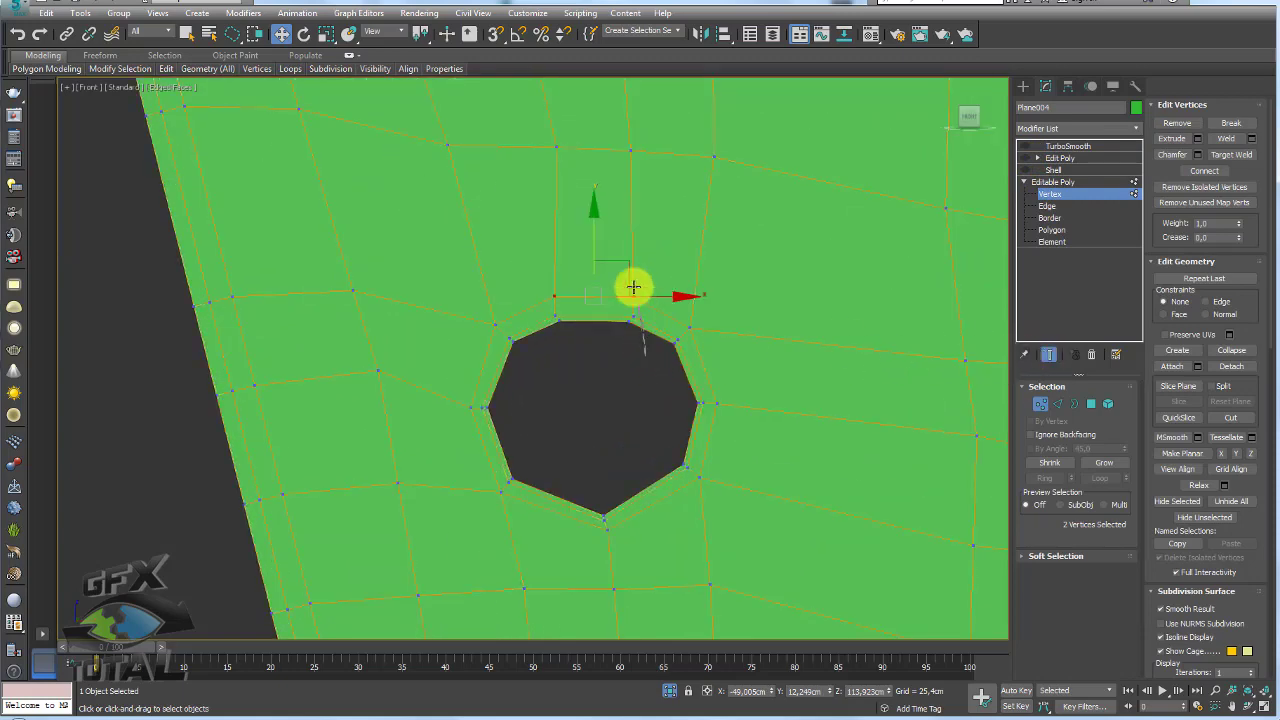
Scale the keyhole's six top vertices and reposition its three bottom vertices to round the hole
{"action": "left_click_drag", "start_coordinate": [550, 334], "coordinate": [594, 266]}
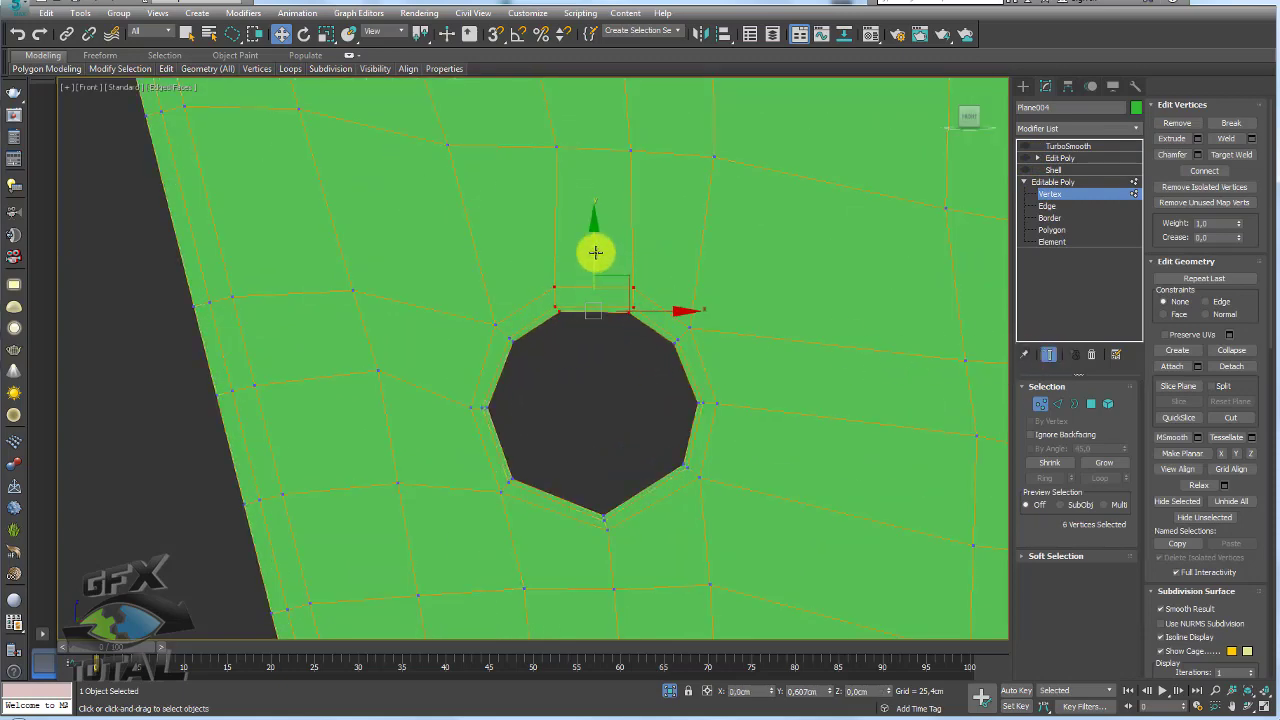
{"action": "key", "text": "r"}
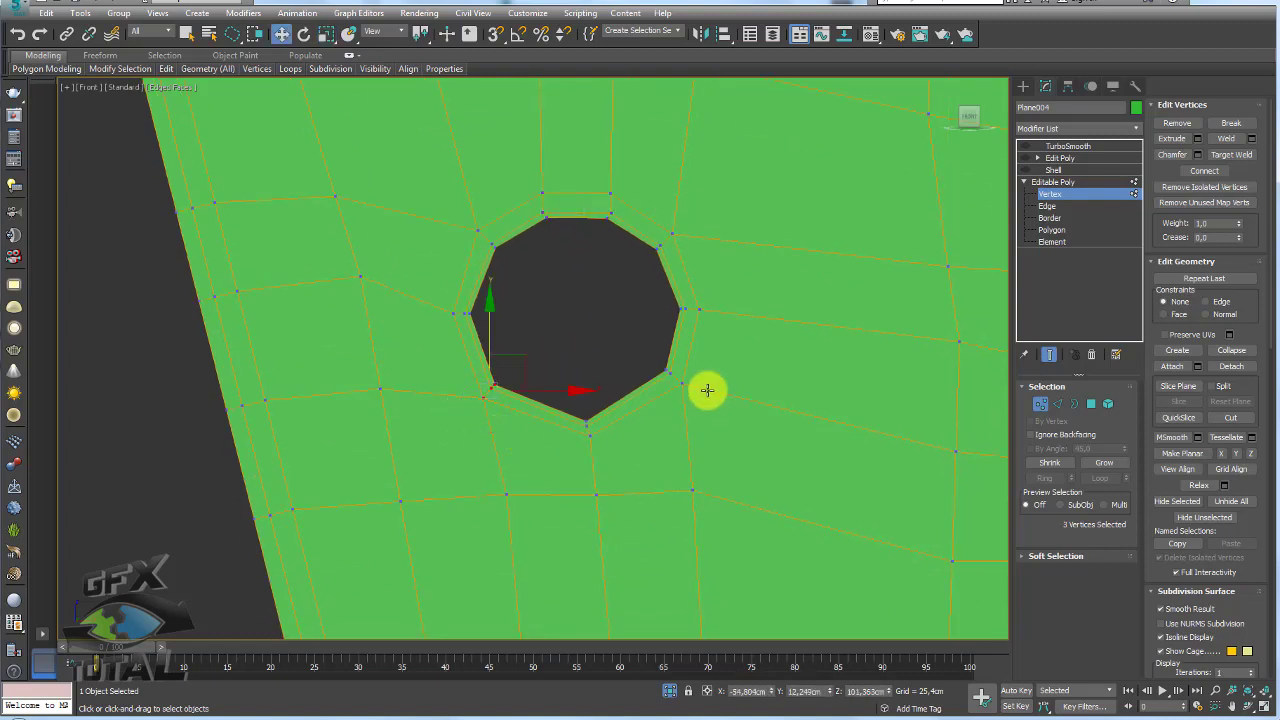
{"action": "mouse_move", "coordinate": [686, 386]}
{"action": "left_mouse_down"}
{"action": "mouse_move", "coordinate": [594, 208]}
{"action": "mouse_move", "coordinate": [670, 210]}
{"action": "left_mouse_up"}
{"action": "key", "text": "r"}
{"action": "mouse_move", "coordinate": [565, 440]}
{"action": "left_mouse_down"}
{"action": "mouse_move", "coordinate": [608, 395]}
{"action": "mouse_move", "coordinate": [589, 376]}
{"action": "left_mouse_up"}
{"action": "key", "text": "w"}
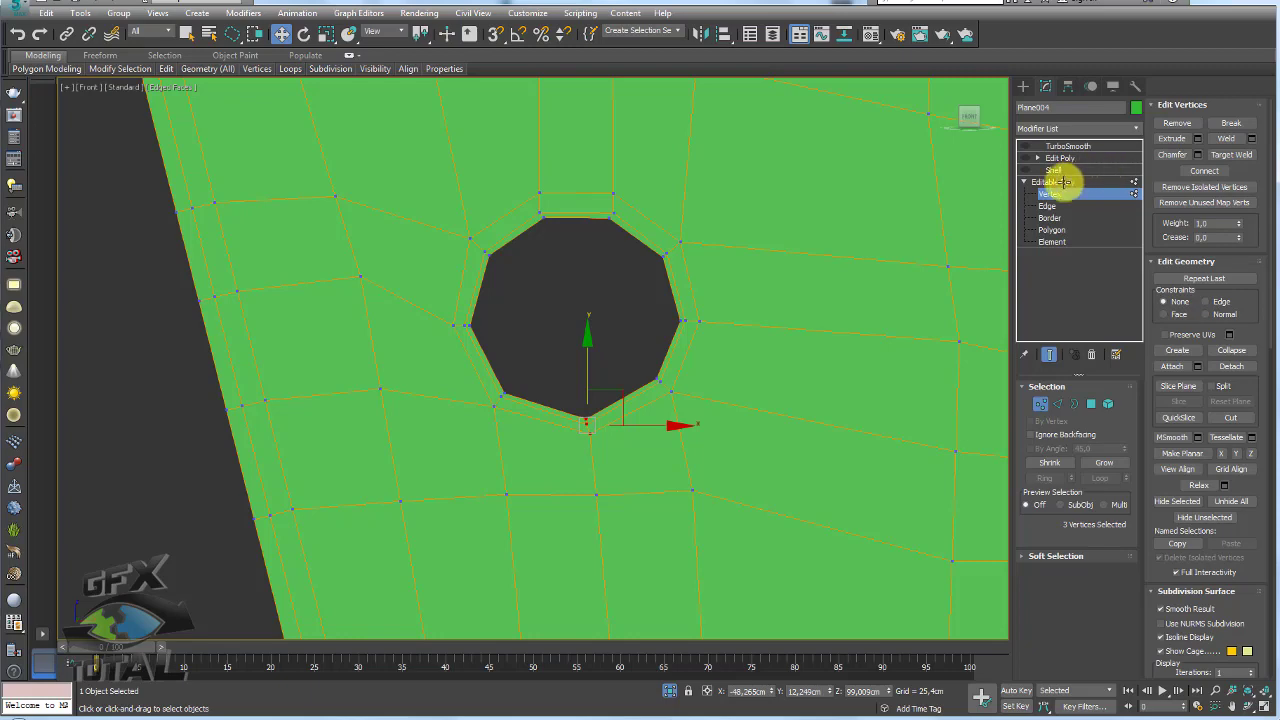
{"action": "left_click", "coordinate": [1040, 170]}
{"action": "left_click", "coordinate": [1057, 158]}
Return to the TurboSmooth result and orbit the perspective view around the plate
{"action": "left_click", "coordinate": [1050, 146]}
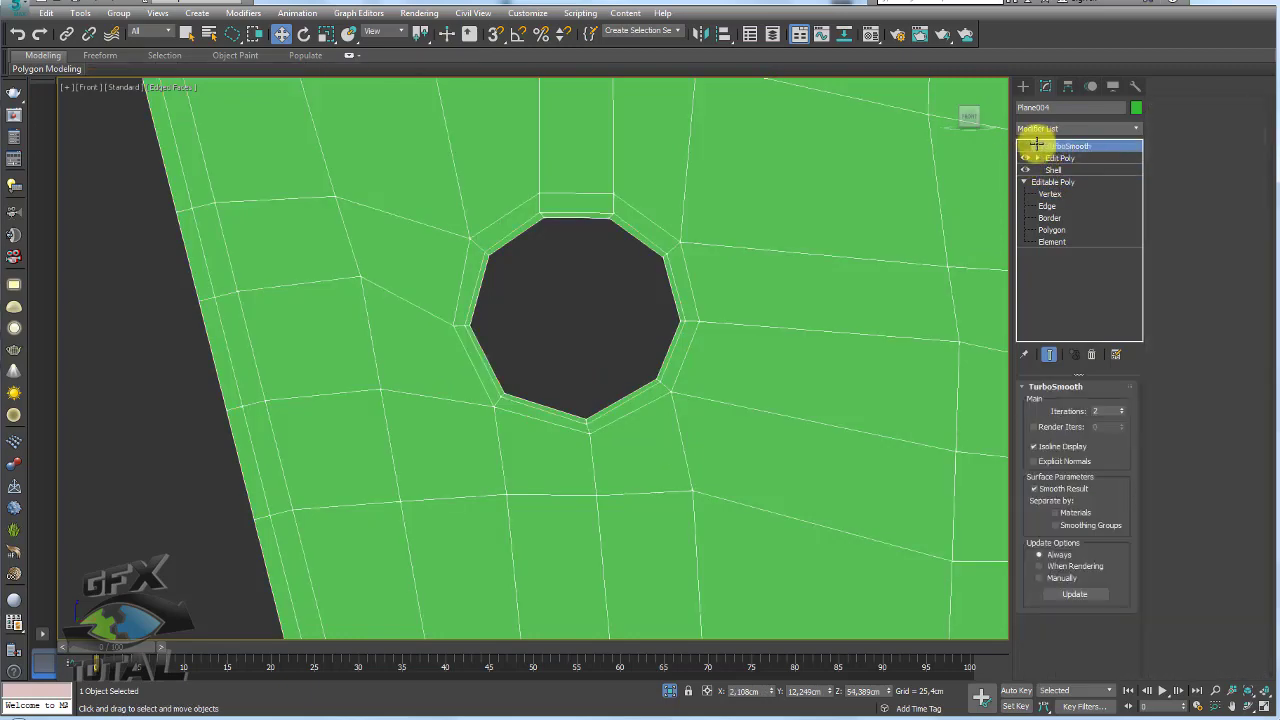
{"action": "scroll", "coordinate": [746, 297], "scroll_direction": "down", "scroll_amount": 2}
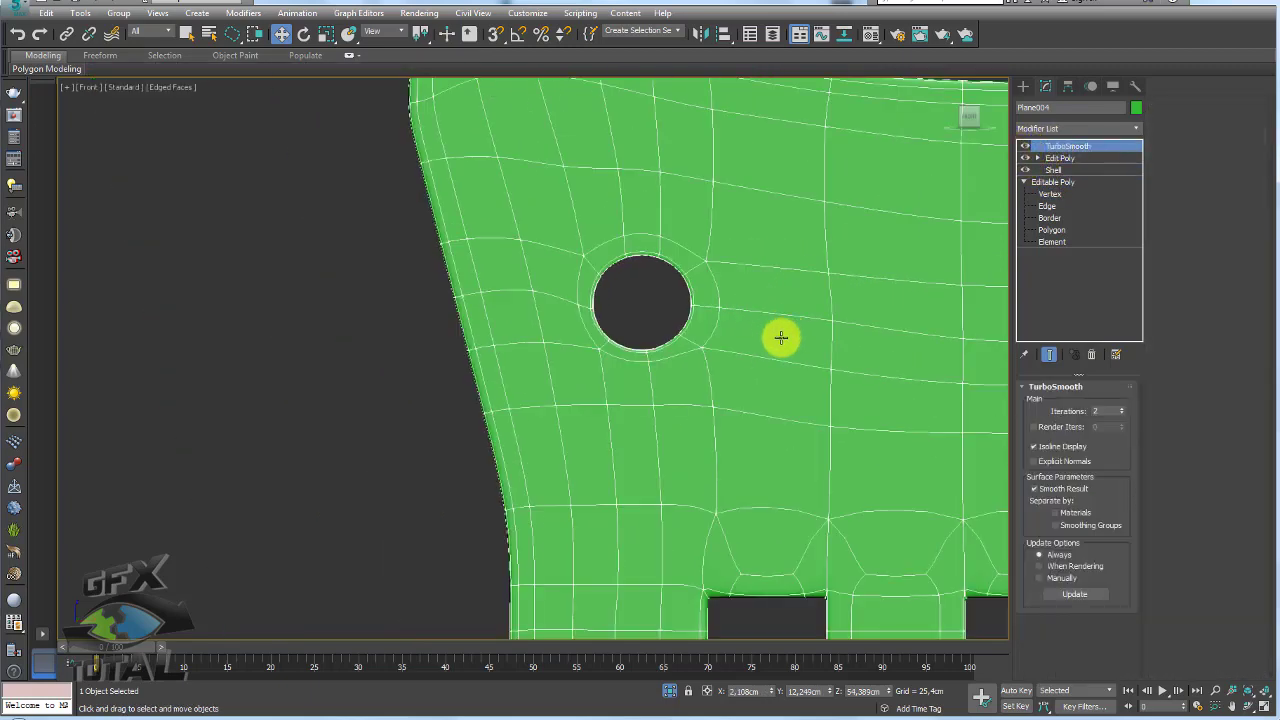
{"action": "key", "text": "p"}
{"action": "scroll", "coordinate": [655, 360], "scroll_direction": "down", "scroll_amount": 2}
{"action": "mouse_move", "coordinate": [663, 369]}
{"action": "middle_mouse_down", "text": "alt"}
{"action": "mouse_move", "coordinate": [629, 383]}
{"action": "mouse_move", "coordinate": [592, 362]}
{"action": "mouse_move", "coordinate": [709, 366]}
{"action": "mouse_move", "coordinate": [558, 358]}
{"action": "mouse_move", "coordinate": [534, 411]}
{"action": "mouse_move", "coordinate": [629, 626]}
{"action": "middle_mouse_up", "text": "alt"}
{"action": "mouse_move", "coordinate": [666, 686]}
{"action": "middle_mouse_down", "text": "alt"}
{"action": "mouse_move", "coordinate": [727, 401]}
{"action": "mouse_move", "coordinate": [543, 509]}
{"action": "mouse_move", "coordinate": [509, 509]}
{"action": "middle_mouse_up", "text": "alt"}
{"action": "scroll", "coordinate": [727, 401], "scroll_direction": "down", "scroll_amount": 3}
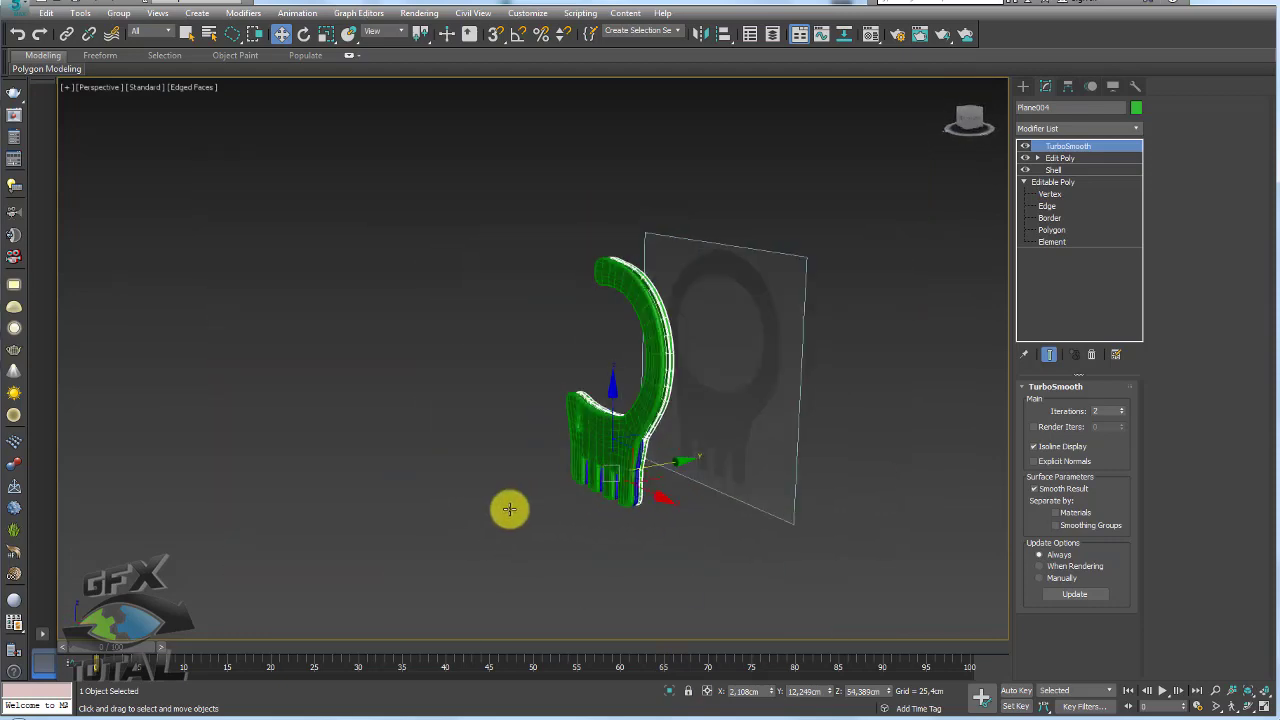
{"action": "scroll", "coordinate": [651, 503], "scroll_direction": "up", "scroll_amount": 3}
{"action": "scroll", "coordinate": [666, 494], "scroll_direction": "up", "scroll_amount": 2}
From an edge-on view, nudge the plate slightly along Y to align with the blue part
{"action": "middle_click_drag", "start_coordinate": [666, 494], "coordinate": [629, 349], "text": "alt"}
{"action": "scroll", "coordinate": [683, 316], "scroll_direction": "up", "scroll_amount": 3}
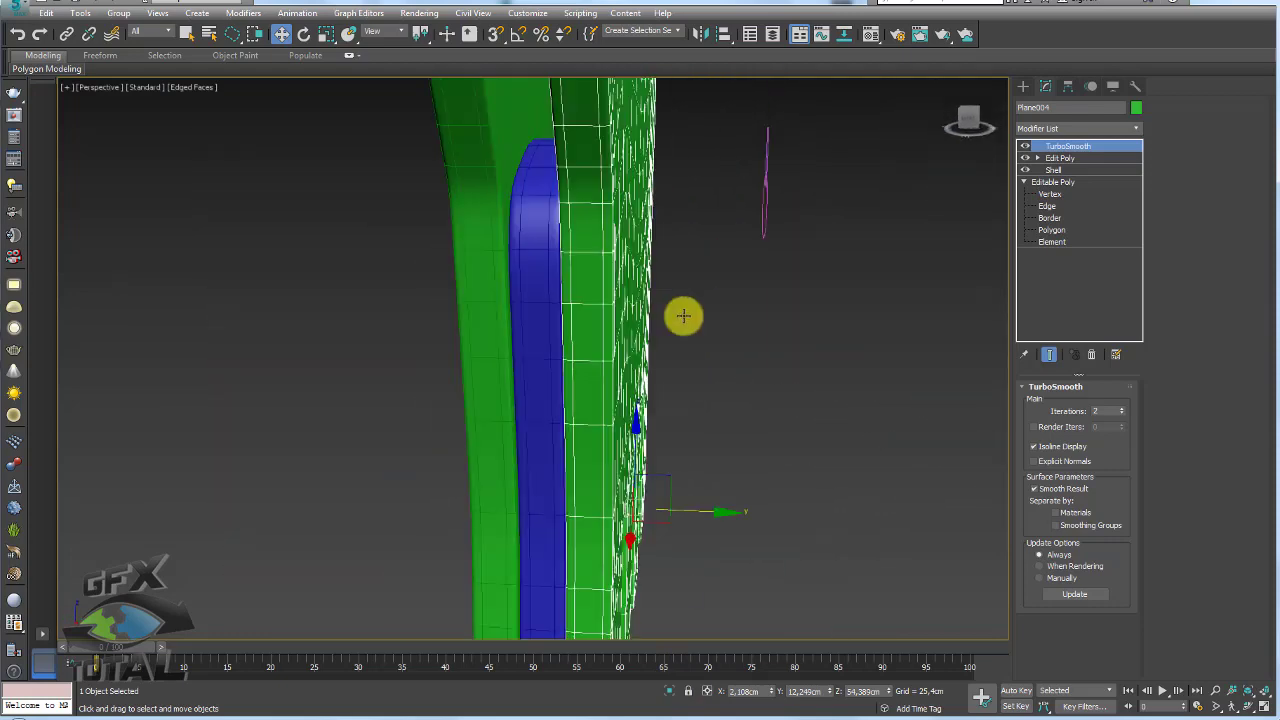
{"action": "middle_click_drag", "start_coordinate": [683, 316], "coordinate": [674, 366], "text": "alt"}
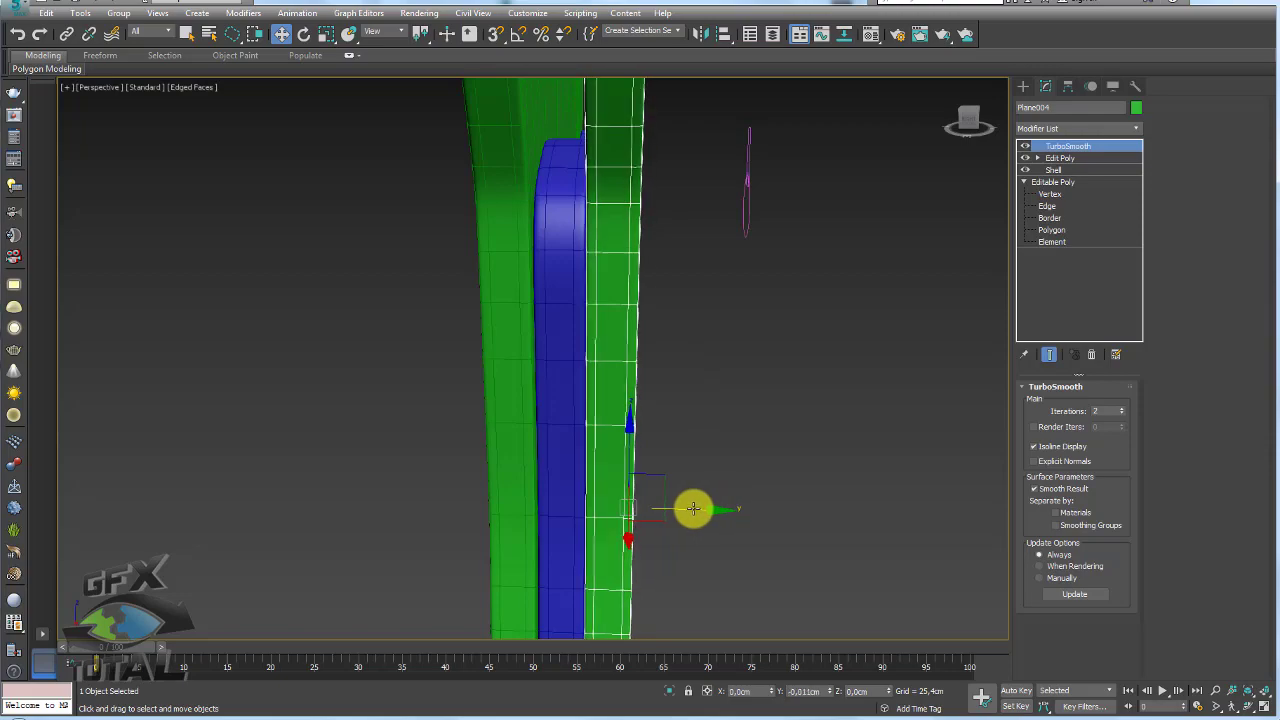
{"action": "left_click_drag", "start_coordinate": [693, 508], "coordinate": [695, 509]}
{"action": "mouse_move", "coordinate": [560, 407]}
{"action": "middle_mouse_down", "text": "alt"}
{"action": "mouse_move", "coordinate": [531, 334]}
{"action": "mouse_move", "coordinate": [686, 334]}
{"action": "mouse_move", "coordinate": [803, 374]}
{"action": "middle_mouse_up", "text": "alt"}
{"action": "mouse_move", "coordinate": [772, 296]}
{"action": "middle_mouse_down", "text": "alt"}
{"action": "mouse_move", "coordinate": [706, 294]}
{"action": "mouse_move", "coordinate": [769, 314]}
{"action": "mouse_move", "coordinate": [803, 231]}
{"action": "mouse_move", "coordinate": [812, 262]}
{"action": "mouse_move", "coordinate": [771, 234]}
{"action": "mouse_move", "coordinate": [849, 323]}
{"action": "mouse_move", "coordinate": [760, 363]}
{"action": "middle_mouse_up", "text": "alt"}
{"action": "middle_click_drag", "start_coordinate": [779, 500], "coordinate": [760, 593], "text": "alt"}
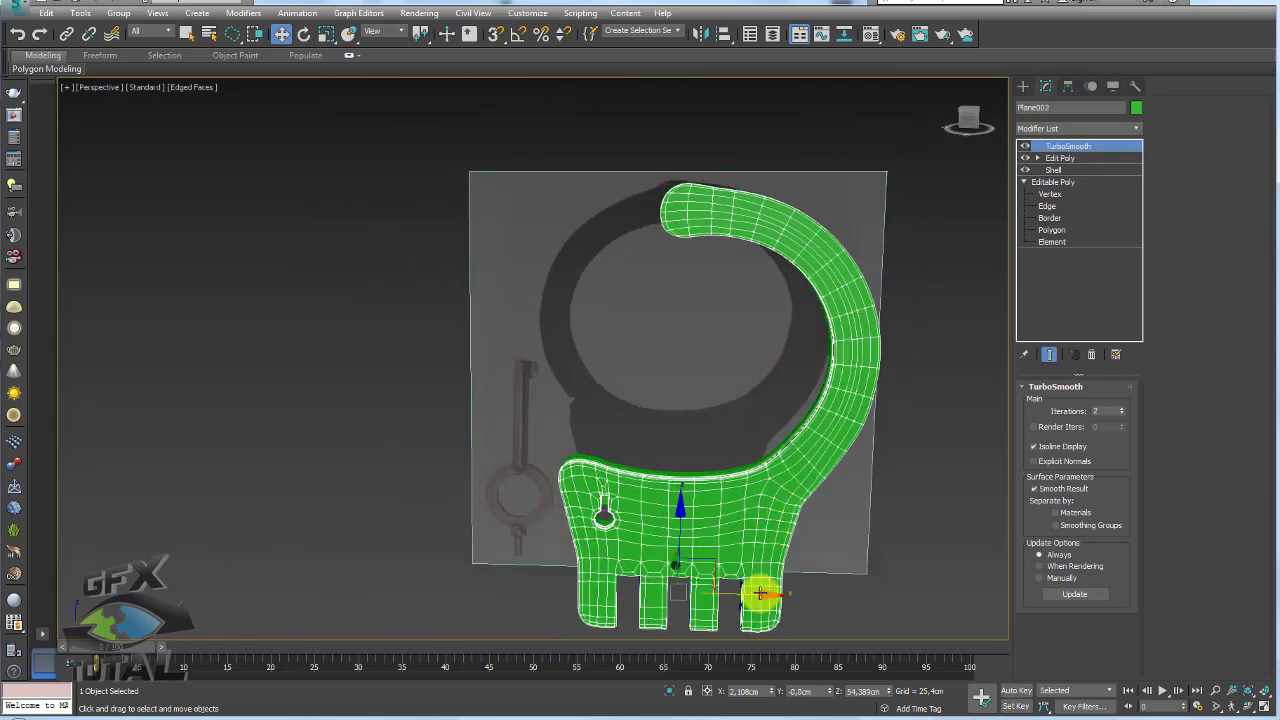
Clone the plate to the left and collapse the copy into a single editable mesh
{"action": "left_click_drag", "start_coordinate": [750, 593], "coordinate": [412, 592], "text": "shift"}
{"action": "left_click", "coordinate": [632, 418]}
{"action": "middle_click_drag", "start_coordinate": [575, 453], "coordinate": [715, 373]}
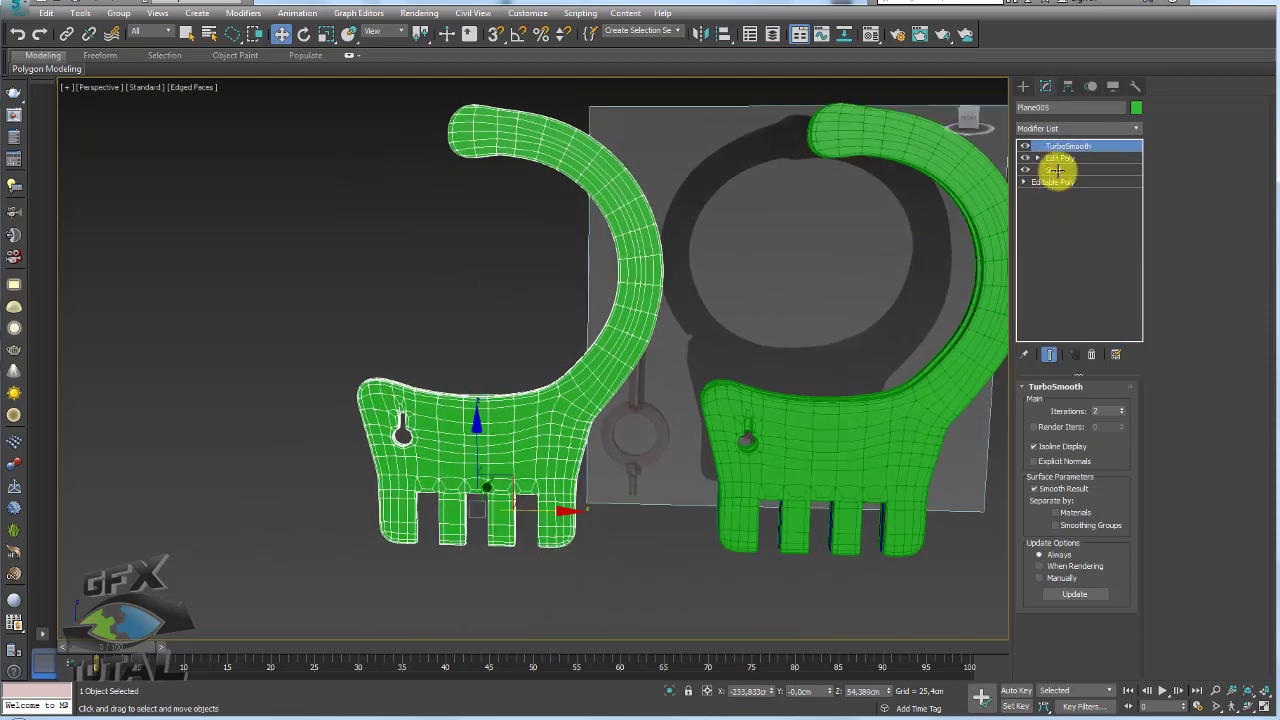
{"action": "left_click", "coordinate": [1091, 355]}
{"action": "left_click", "coordinate": [1091, 355]}
{"action": "left_click", "coordinate": [1091, 355]}
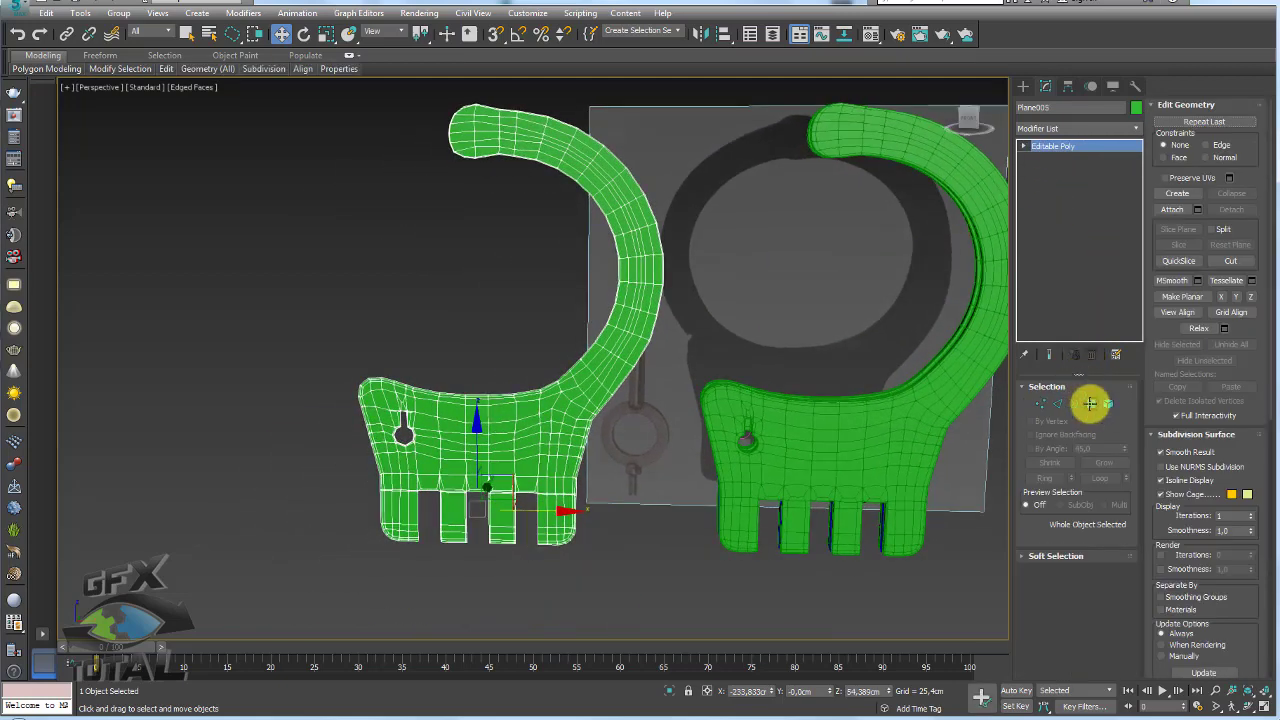
Keep only the curved arm by inverting the polygon selection and deleting the plate body
{"action": "left_click", "coordinate": [1091, 403]}
{"action": "mouse_move", "coordinate": [634, 417]}
{"action": "middle_mouse_down", "text": "alt"}
{"action": "mouse_move", "coordinate": [669, 374]}
{"action": "mouse_move", "coordinate": [711, 266]}
{"action": "middle_mouse_up", "text": "alt"}
{"action": "mouse_move", "coordinate": [704, 215]}
{"action": "left_mouse_down"}
{"action": "mouse_move", "coordinate": [389, 229]}
{"action": "mouse_move", "coordinate": [575, 422]}
{"action": "left_mouse_up"}
{"action": "mouse_move", "coordinate": [603, 464]}
{"action": "left_mouse_down"}
{"action": "mouse_move", "coordinate": [686, 480]}
{"action": "mouse_move", "coordinate": [745, 399]}
{"action": "left_mouse_up"}
{"action": "key", "text": "ctrl+i"}
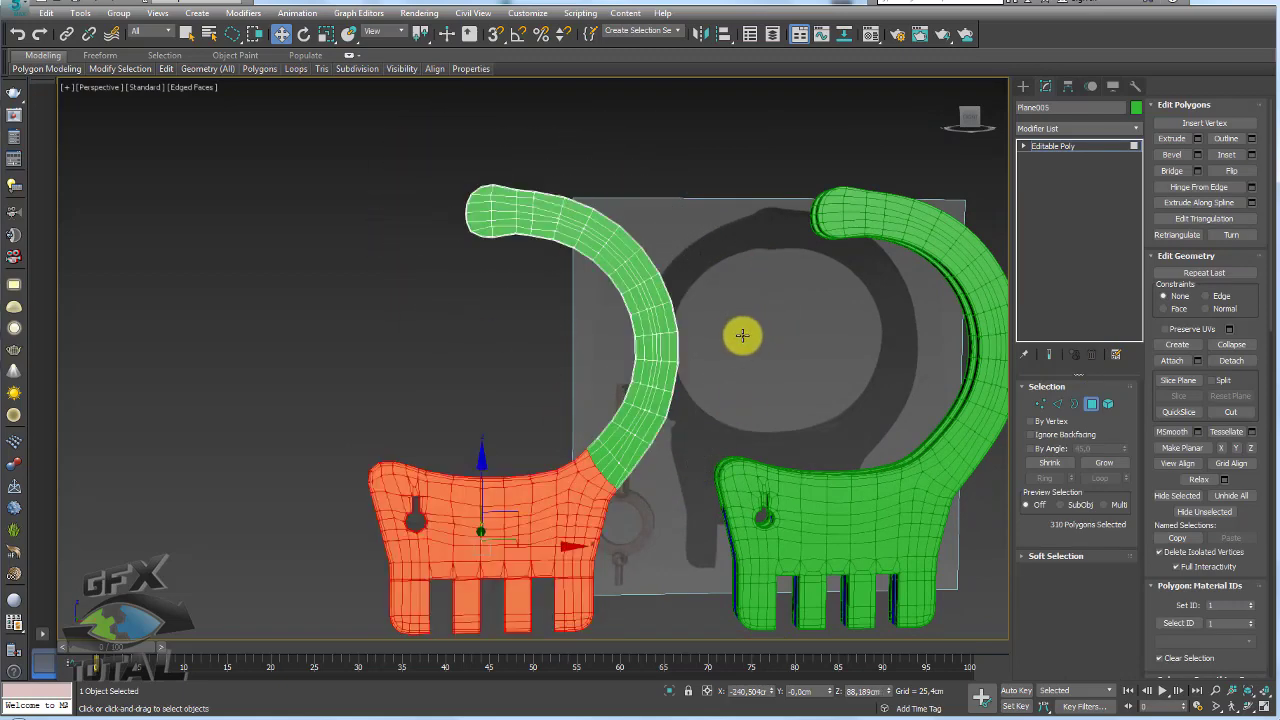
{"action": "key", "text": "Delete"}
{"action": "mouse_move", "coordinate": [743, 334]}
{"action": "middle_mouse_down", "text": "alt"}
{"action": "mouse_move", "coordinate": [671, 260]}
{"action": "mouse_move", "coordinate": [774, 335]}
{"action": "middle_mouse_up", "text": "alt"}
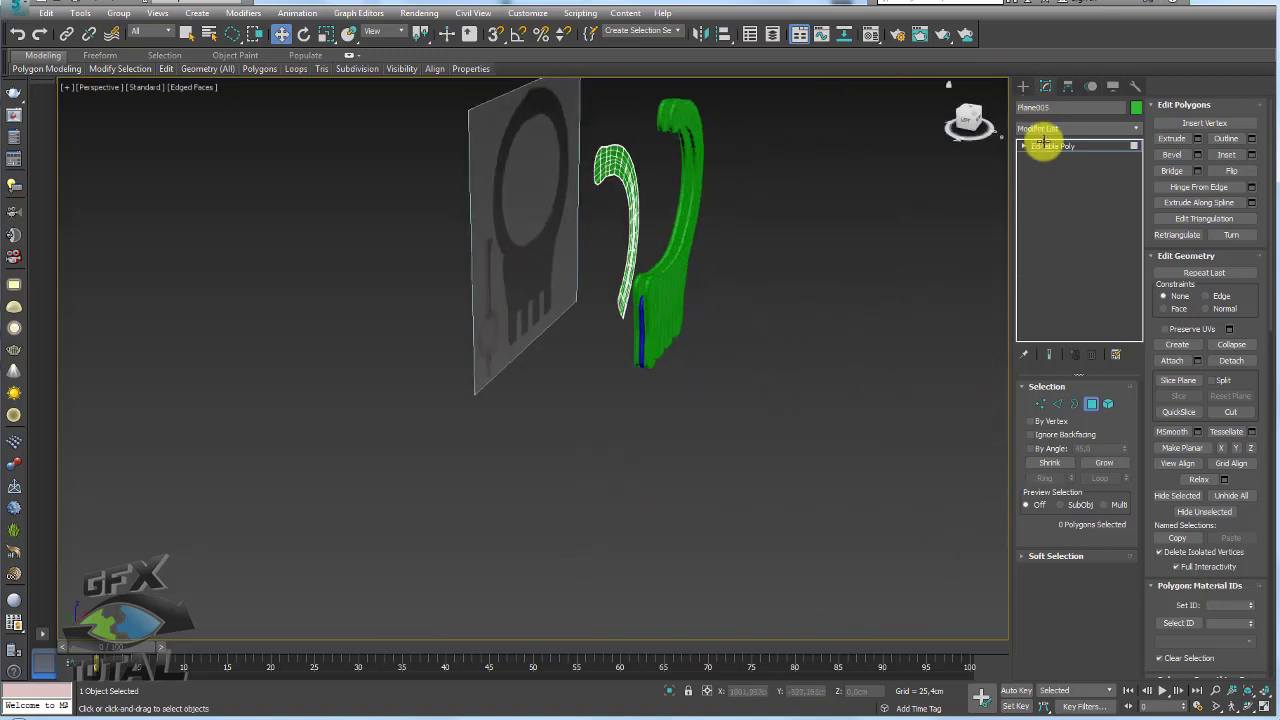
Set the detached shackle arm's object color to red and reselect it in a framed view
{"action": "left_click", "coordinate": [1055, 146]}
{"action": "left_click", "coordinate": [1136, 107]}
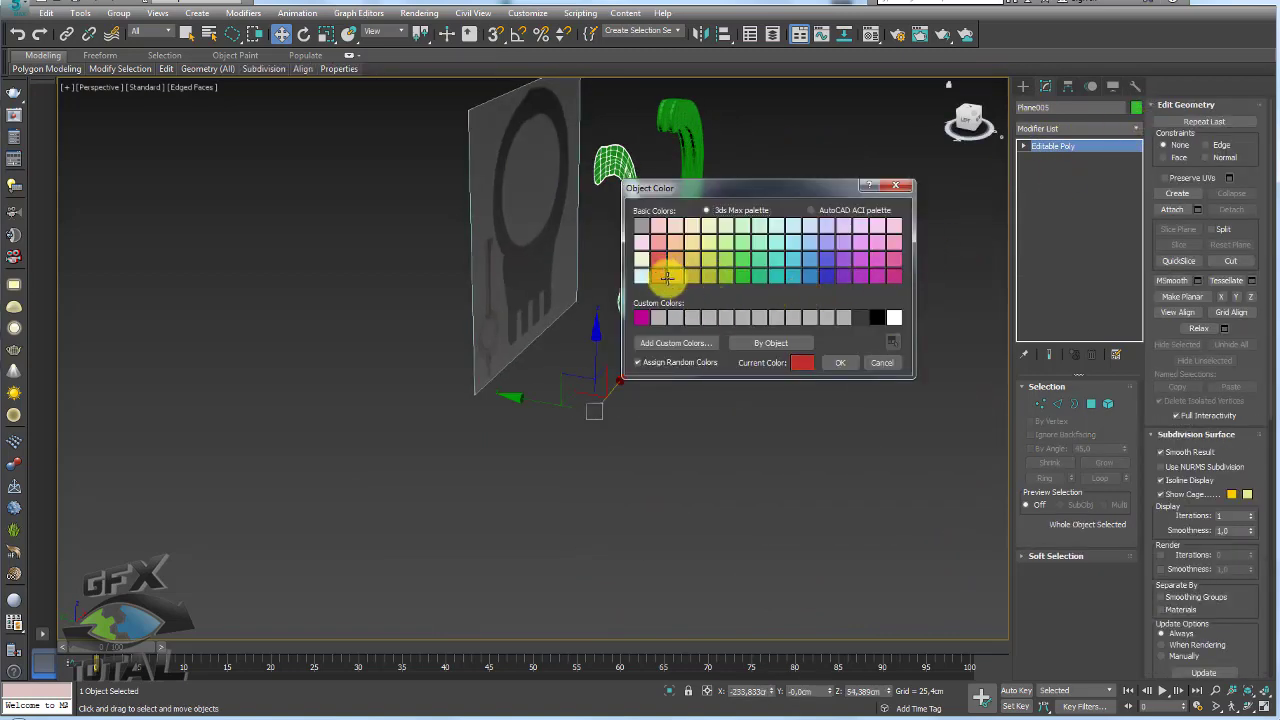
{"action": "left_click", "coordinate": [840, 362]}
{"action": "middle_click_drag", "start_coordinate": [751, 371], "coordinate": [380, 380], "text": "alt"}
{"action": "left_click", "coordinate": [465, 361]}
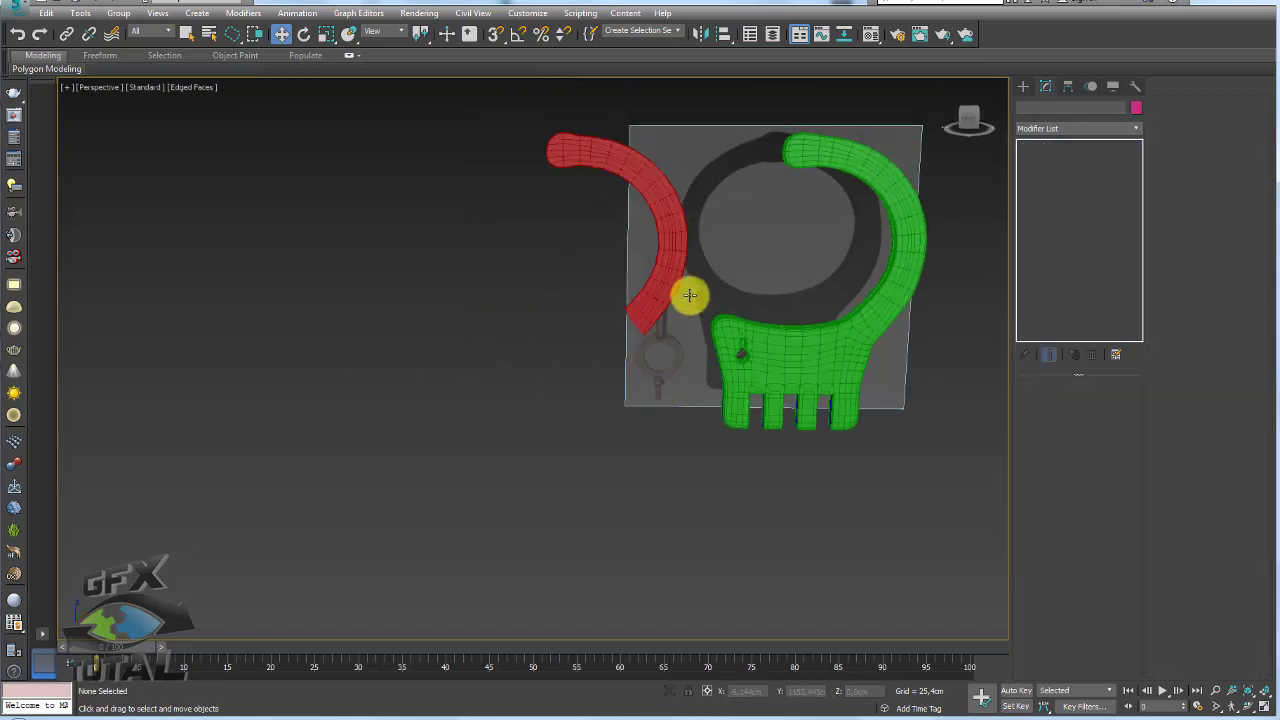
{"action": "scroll", "coordinate": [626, 300], "scroll_direction": "up", "scroll_amount": 5}
{"action": "scroll", "coordinate": [617, 316], "scroll_direction": "down", "scroll_amount": 4}
{"action": "left_click", "coordinate": [609, 309]}
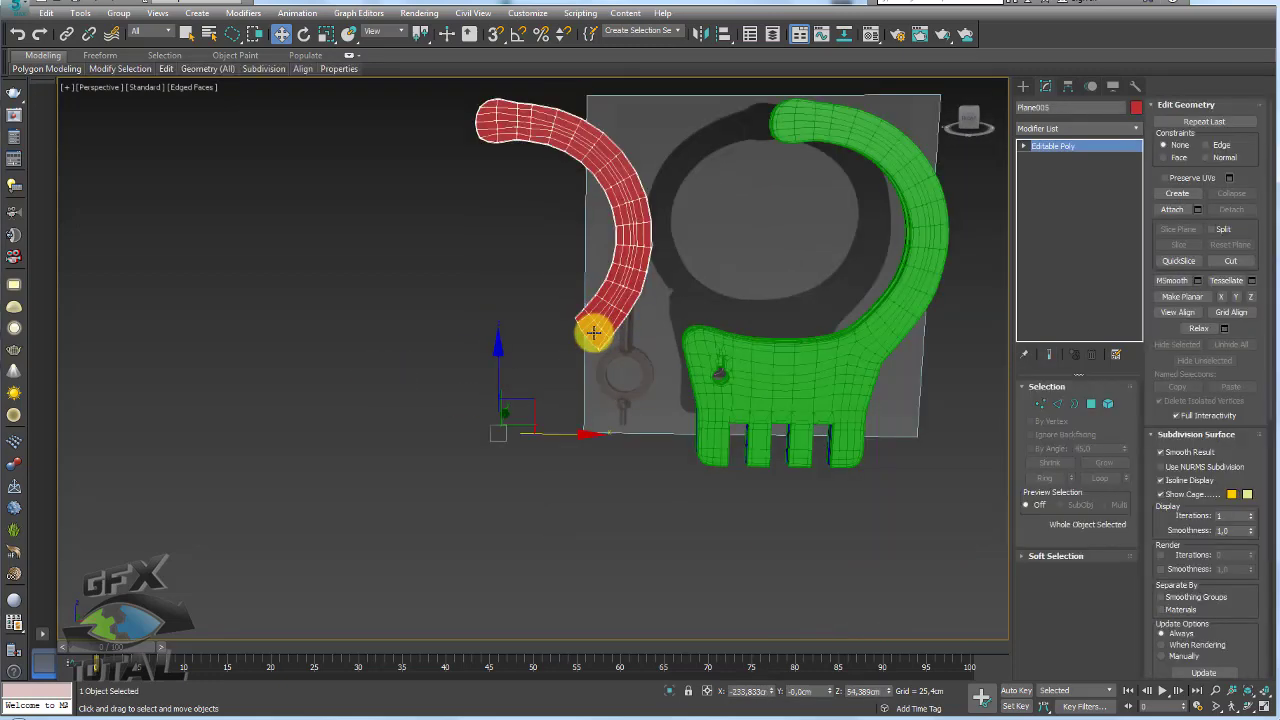
{"action": "middle_click_drag", "start_coordinate": [674, 303], "coordinate": [453, 353]}
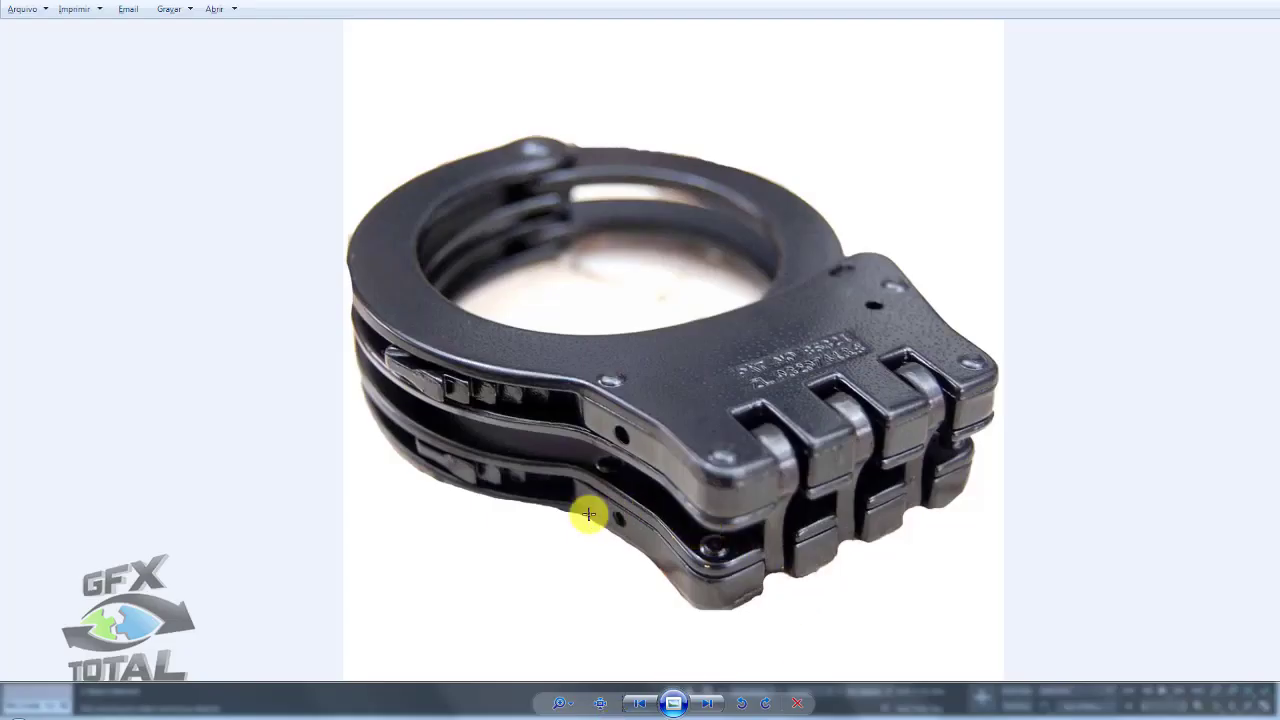
Zoom into the reference photo to see the side ratchet teeth
{"action": "scroll", "coordinate": [457, 380], "scroll_direction": "up", "scroll_amount": 2}
{"action": "scroll", "coordinate": [449, 371], "scroll_direction": "up", "scroll_amount": 2}
{"action": "scroll", "coordinate": [309, 404], "scroll_direction": "down", "scroll_amount": 1}
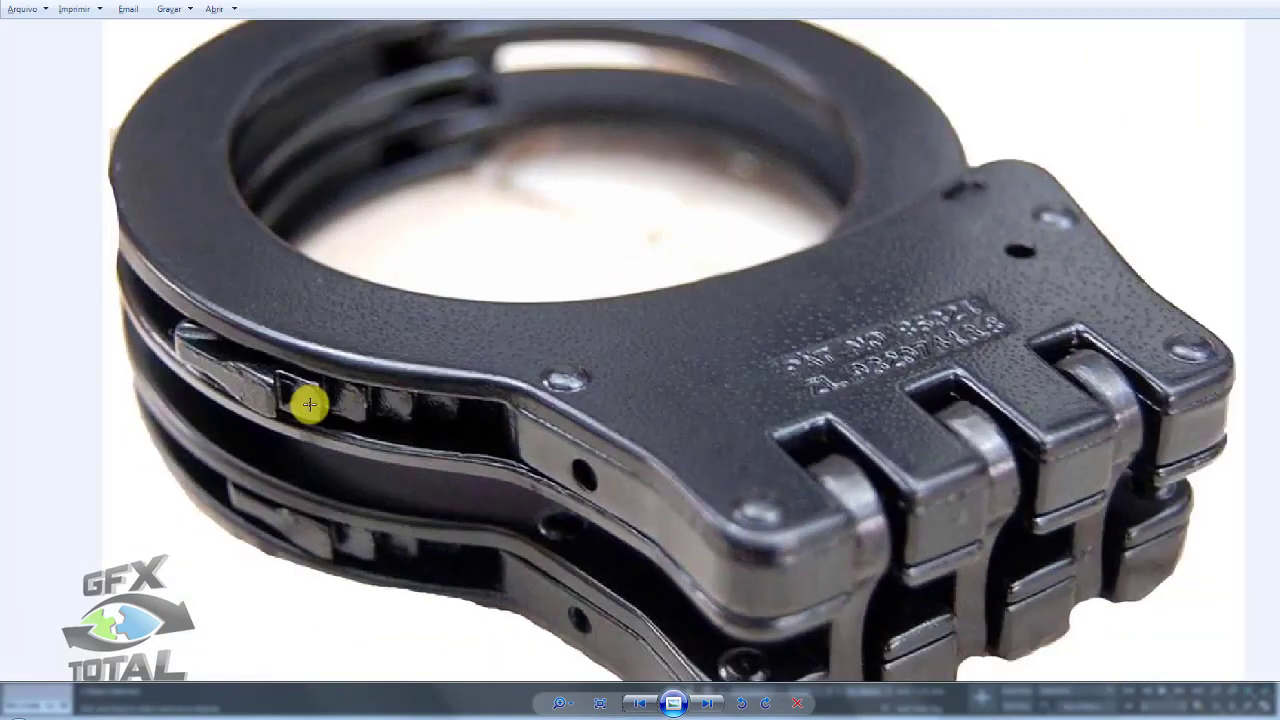
{"action": "left_click_drag", "start_coordinate": [309, 404], "coordinate": [298, 344]}
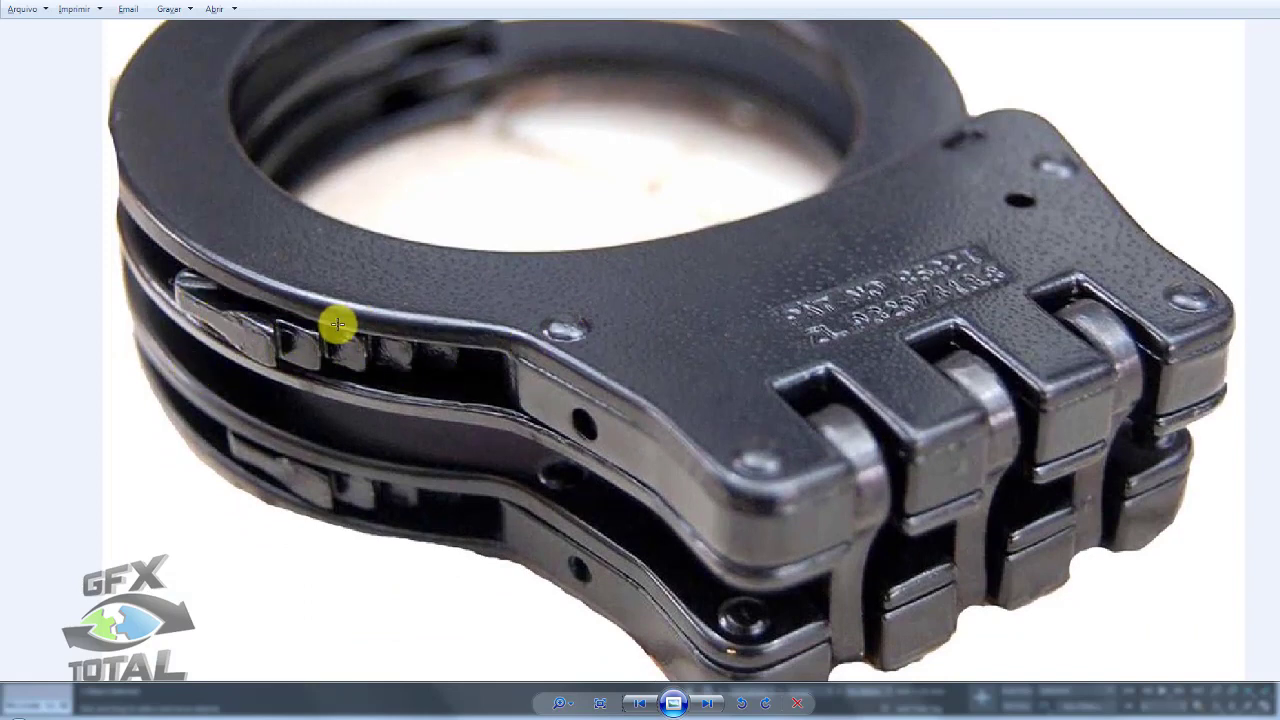
Browse the handcuff reference photos through to the silver hinged handcuffs photo
{"action": "left_click", "coordinate": [705, 704]}
{"action": "left_click", "coordinate": [707, 704]}
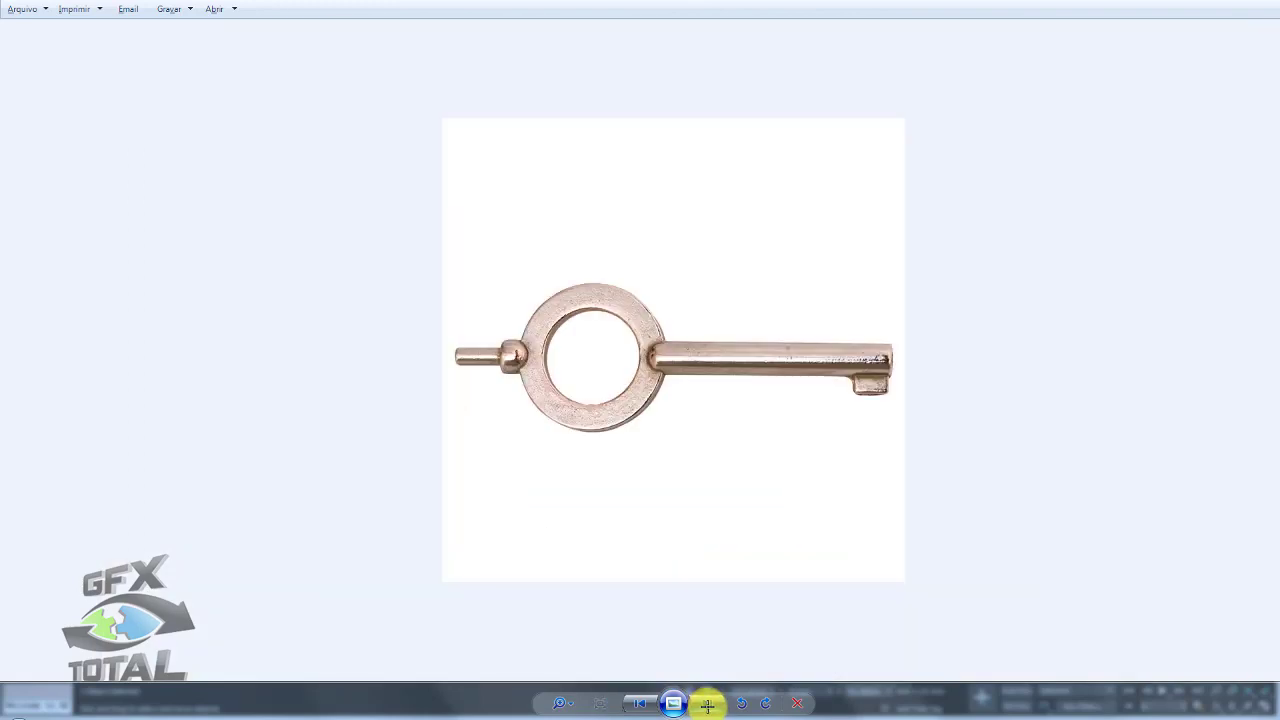
{"action": "left_click", "coordinate": [707, 704]}
{"action": "left_click", "coordinate": [707, 704]}
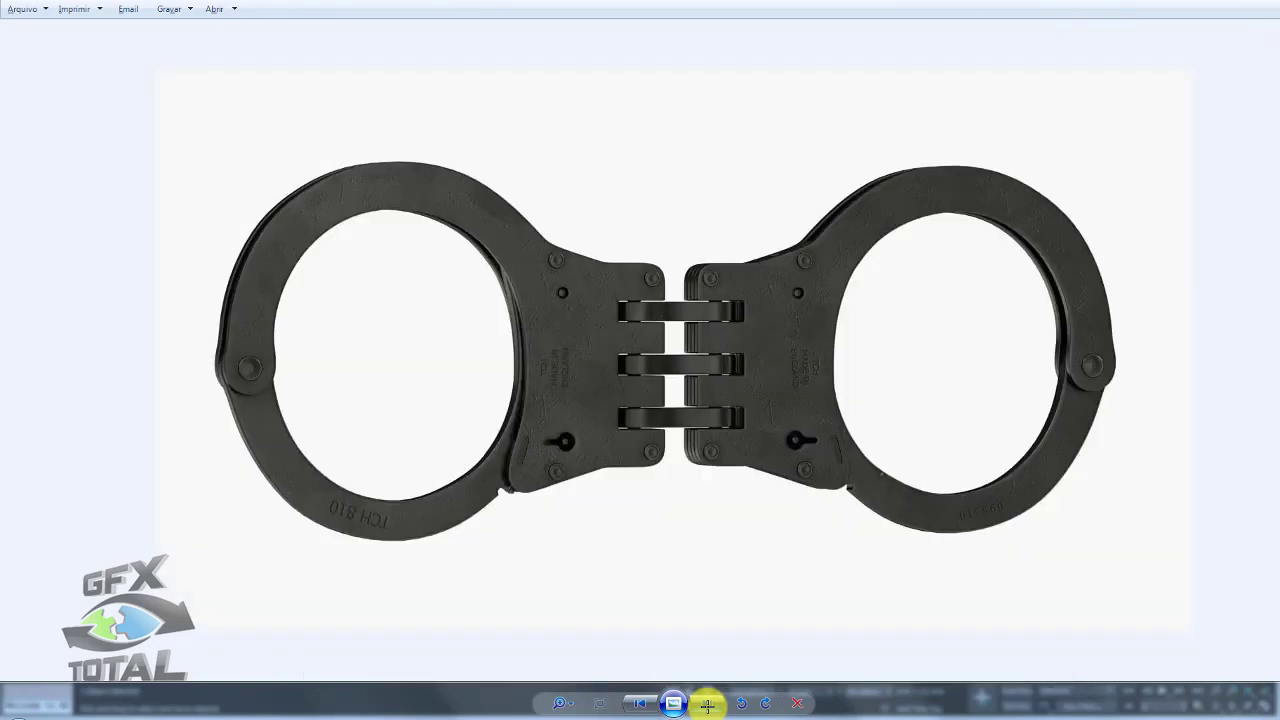
{"action": "left_click", "coordinate": [638, 704]}
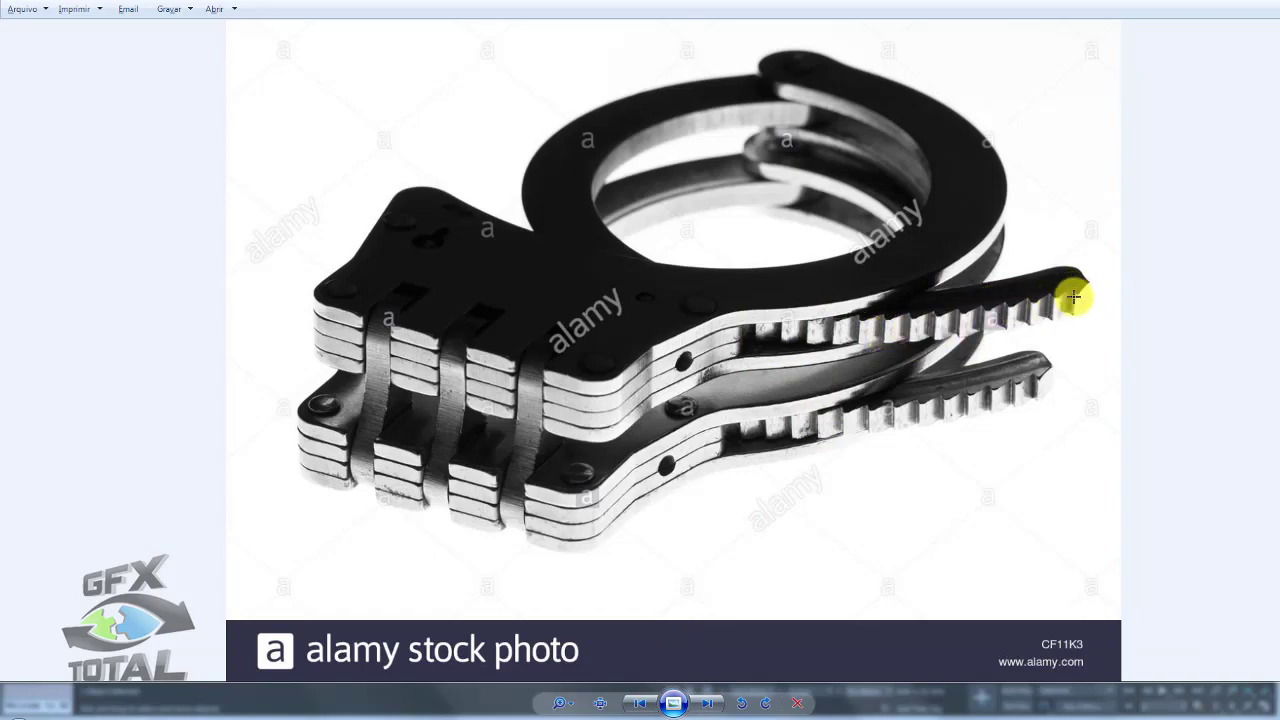
{"action": "scroll", "coordinate": [1073, 296], "scroll_direction": "down", "scroll_amount": 1}
{"action": "left_click", "coordinate": [707, 704]}
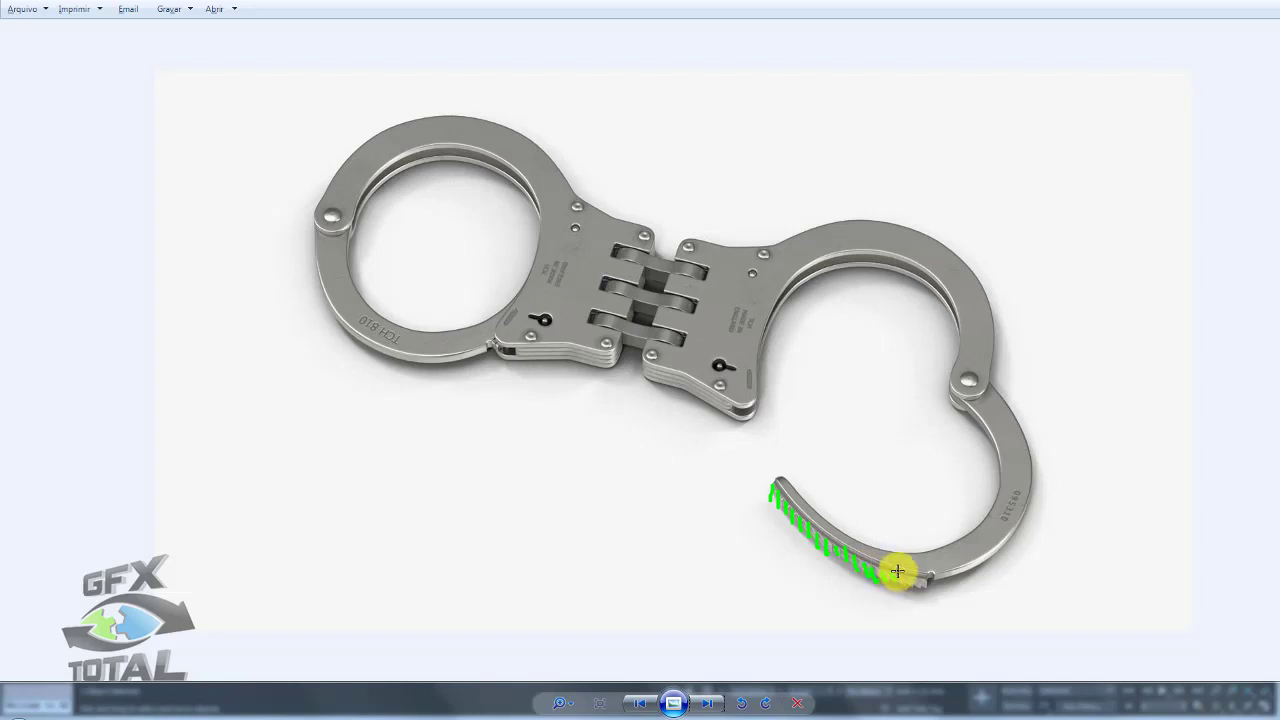
Mark the teeth and trace the lower cuff's outline from the hinge on the photo
{"action": "left_click_drag", "start_coordinate": [898, 571], "coordinate": [908, 576]}
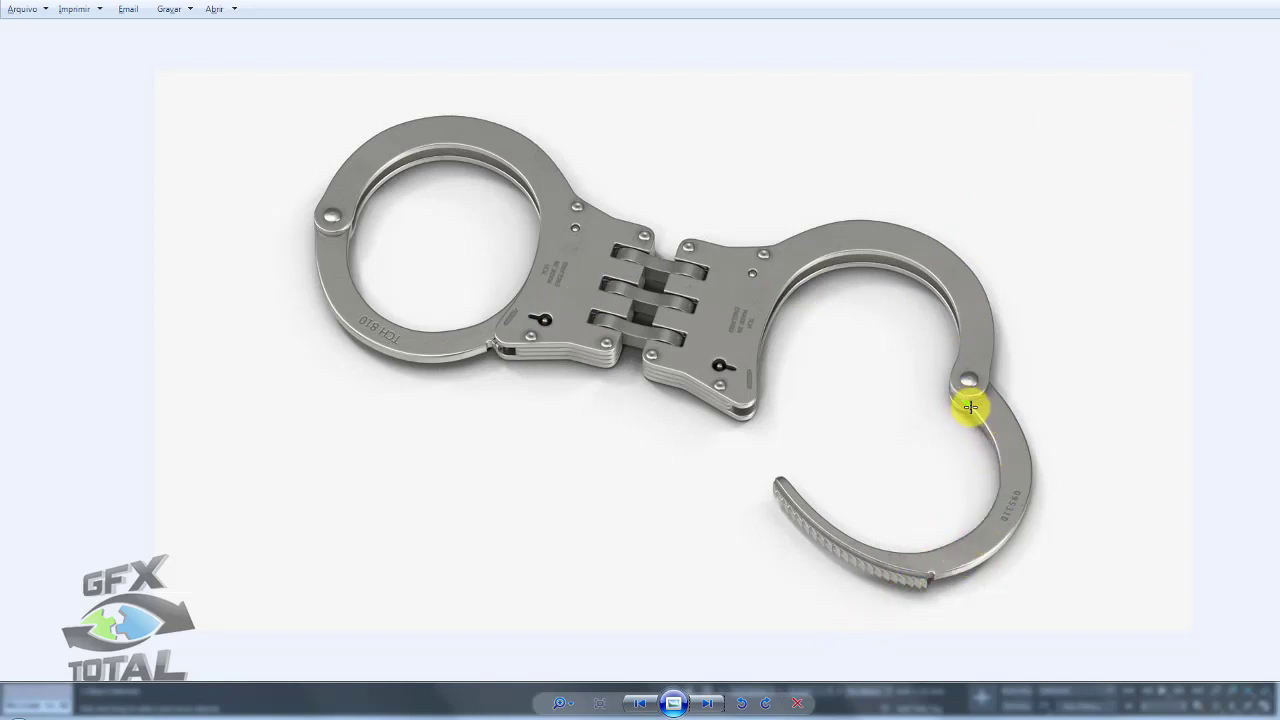
{"action": "left_click_drag", "start_coordinate": [970, 407], "coordinate": [921, 556]}
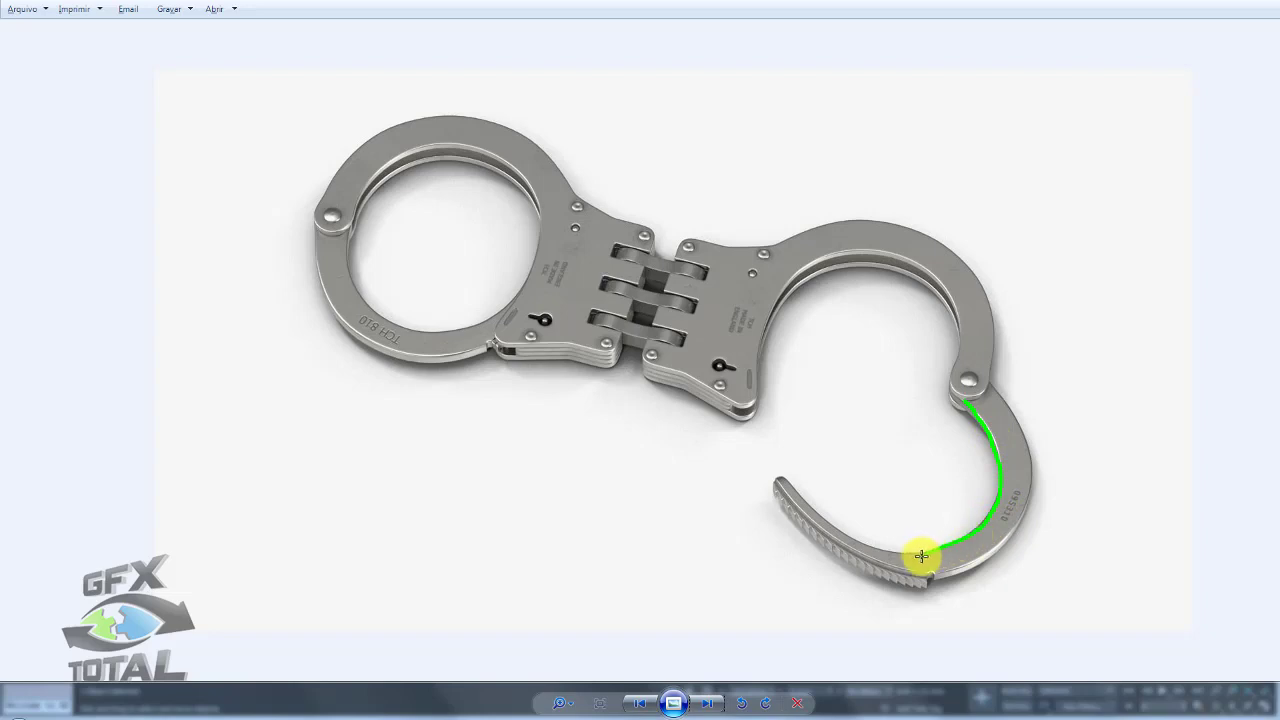
{"action": "mouse_move", "coordinate": [990, 386]}
{"action": "left_mouse_down"}
{"action": "mouse_move", "coordinate": [948, 576]}
{"action": "mouse_move", "coordinate": [908, 577]}
{"action": "mouse_move", "coordinate": [809, 522]}
{"action": "mouse_move", "coordinate": [851, 523]}
{"action": "mouse_move", "coordinate": [842, 530]}
{"action": "left_mouse_up"}
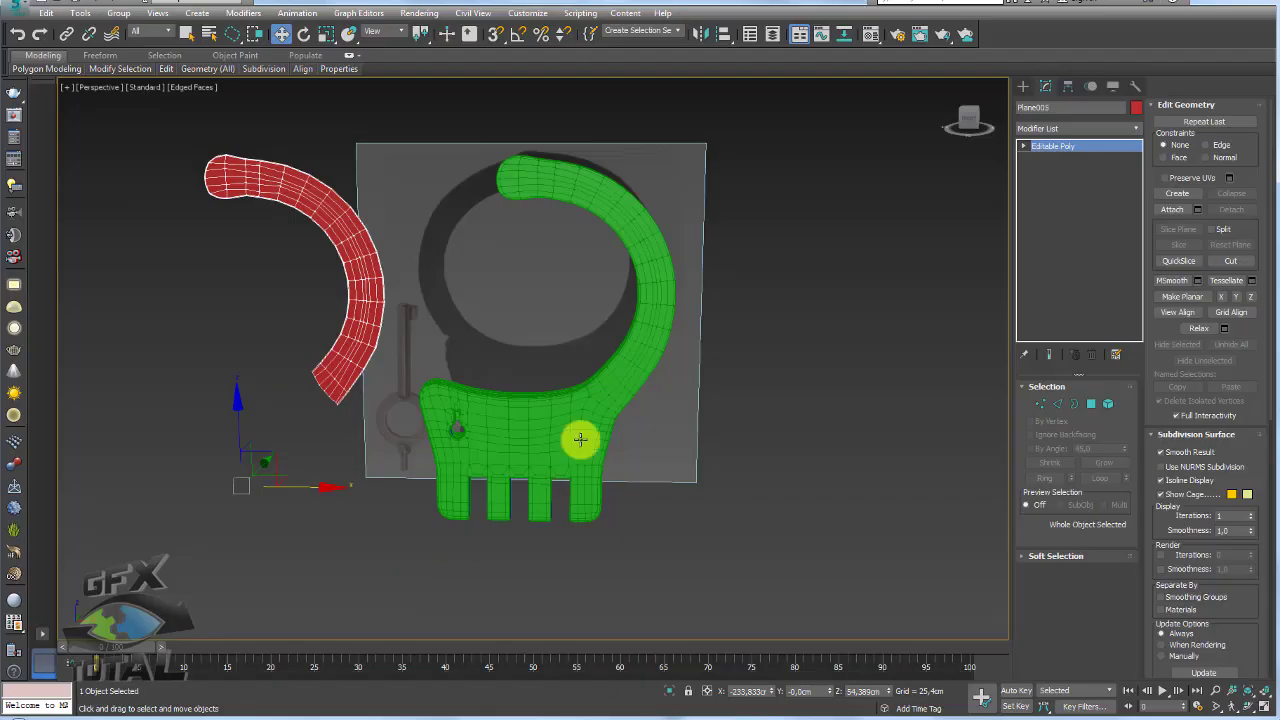
Switch to the Front view and frame the models
{"action": "scroll", "coordinate": [576, 284], "scroll_direction": "down", "scroll_amount": 3}
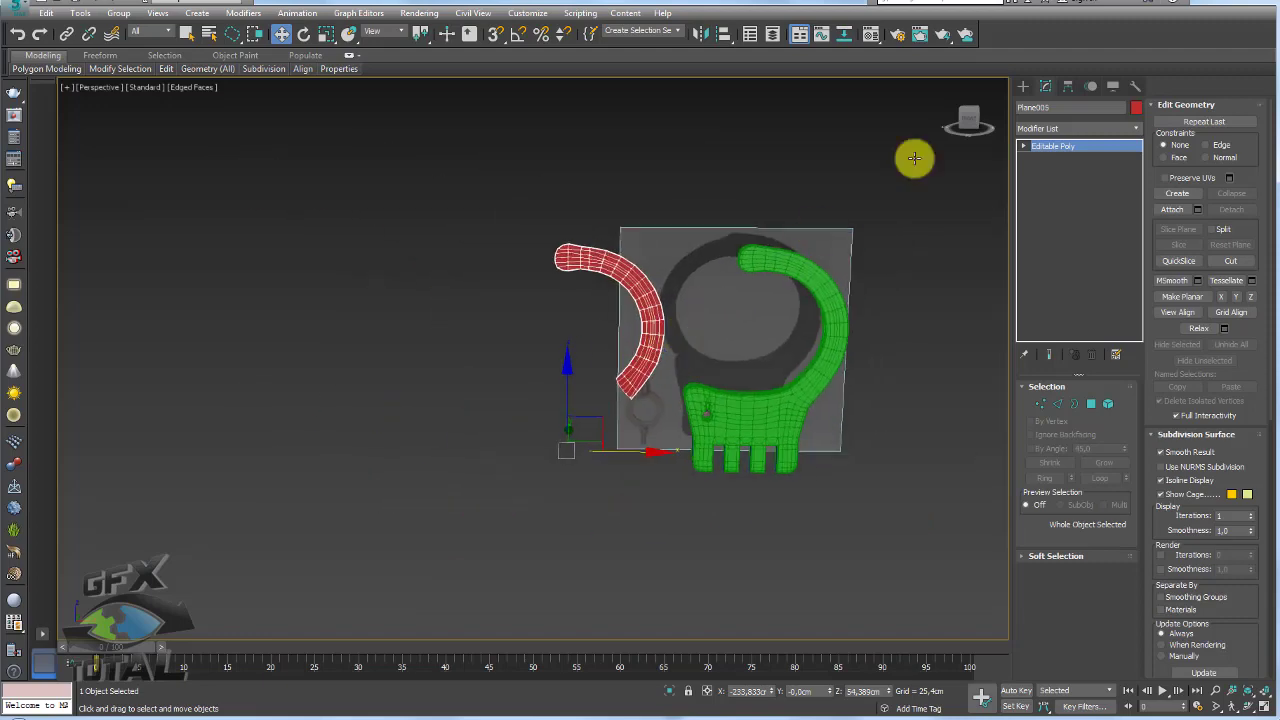
{"action": "left_click", "coordinate": [1023, 86]}
{"action": "left_click", "coordinate": [1092, 230]}
{"action": "mouse_move", "coordinate": [754, 286]}
{"action": "middle_mouse_down"}
{"action": "mouse_move", "coordinate": [397, 371]}
{"action": "mouse_move", "coordinate": [571, 306]}
{"action": "mouse_move", "coordinate": [587, 314]}
{"action": "middle_mouse_up"}
{"action": "key", "text": "f"}
{"action": "scroll", "coordinate": [600, 320], "scroll_direction": "down", "scroll_amount": 4}
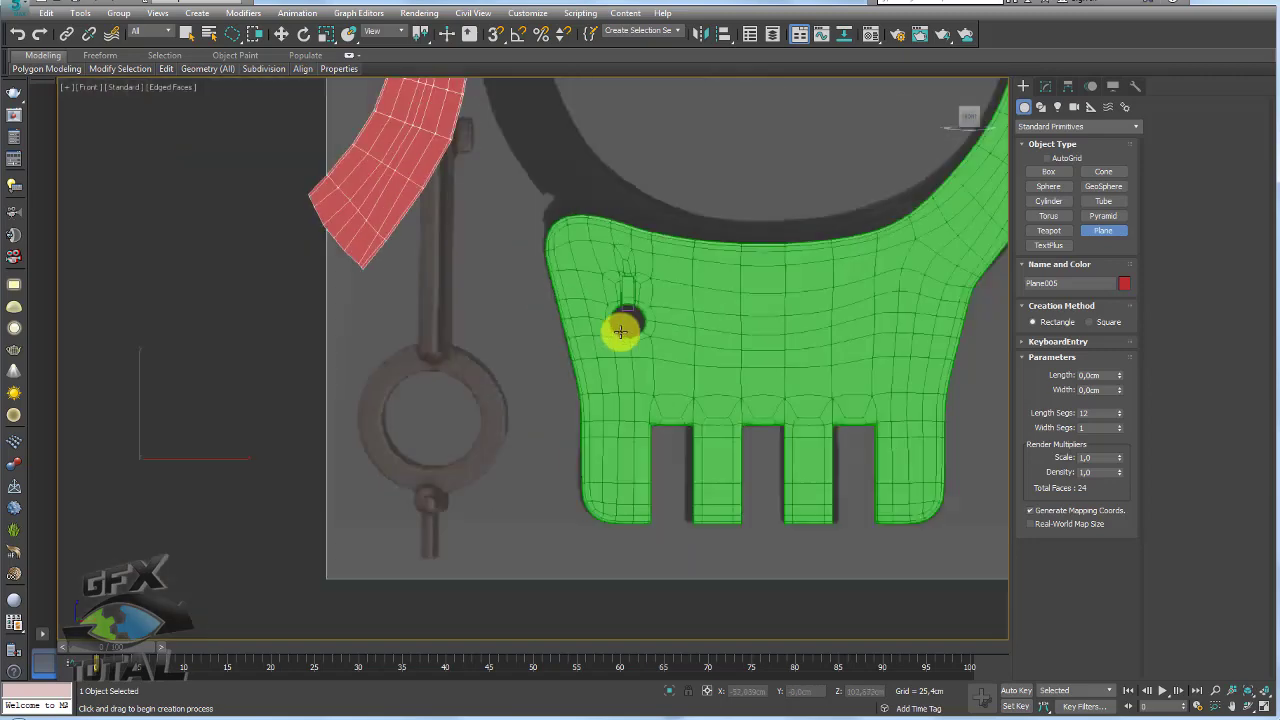
{"action": "scroll", "coordinate": [617, 329], "scroll_direction": "down", "scroll_amount": 3}
{"action": "middle_click_drag", "start_coordinate": [766, 337], "coordinate": [491, 398]}
Select the green lock-plate pieces and hide them
{"action": "key", "text": "w"}
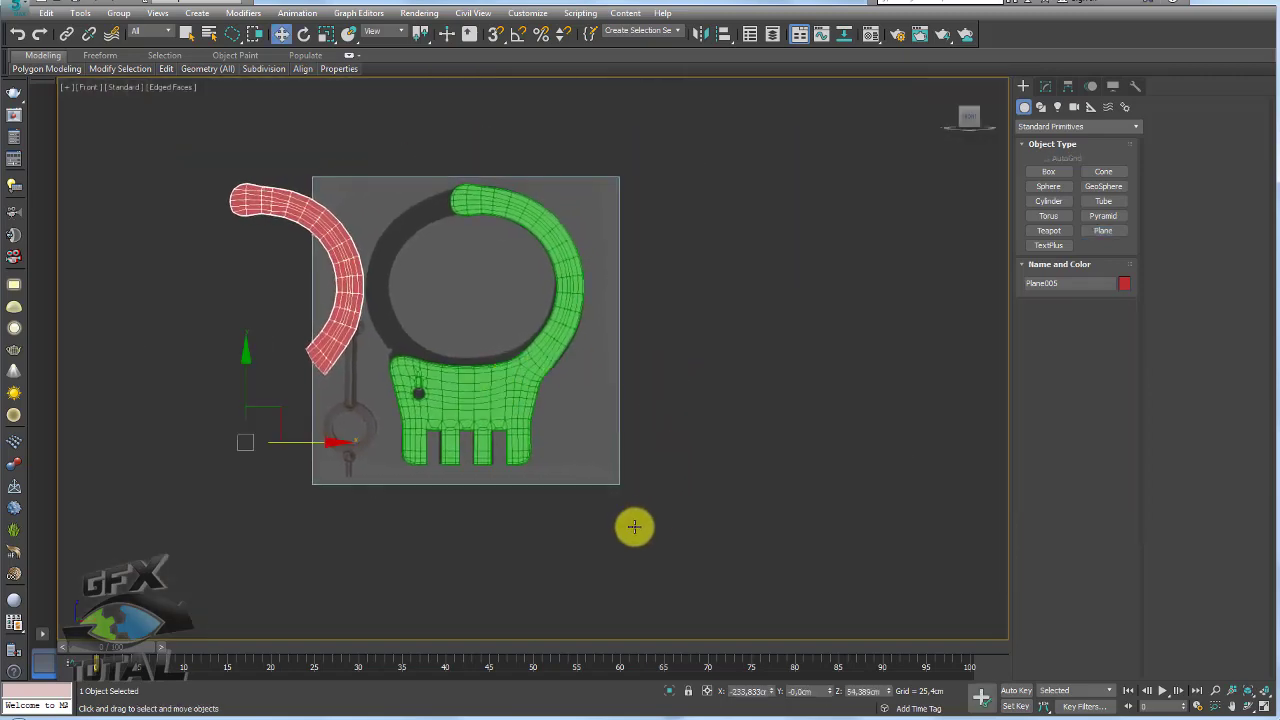
{"action": "left_click_drag", "start_coordinate": [631, 526], "coordinate": [423, 160]}
{"action": "left_click_drag", "start_coordinate": [792, 280], "coordinate": [471, 457]}
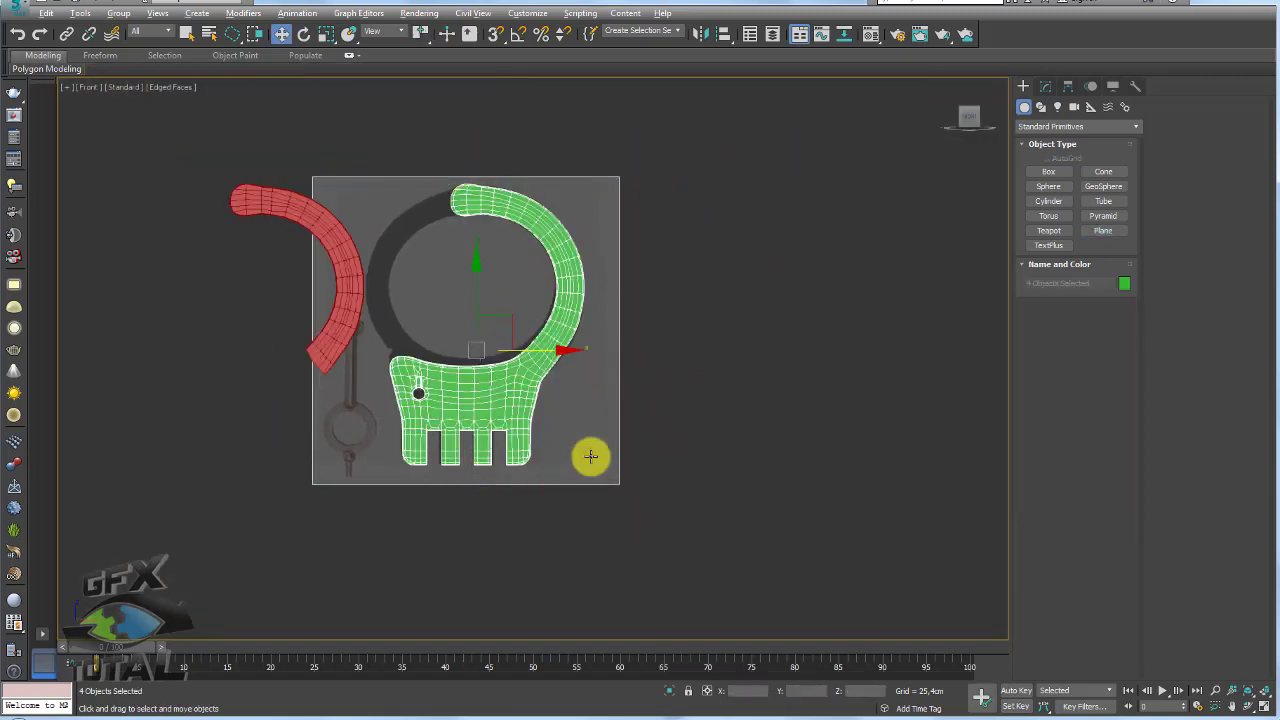
{"action": "right_click", "coordinate": [588, 422]}
{"action": "left_click", "coordinate": [615, 381]}
Frame the red arm over the reference image and pick the Plane primitive
{"action": "middle_click_drag", "start_coordinate": [534, 386], "coordinate": [589, 406]}
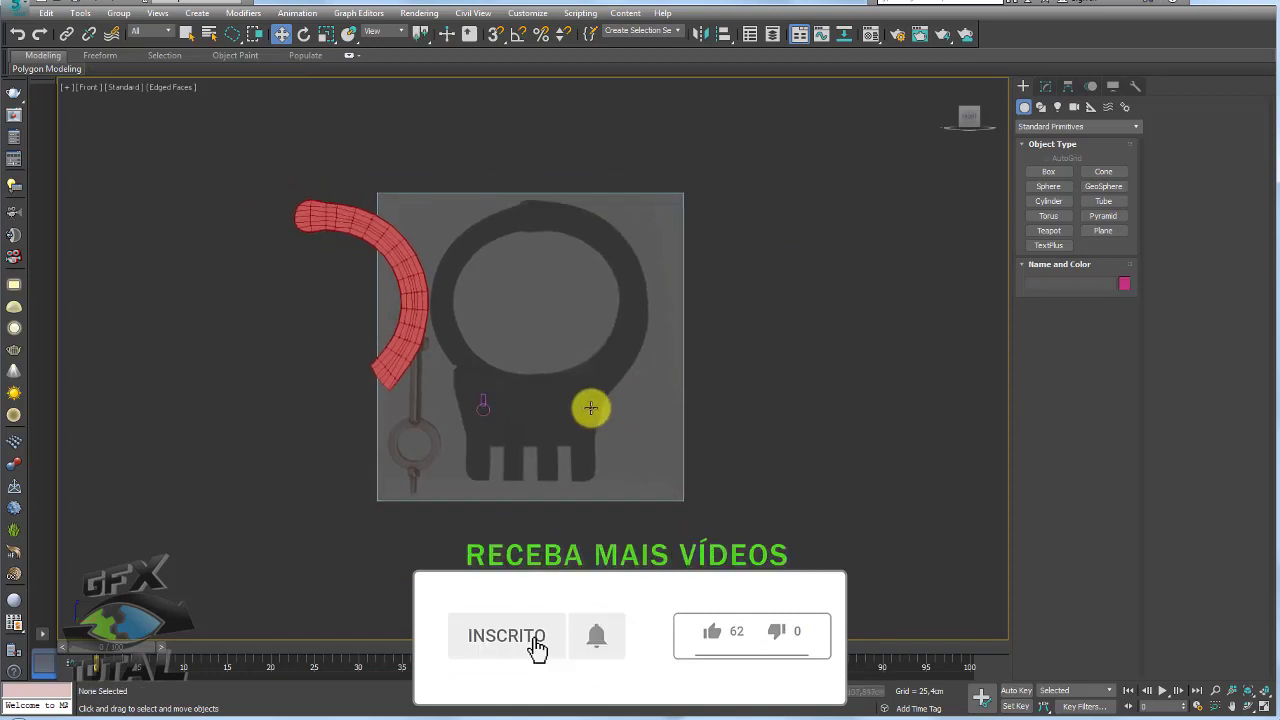
{"action": "scroll", "coordinate": [590, 408], "scroll_direction": "up", "scroll_amount": 3}
{"action": "left_click", "coordinate": [516, 390]}
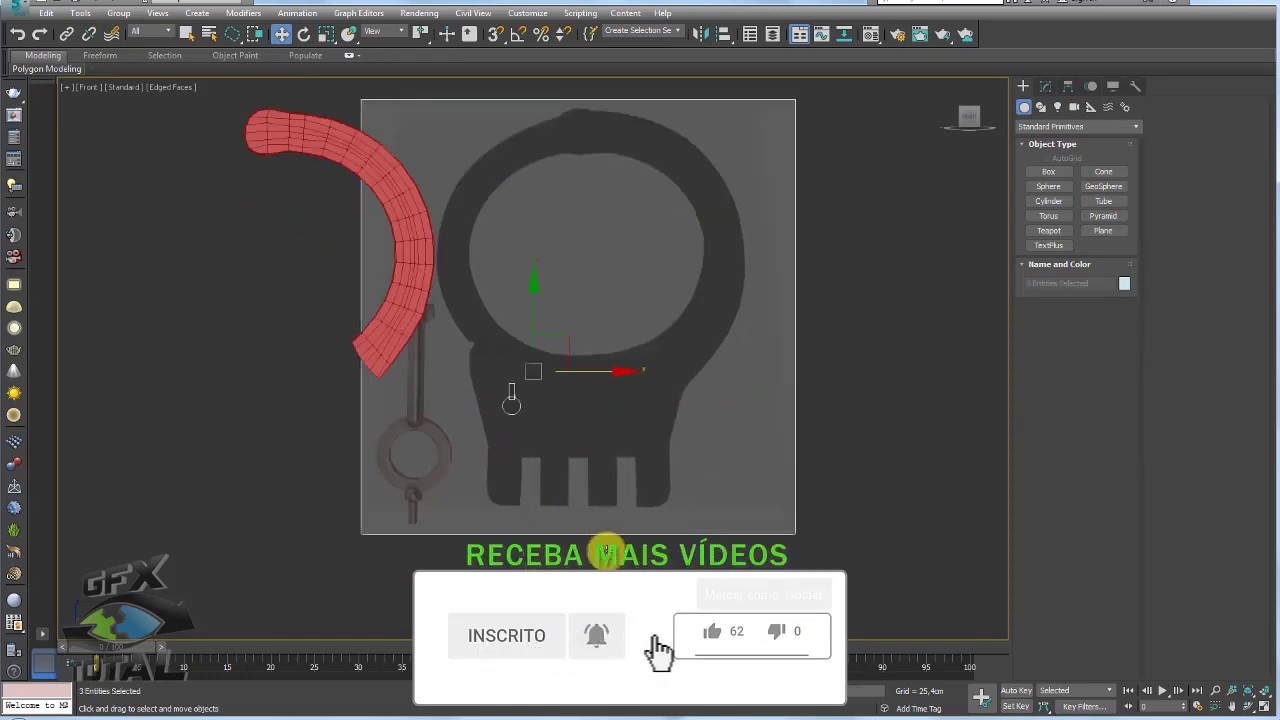
{"action": "left_click", "coordinate": [686, 417], "text": "ctrl"}
{"action": "left_click", "coordinate": [600, 409]}
{"action": "middle_click_drag", "start_coordinate": [600, 409], "coordinate": [629, 420]}
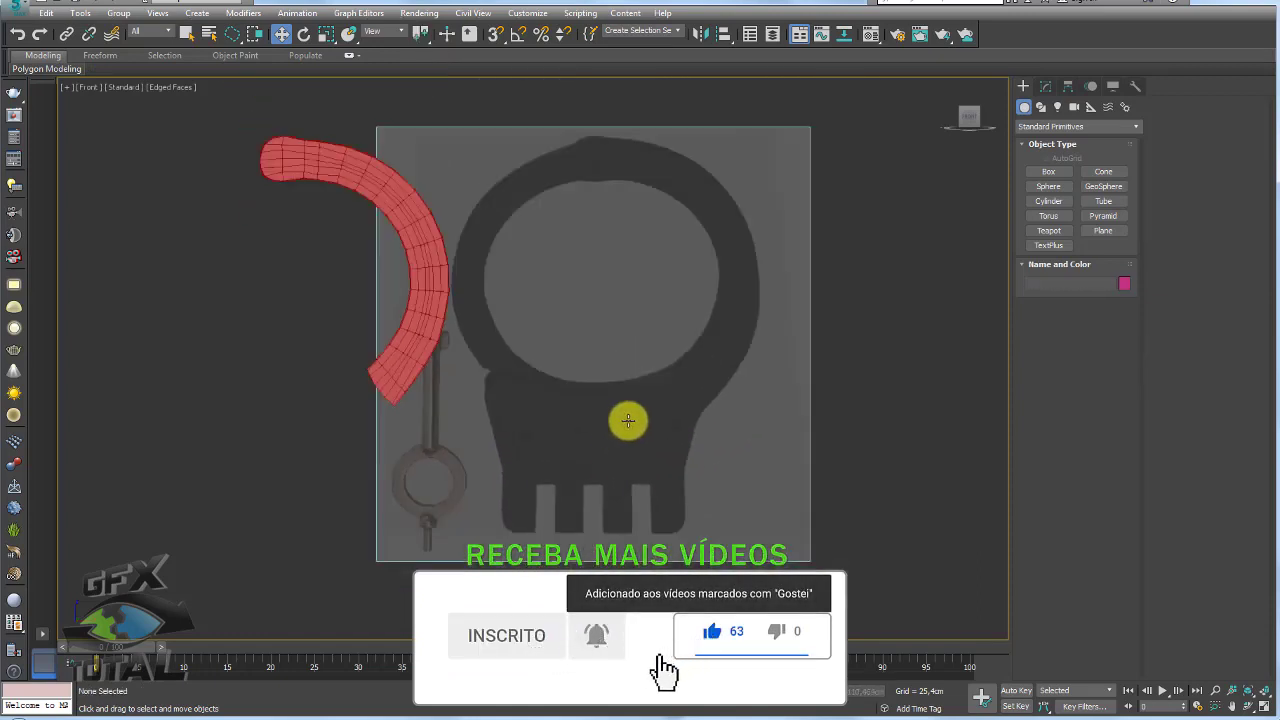
{"action": "left_click", "coordinate": [1105, 230]}
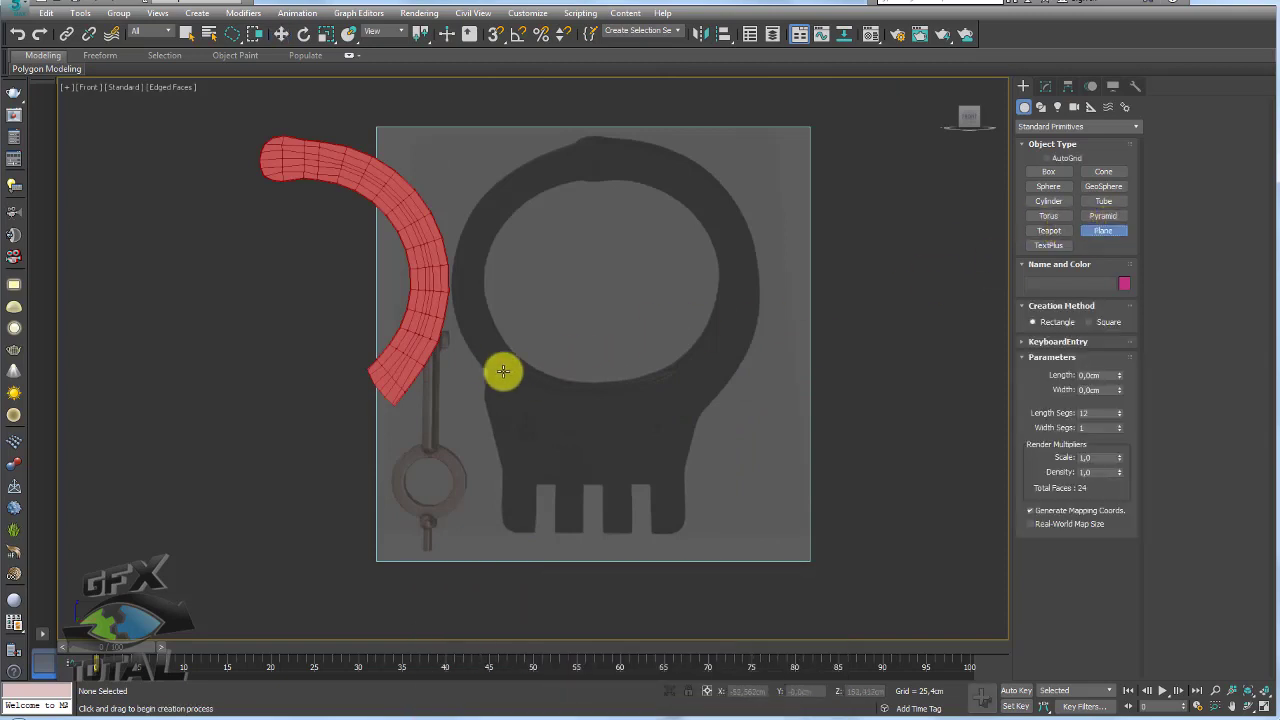
Draw a thin plane across the plate with 1 length and 19 width segments, converted to Editable Poly
{"action": "left_click_drag", "start_coordinate": [493, 368], "coordinate": [793, 385]}
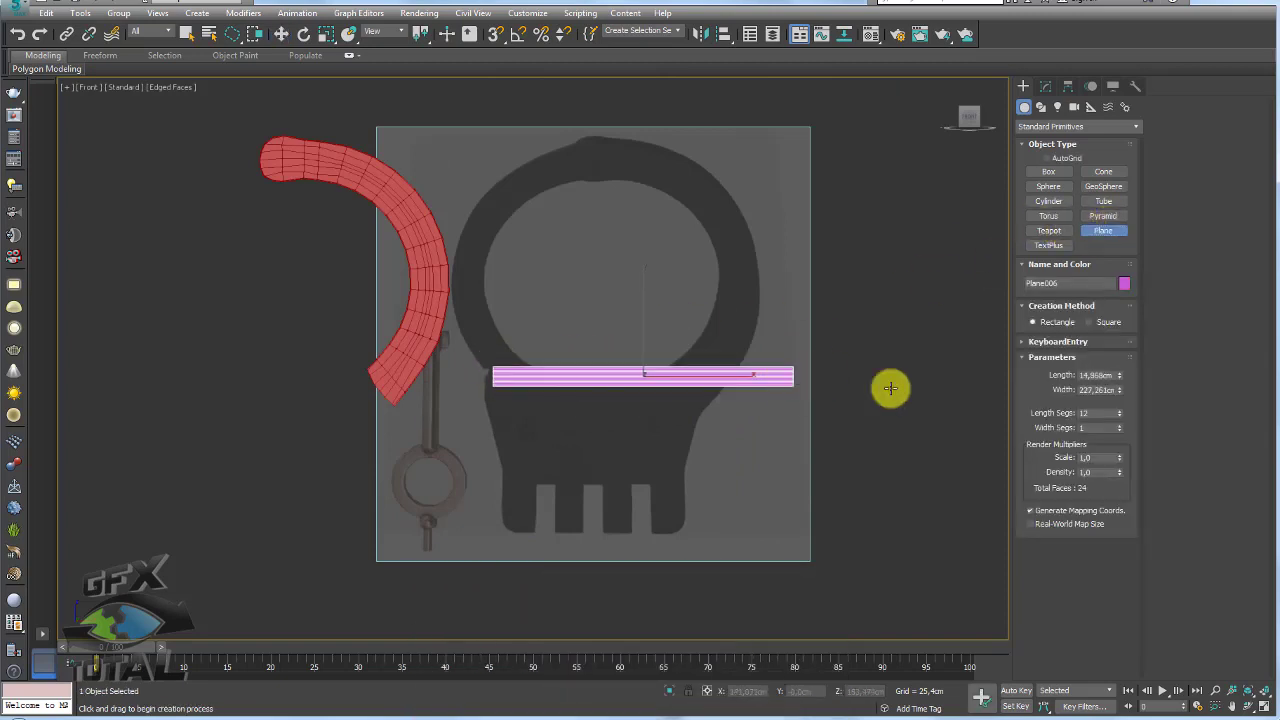
{"action": "right_click", "coordinate": [1119, 412]}
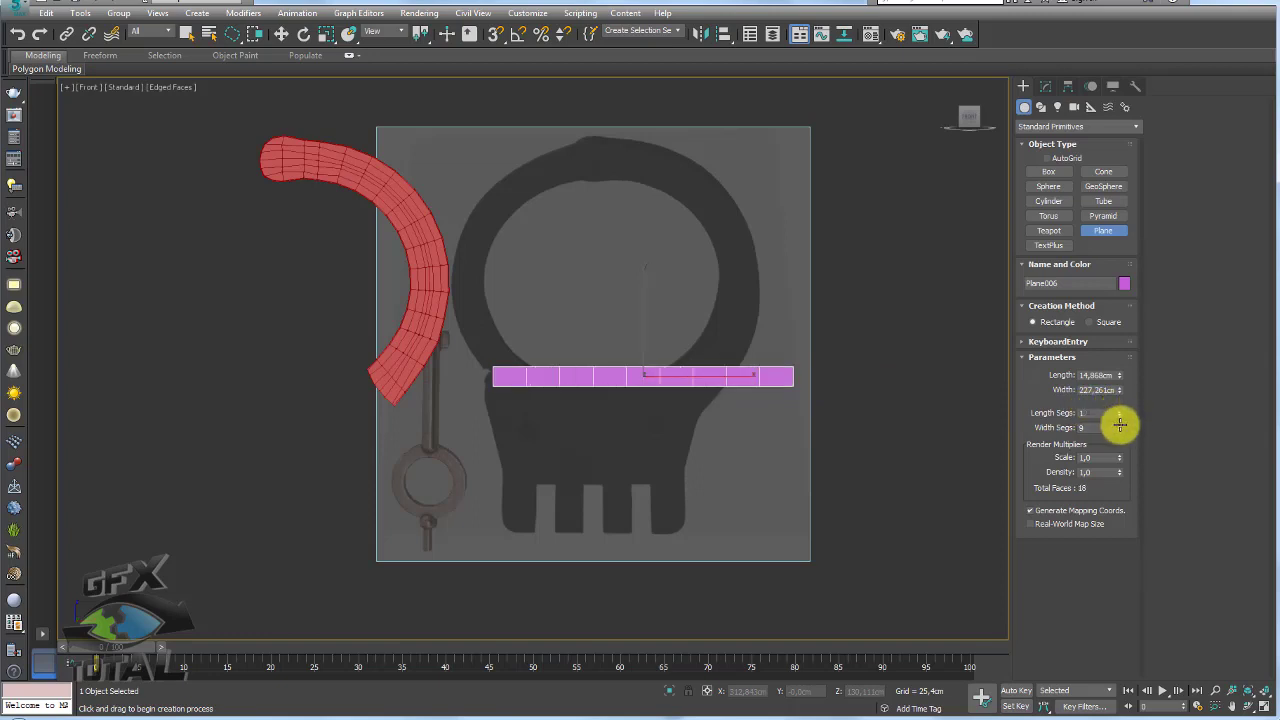
{"action": "left_click_drag", "start_coordinate": [1119, 427], "coordinate": [1006, 431]}
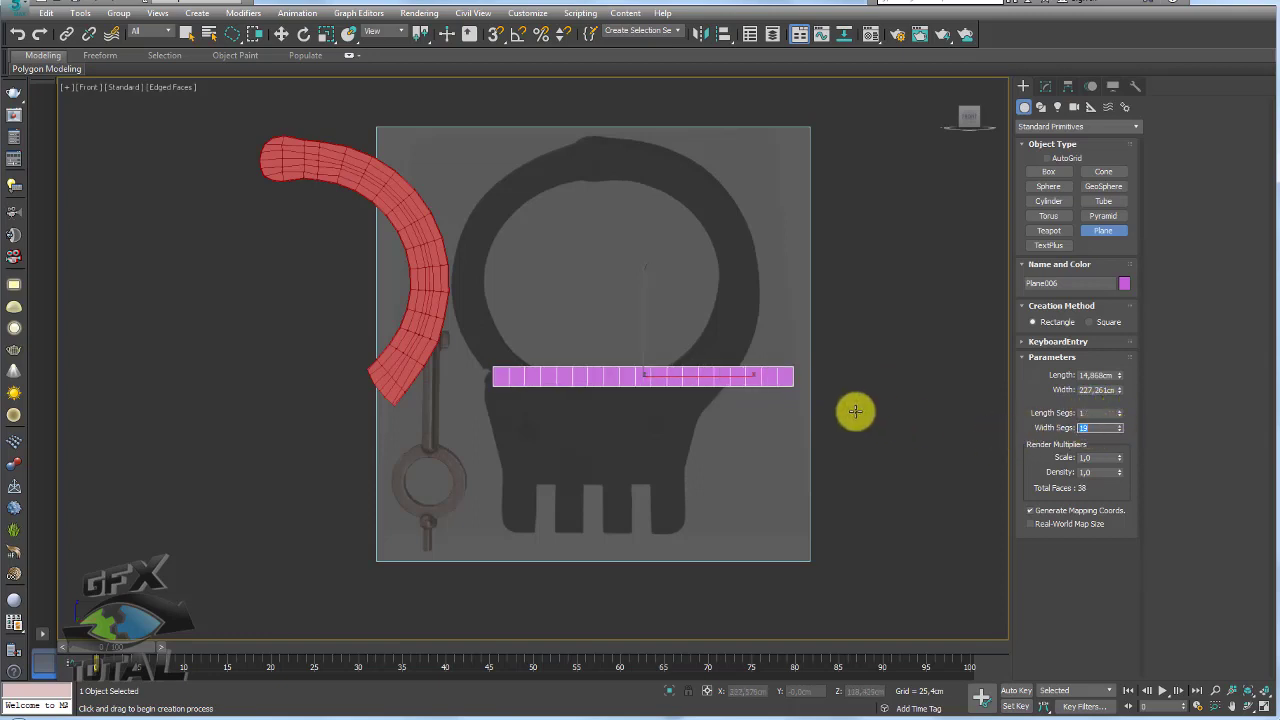
{"action": "mouse_move", "coordinate": [811, 408]}
{"action": "middle_mouse_down"}
{"action": "mouse_move", "coordinate": [770, 418]}
{"action": "mouse_move", "coordinate": [786, 441]}
{"action": "middle_mouse_up"}
{"action": "scroll", "coordinate": [770, 418], "scroll_direction": "up", "scroll_amount": 2}
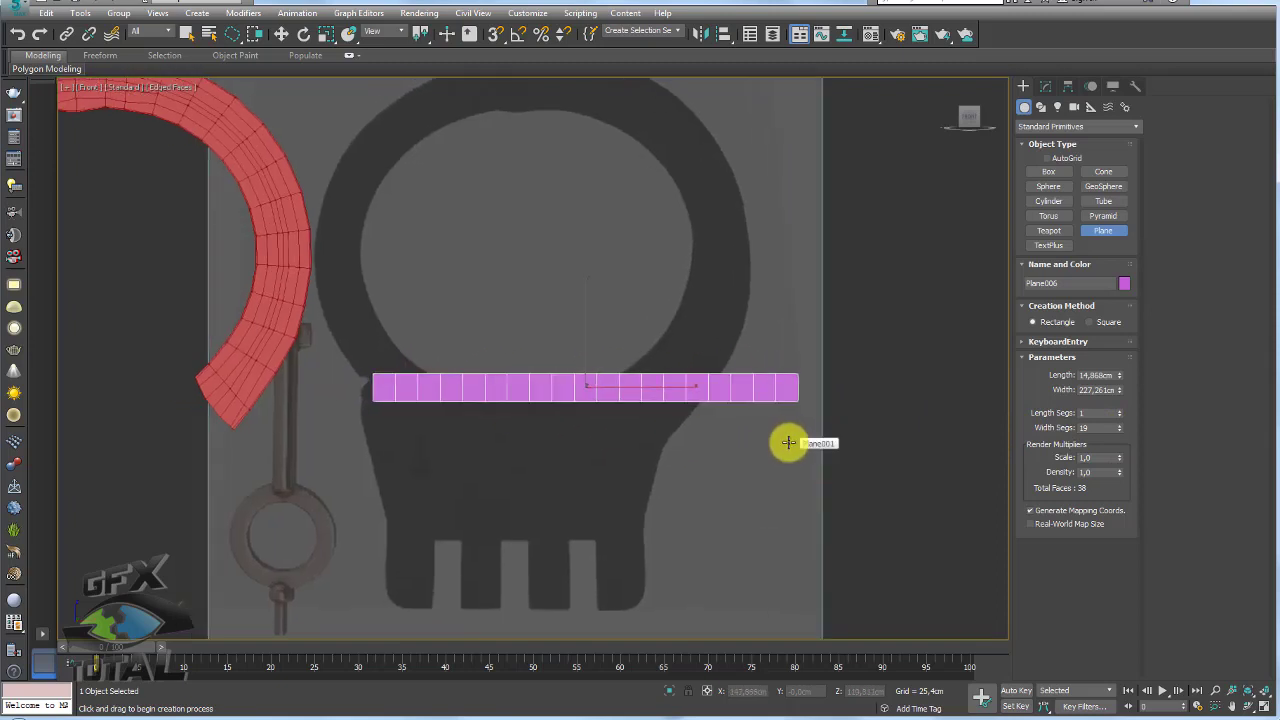
{"action": "right_click", "coordinate": [788, 442]}
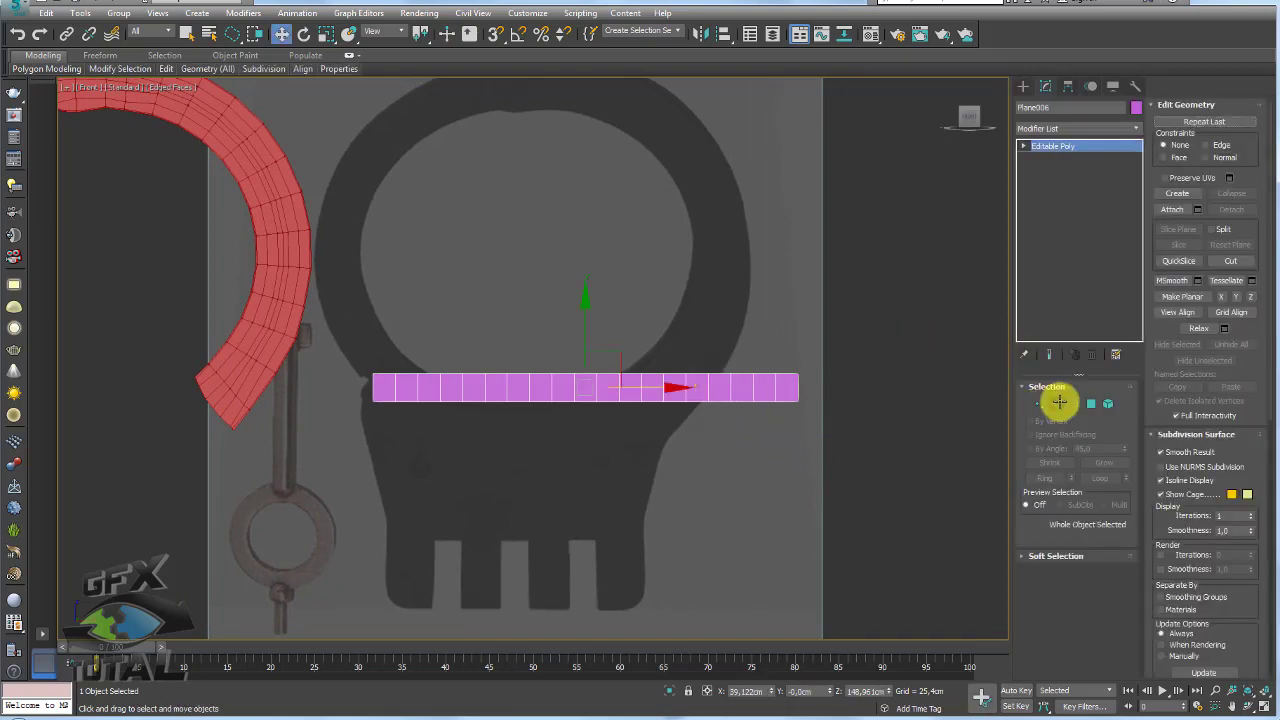